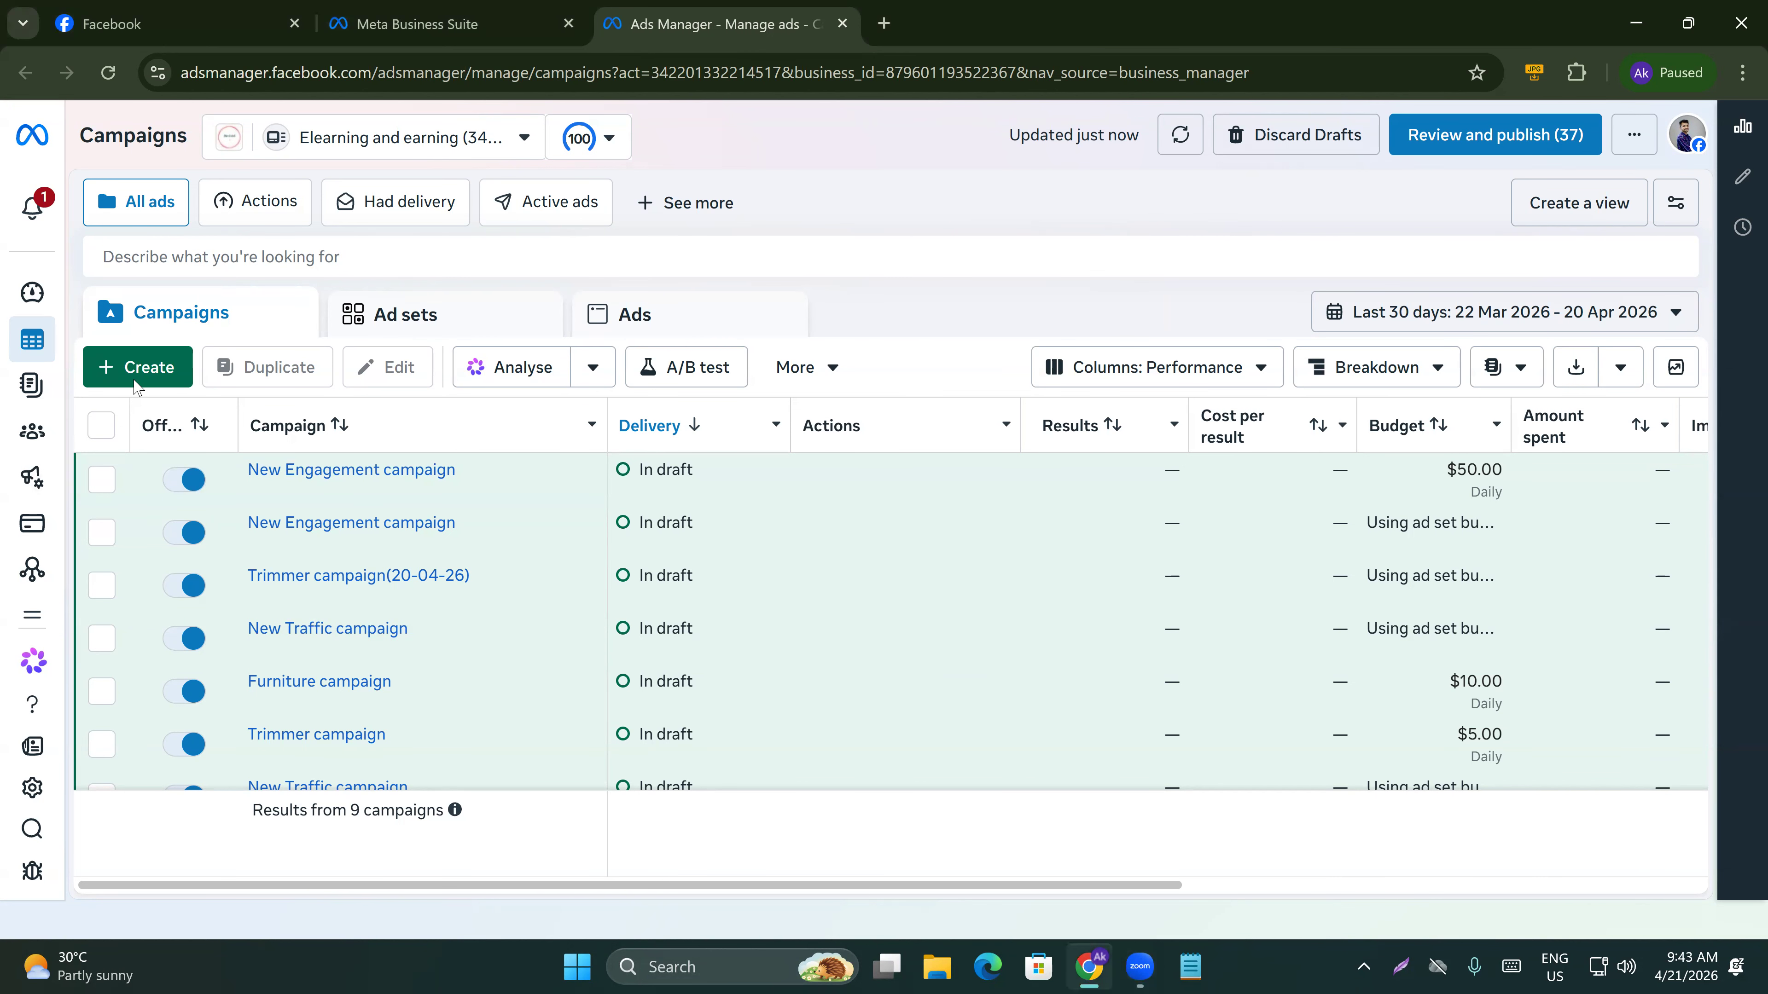
# Create a new campaign with the Engagement objective using the manual campaign setup.
pyautogui.click(136, 381)
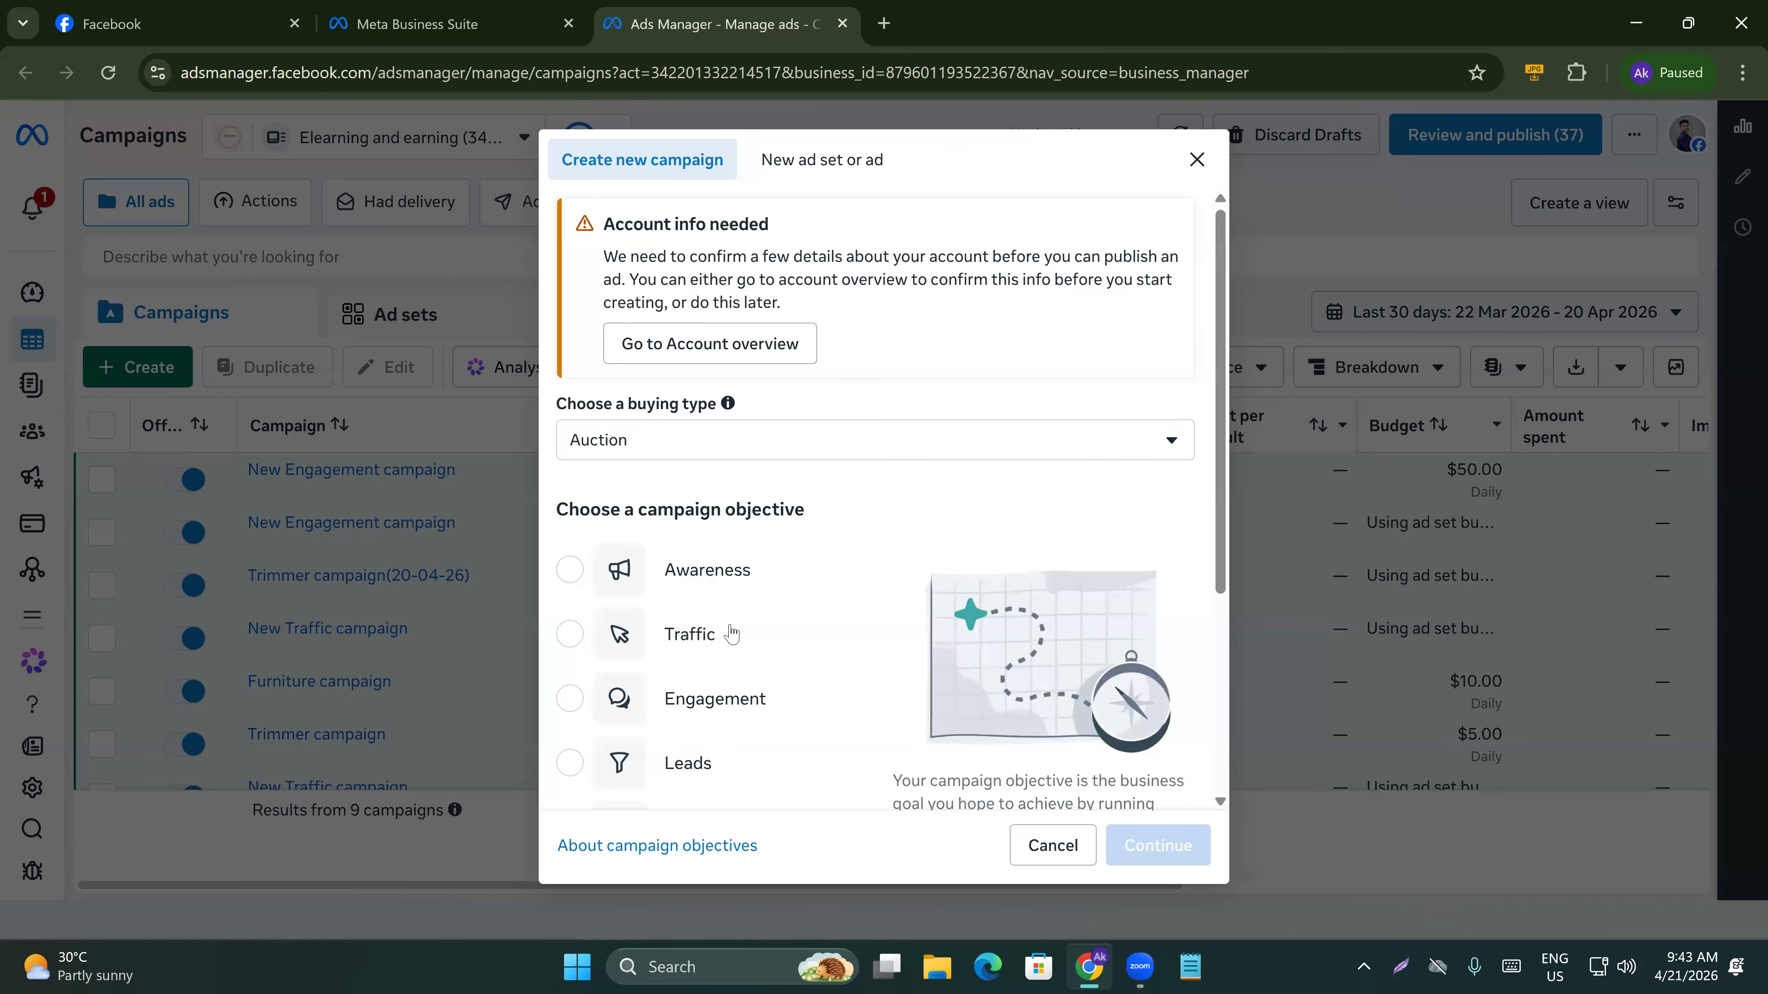
pyautogui.scroll(-3, 731, 627)
pyautogui.scroll(-1, 696, 489)
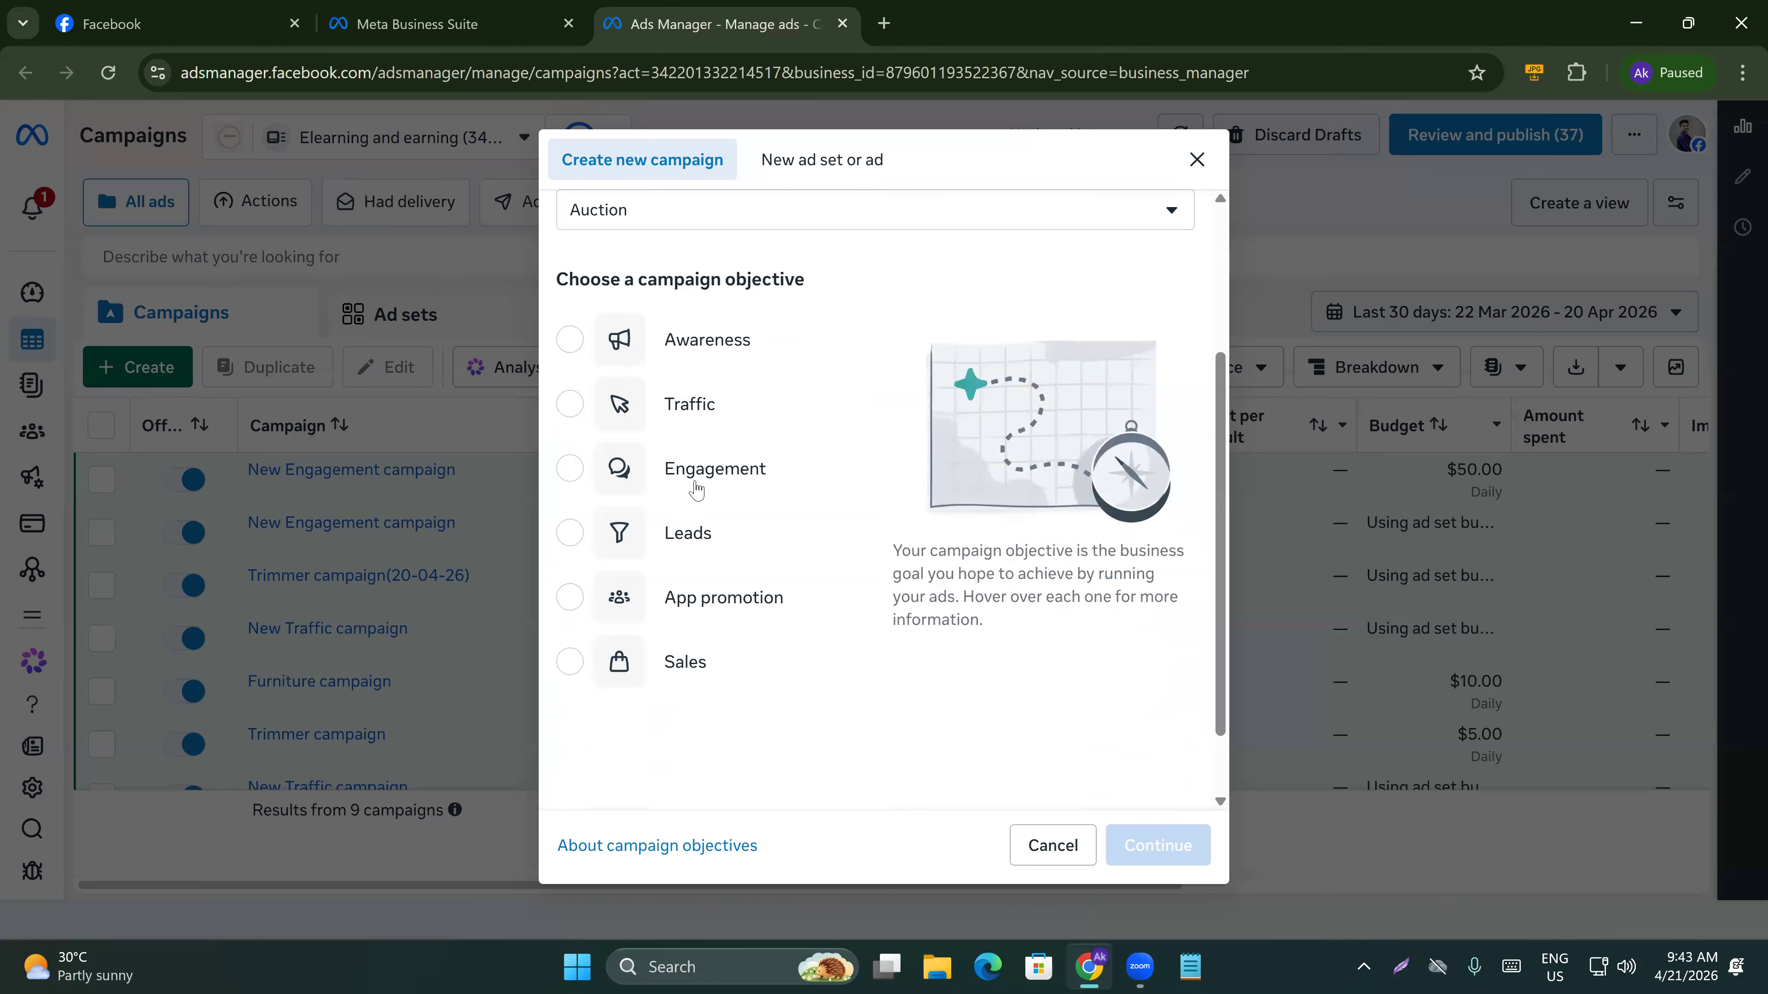
pyautogui.click(696, 488)
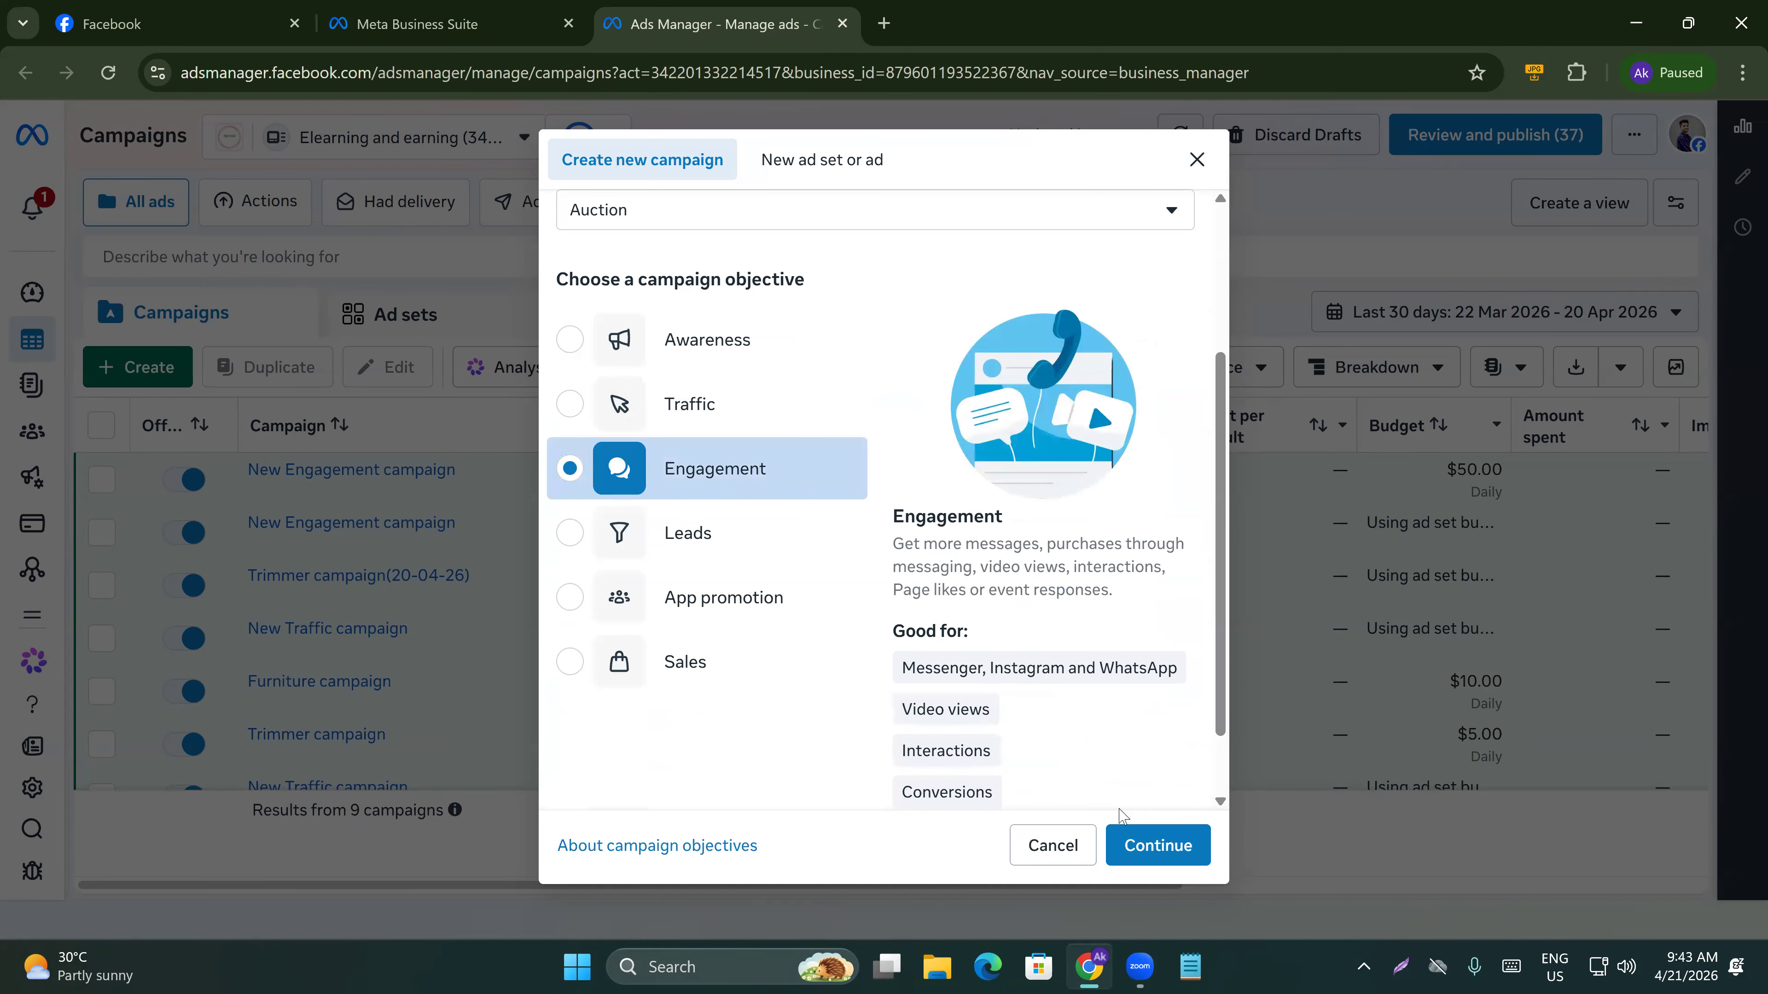
pyautogui.scroll(-1, 1044, 668)
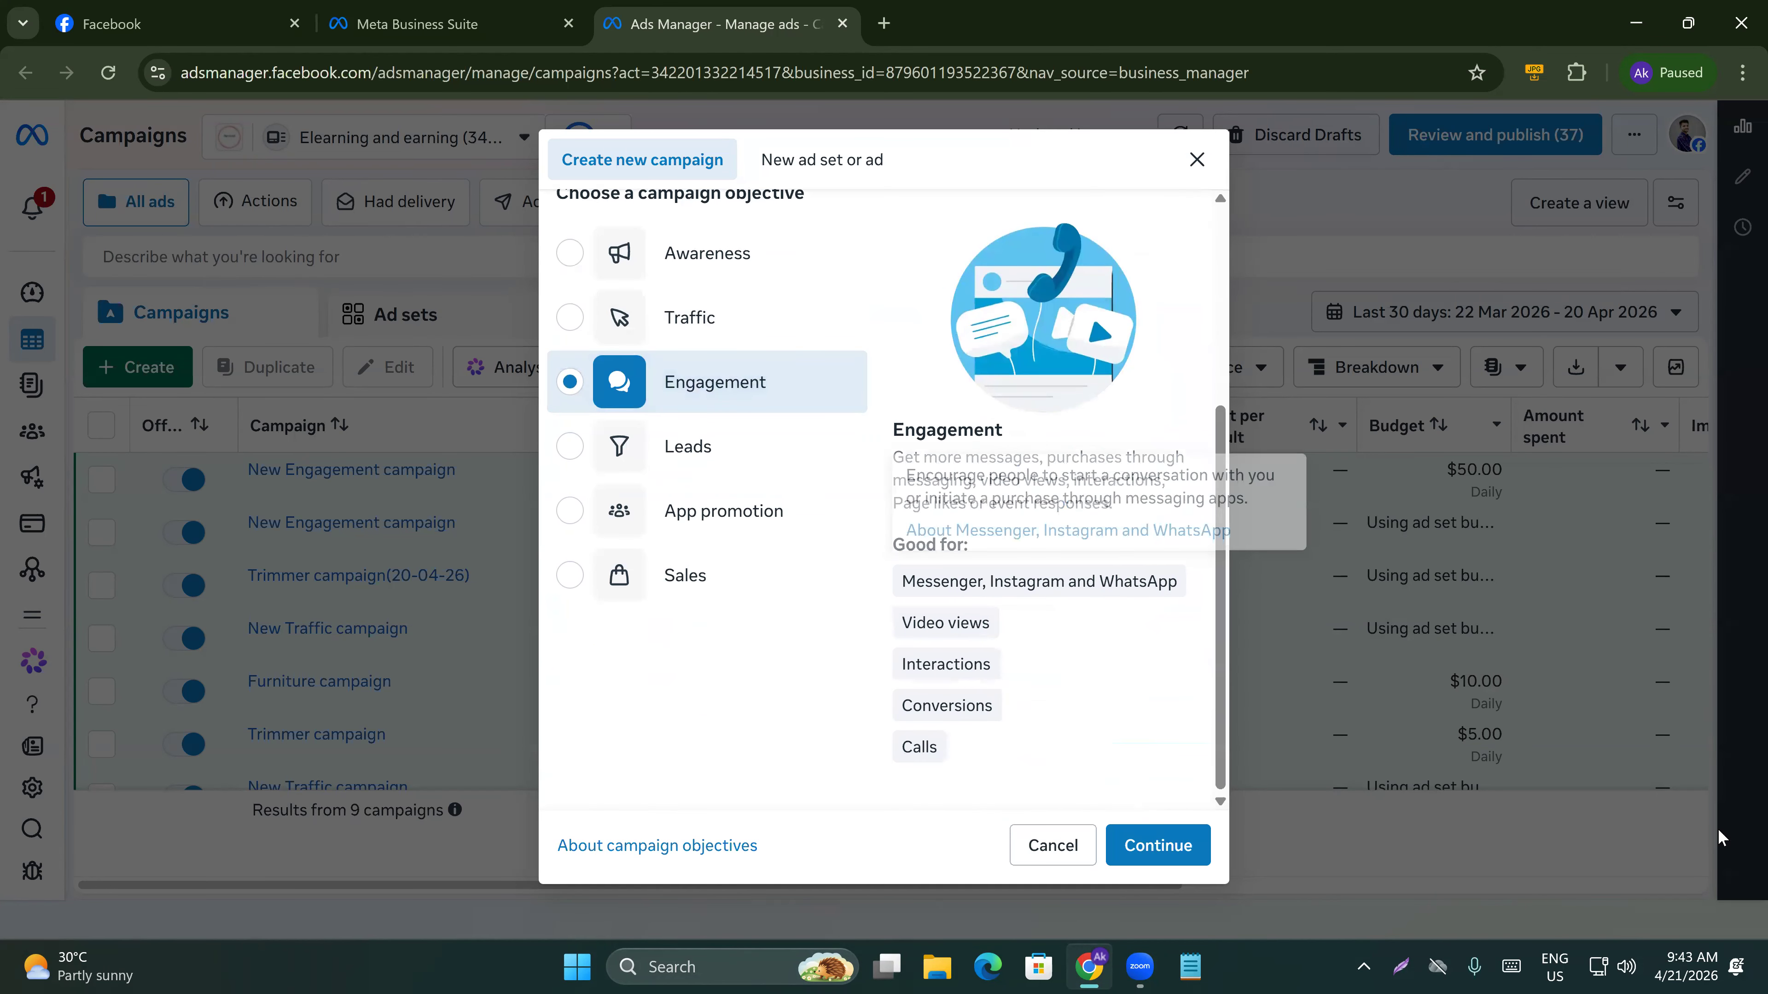
pyautogui.click(1147, 835)
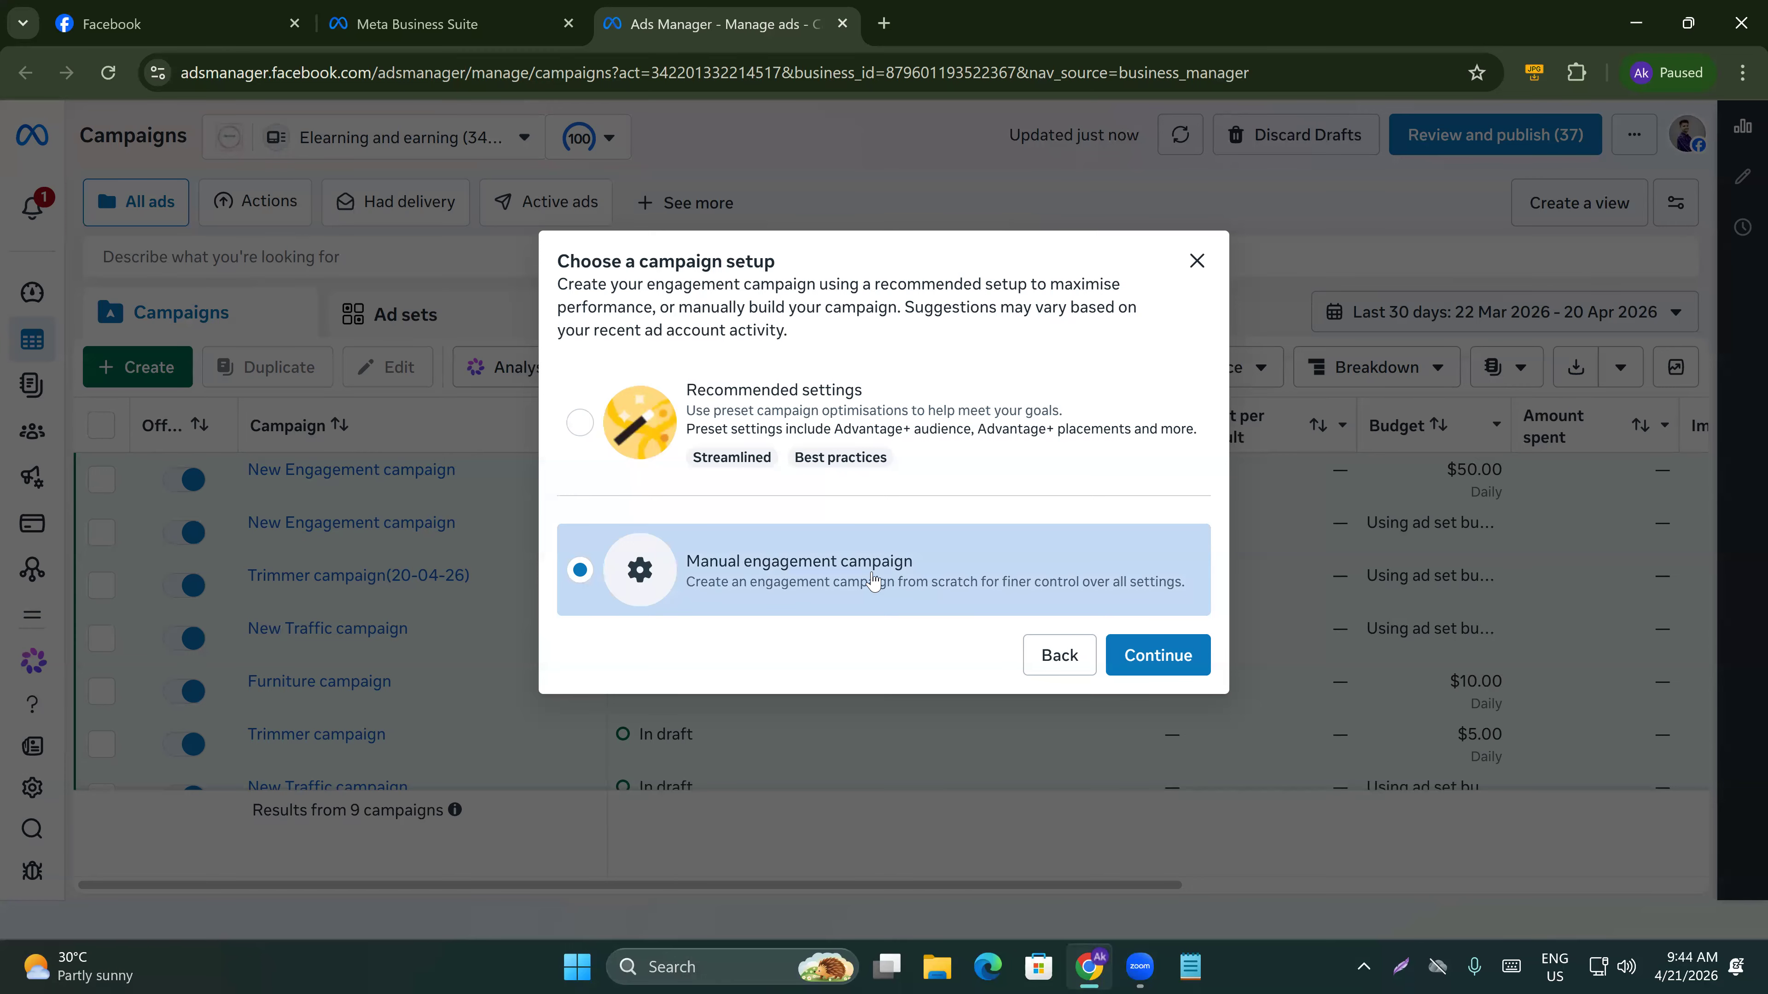
pyautogui.click(1135, 655)
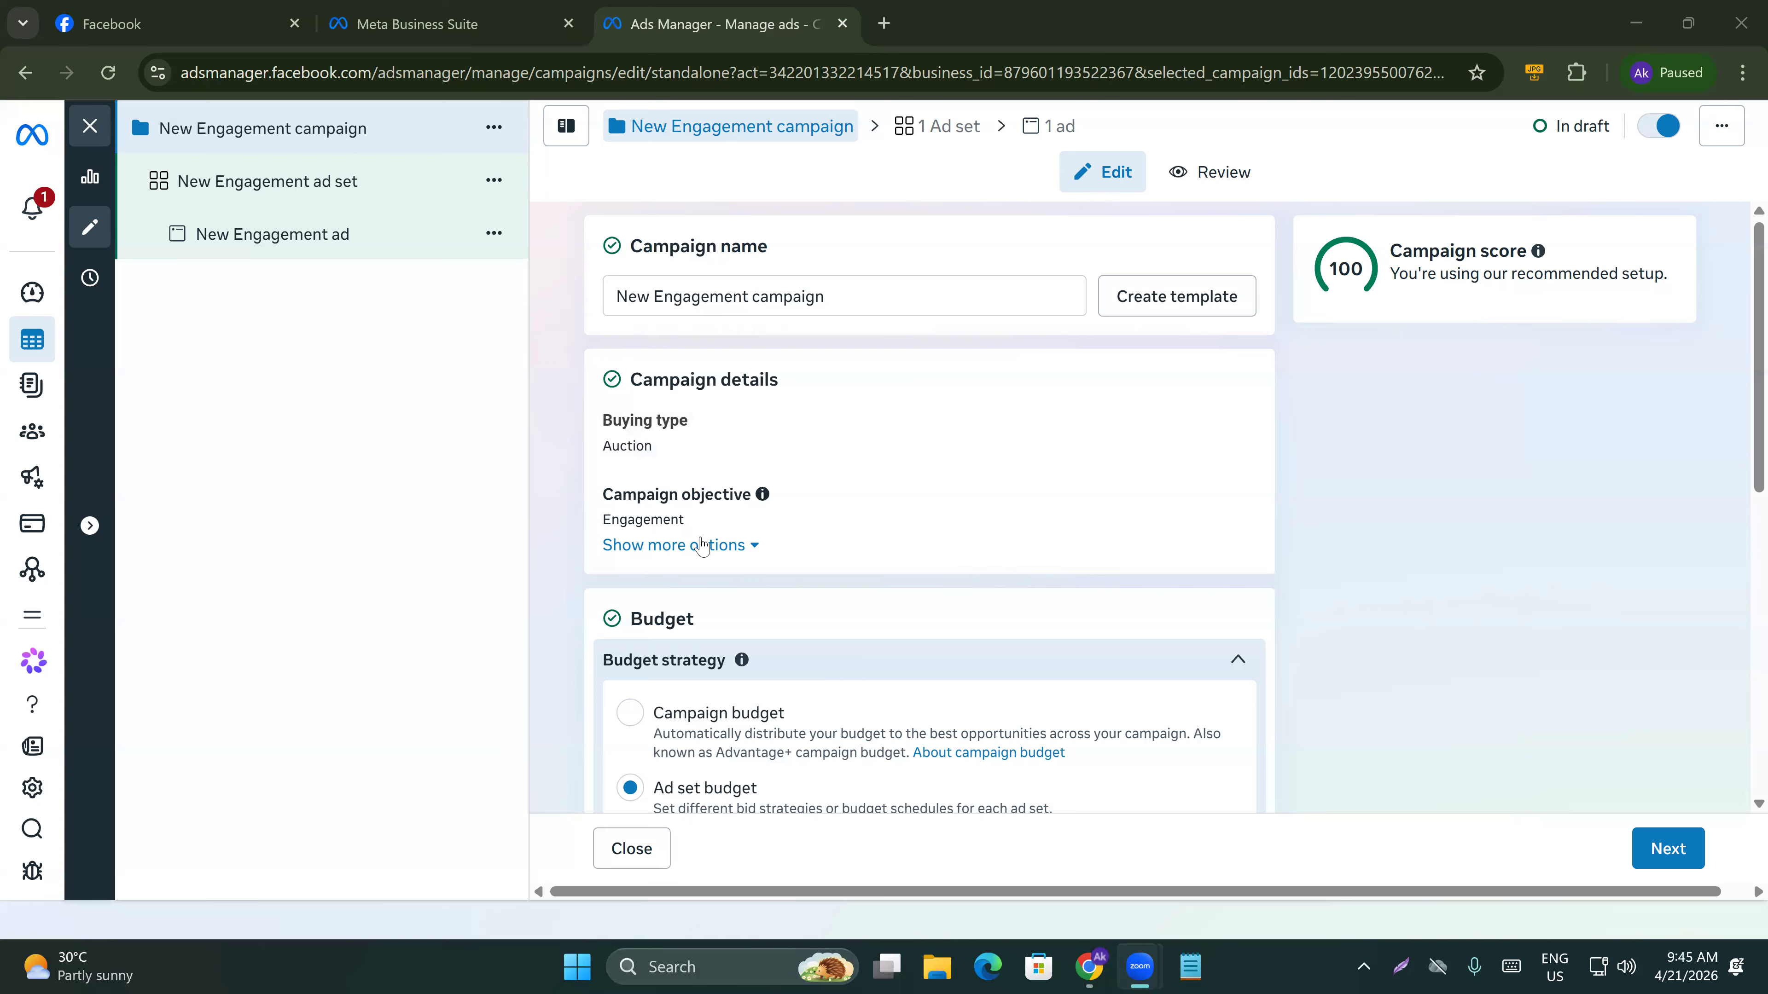
# Expand the campaign details options and review the budget and bid strategy settings.
pyautogui.click(674, 544)
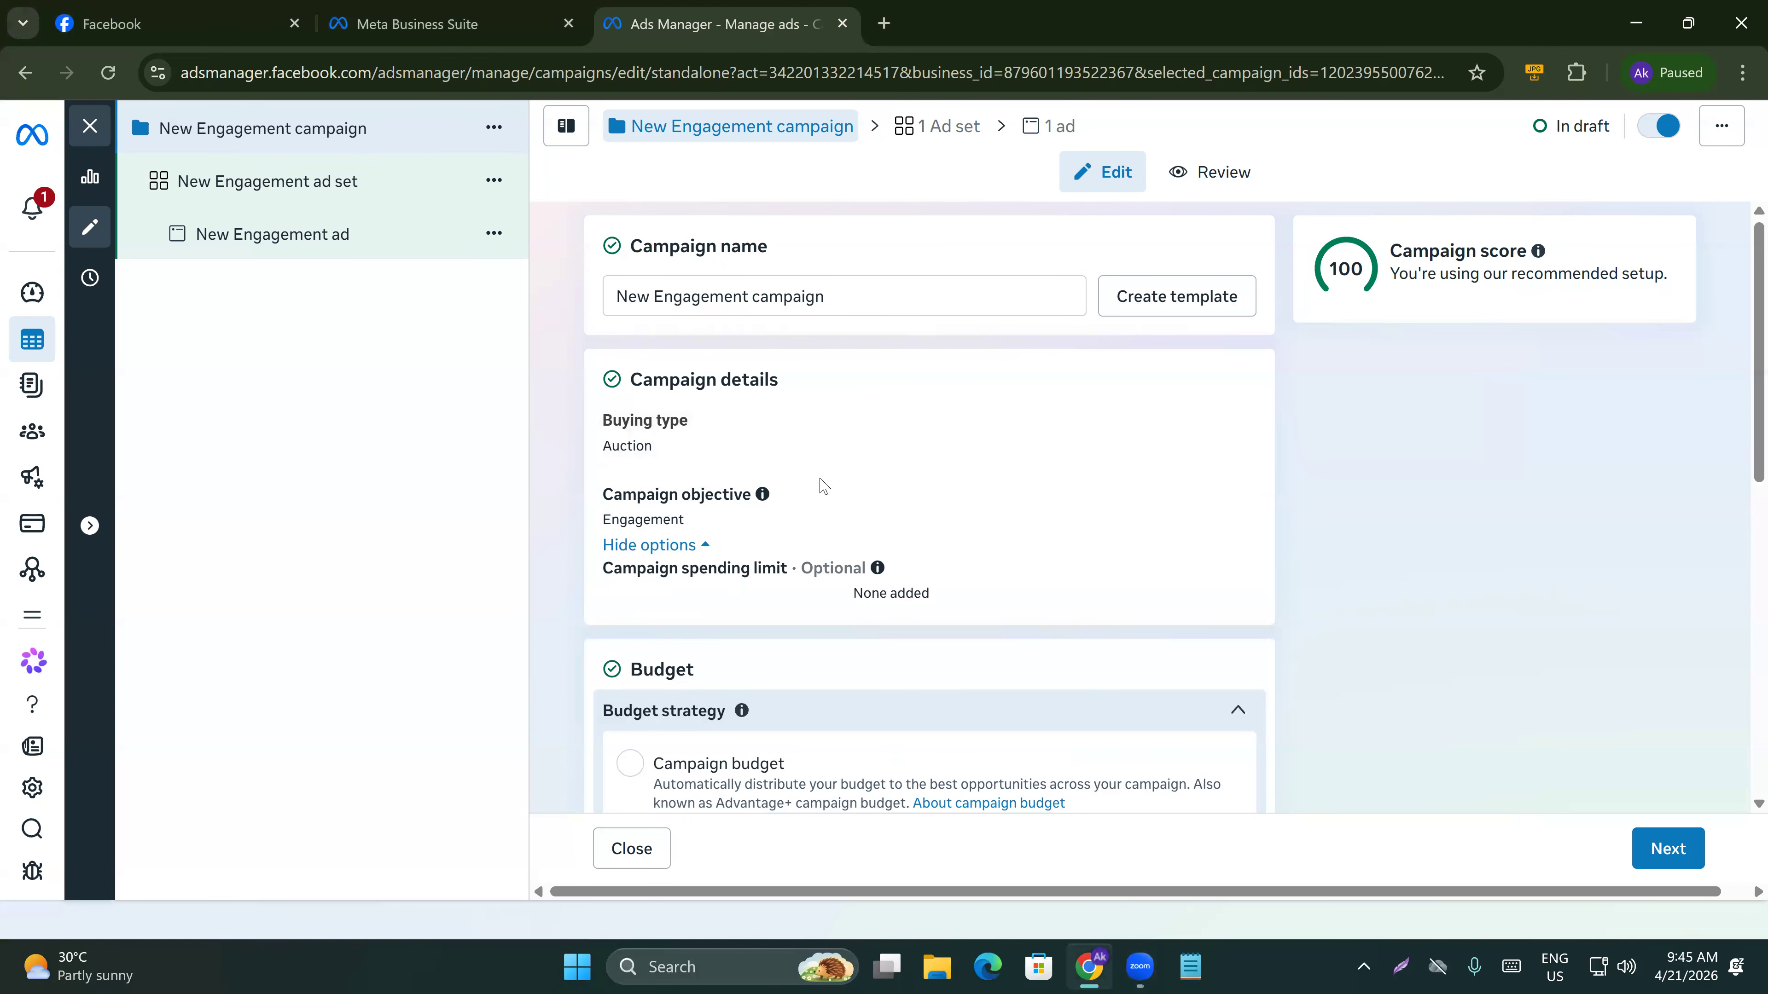
pyautogui.click(1220, 422)
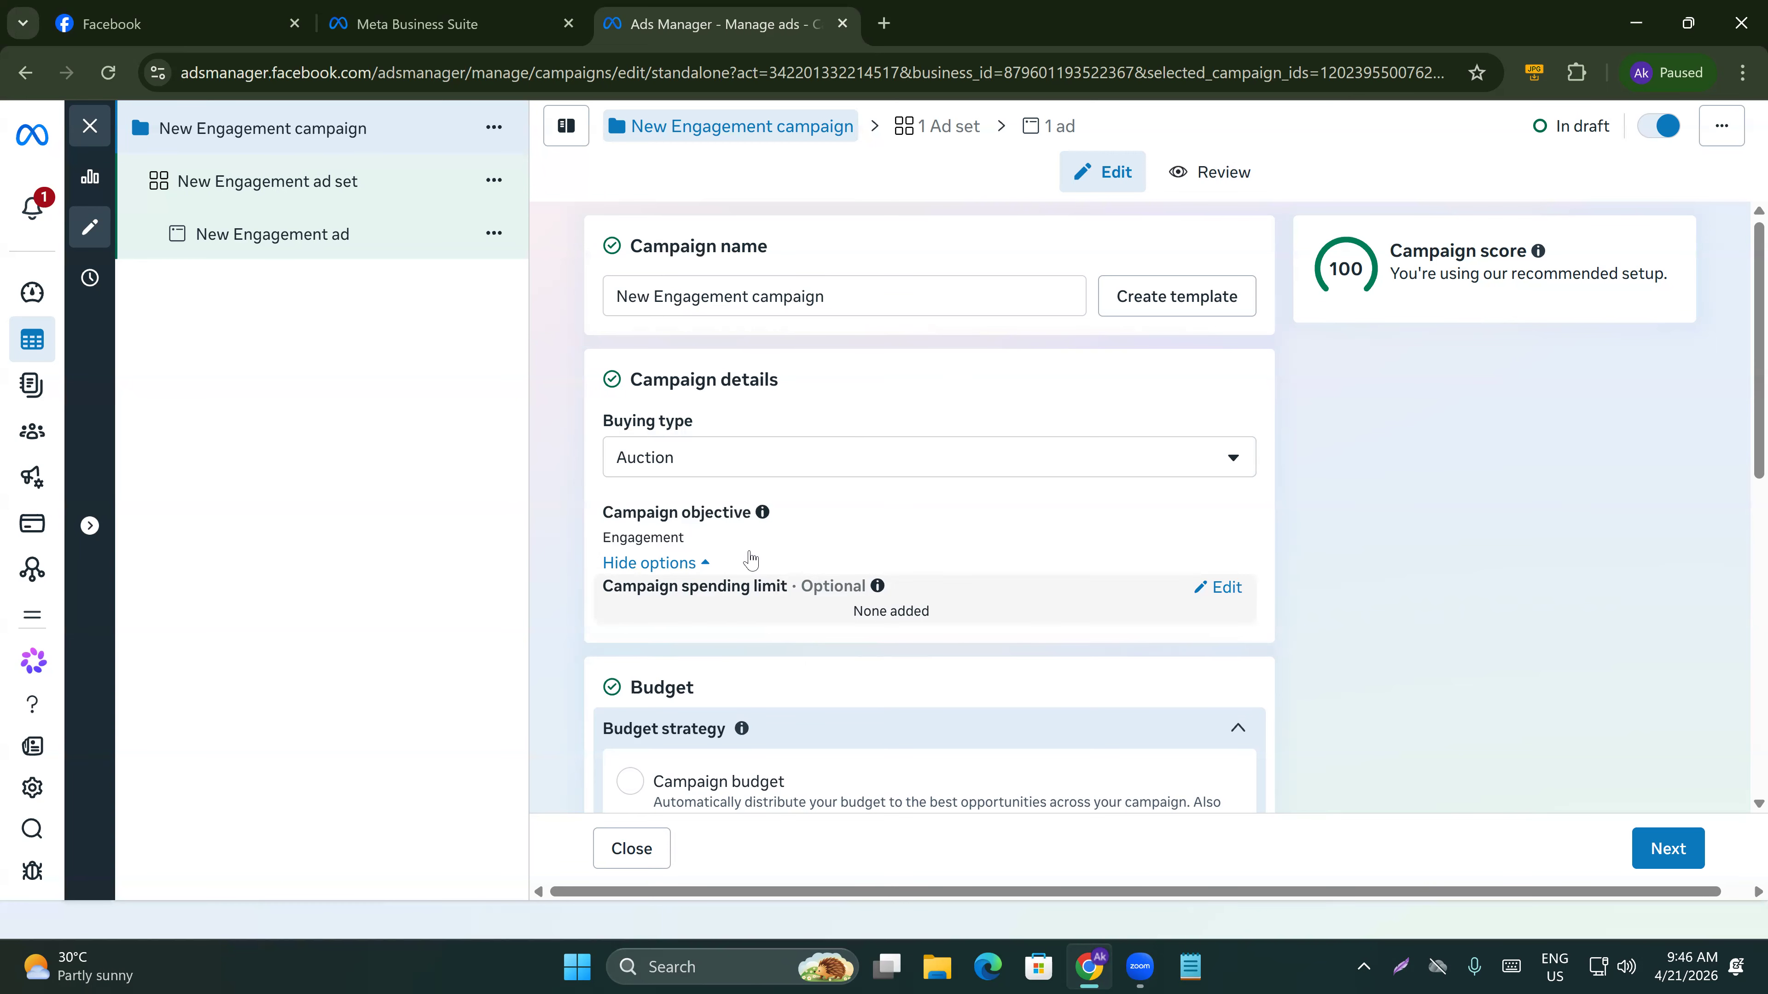
pyautogui.scroll(-3, 752, 669)
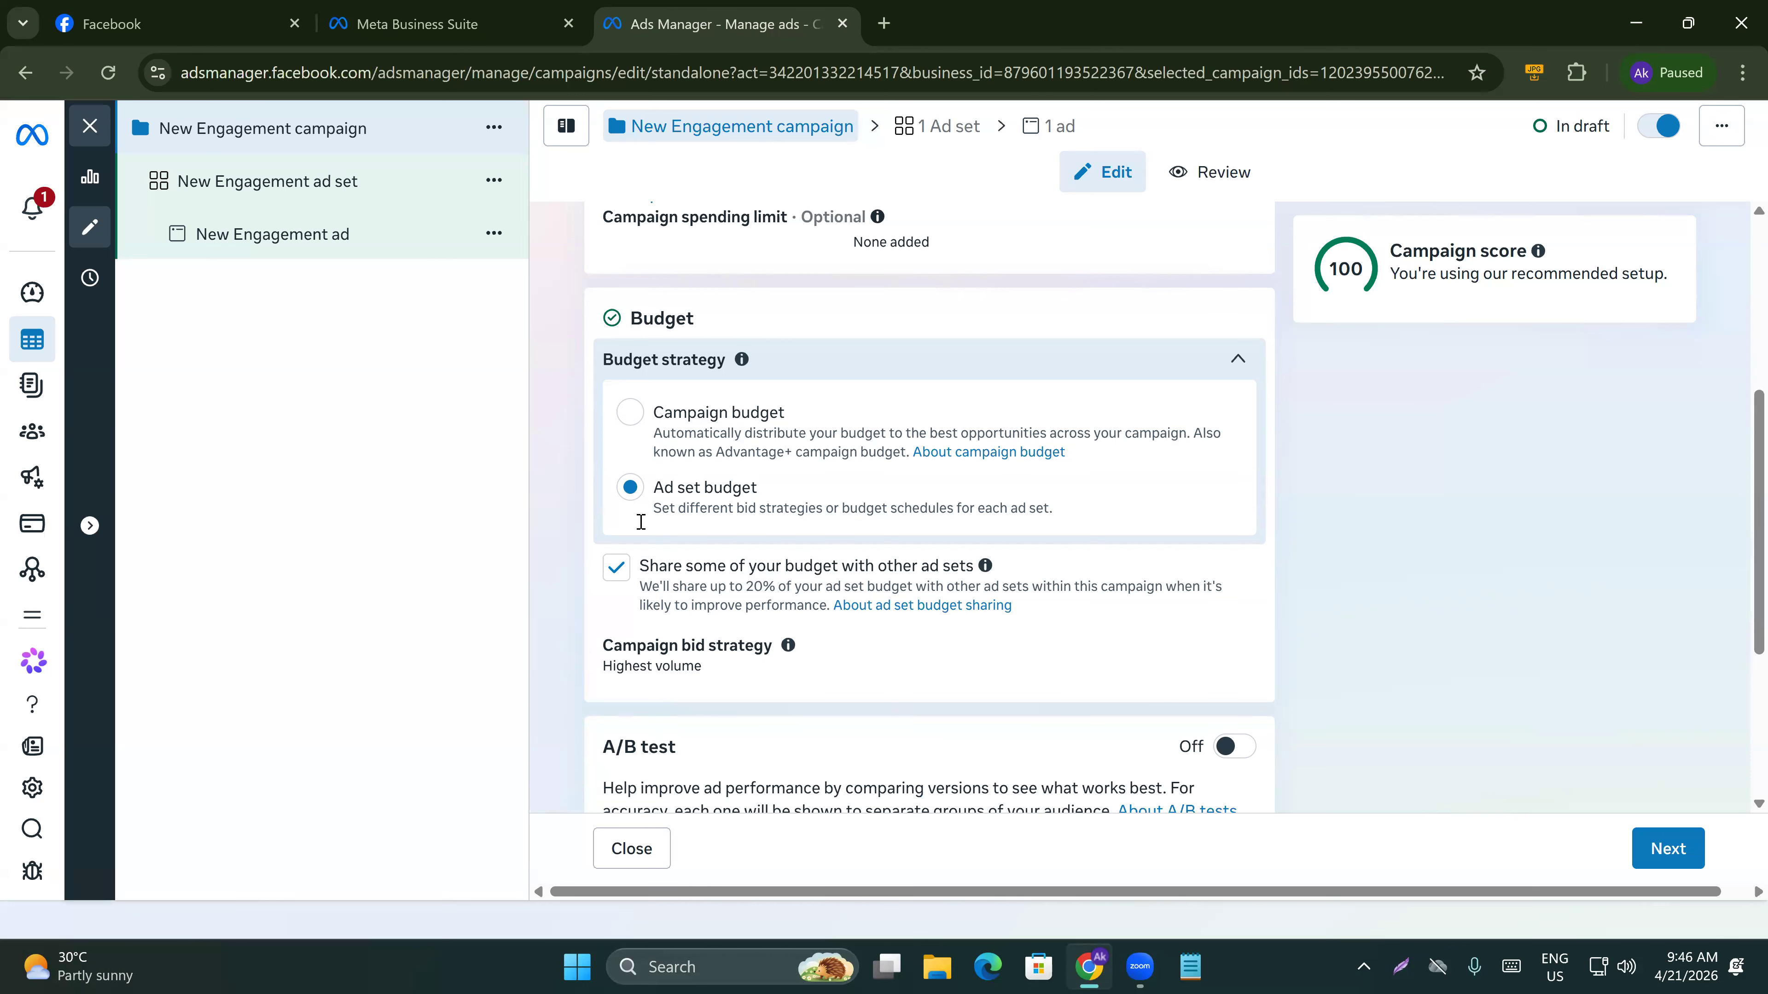
pyautogui.scroll(-1, 639, 517)
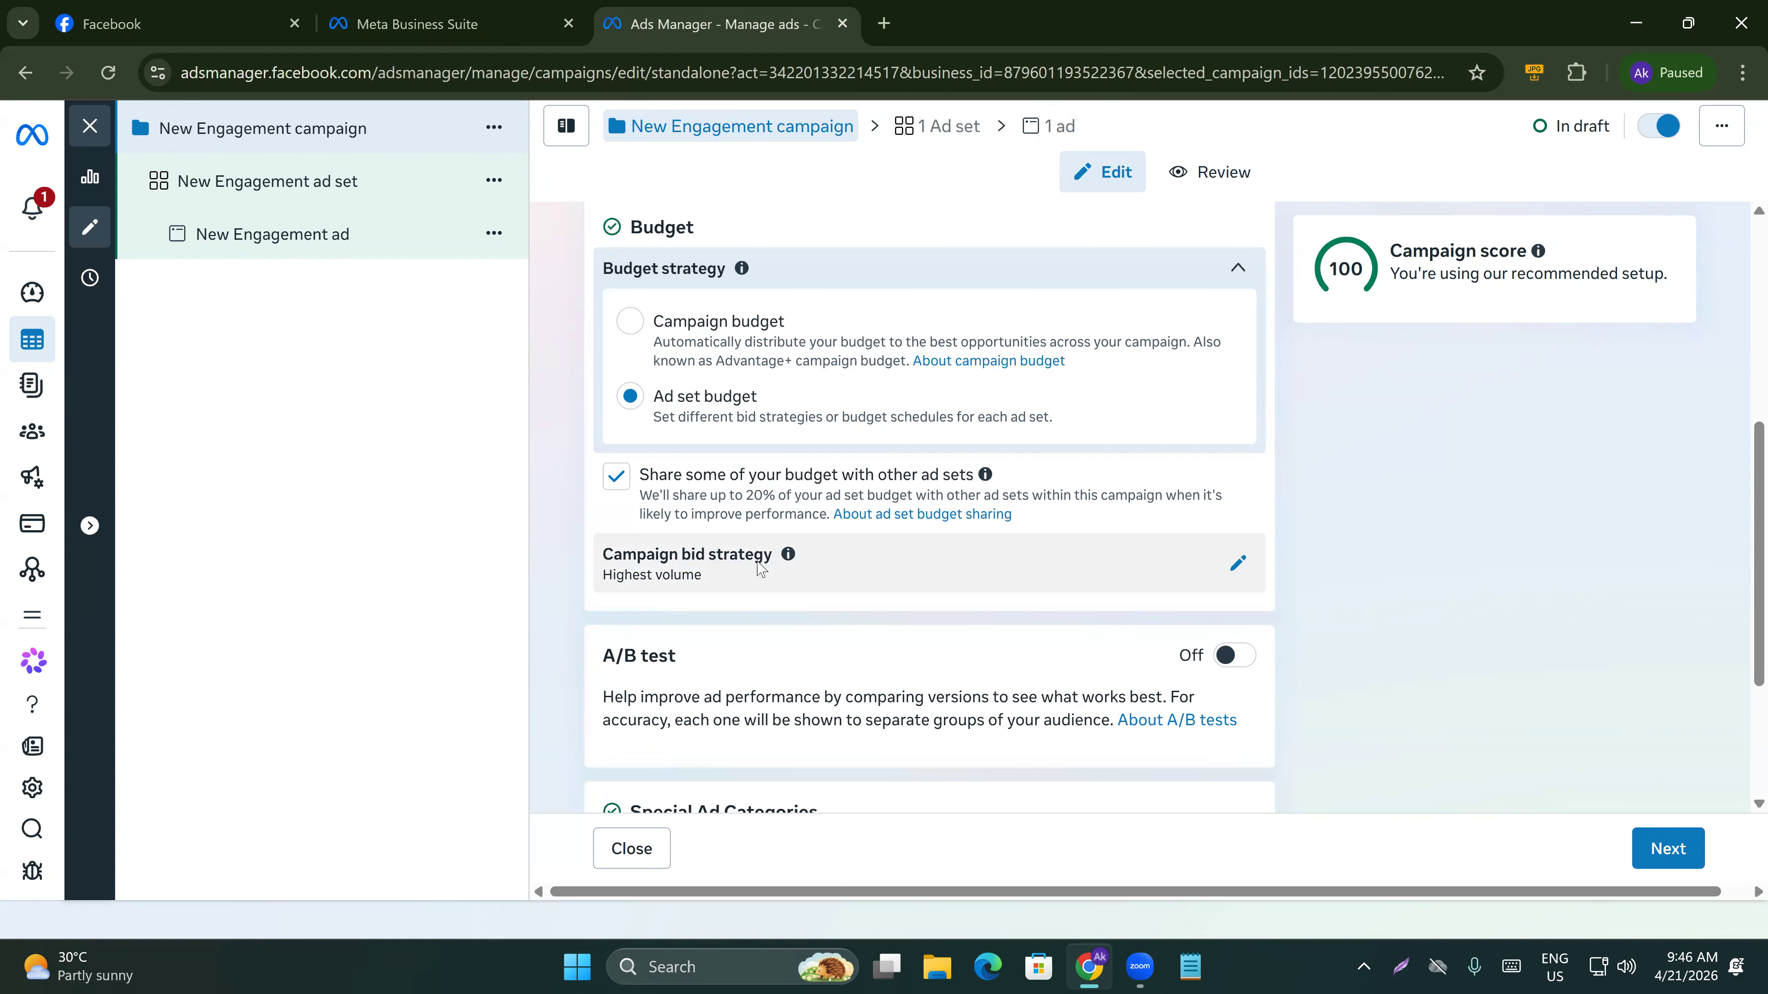
pyautogui.scroll(-3, 779, 557)
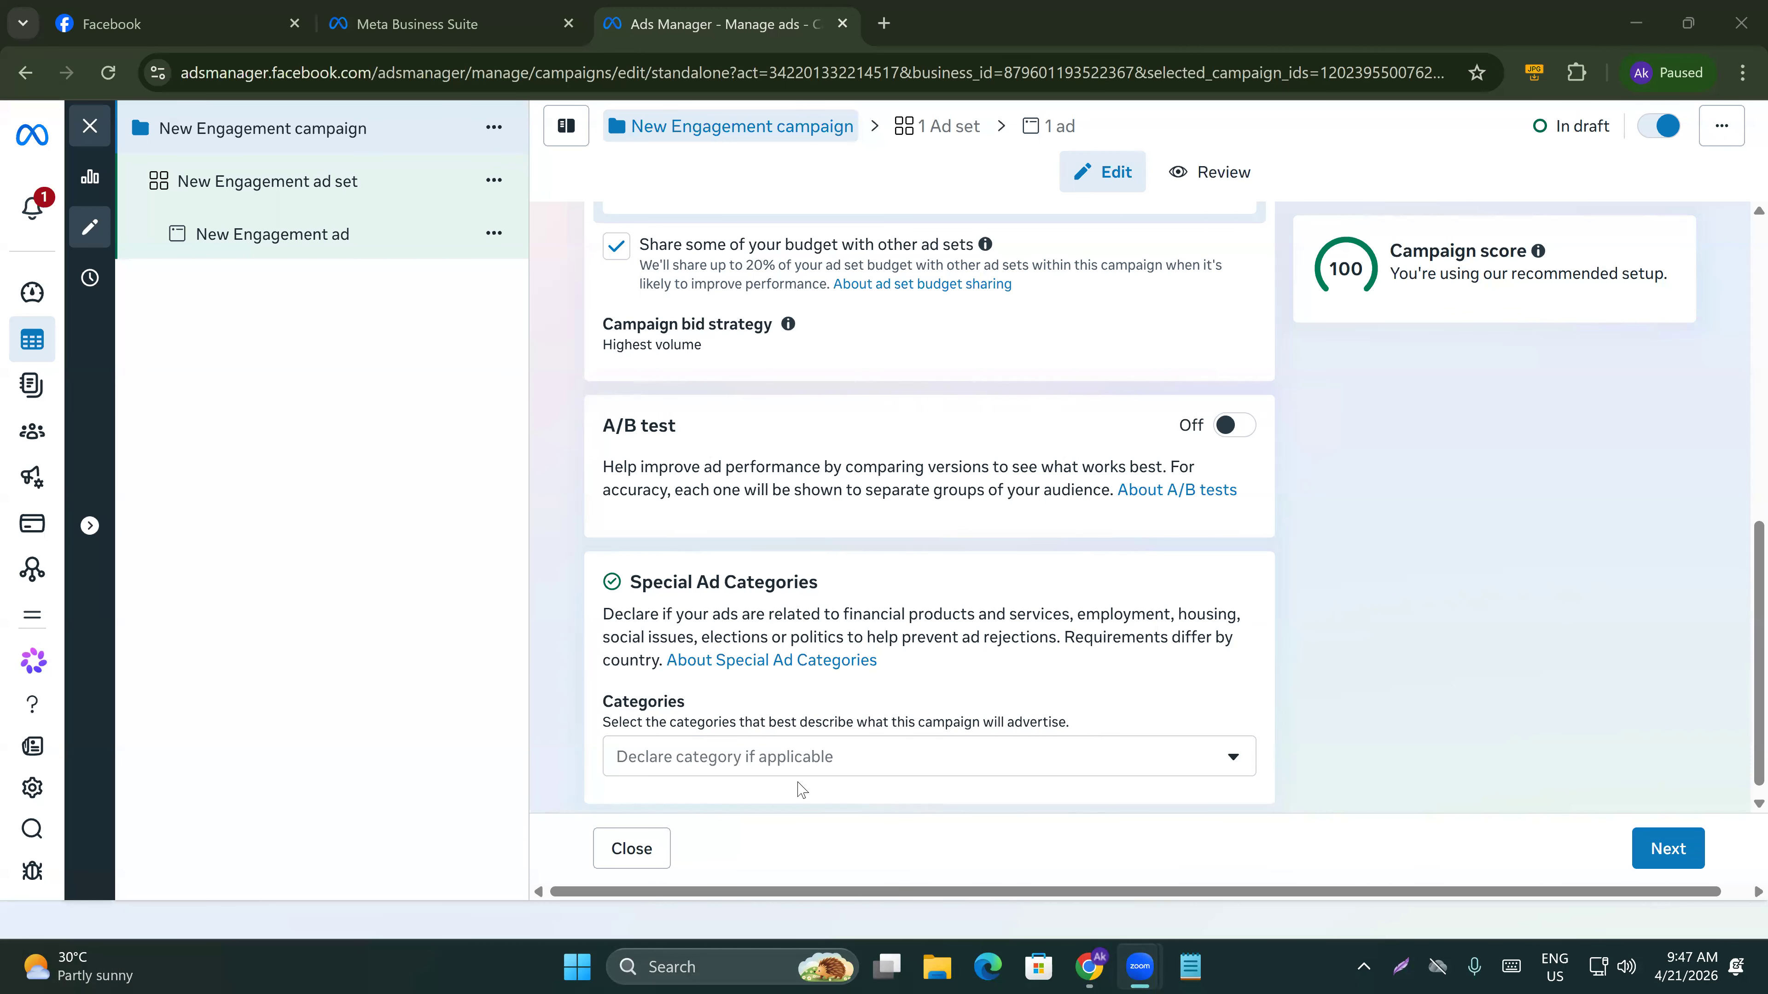
# Open the Special Ad Categories list and review the categories without selecting any.
pyautogui.click(793, 756)
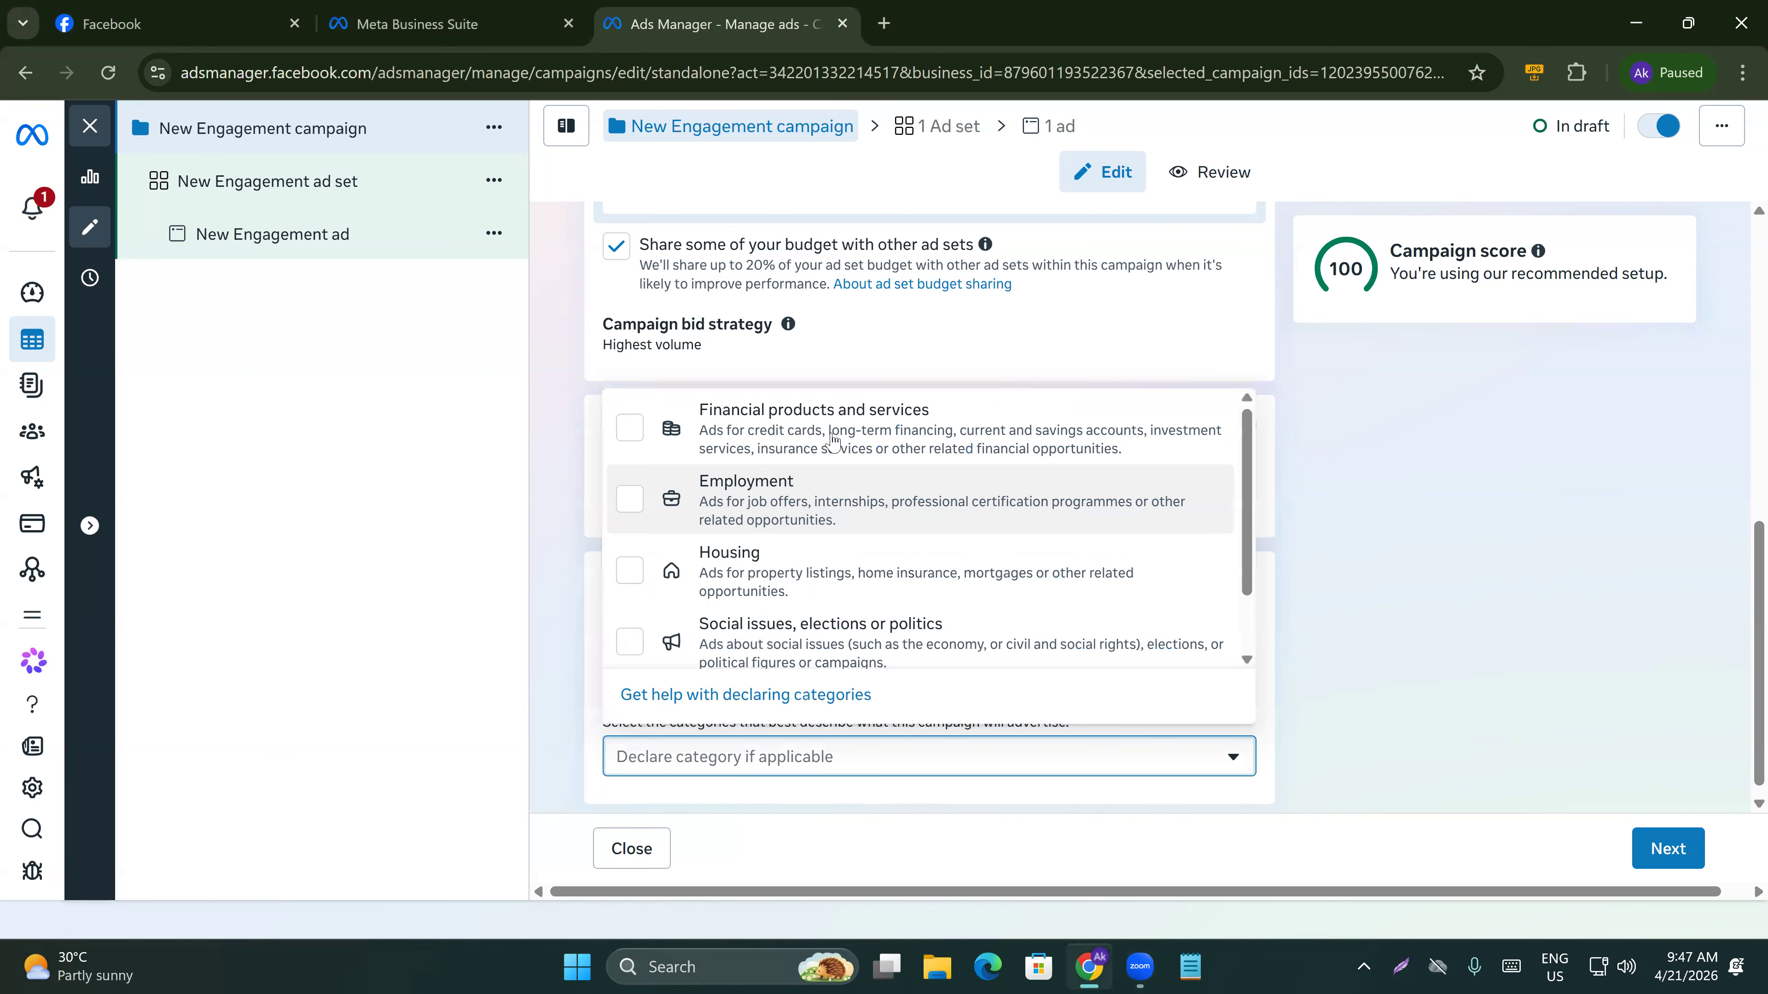
pyautogui.scroll(-1, 817, 611)
pyautogui.scroll(1, 817, 611)
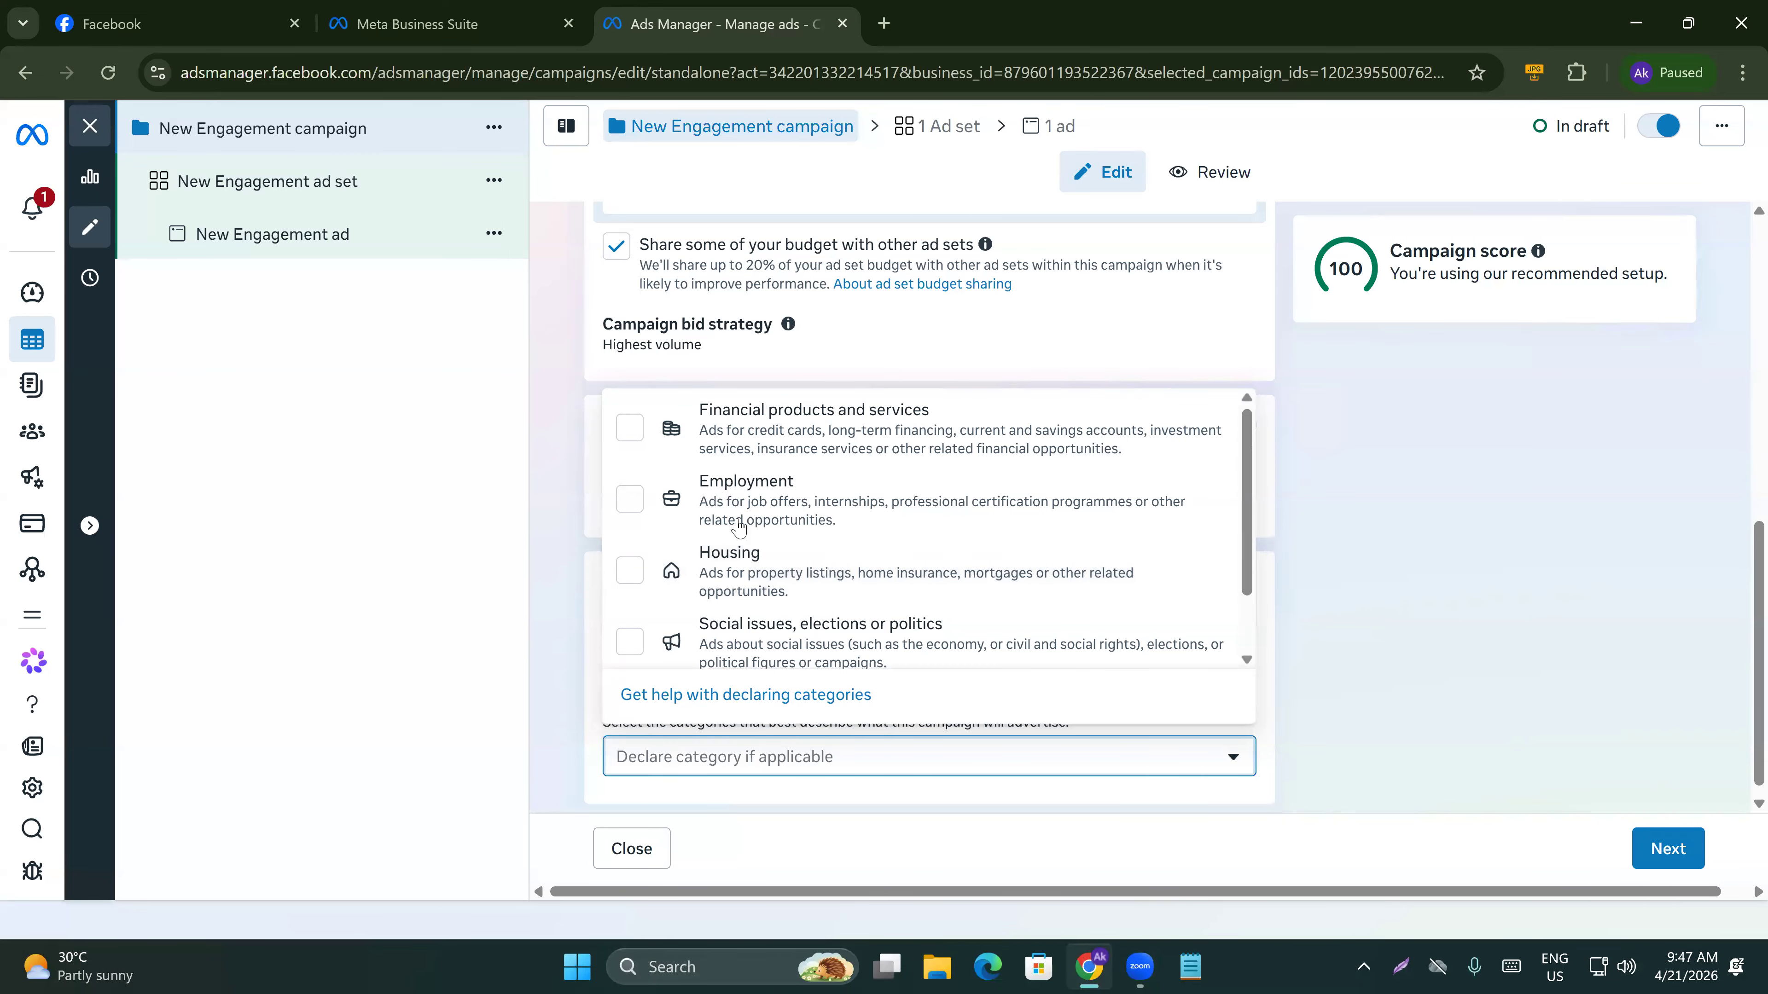
pyautogui.scroll(-2, 740, 530)
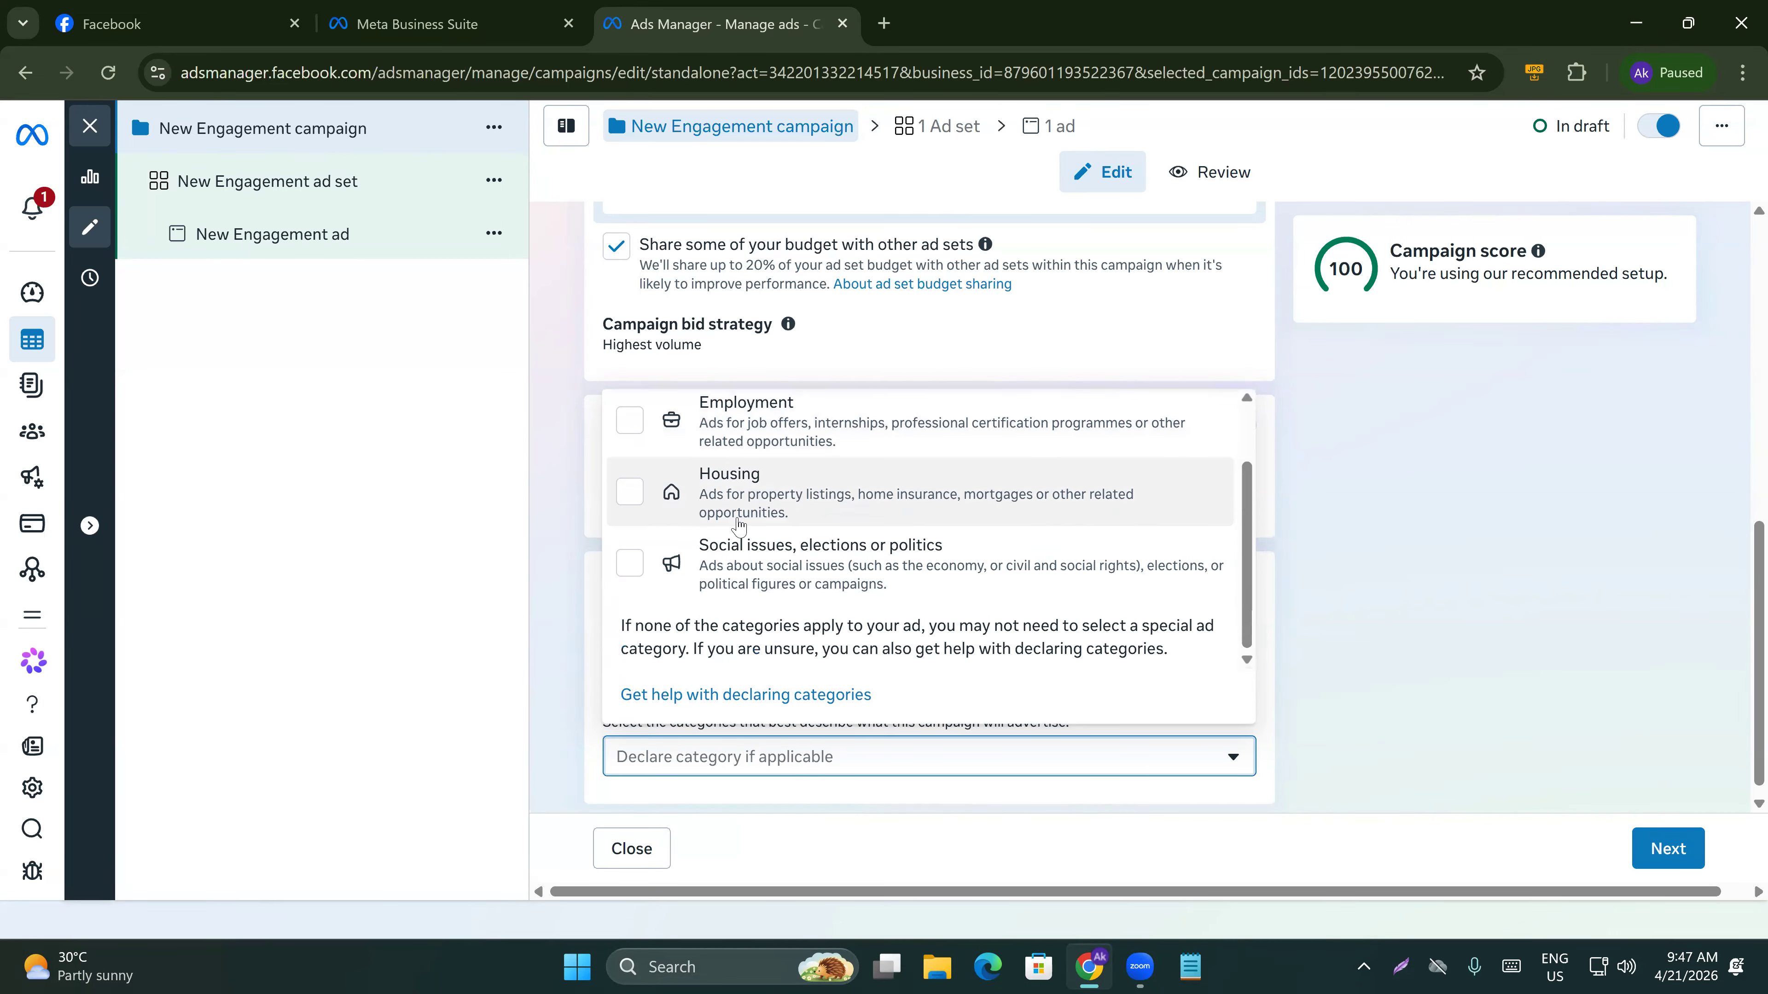
pyautogui.scroll(2, 740, 529)
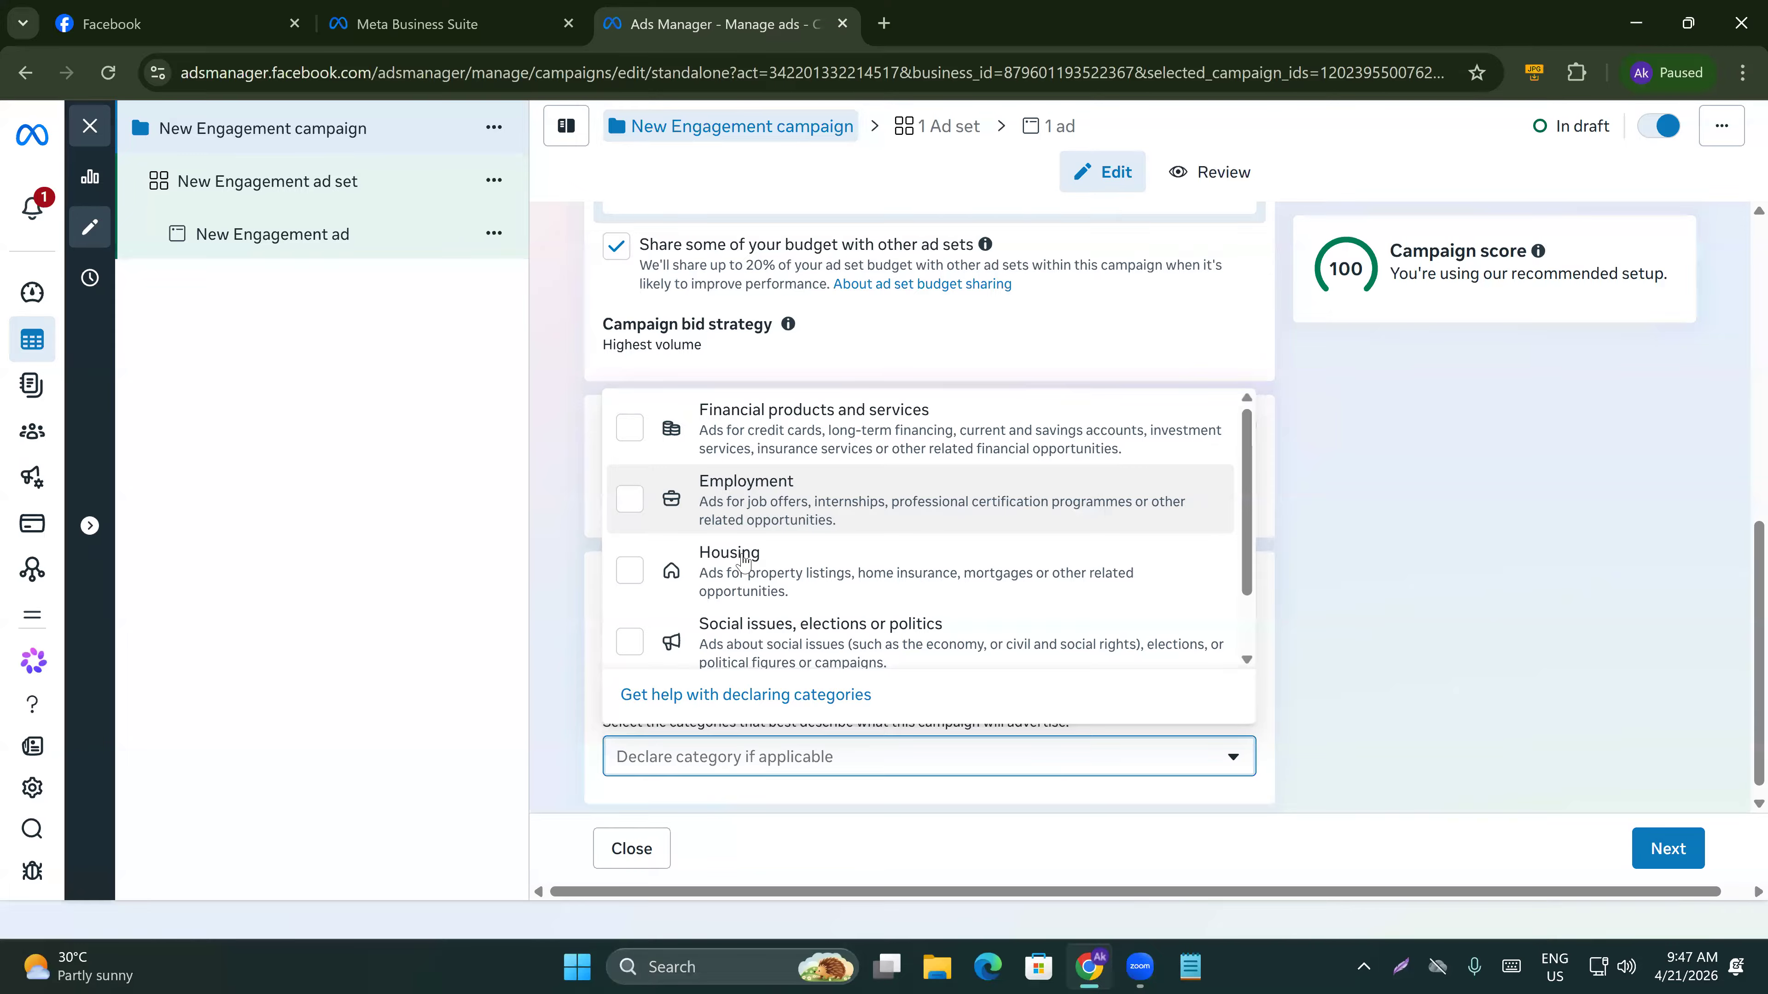
pyautogui.scroll(-1, 728, 595)
pyautogui.scroll(1, 730, 595)
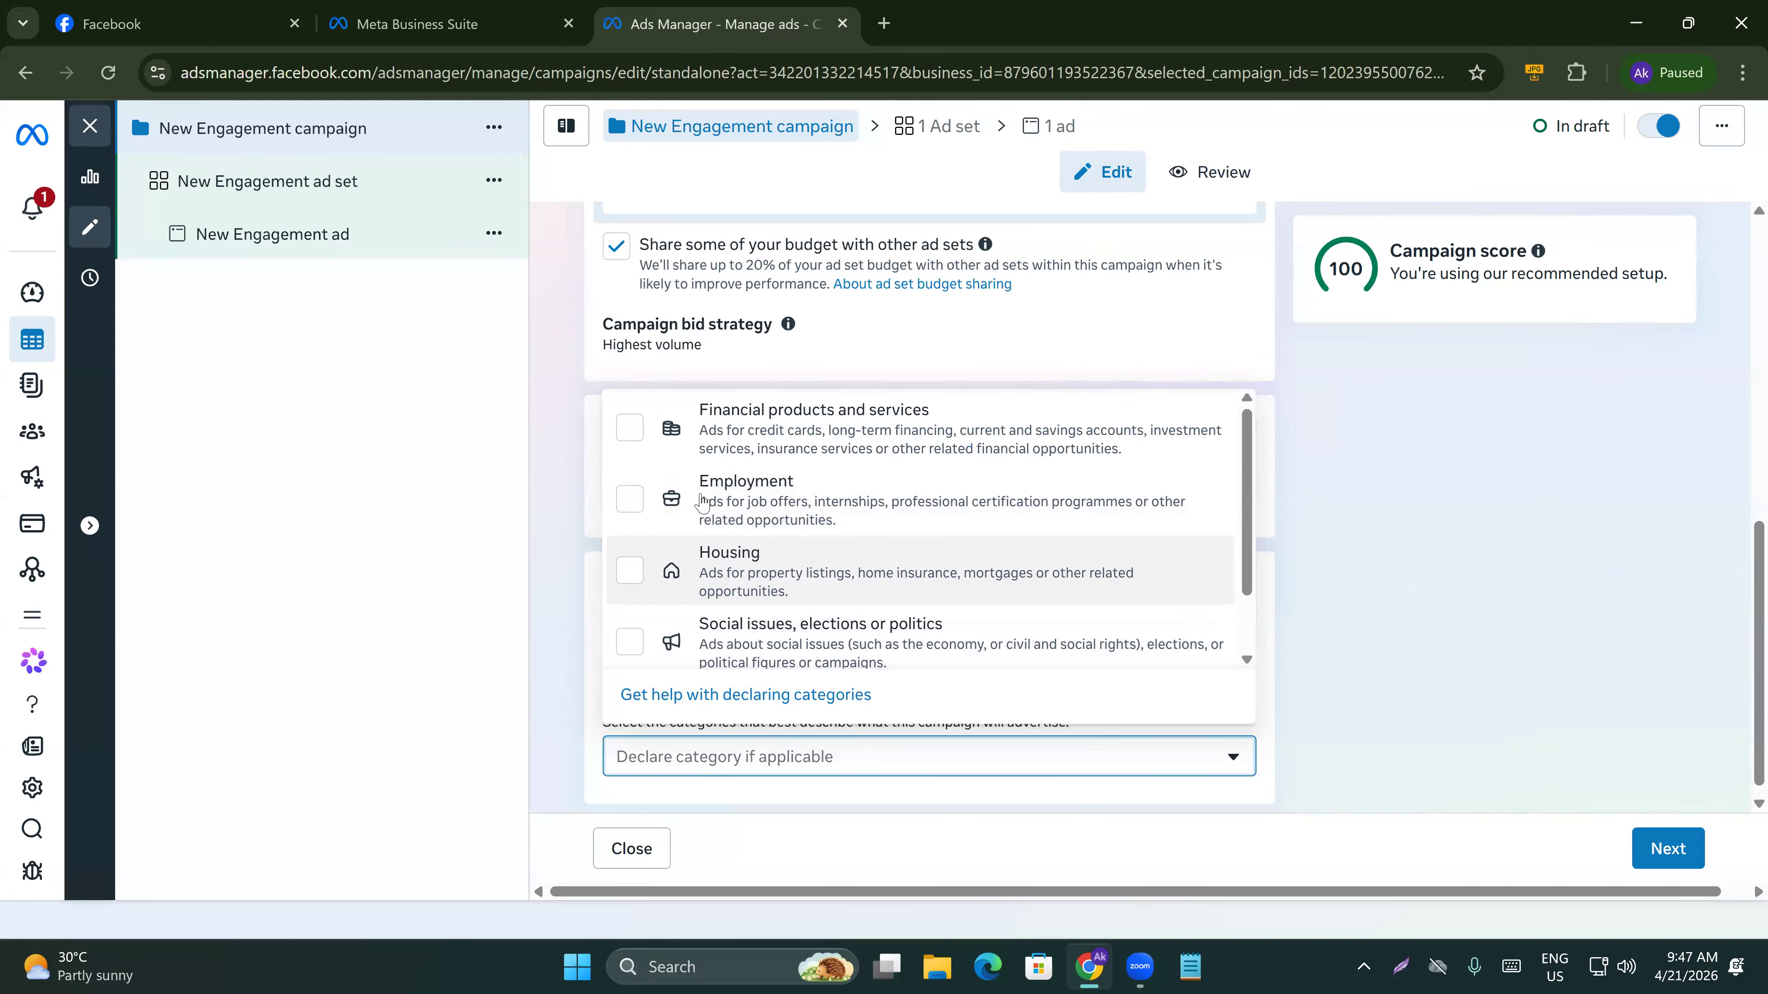
pyautogui.scroll(-1, 735, 480)
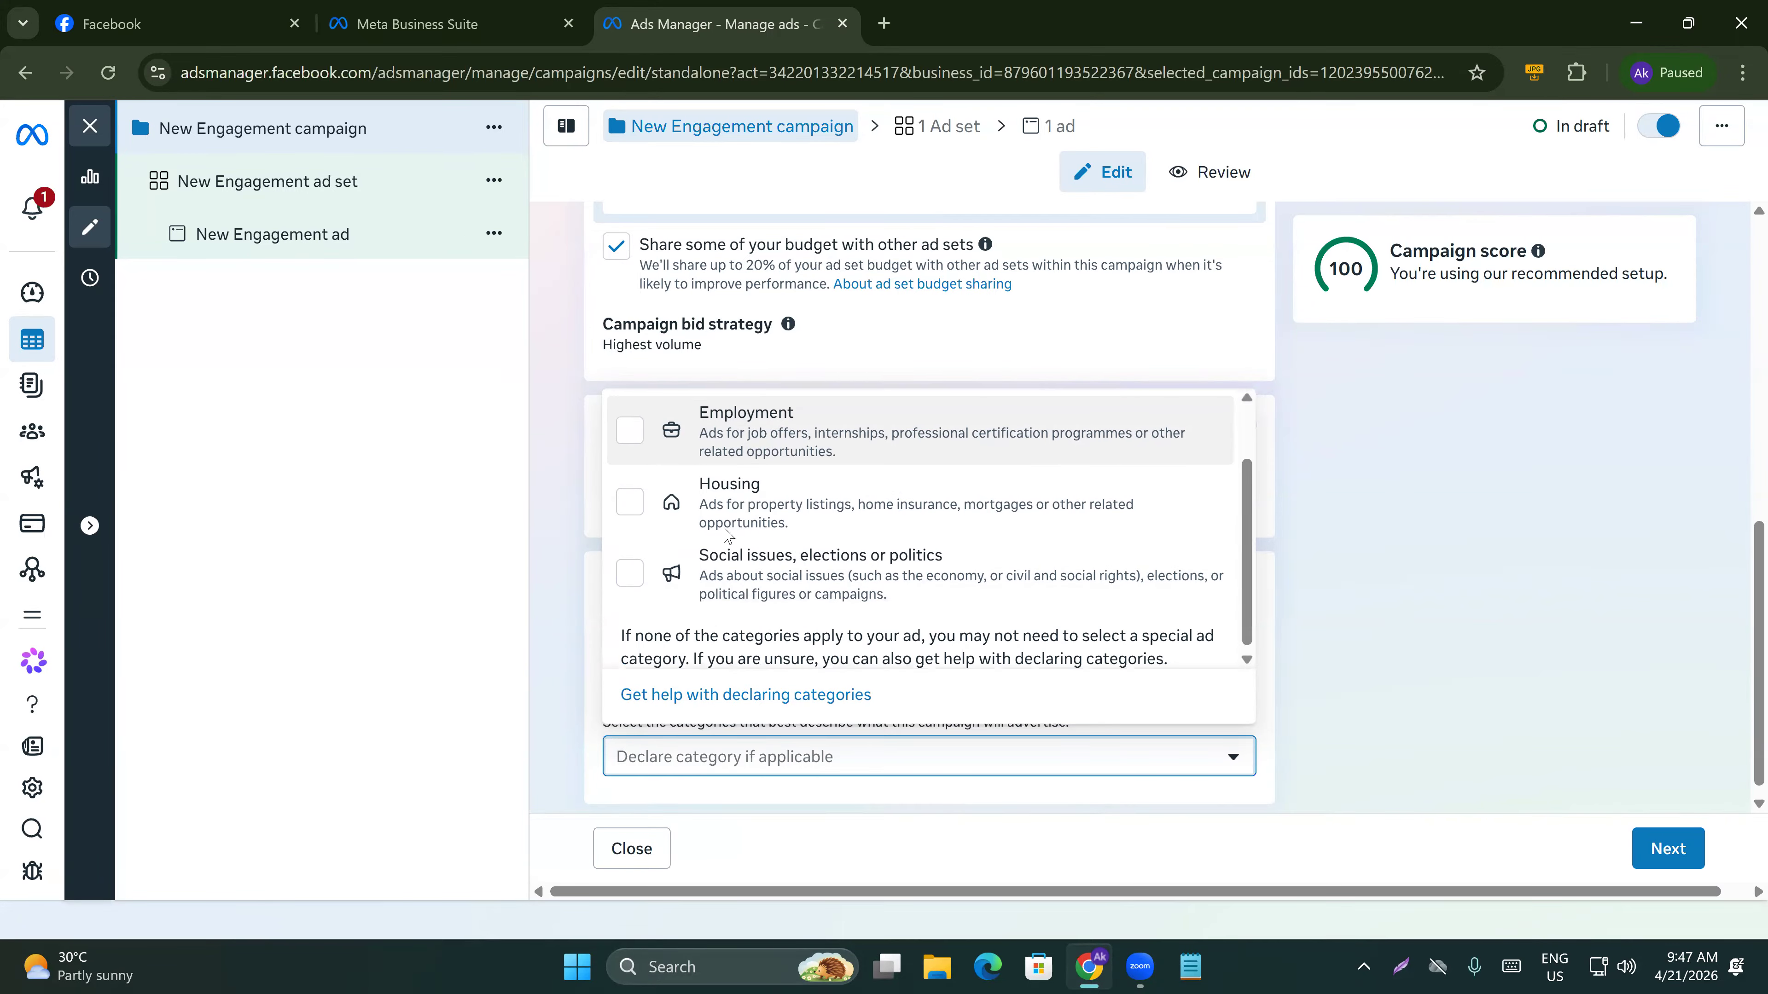
pyautogui.click(1274, 535)
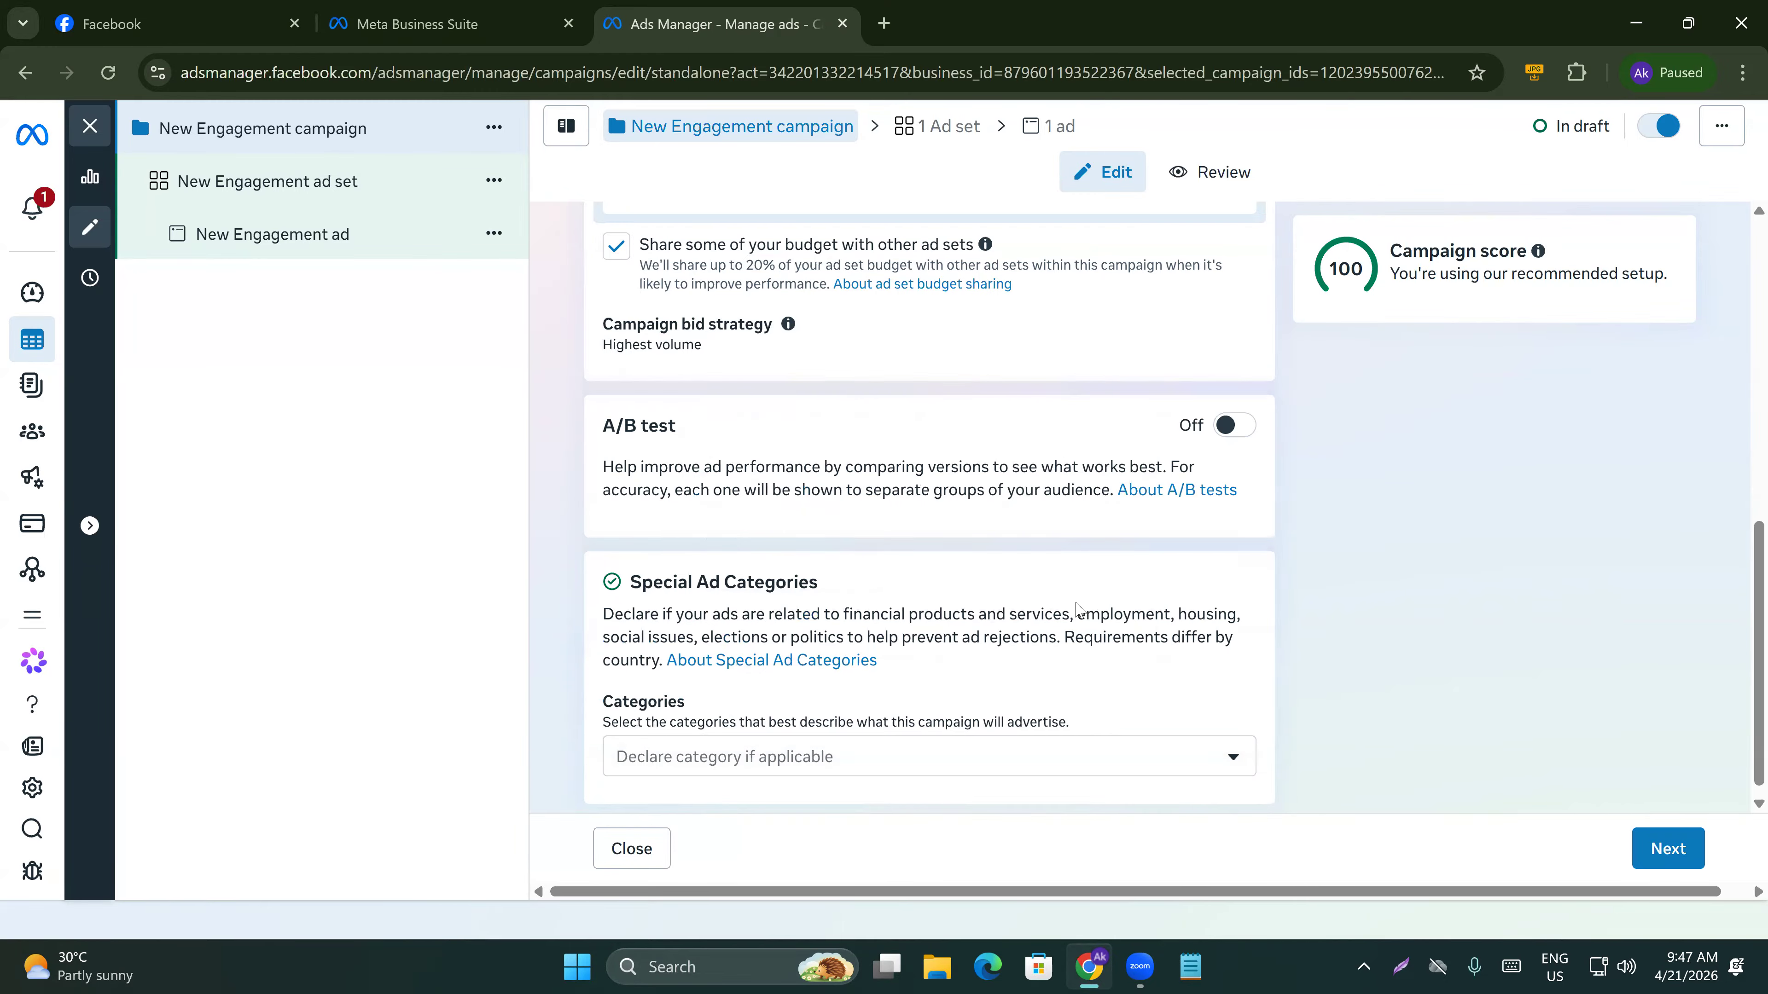
# Proceed from the campaign settings to the ad set settings.
pyautogui.scroll(3, 1059, 599)
pyautogui.scroll(5, 1057, 598)
pyautogui.scroll(-7, 1047, 593)
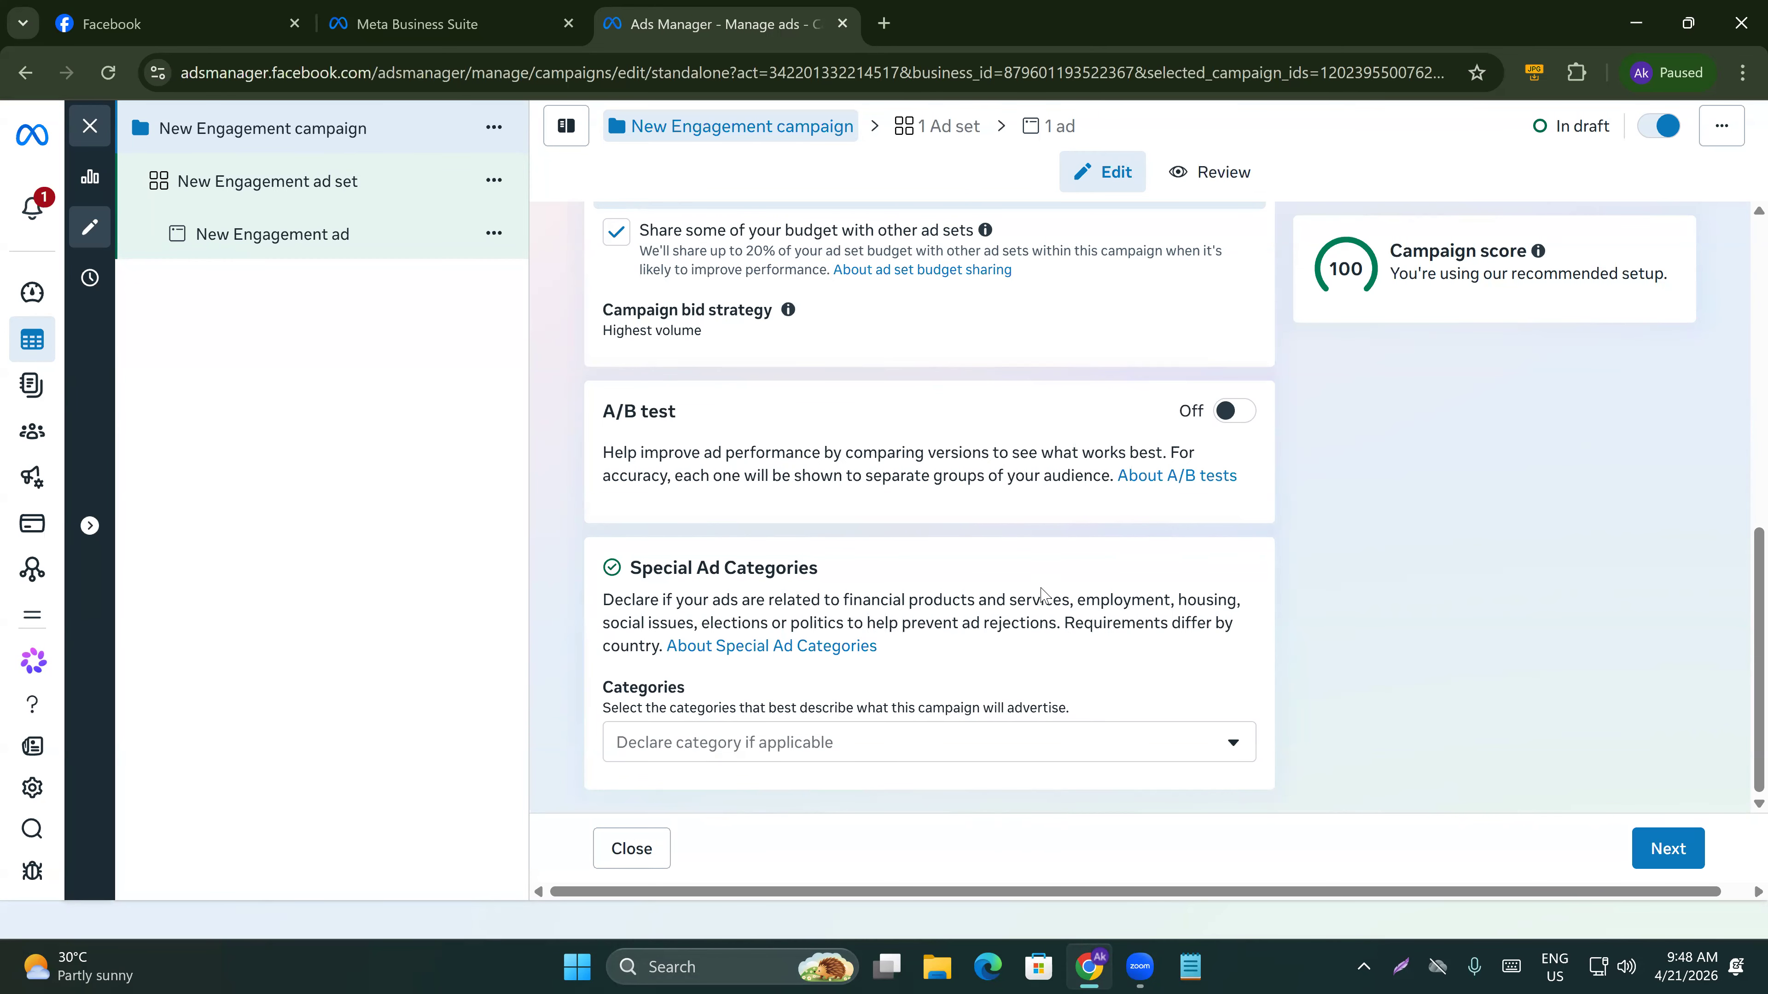
pyautogui.click(1671, 850)
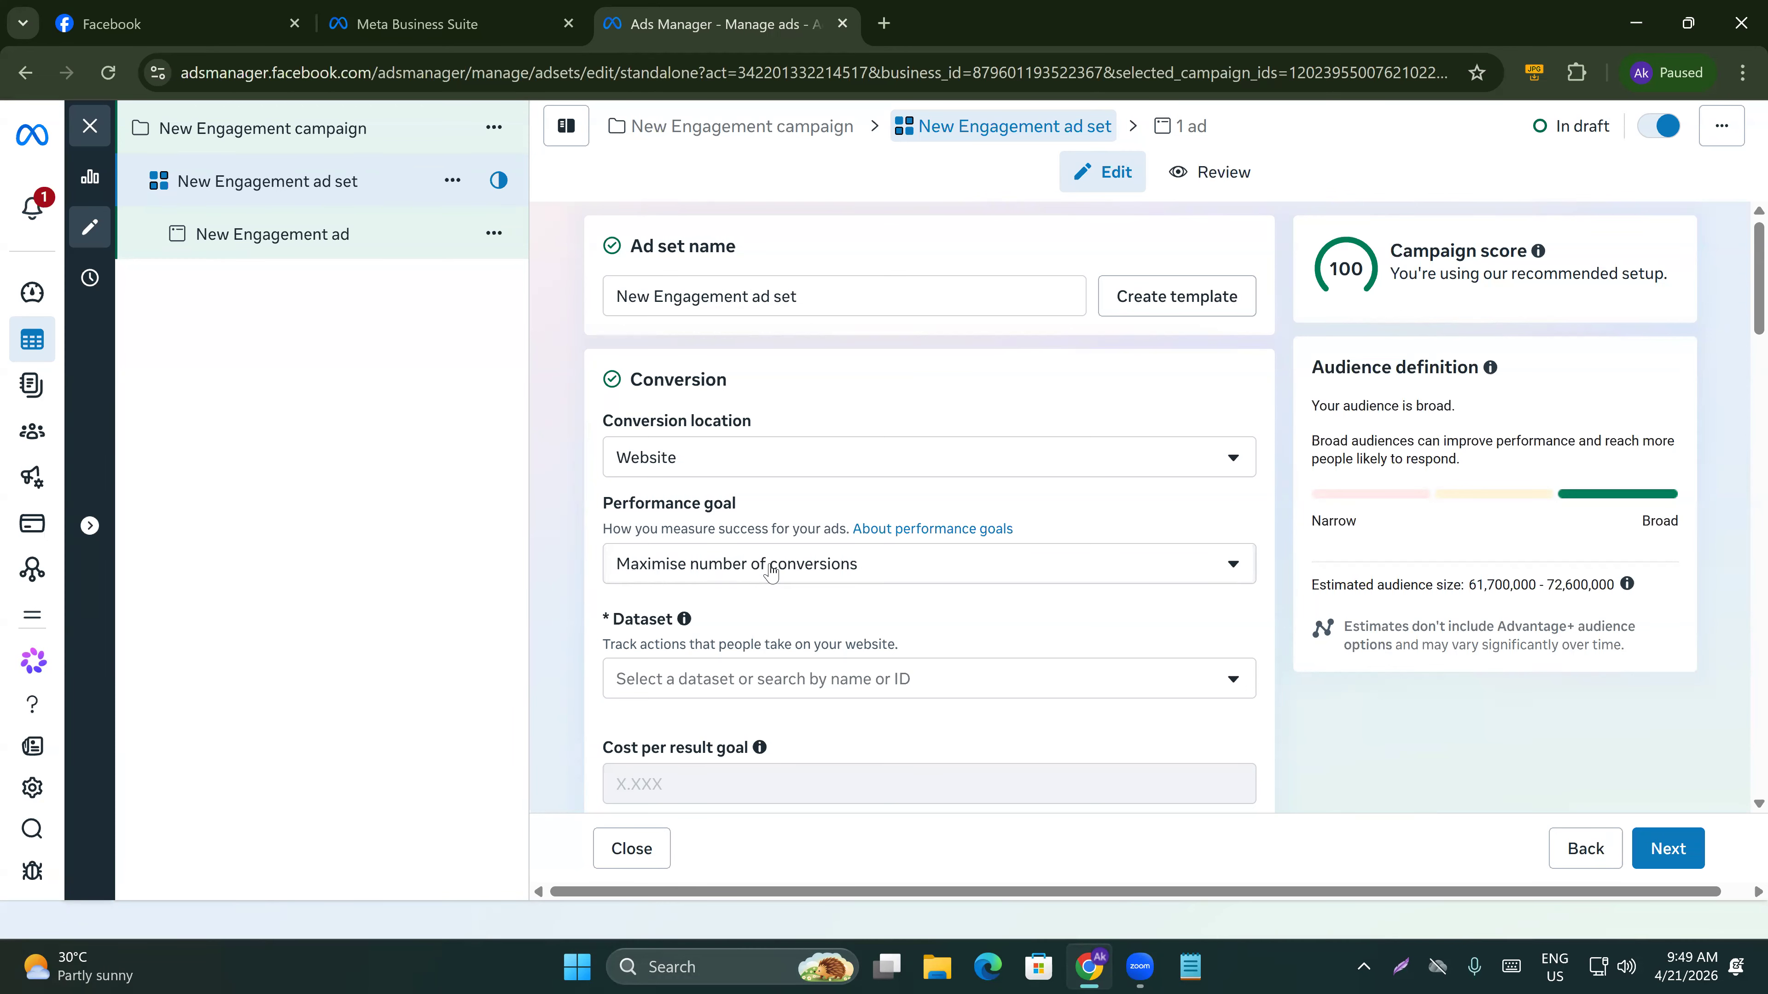
# Select dyd5thonline as the dataset for the ad set's conversion.
pyautogui.moveTo(665, 619); pyautogui.dragTo(598, 625)
pyautogui.click(599, 625)
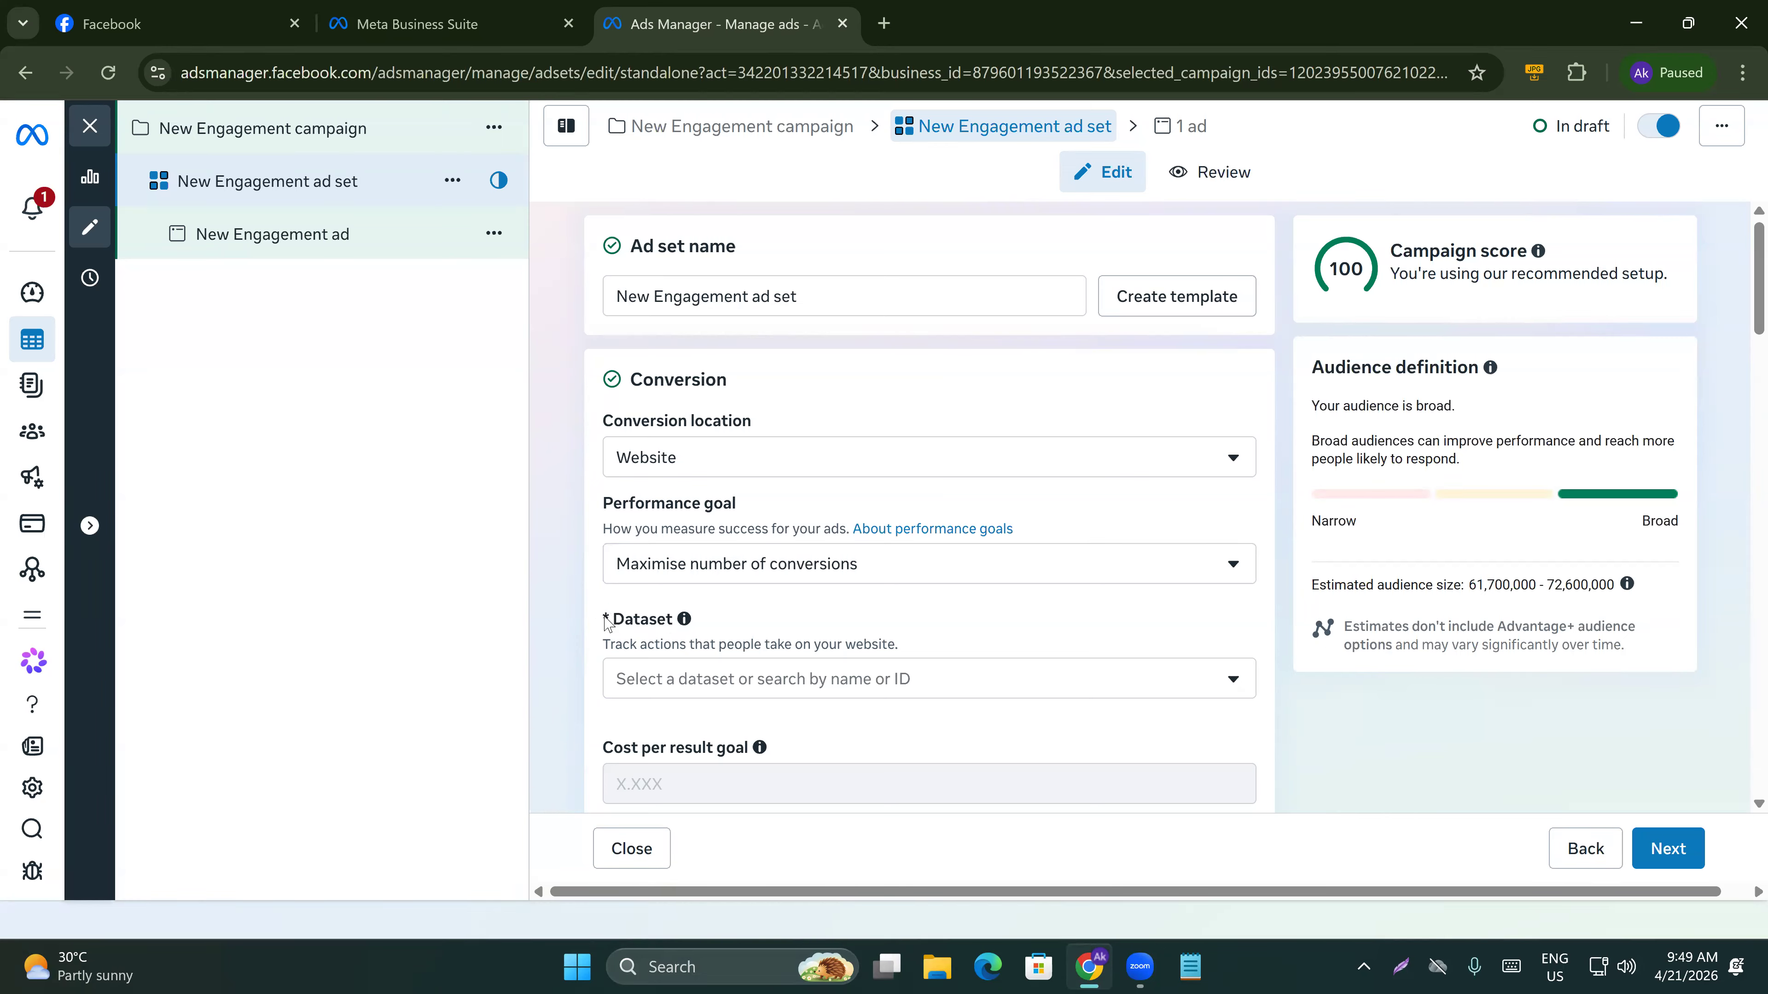
pyautogui.click(719, 683)
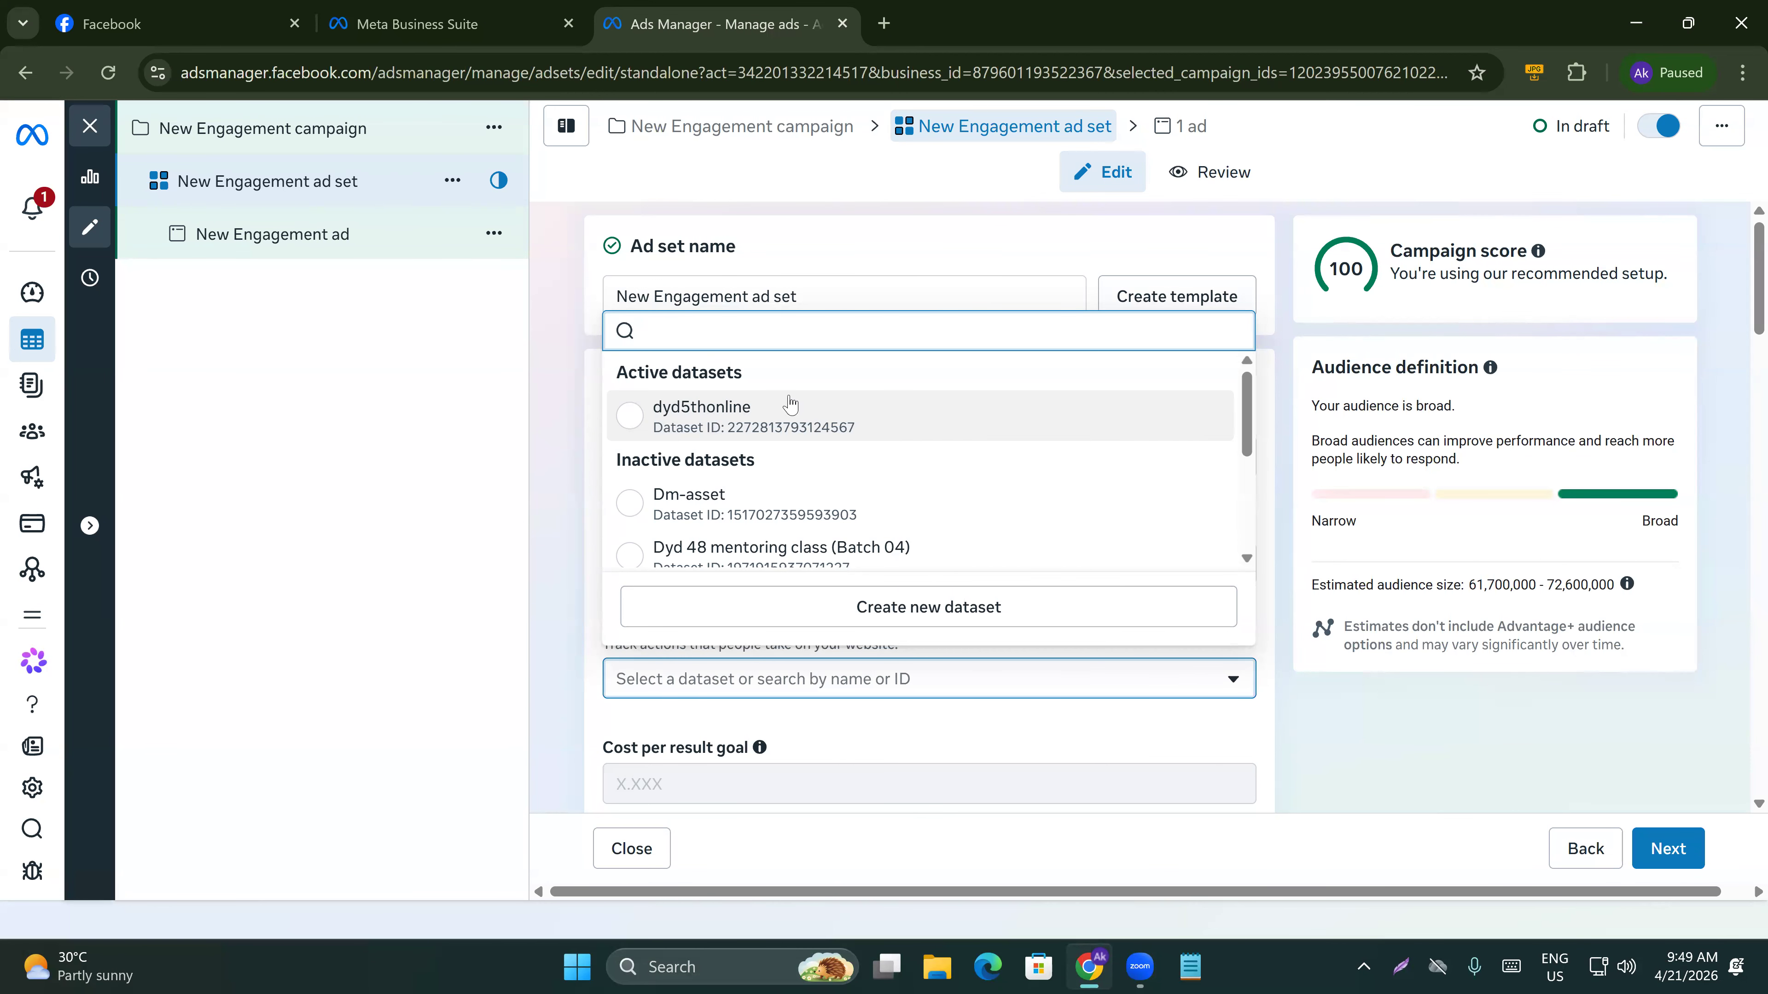
pyautogui.click(679, 435)
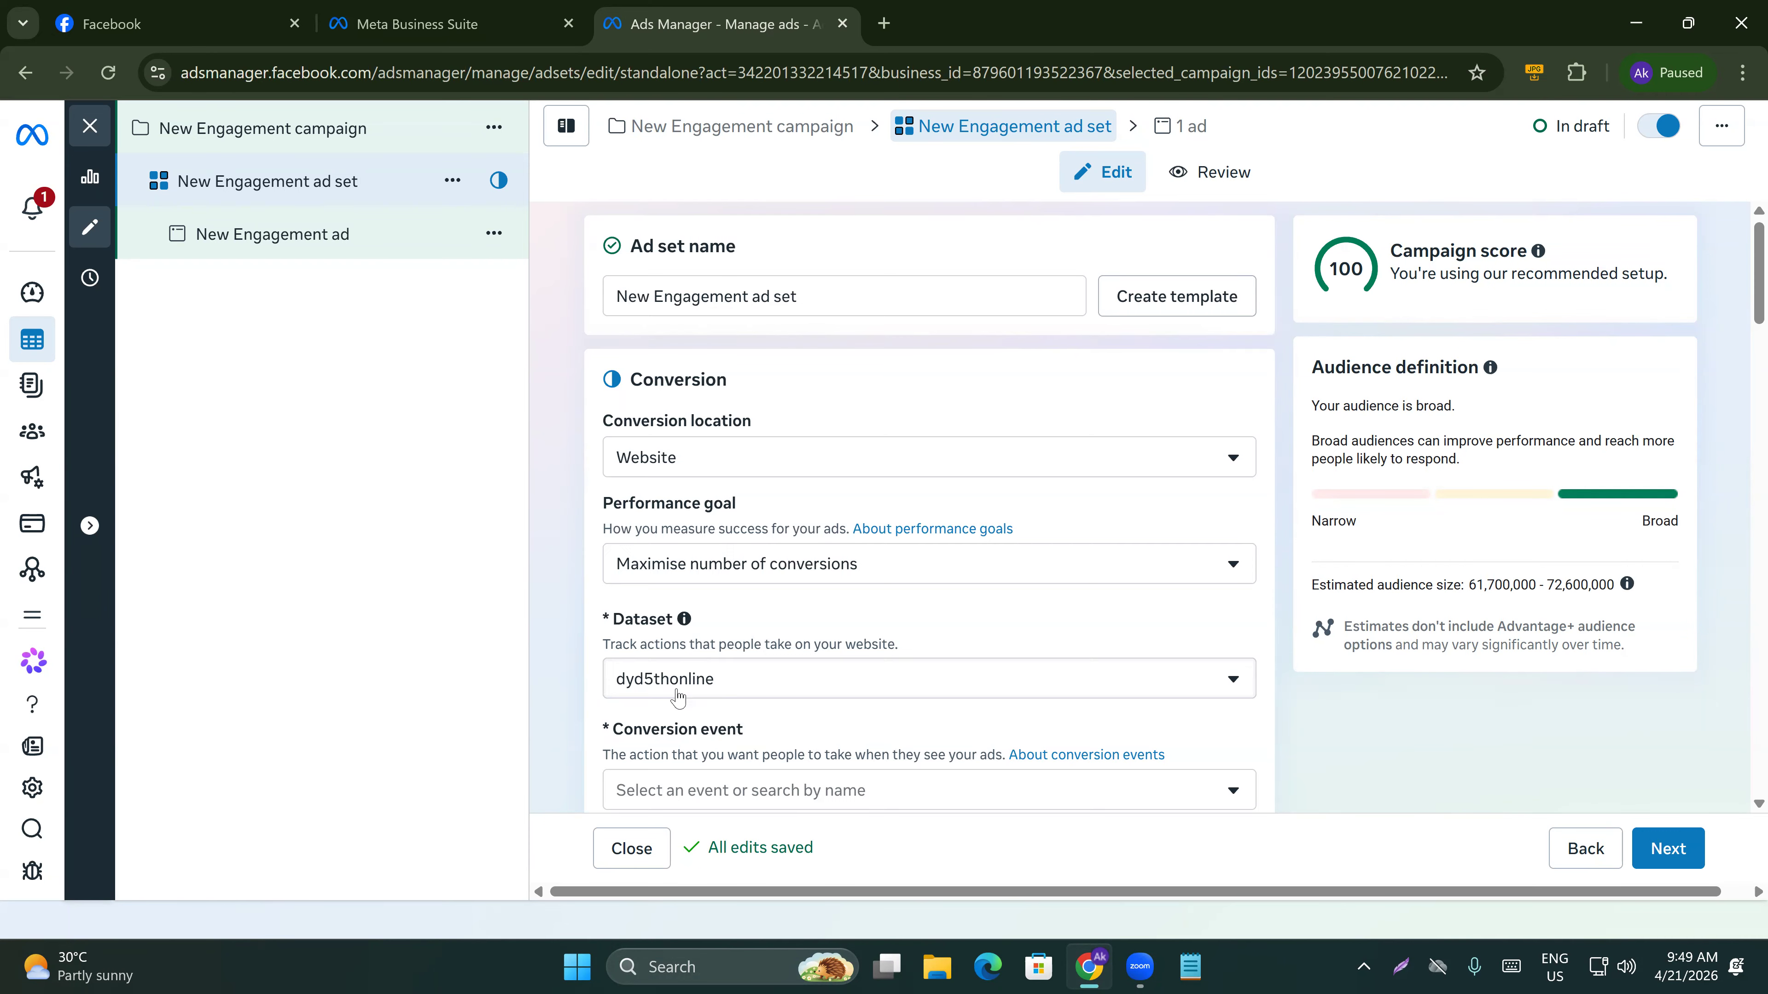
# Browse the conversion event list and close it without choosing an event.
pyautogui.scroll(-1, 679, 697)
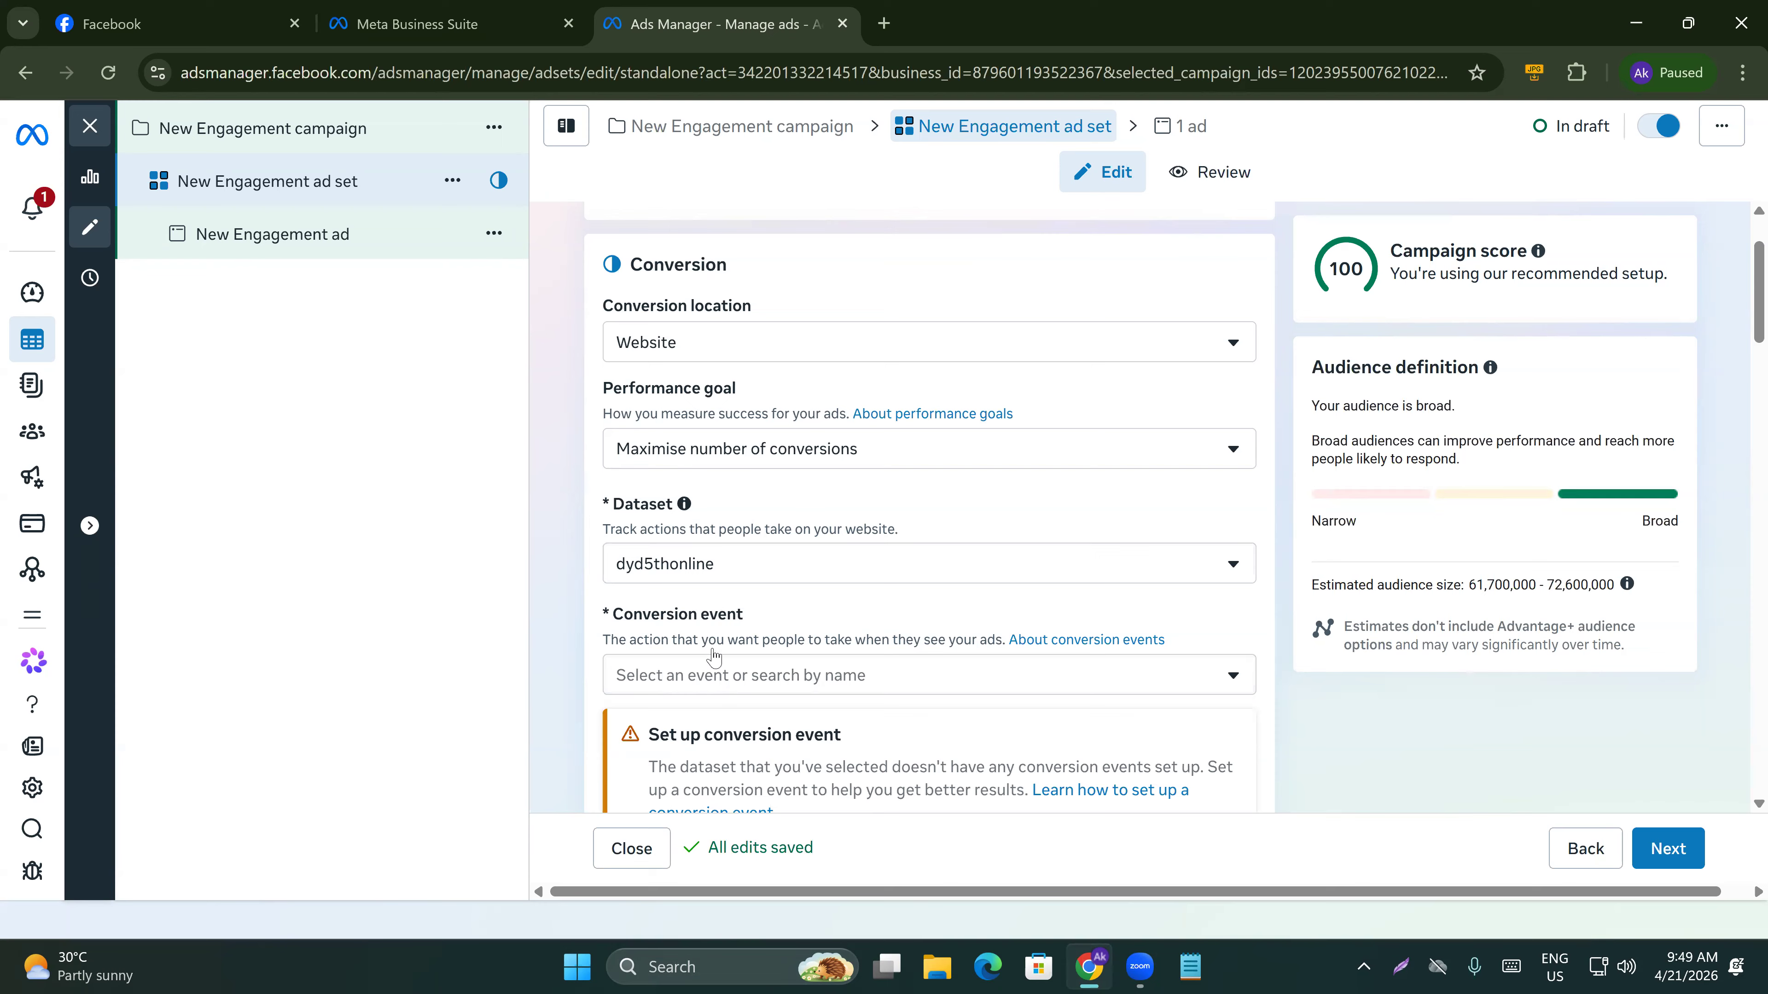
pyautogui.click(714, 662)
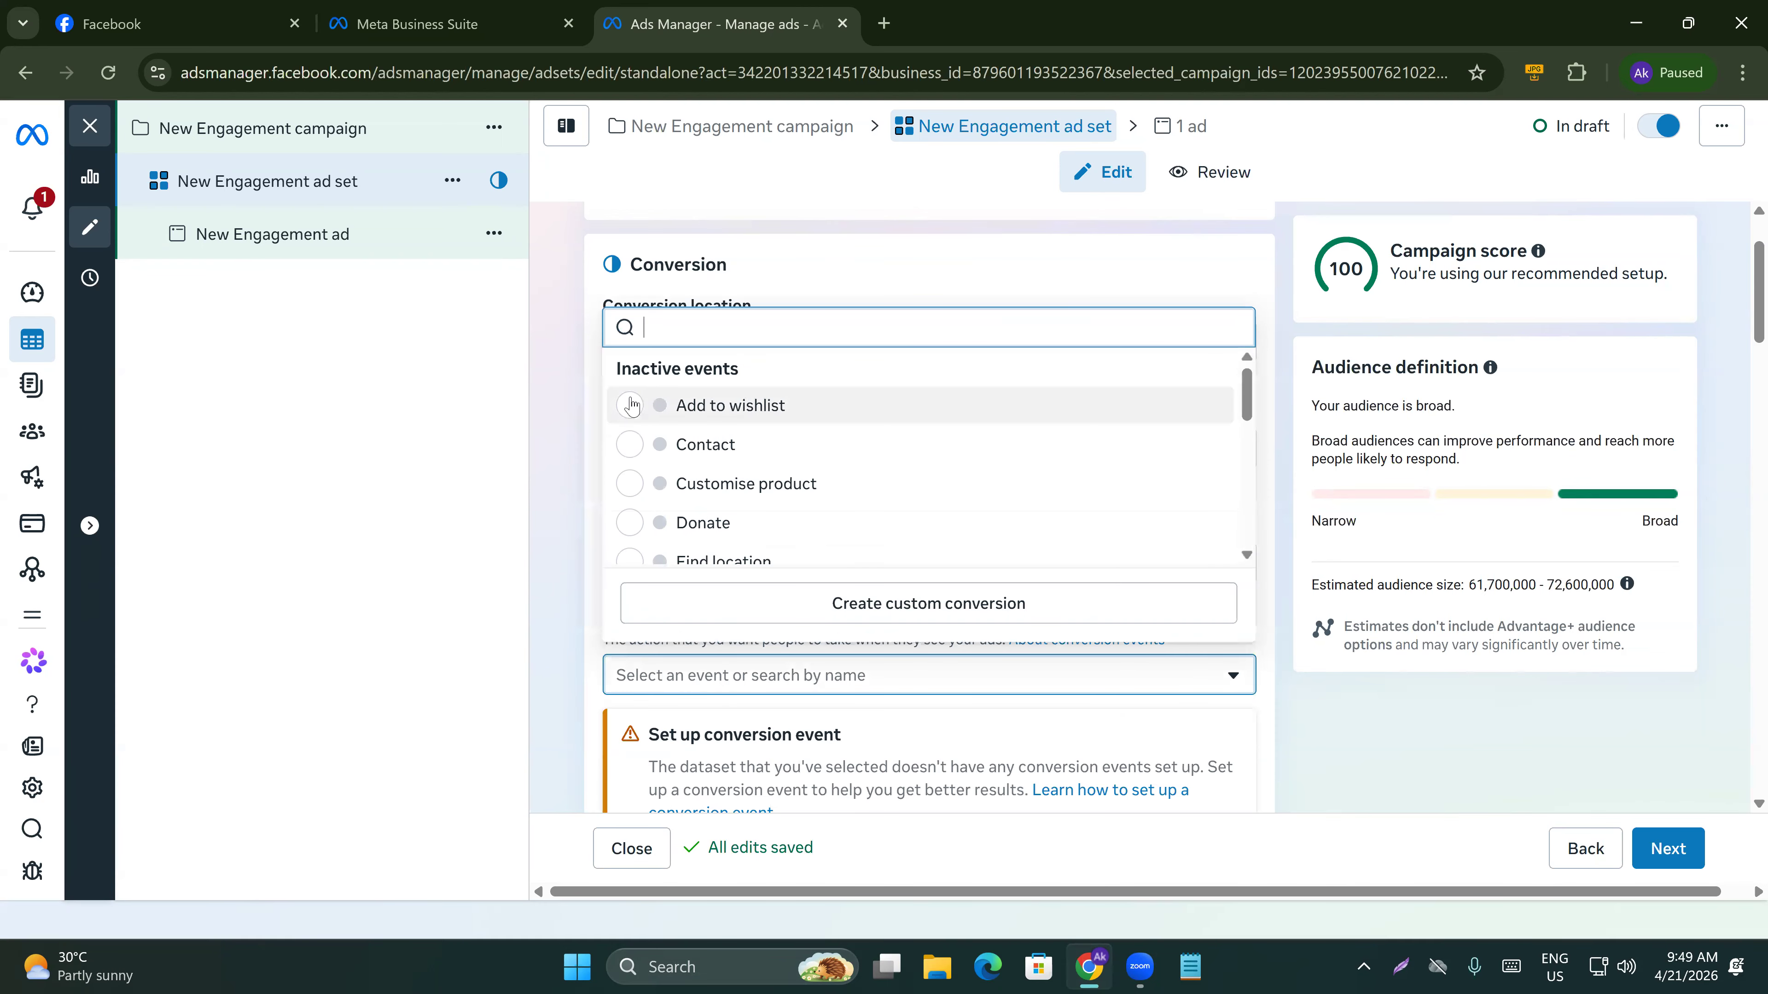
pyautogui.scroll(-4, 709, 460)
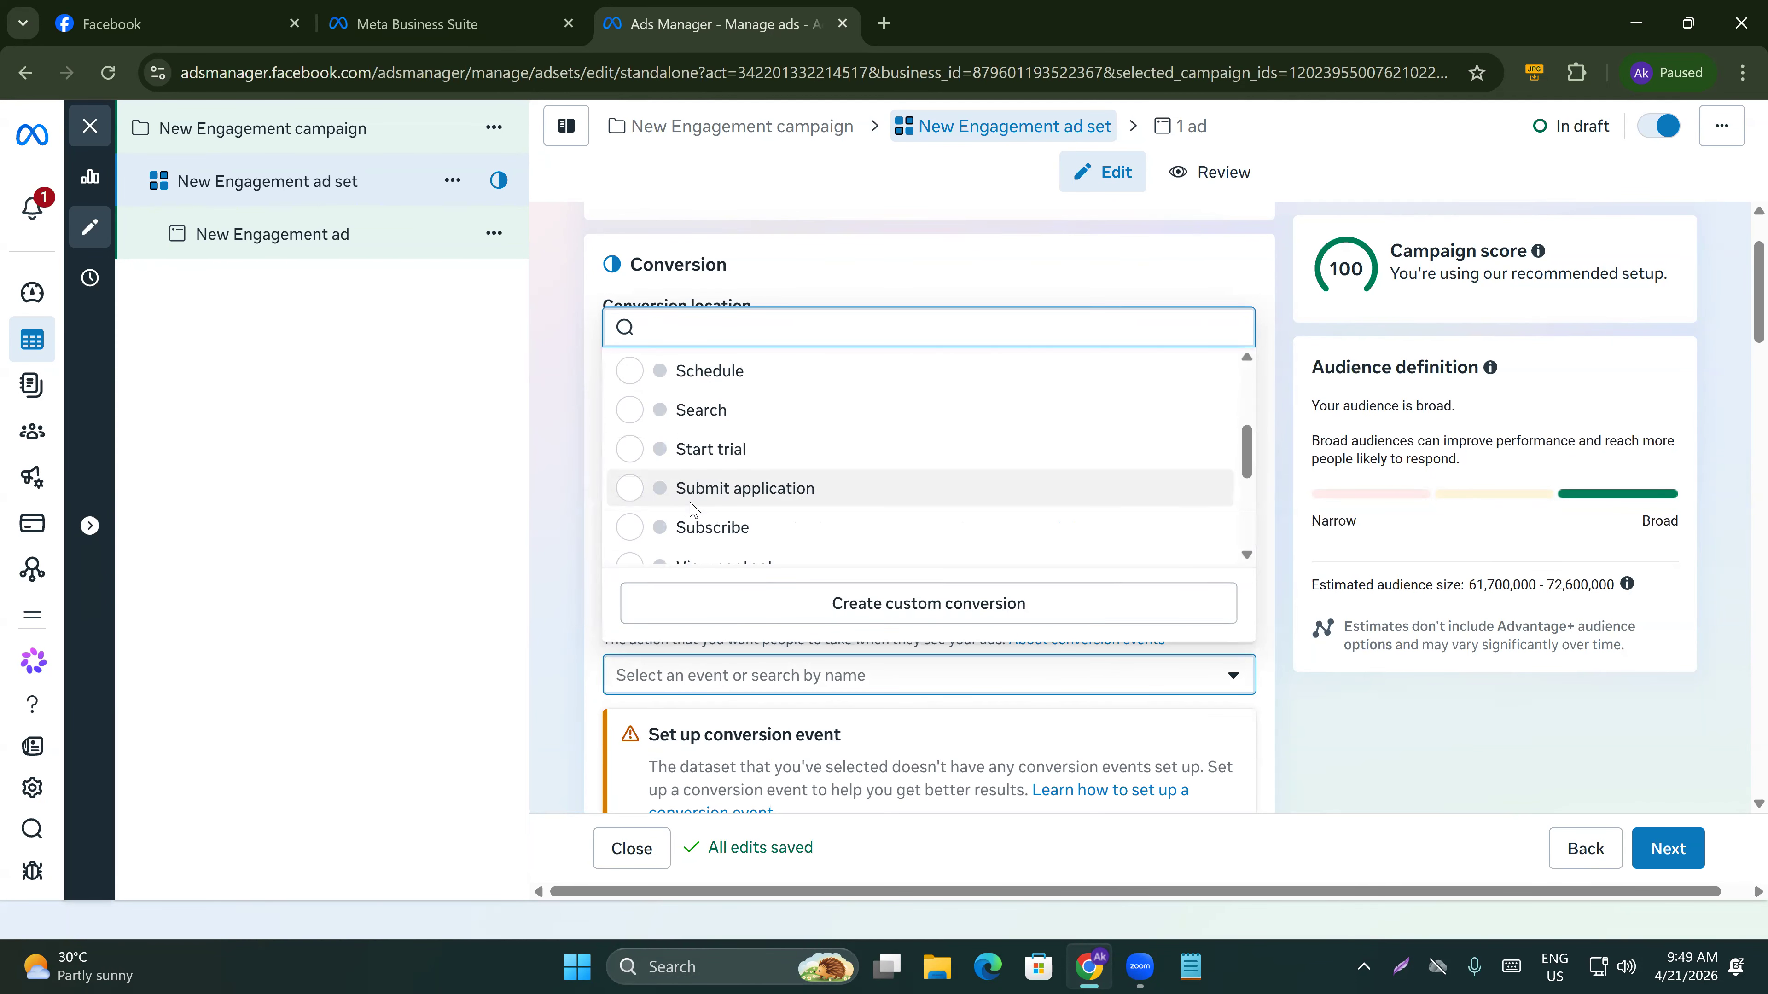
pyautogui.scroll(5, 690, 512)
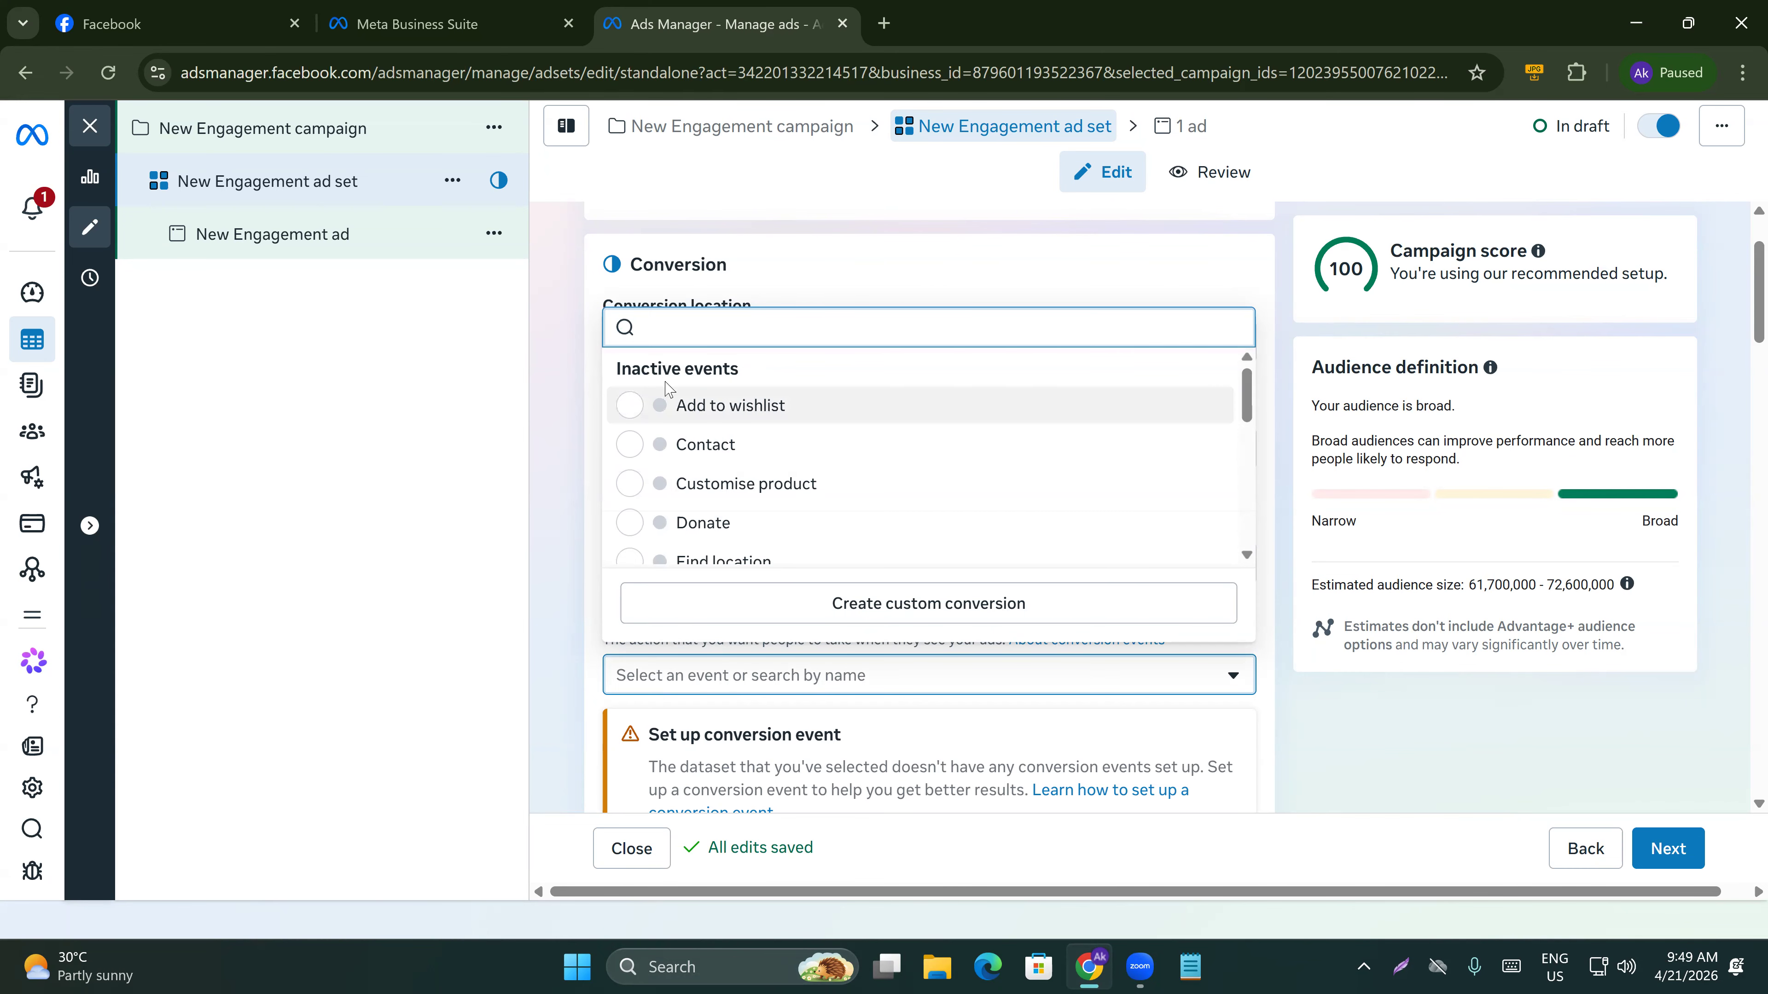
pyautogui.click(557, 670)
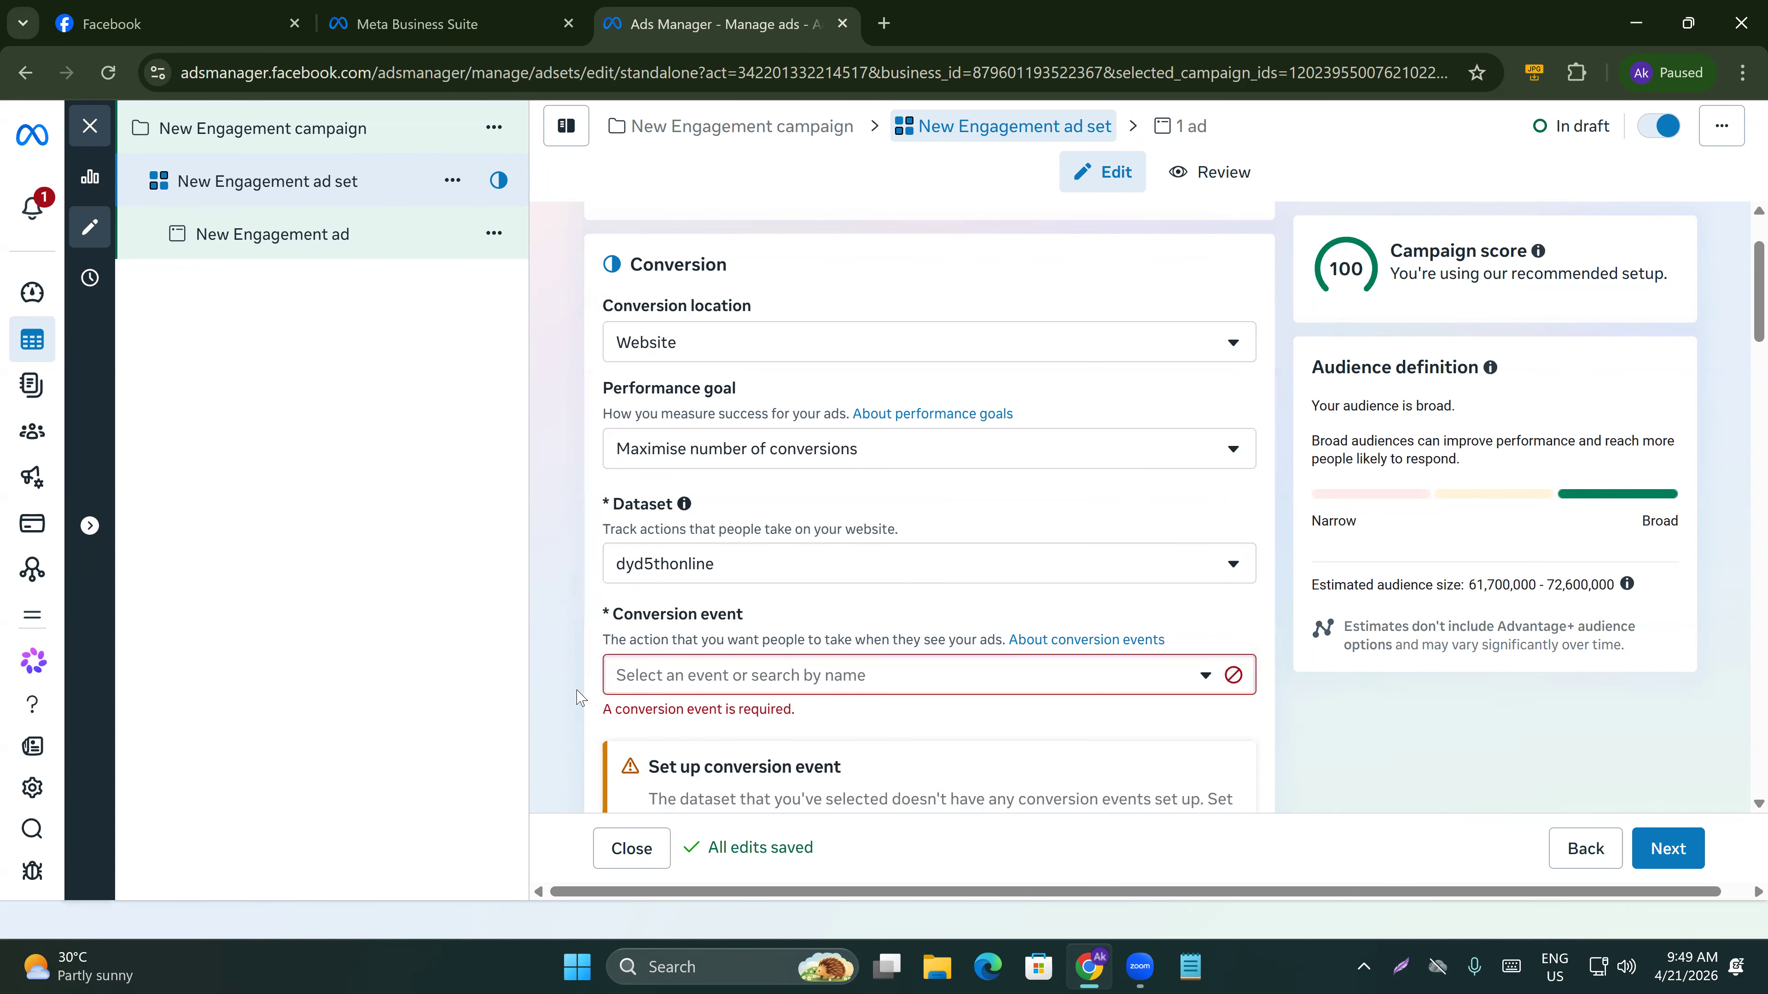
# Start setting up a conversion event by tracking conversions with standard events.
pyautogui.scroll(-2, 689, 444)
pyautogui.scroll(-2, 689, 443)
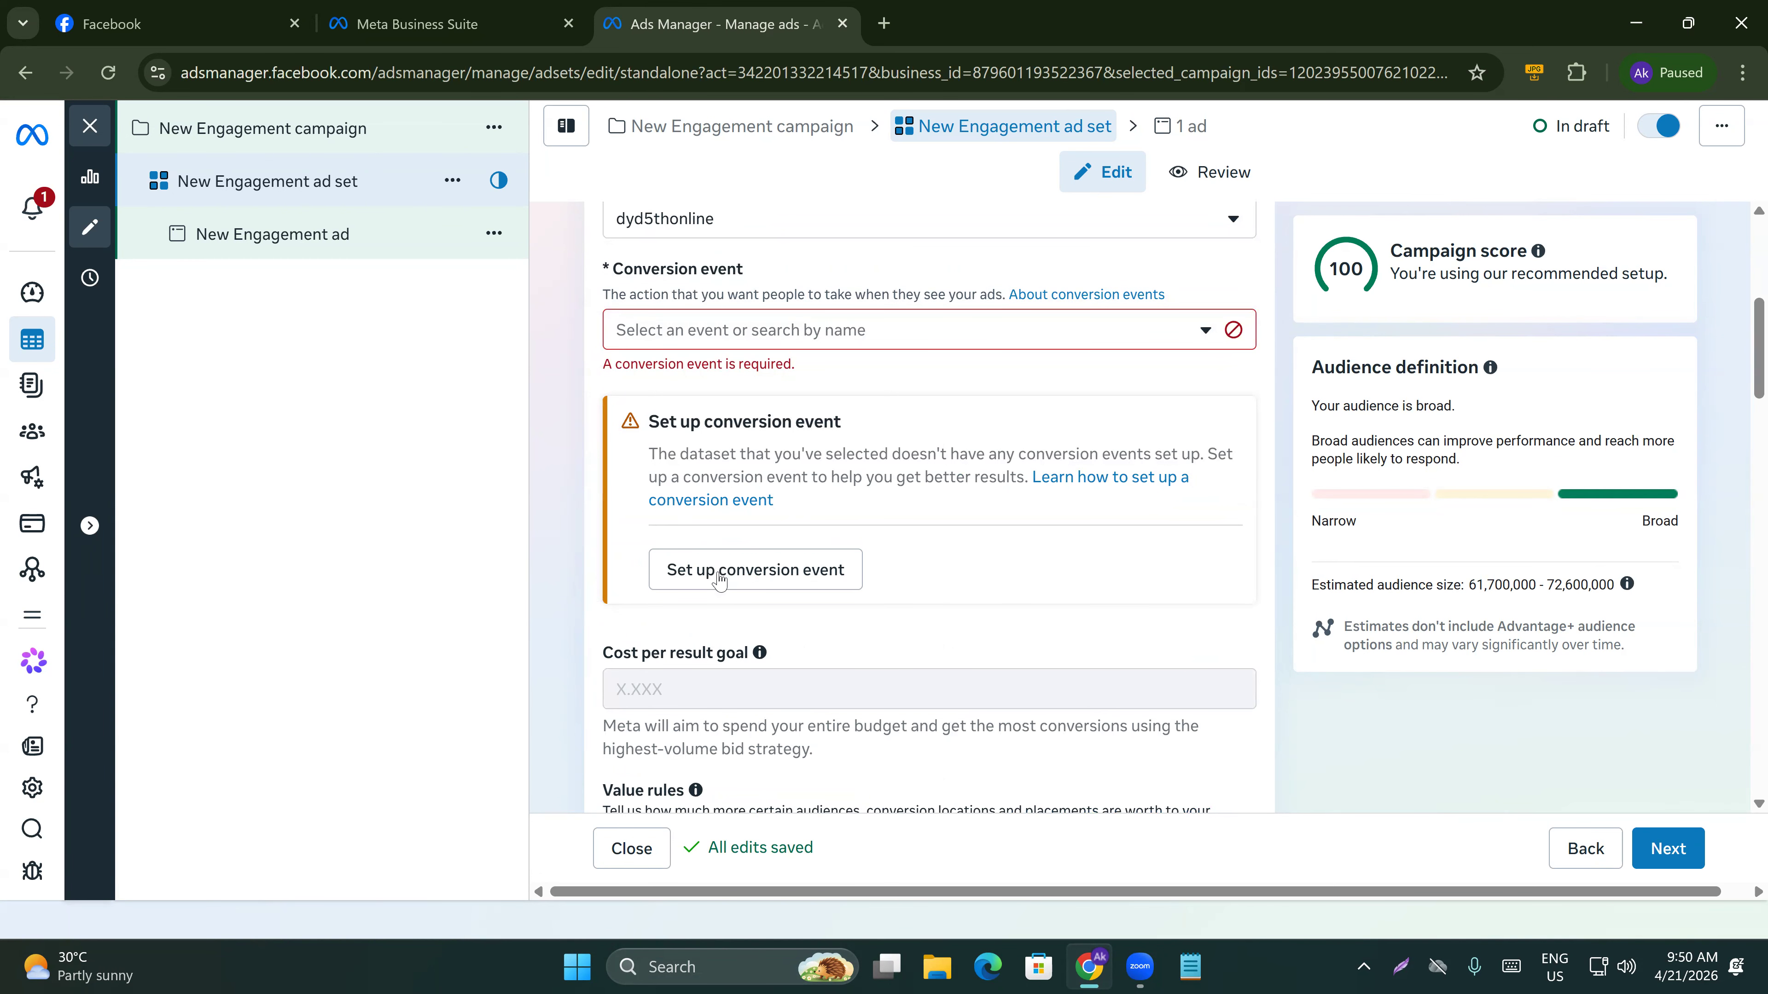
pyautogui.click(774, 573)
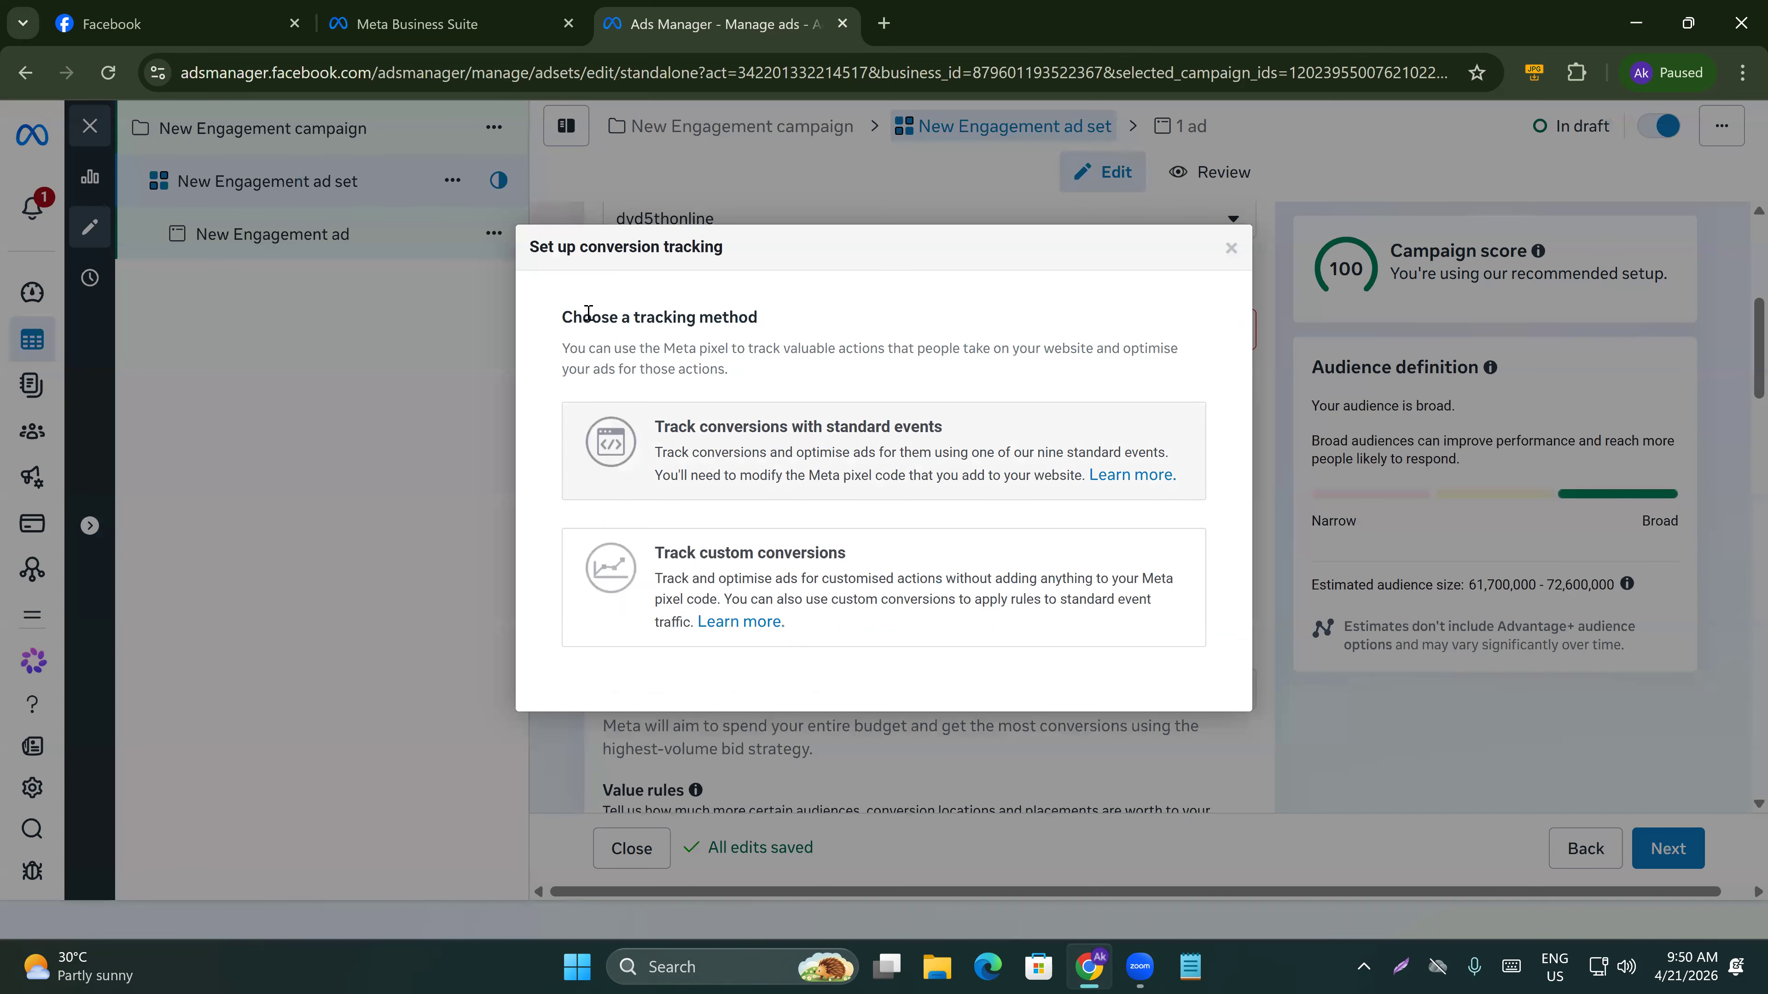
pyautogui.click(794, 465)
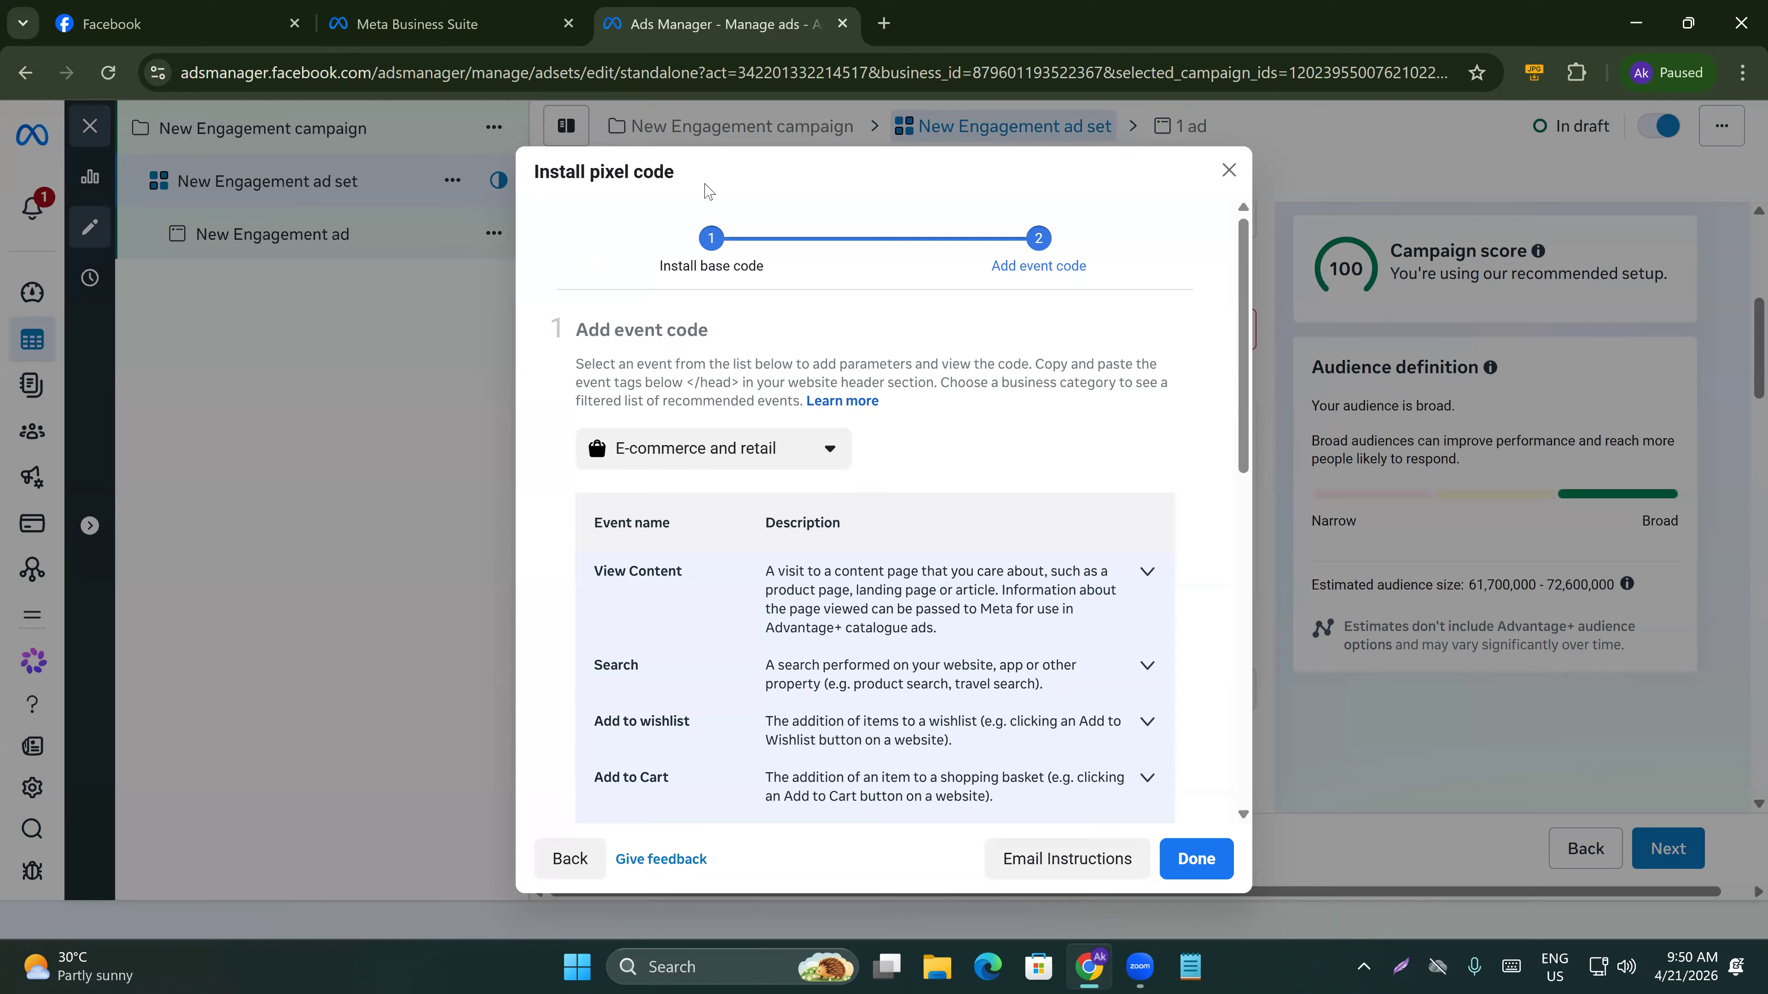
# Expand the Add to Cart event in the pixel code instructions and view its event code snippet.
pyautogui.scroll(-5, 932, 605)
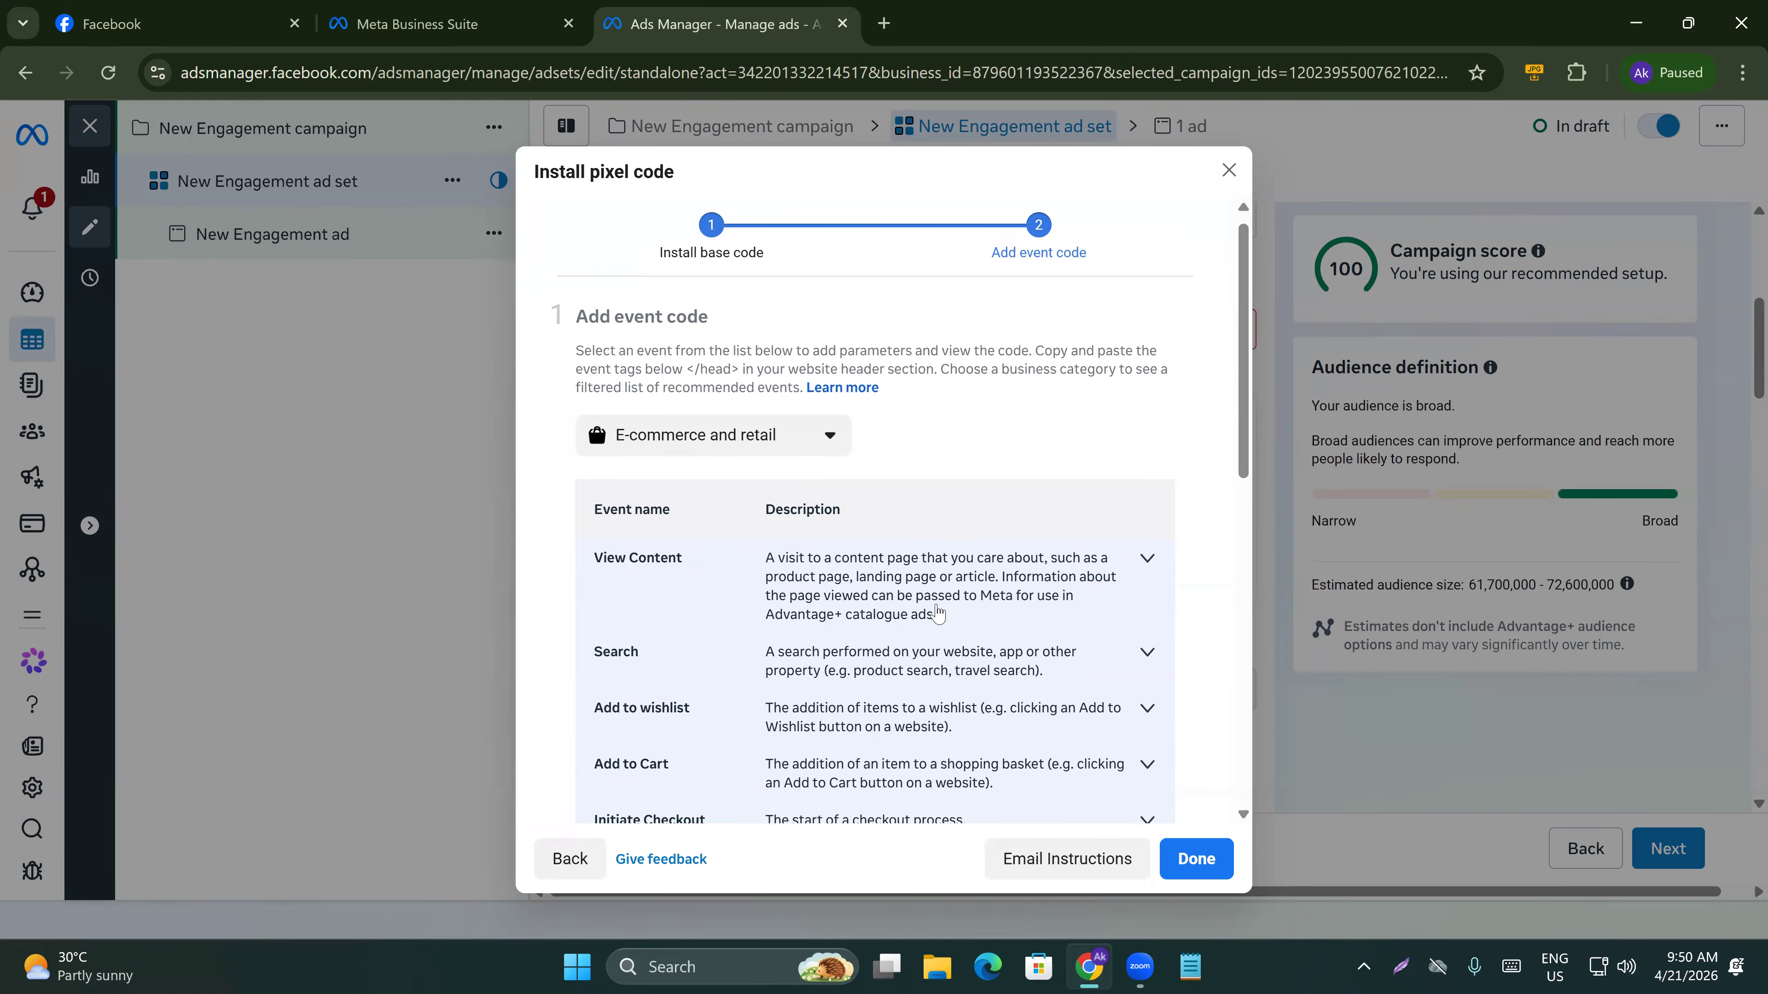
pyautogui.scroll(5, 918, 653)
pyautogui.click(1009, 647)
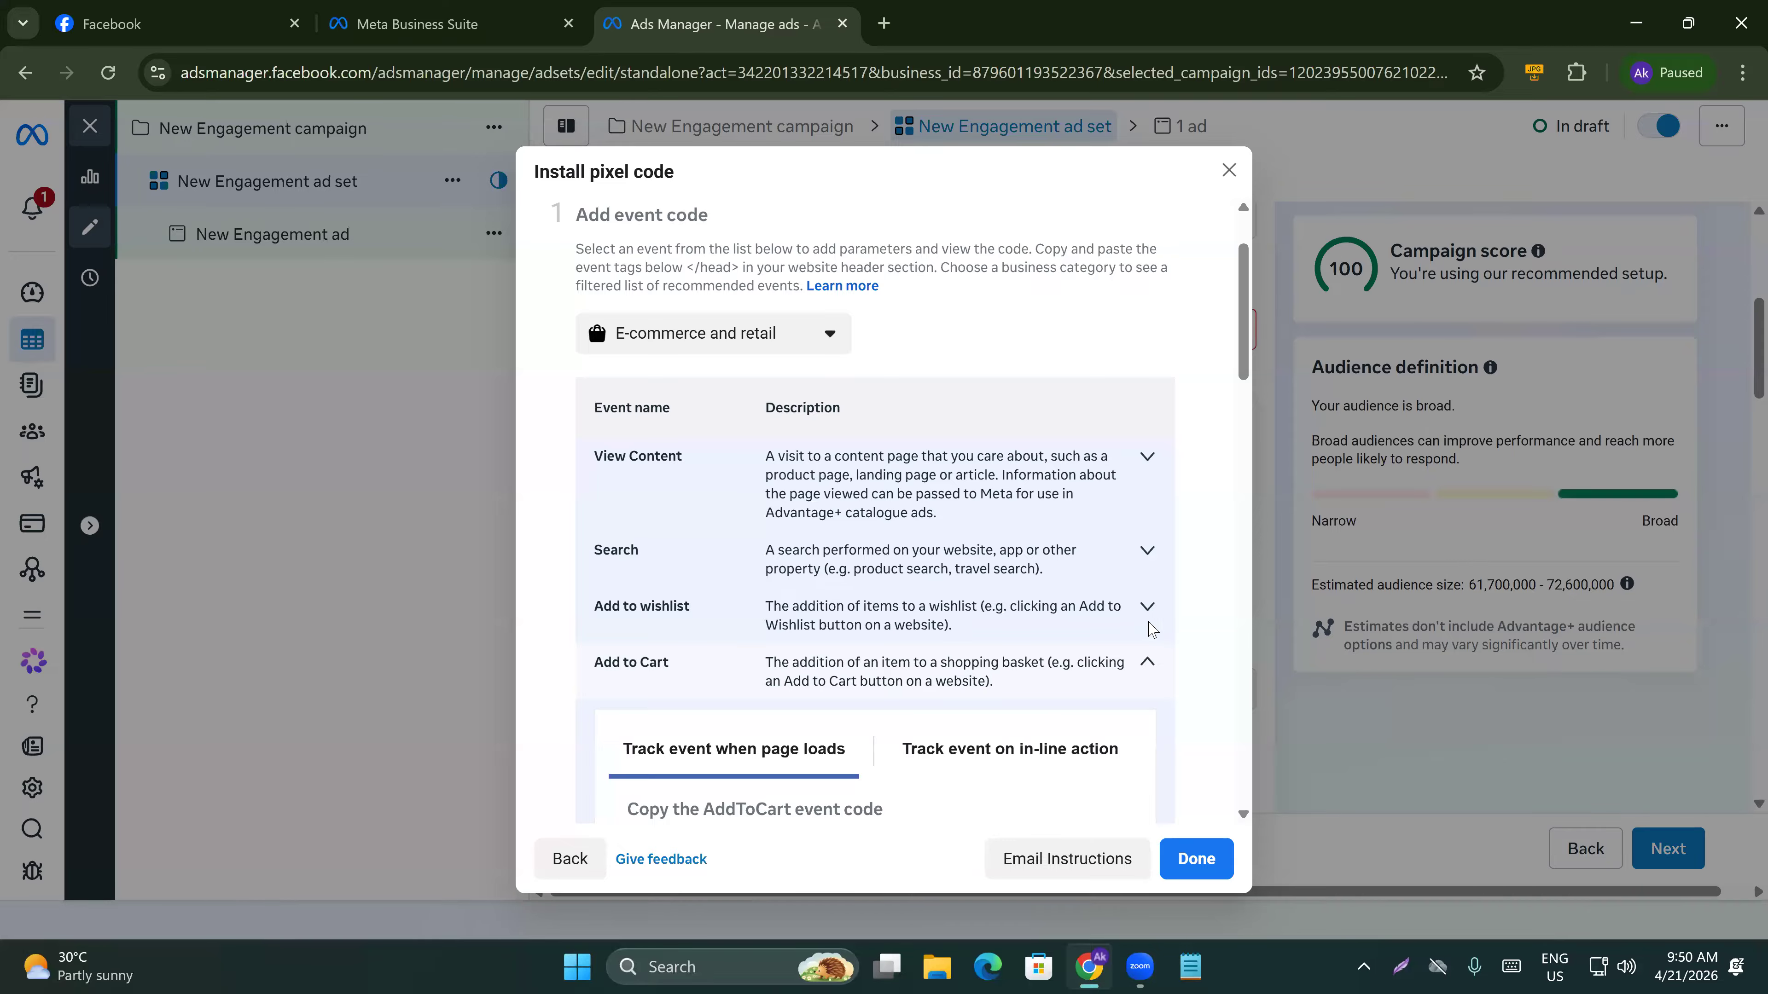
pyautogui.scroll(-3, 998, 620)
pyautogui.scroll(-5, 895, 651)
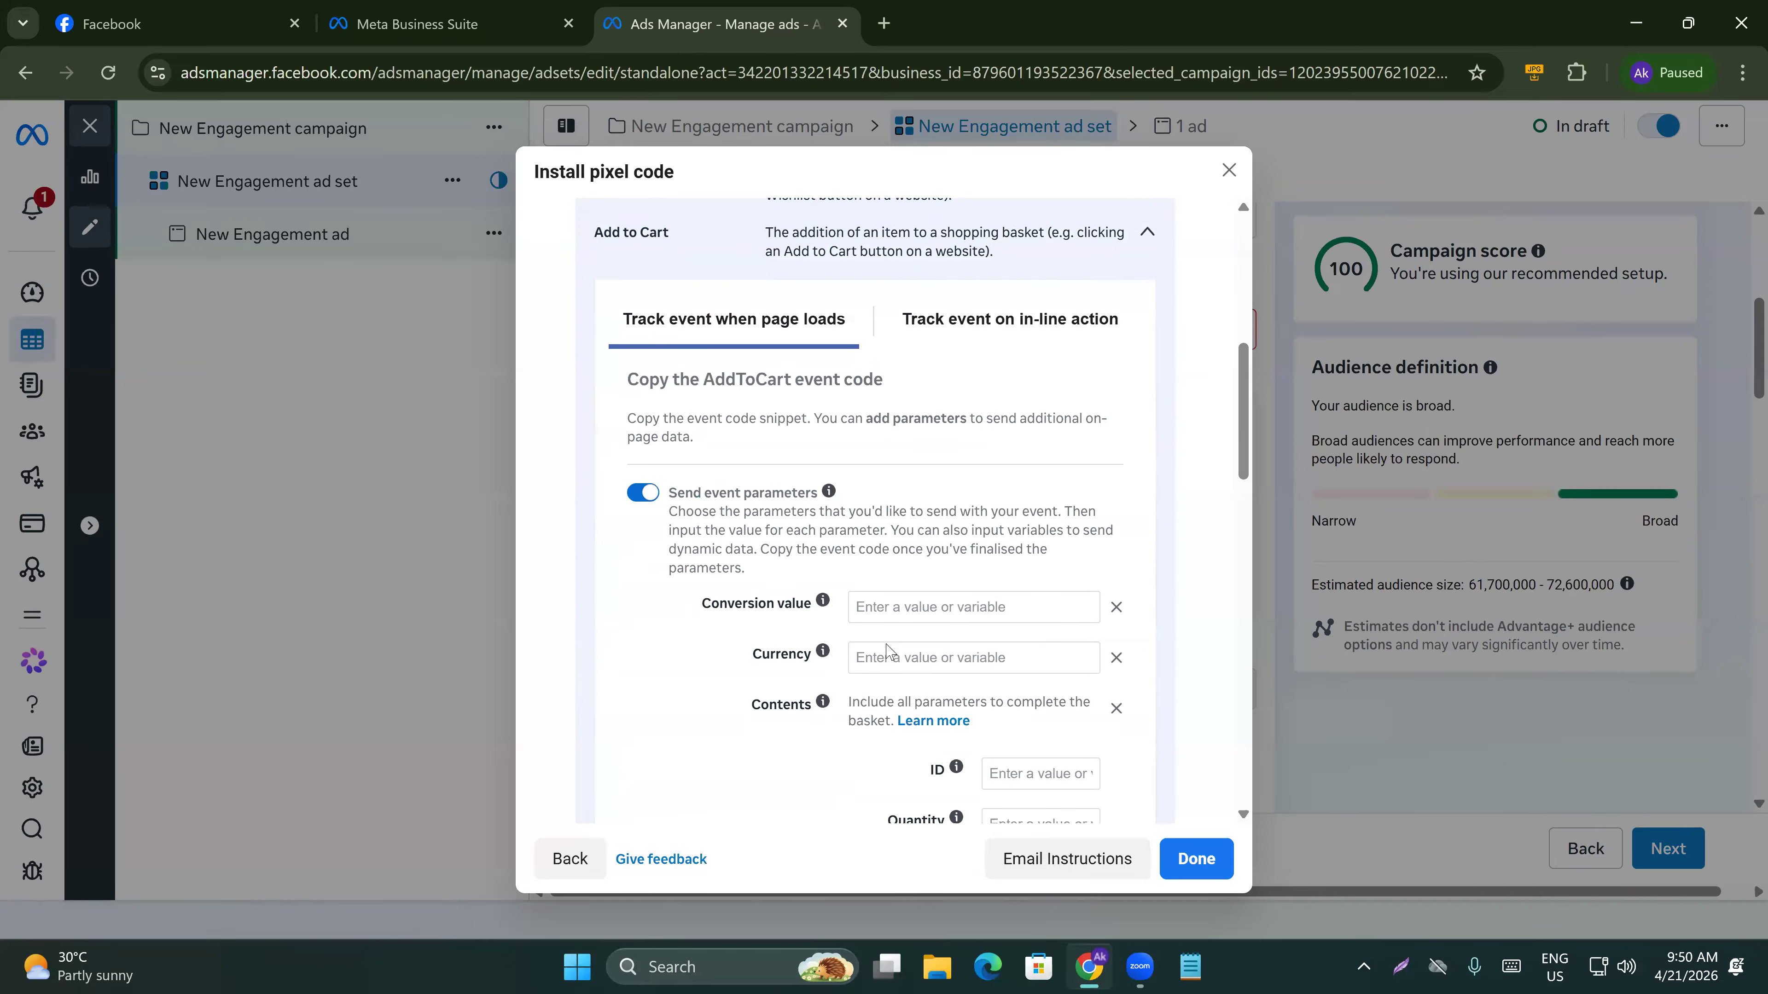
pyautogui.scroll(-5, 835, 669)
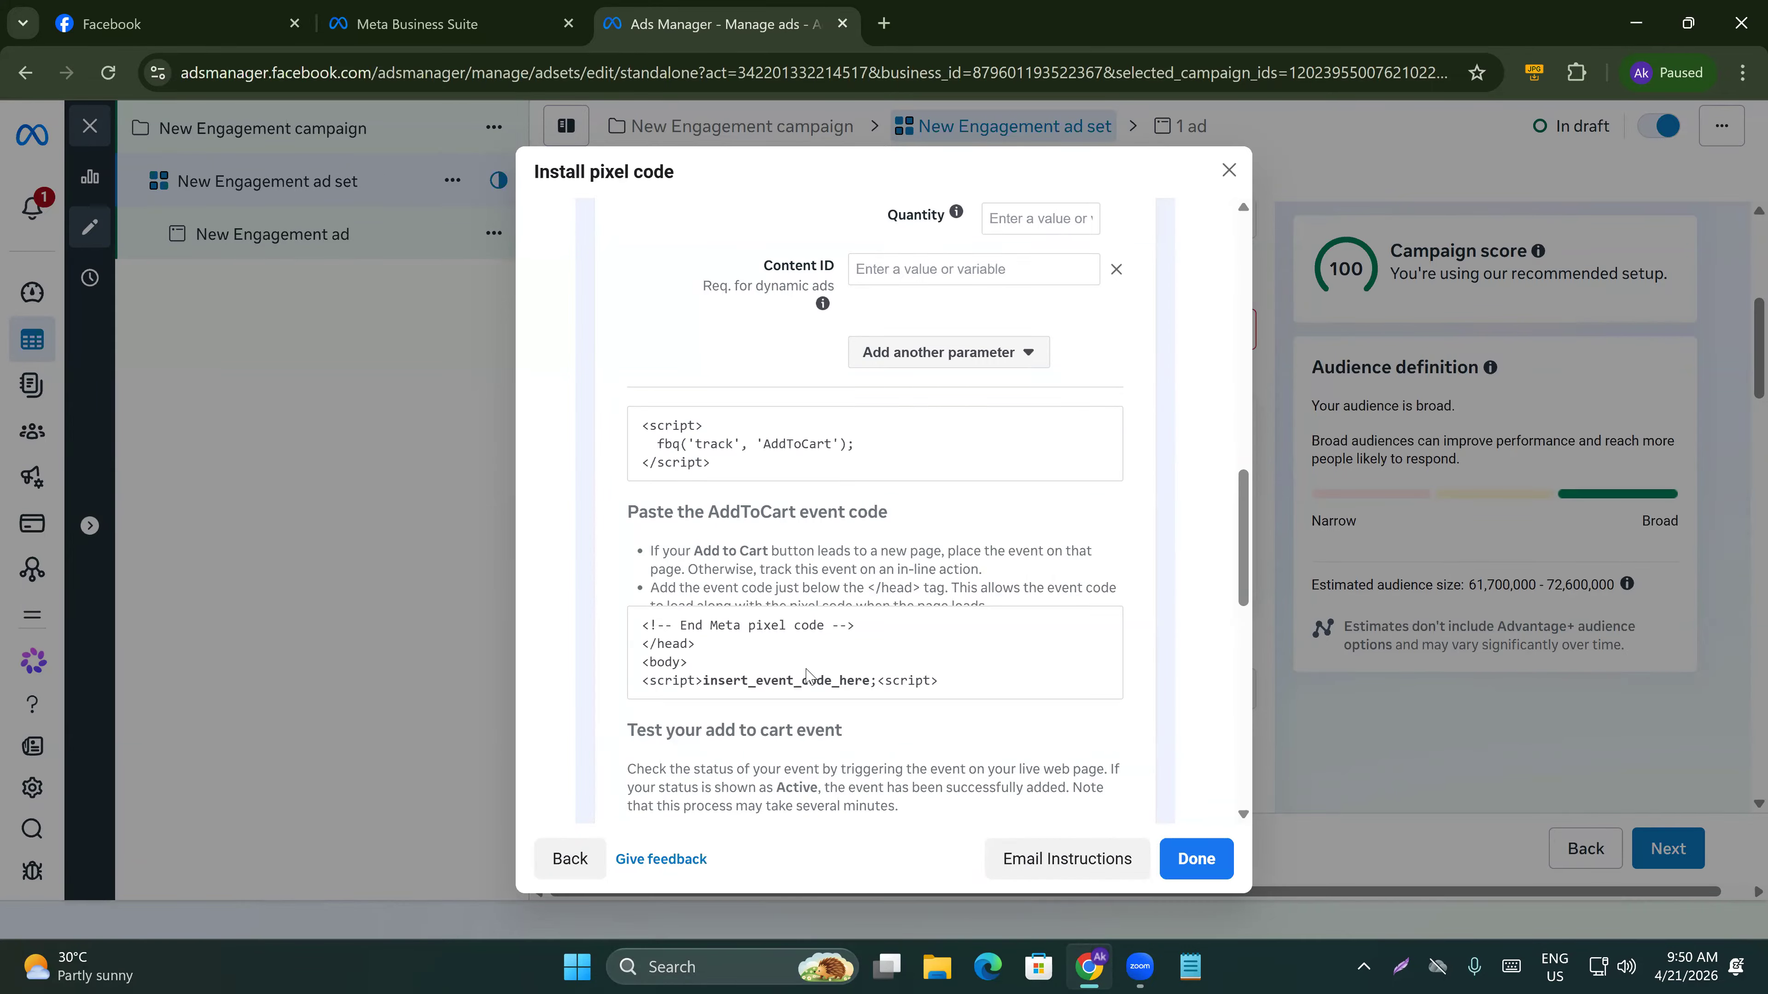
pyautogui.moveTo(866, 444)
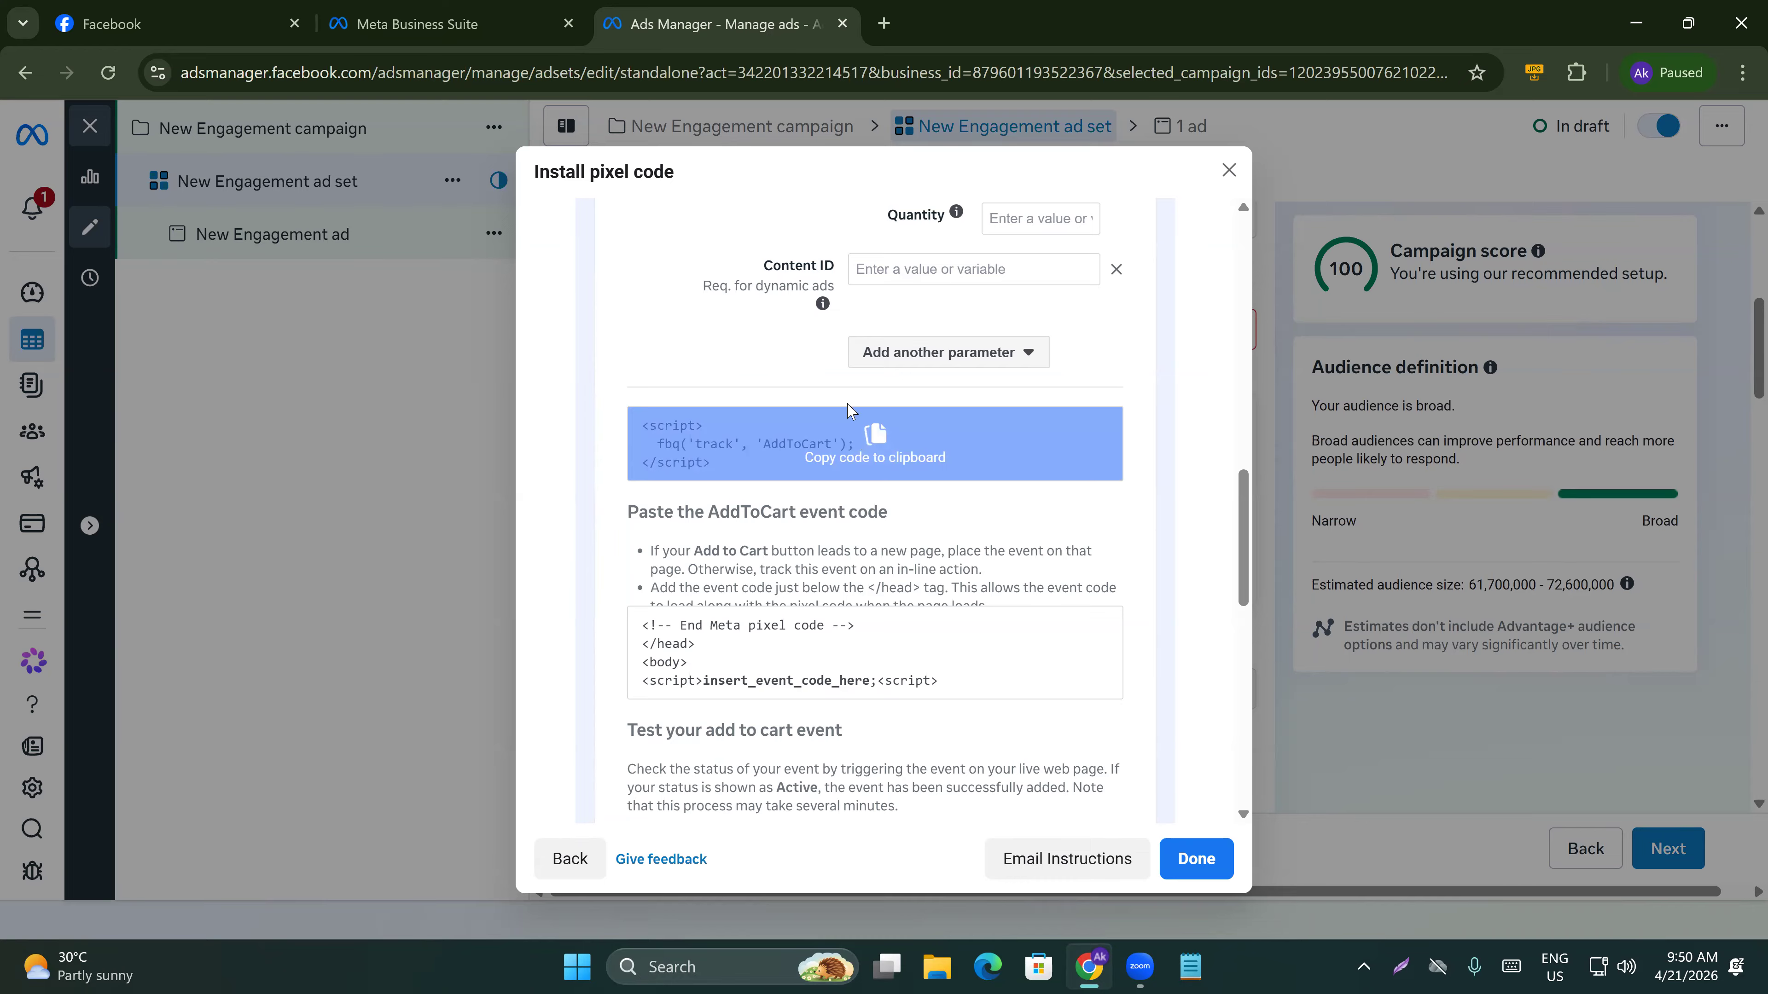
# Review the Add to Cart code placement instructions and close the pixel code dialog.
pyautogui.moveTo(868, 587); pyautogui.dragTo(924, 587)
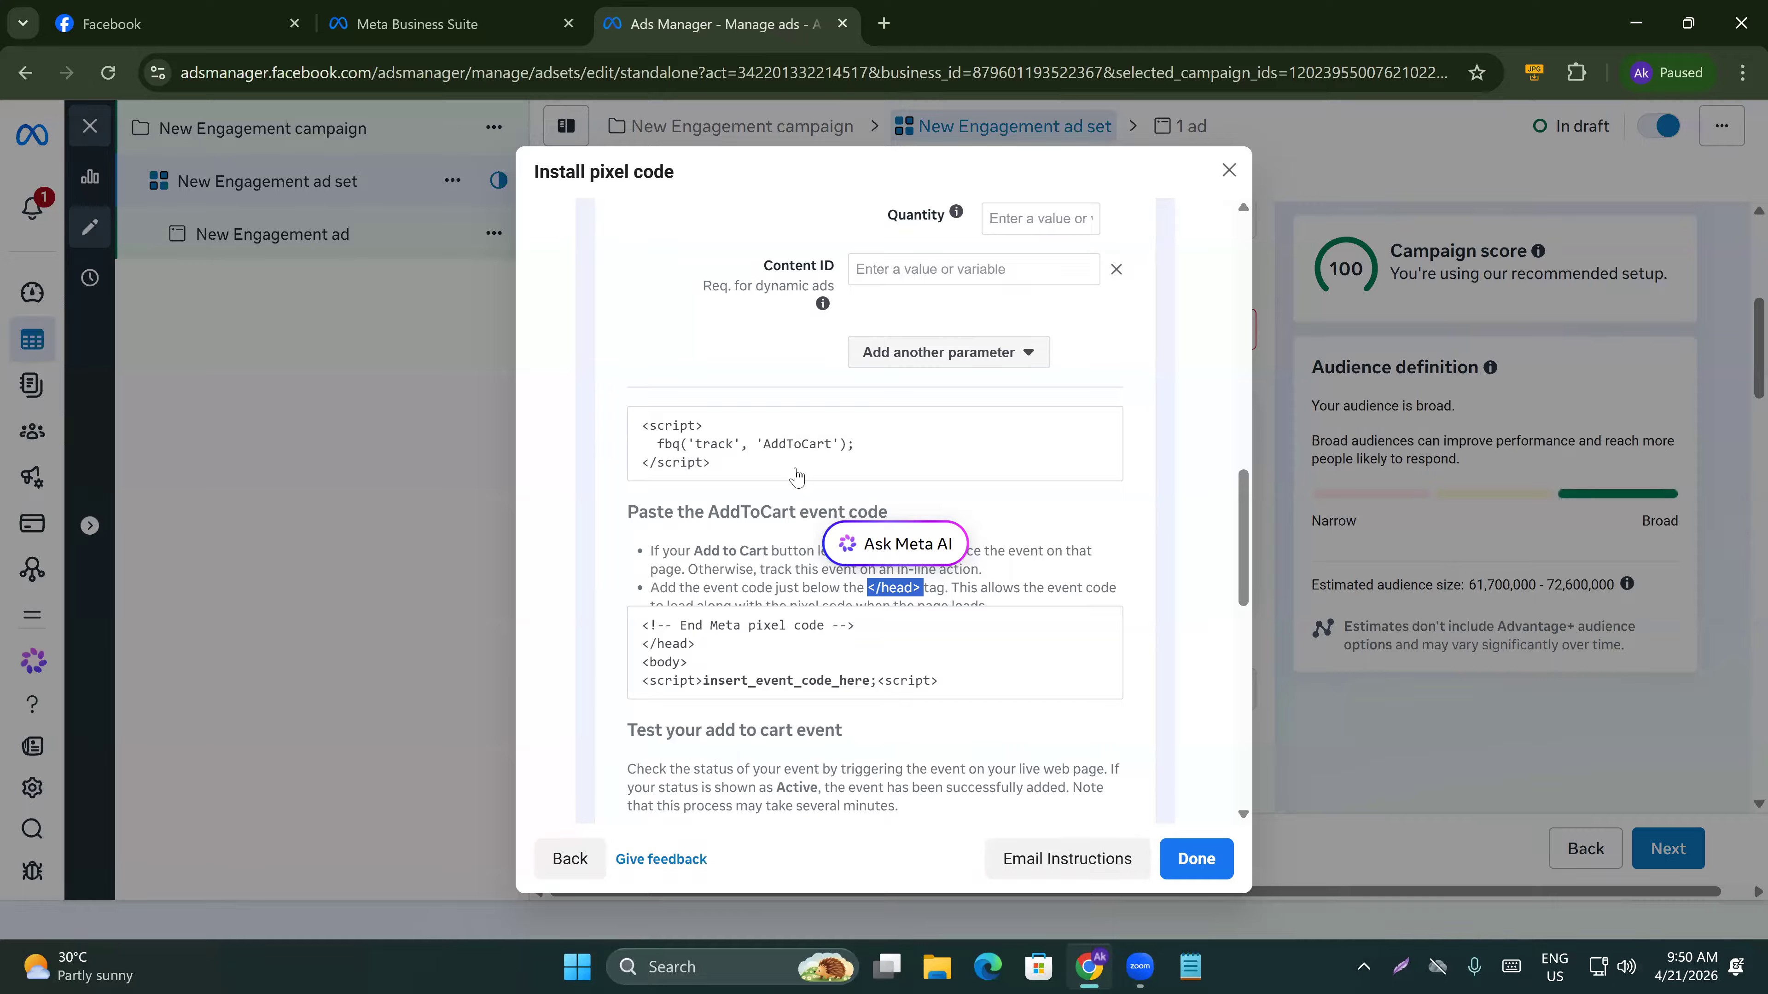
pyautogui.scroll(-3, 776, 637)
pyautogui.scroll(-3, 752, 585)
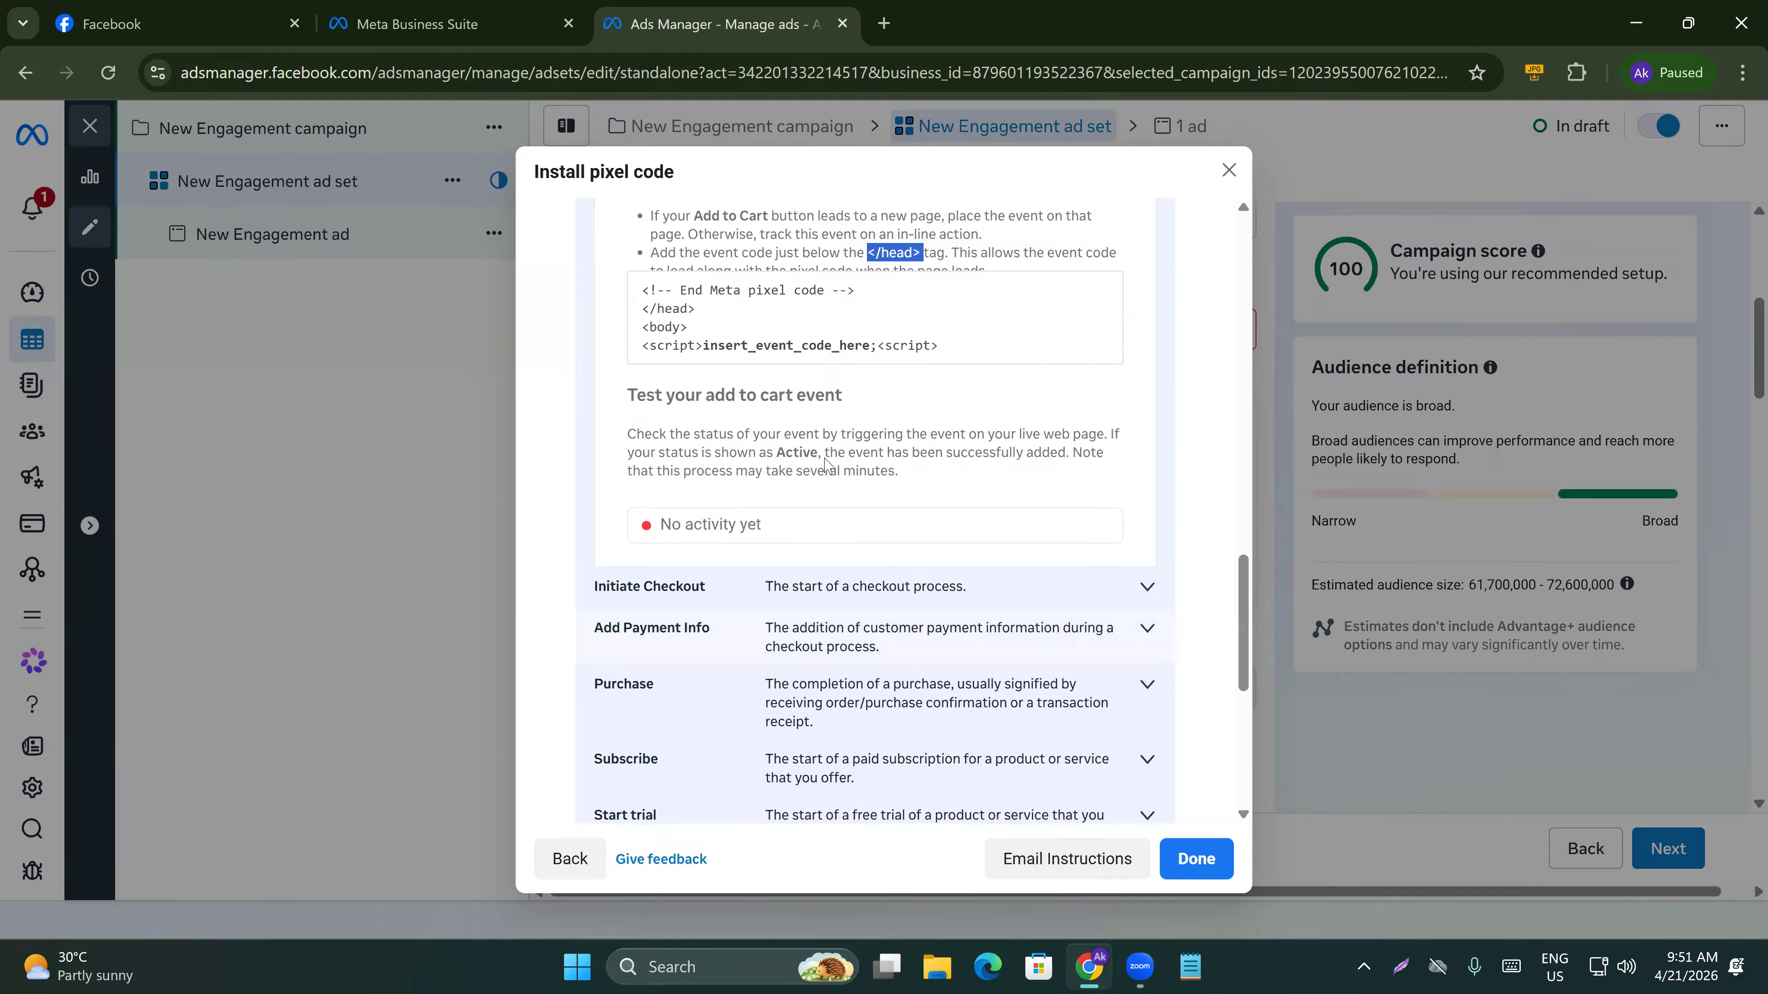
pyautogui.scroll(12, 765, 417)
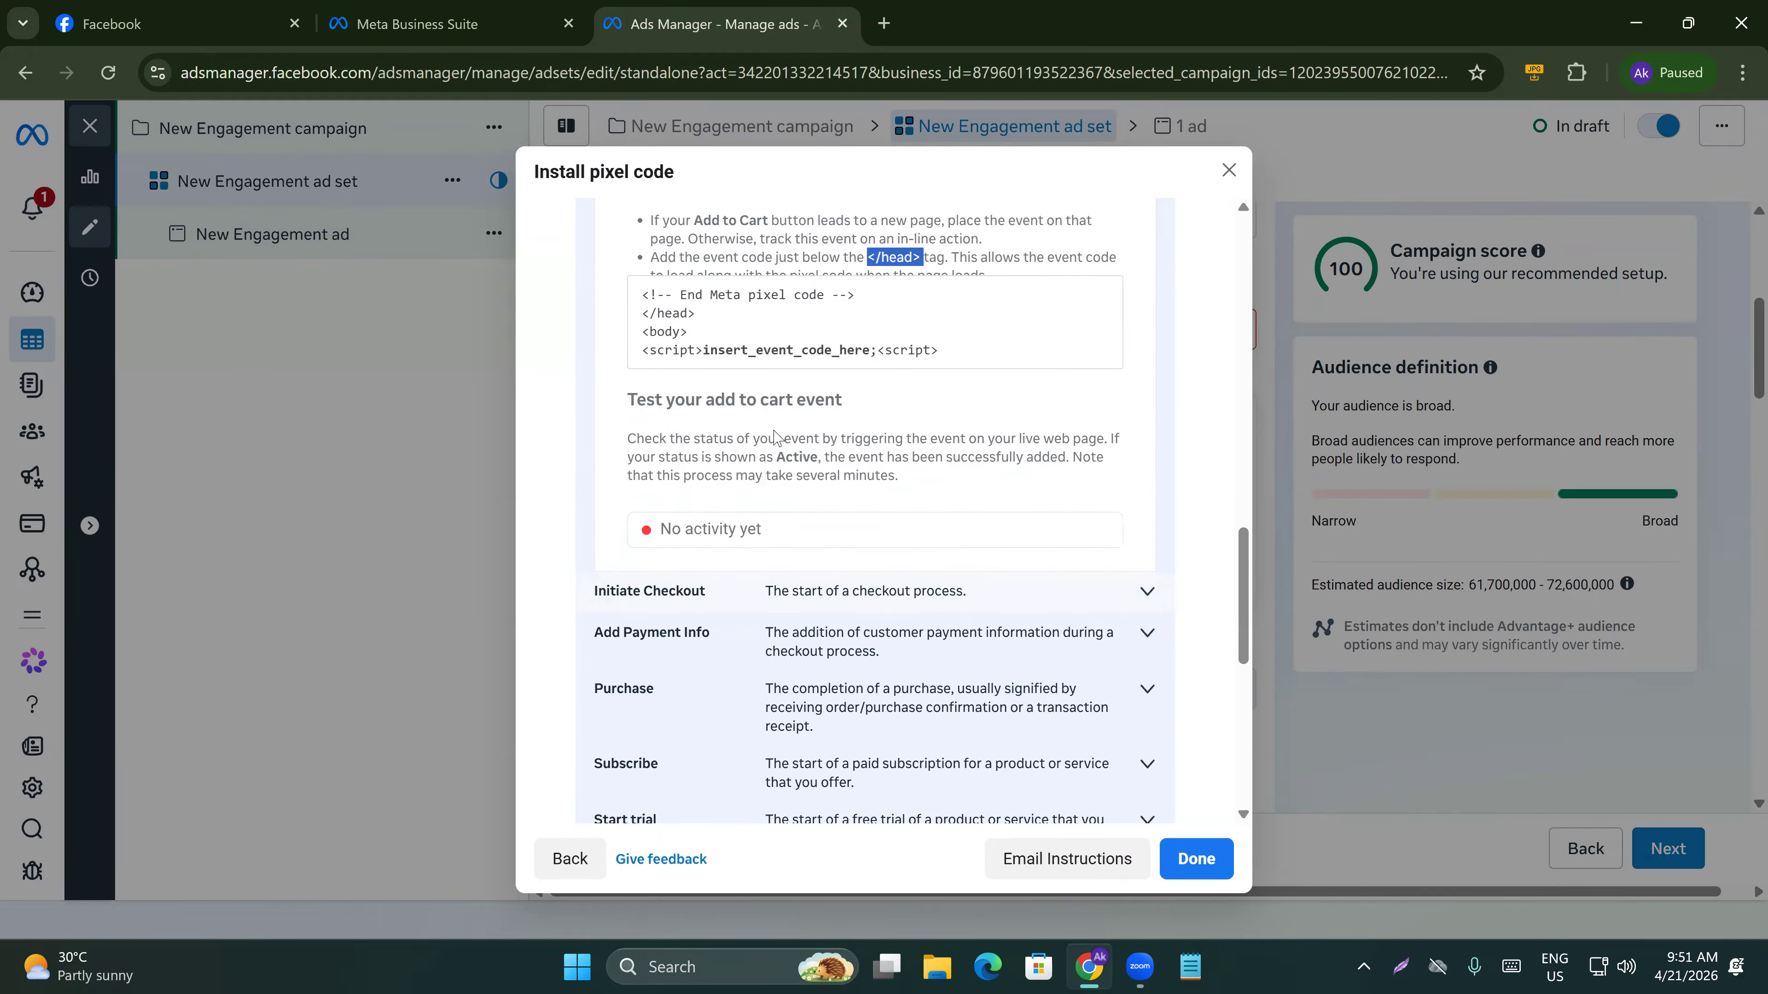
pyautogui.scroll(3, 1062, 278)
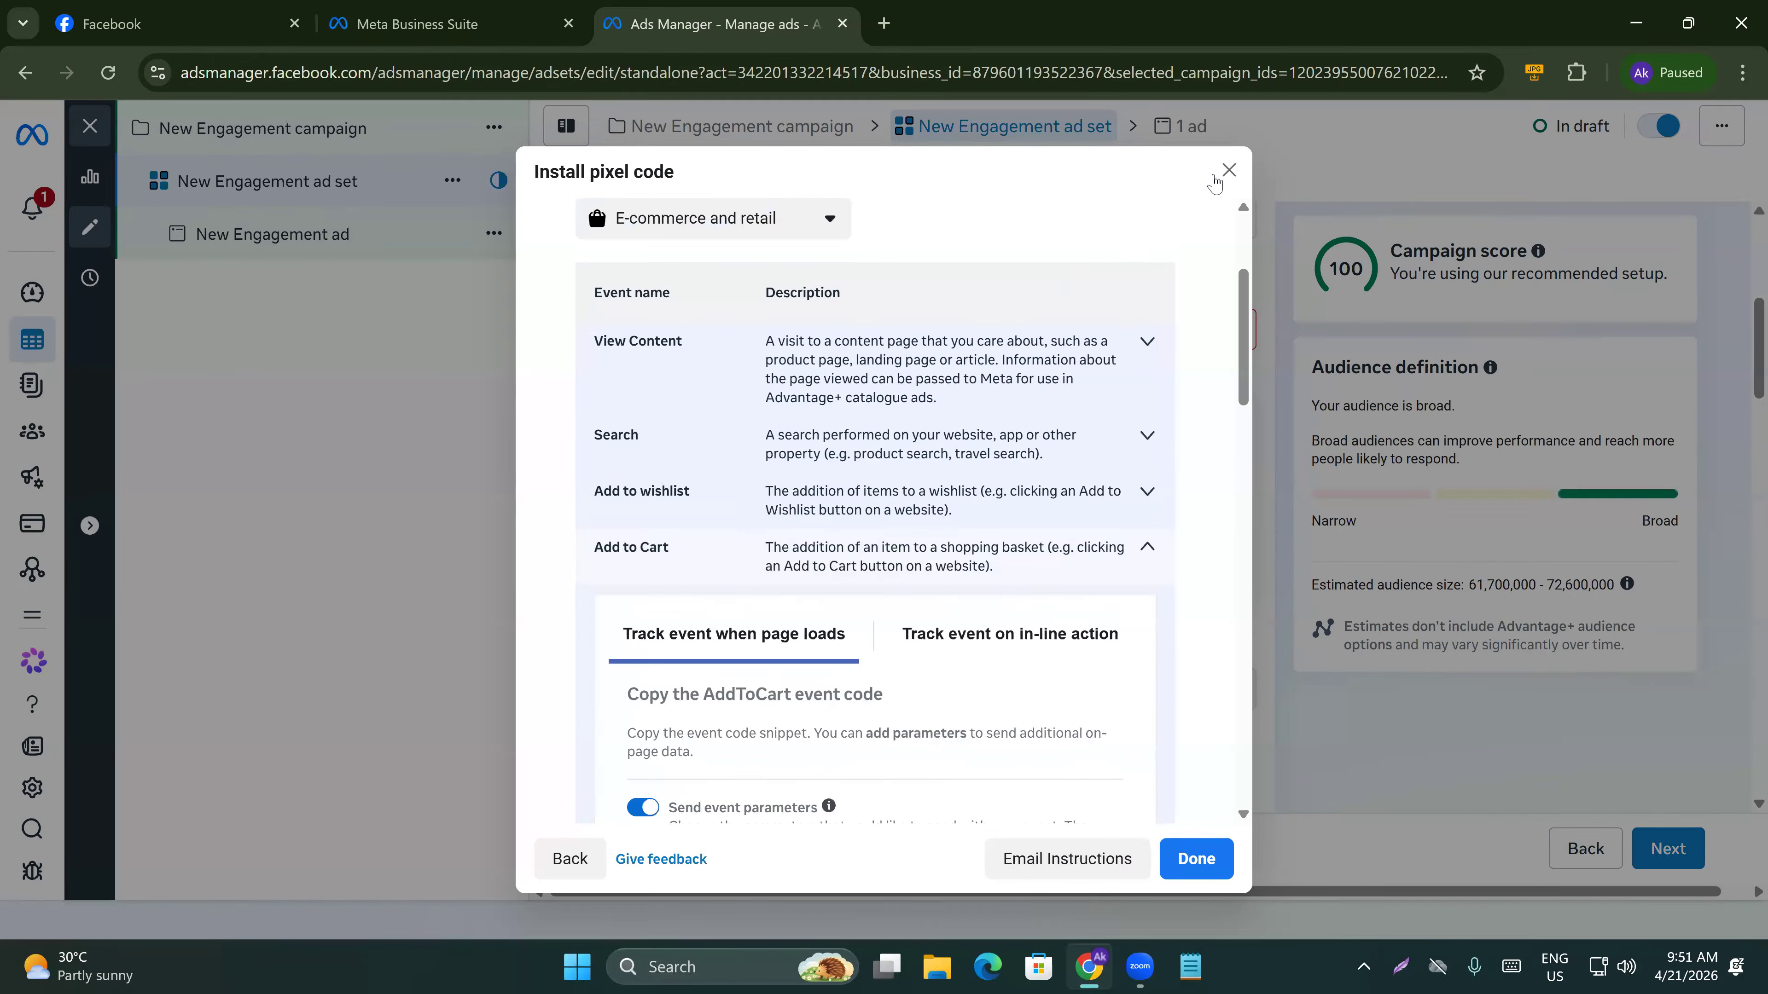
pyautogui.click(1228, 169)
# Open the conversion event list and dismiss it without picking an event.
pyautogui.click(720, 330)
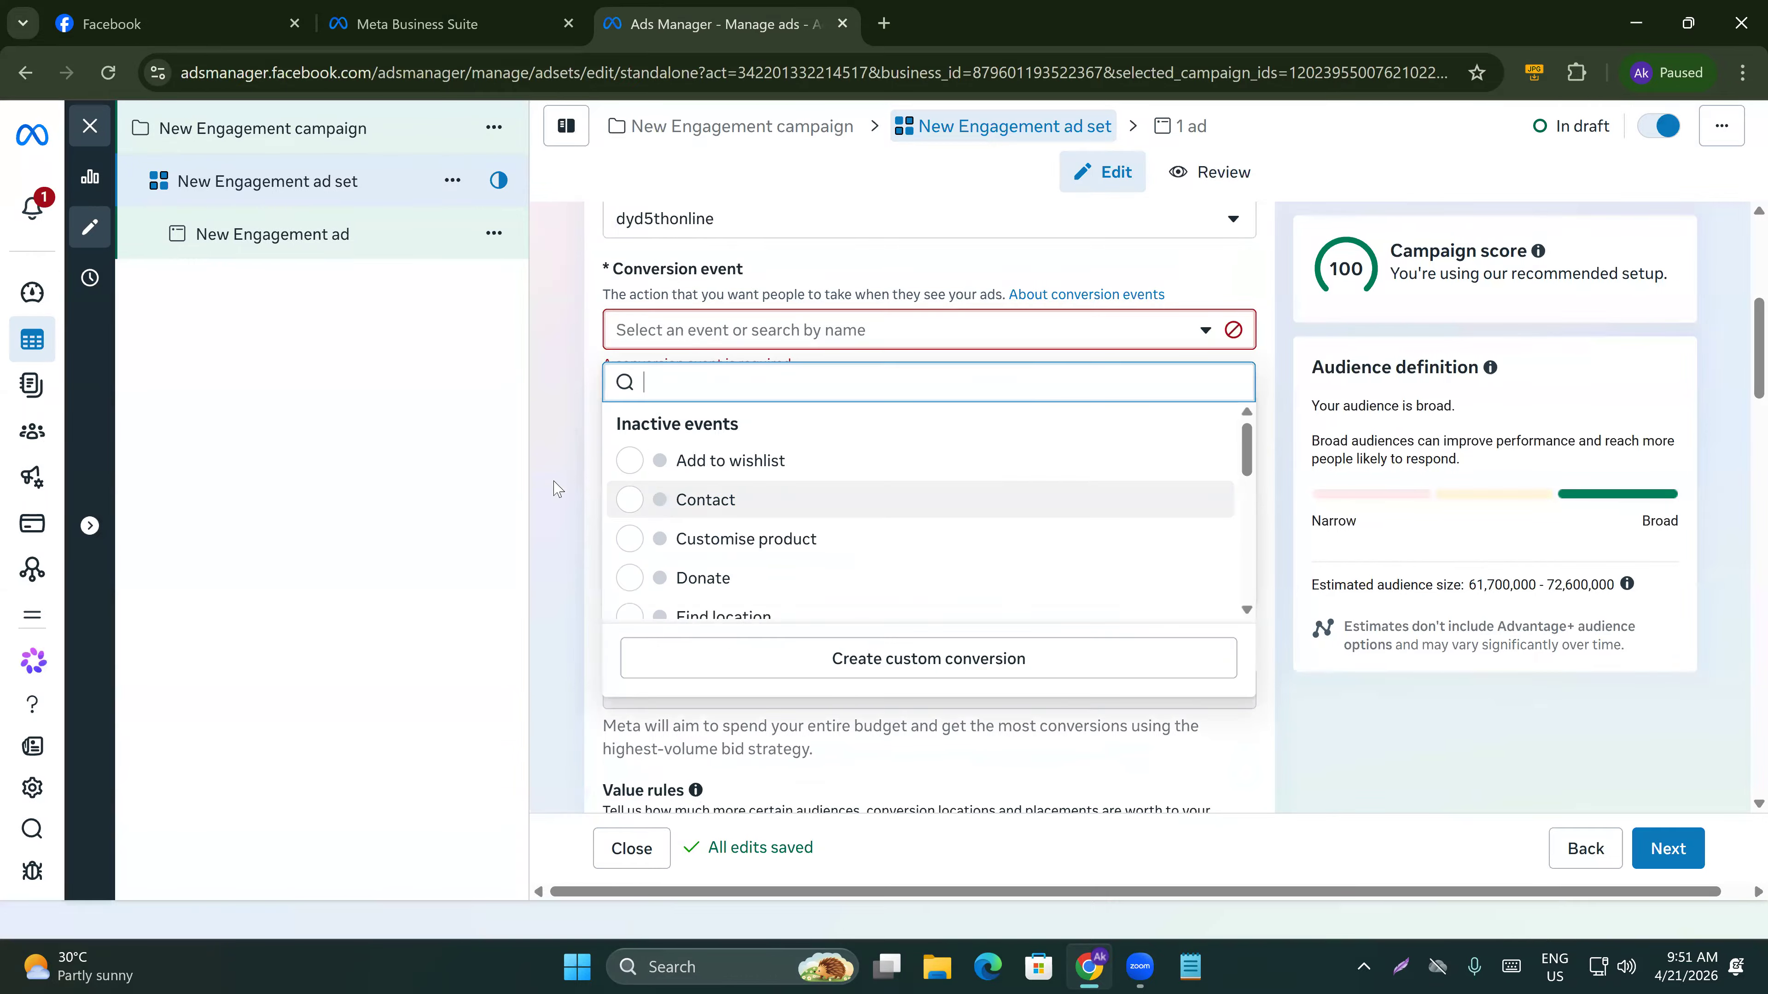
pyautogui.click(533, 452)
pyautogui.scroll(3, 613, 390)
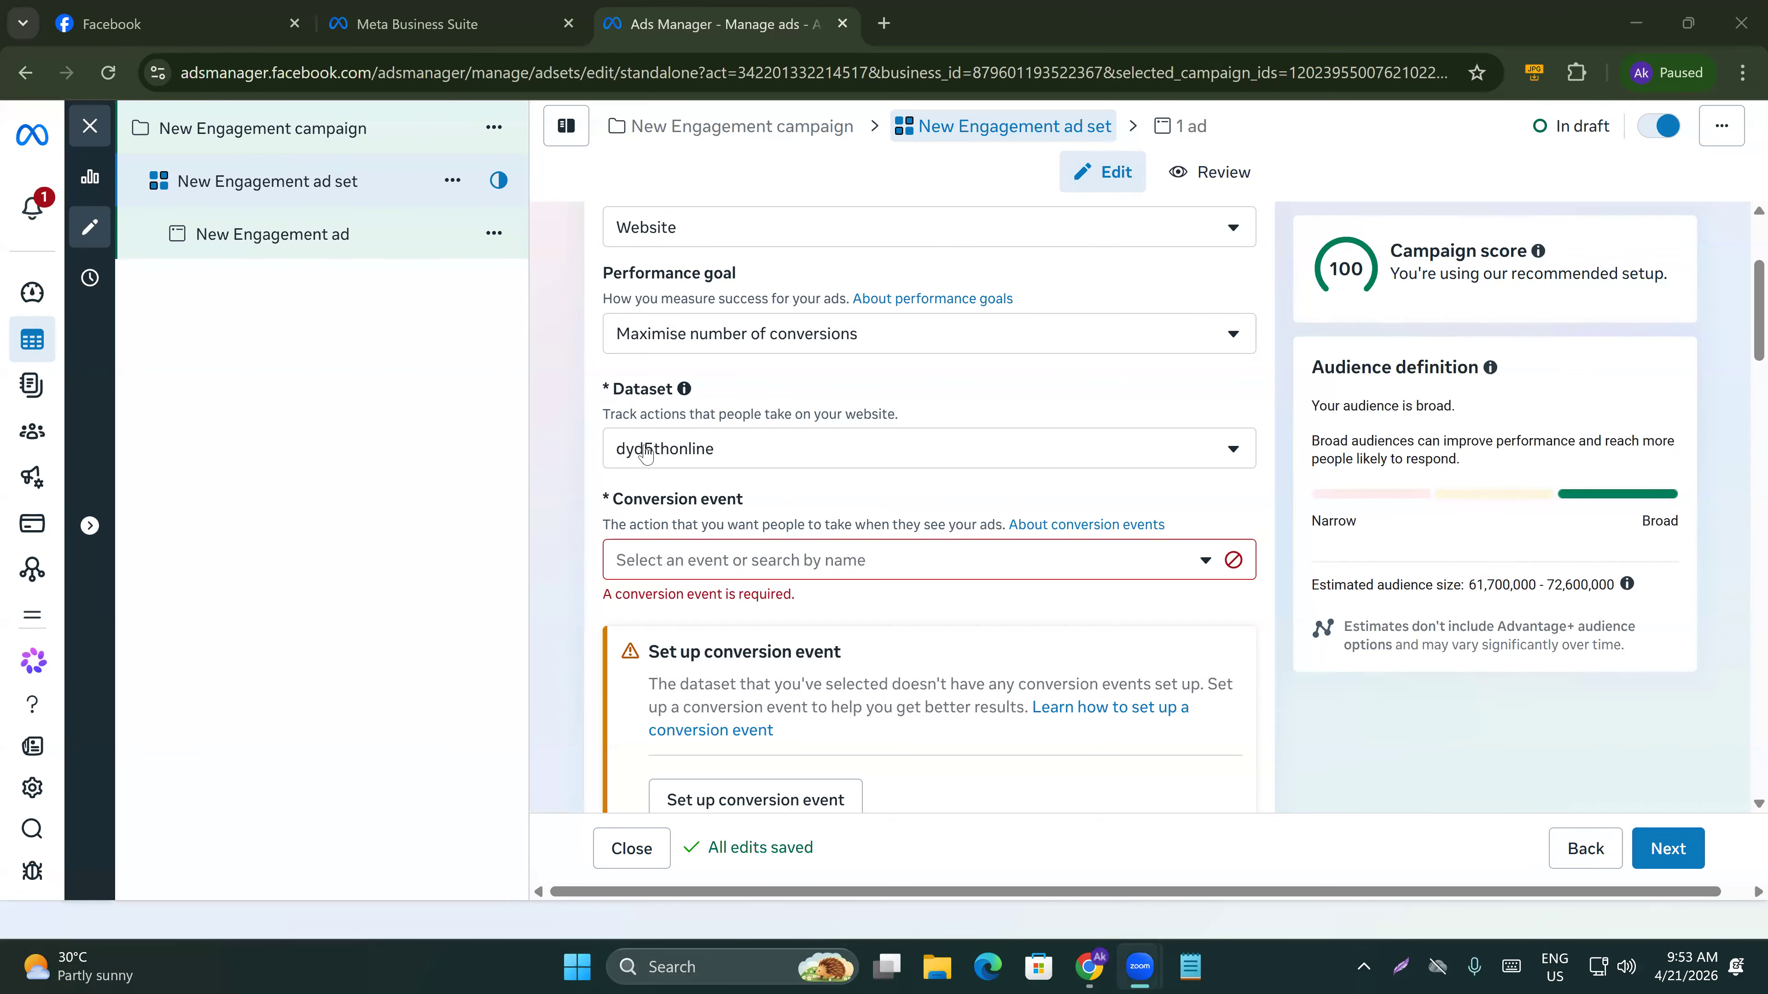
# Reselect dyd5thonline as the ad set's dataset.
pyautogui.click(683, 456)
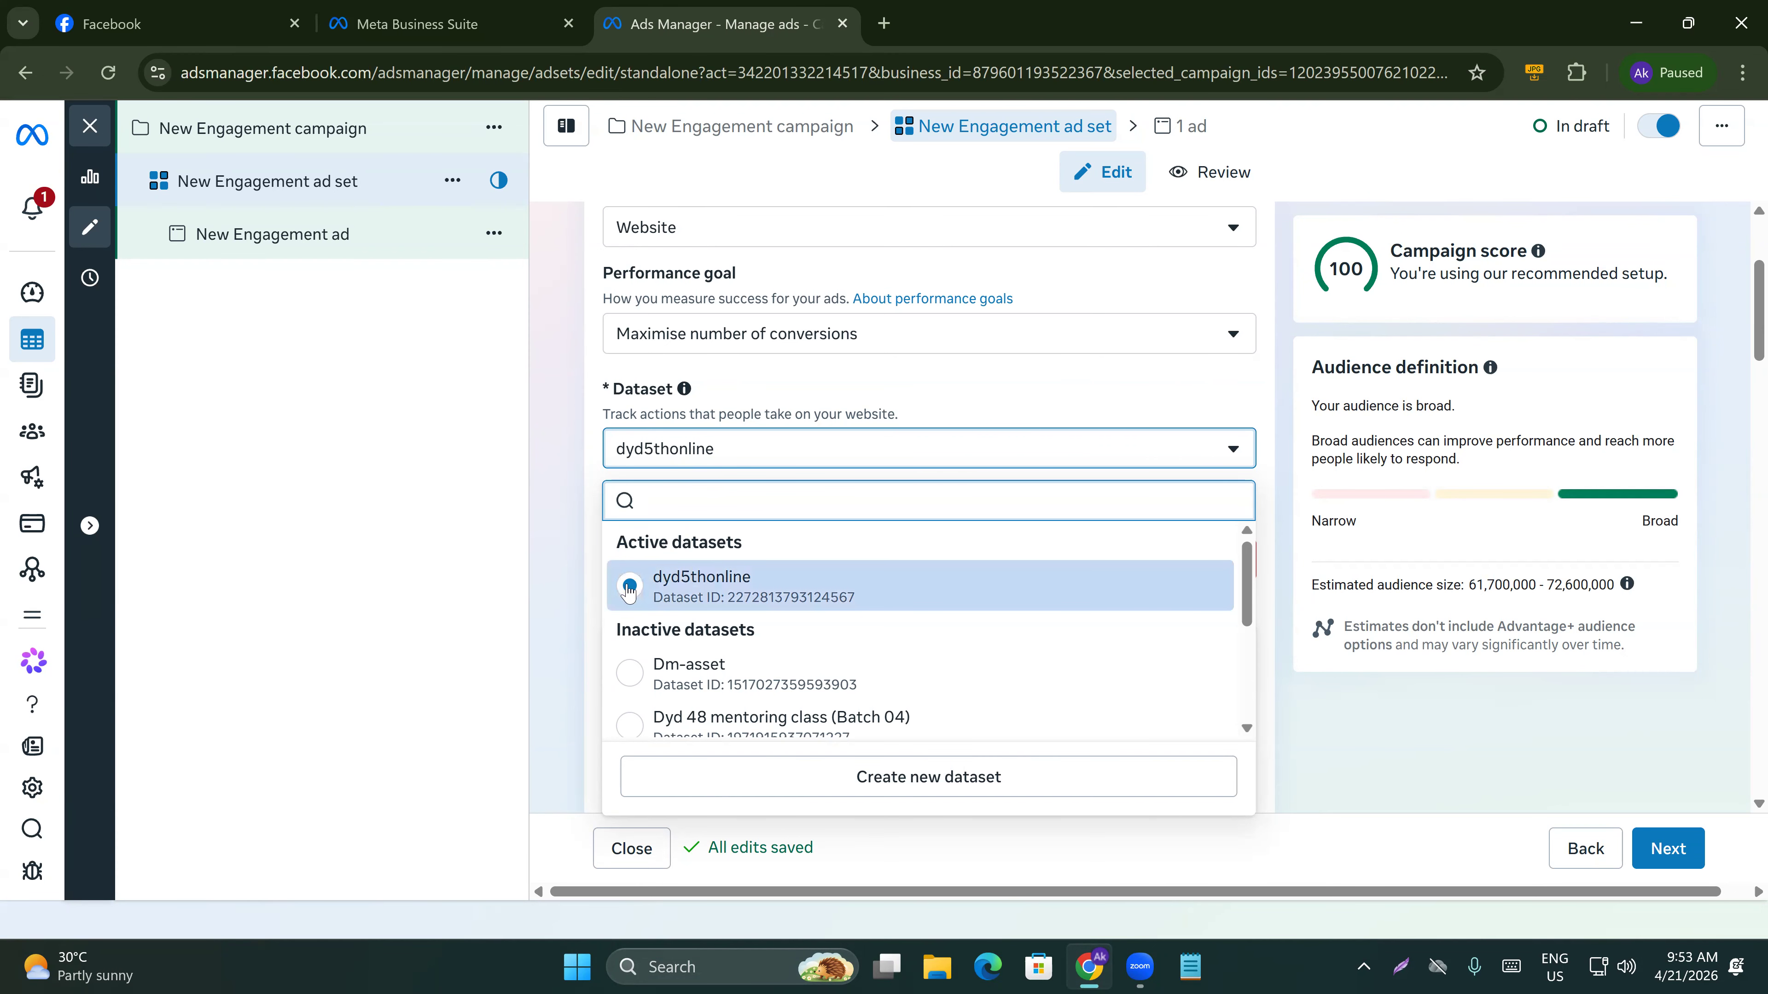
pyautogui.click(658, 596)
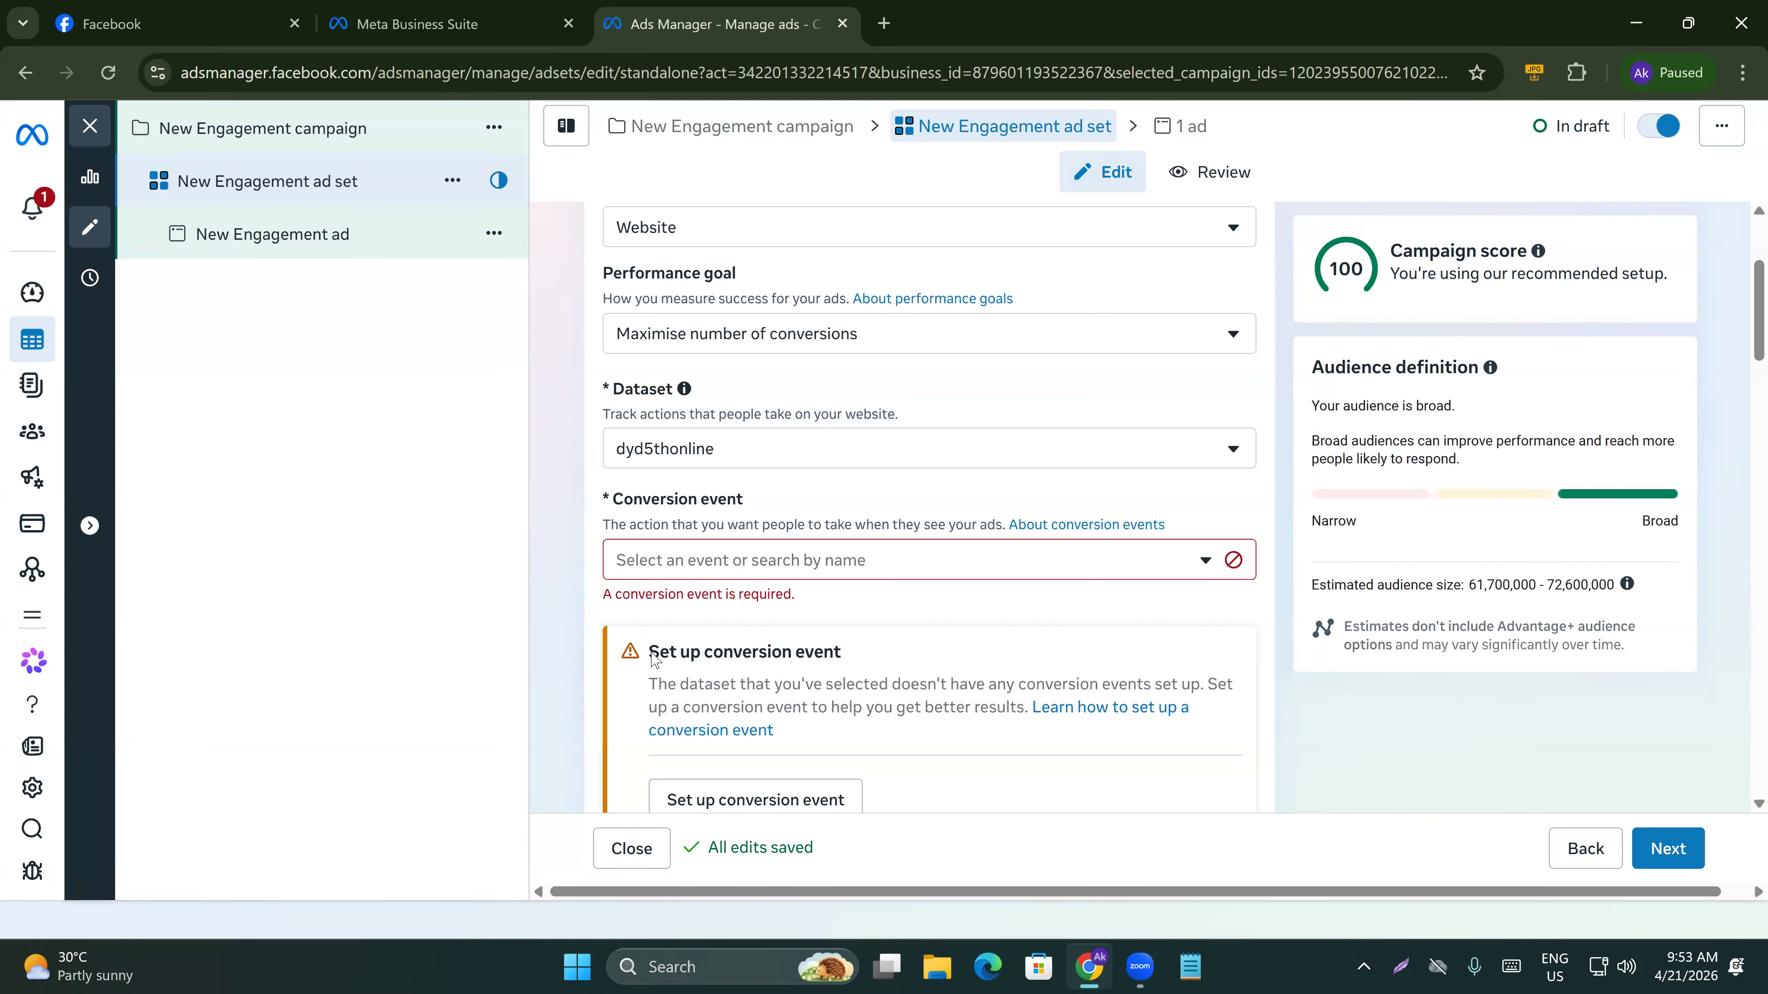
# Start setting up a conversion event again, choosing to track conversions with standard events.
pyautogui.moveTo(655, 660); pyautogui.dragTo(924, 671)
pyautogui.click(661, 613)
pyautogui.scroll(-1, 678, 560)
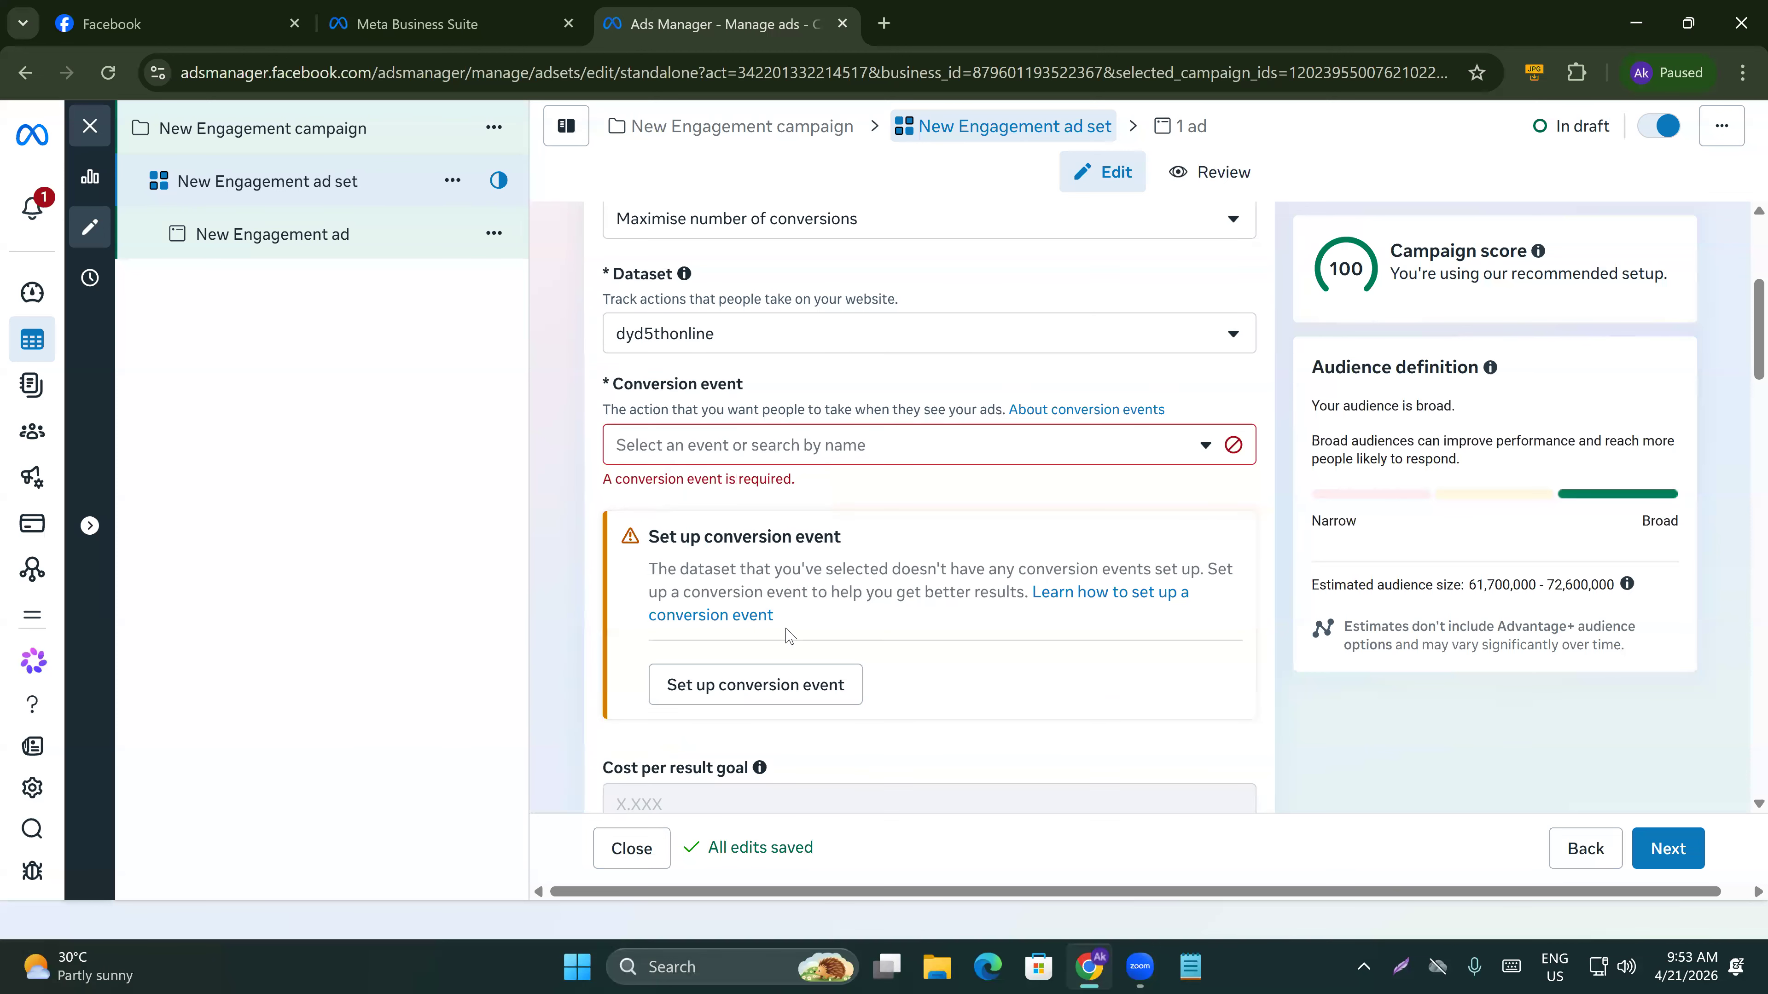
pyautogui.click(727, 685)
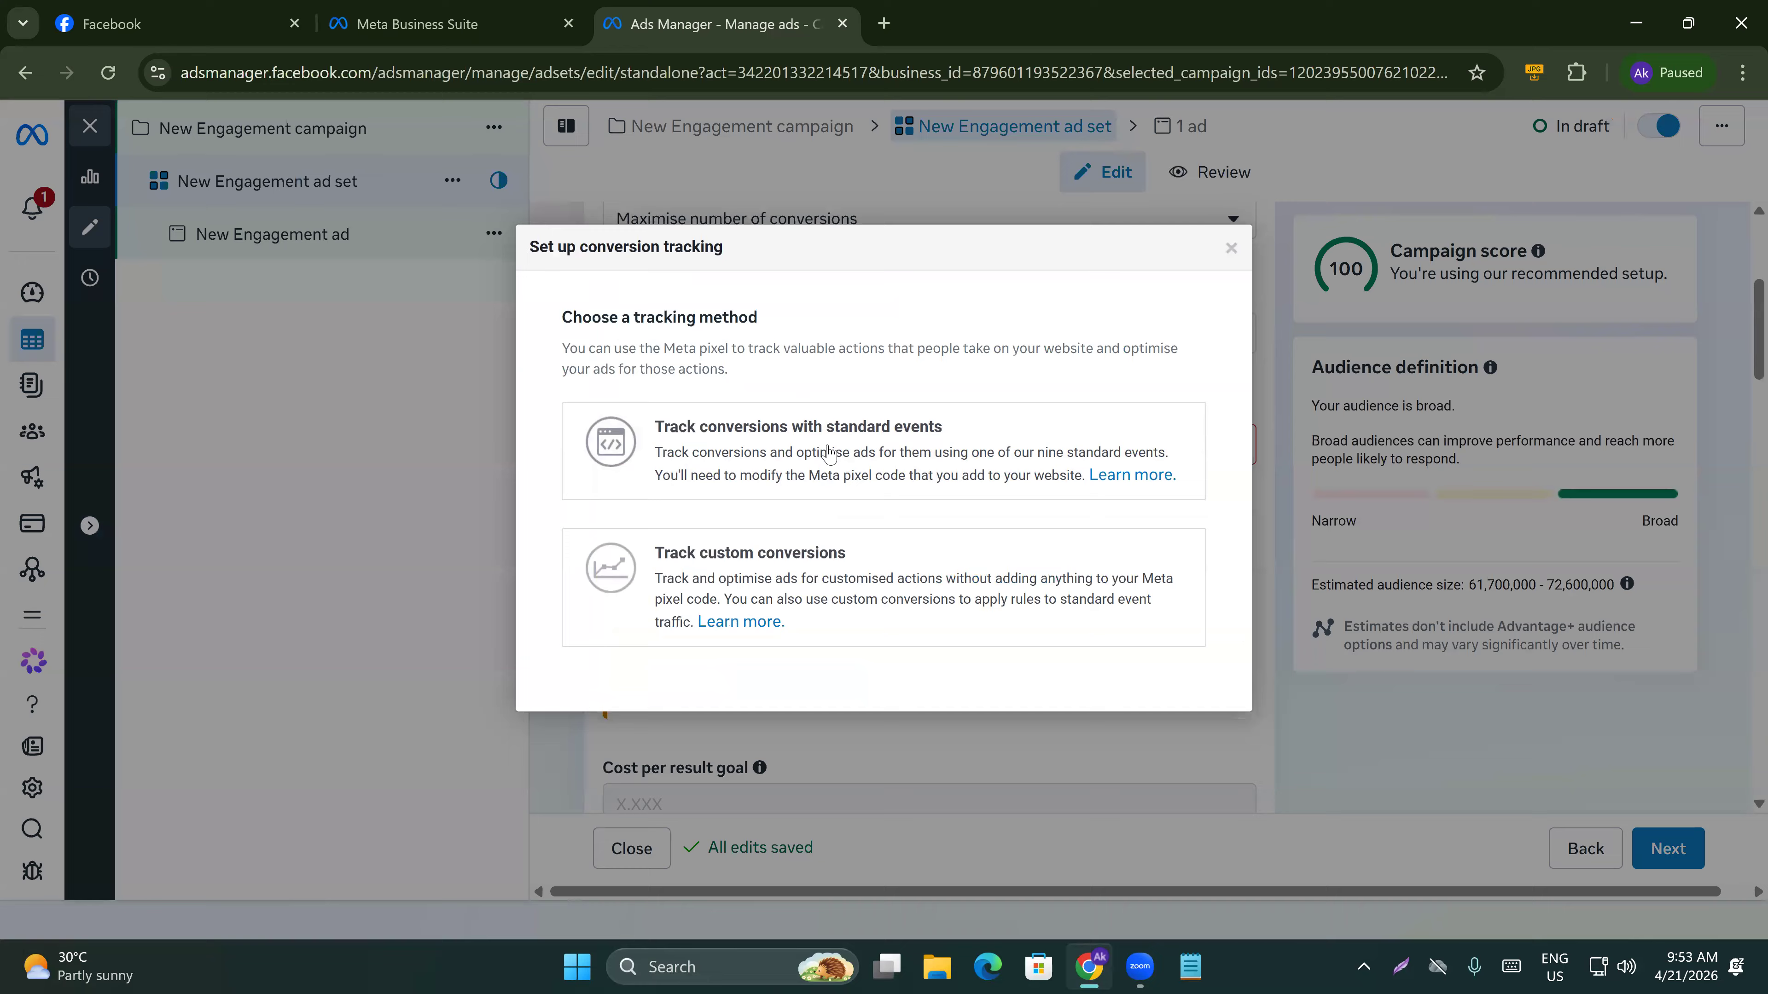
pyautogui.click(888, 453)
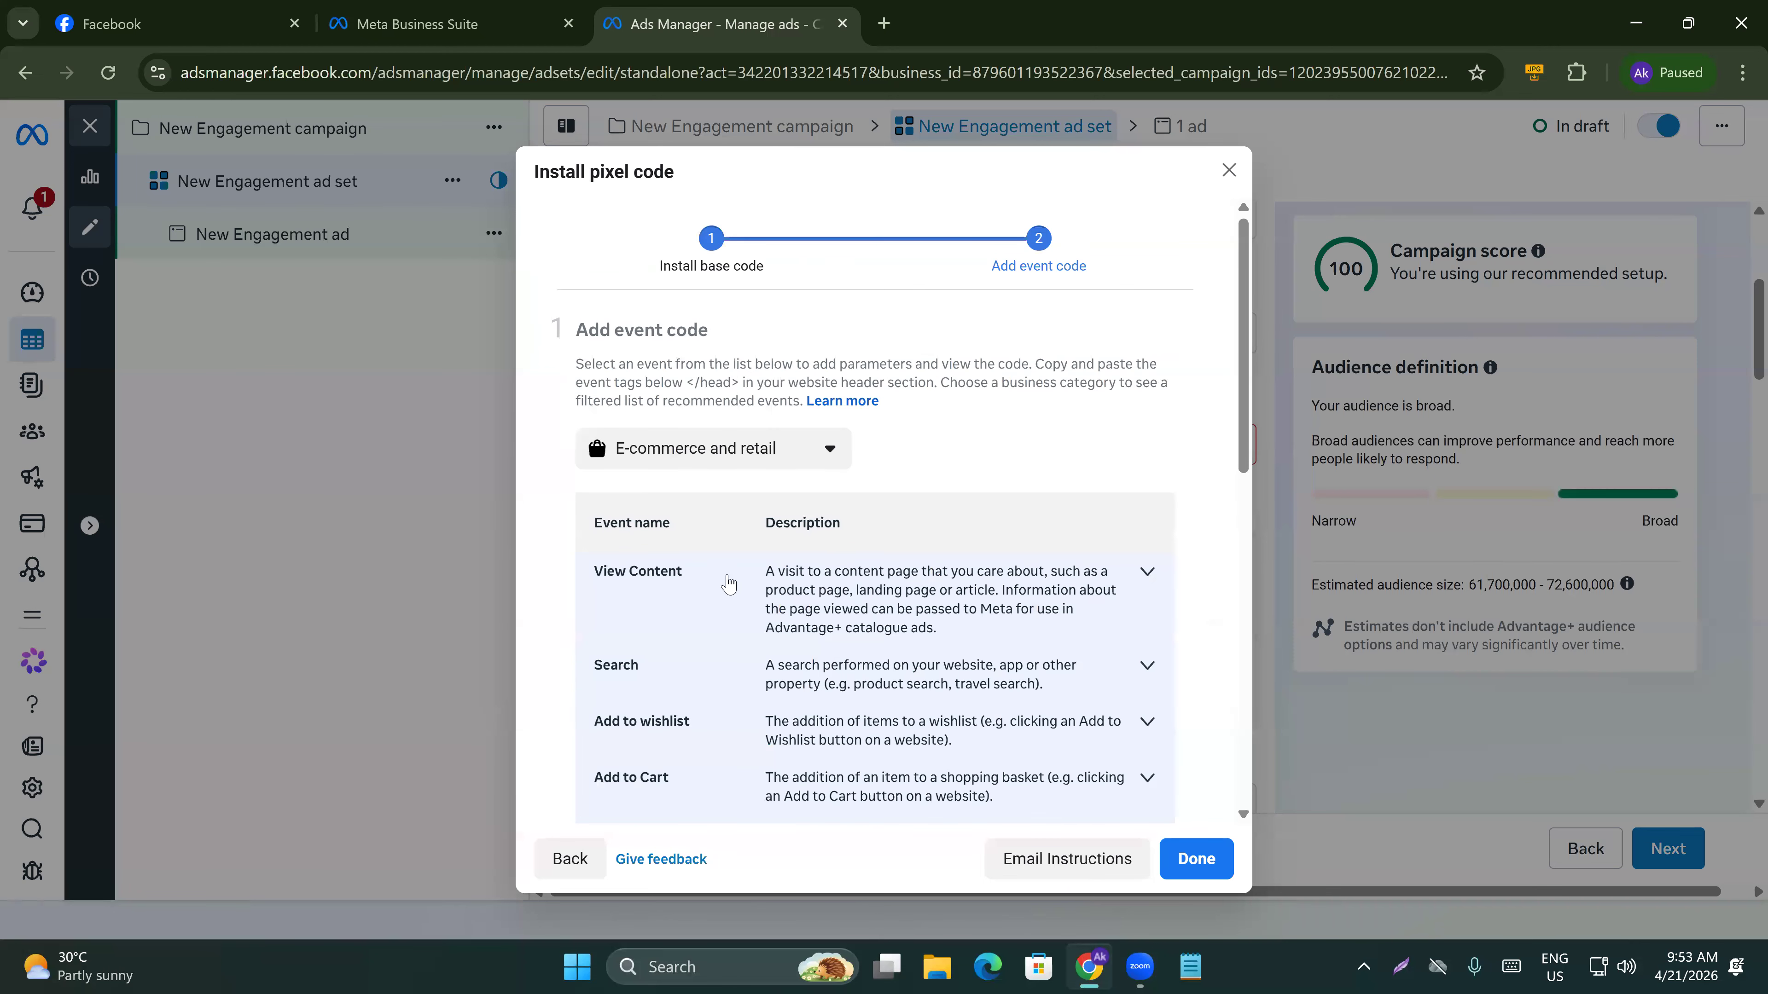
# Expand the Purchase event and copy its event code snippet to the clipboard.
pyautogui.scroll(-2, 724, 592)
pyautogui.scroll(-1, 654, 651)
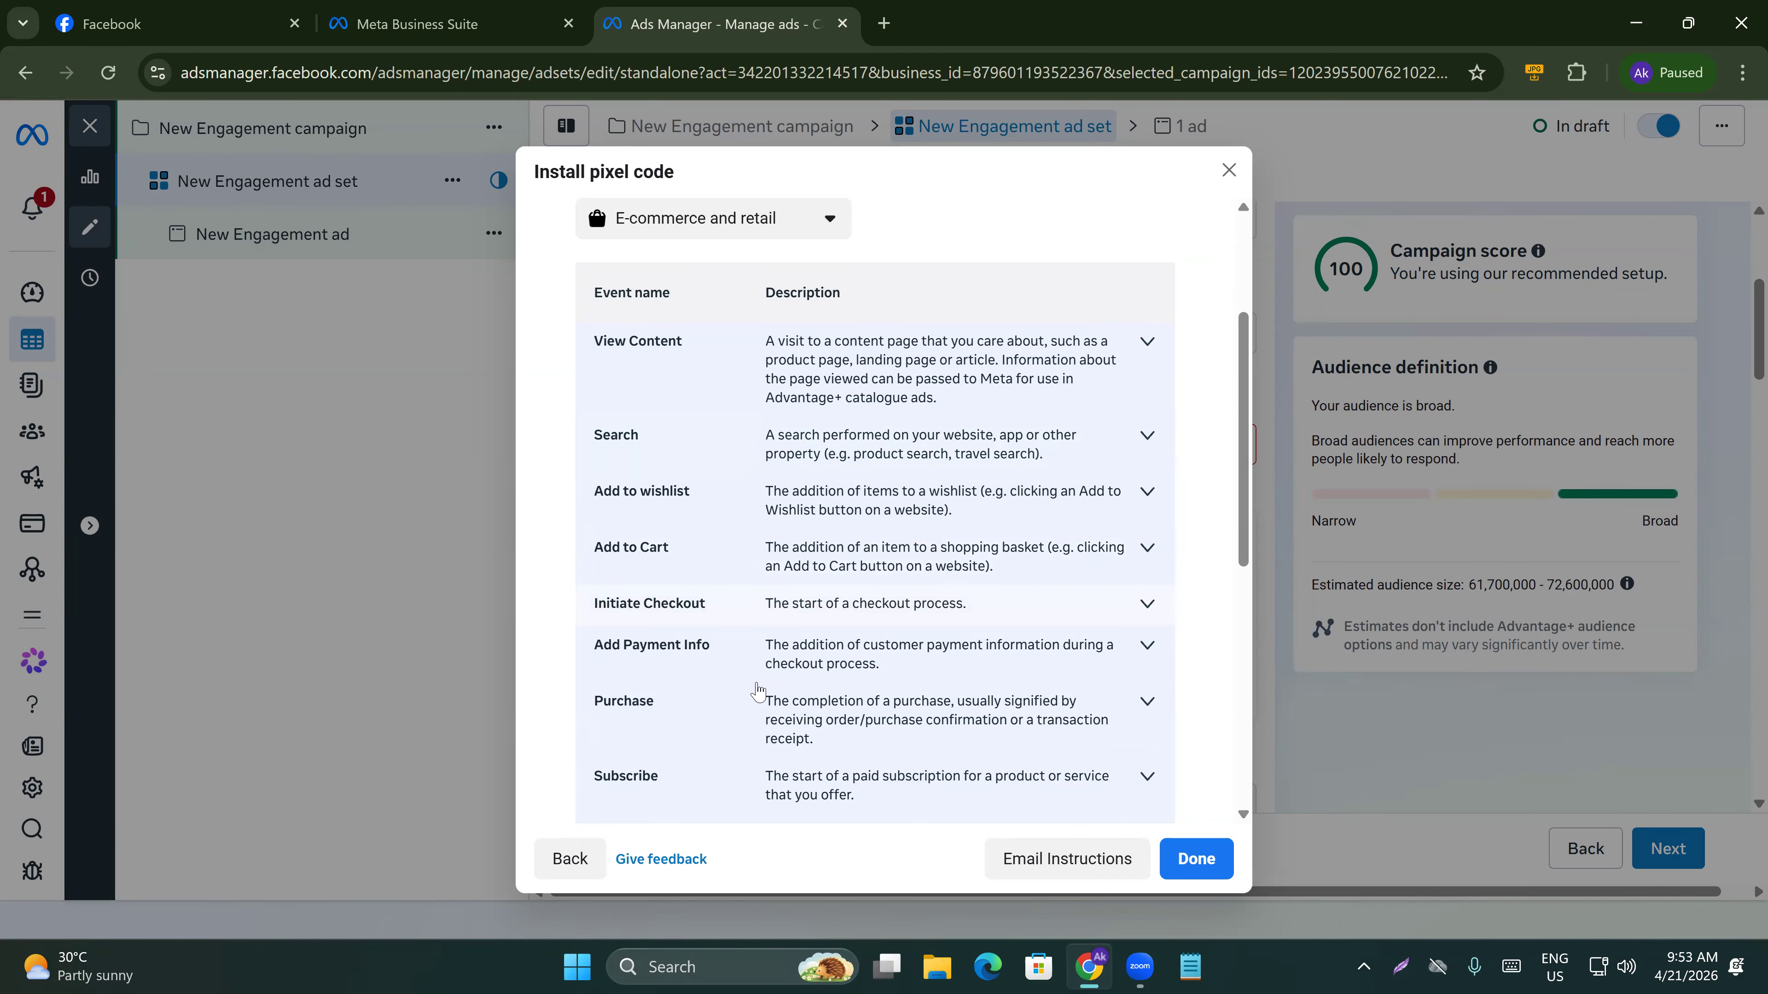
pyautogui.click(806, 724)
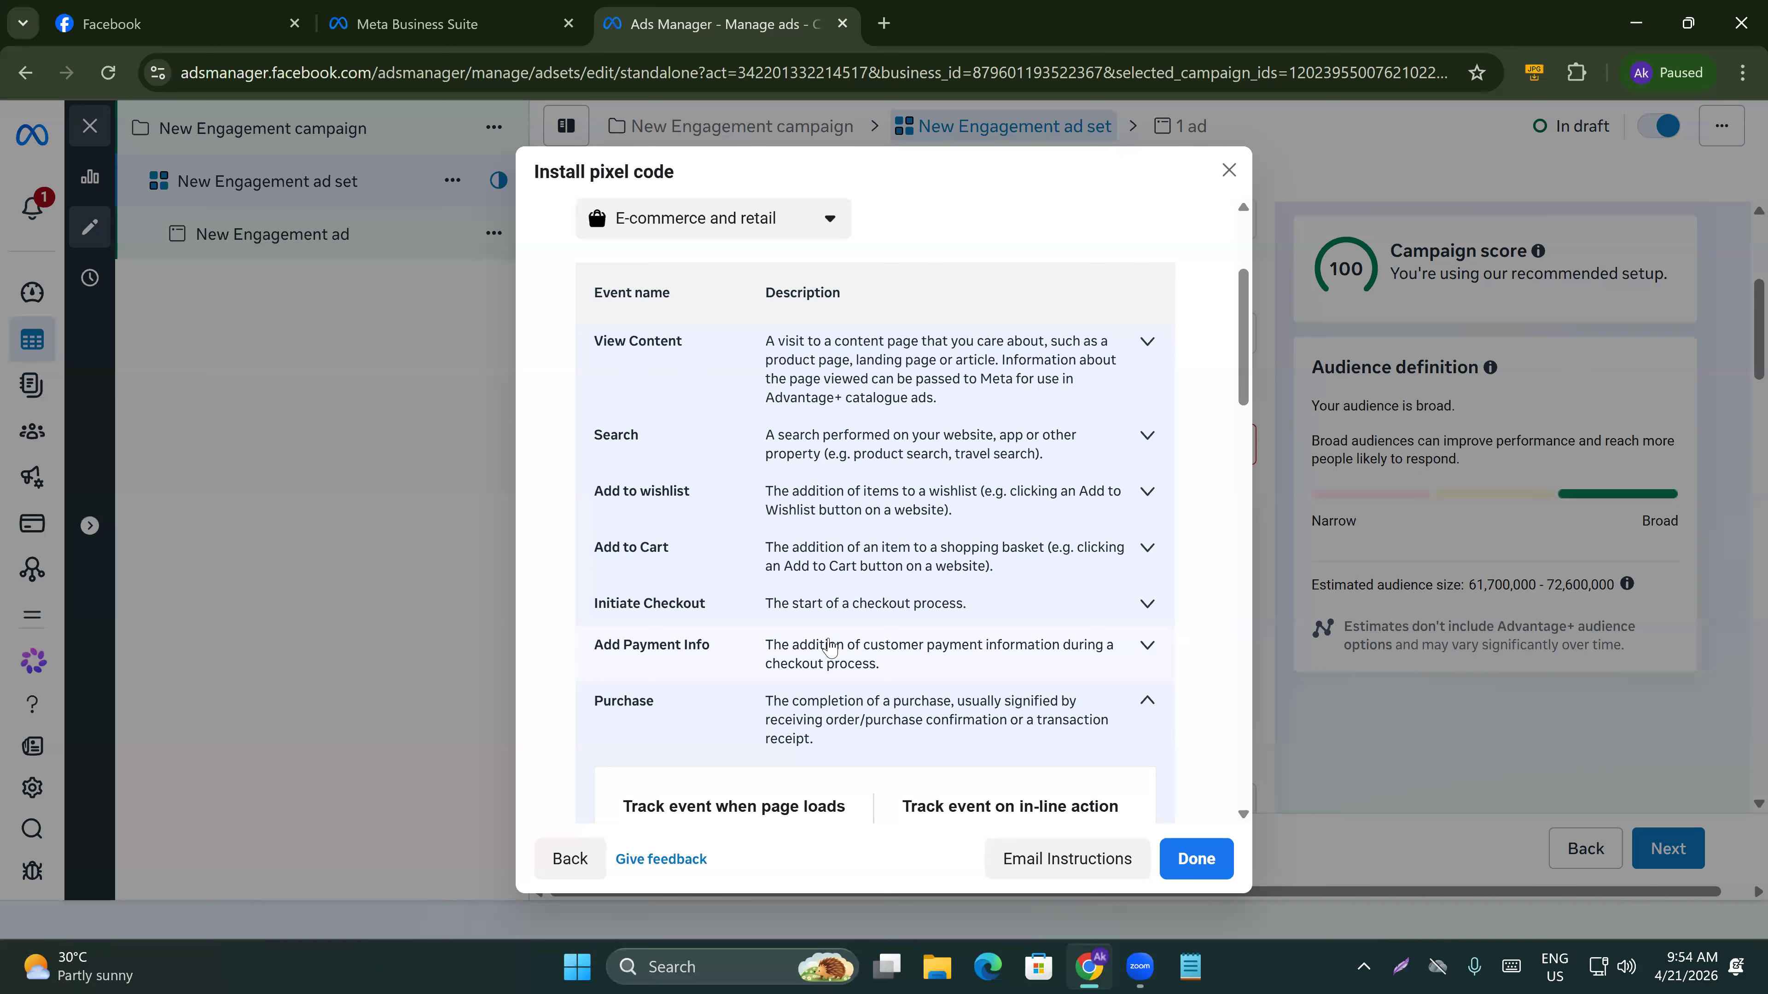
pyautogui.scroll(-2, 832, 654)
pyautogui.scroll(-3, 766, 568)
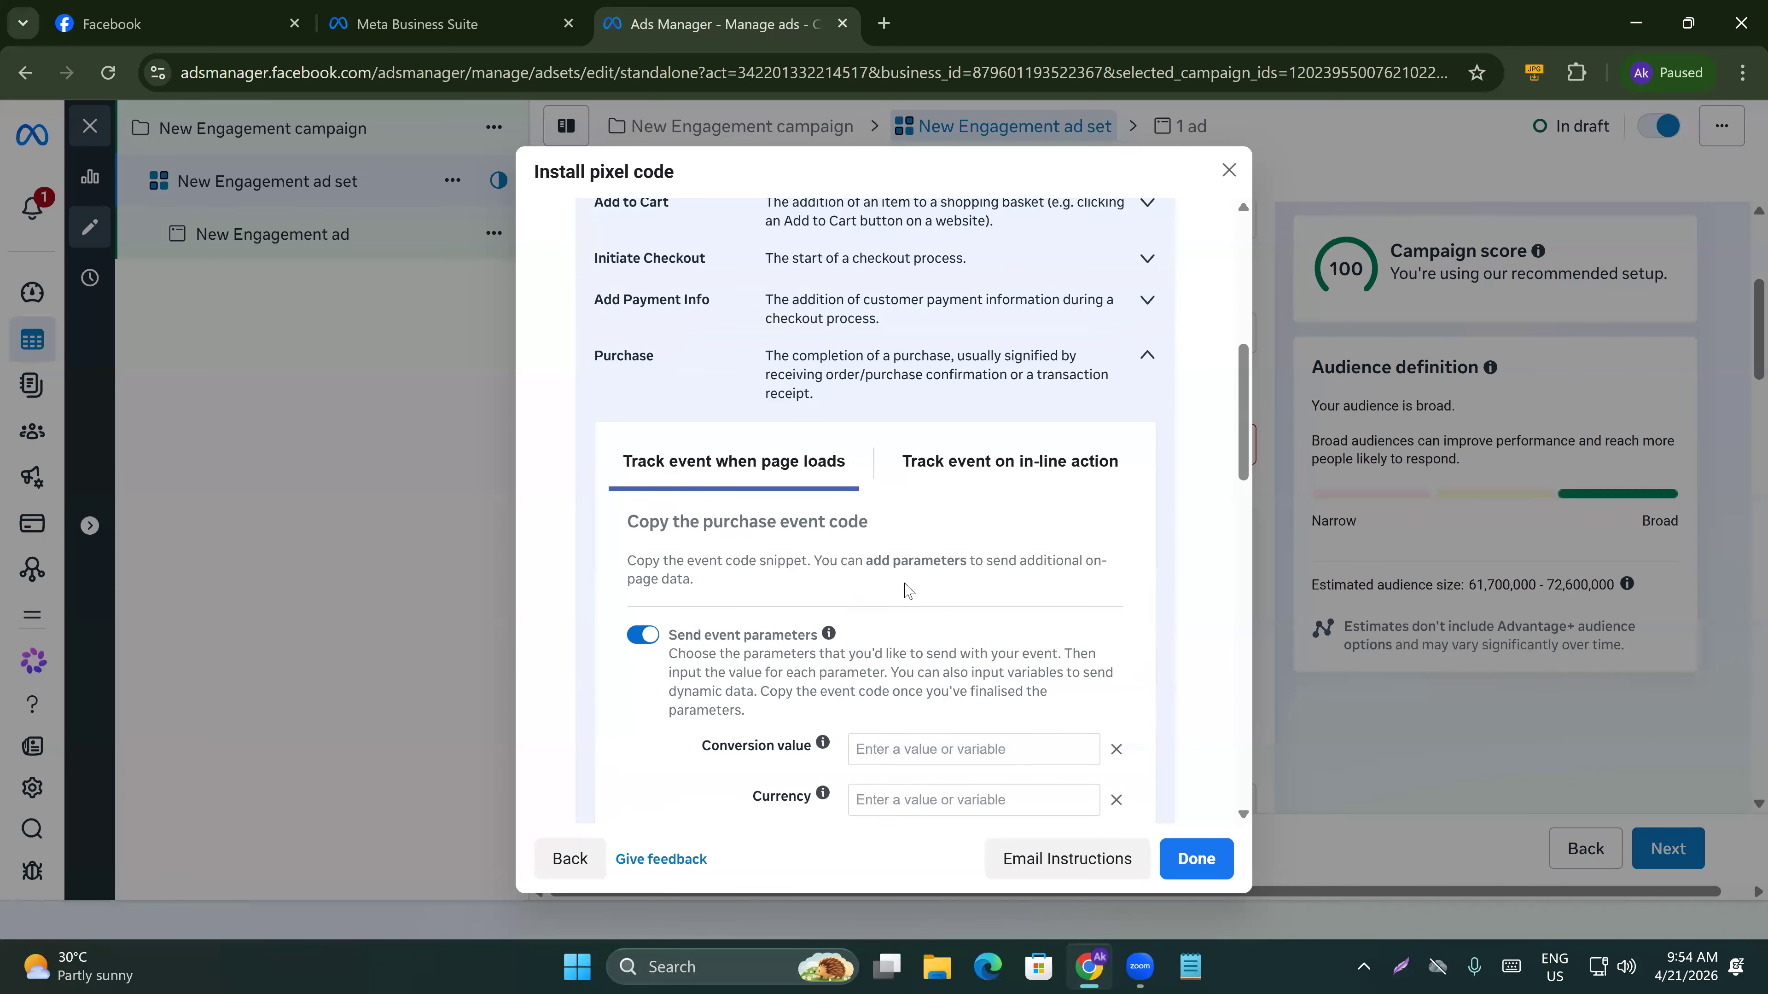
pyautogui.scroll(-6, 744, 585)
pyautogui.scroll(-6, 818, 647)
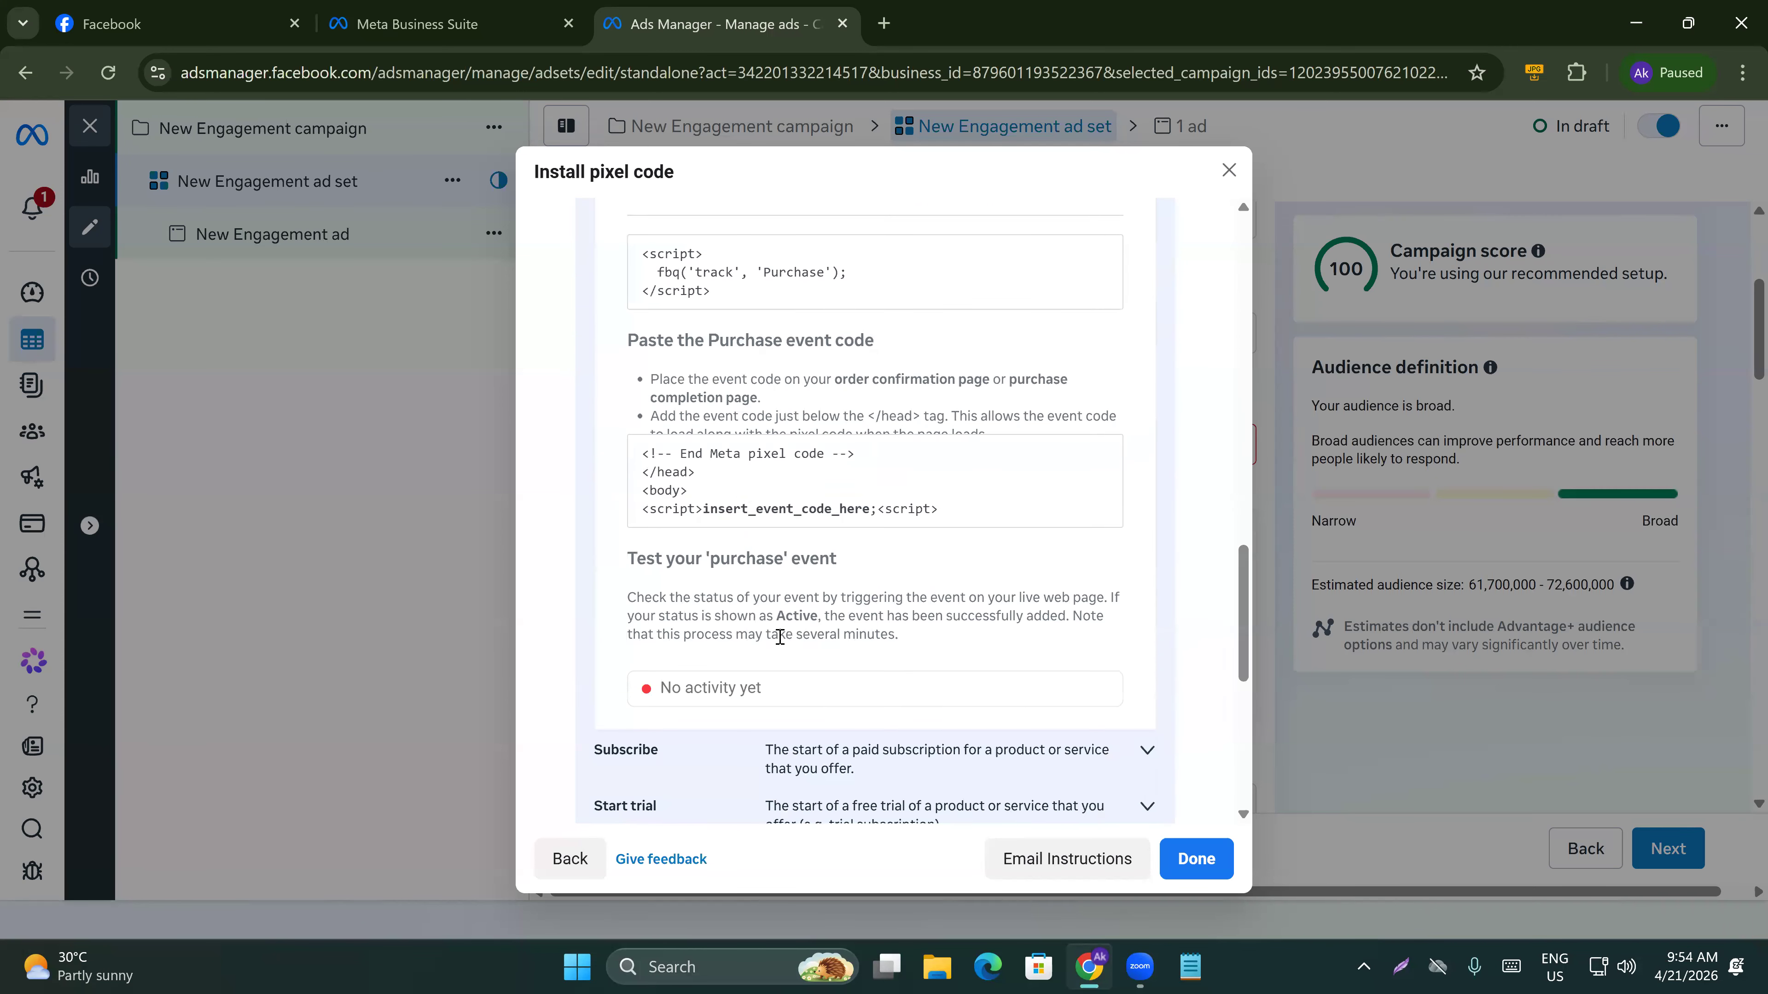
pyautogui.click(718, 296)
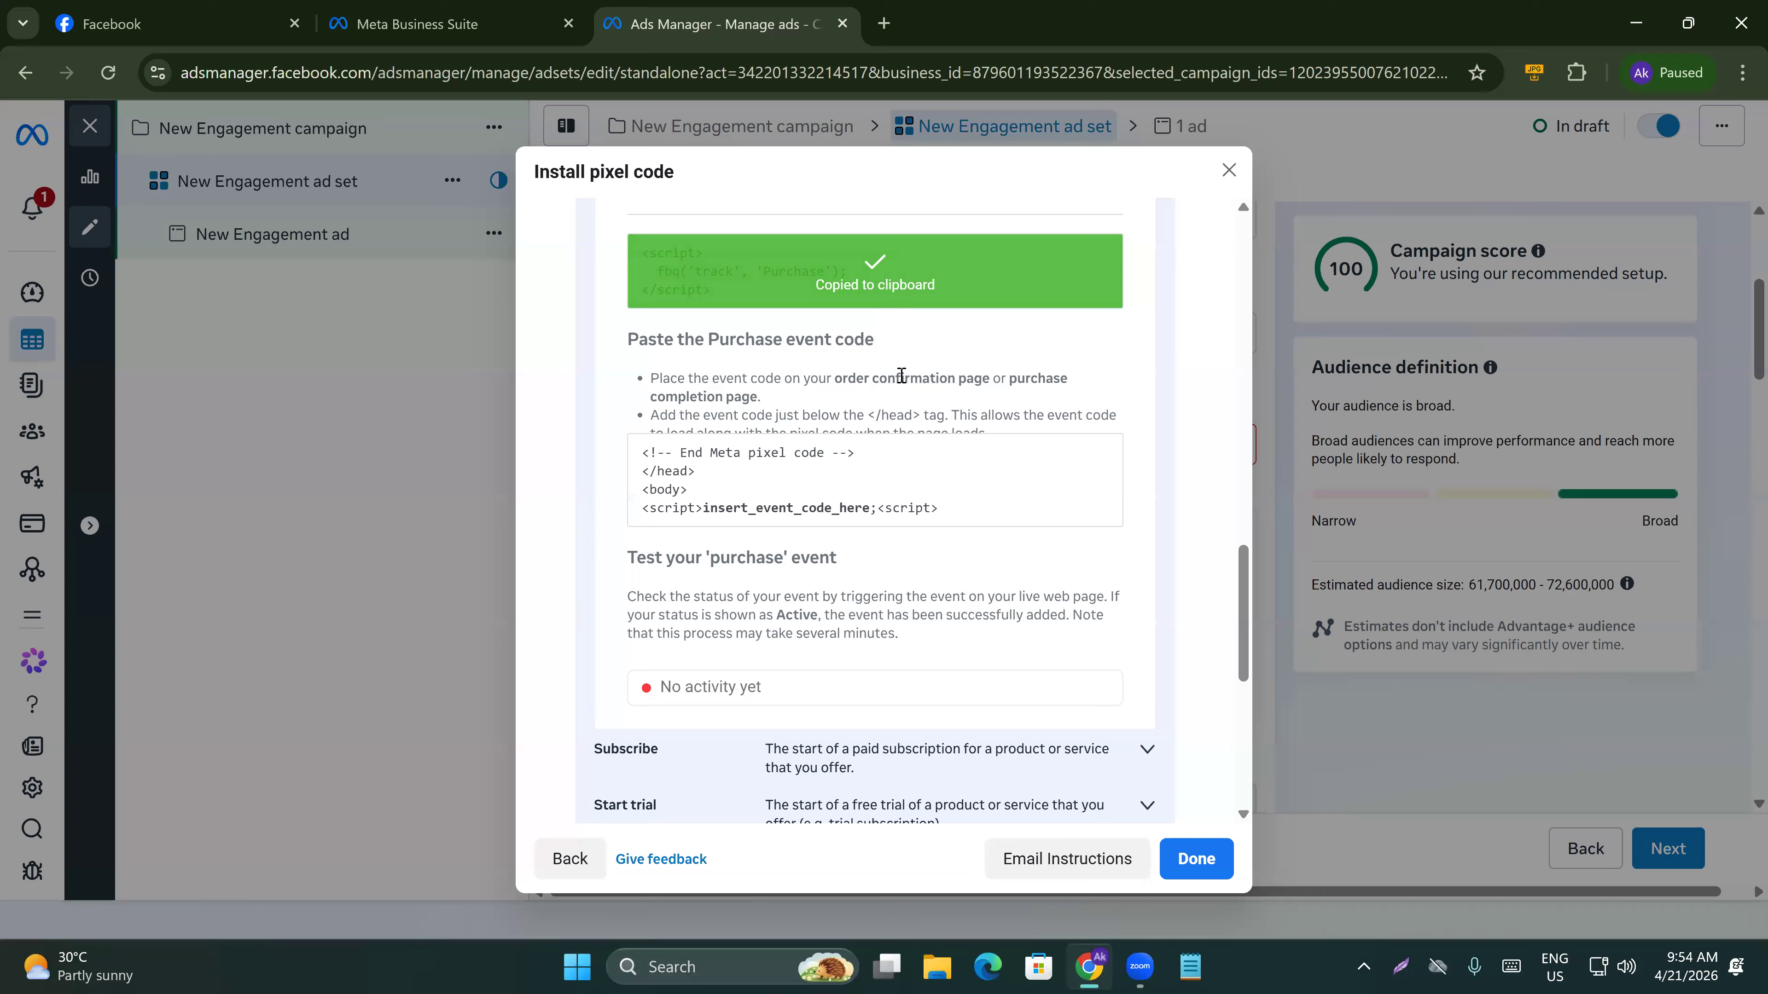
# Review the remaining event list and close the pixel code dialog.
pyautogui.scroll(2, 863, 543)
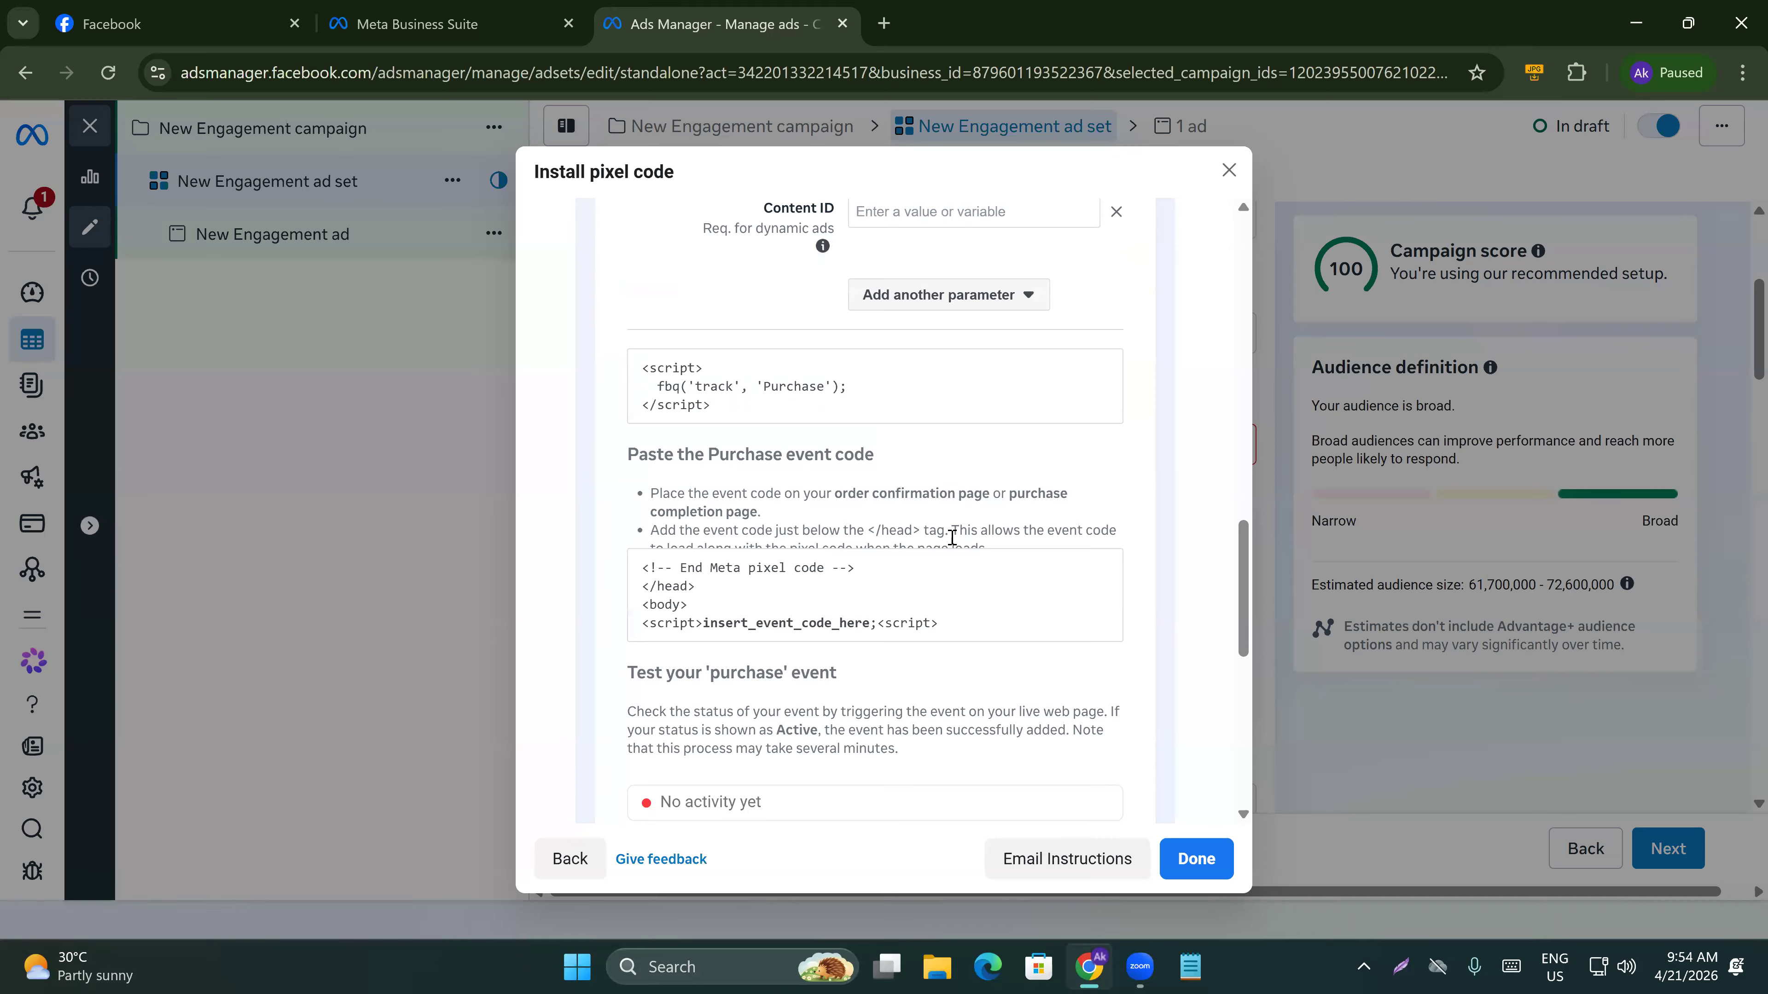
pyautogui.scroll(-4, 1093, 682)
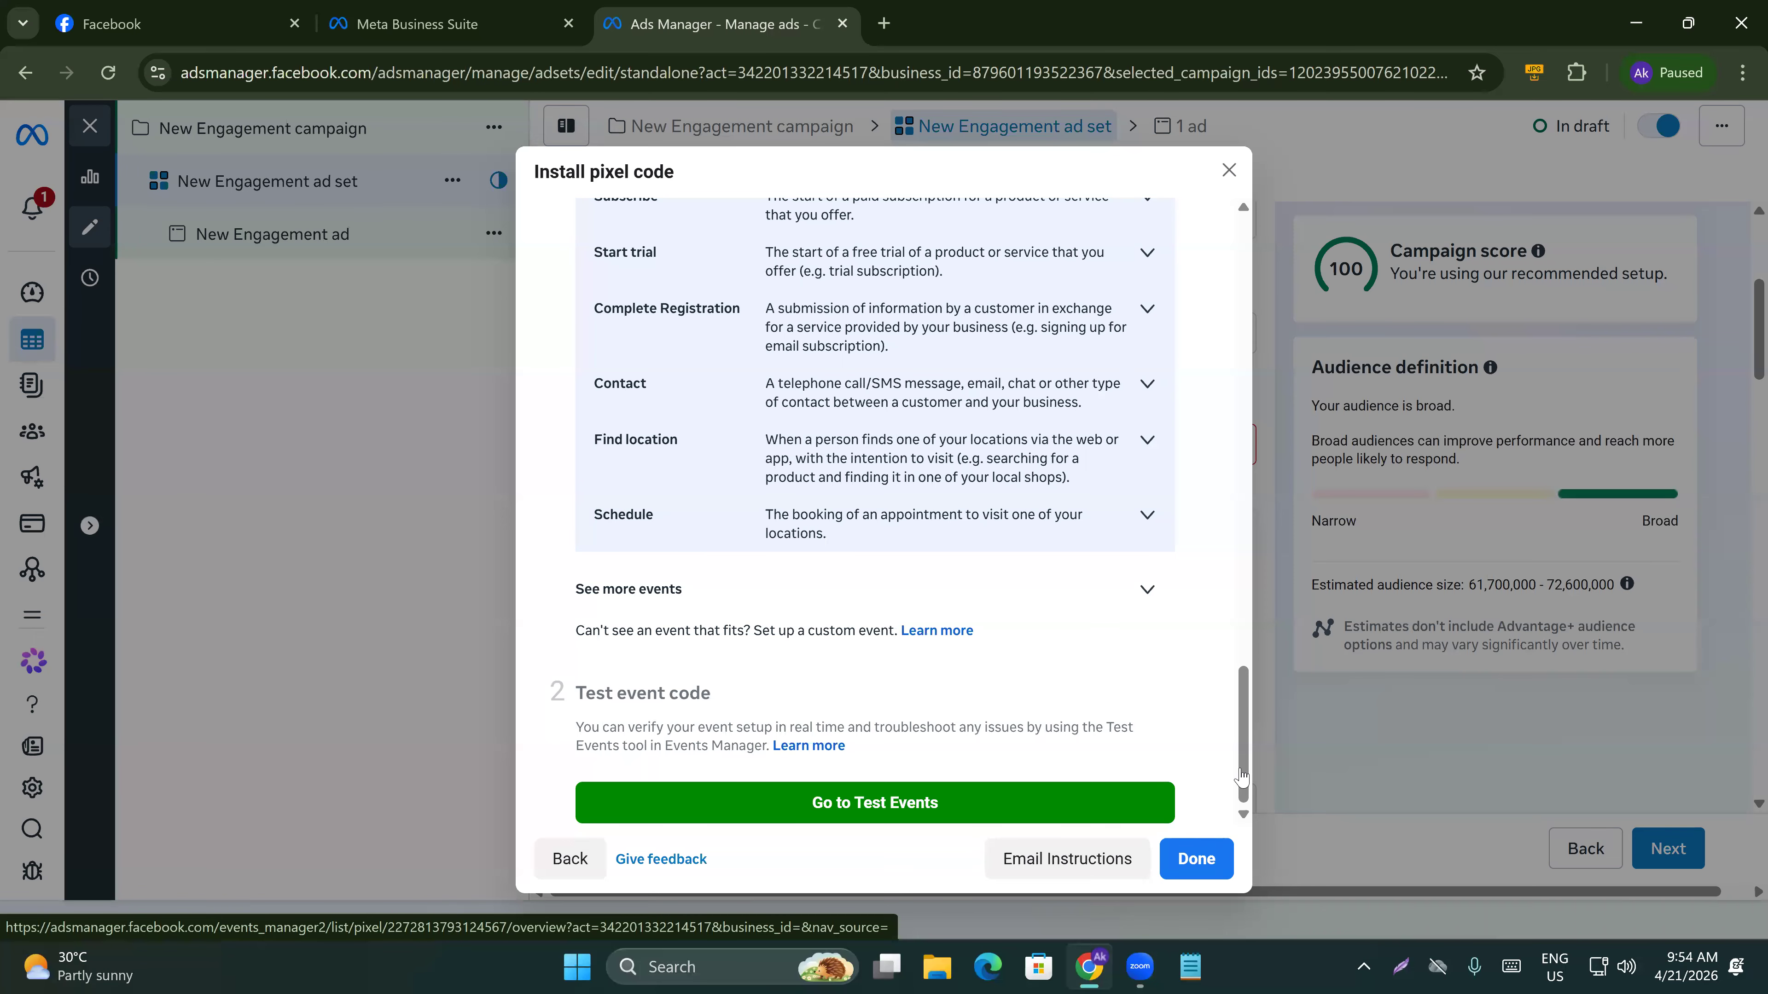
pyautogui.click(1229, 170)
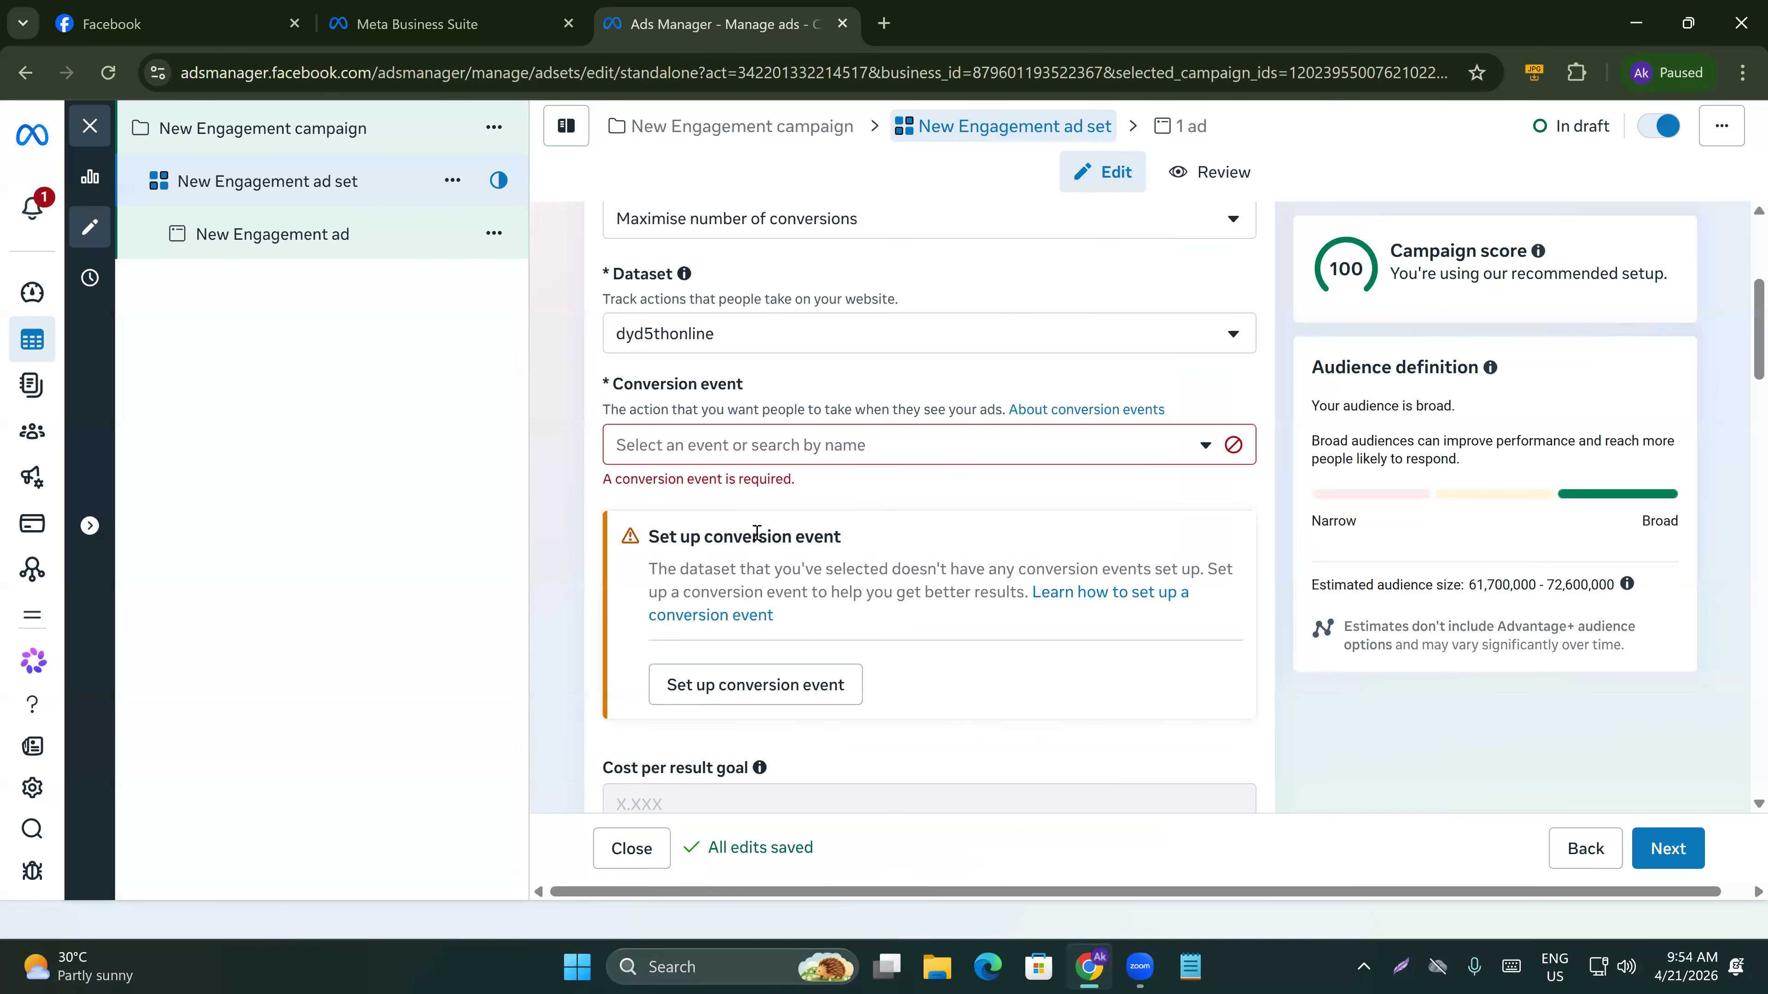
# Choose dyd5thonline once more in the dataset selector.
pyautogui.scroll(2, 661, 571)
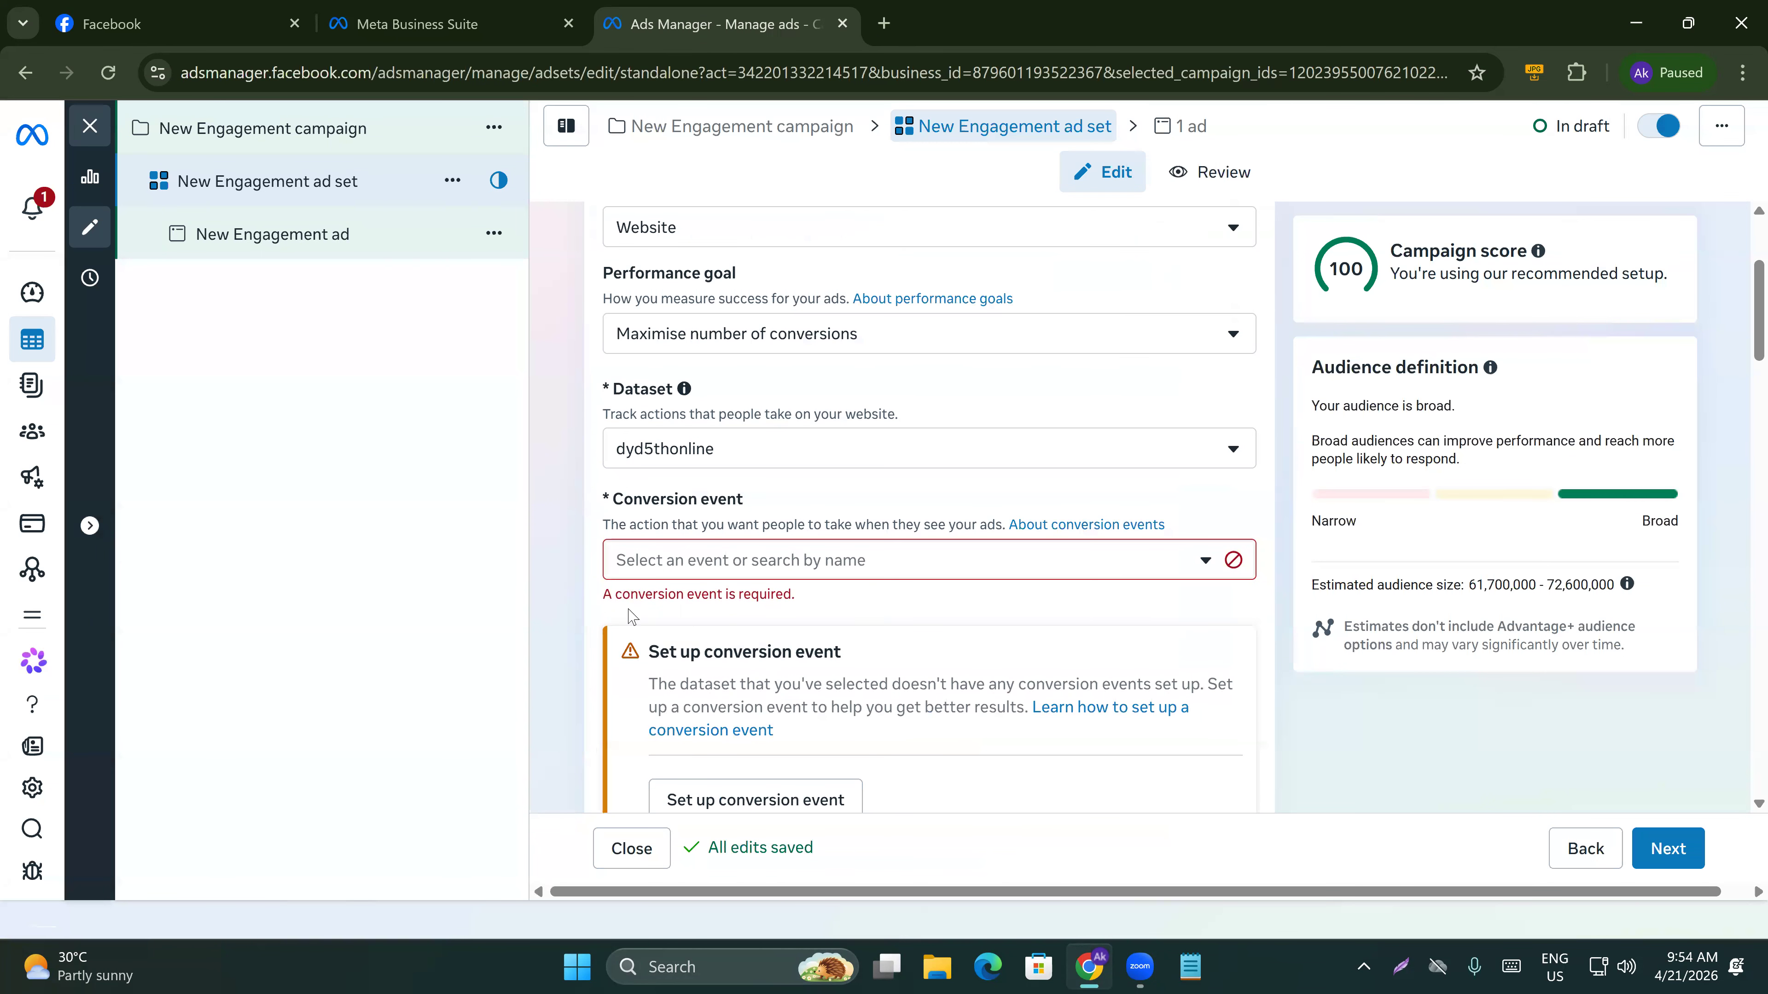
pyautogui.click(688, 450)
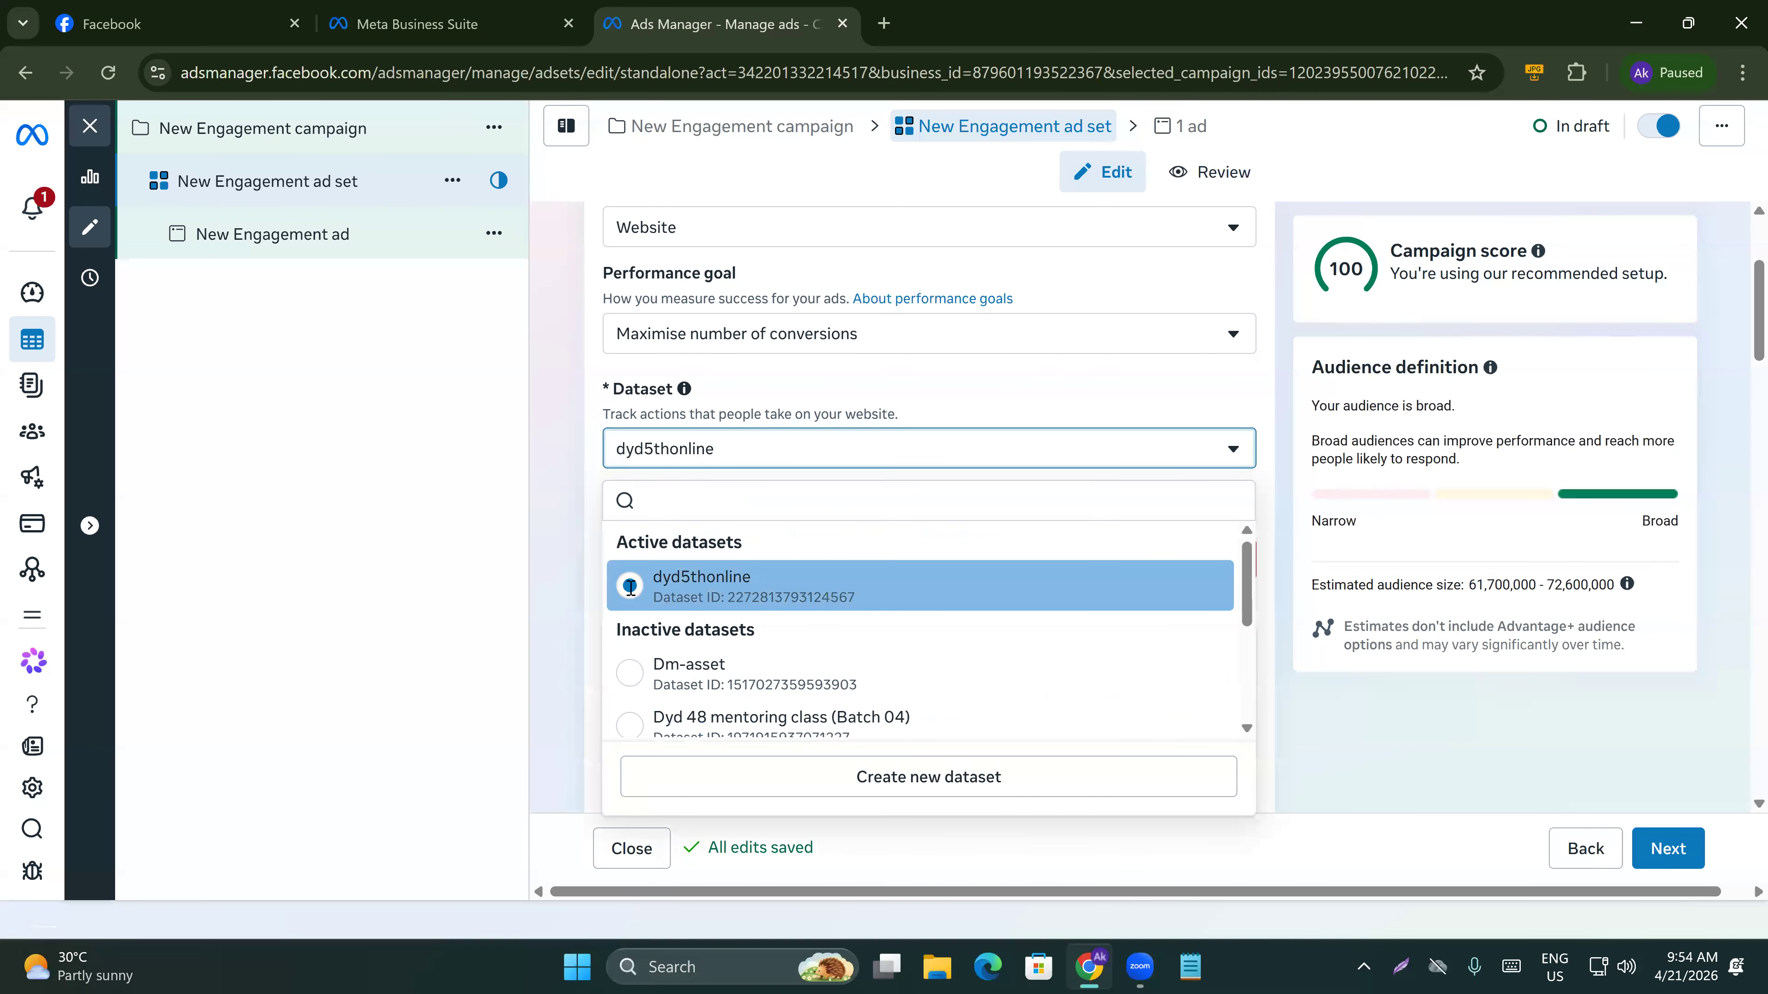
pyautogui.click(629, 587)
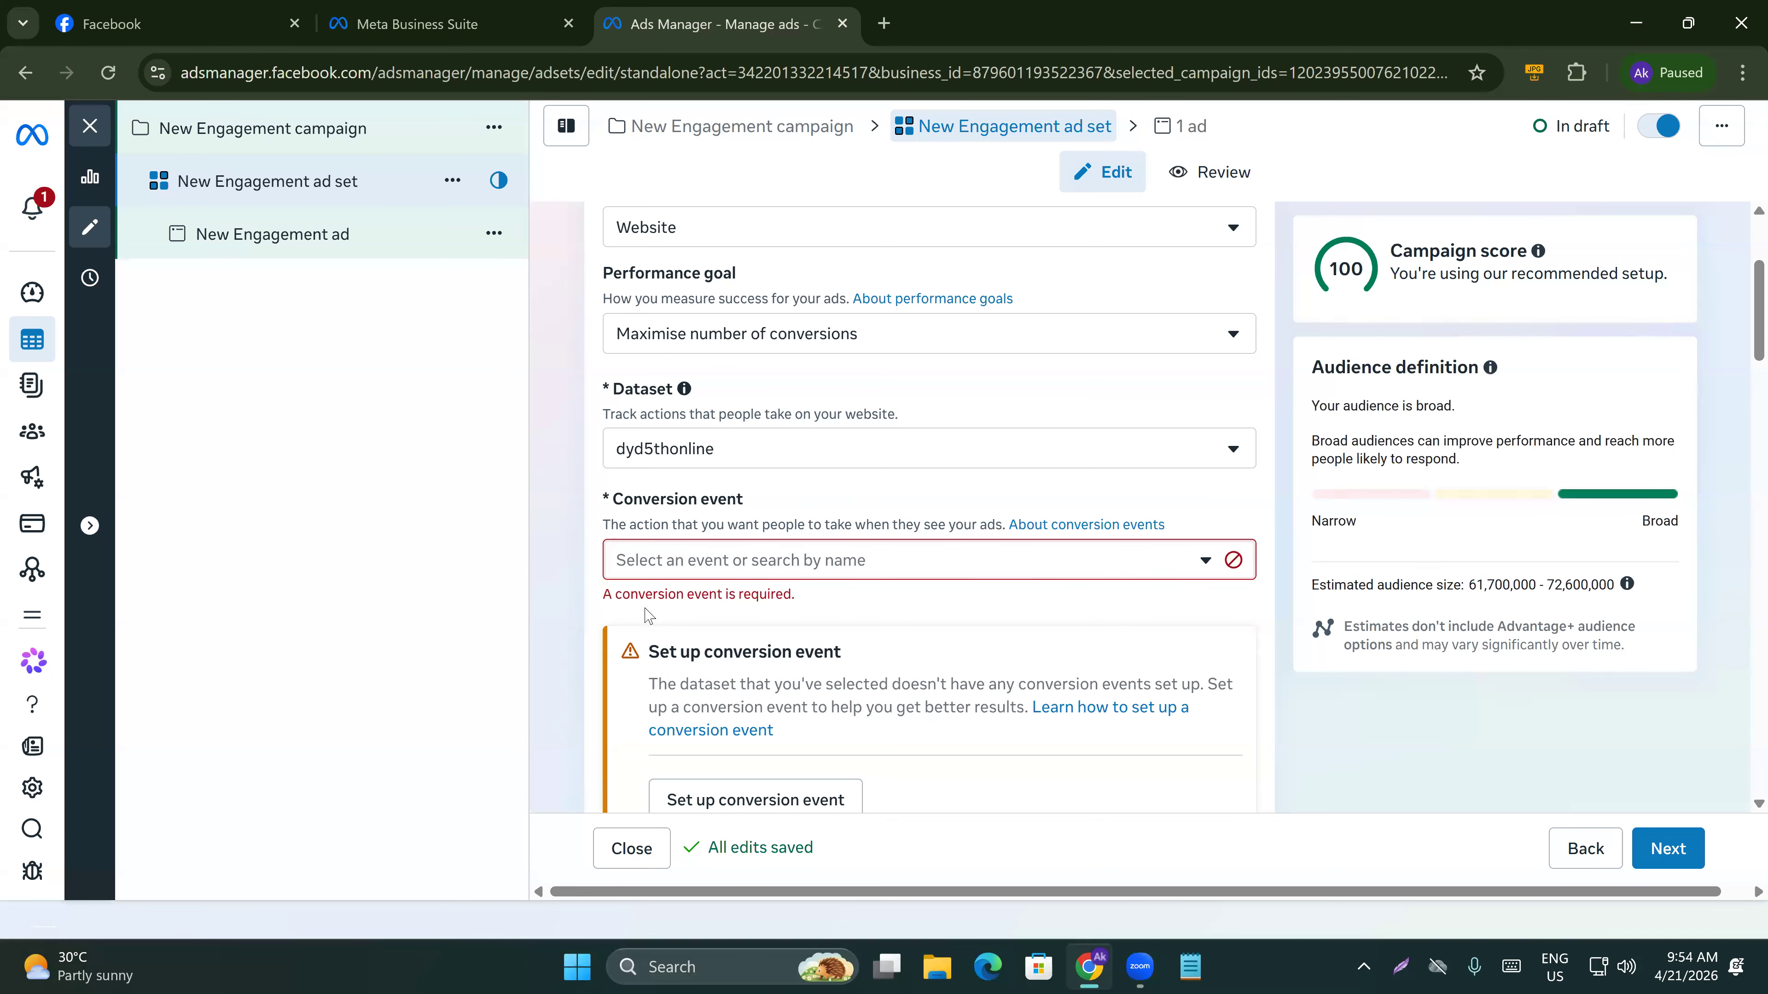
# Open the attribution model options and leave Standard selected.
pyautogui.scroll(-5, 624, 584)
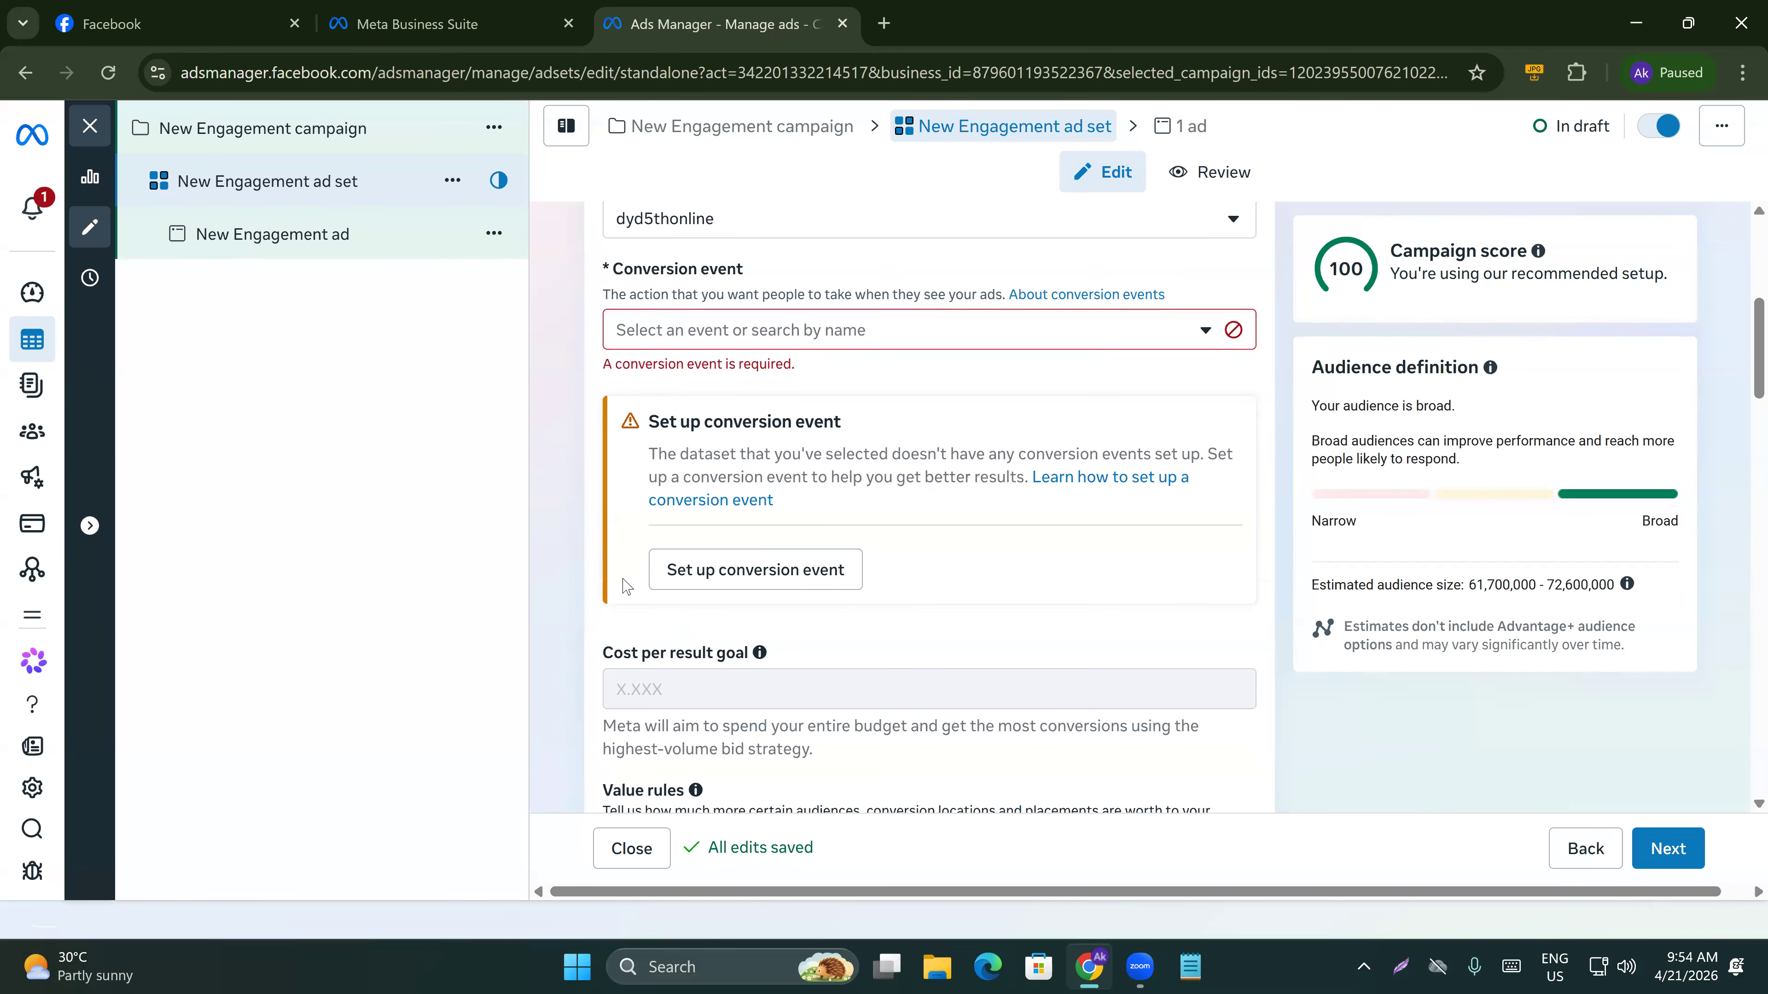
pyautogui.scroll(-6, 624, 584)
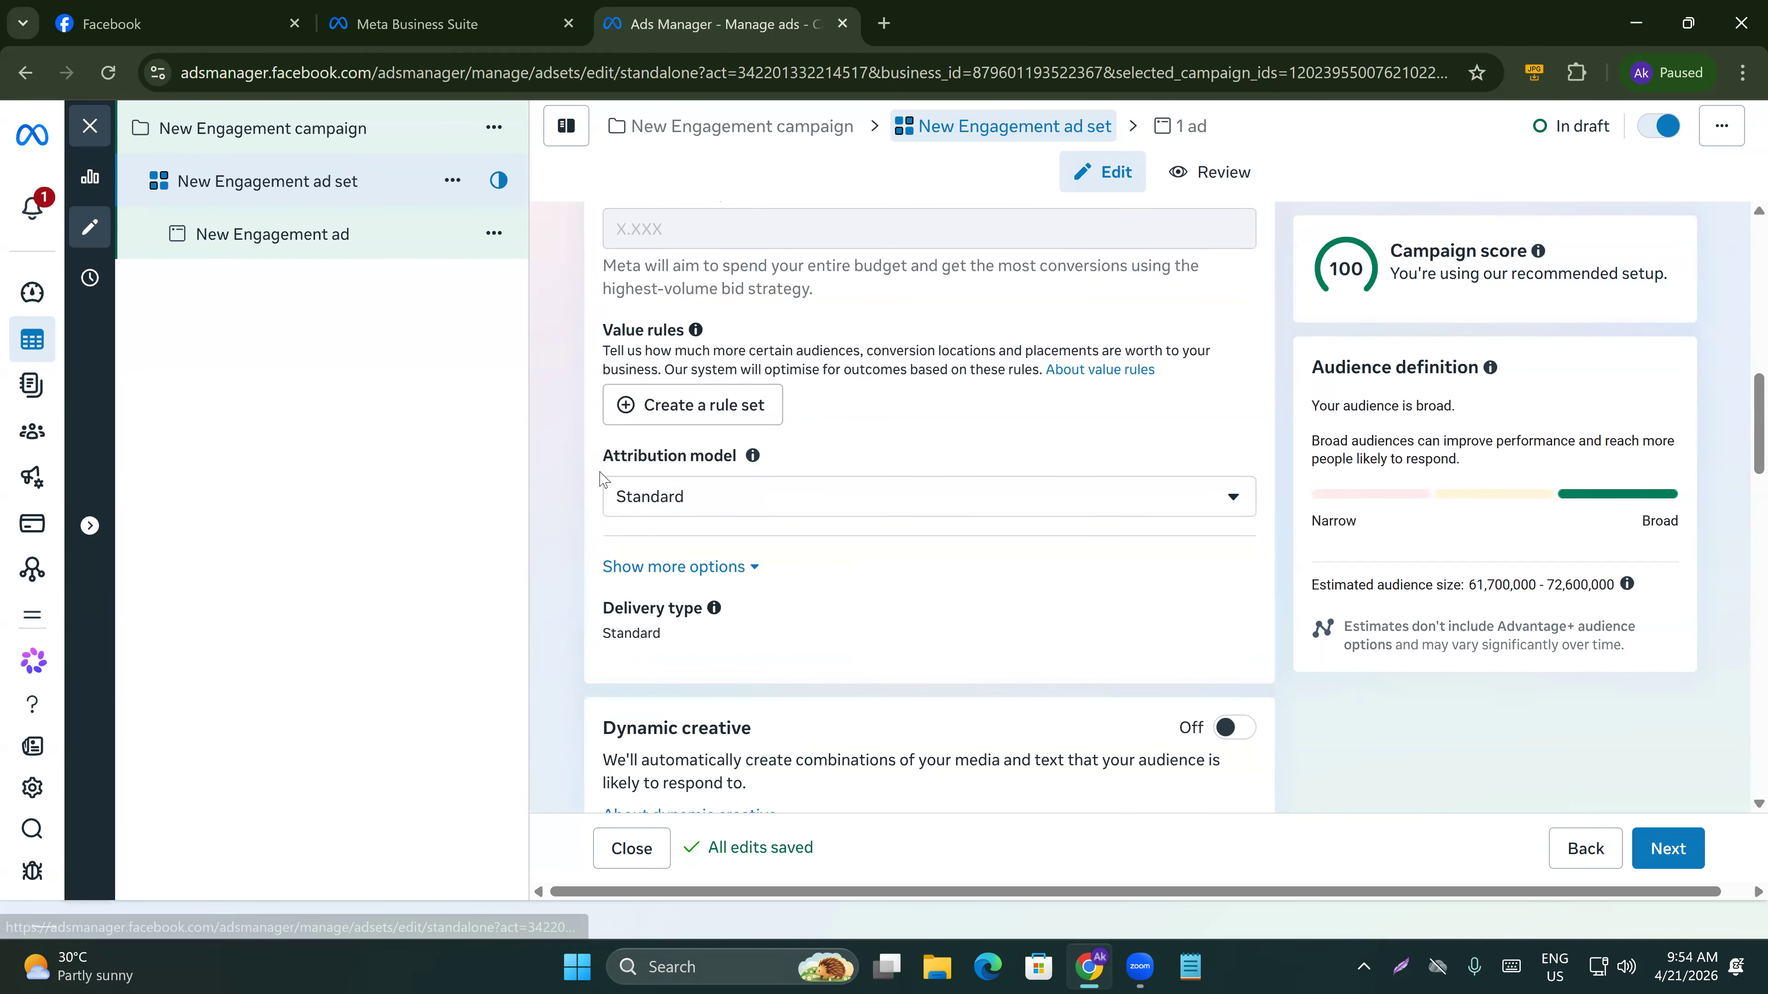
pyautogui.click(832, 495)
pyautogui.click(563, 555)
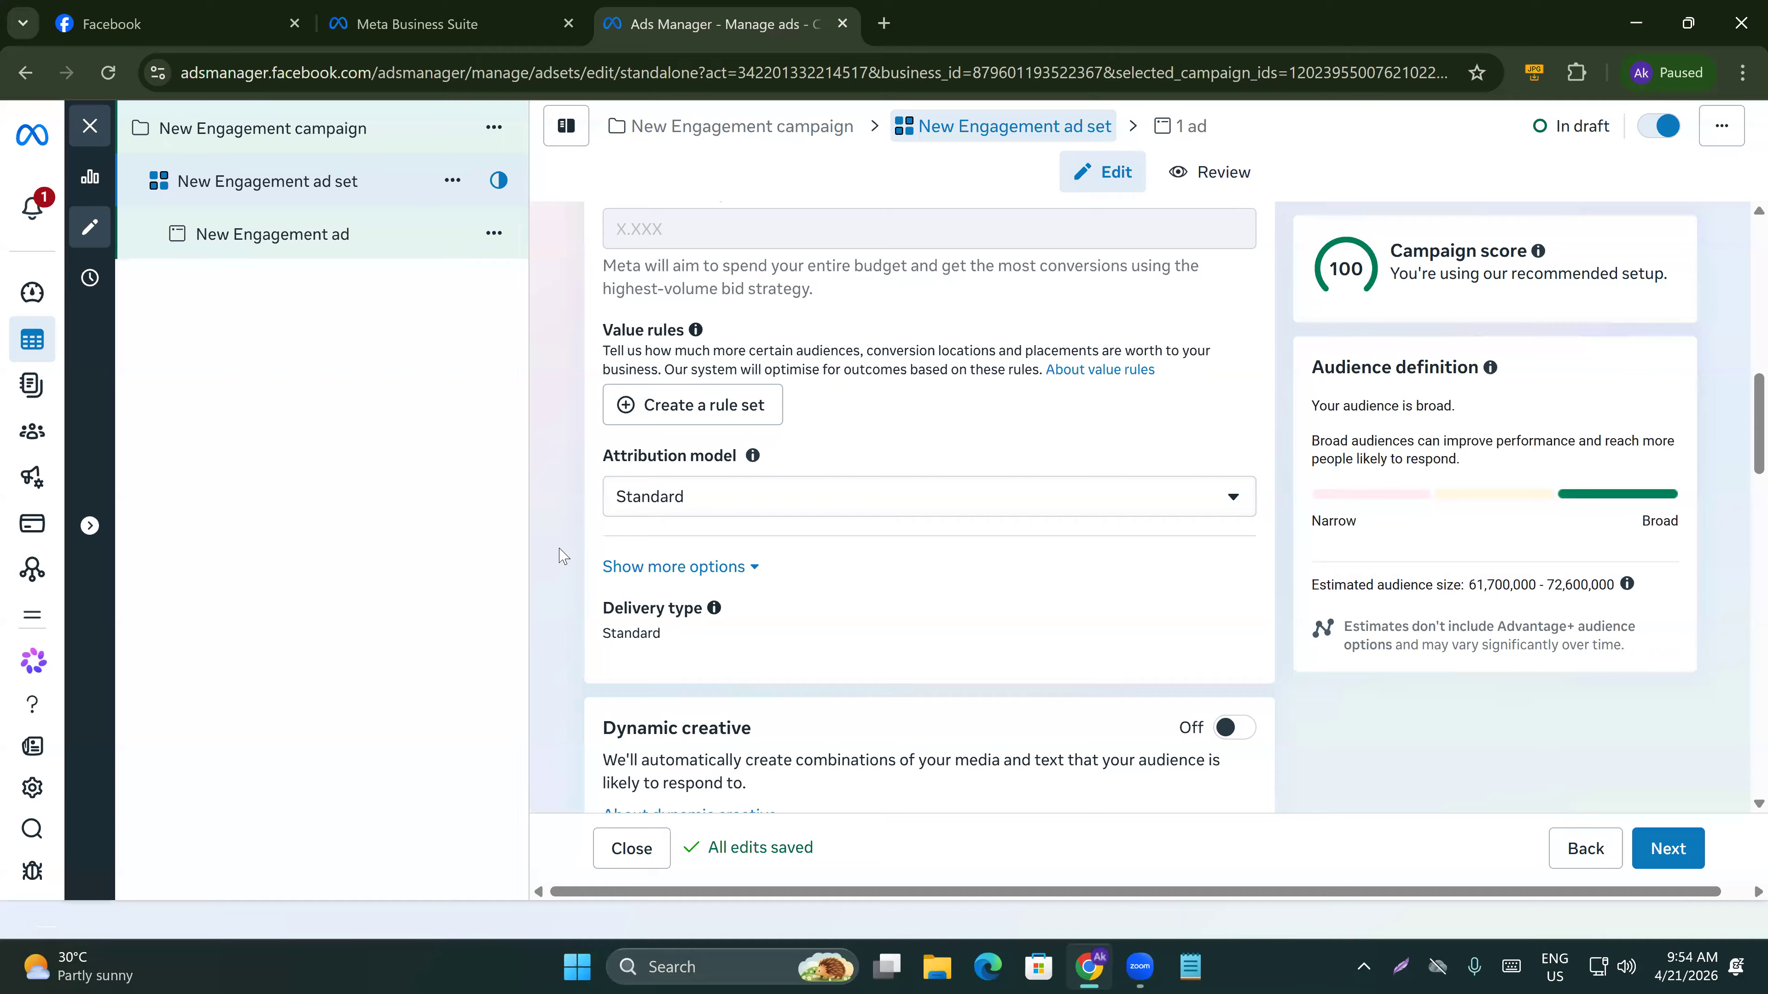
# Turn on Dynamic creative for the ad set.
pyautogui.scroll(-3, 696, 563)
pyautogui.scroll(-1, 1247, 536)
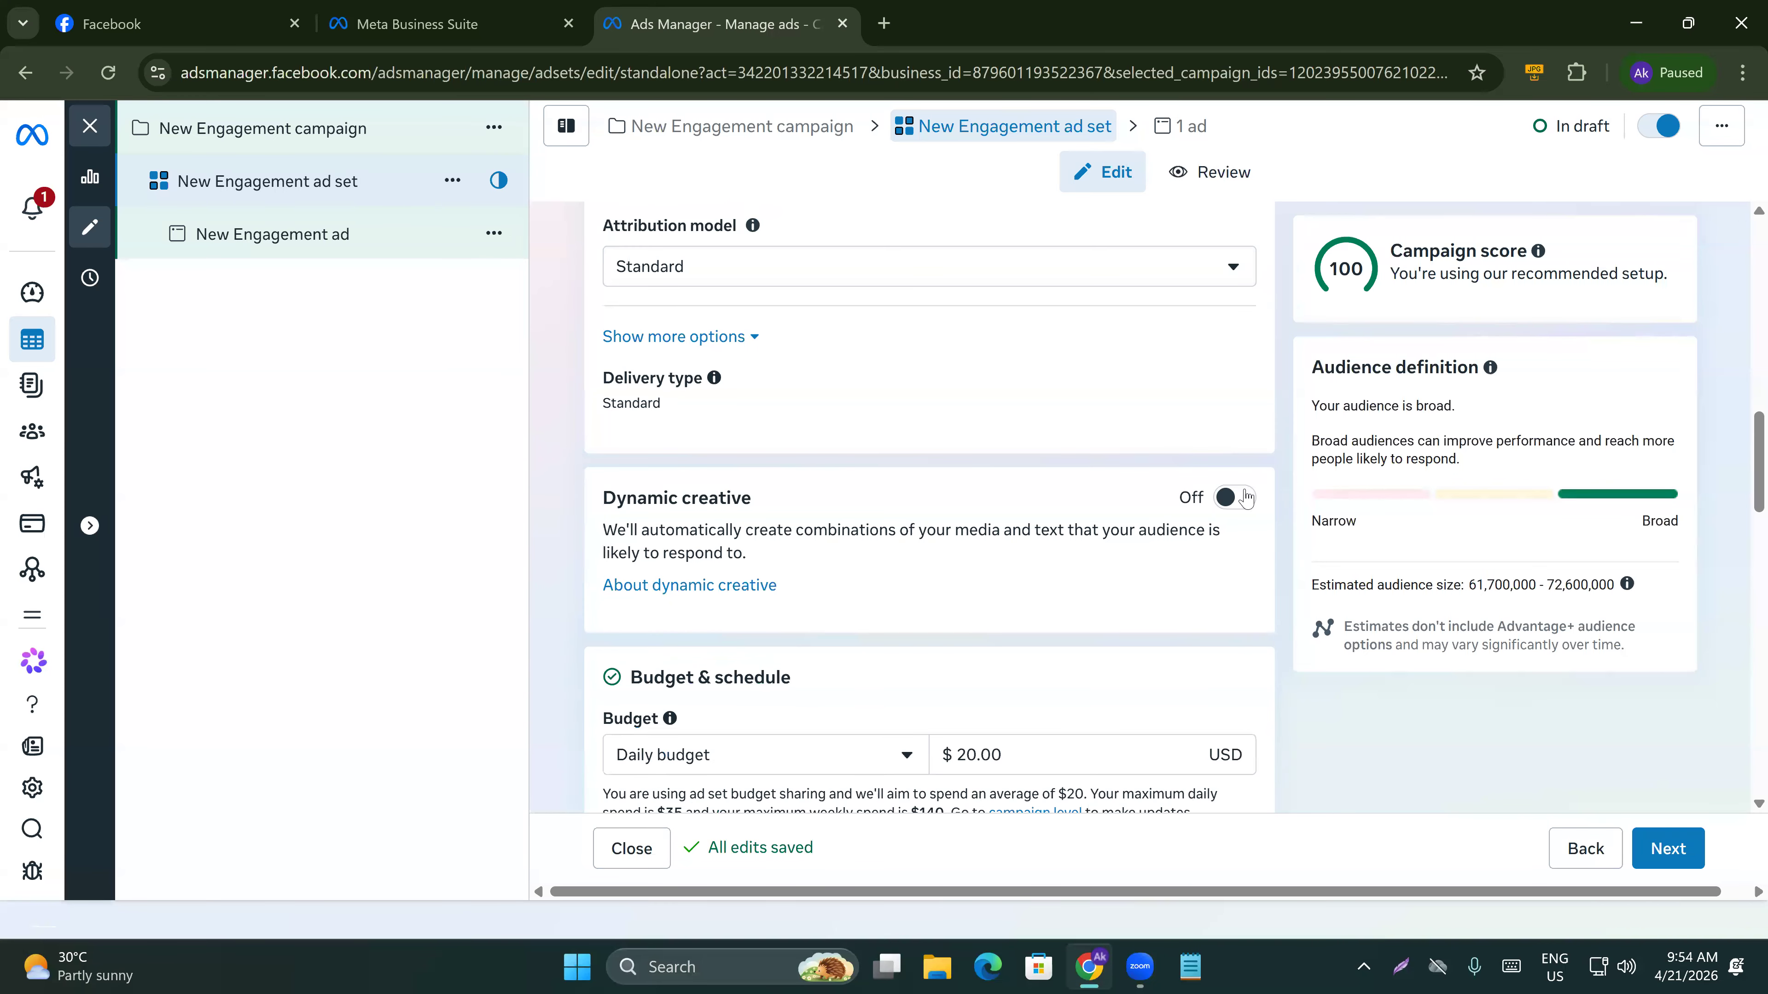
pyautogui.click(1247, 496)
pyautogui.click(1128, 554)
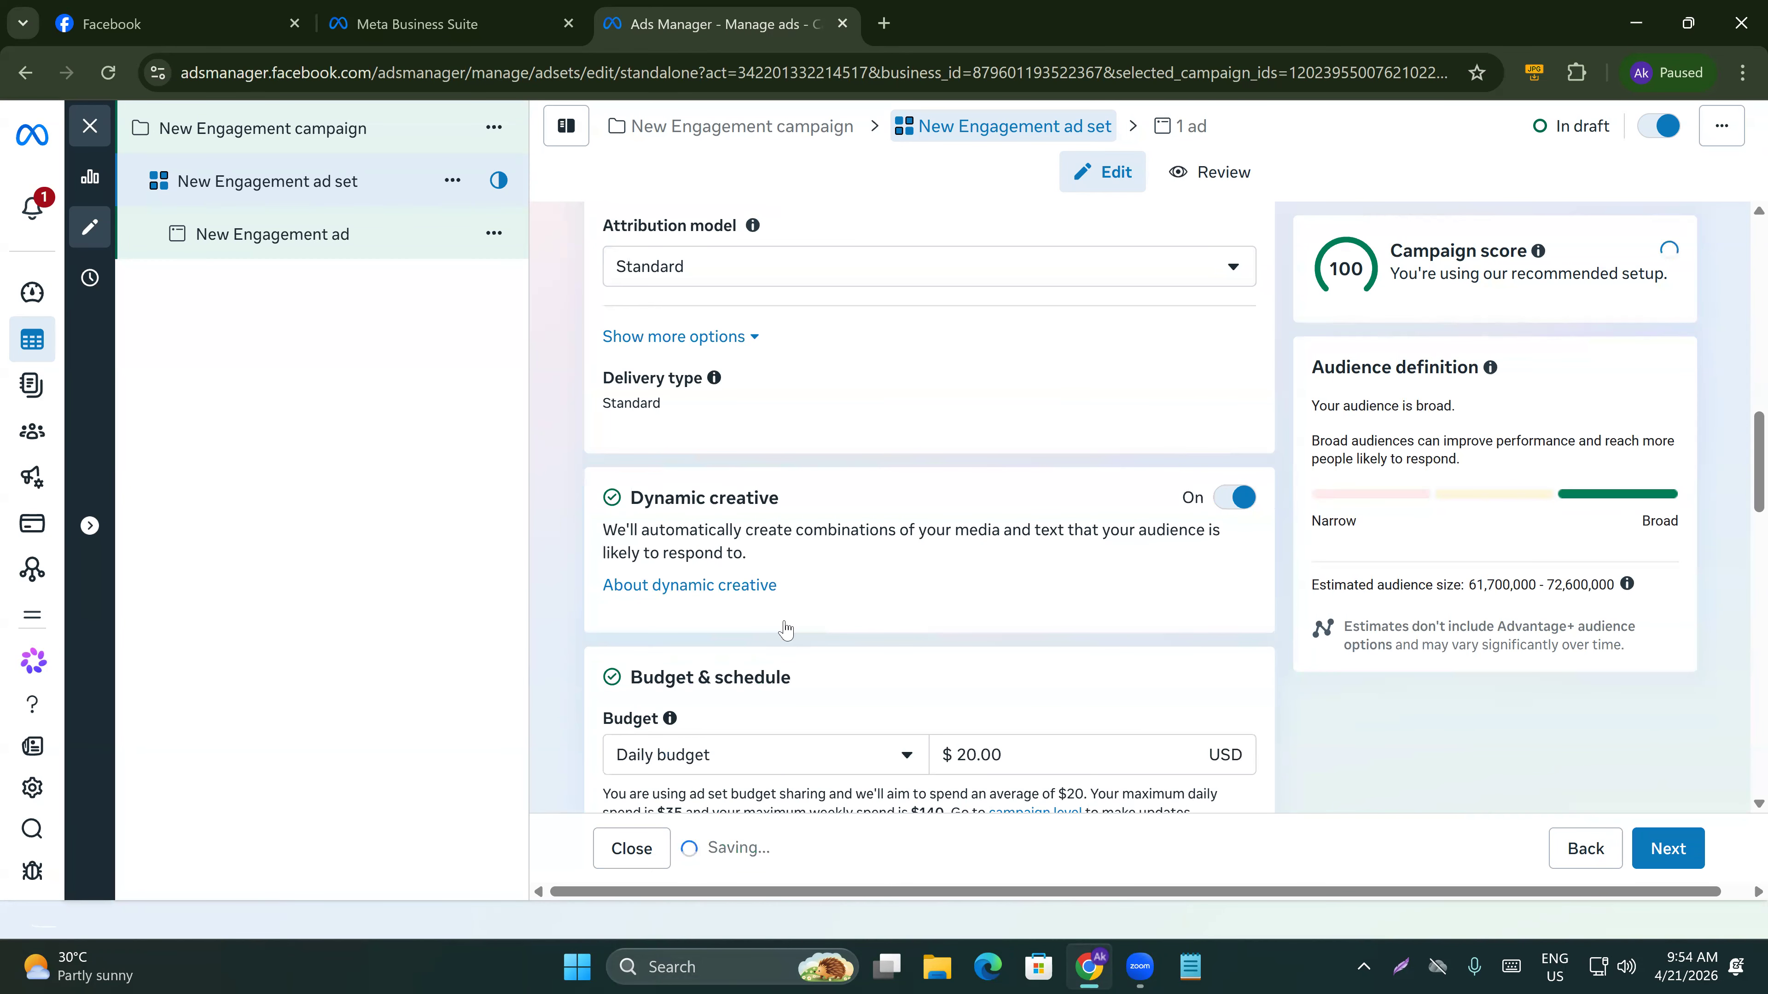
# Scroll through the budget, schedule, audience and ad transparency sections of the ad set.
pyautogui.scroll(-3, 709, 785)
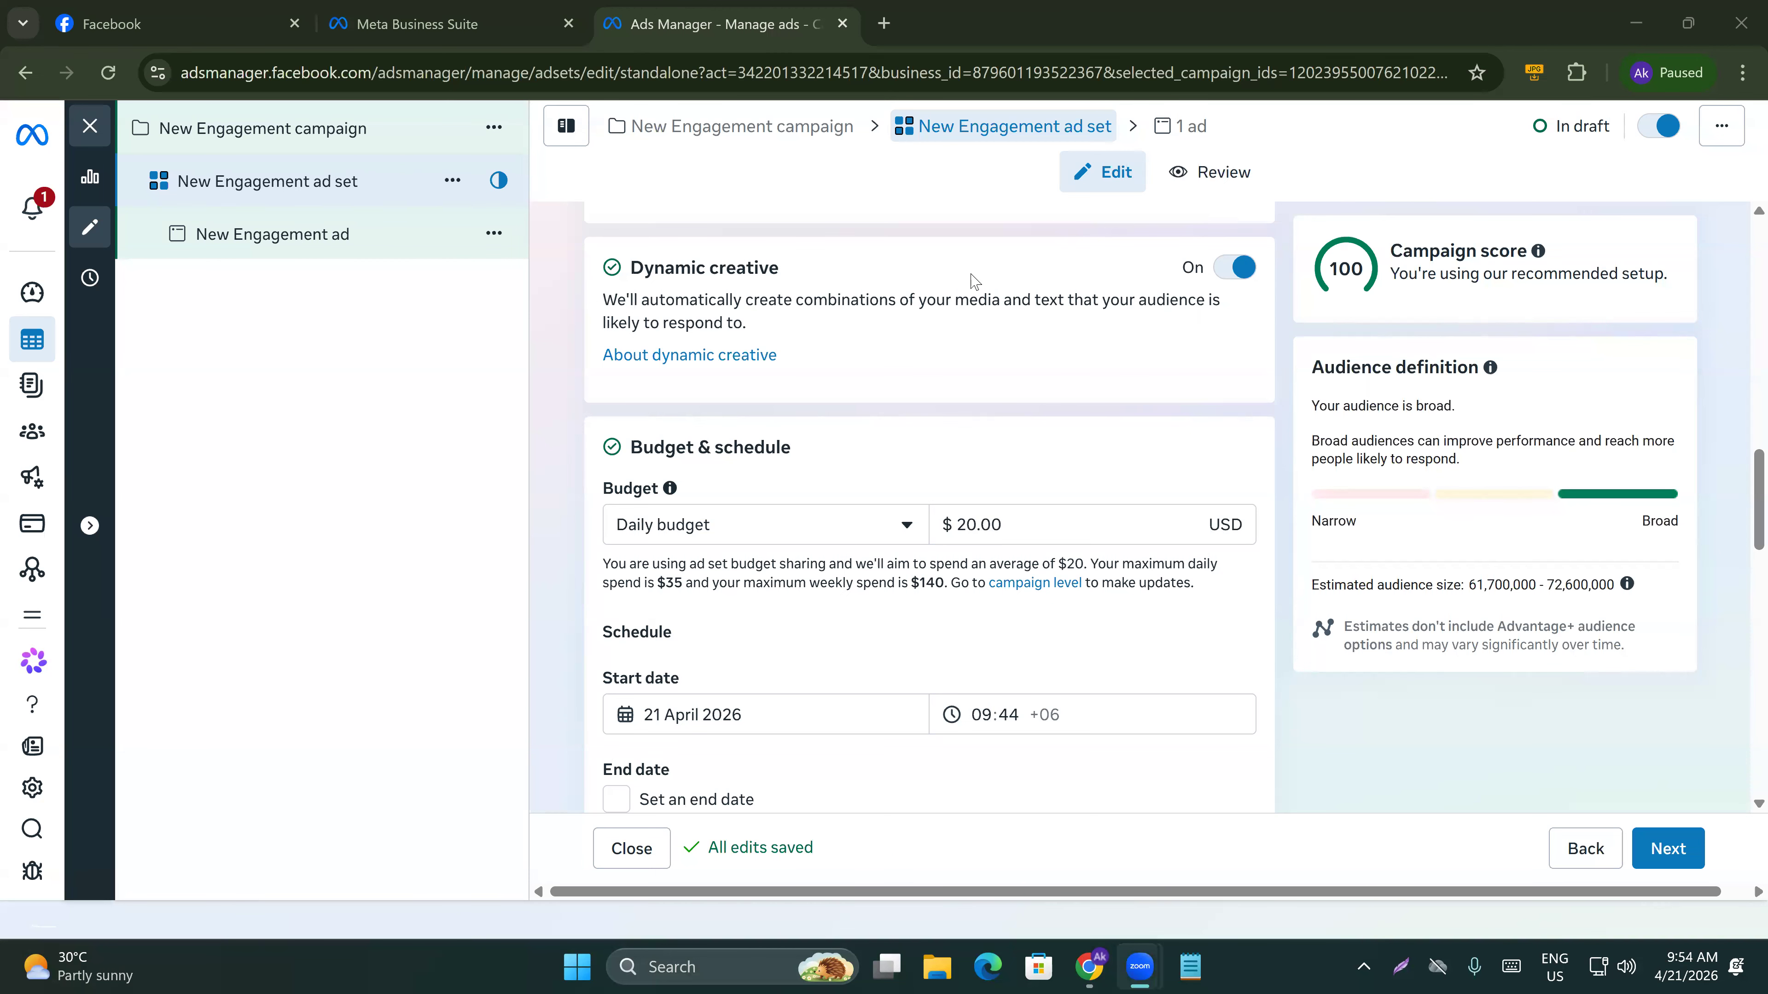
pyautogui.scroll(-1, 585, 569)
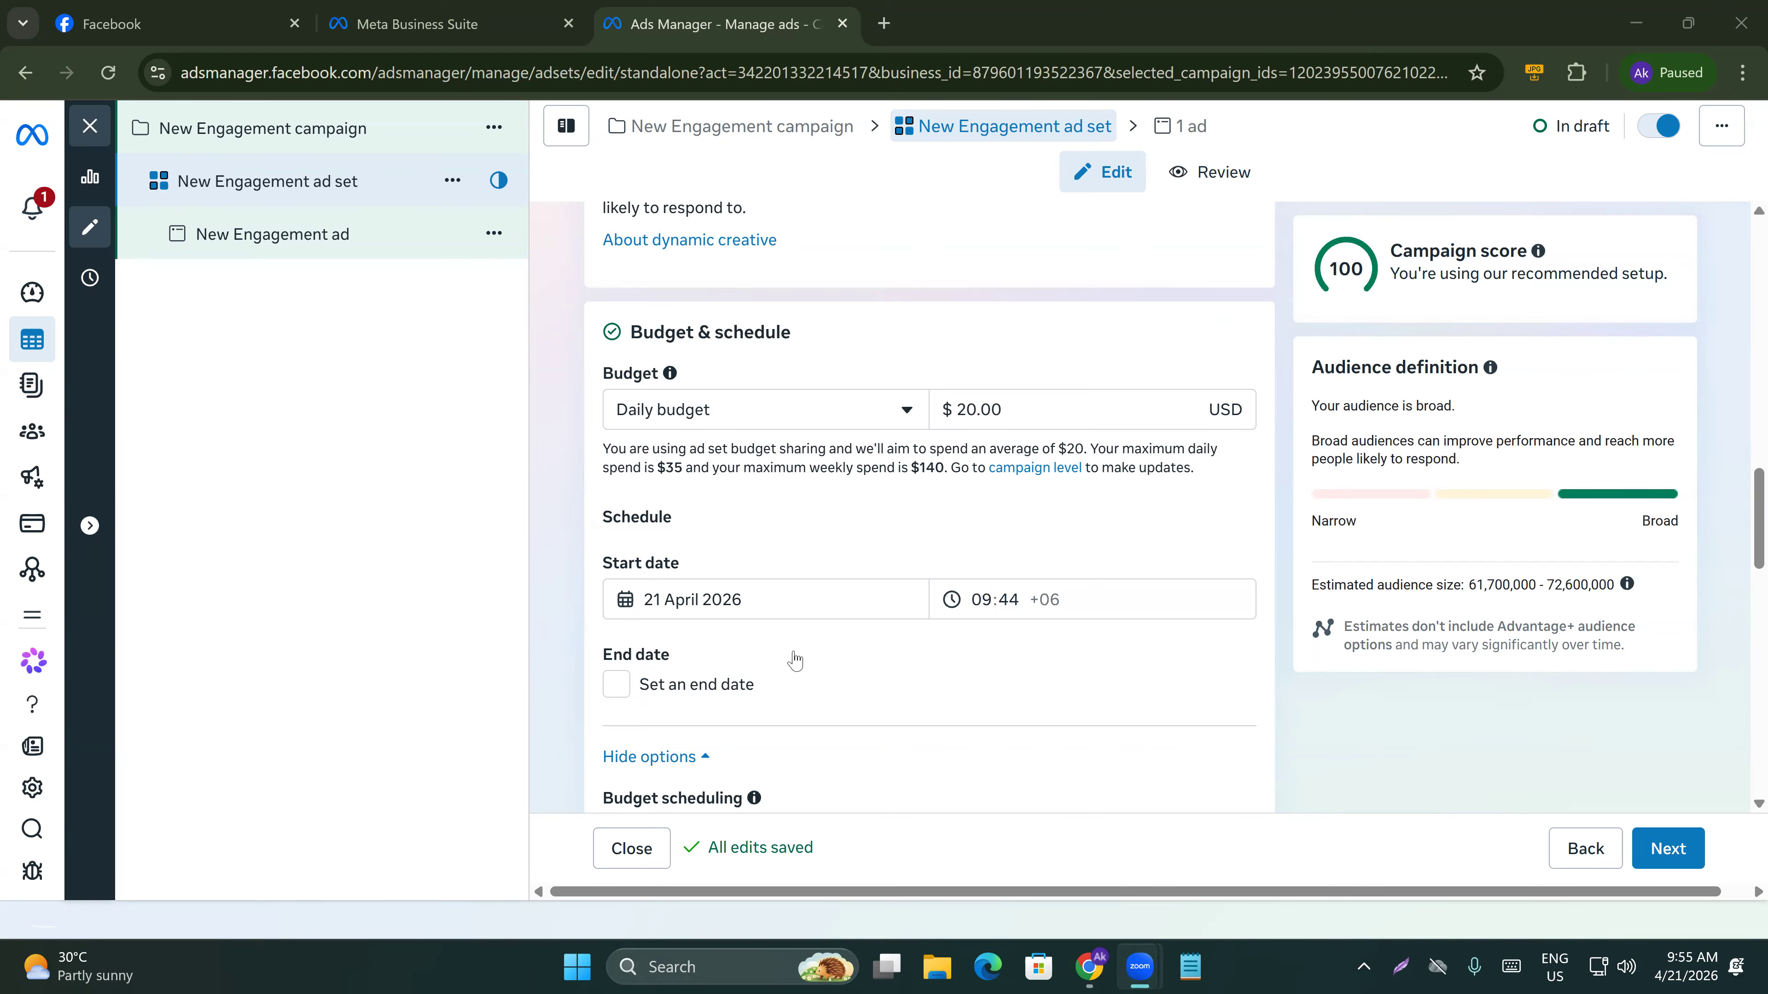
pyautogui.scroll(-3, 794, 652)
pyautogui.scroll(-6, 794, 652)
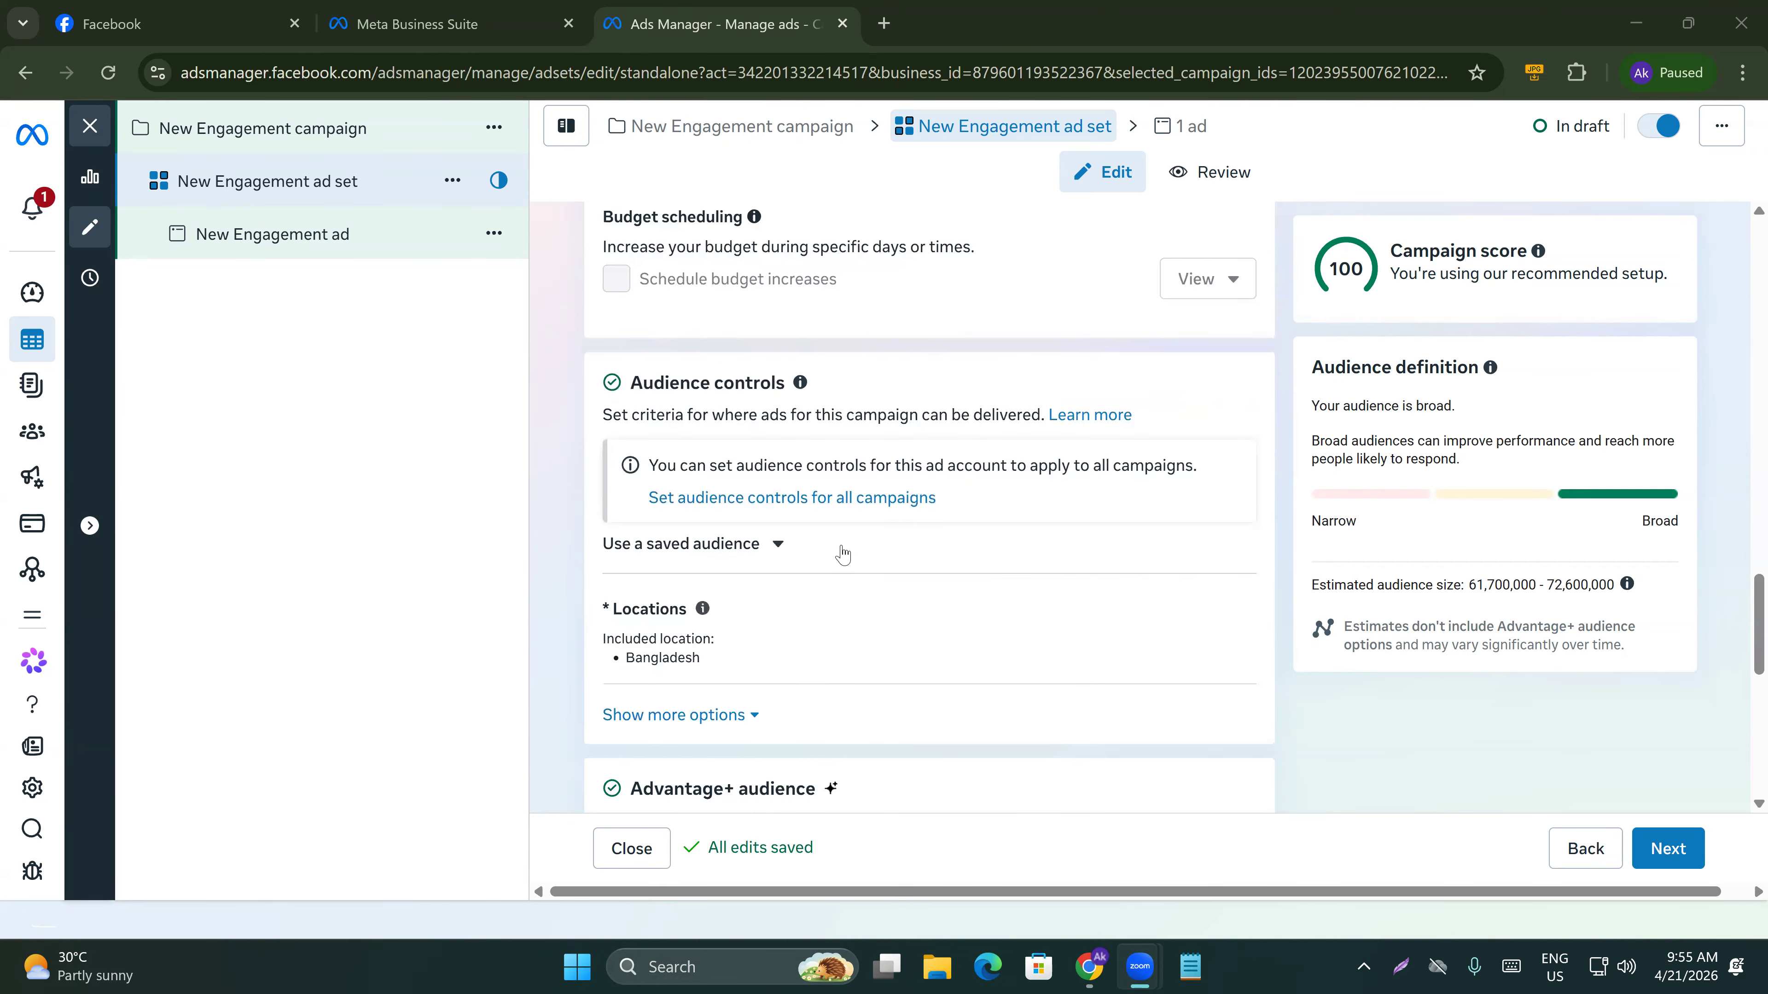
pyautogui.scroll(-5, 745, 667)
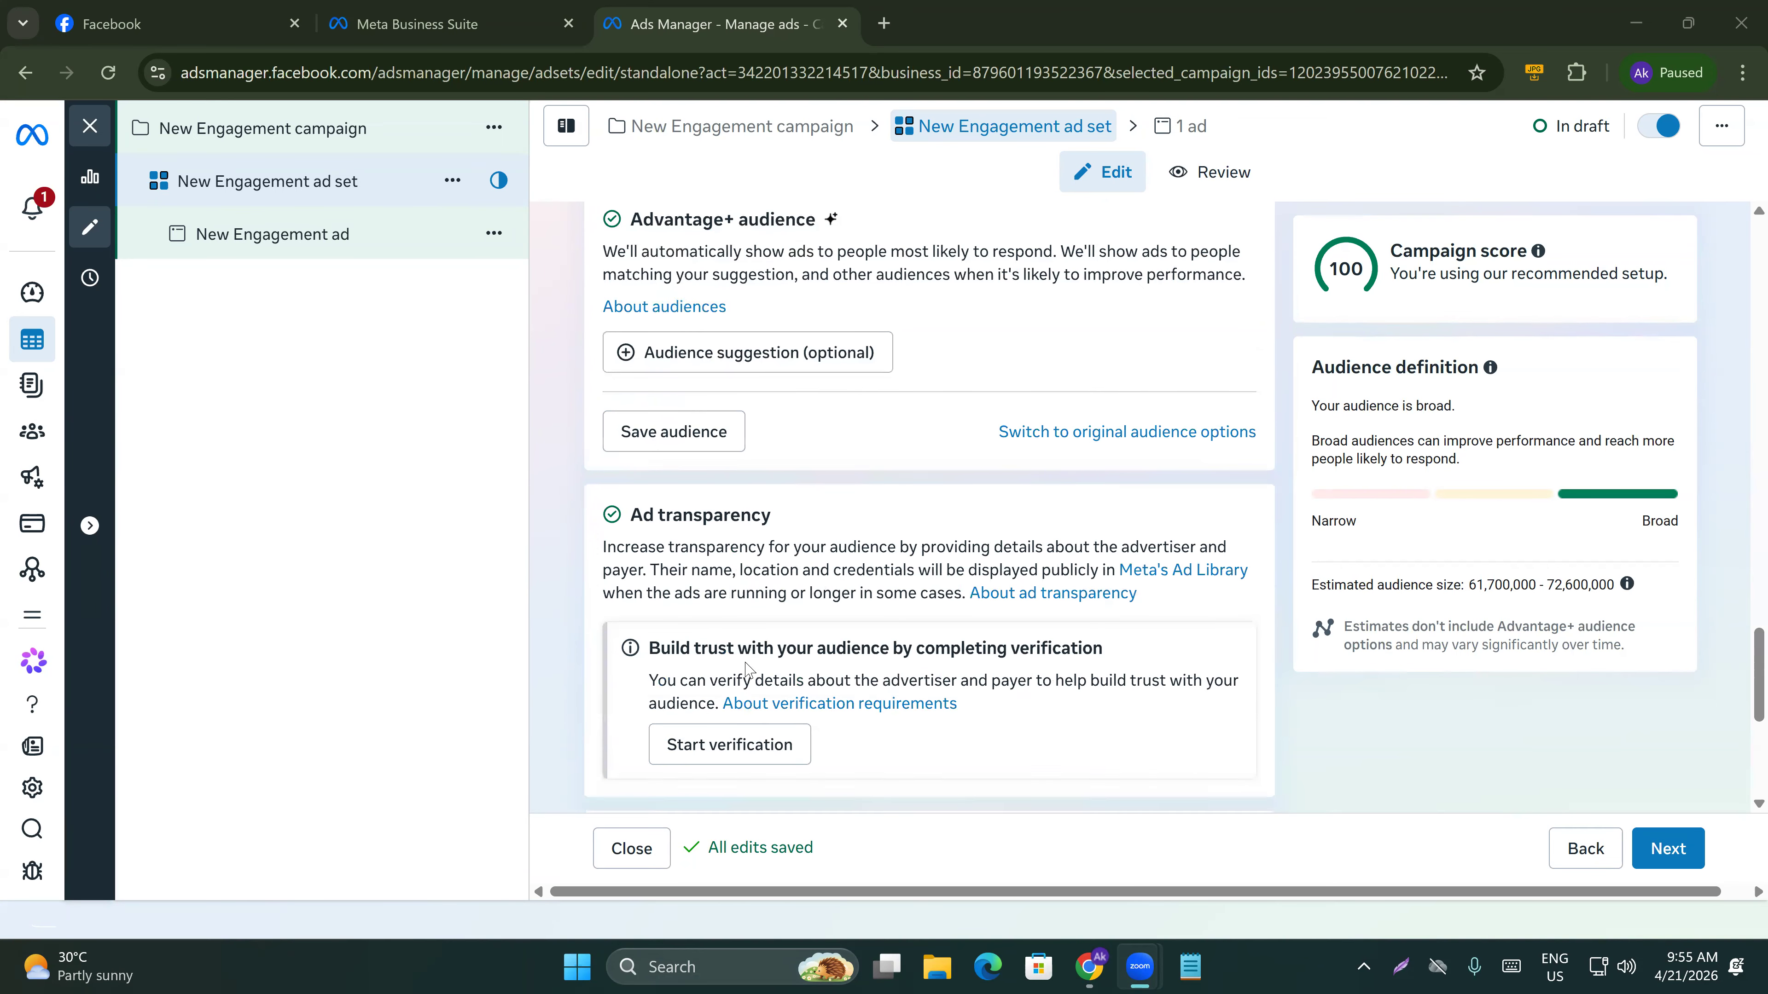
pyautogui.scroll(1, 1035, 580)
# Switch to the original audience options, choosing to further limit the reach of your ads.
pyautogui.click(1107, 560)
pyautogui.click(587, 584)
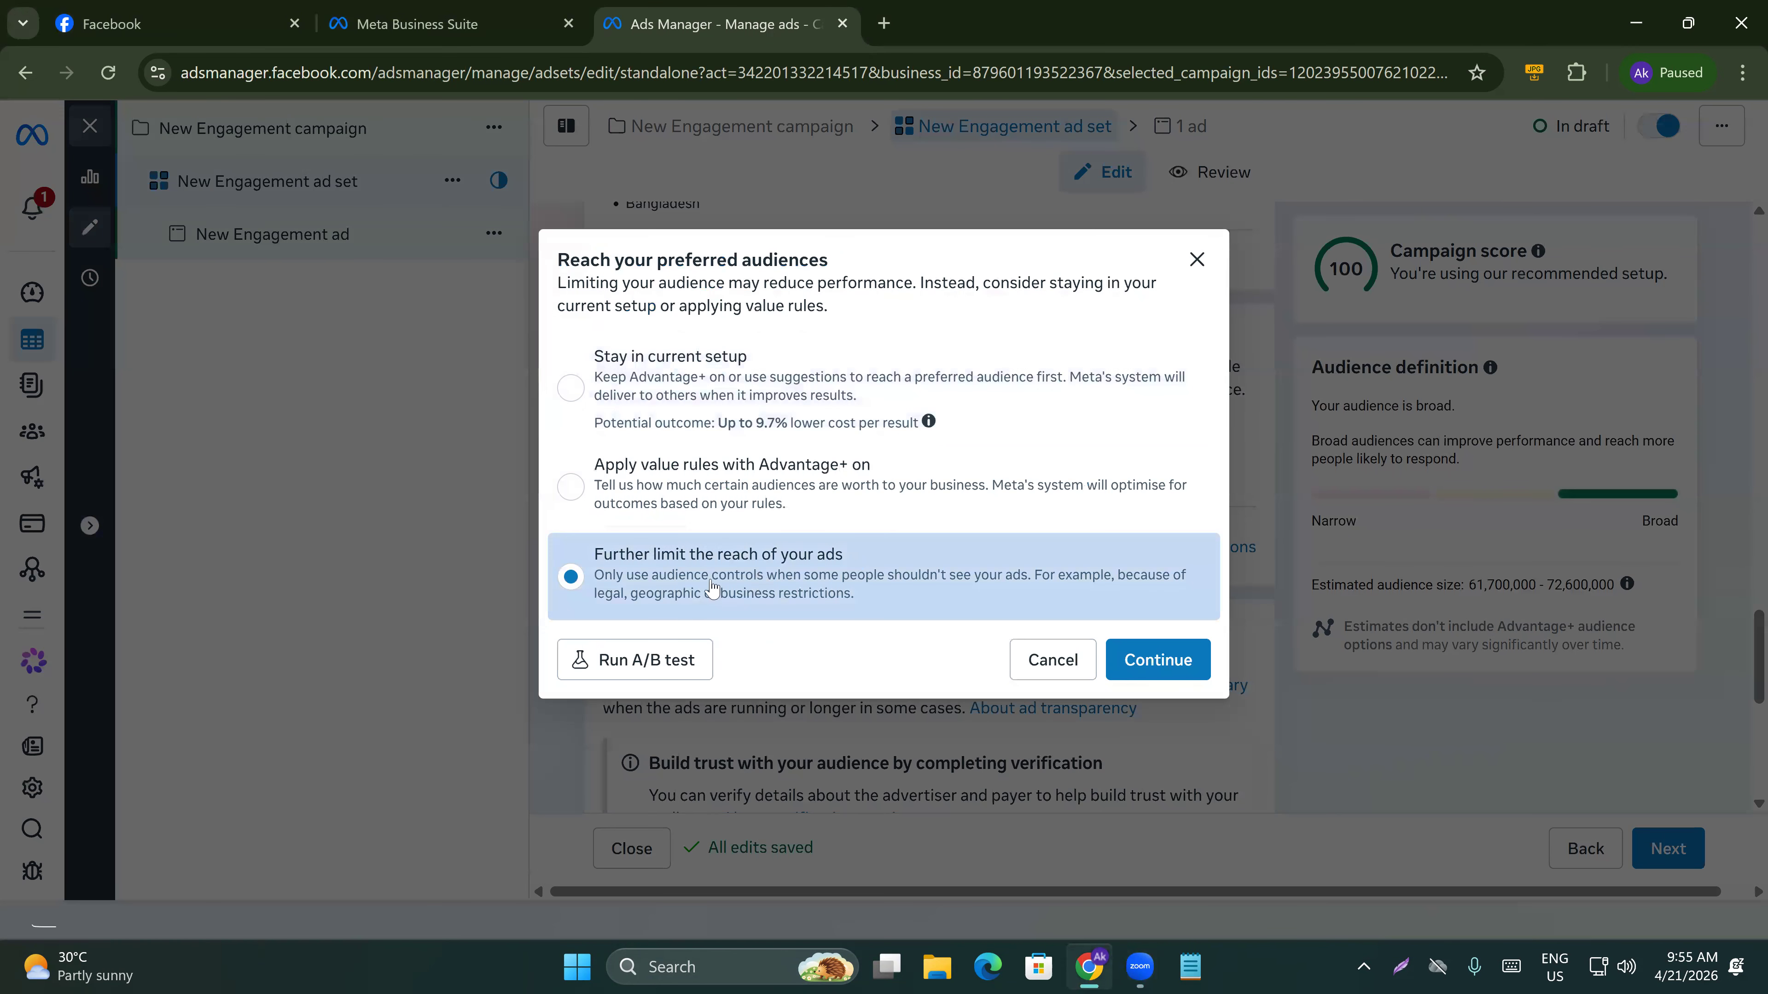
pyautogui.click(1171, 662)
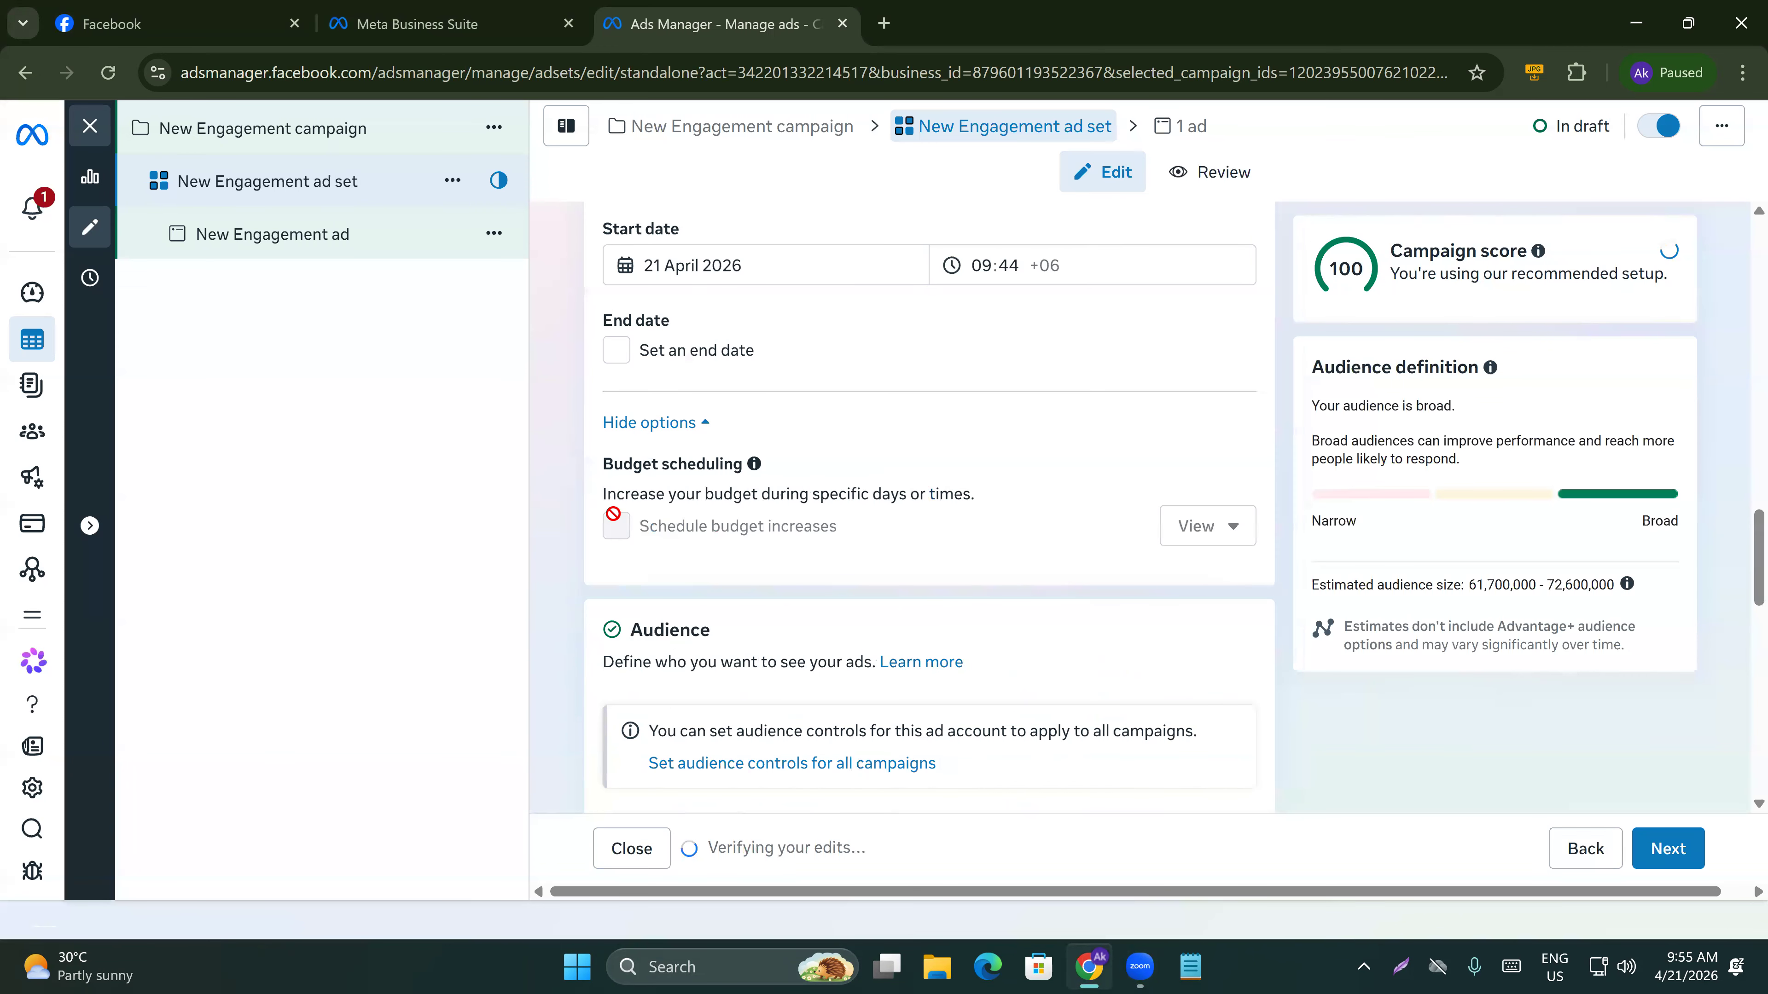
# Review the audience options for custom audiences, locations, age, gender and languages.
pyautogui.scroll(-3, 717, 599)
pyautogui.scroll(-8, 719, 606)
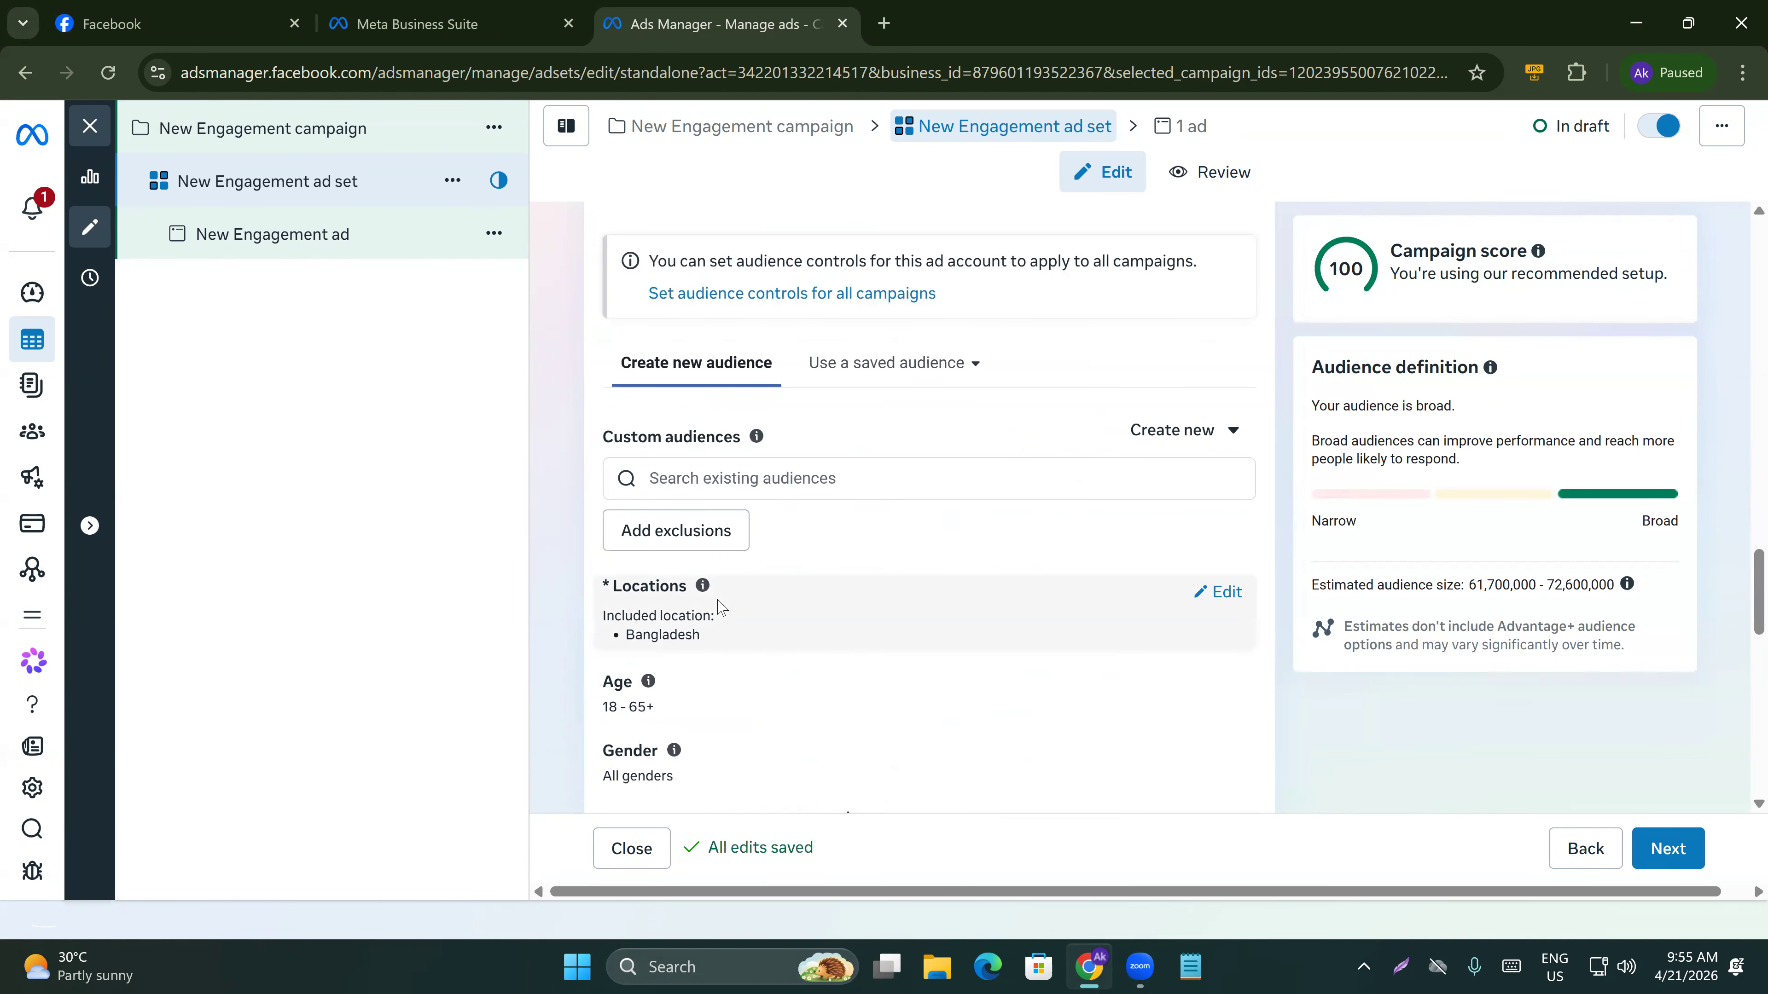
pyautogui.scroll(-5, 720, 591)
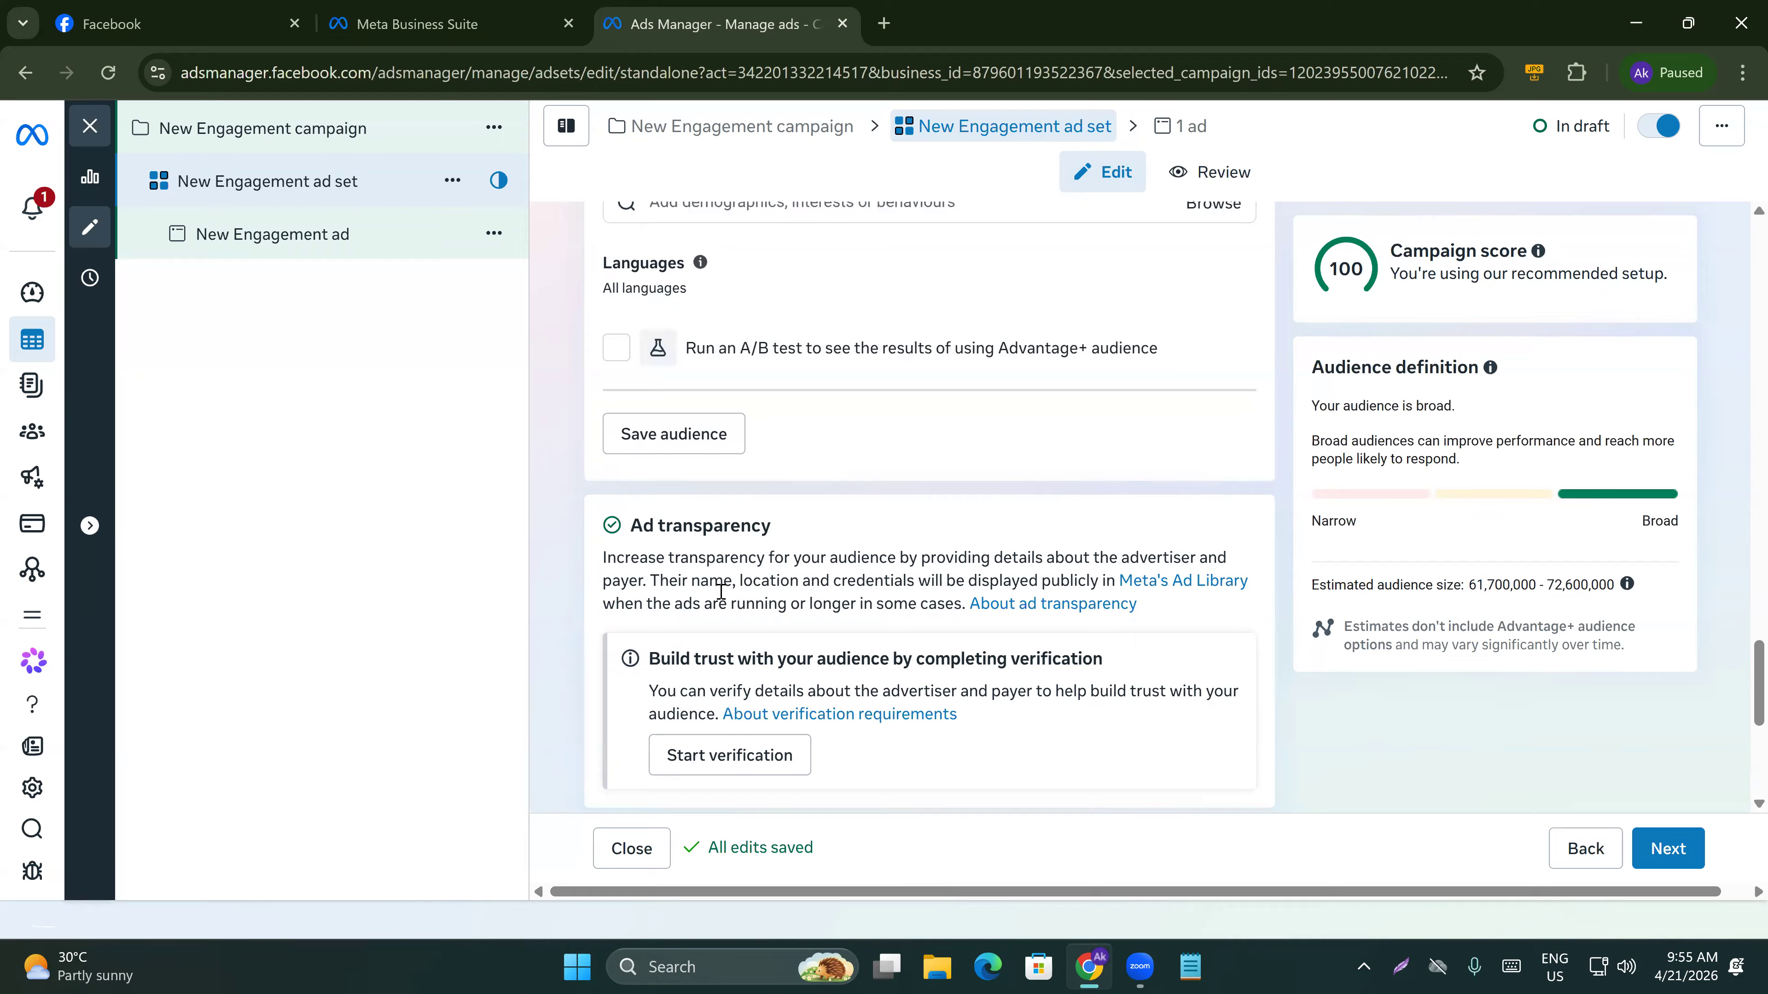
# Continue to the ad level and turn on the ad preview.
pyautogui.click(1671, 848)
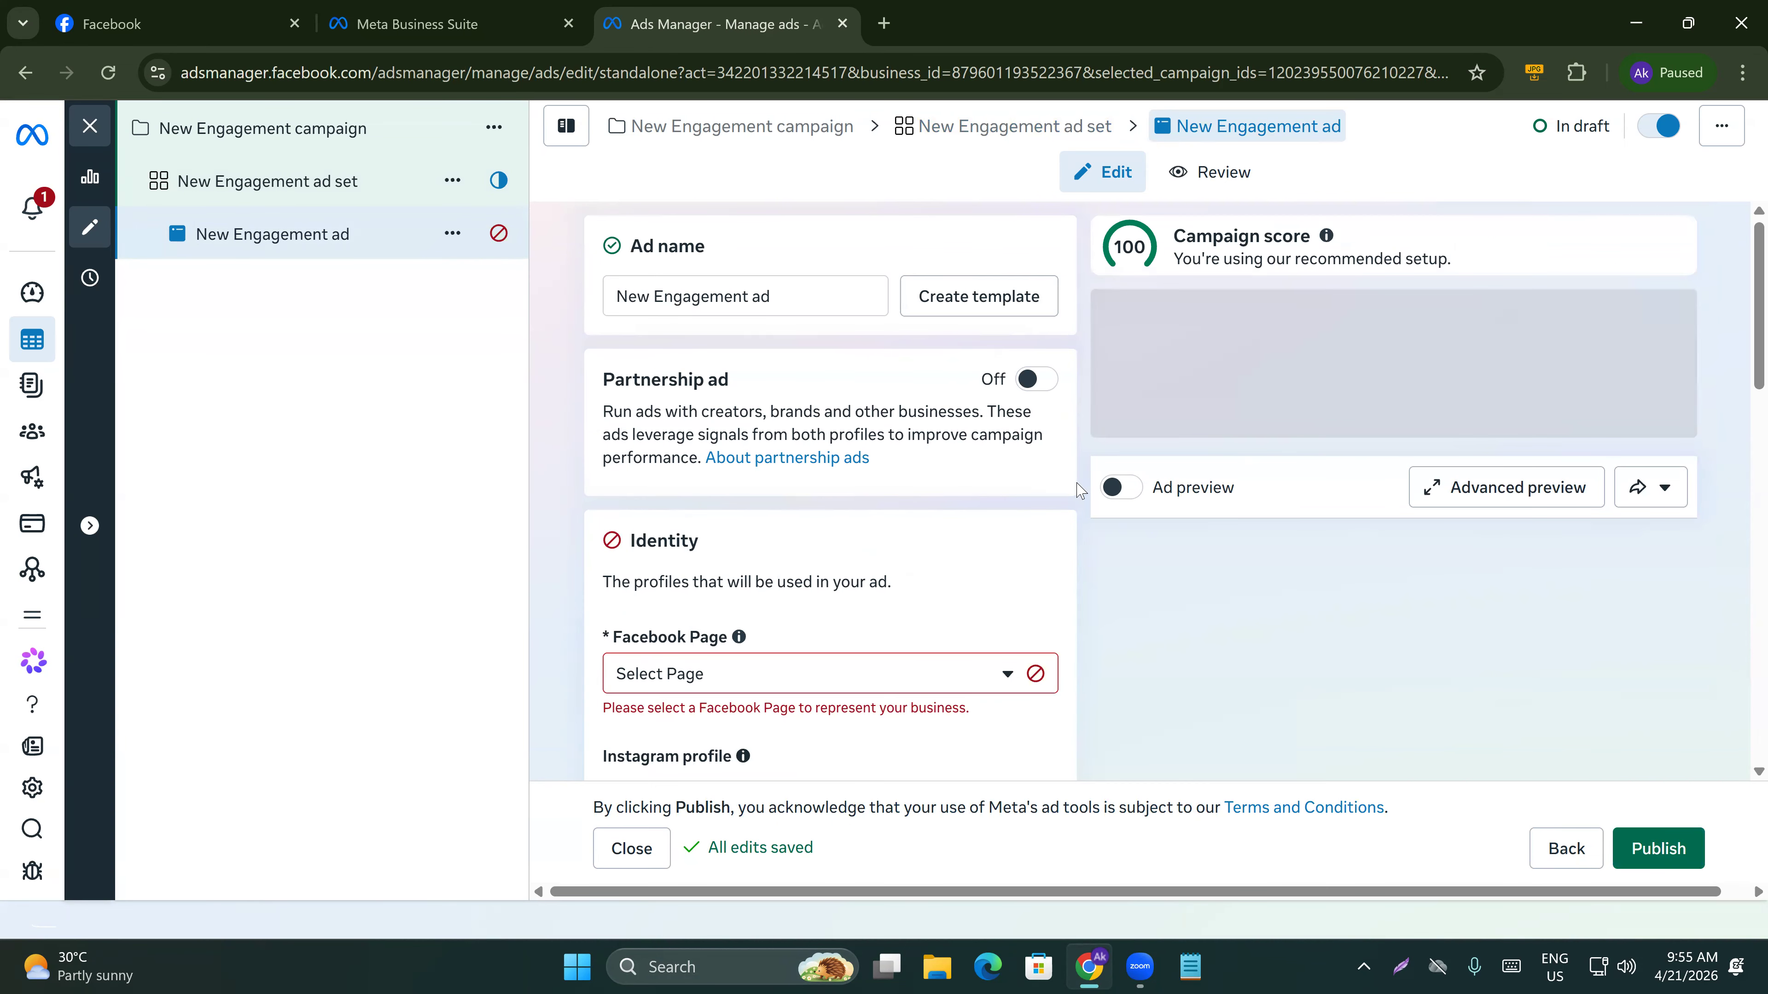
pyautogui.scroll(-1, 1150, 597)
pyautogui.scroll(-5, 1188, 612)
pyautogui.click(1122, 766)
pyautogui.scroll(-1, 1511, 598)
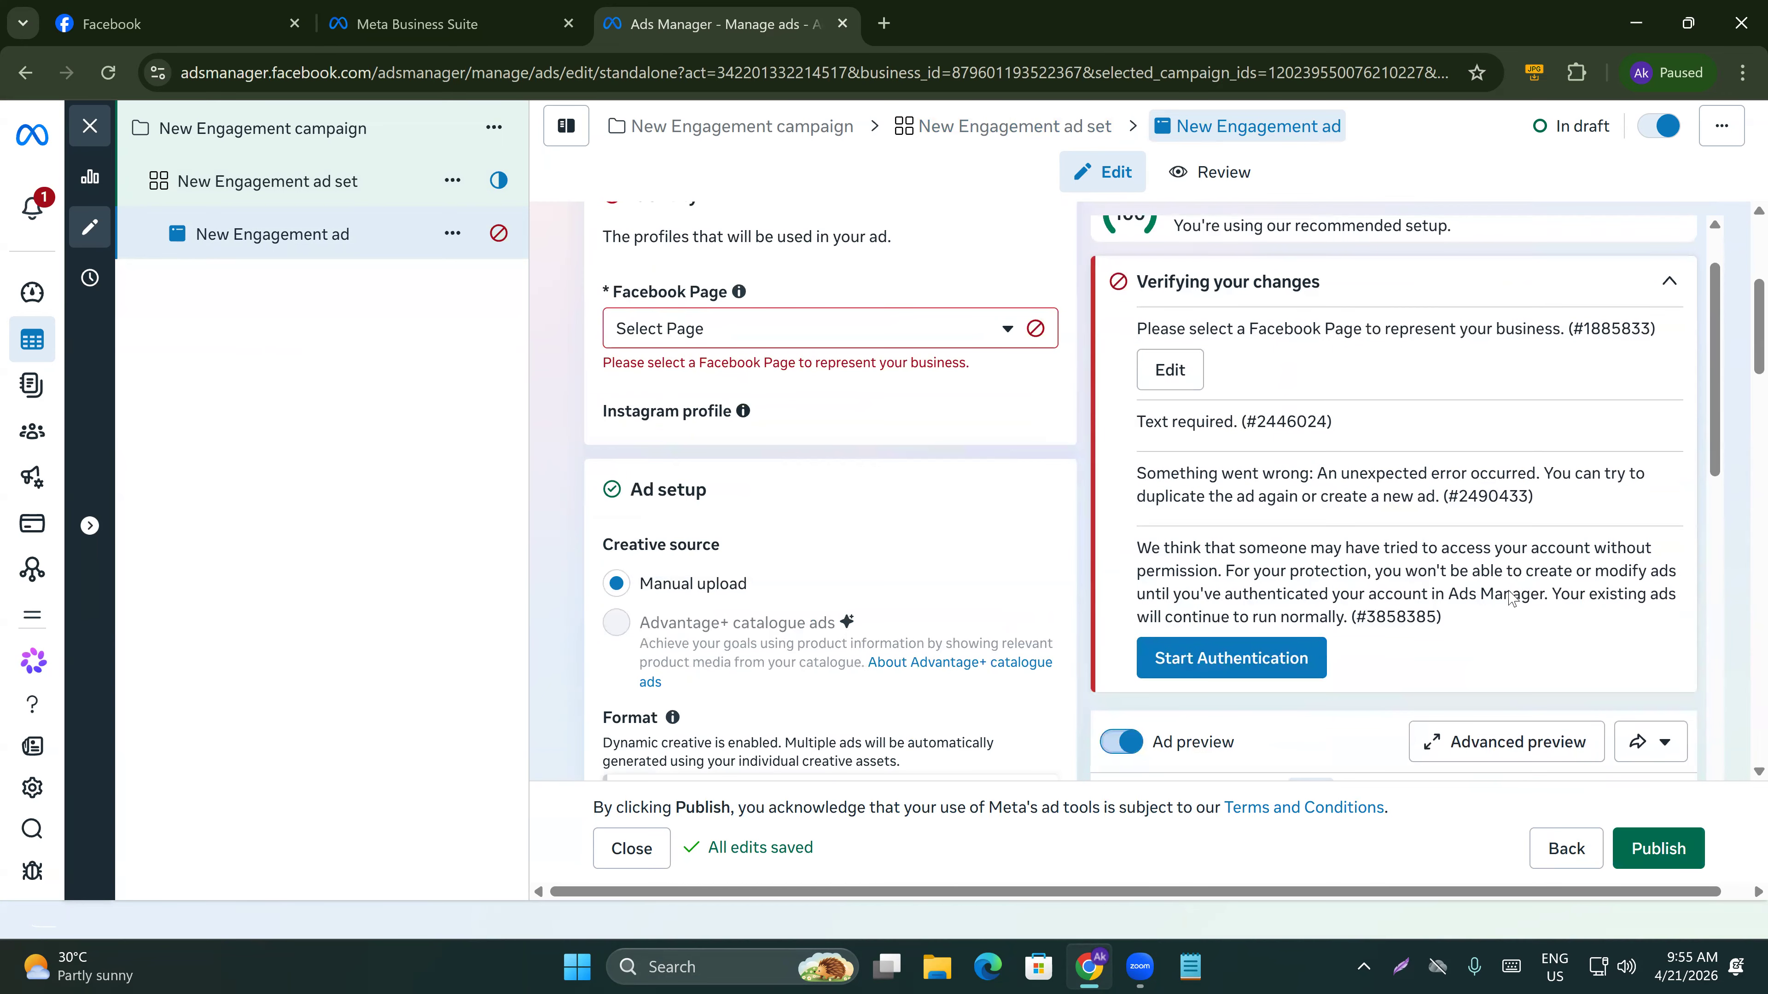
pyautogui.scroll(-6, 1510, 599)
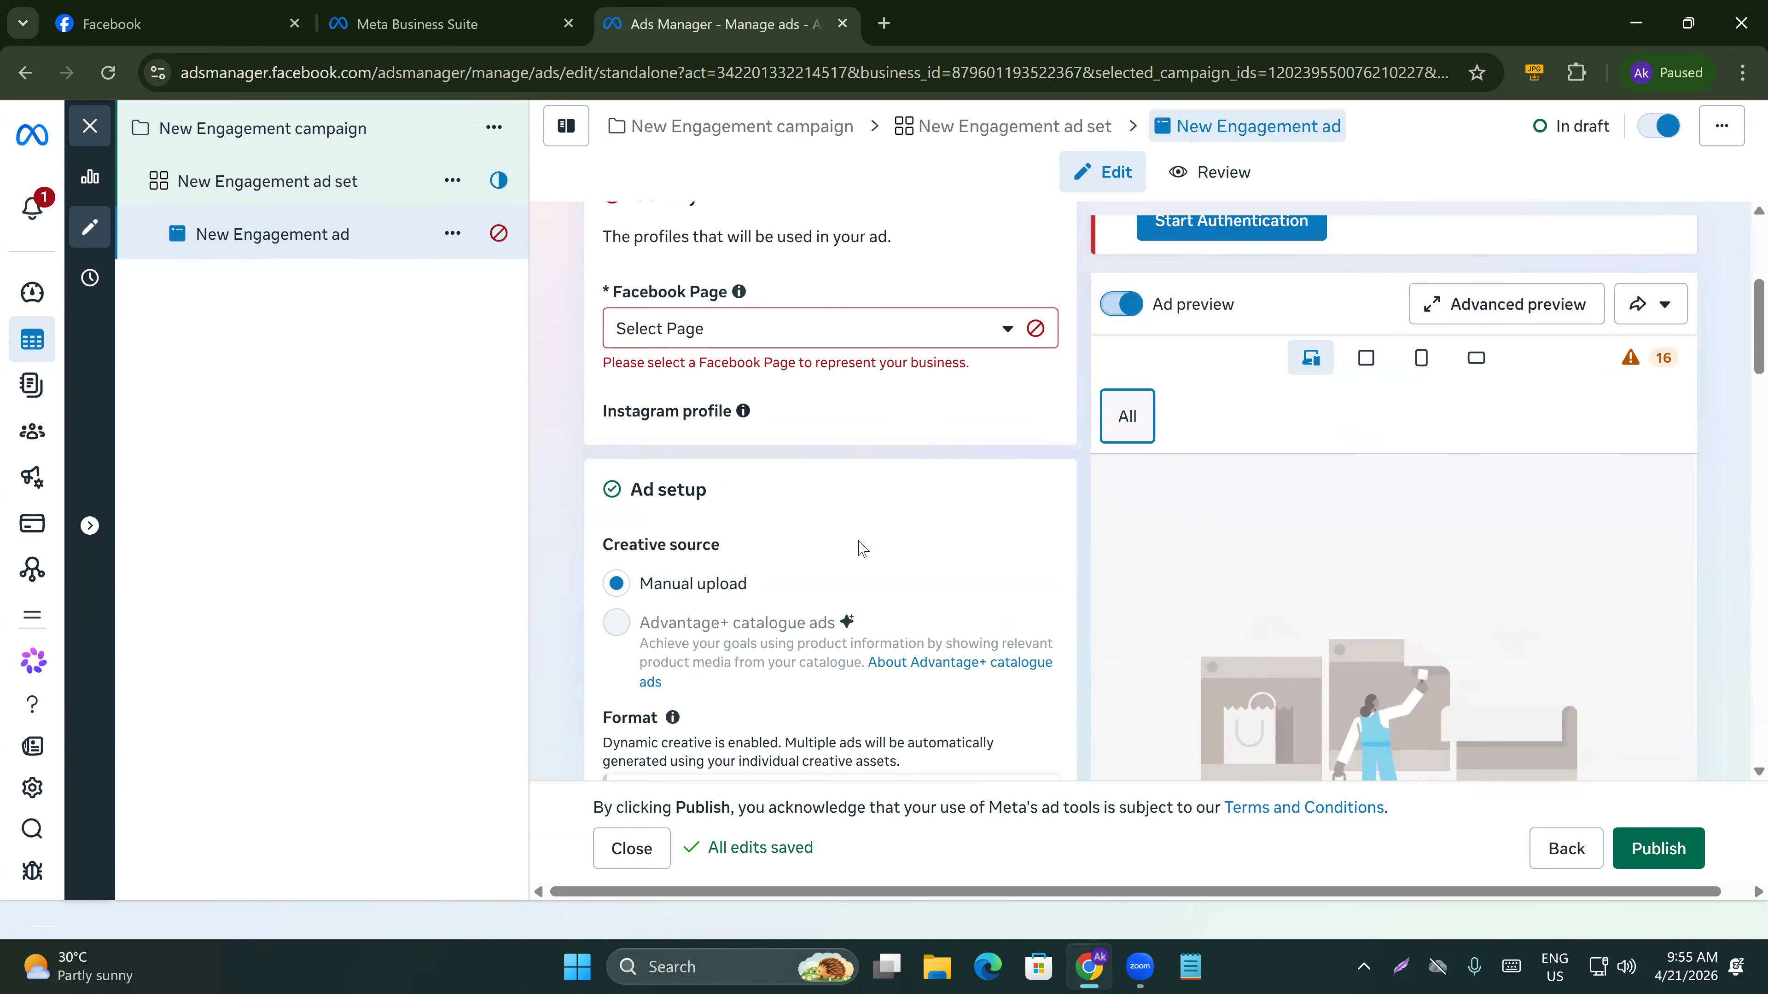
# Select Dyd5thonlinebatch as the ad's Facebook Page.
pyautogui.click(758, 343)
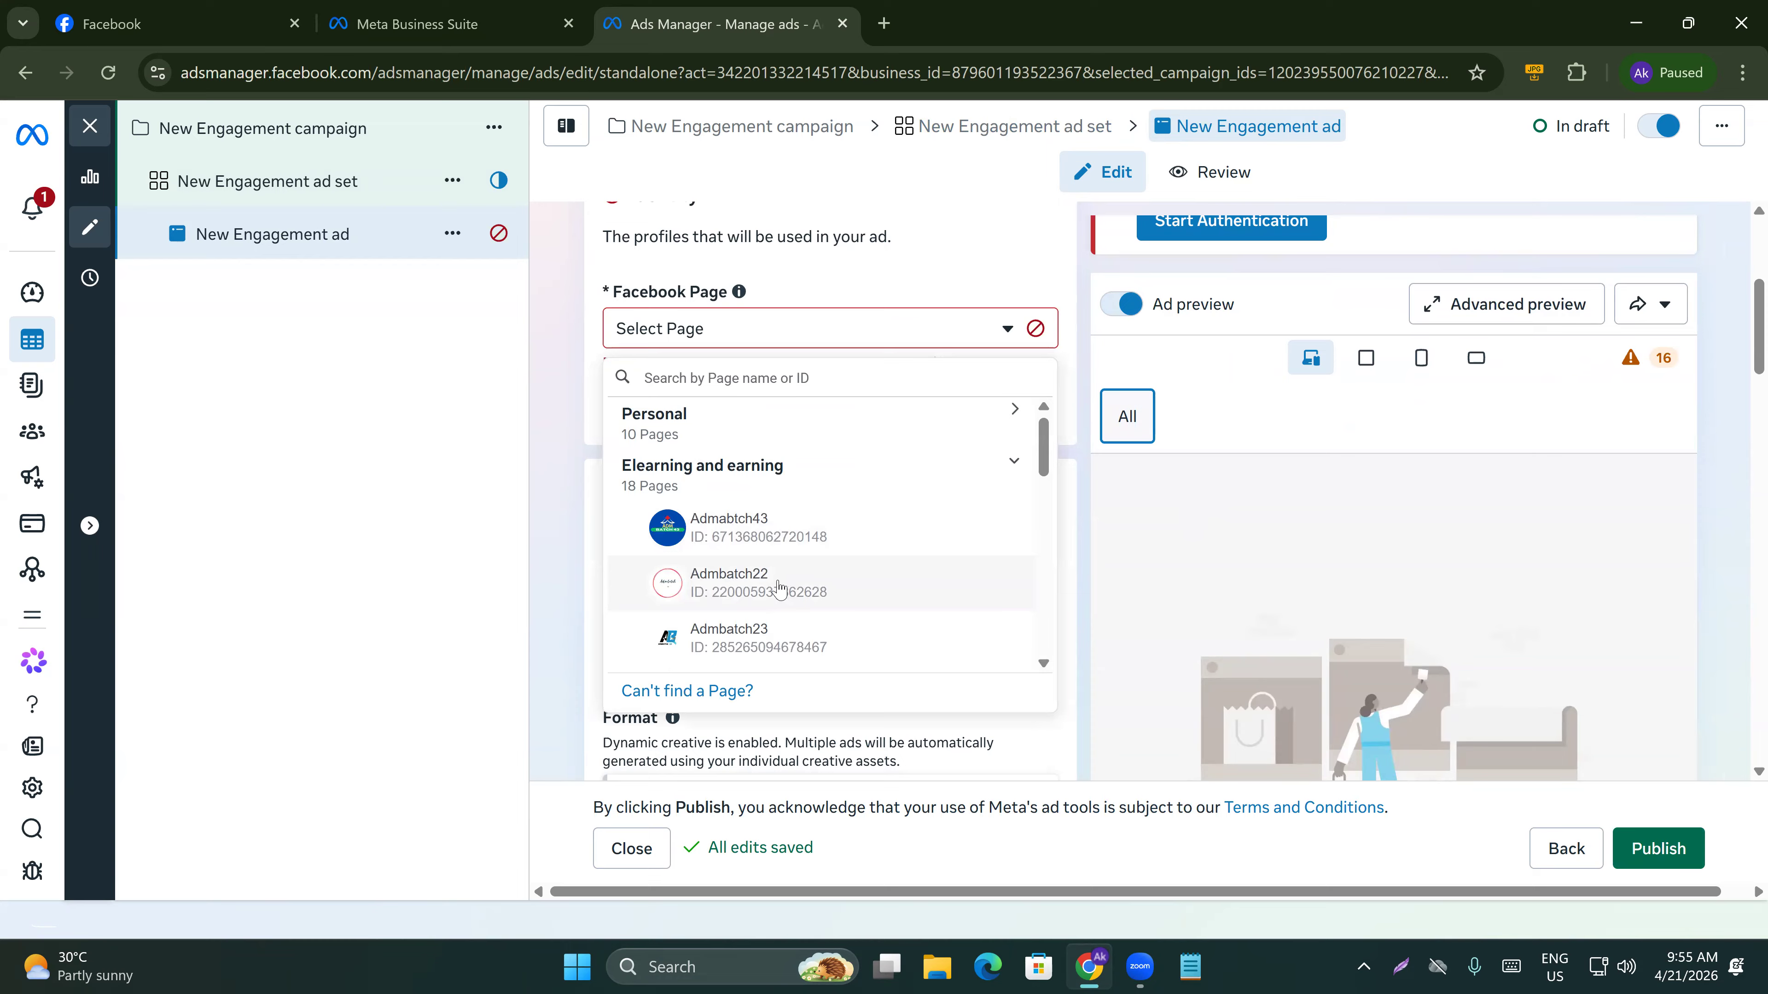
pyautogui.scroll(-10, 776, 591)
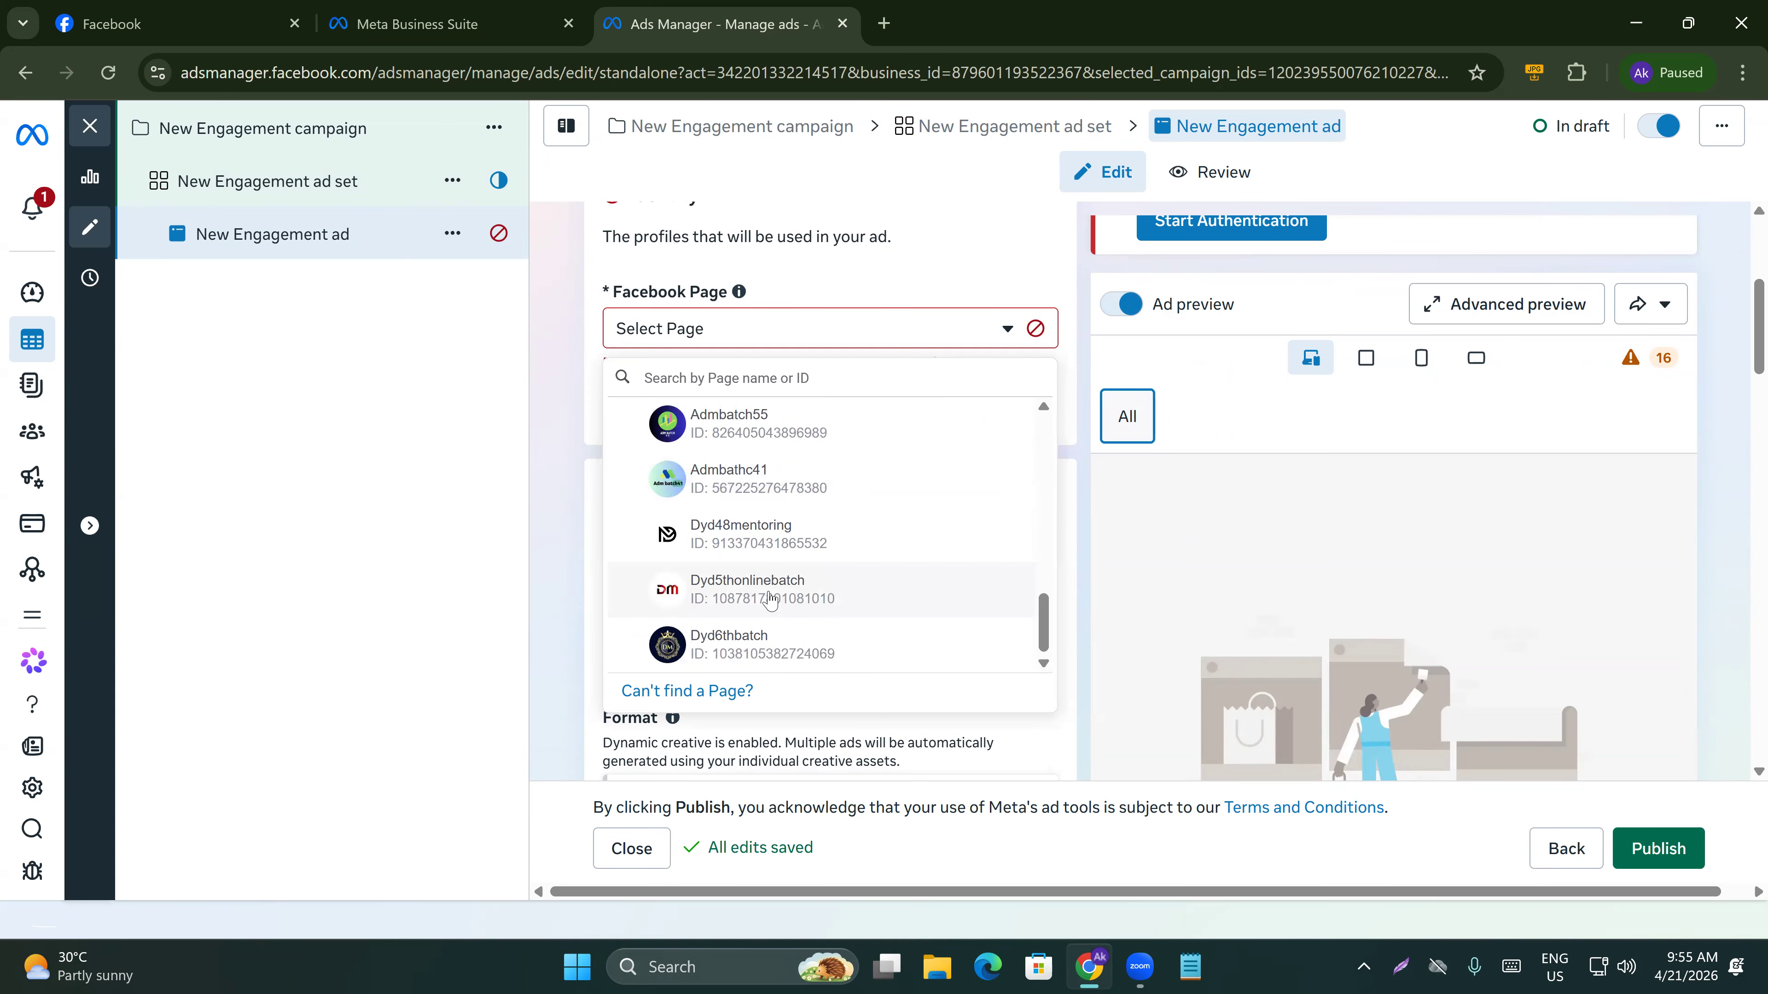
pyautogui.click(726, 595)
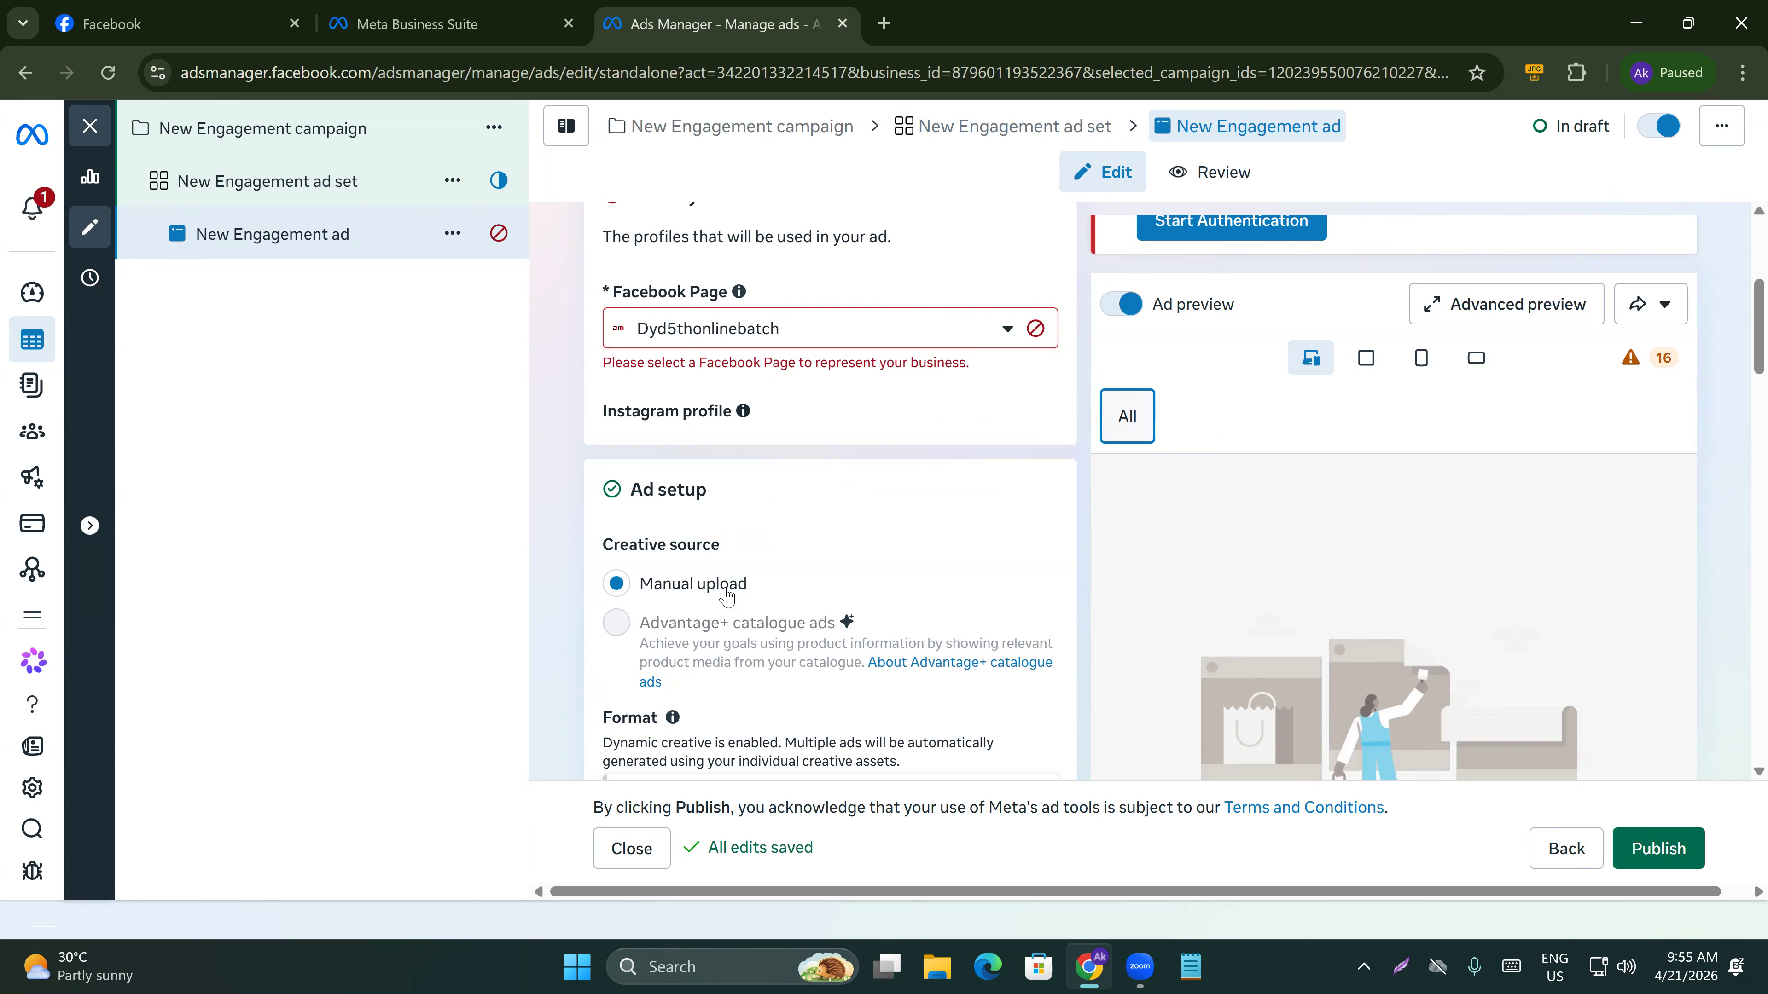
# Scroll through the ad setup format and ad creative sections of the ad.
pyautogui.scroll(-5, 573, 523)
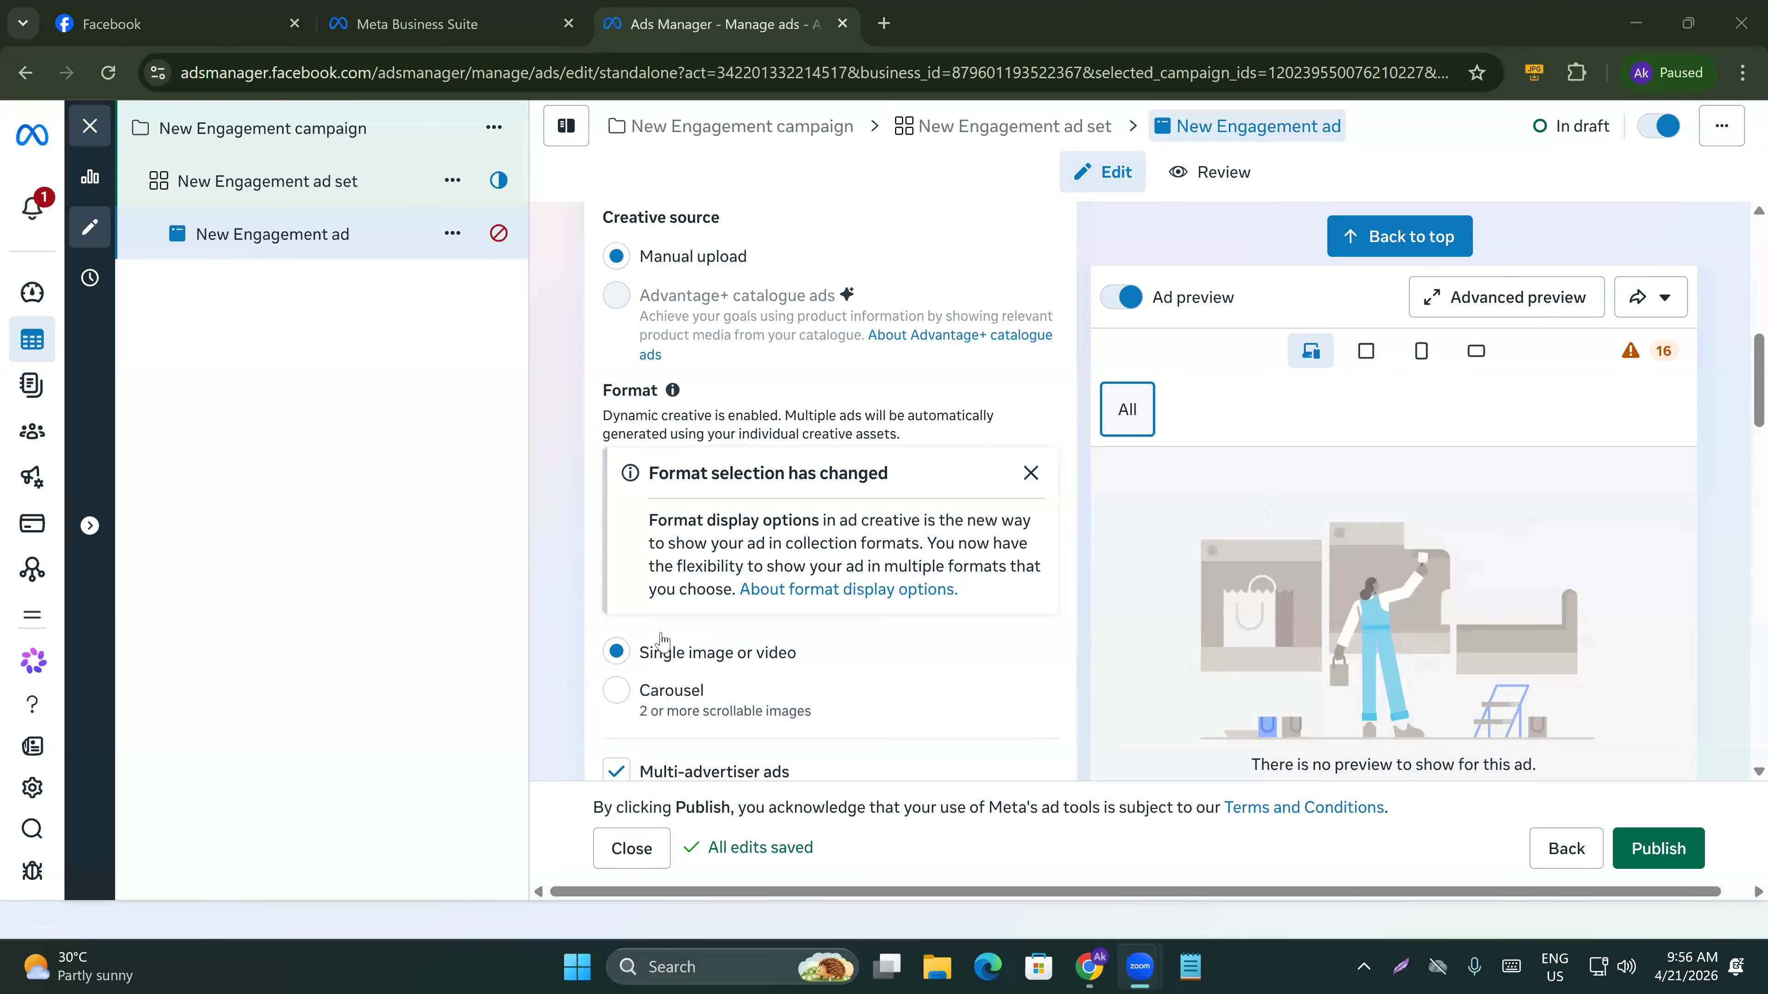
pyautogui.scroll(-3, 659, 644)
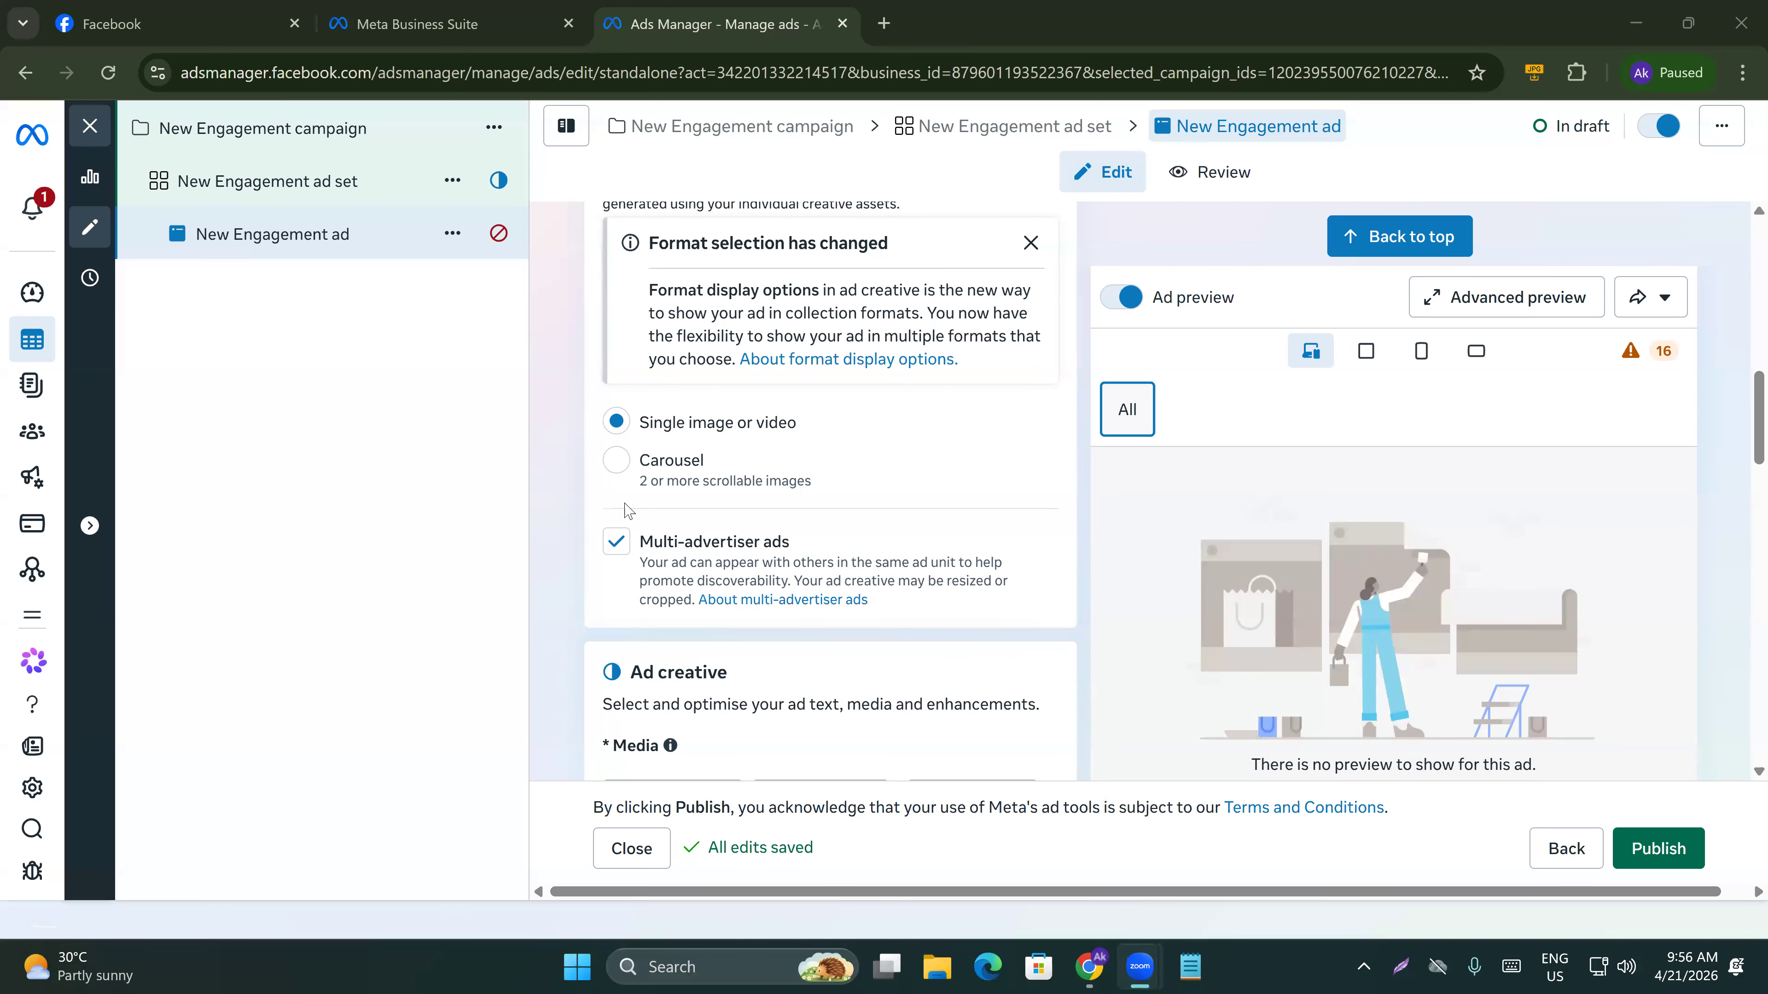
pyautogui.scroll(-2, 640, 660)
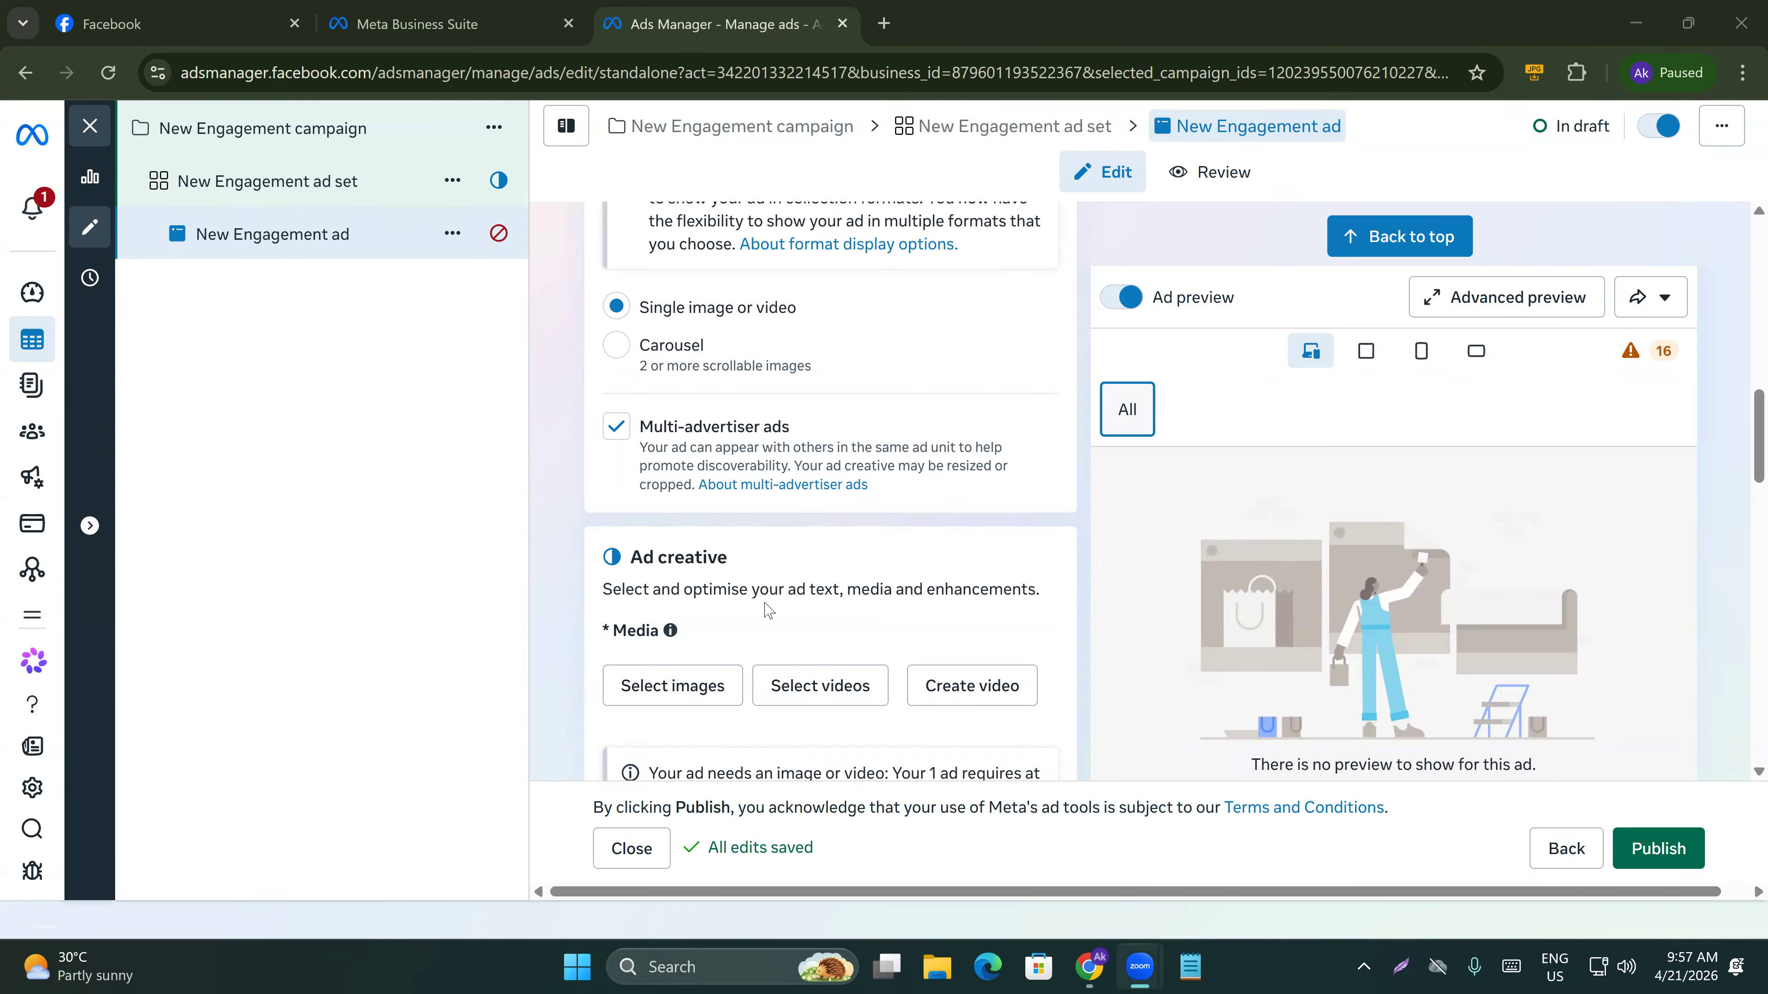
pyautogui.scroll(-2, 766, 604)
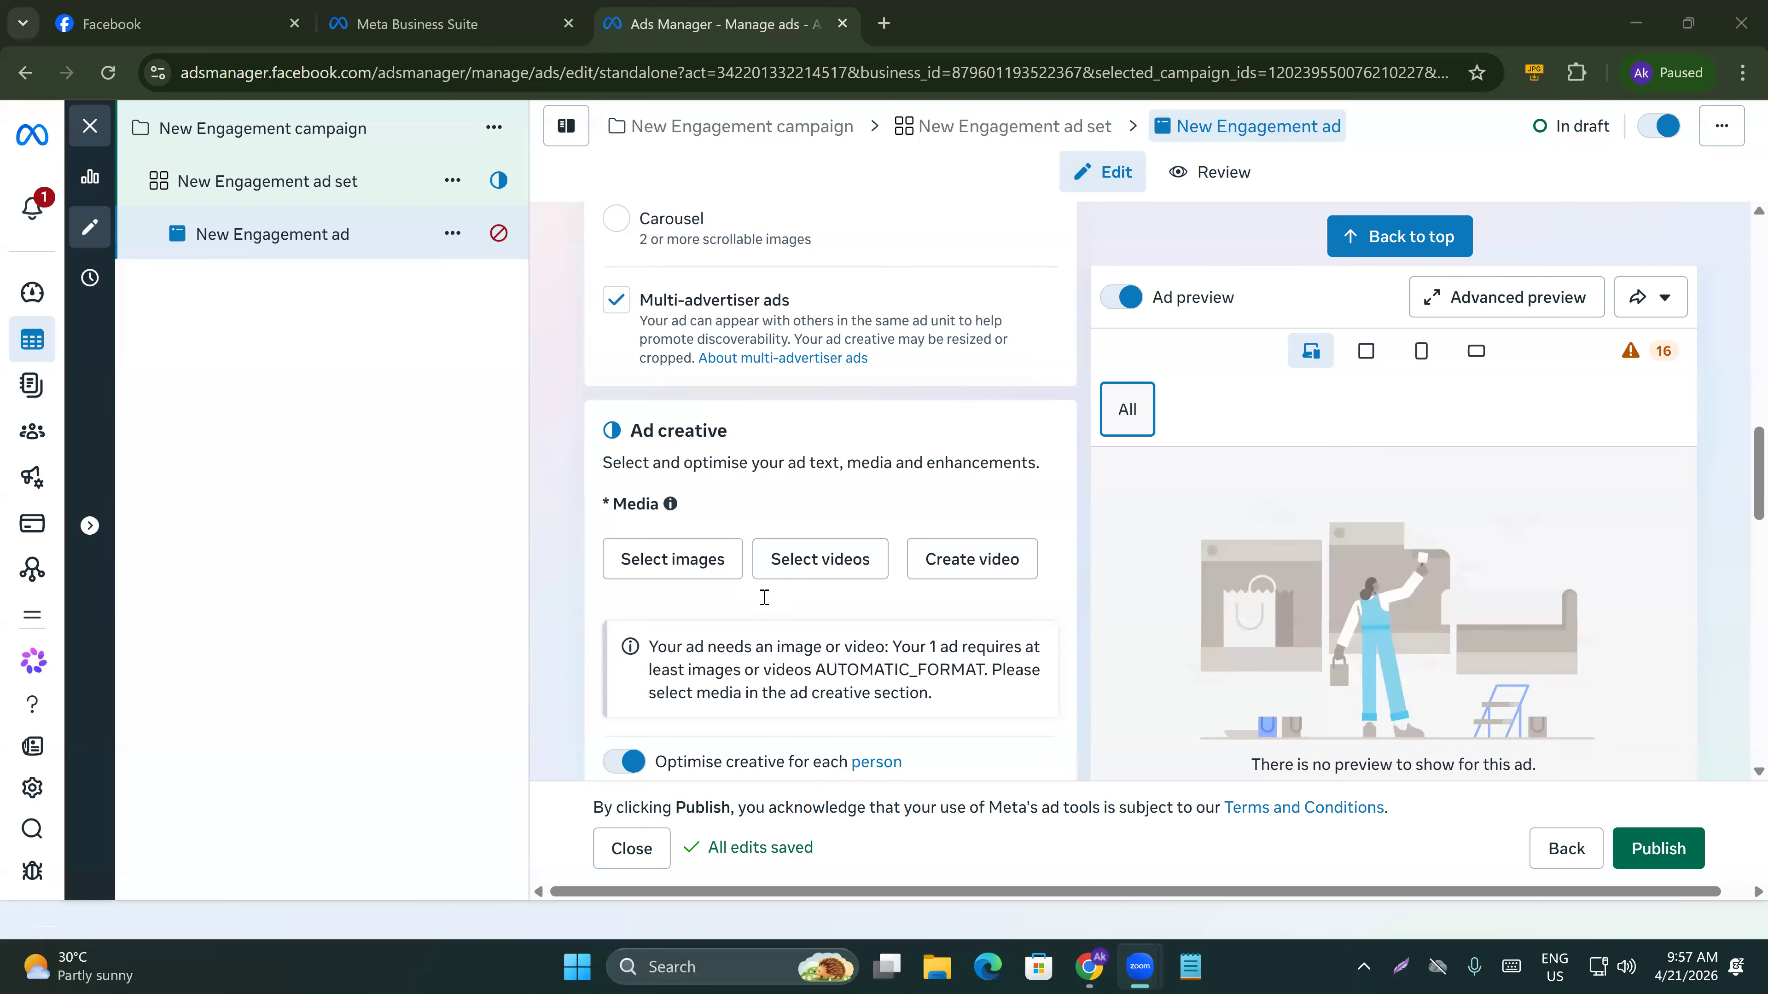
pyautogui.scroll(-2, 764, 597)
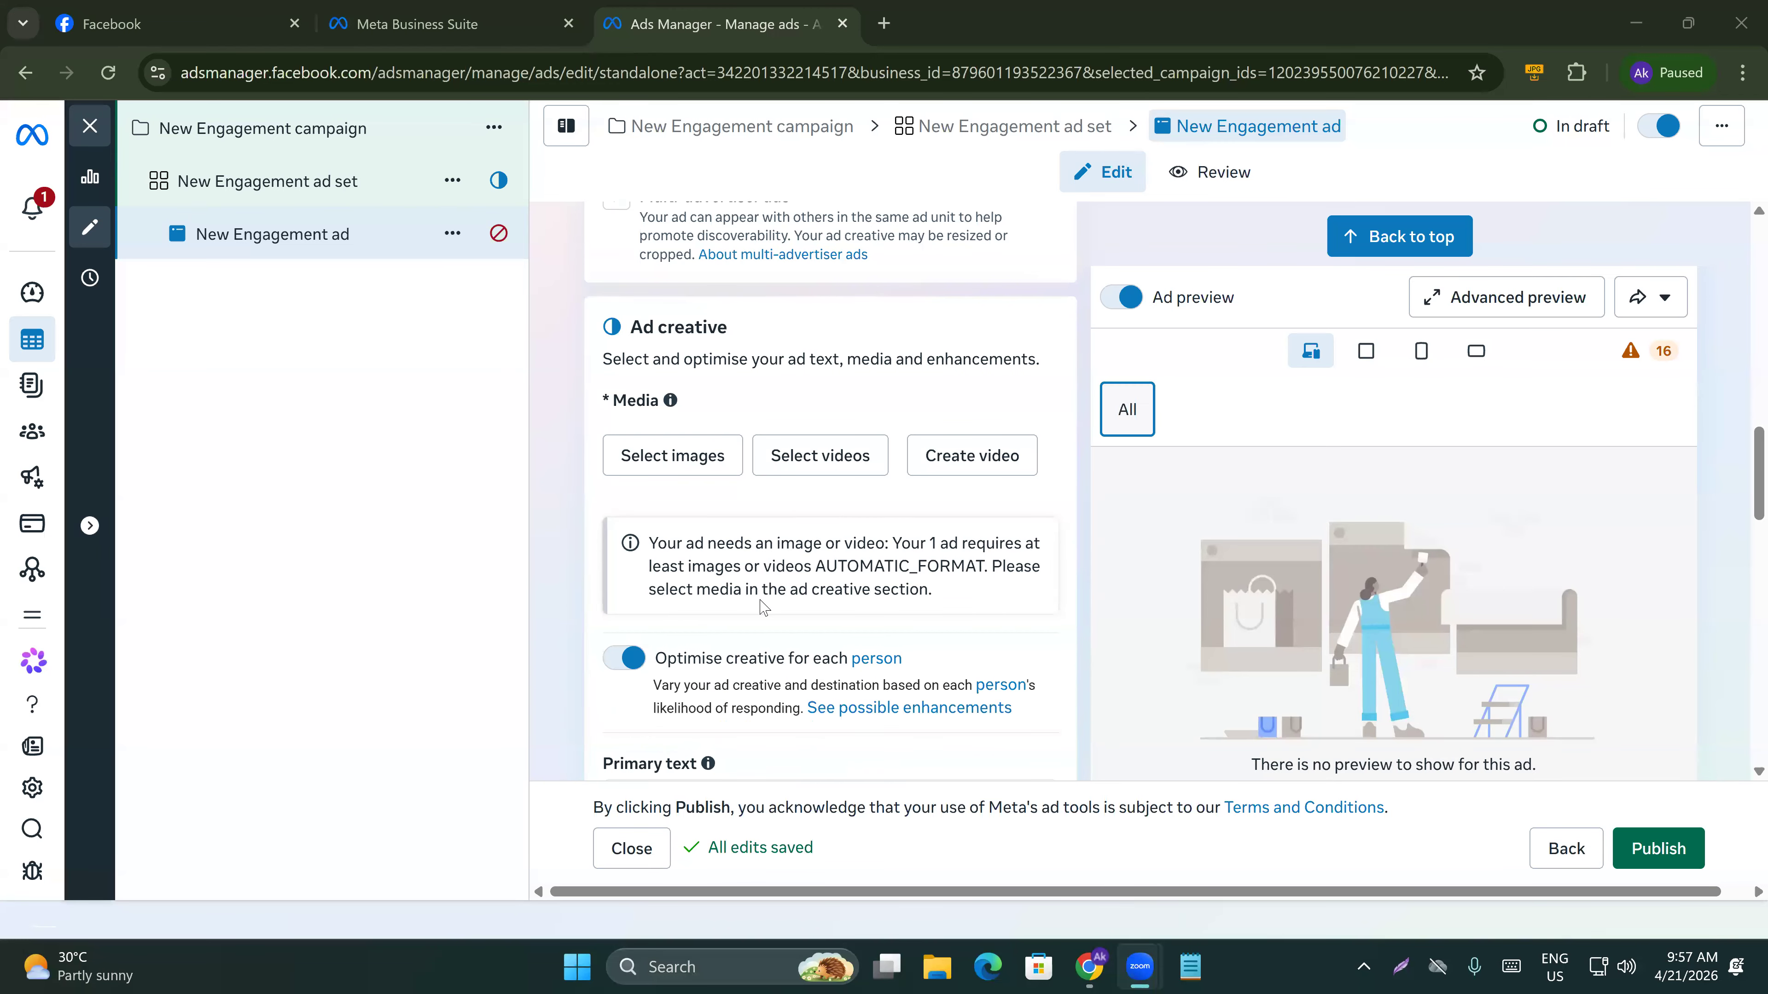
pyautogui.scroll(2, 720, 641)
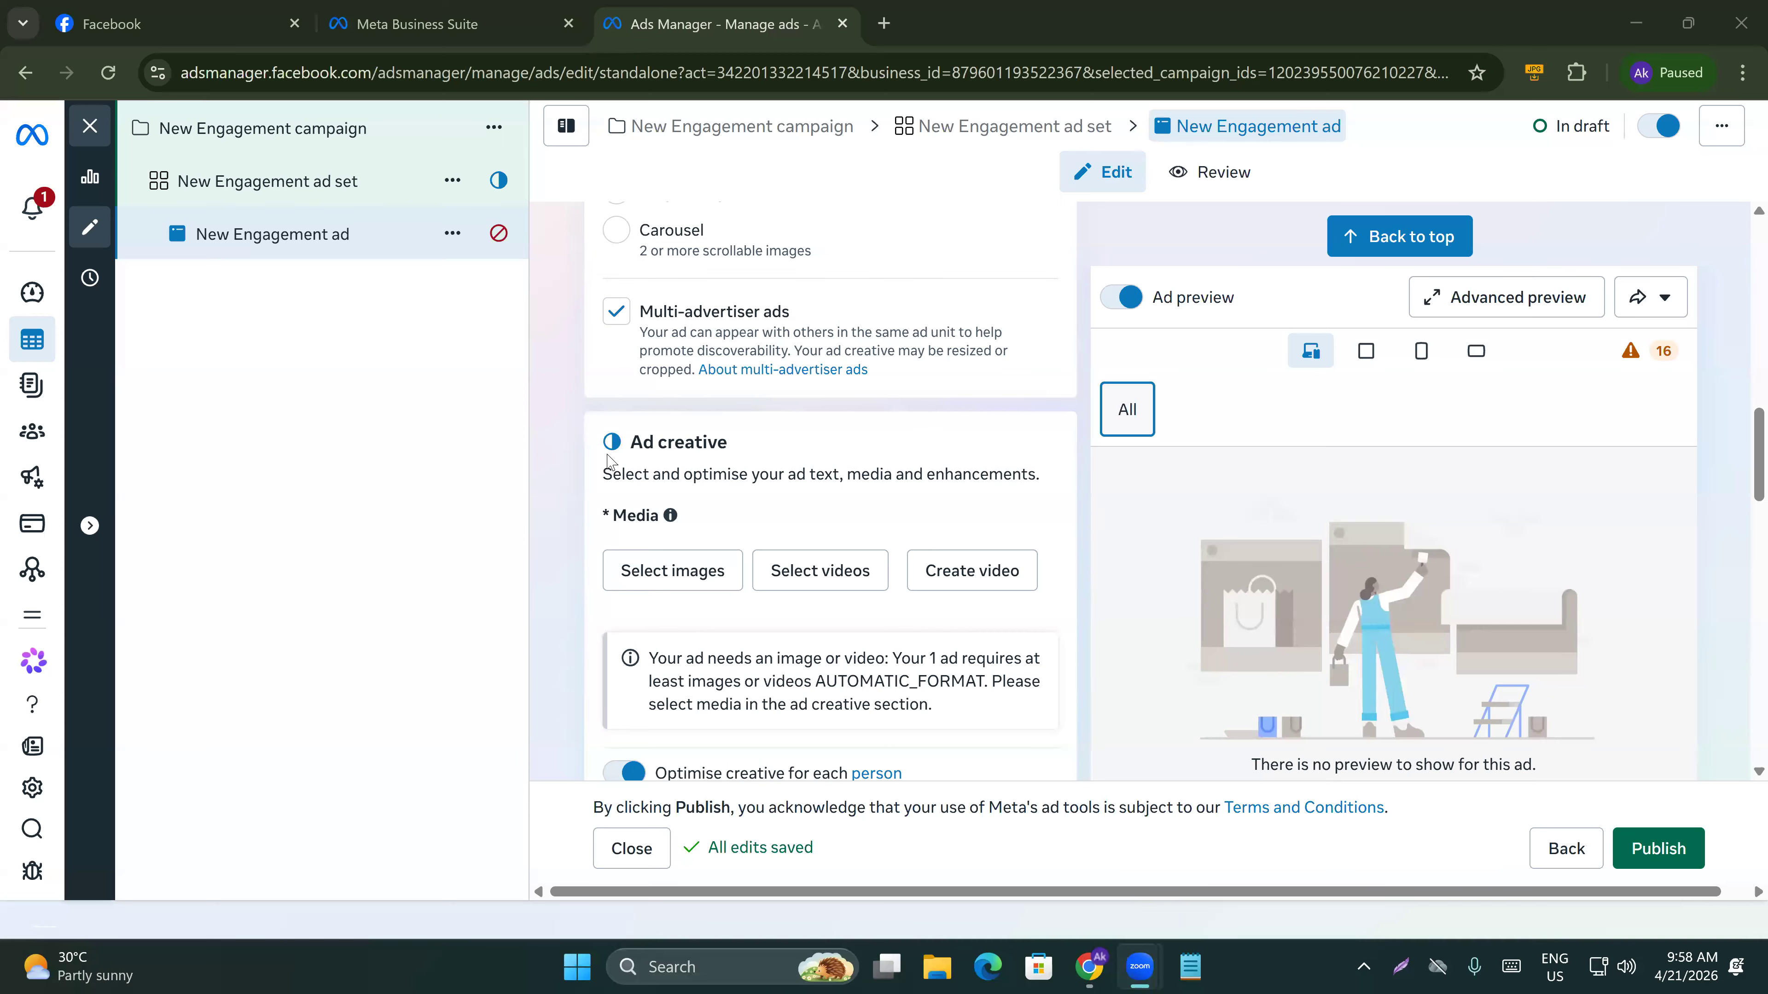
pyautogui.moveTo(628, 445); pyautogui.dragTo(738, 442)
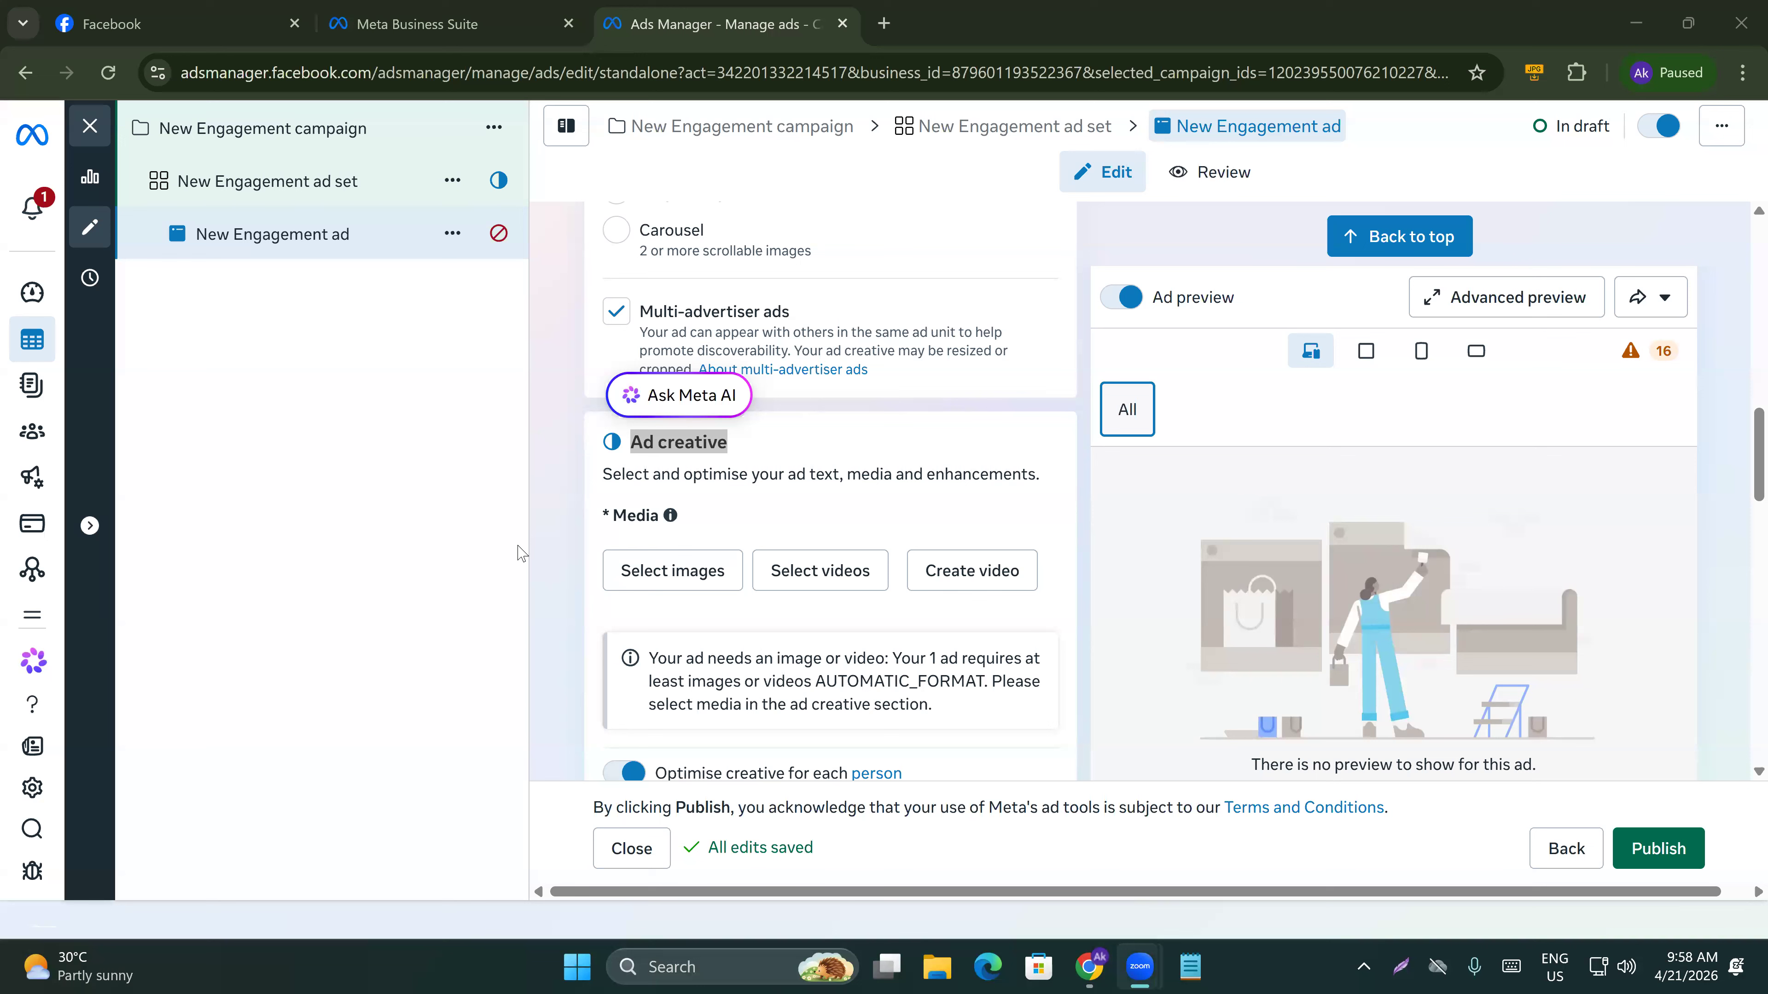
pyautogui.click(827, 563)
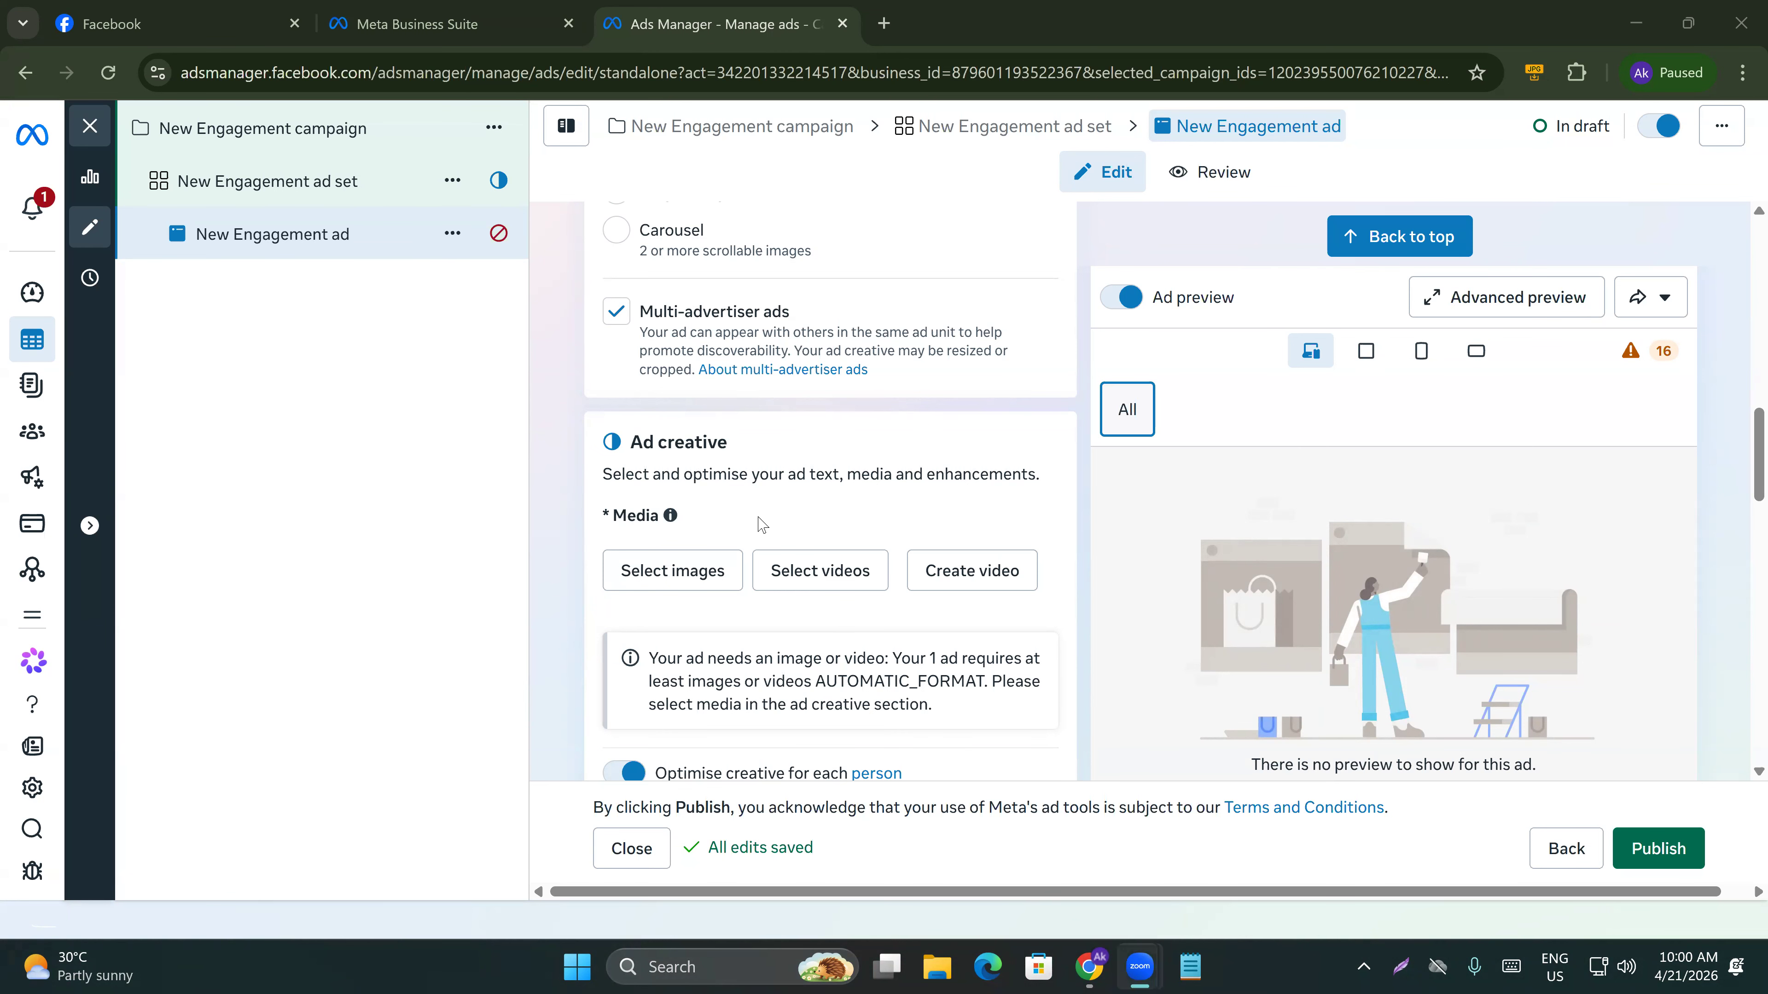
# Open a new browser tab and search Google for aliexpress.
pyautogui.click(882, 31)
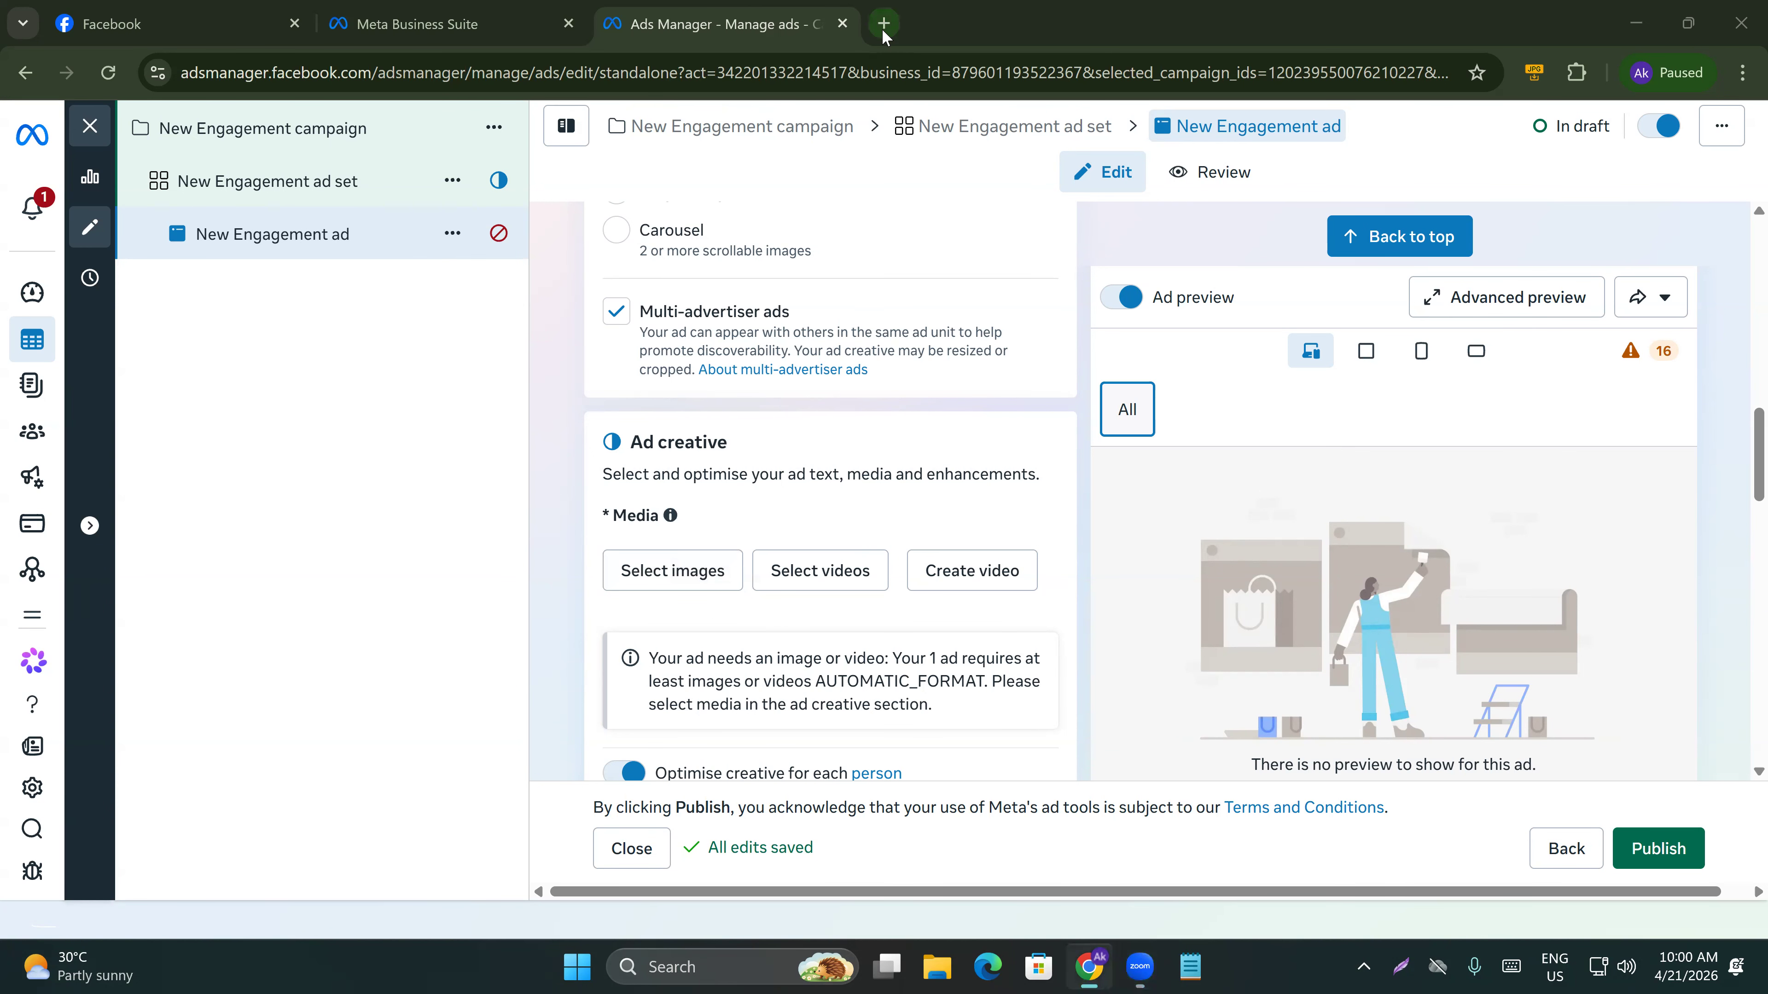
pyautogui.click(882, 31)
pyautogui.write('aliexp')
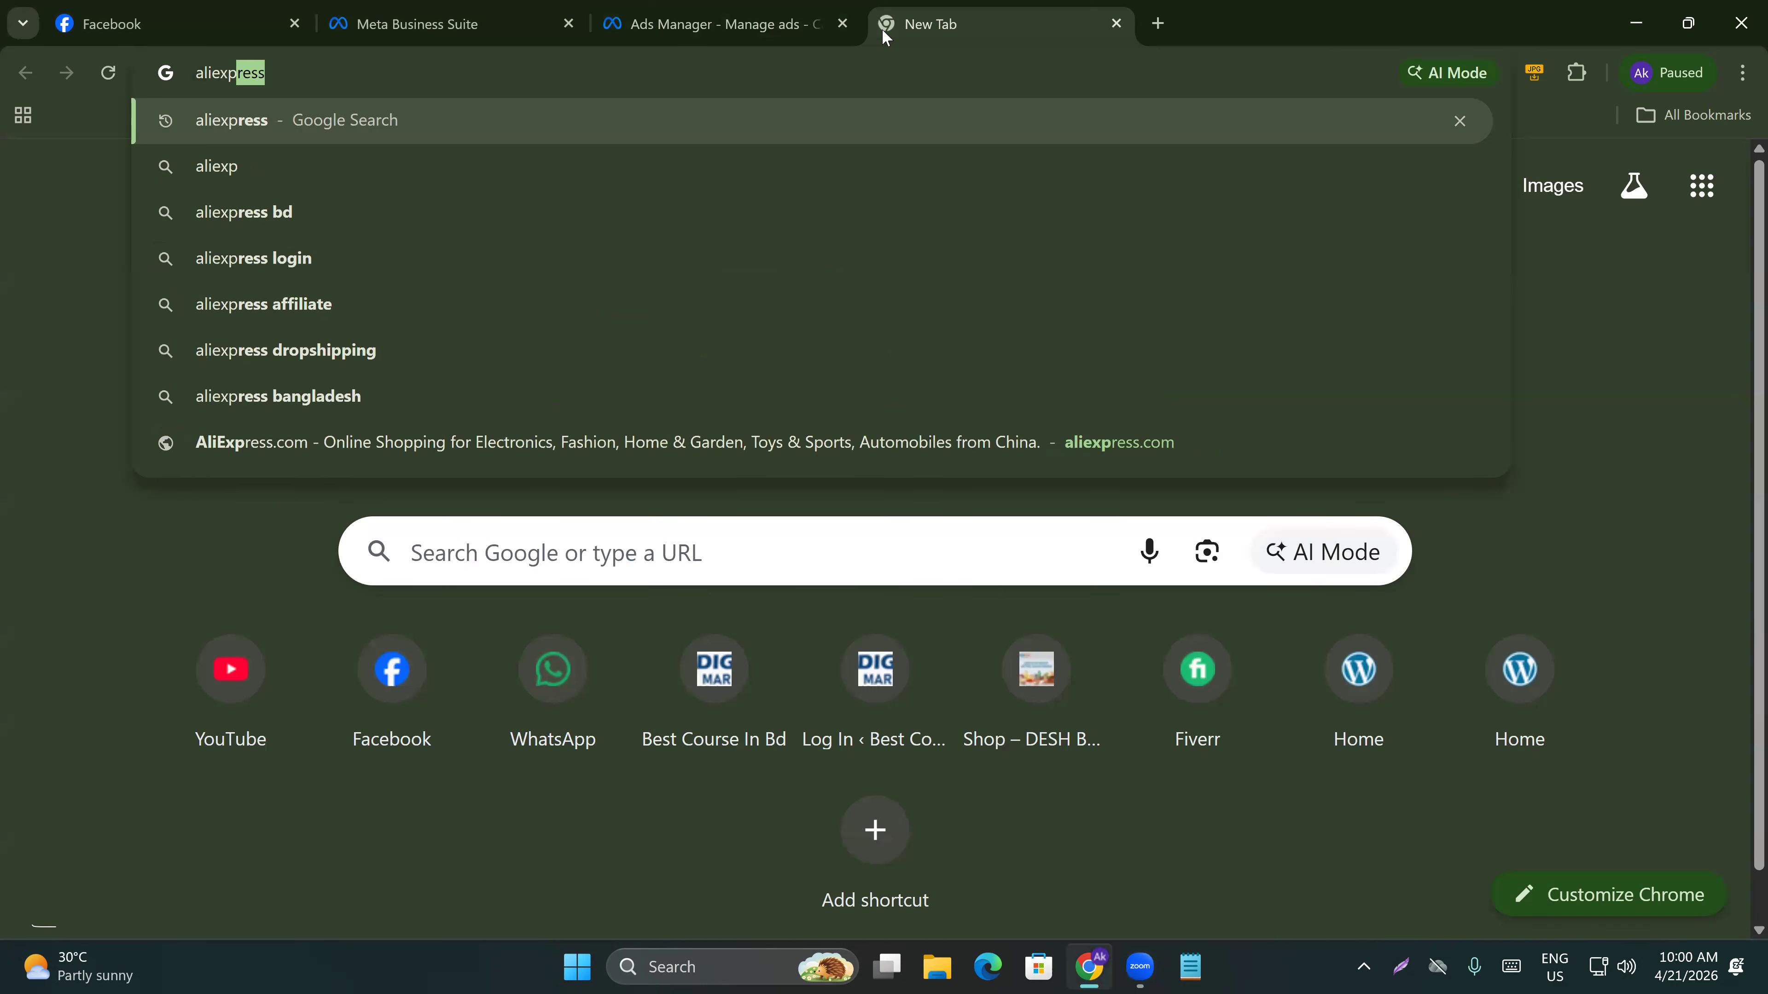
pyautogui.press('Return')
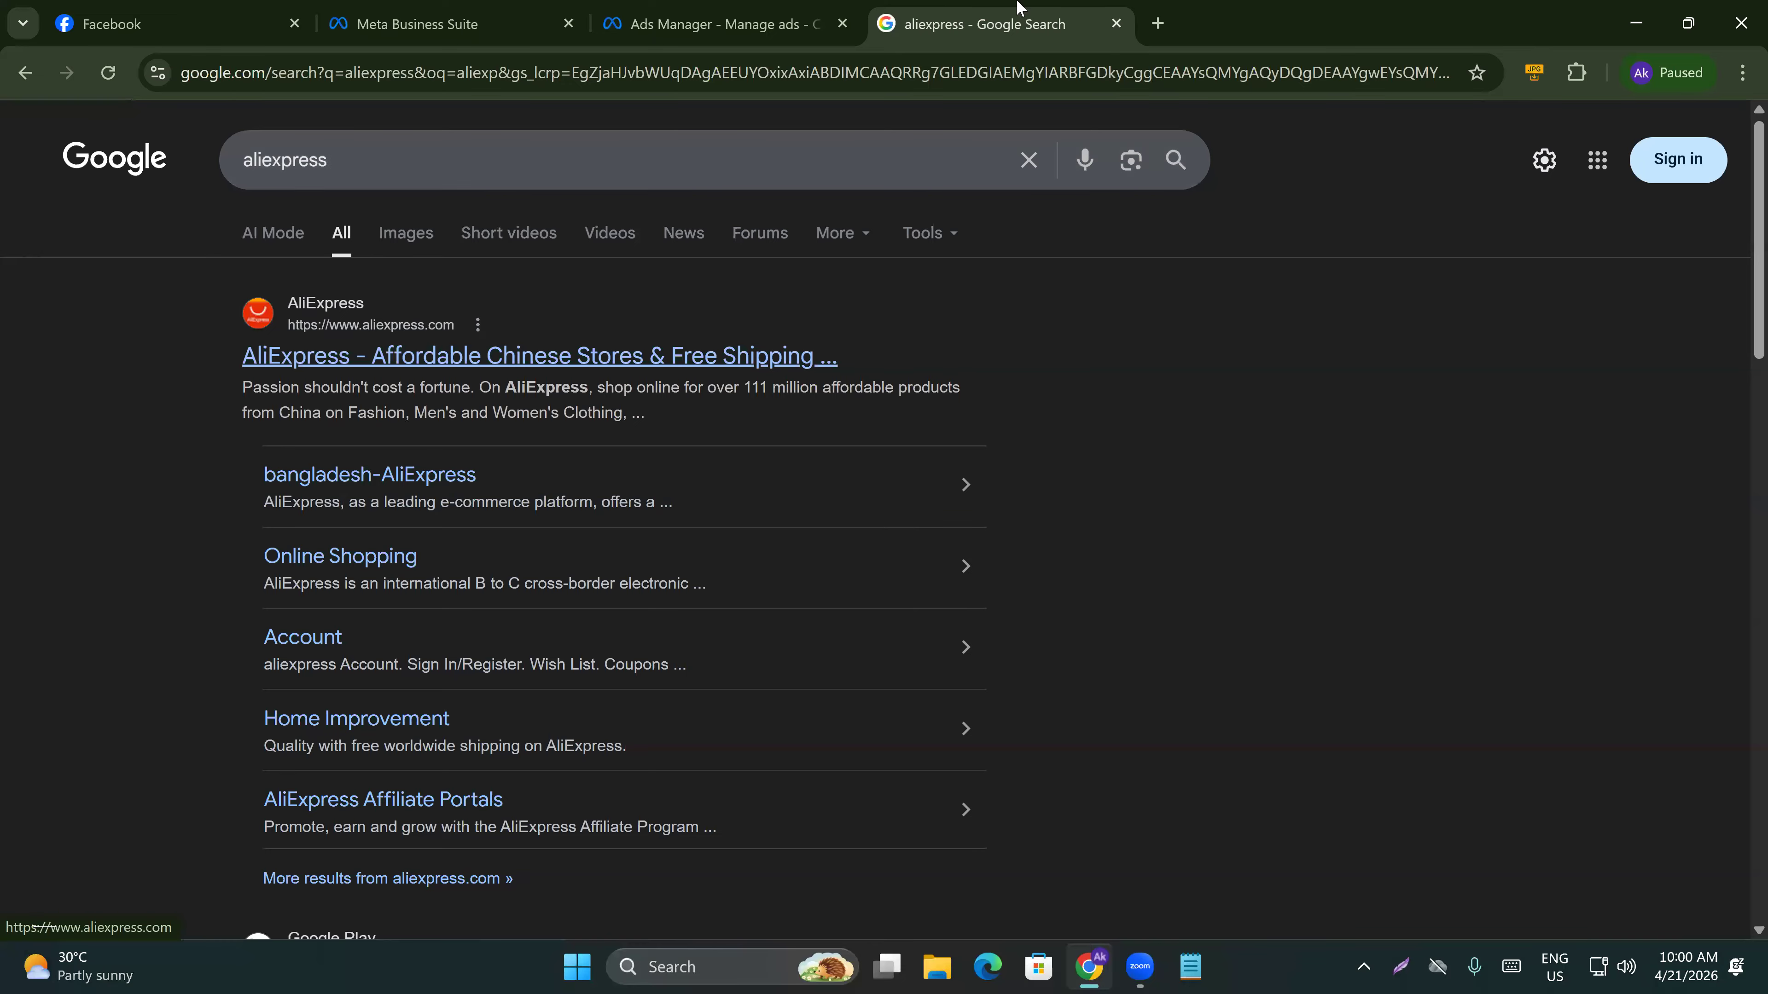
# Search Google for alibaba in another new tab.
pyautogui.click(1156, 25)
pyautogui.write('aliba')
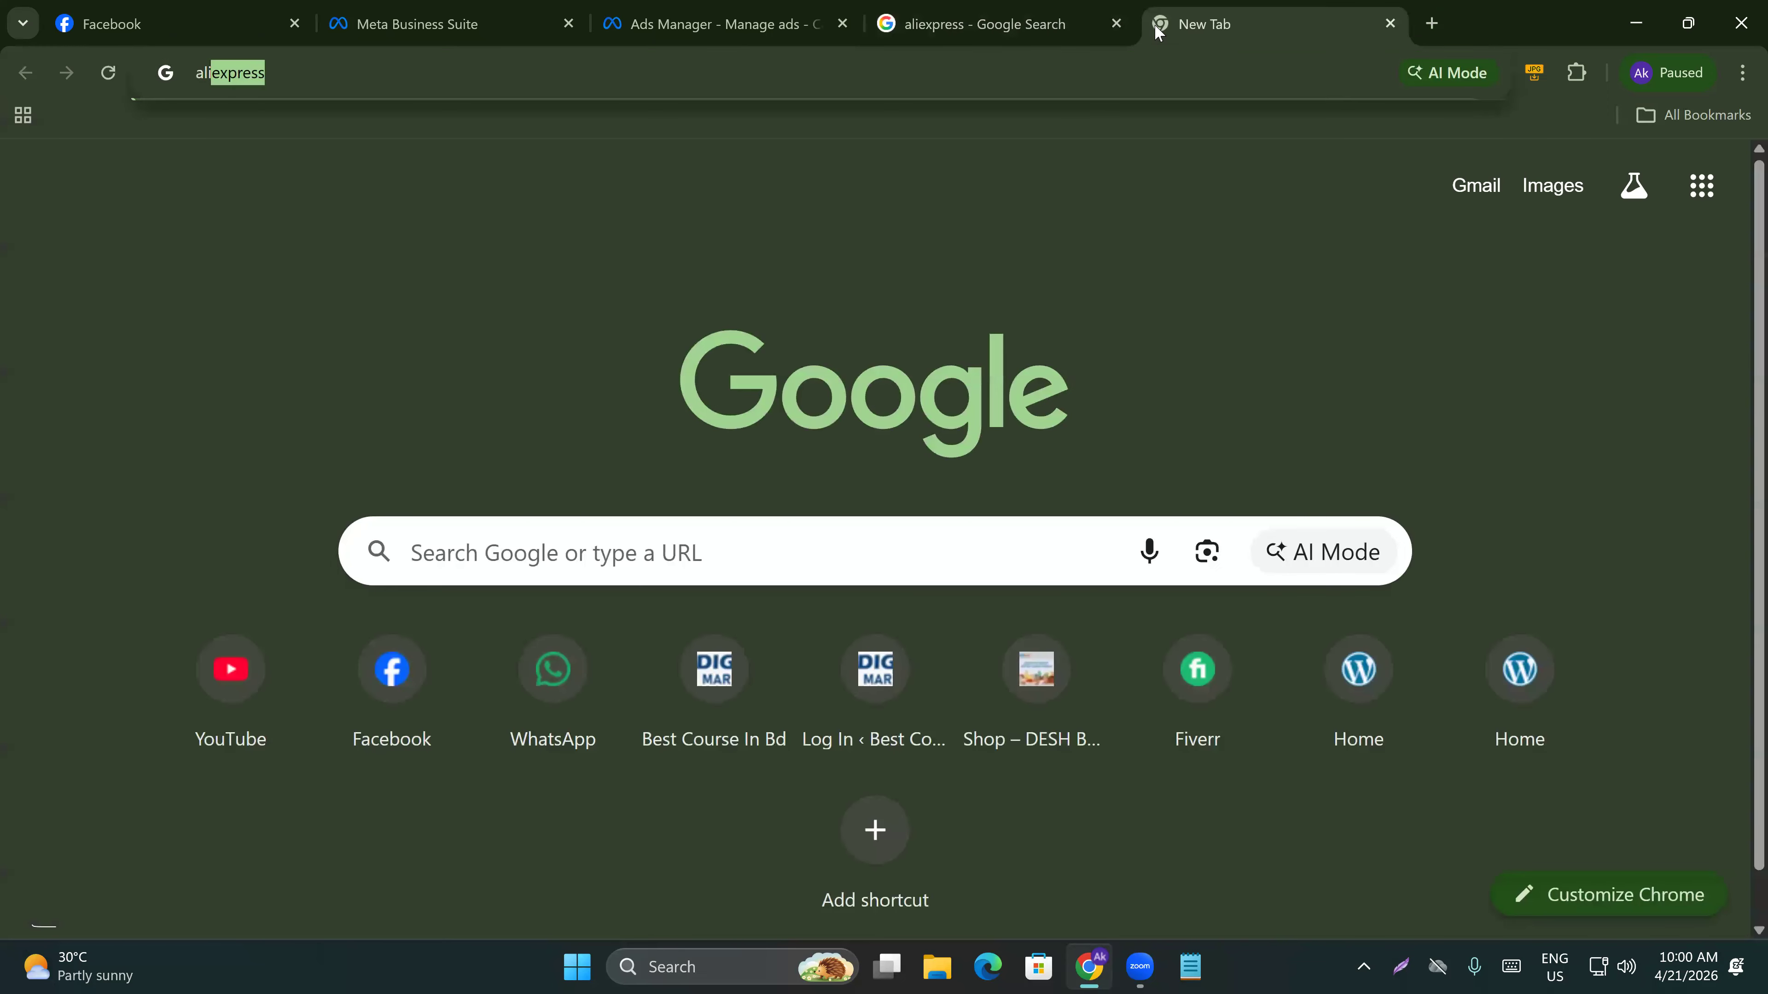
pyautogui.press('Return')
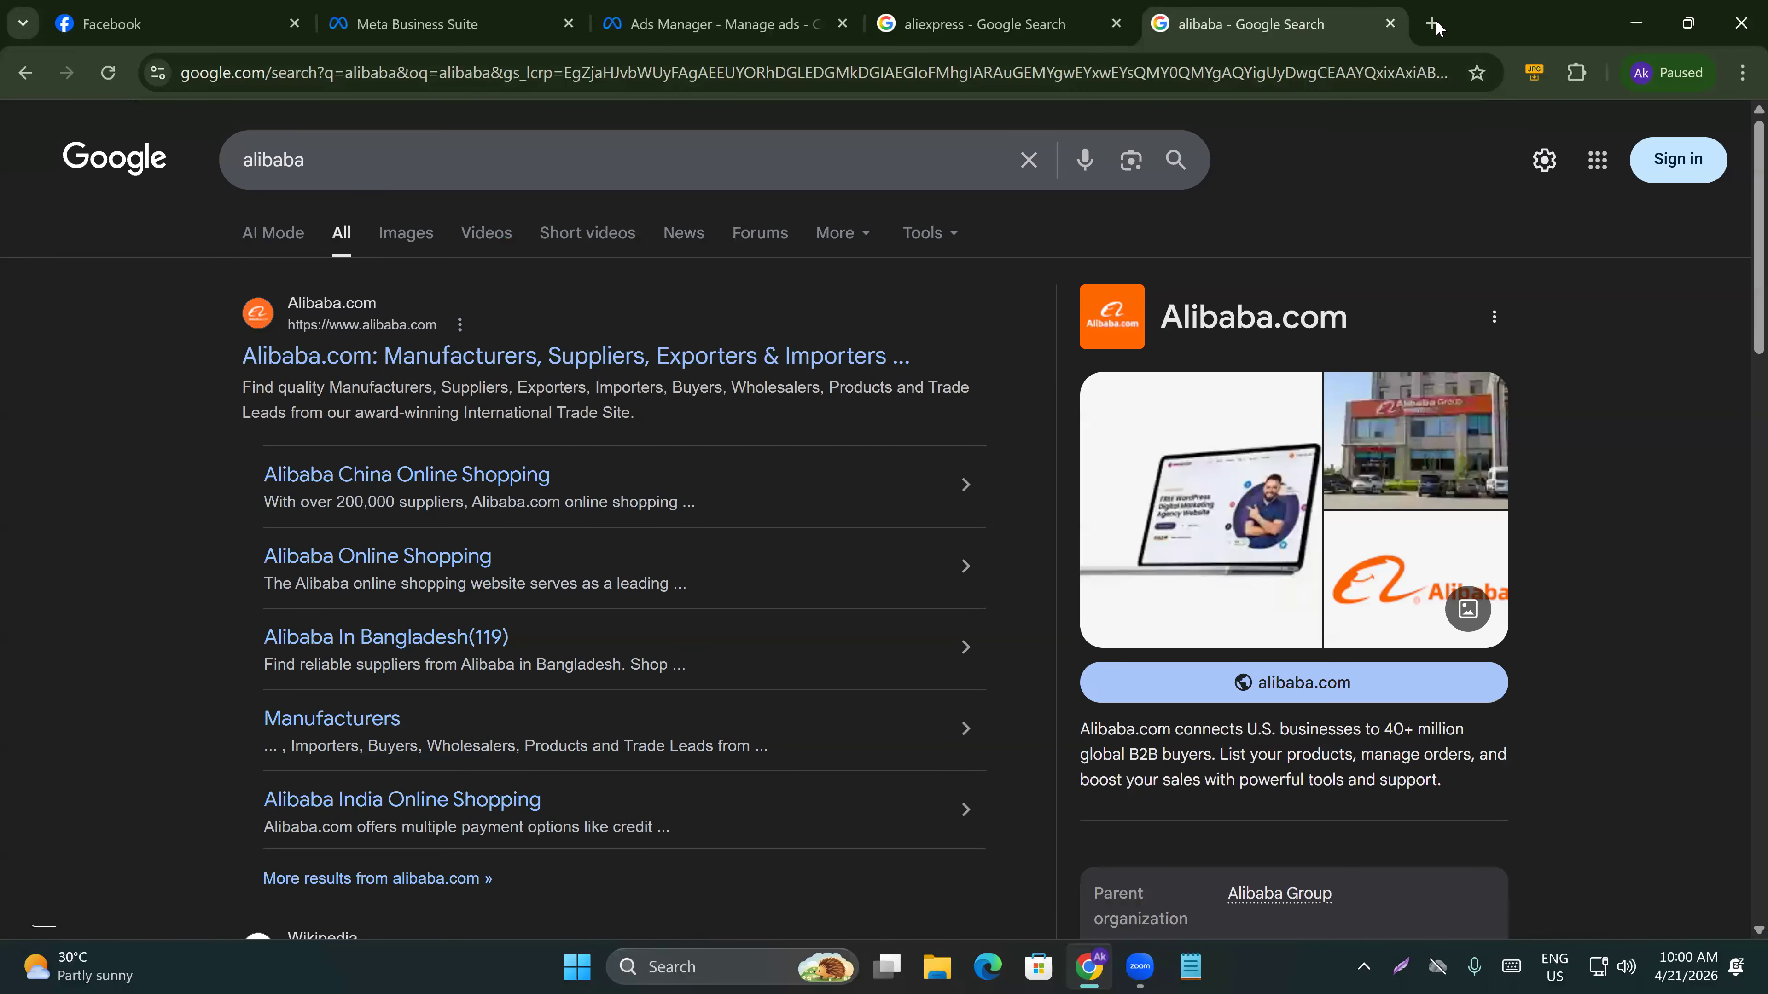
# Search Google for amazon in another new tab.
pyautogui.click(1435, 23)
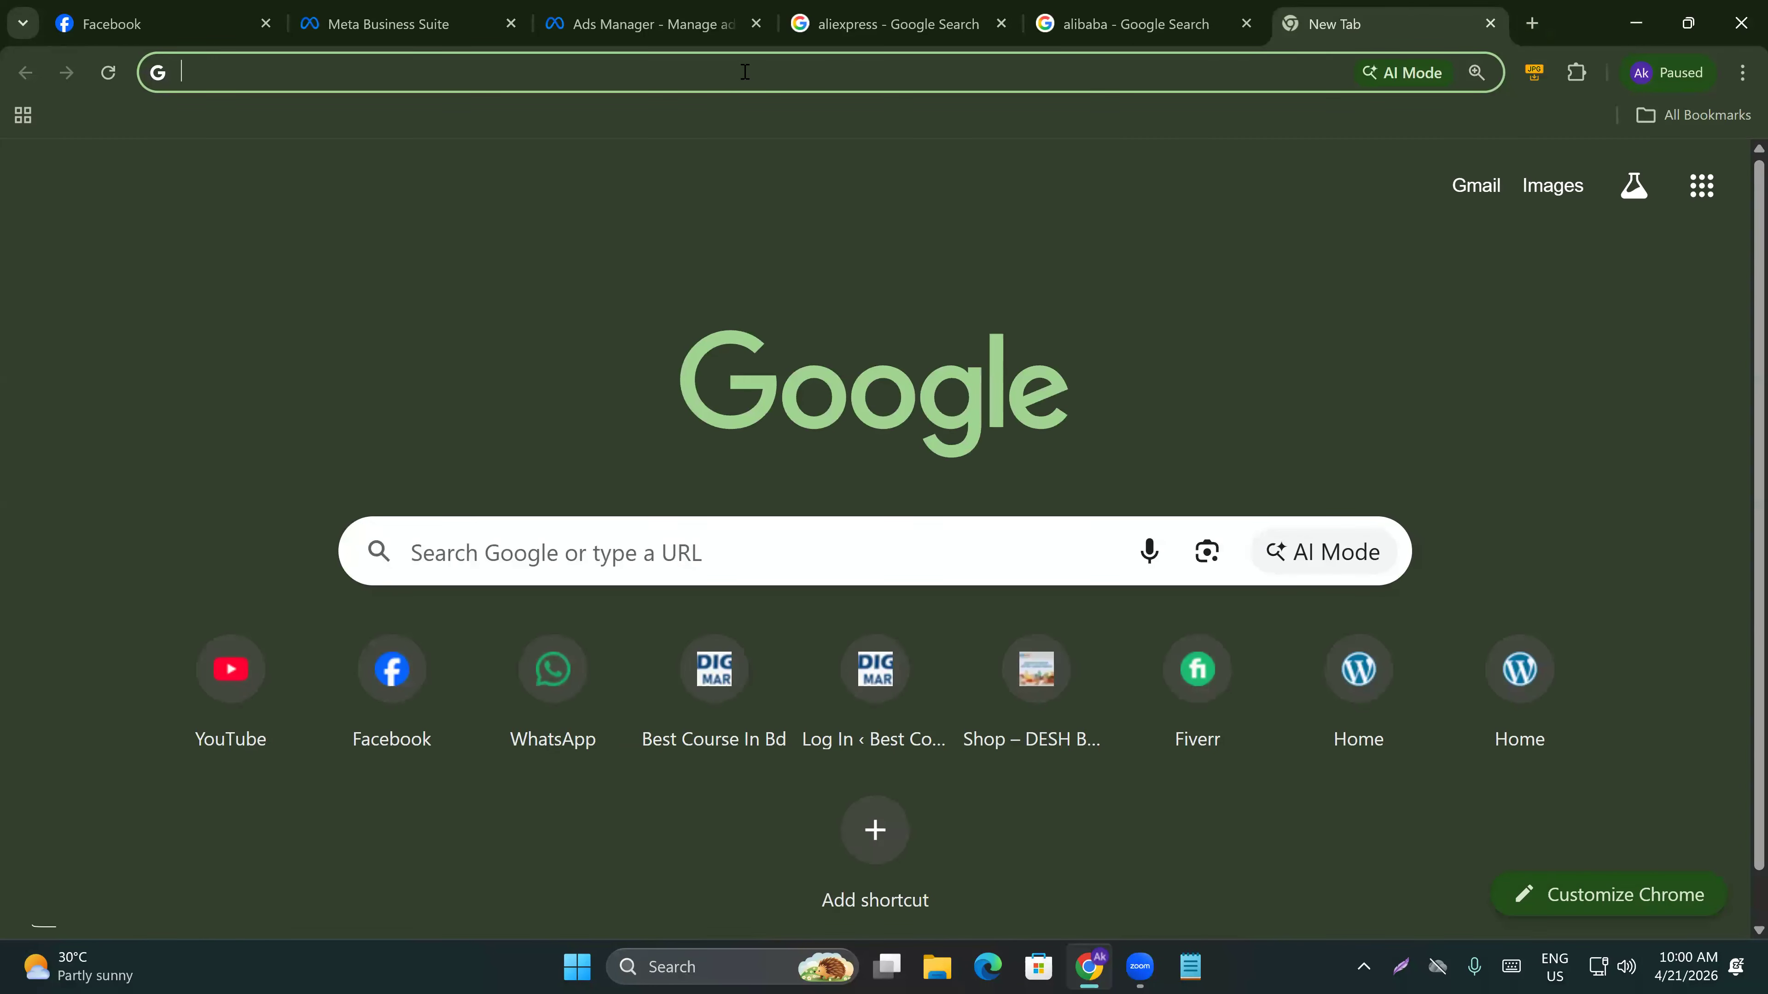
pyautogui.write('amazo')
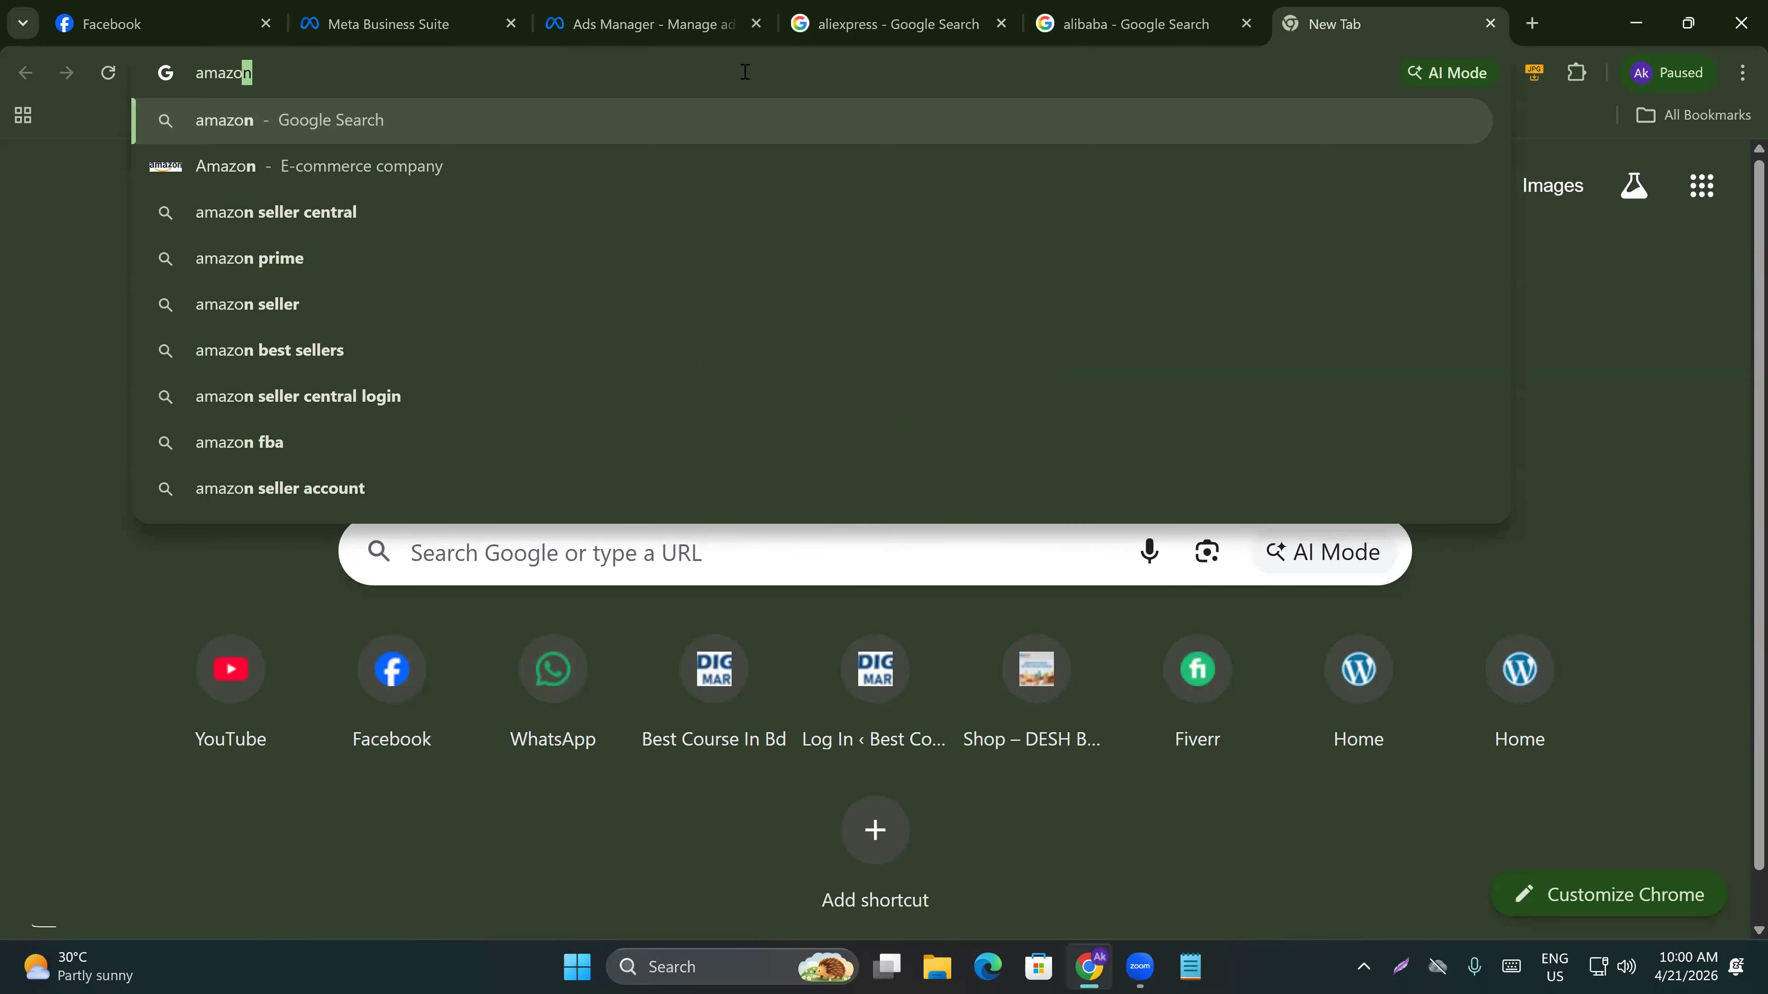
pyautogui.press('Return')
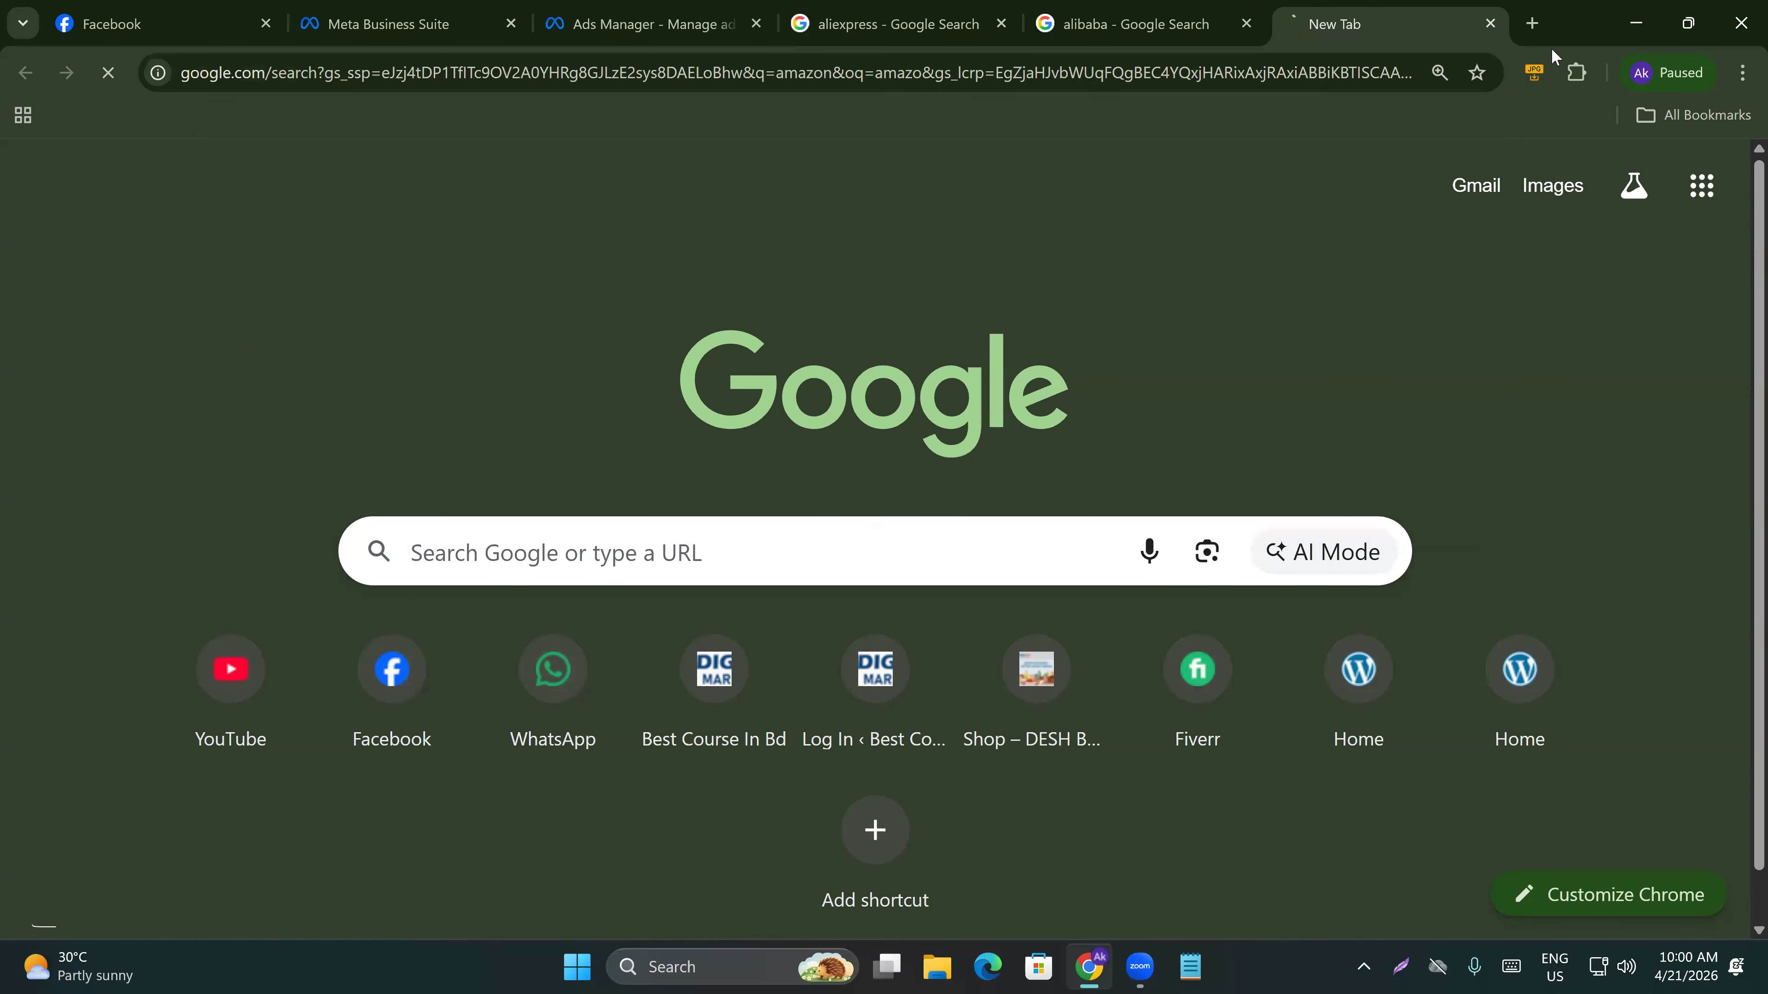
# Search Google for ebay in another new tab.
pyautogui.click(1533, 25)
pyautogui.write('e')
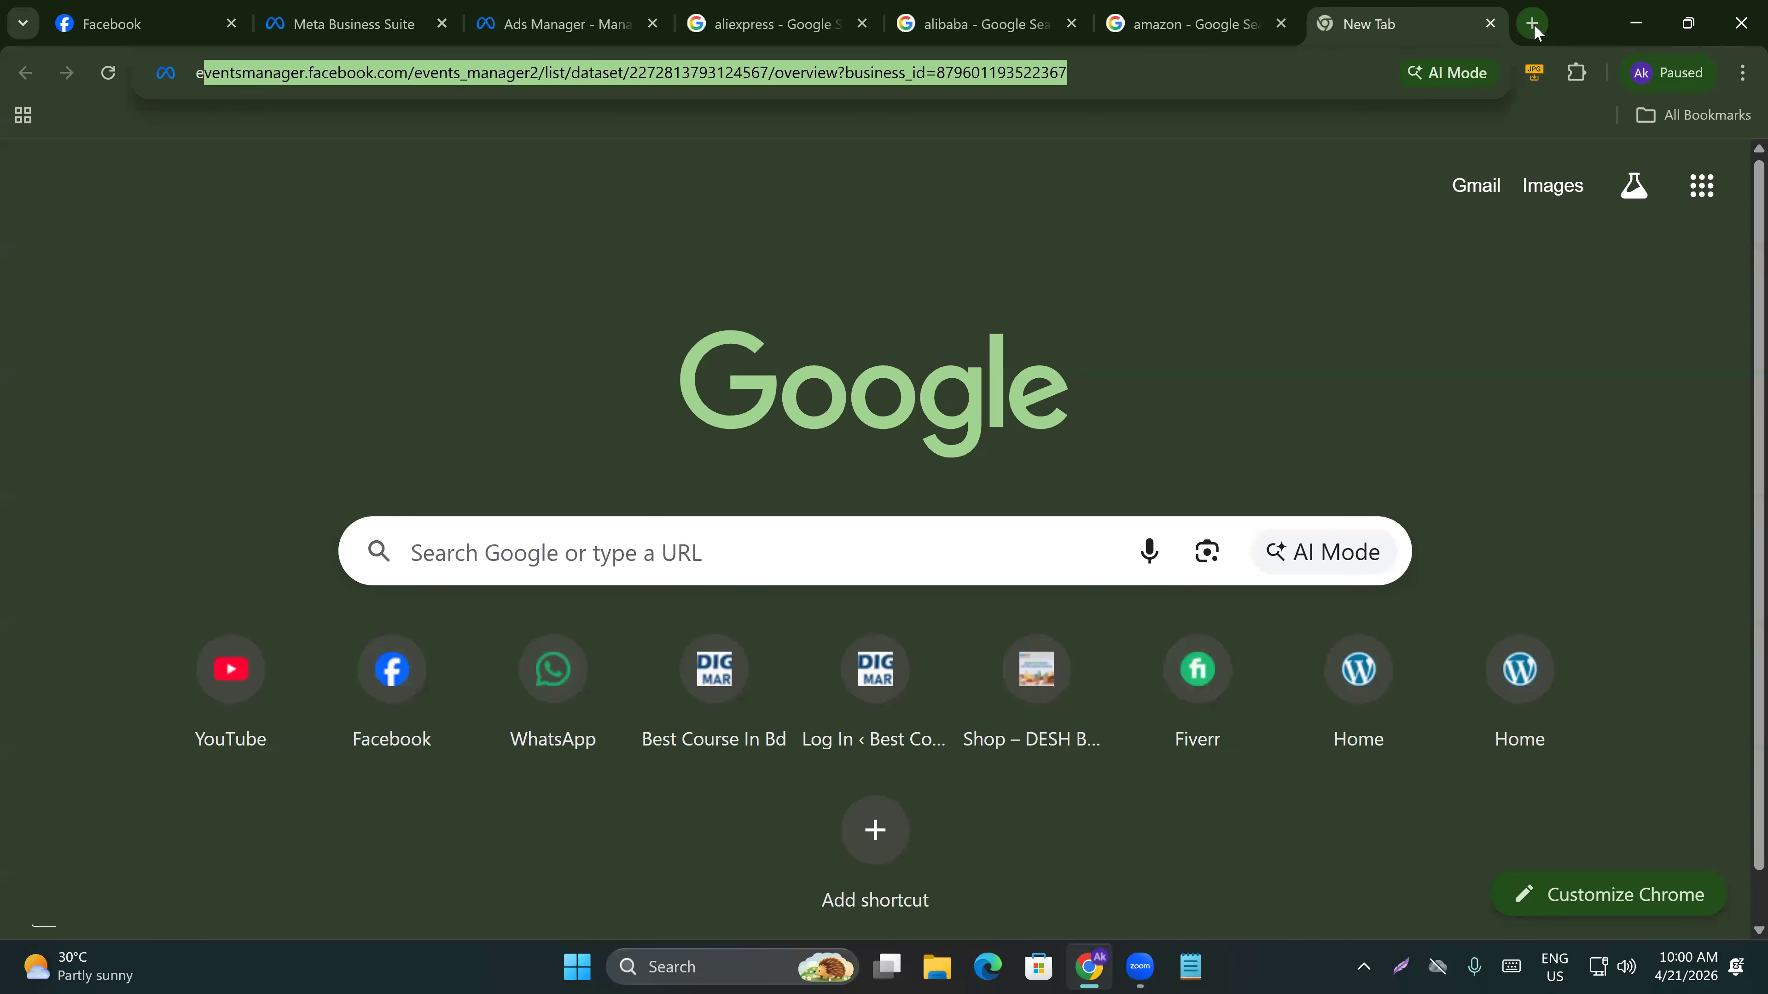
pyautogui.write('bay')
pyautogui.press('Return')
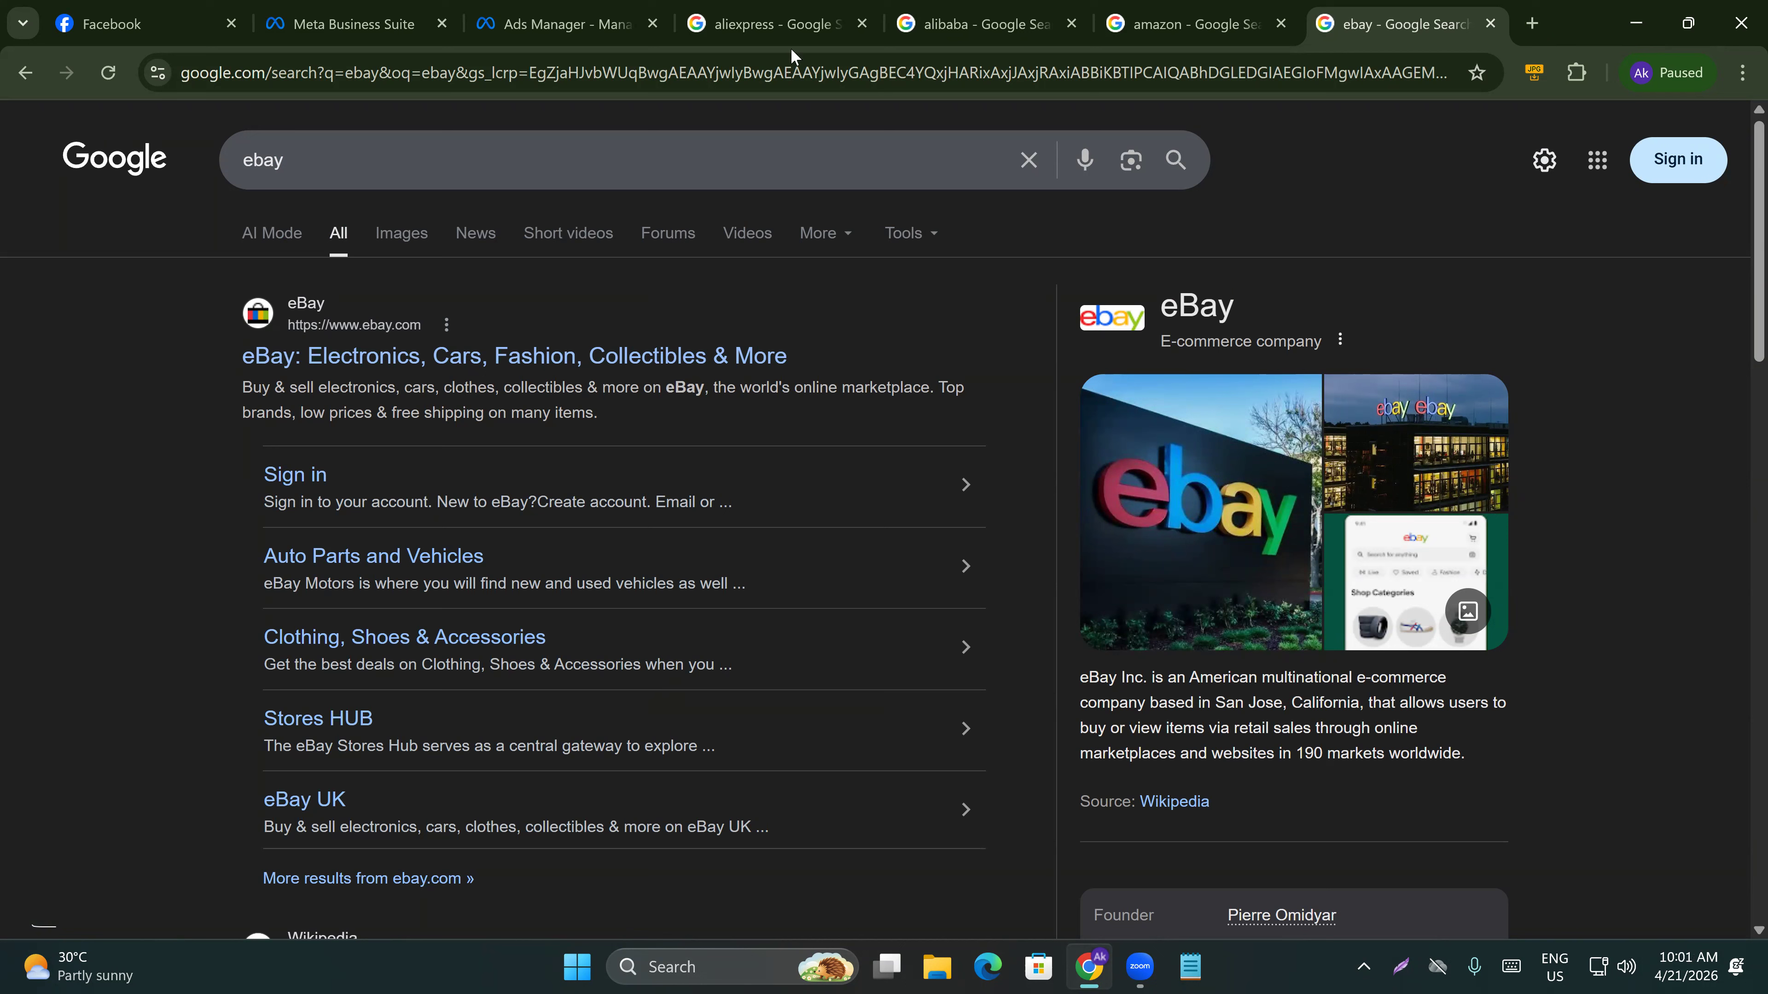
# Return to the aliexpress search tab and open the AliExpress website.
pyautogui.moveTo(1216, 7)
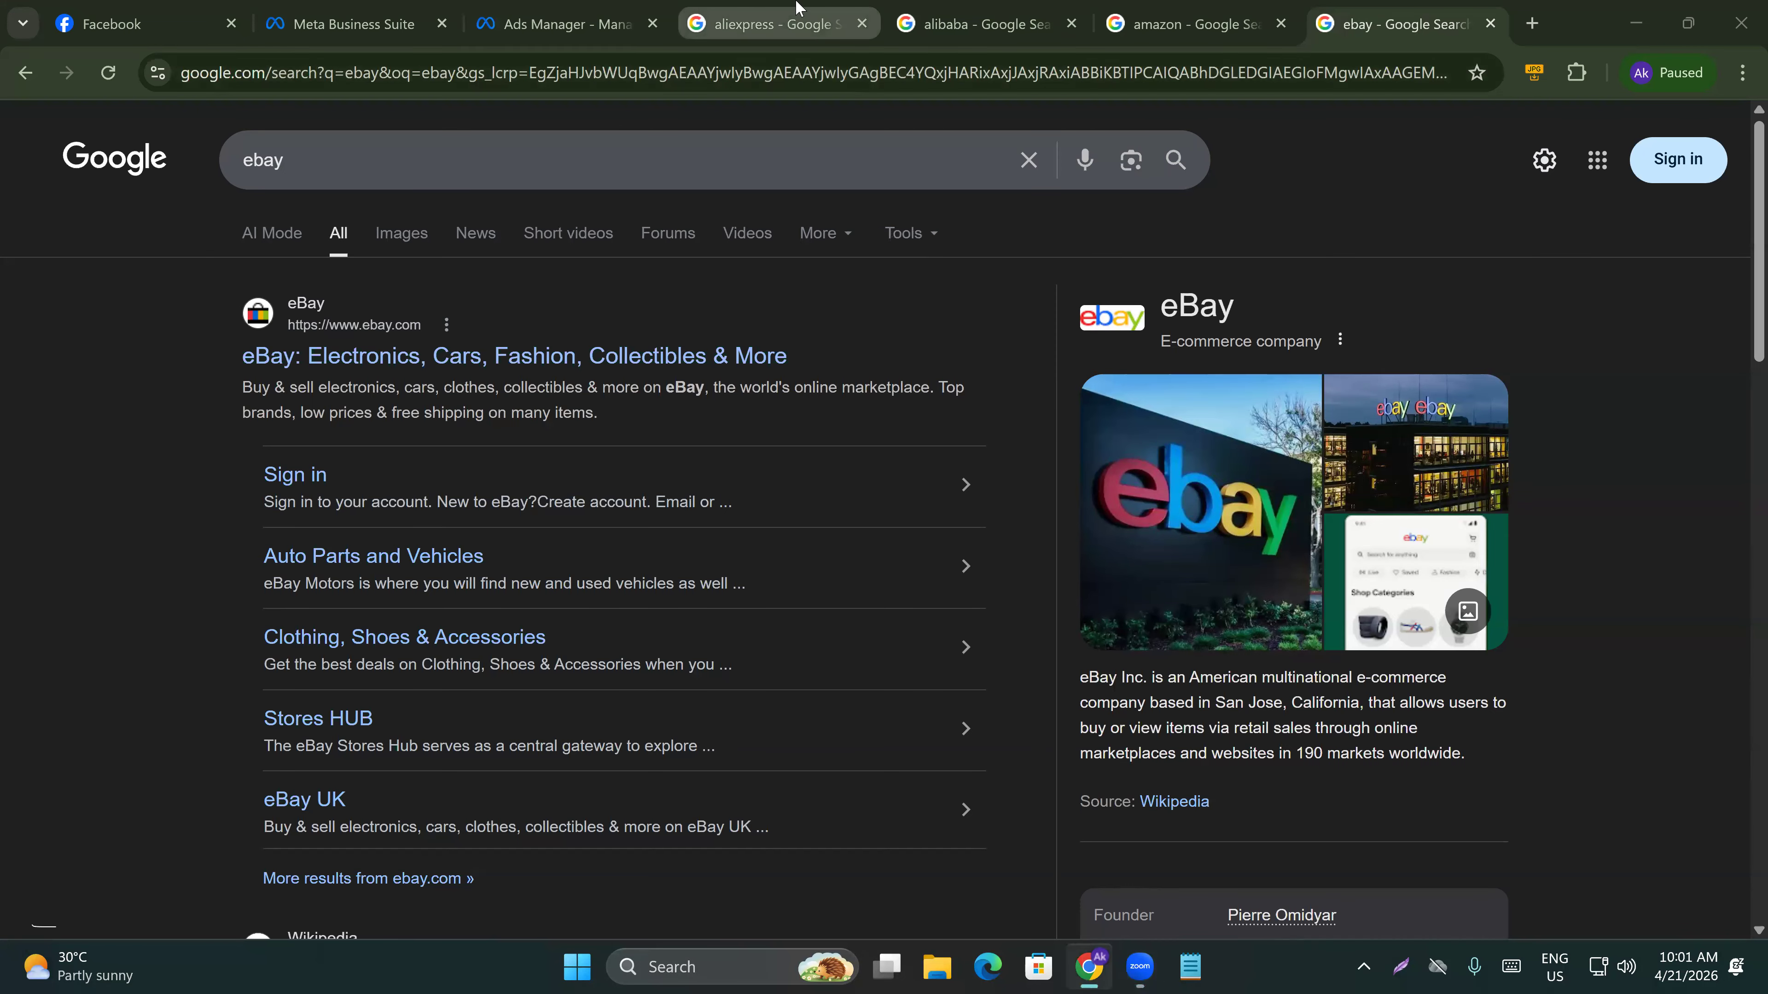
pyautogui.click(798, 8)
pyautogui.click(564, 356)
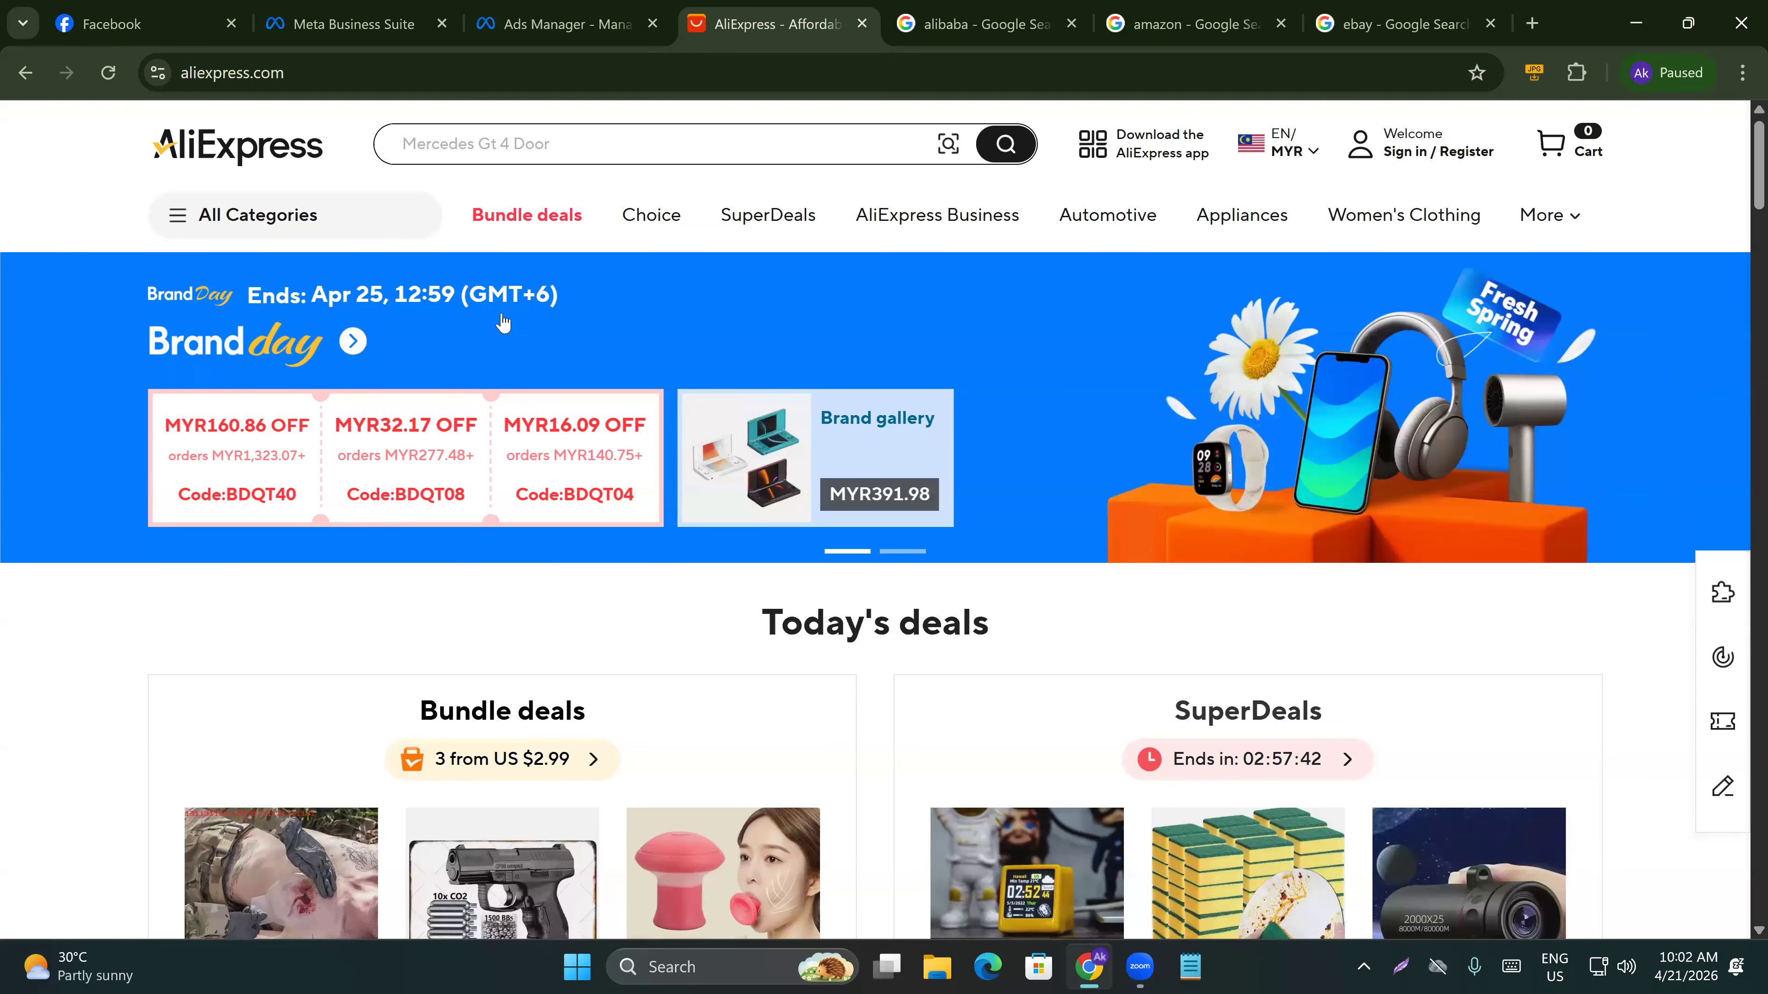
# Search AliExpress for smart watch xiaomi.
pyautogui.click(483, 149)
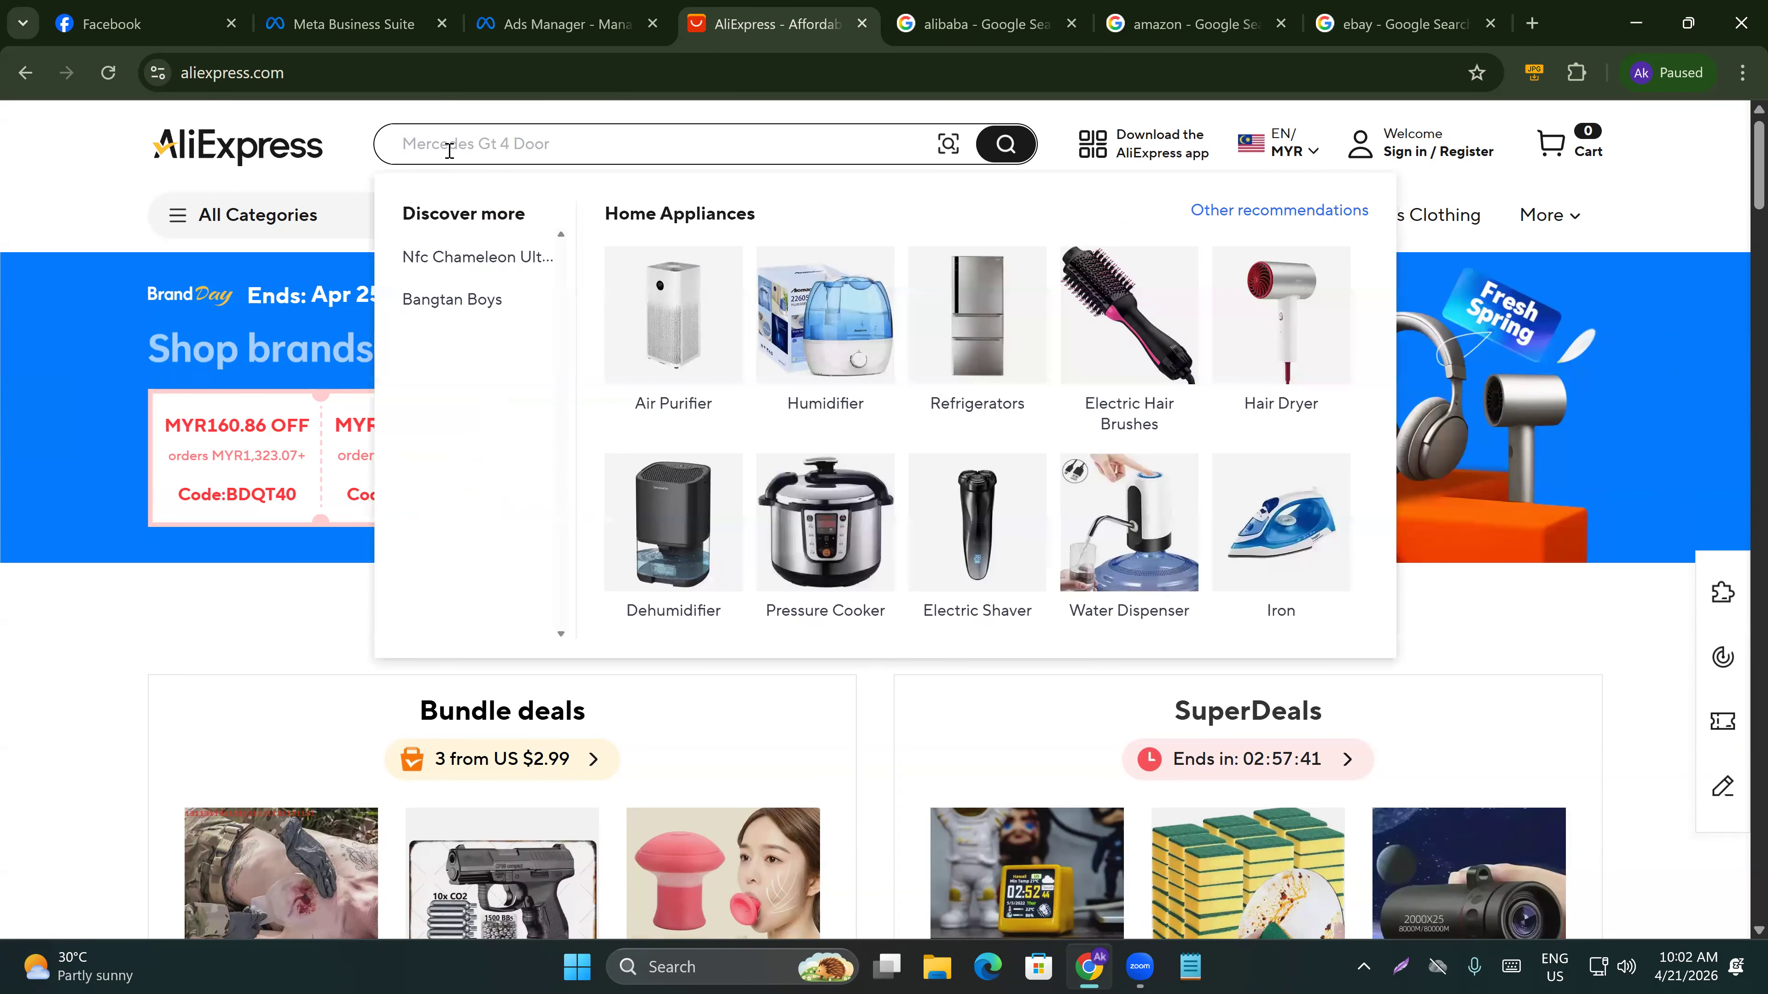
pyautogui.write('smart wt')
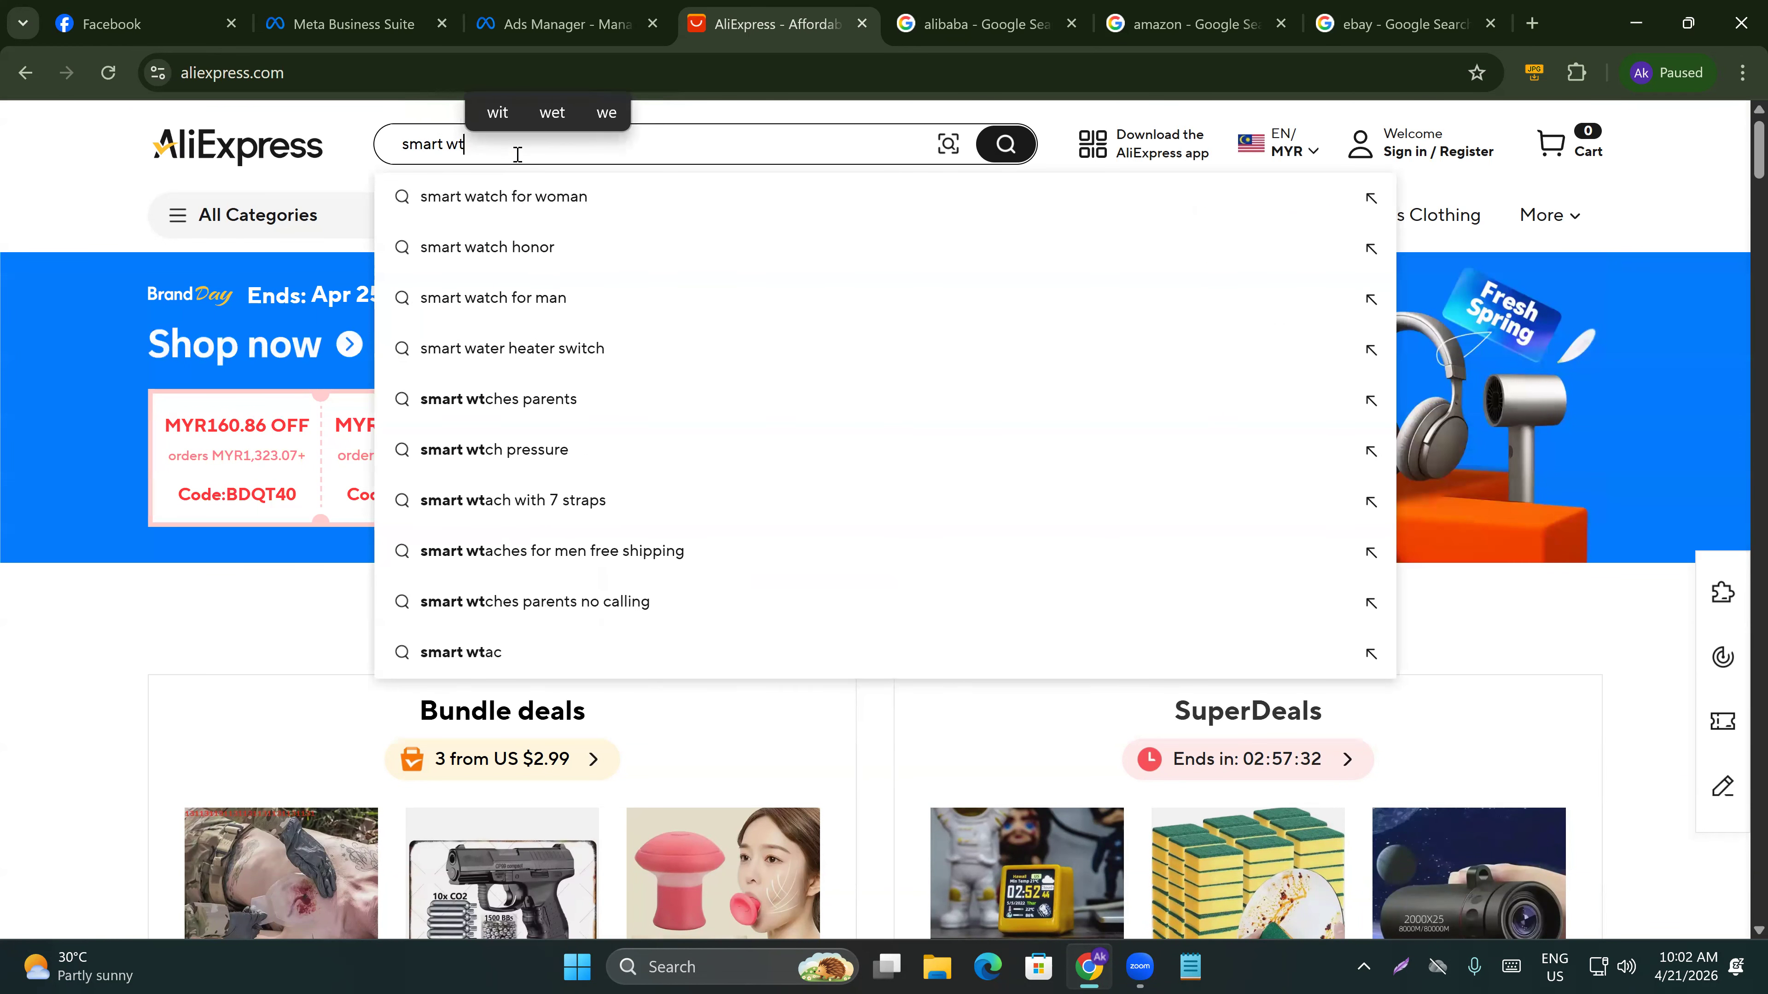
pyautogui.press('BackSpace')
pyautogui.write('acth')
pyautogui.press('BackSpace')
pyautogui.press('BackSpace')
pyautogui.press('BackSpace')
pyautogui.press('BackSpace')
pyautogui.write('atch')
pyautogui.click(821, 233)
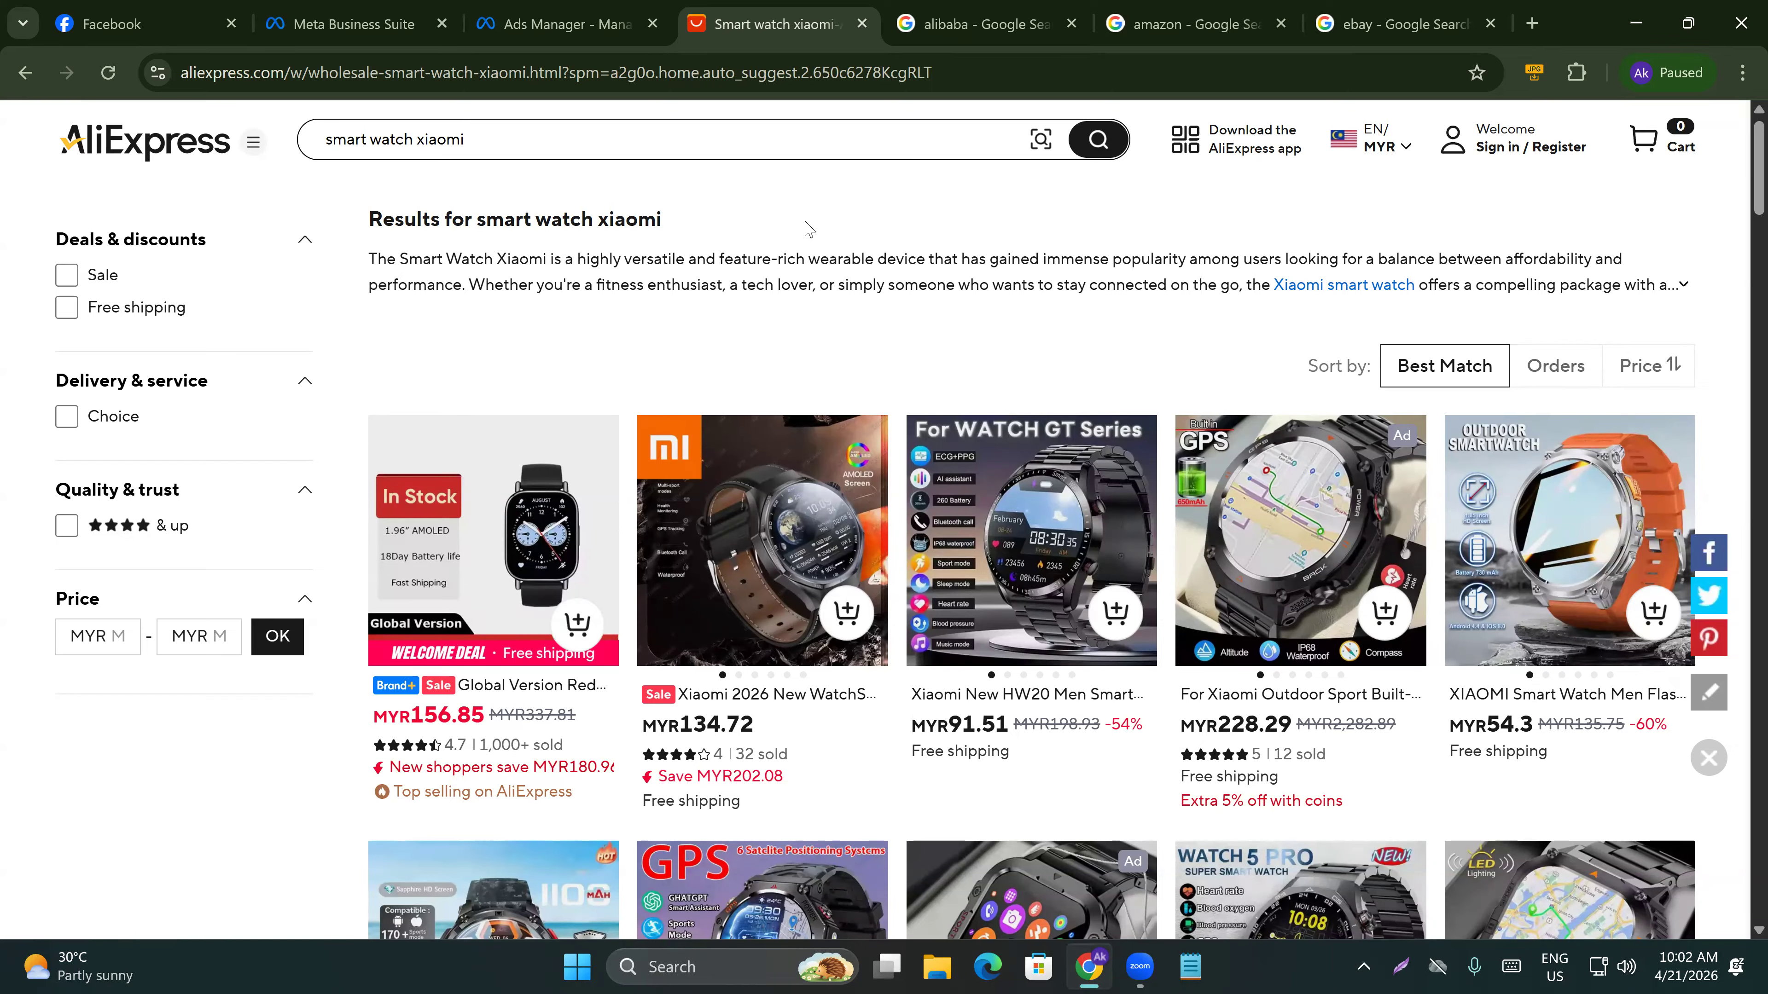
# Close the extra search tabs and open the first five smart watch listings in new tabs.
pyautogui.click(1071, 23)
pyautogui.click(1072, 23)
pyautogui.click(1071, 23)
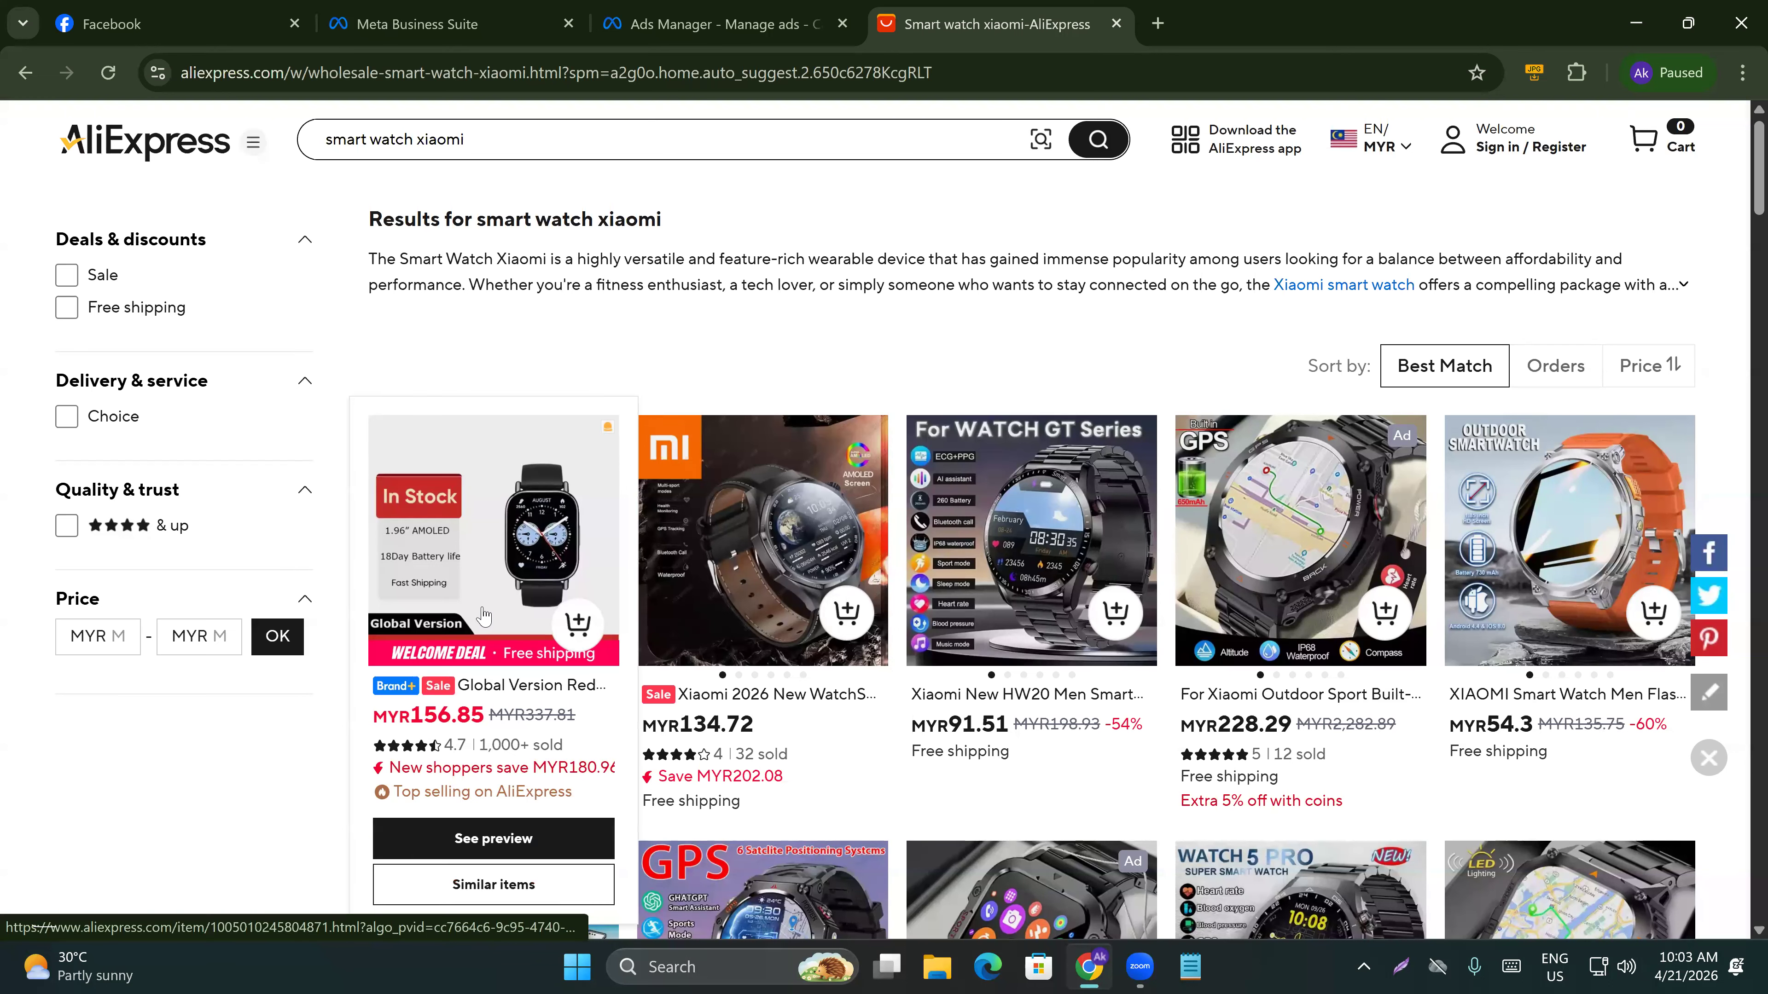
pyautogui.click(646, 632)
pyautogui.middleClick(741, 617)
pyautogui.middleClick(1023, 599)
pyautogui.middleClick(1294, 592)
pyautogui.middleClick(1558, 591)
# Play the Xiaomi 2026 watch listing's video and close the other product tabs.
pyautogui.click(772, 25)
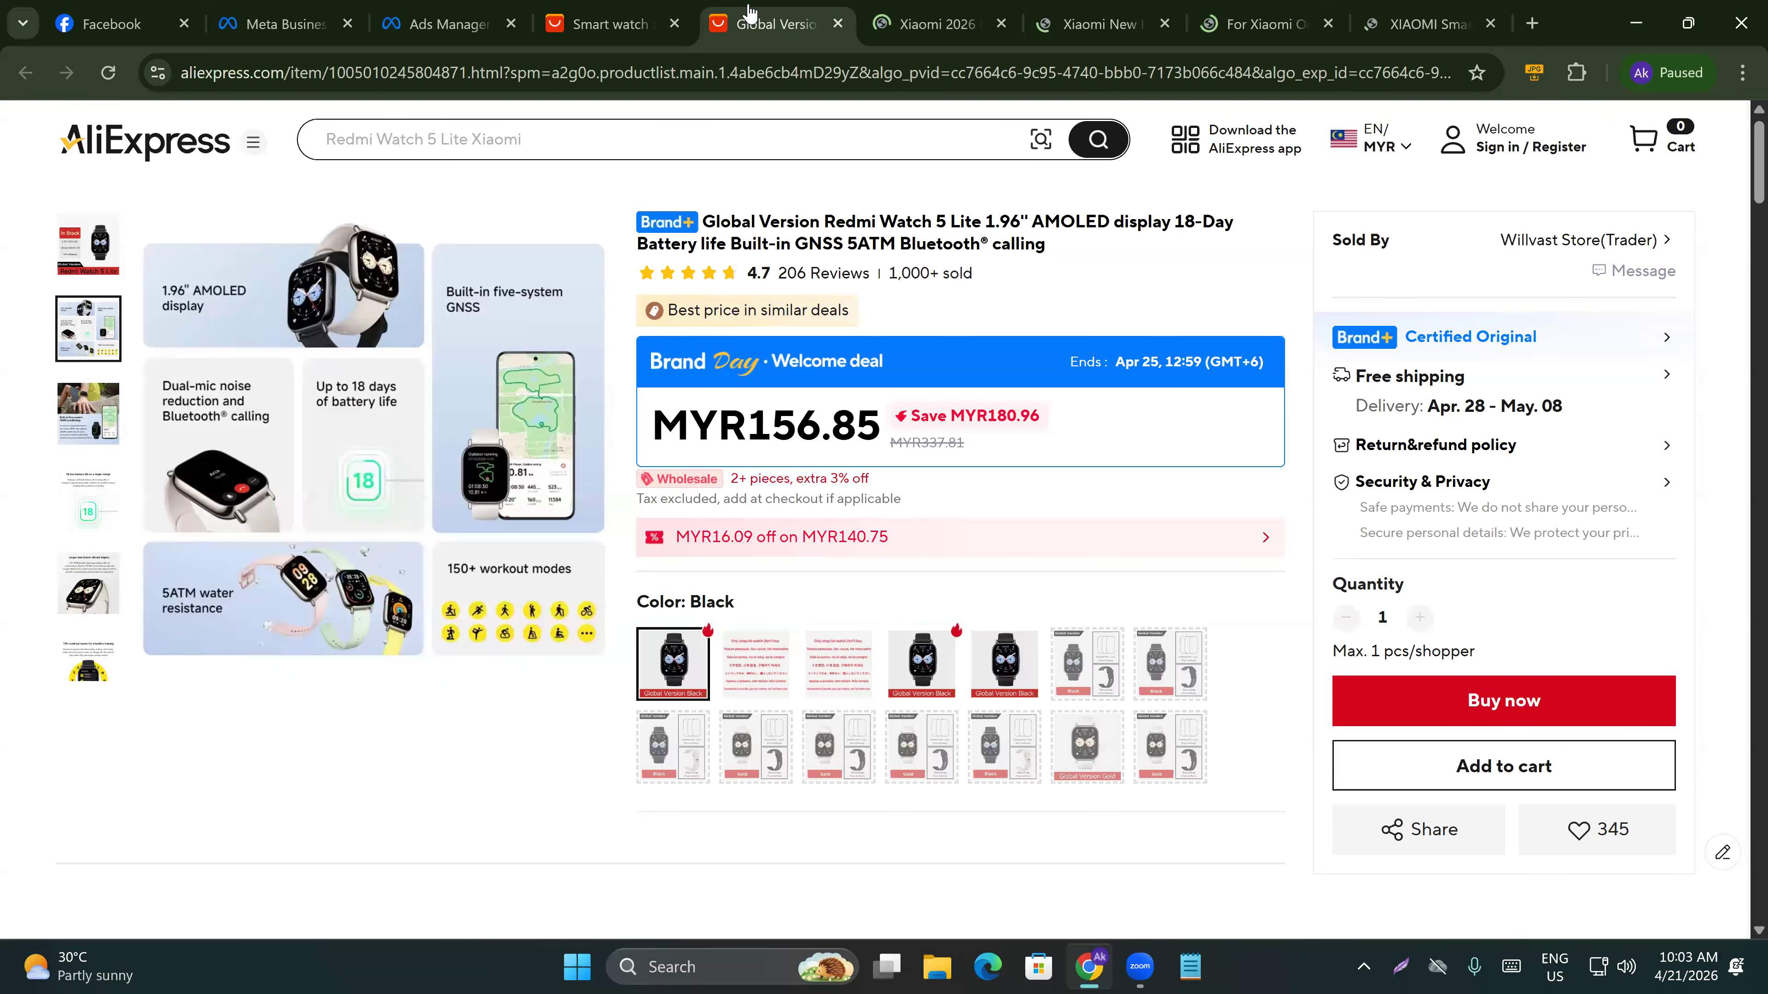
pyautogui.click(837, 24)
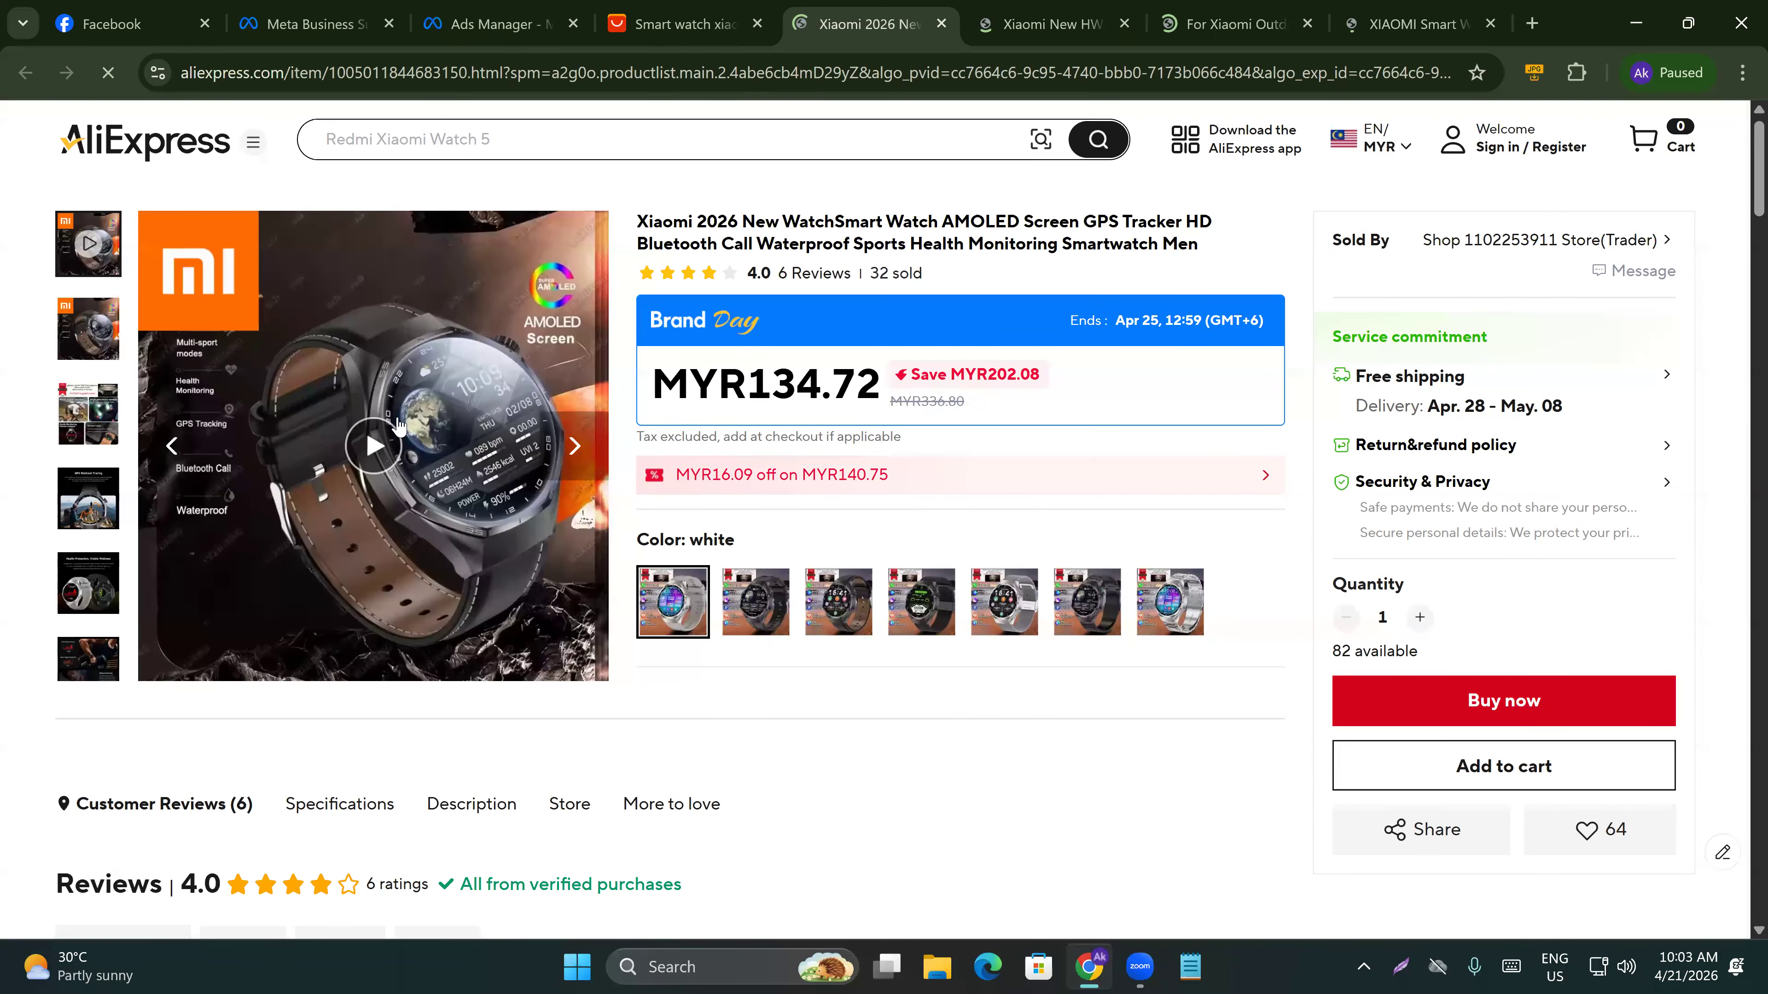
pyautogui.click(372, 446)
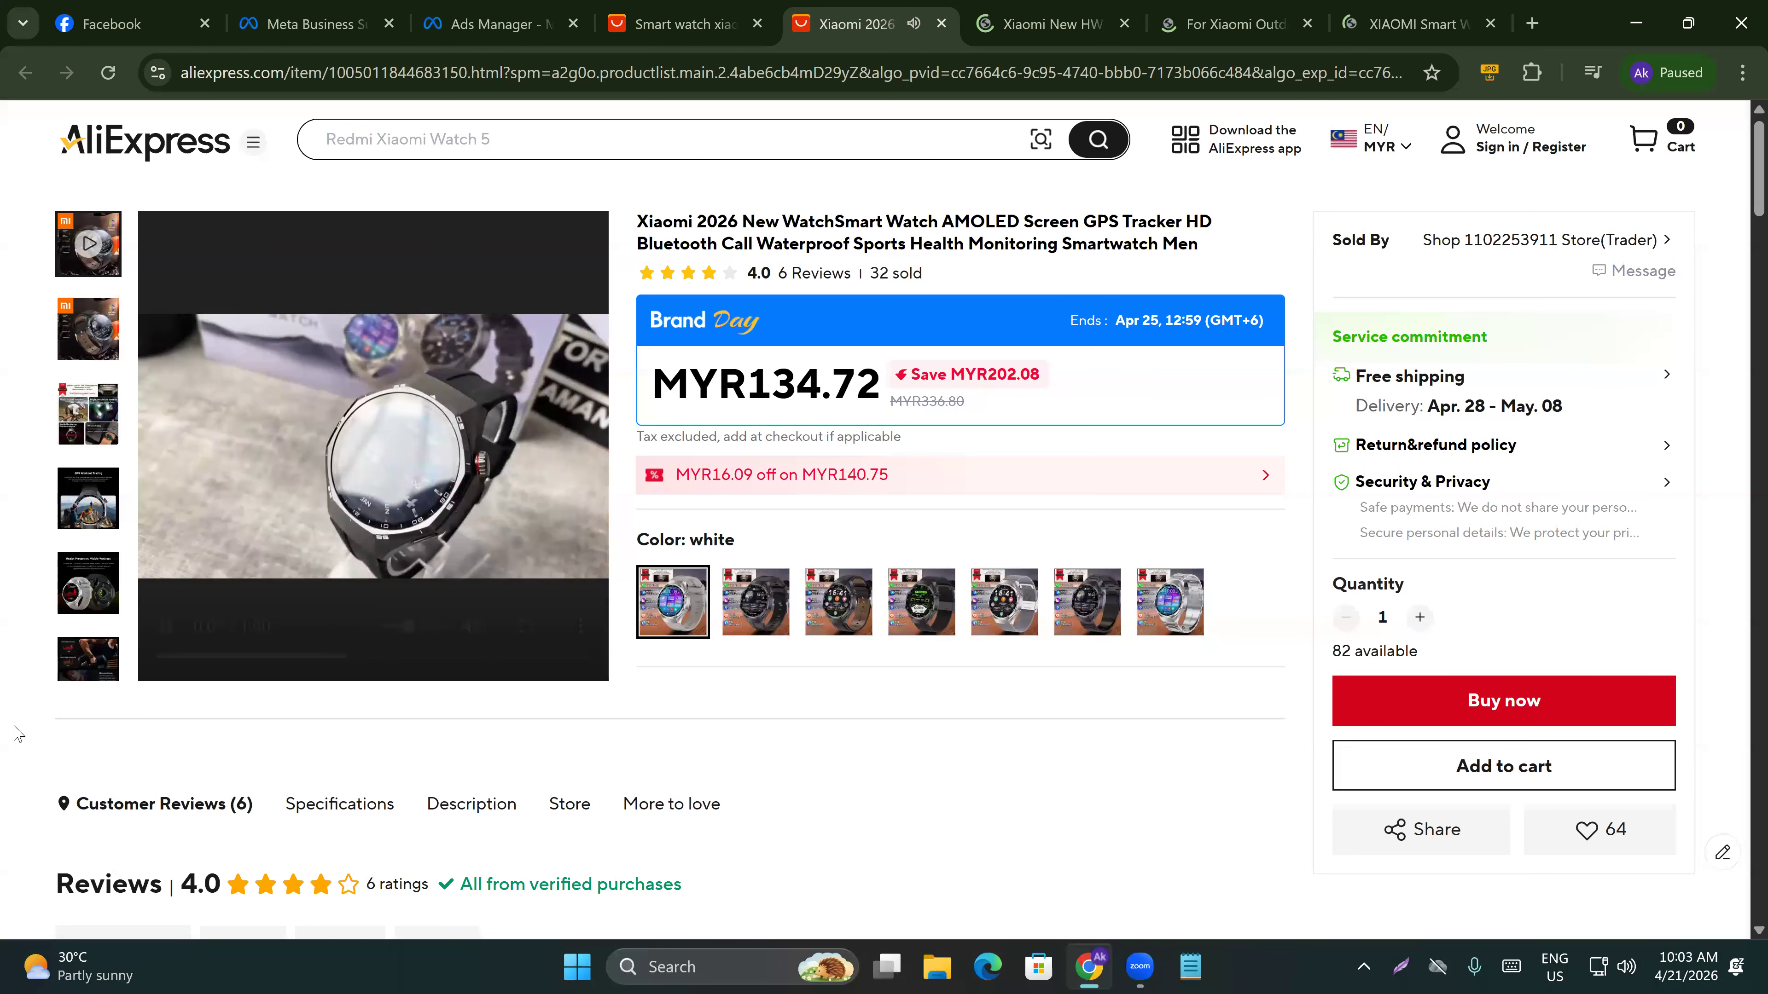
pyautogui.click(1124, 25)
pyautogui.click(1125, 26)
pyautogui.click(1125, 26)
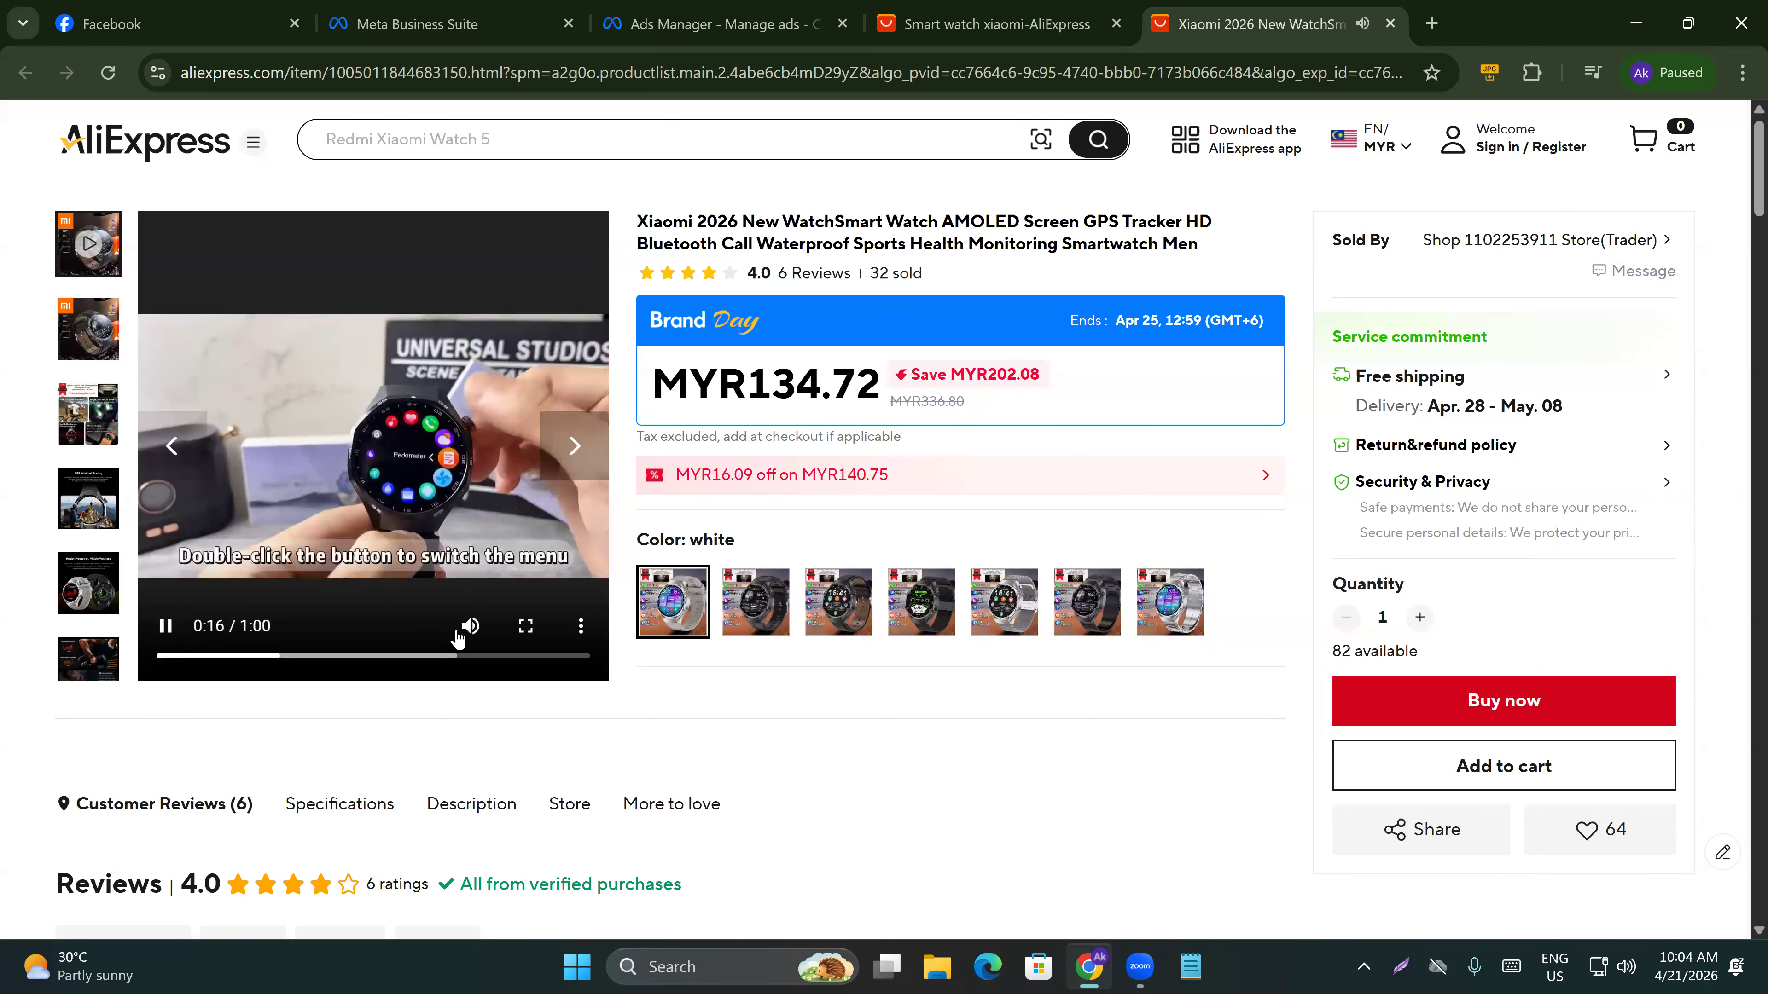
pyautogui.moveTo(484, 632)
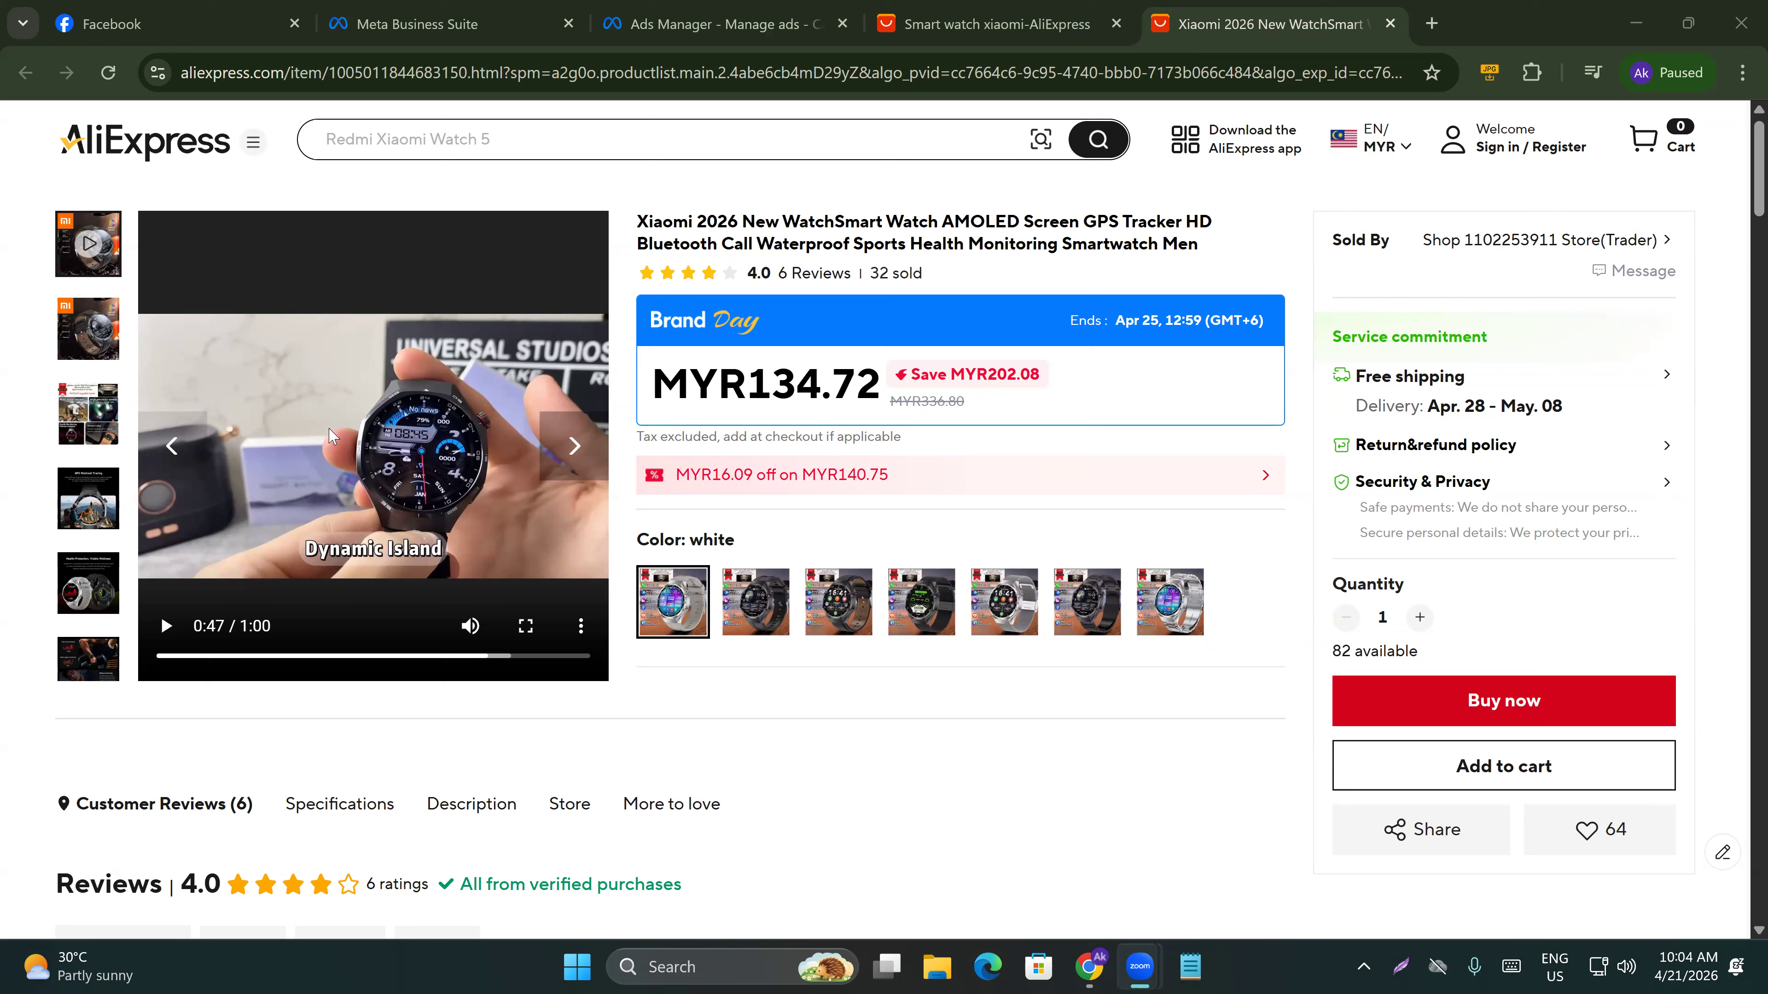
# Open the watch listing's product video in a new tab, download it, and close that tab.
pyautogui.rightClick(314, 373)
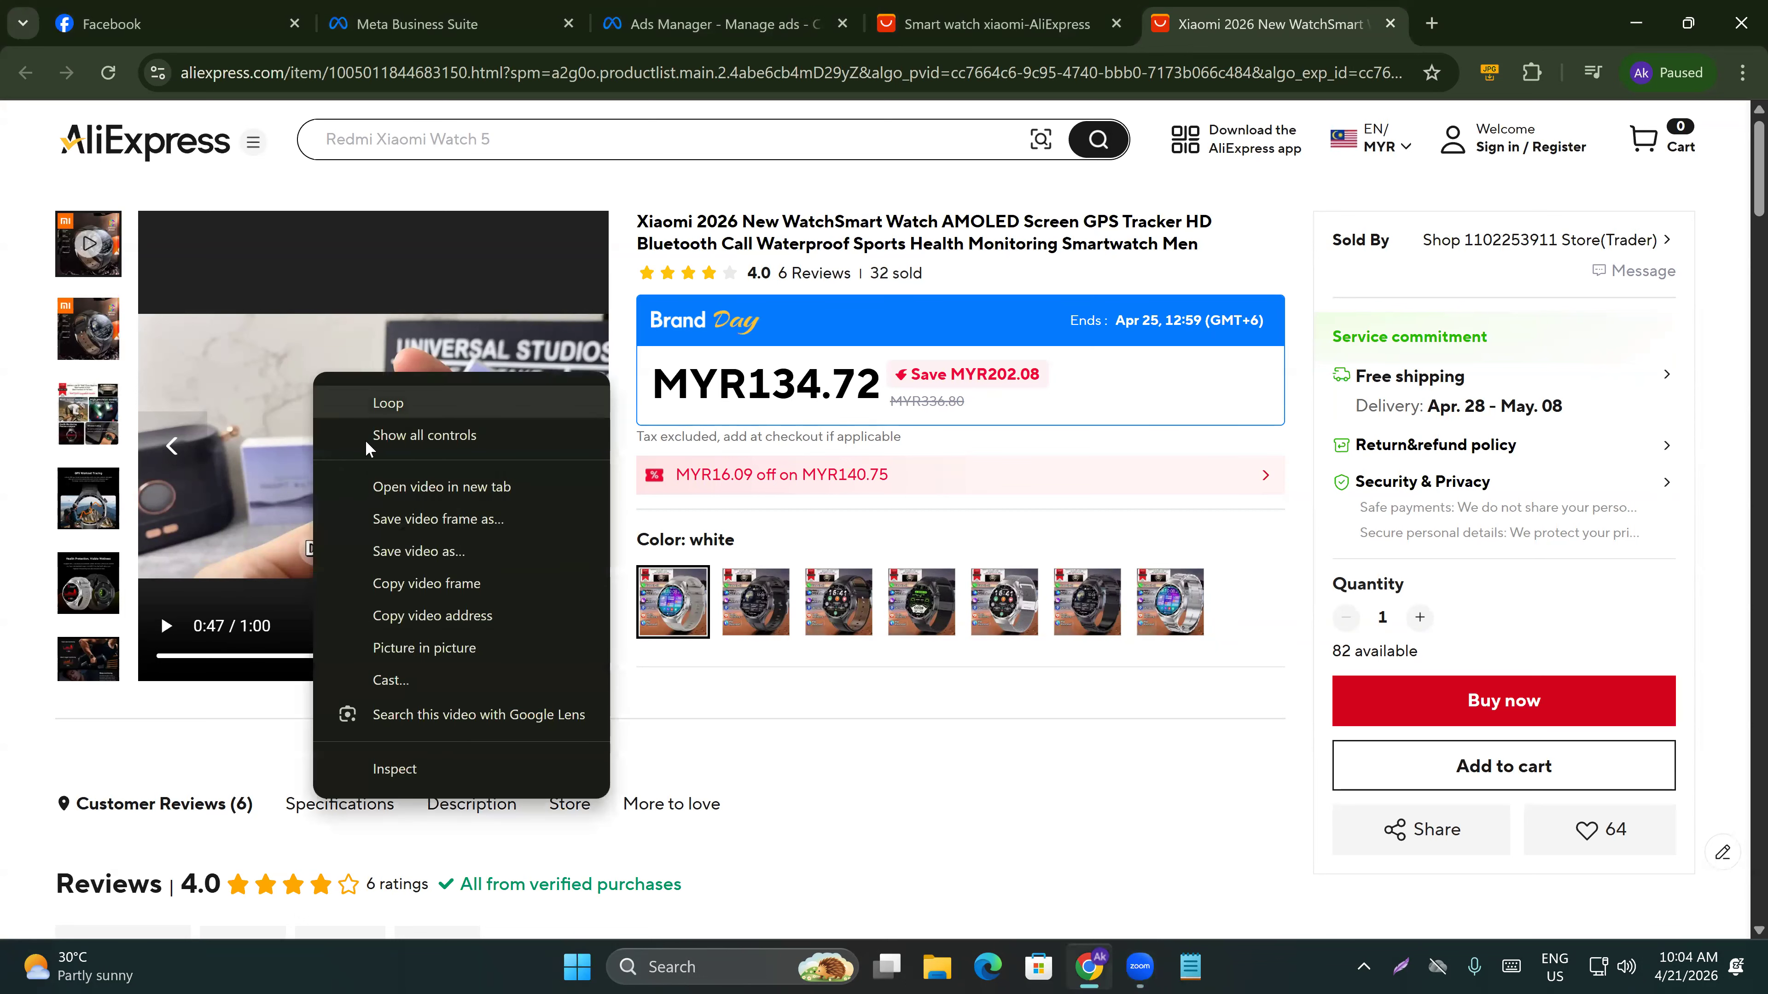
pyautogui.click(403, 486)
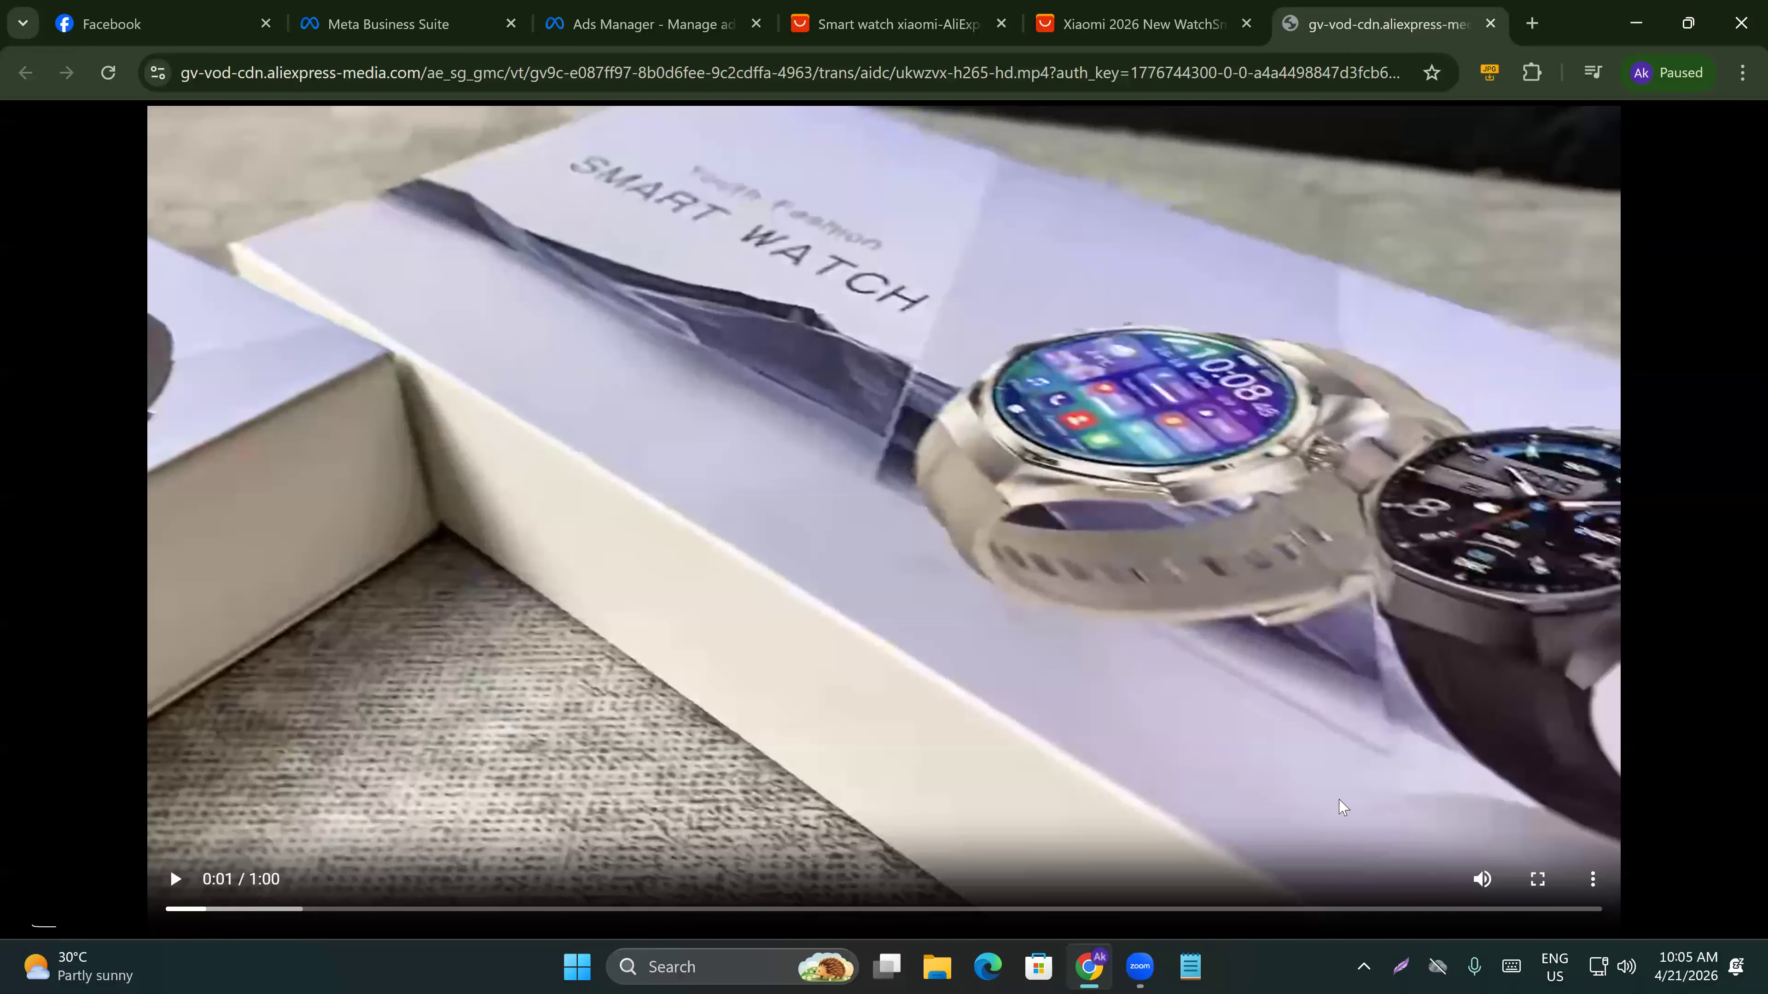
pyautogui.click(1592, 883)
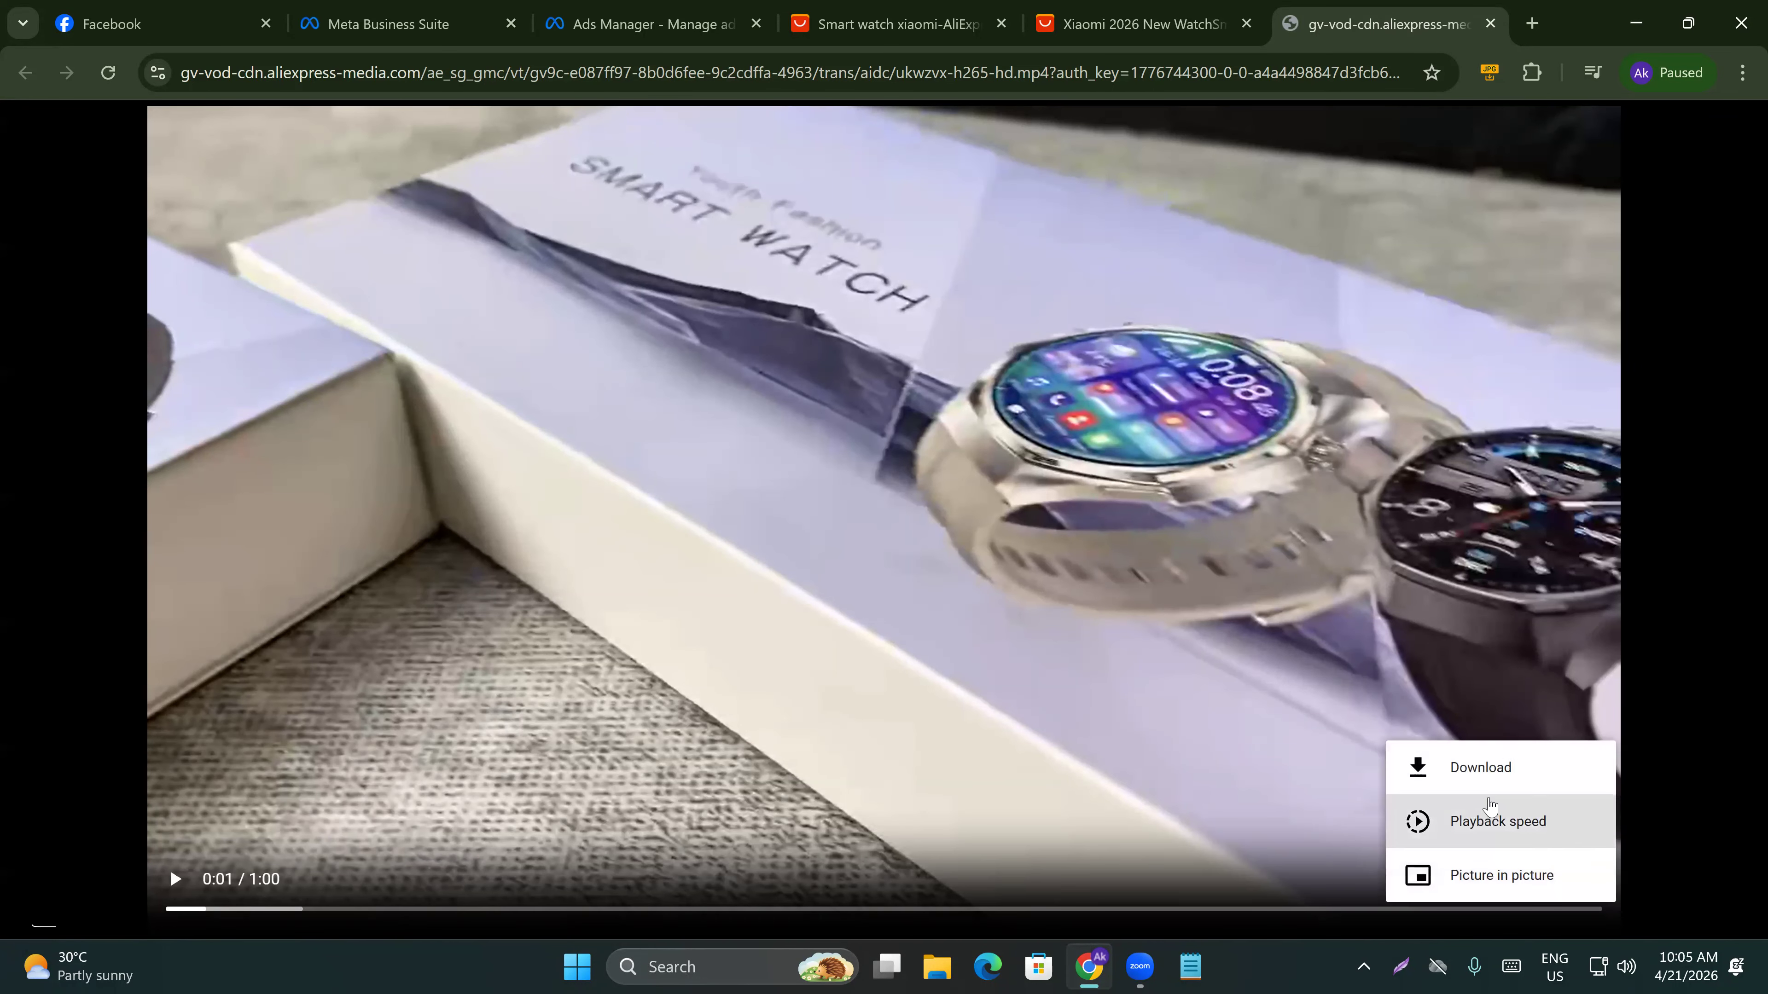
pyautogui.click(1459, 780)
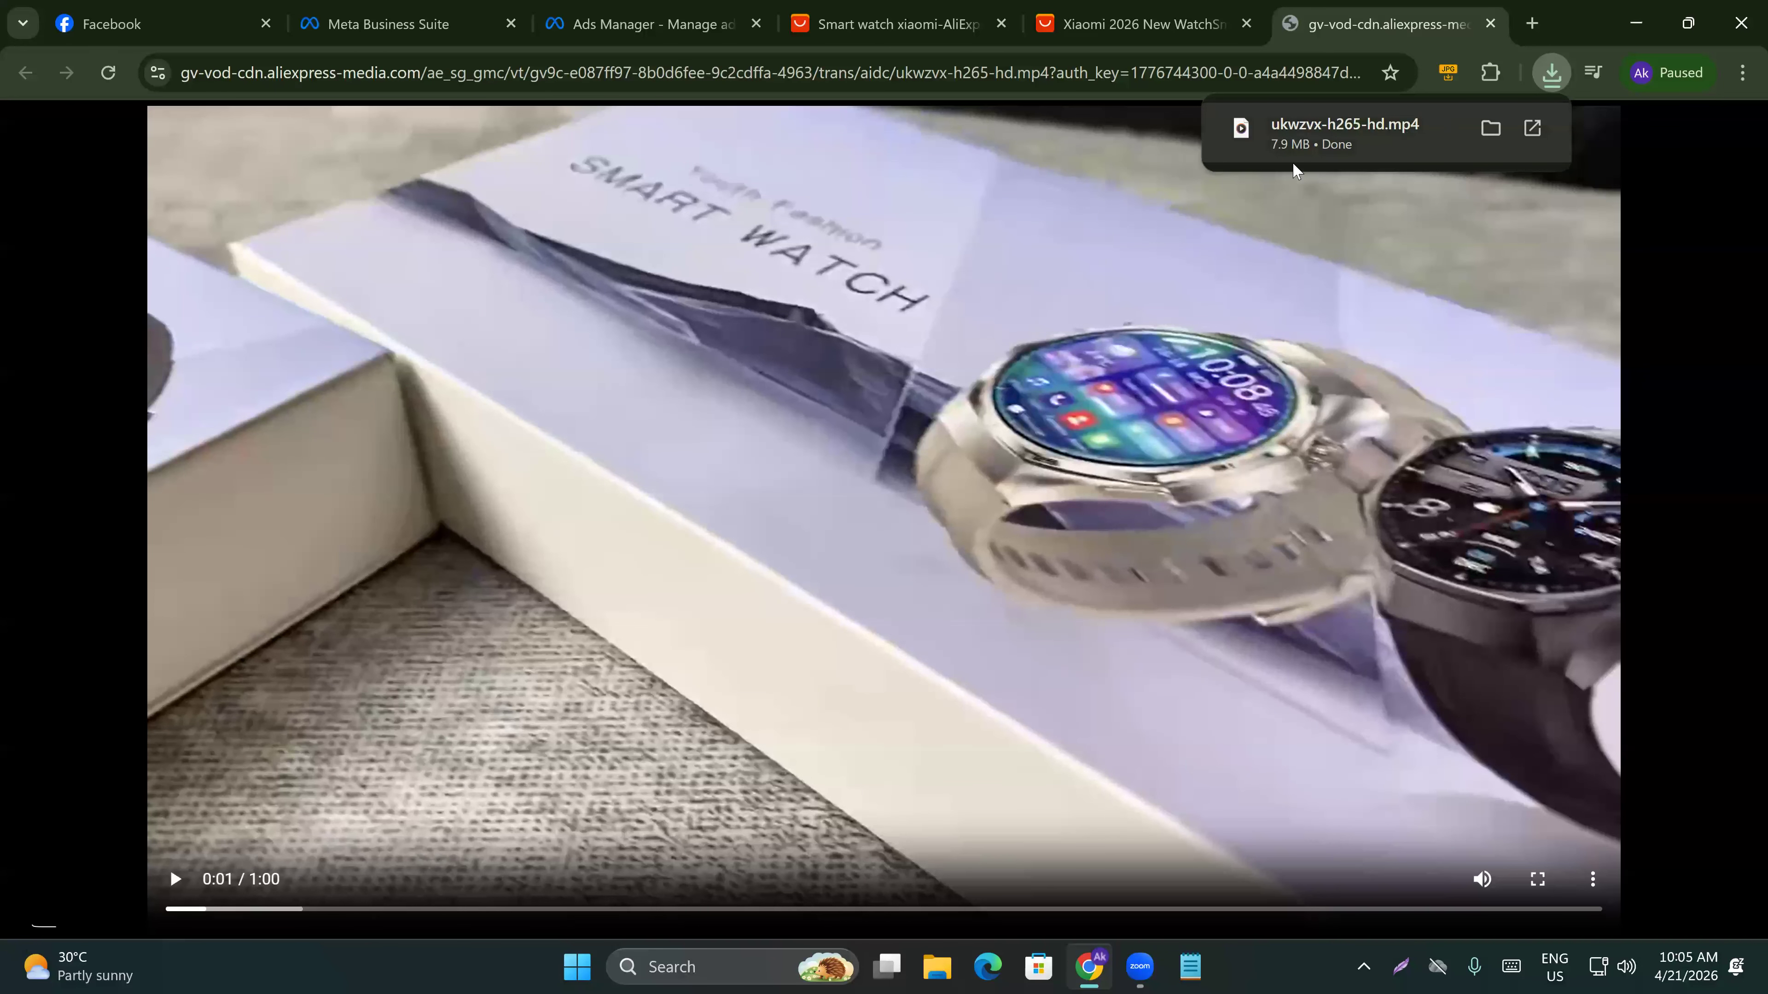
pyautogui.hotkey('ctrl', 'w')
pyautogui.rightClick(393, 438)
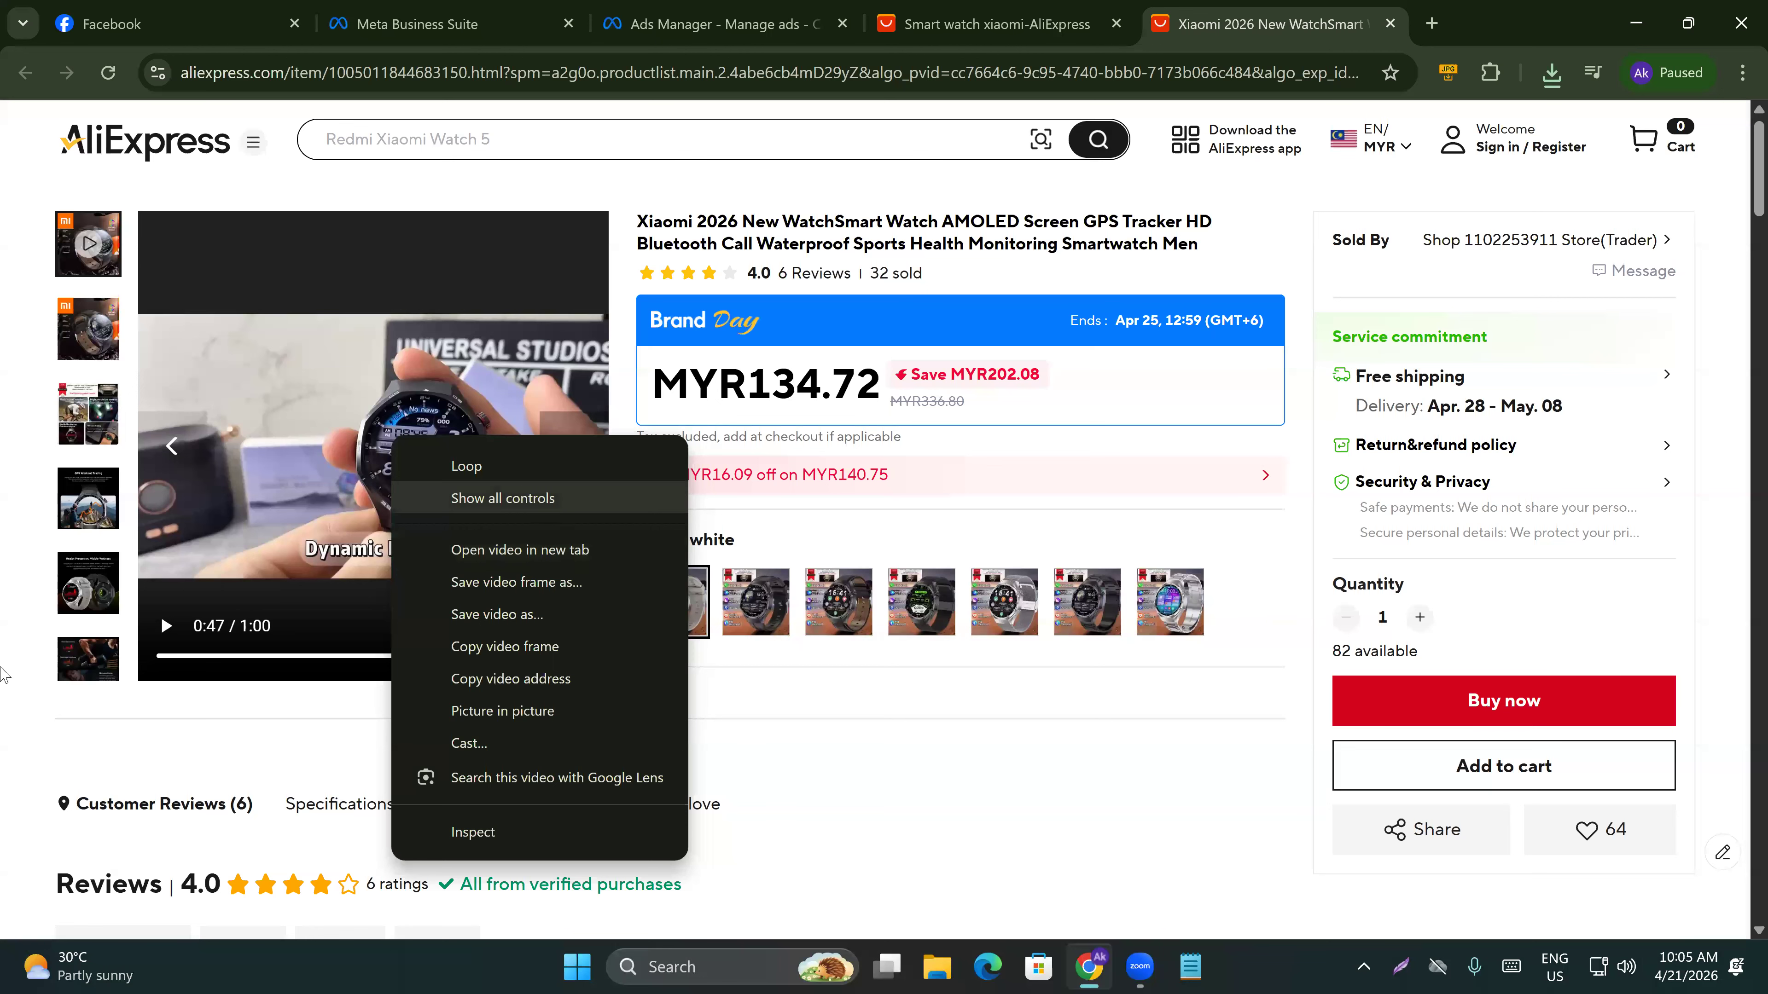
pyautogui.click(4, 836)
pyautogui.hotkey('ctrl', 'a')
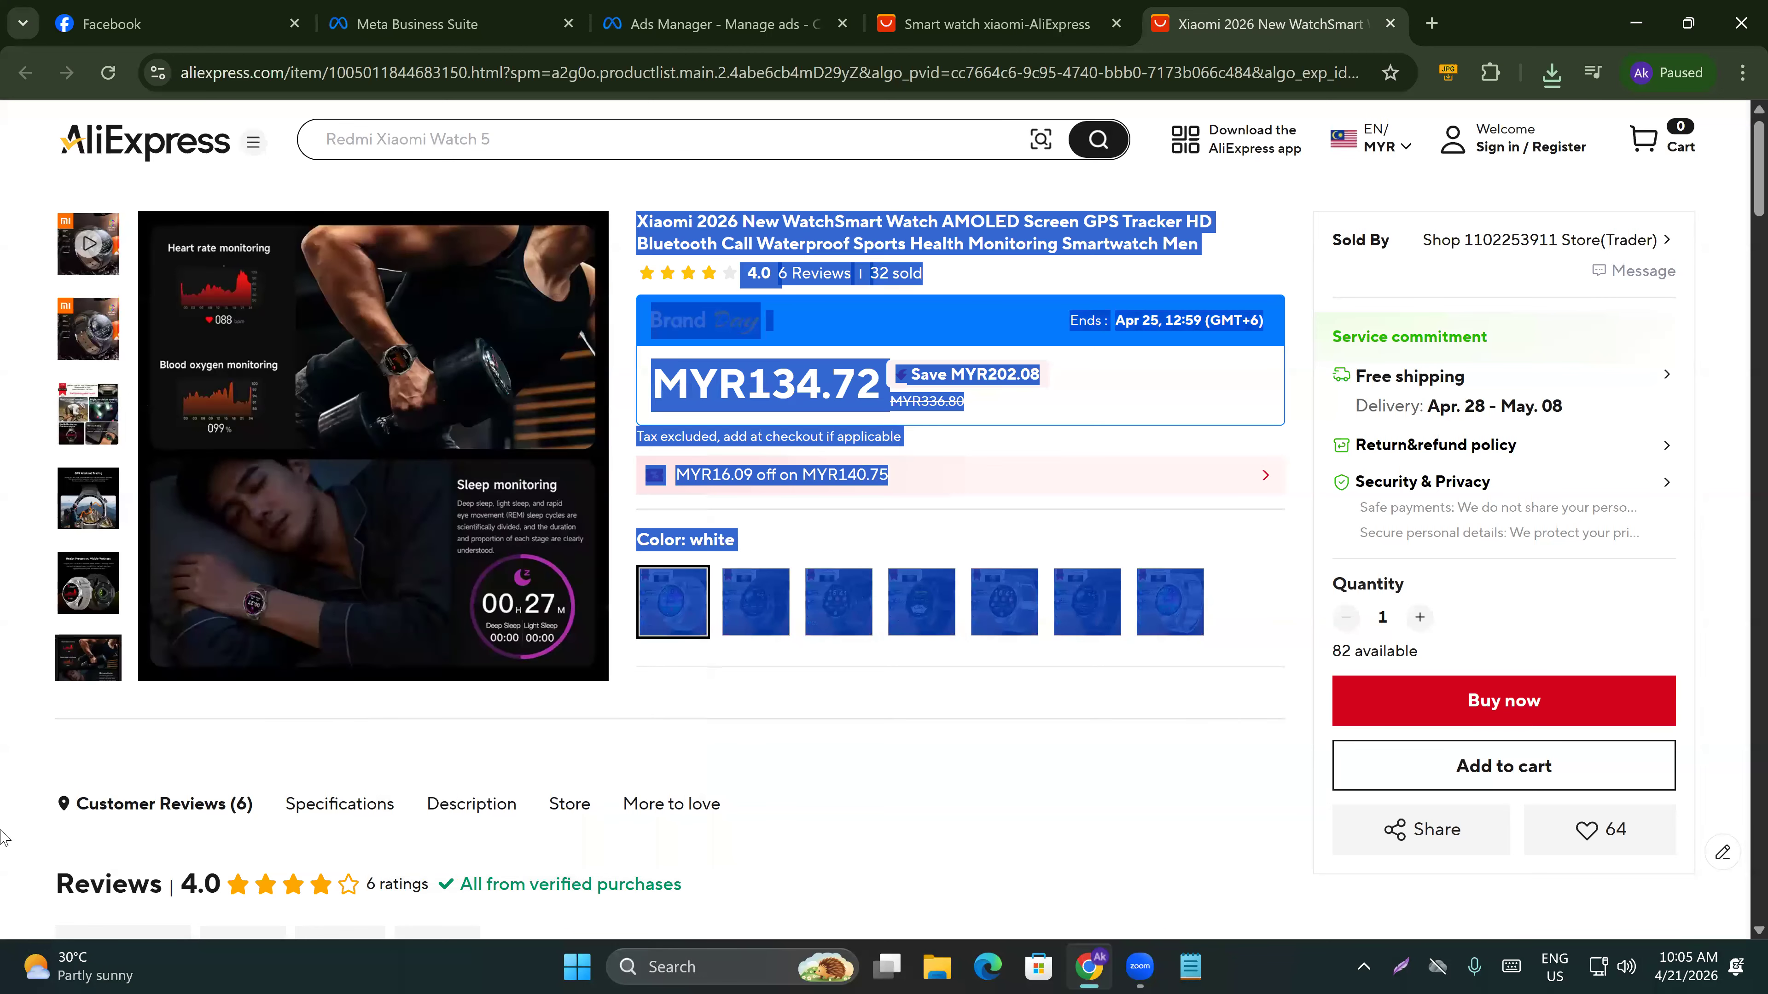
pyautogui.click(23, 763)
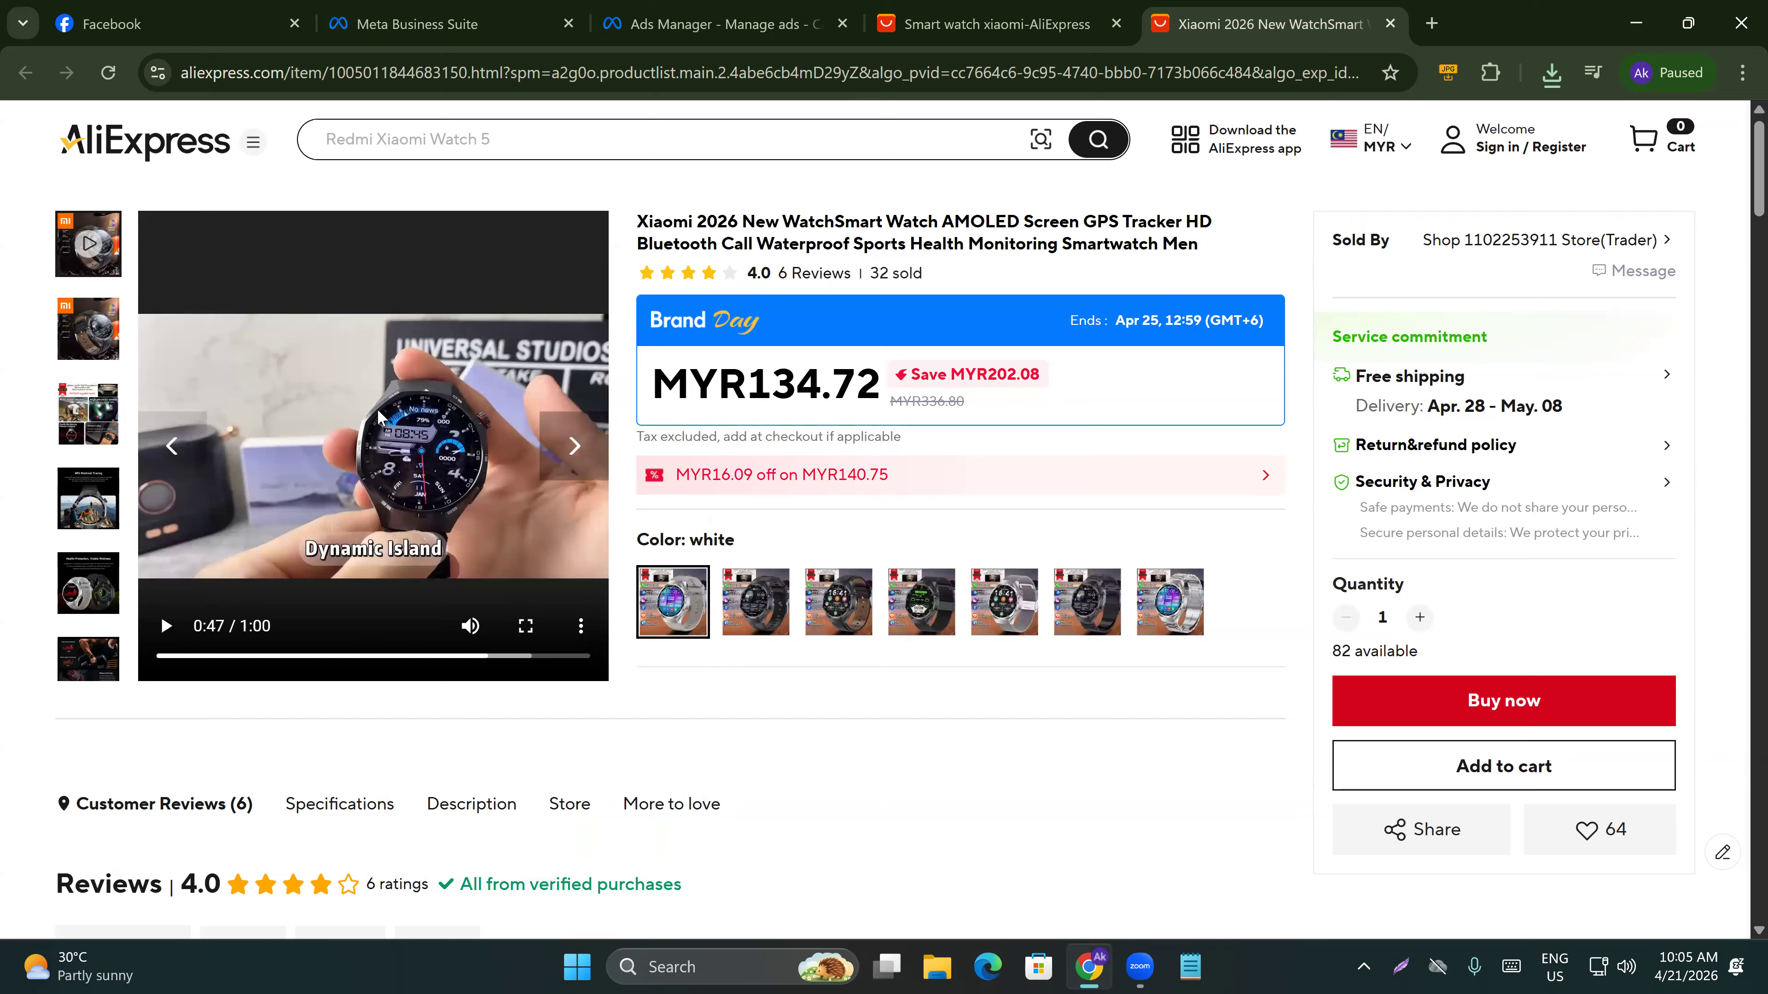
# Inspect the product video's element and open its source video in a new tab, then close it.
pyautogui.rightClick(368, 399)
pyautogui.click(445, 793)
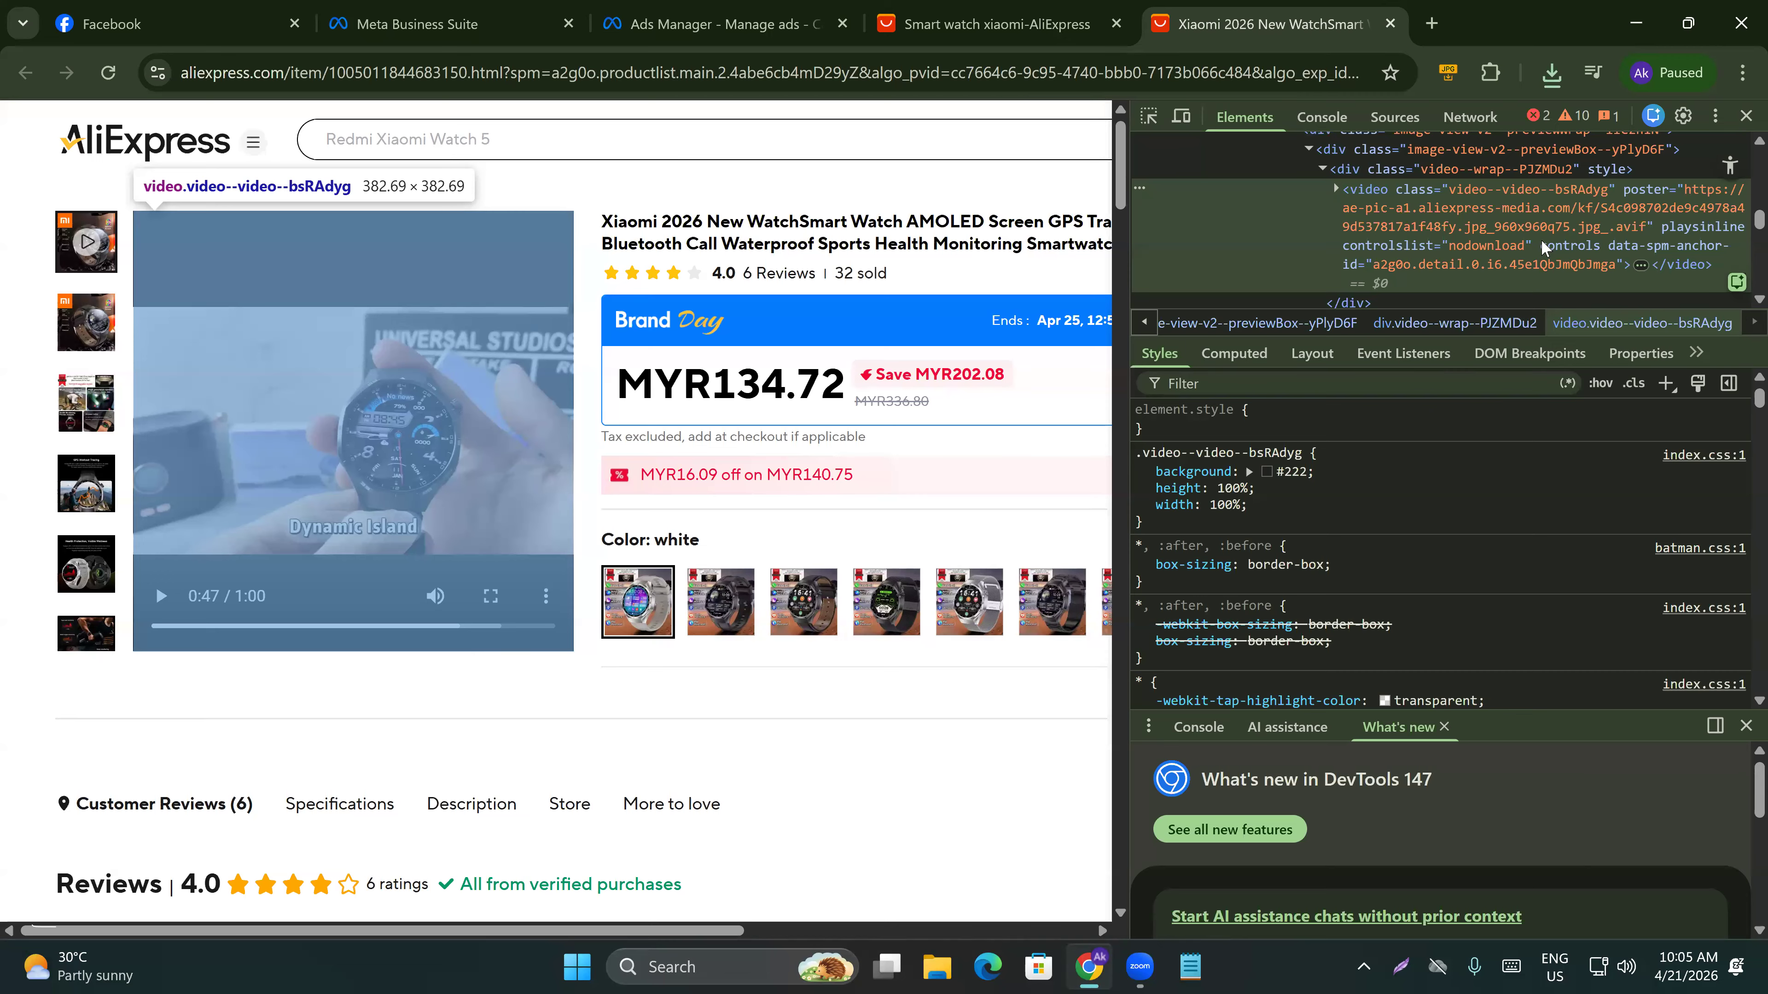
pyautogui.press('Right')
pyautogui.scroll(-2, 1527, 224)
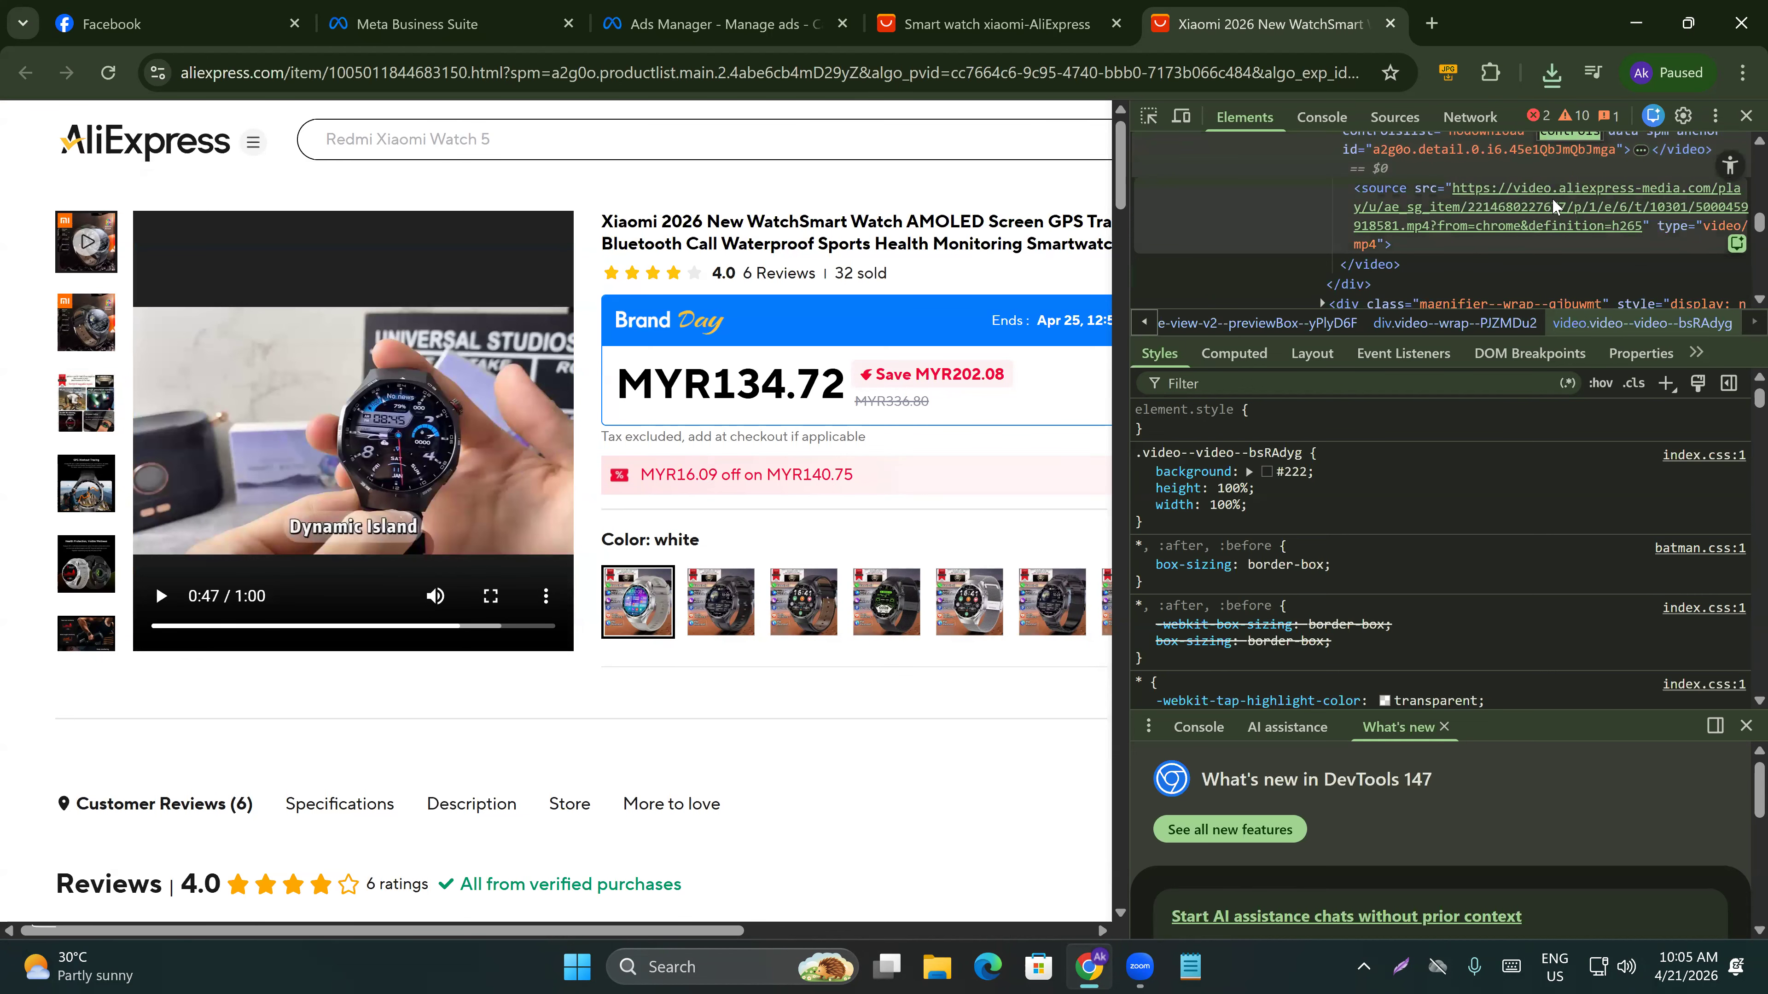
pyautogui.click(1664, 191)
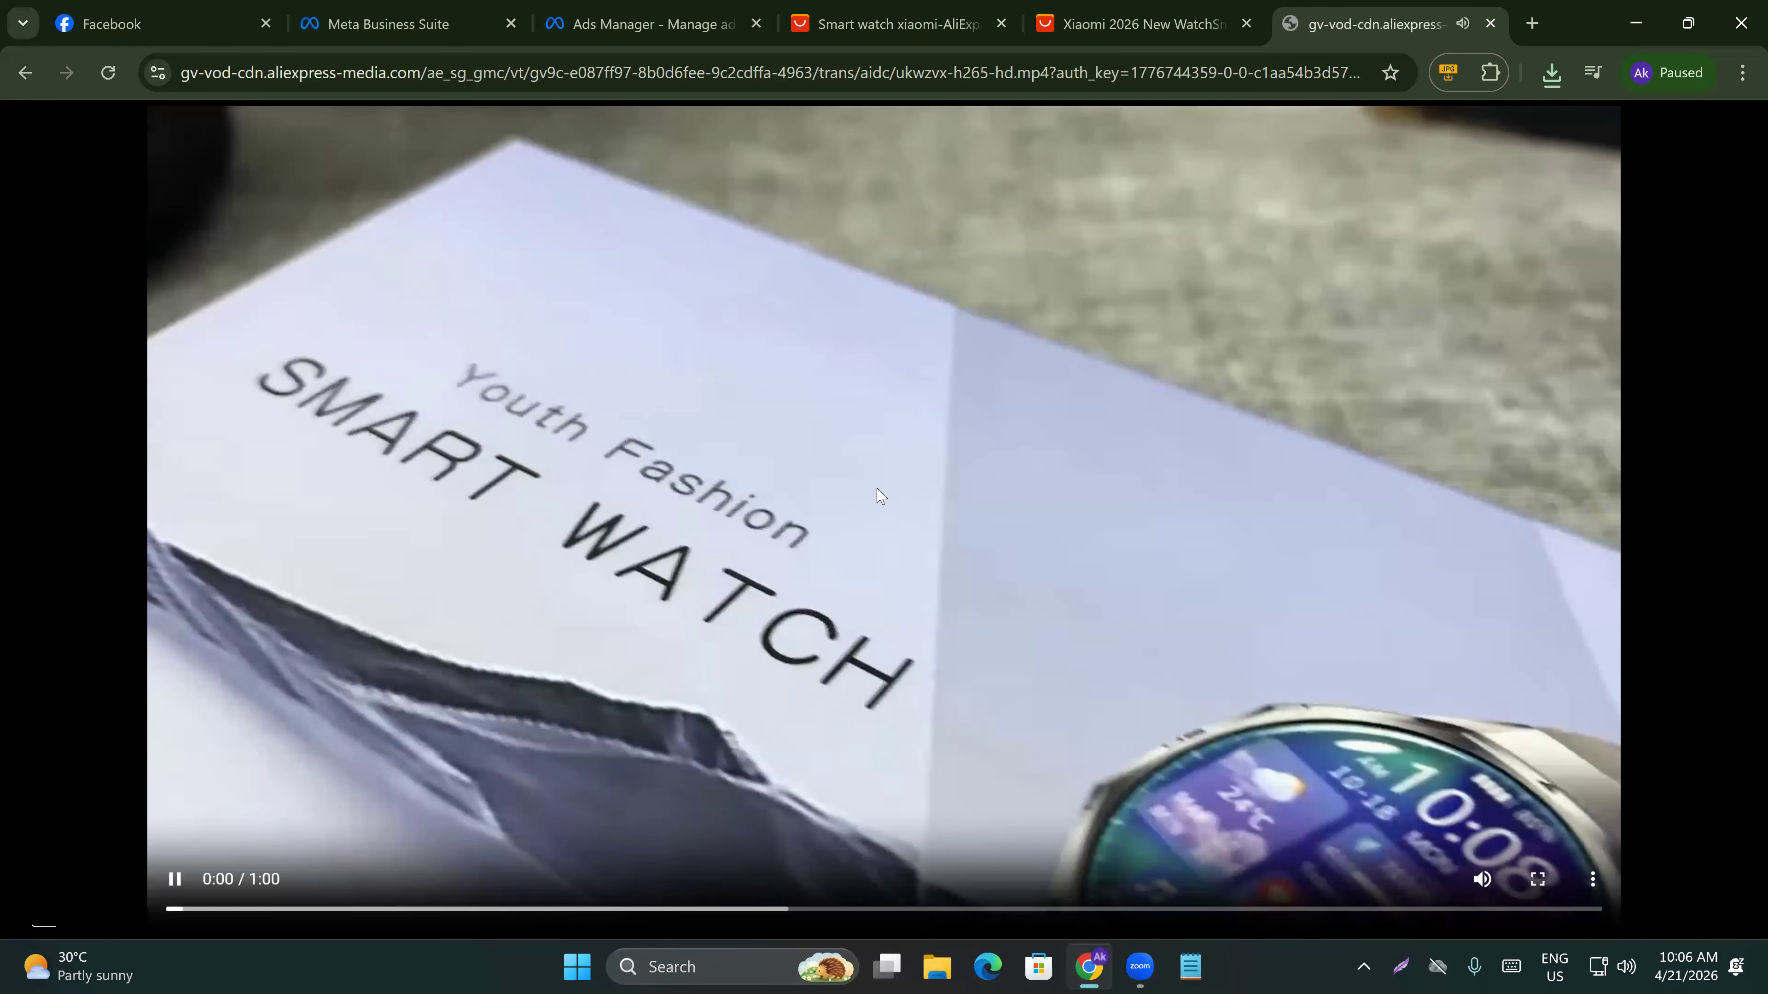
pyautogui.click(876, 488)
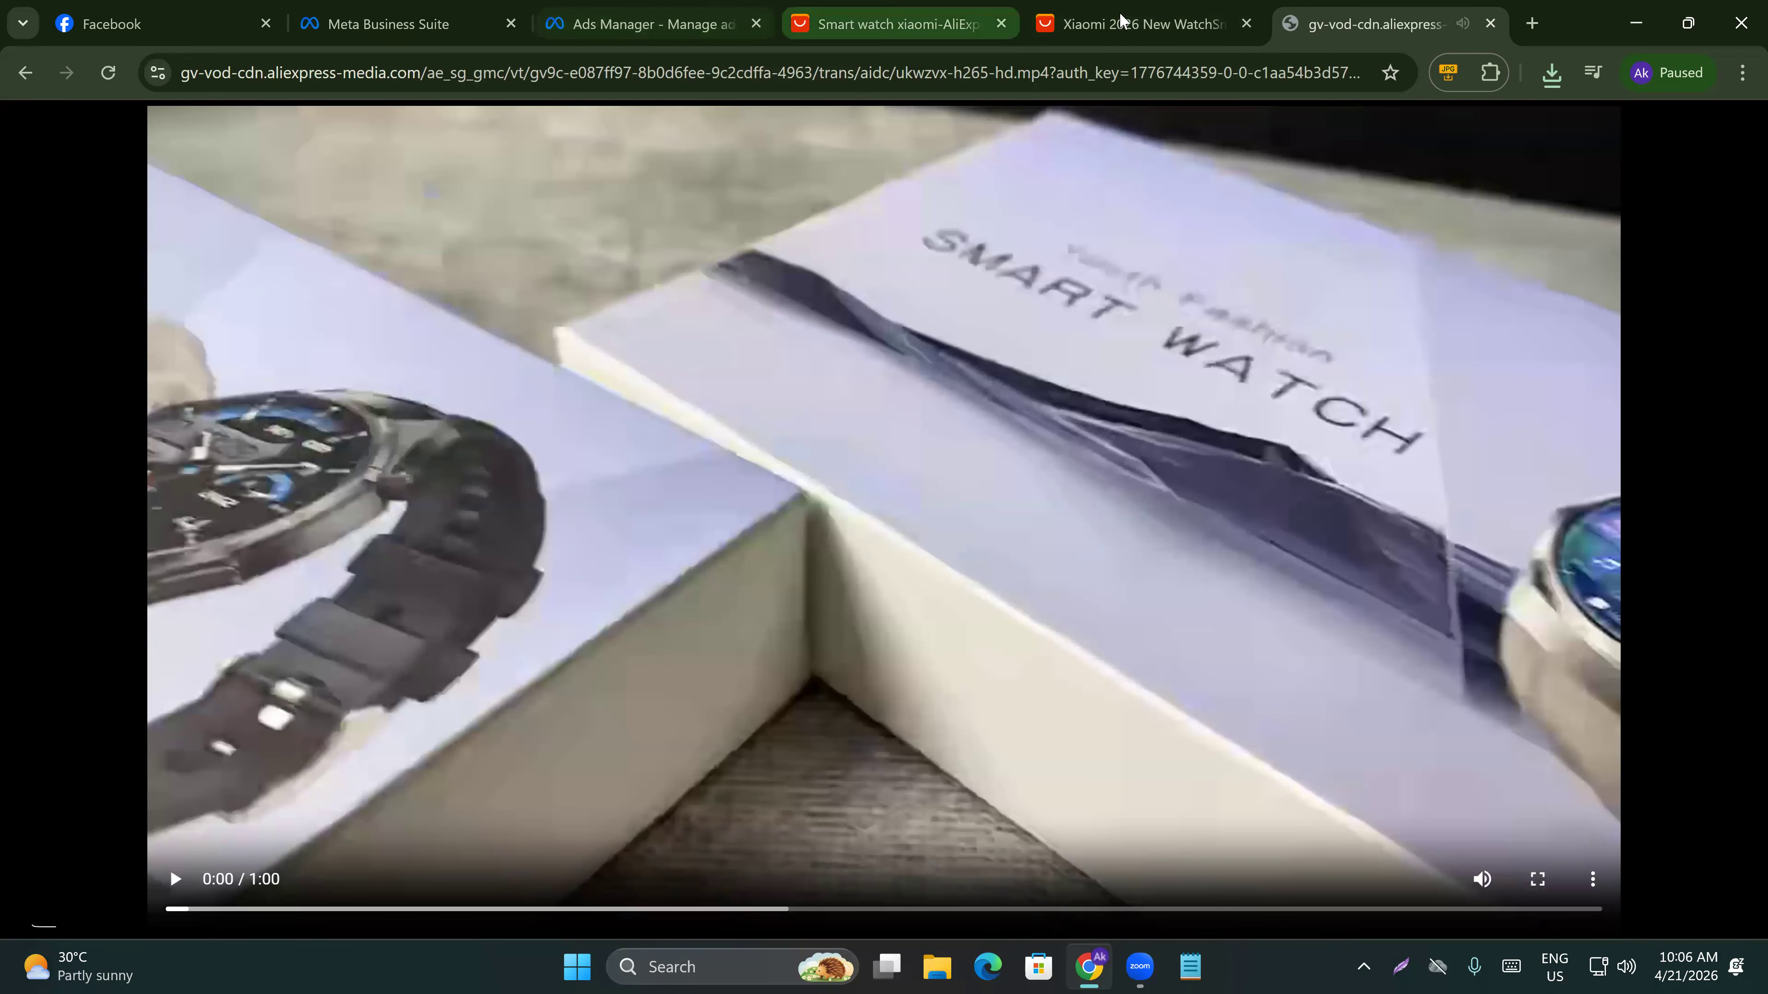
pyautogui.click(1489, 23)
pyautogui.click(96, 229)
# Search Google for ali save plus and open the AliSave Plus extension page in the Chrome Web Store.
pyautogui.click(1430, 28)
pyautogui.write('ali save plus')
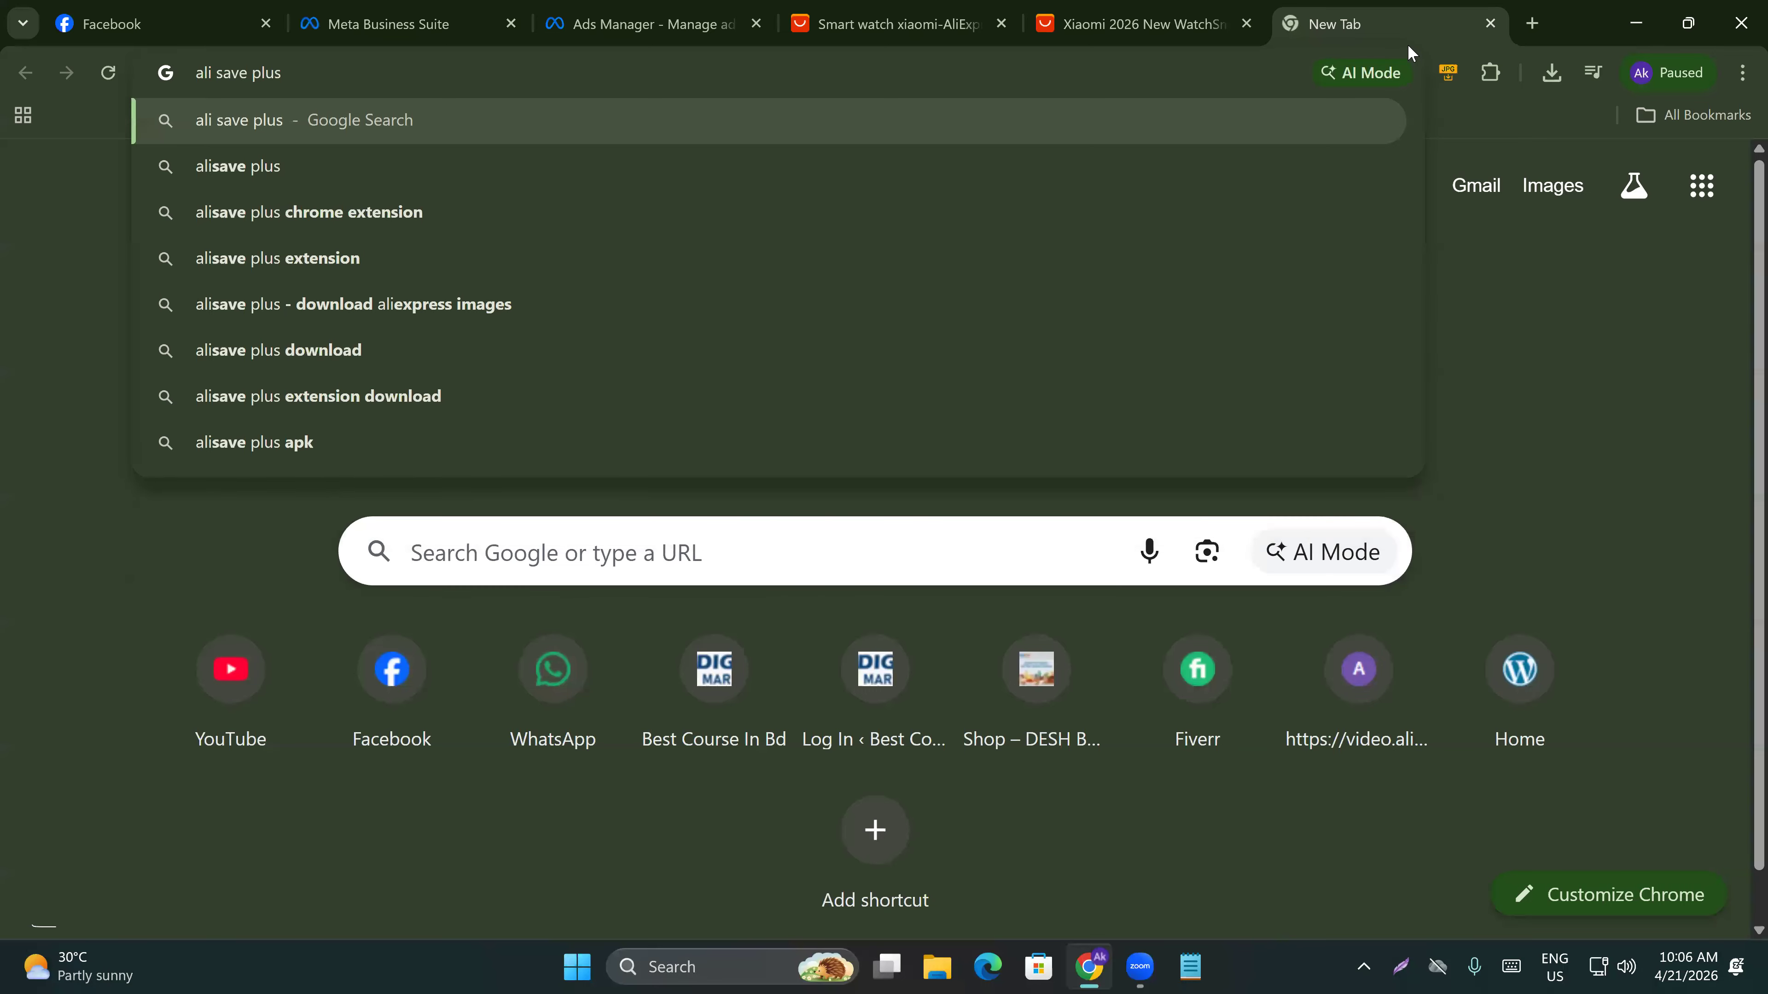
pyautogui.press('Return')
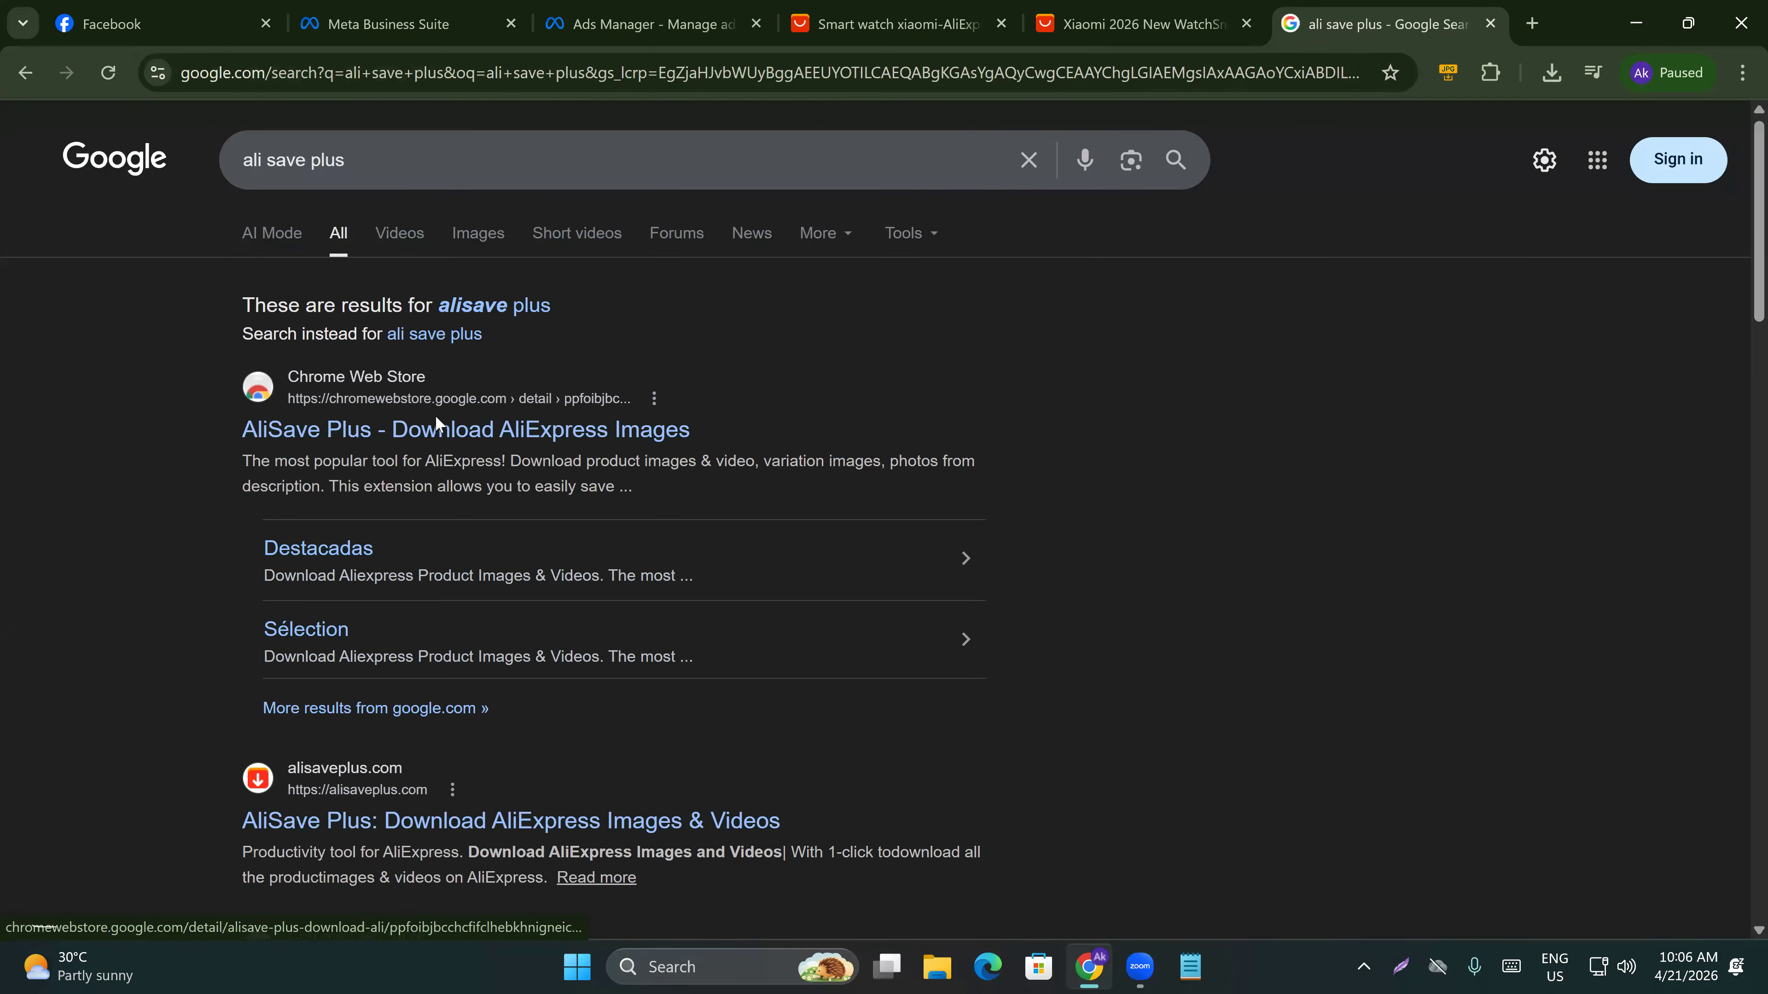
pyautogui.click(387, 428)
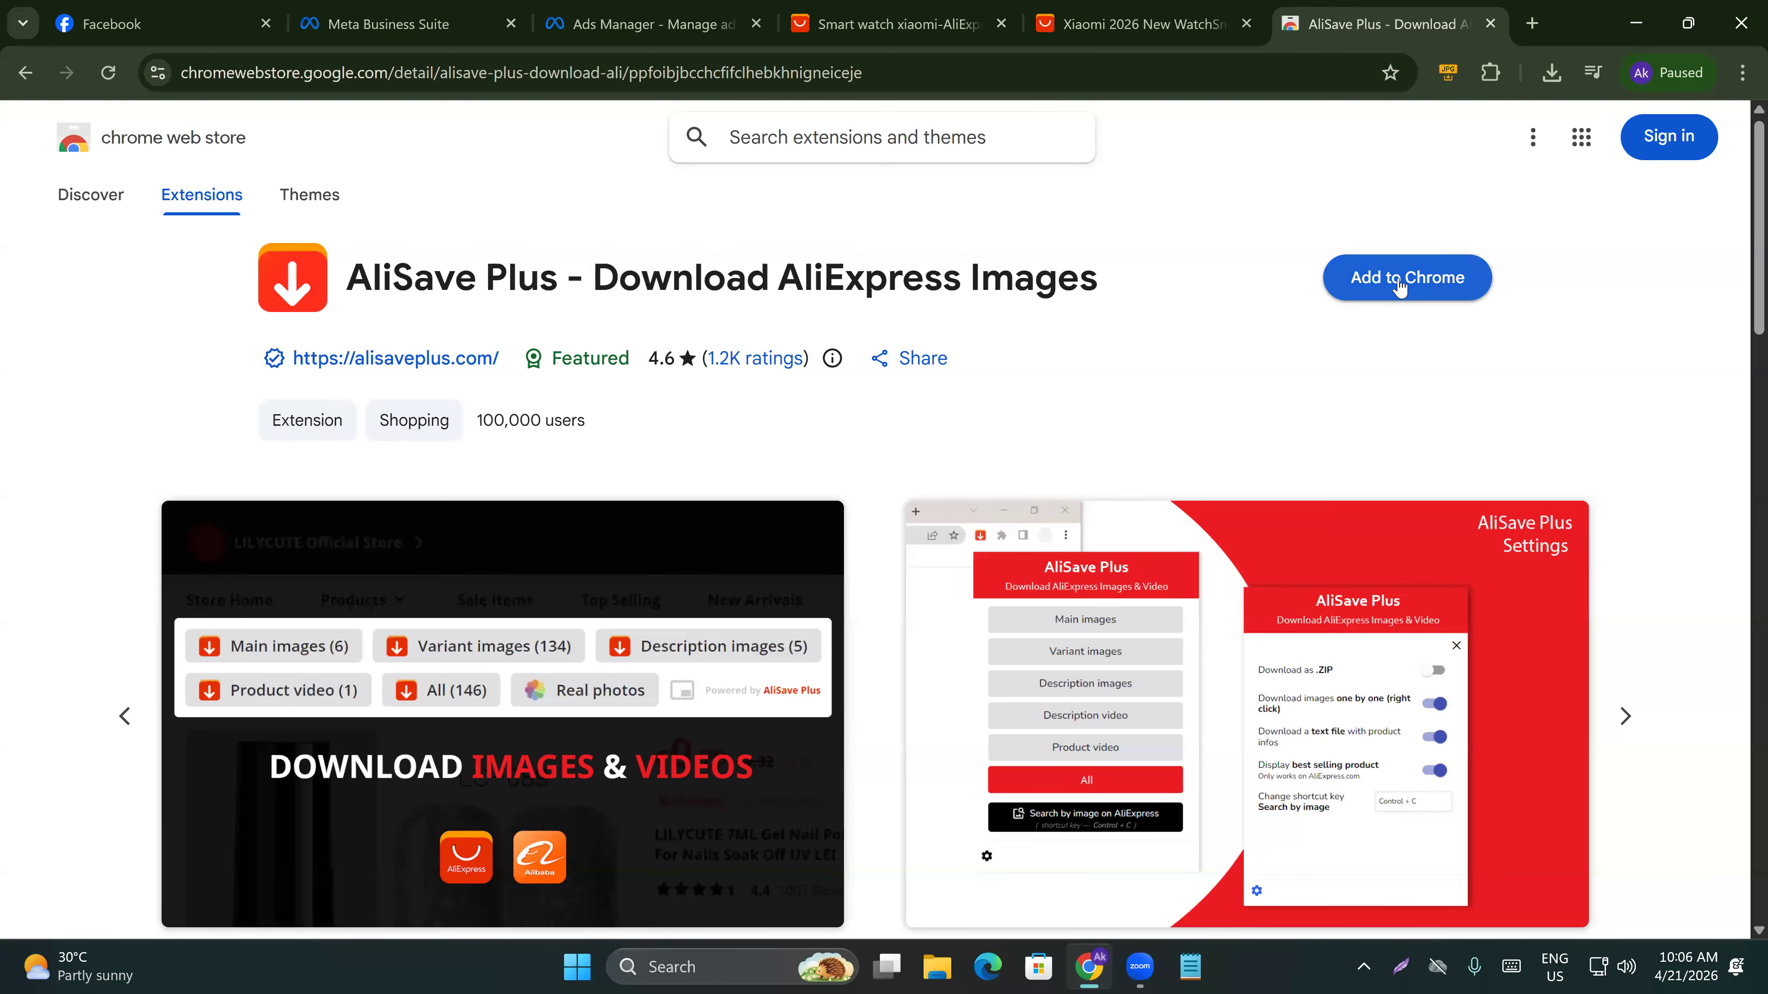
# Add the AliSave Plus extension to Chrome, pin it to the toolbar, and close its welcome tab.
pyautogui.click(1399, 279)
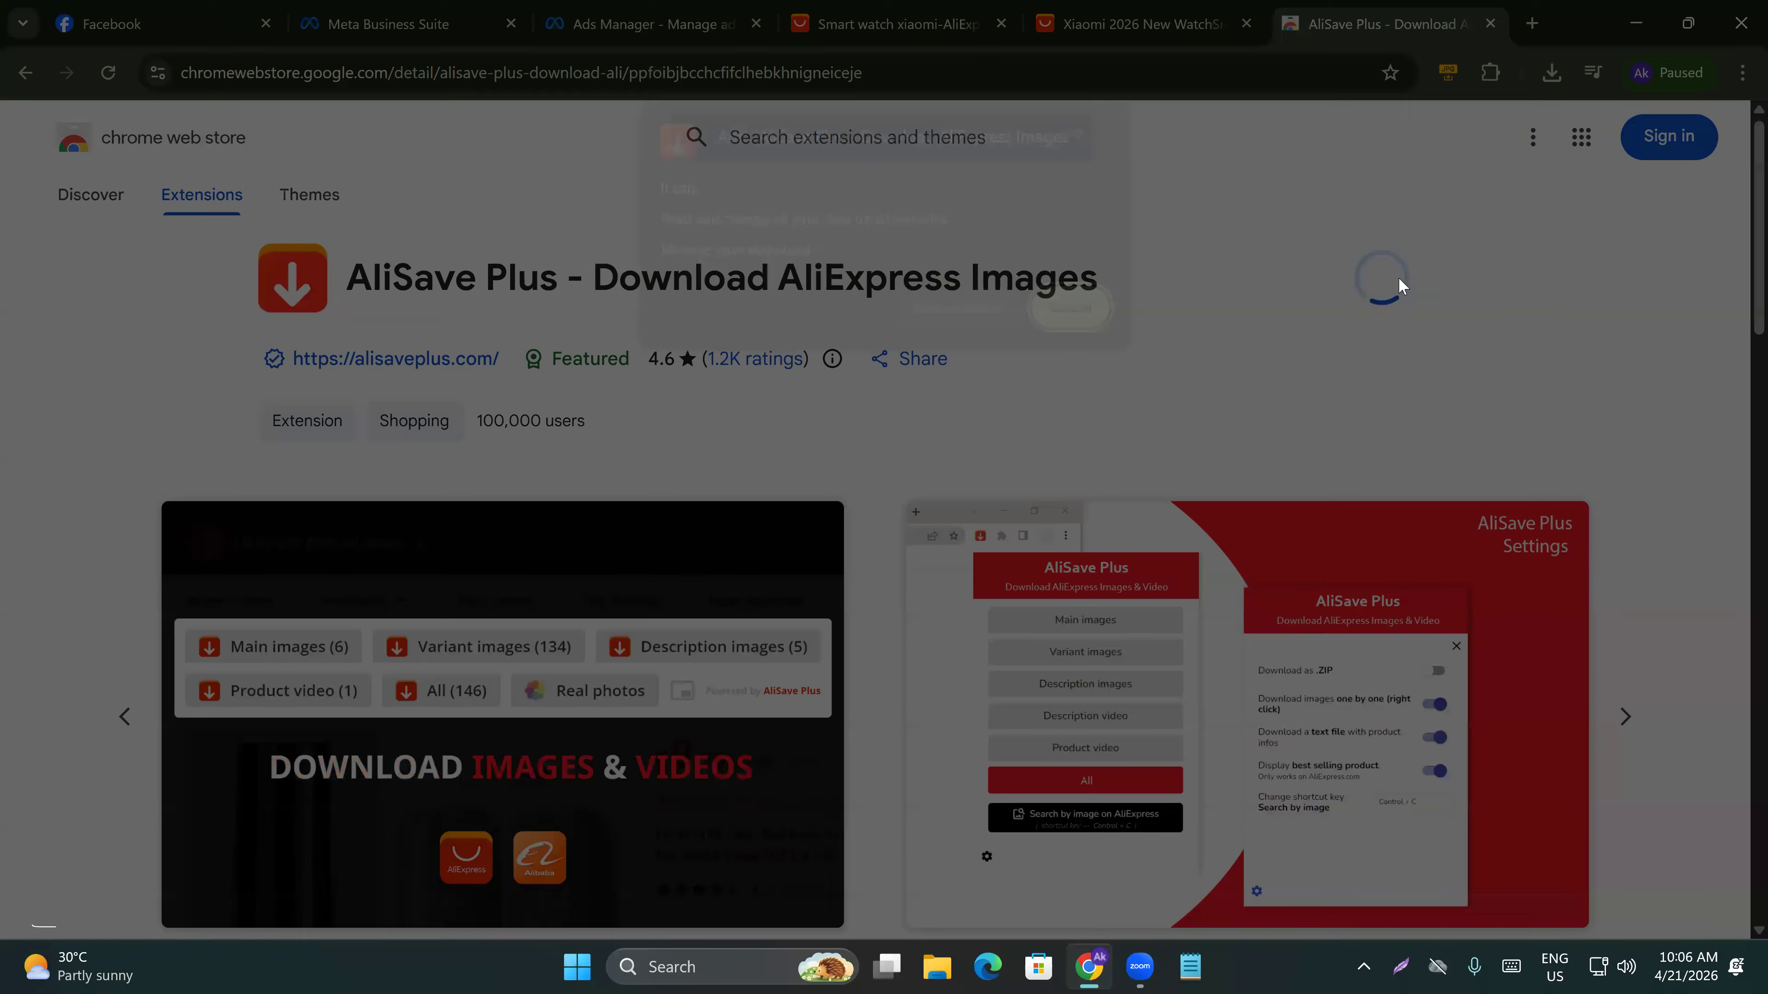
pyautogui.click(971, 310)
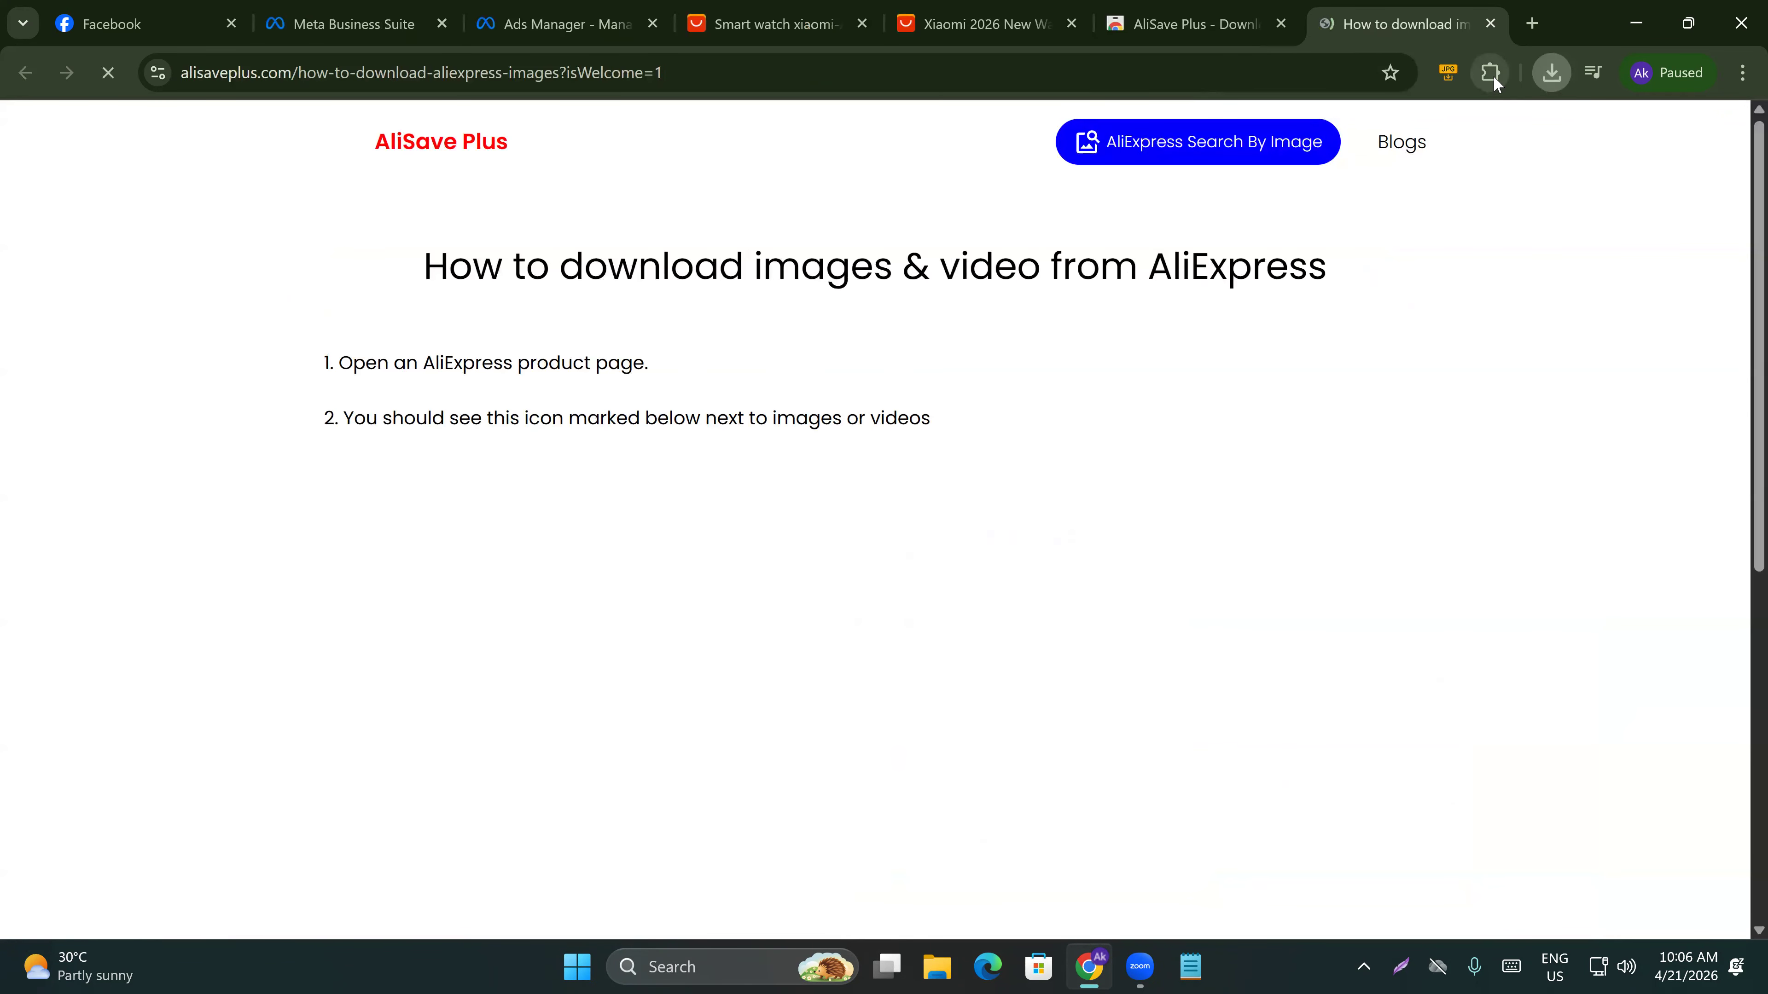
pyautogui.click(1491, 73)
pyautogui.click(1410, 252)
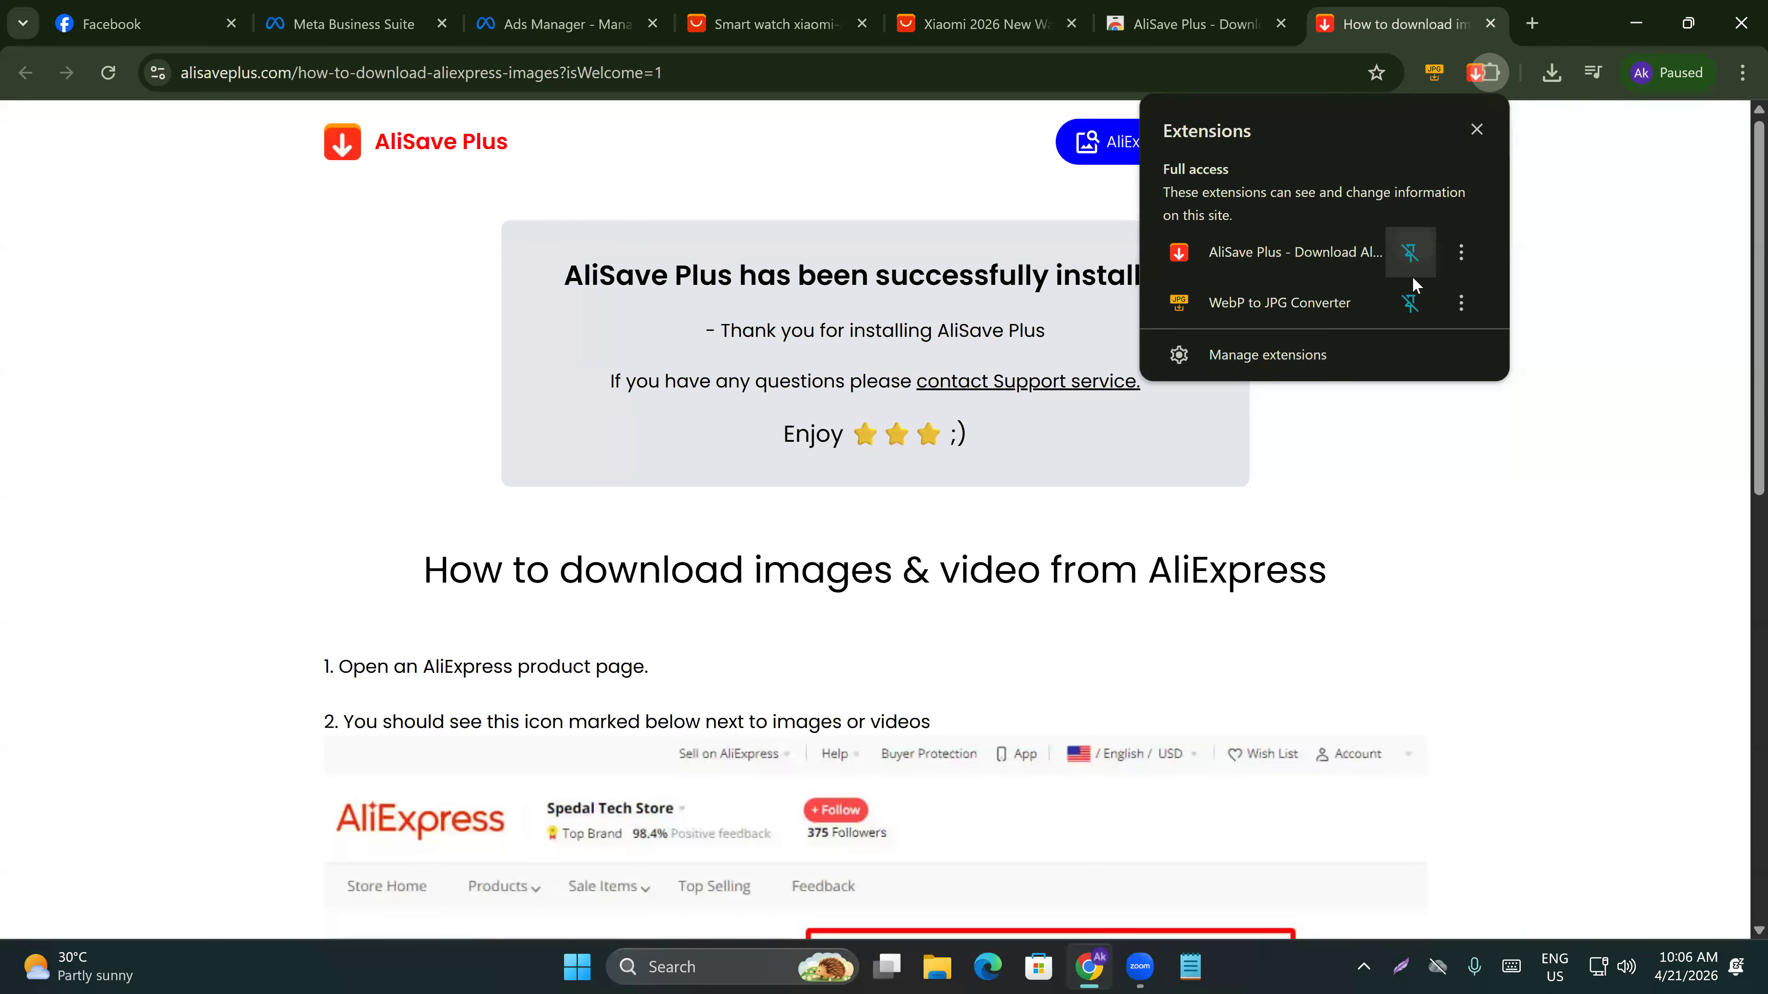
pyautogui.click(1470, 490)
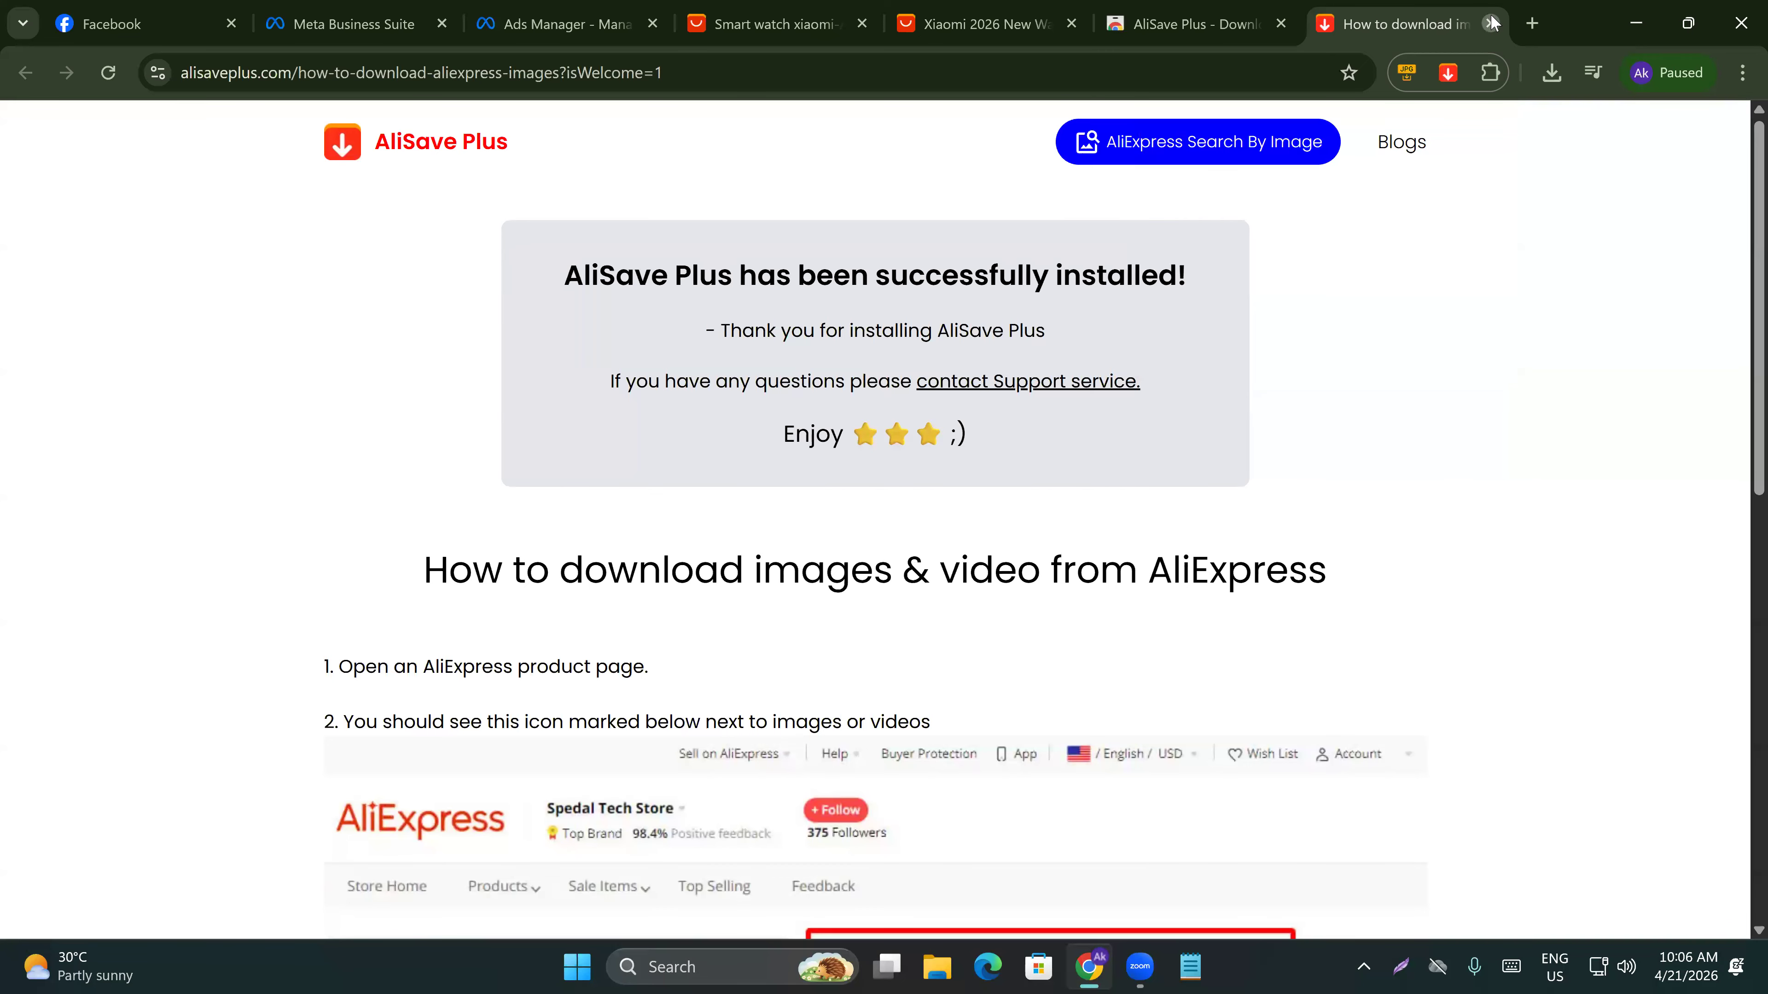
pyautogui.click(1491, 23)
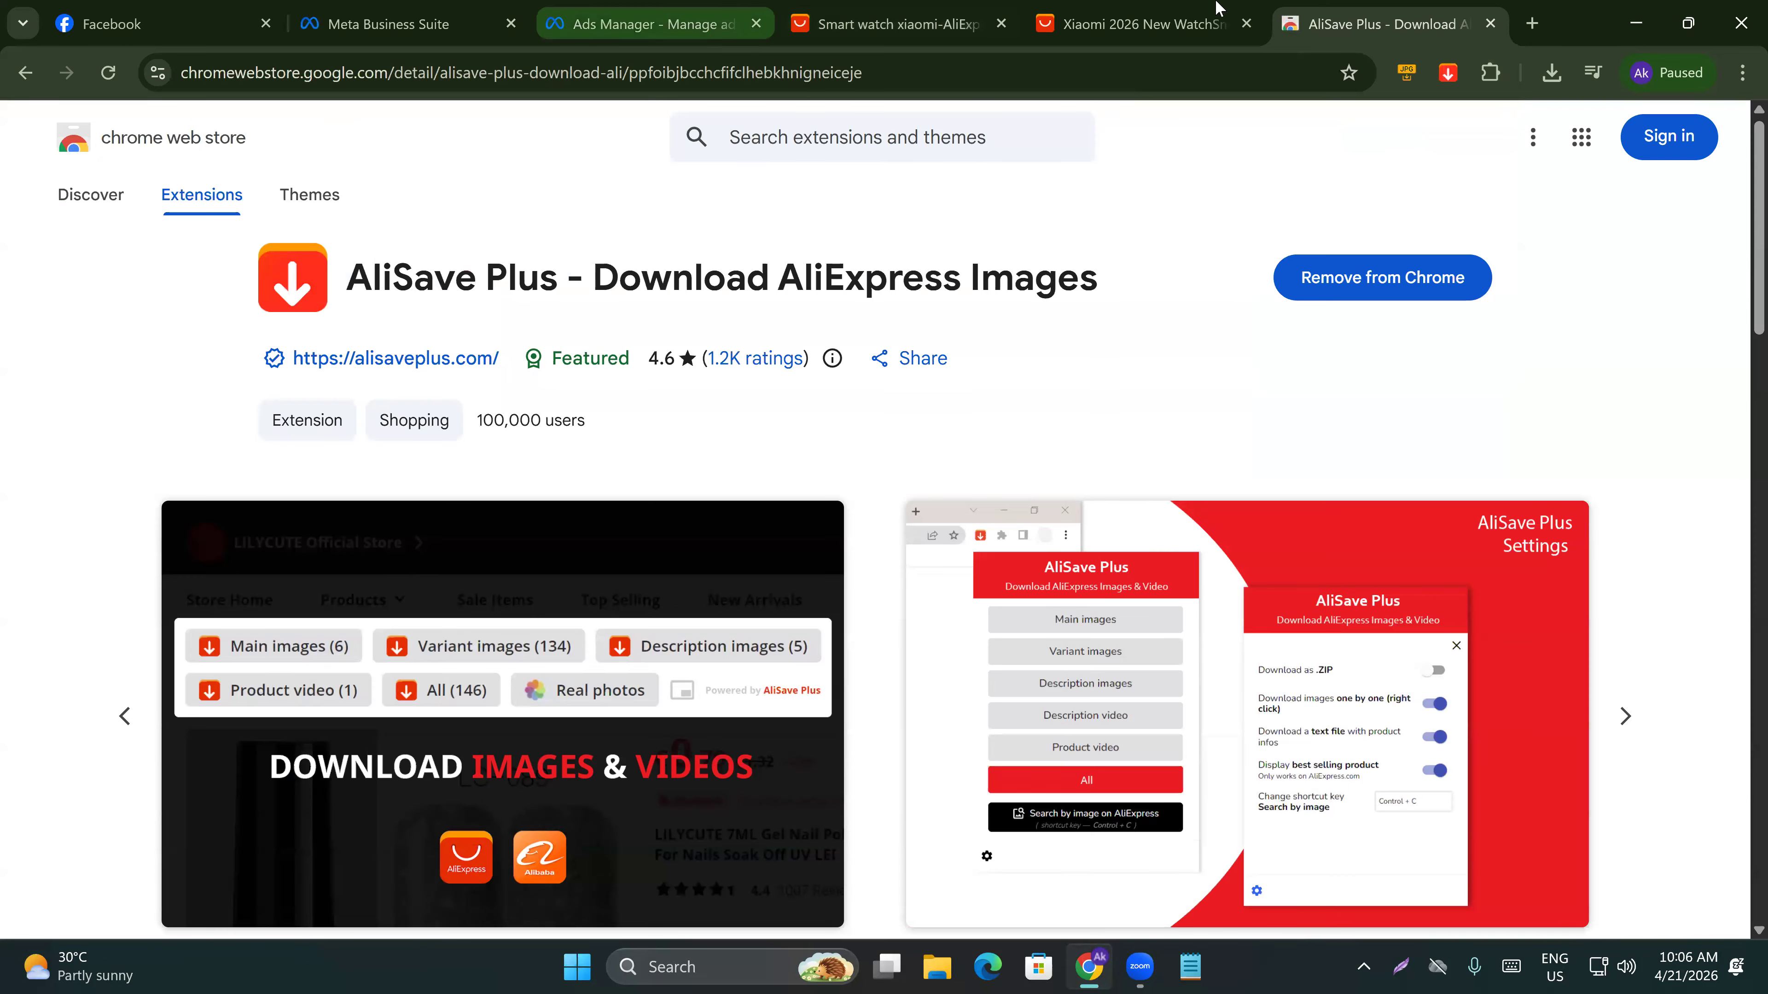
# Reload the Xiaomi watch listing and open the AliSave Plus download panel on it.
pyautogui.click(1217, 8)
pyautogui.click(108, 73)
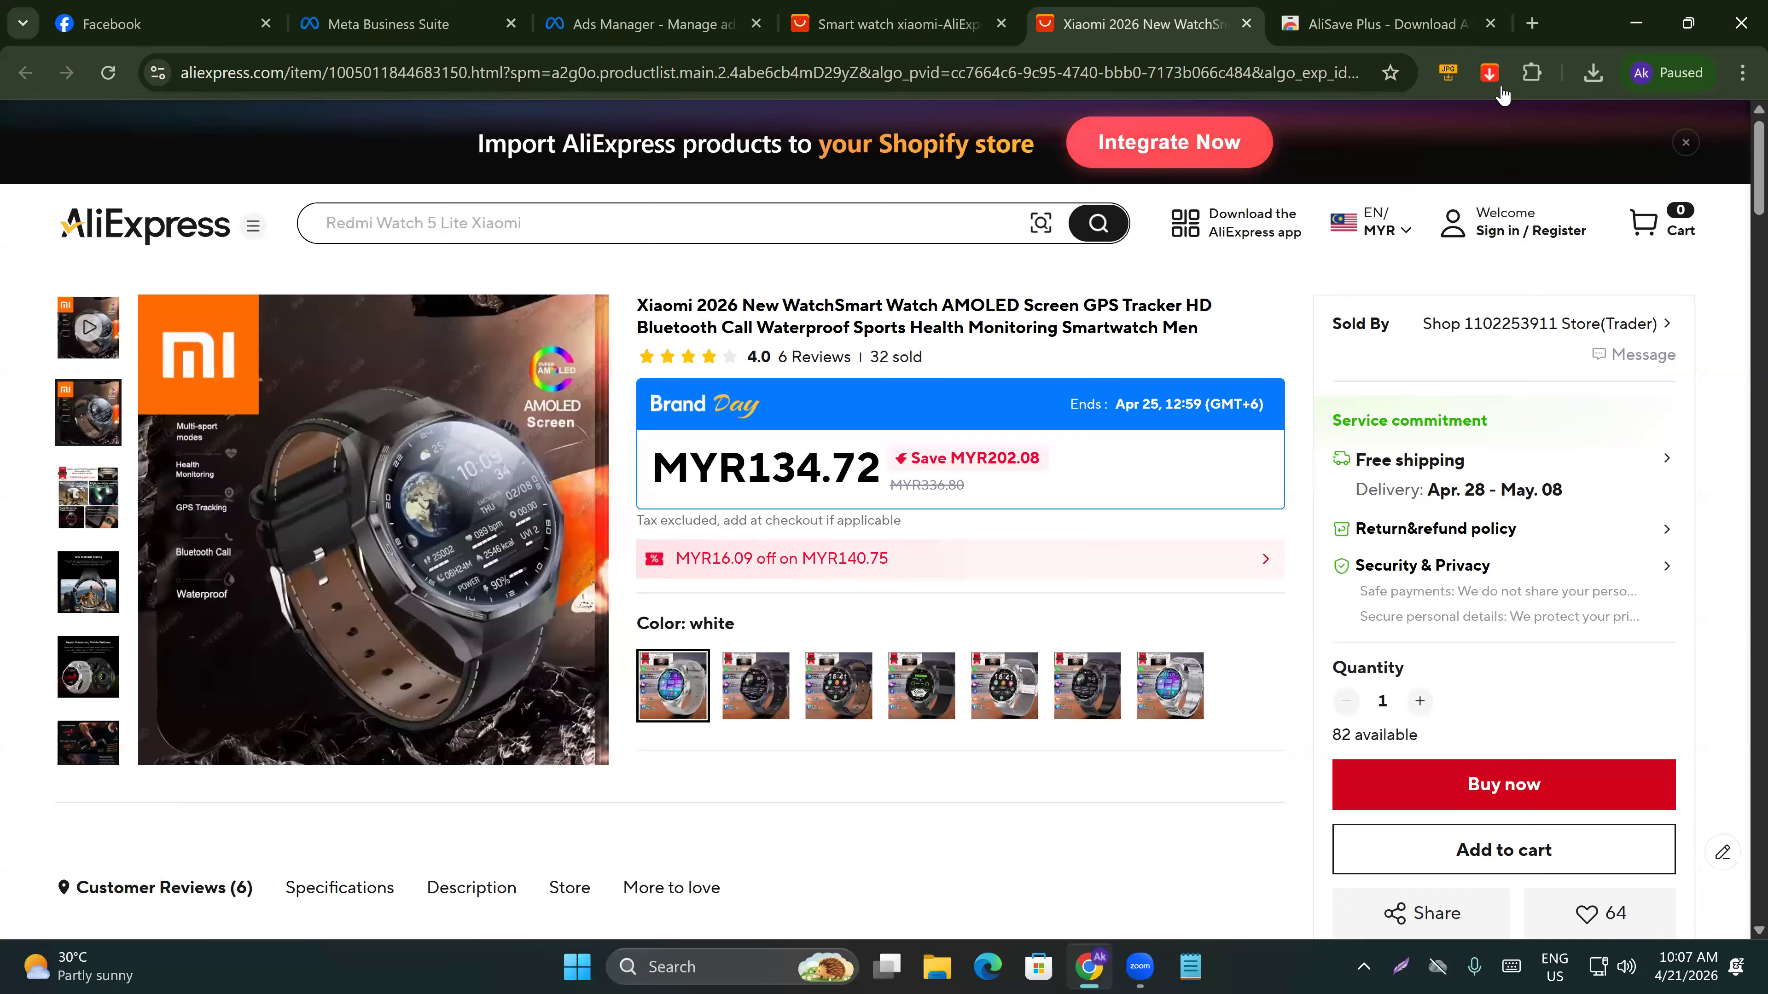
pyautogui.click(1488, 74)
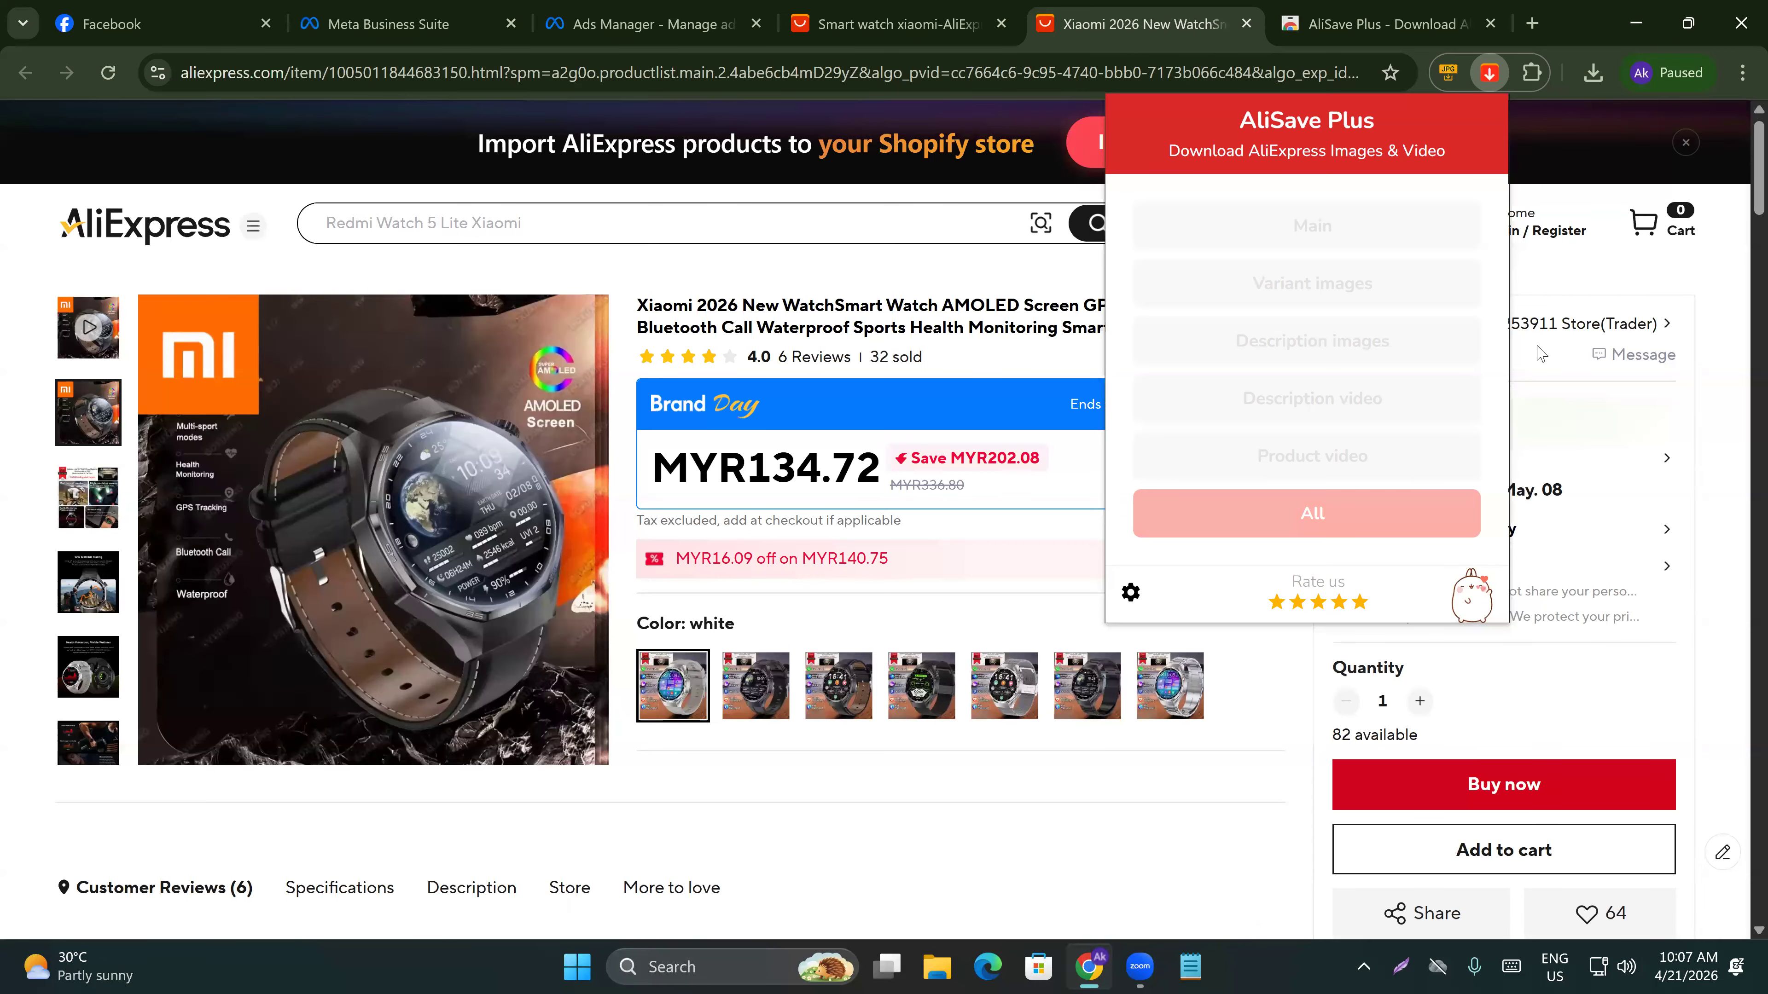
pyautogui.click(1725, 296)
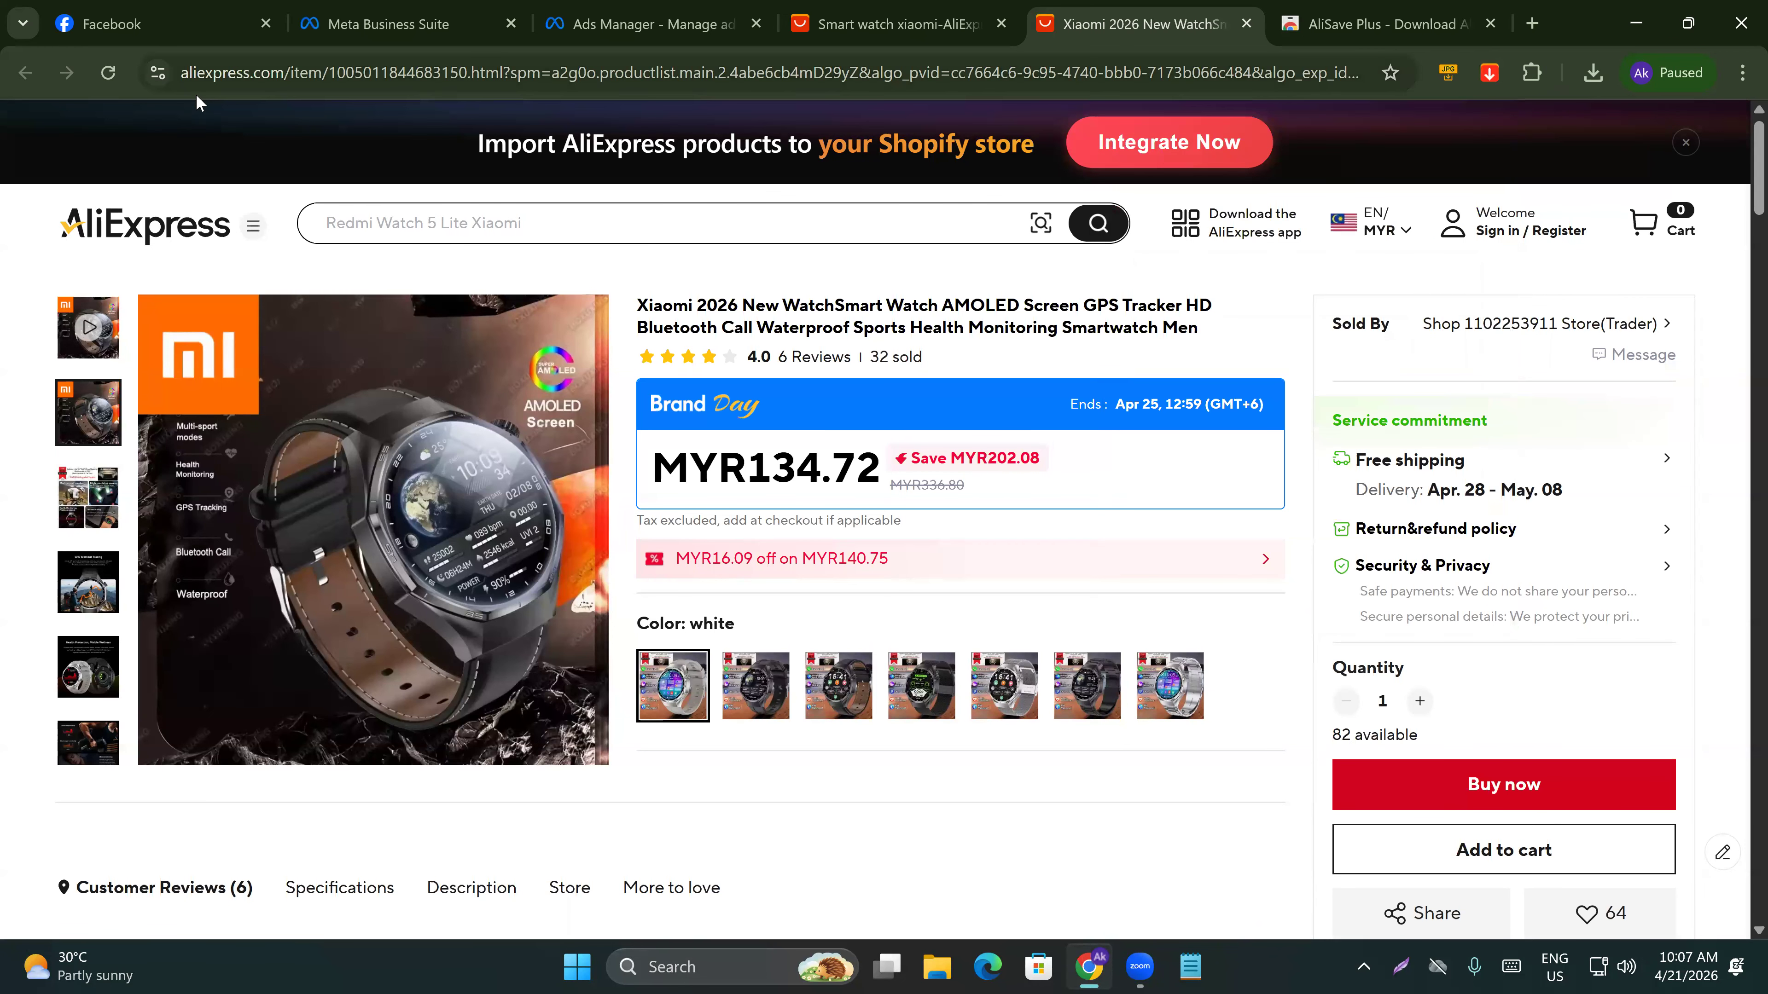
pyautogui.click(108, 73)
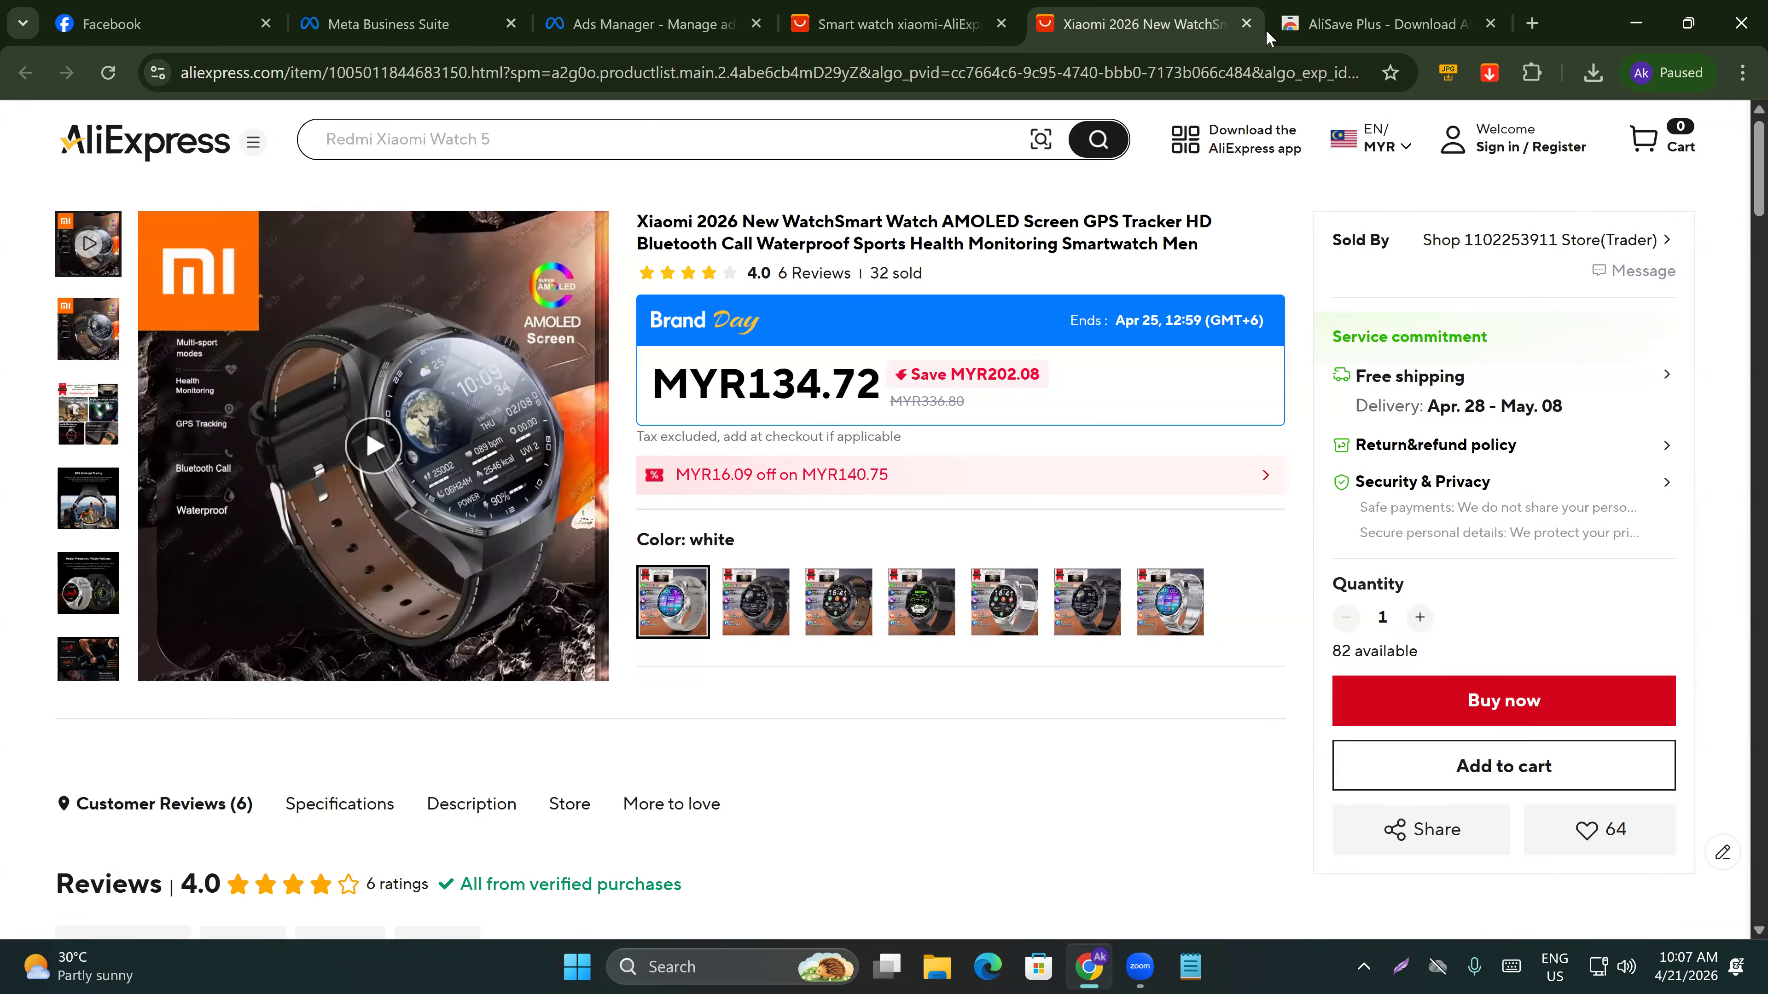
# Close the AliExpress tabs and upload the downloaded ukwzvx-h265-hd.mp4 as a video in the ad creative's media picker.
pyautogui.click(1245, 23)
pyautogui.click(1246, 23)
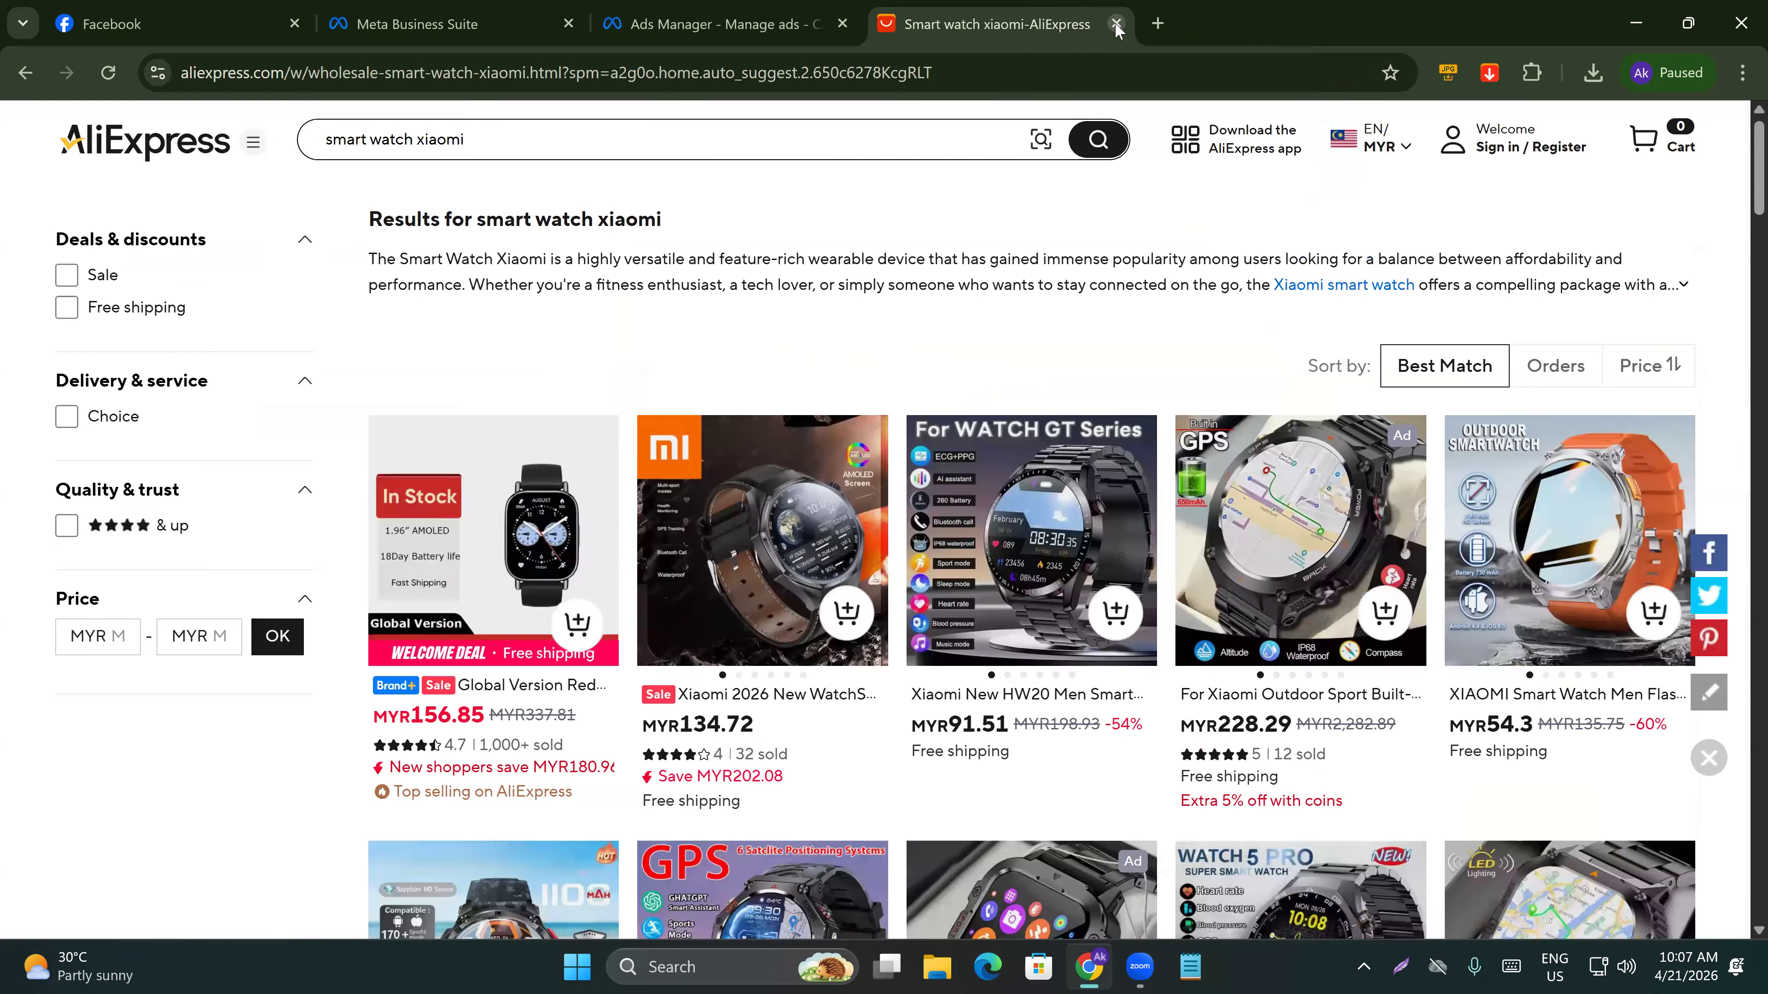
pyautogui.click(1115, 23)
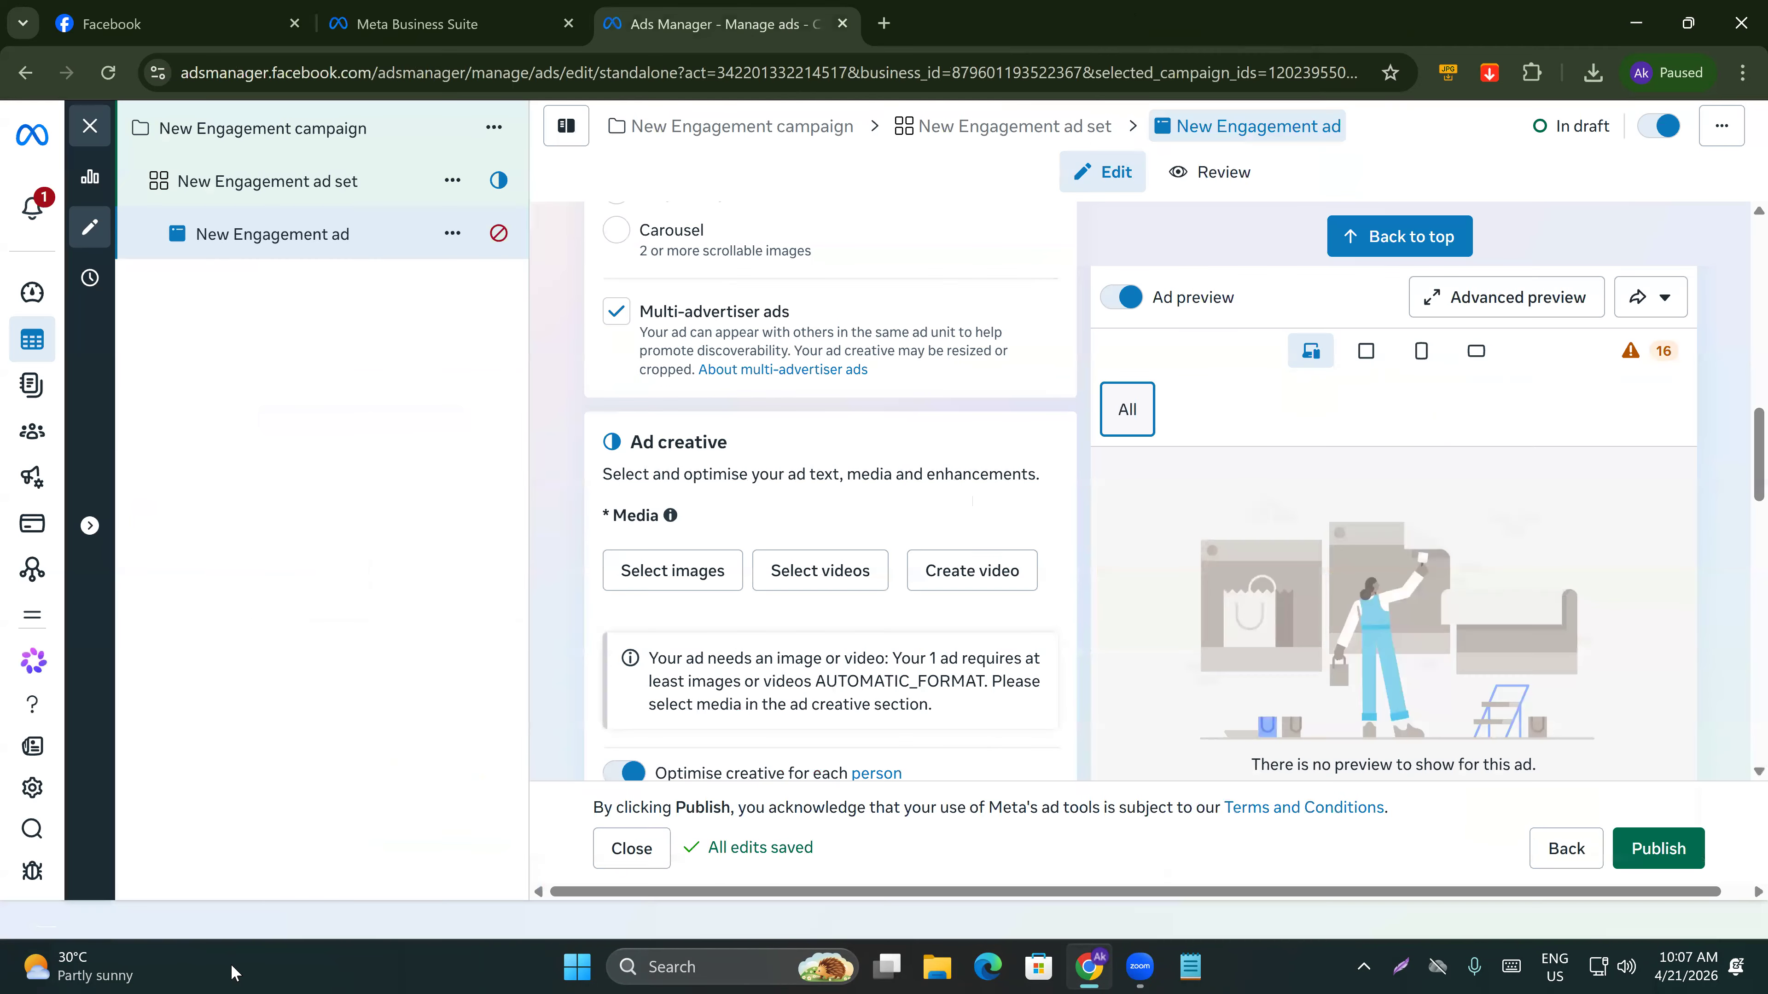
pyautogui.click(1112, 256)
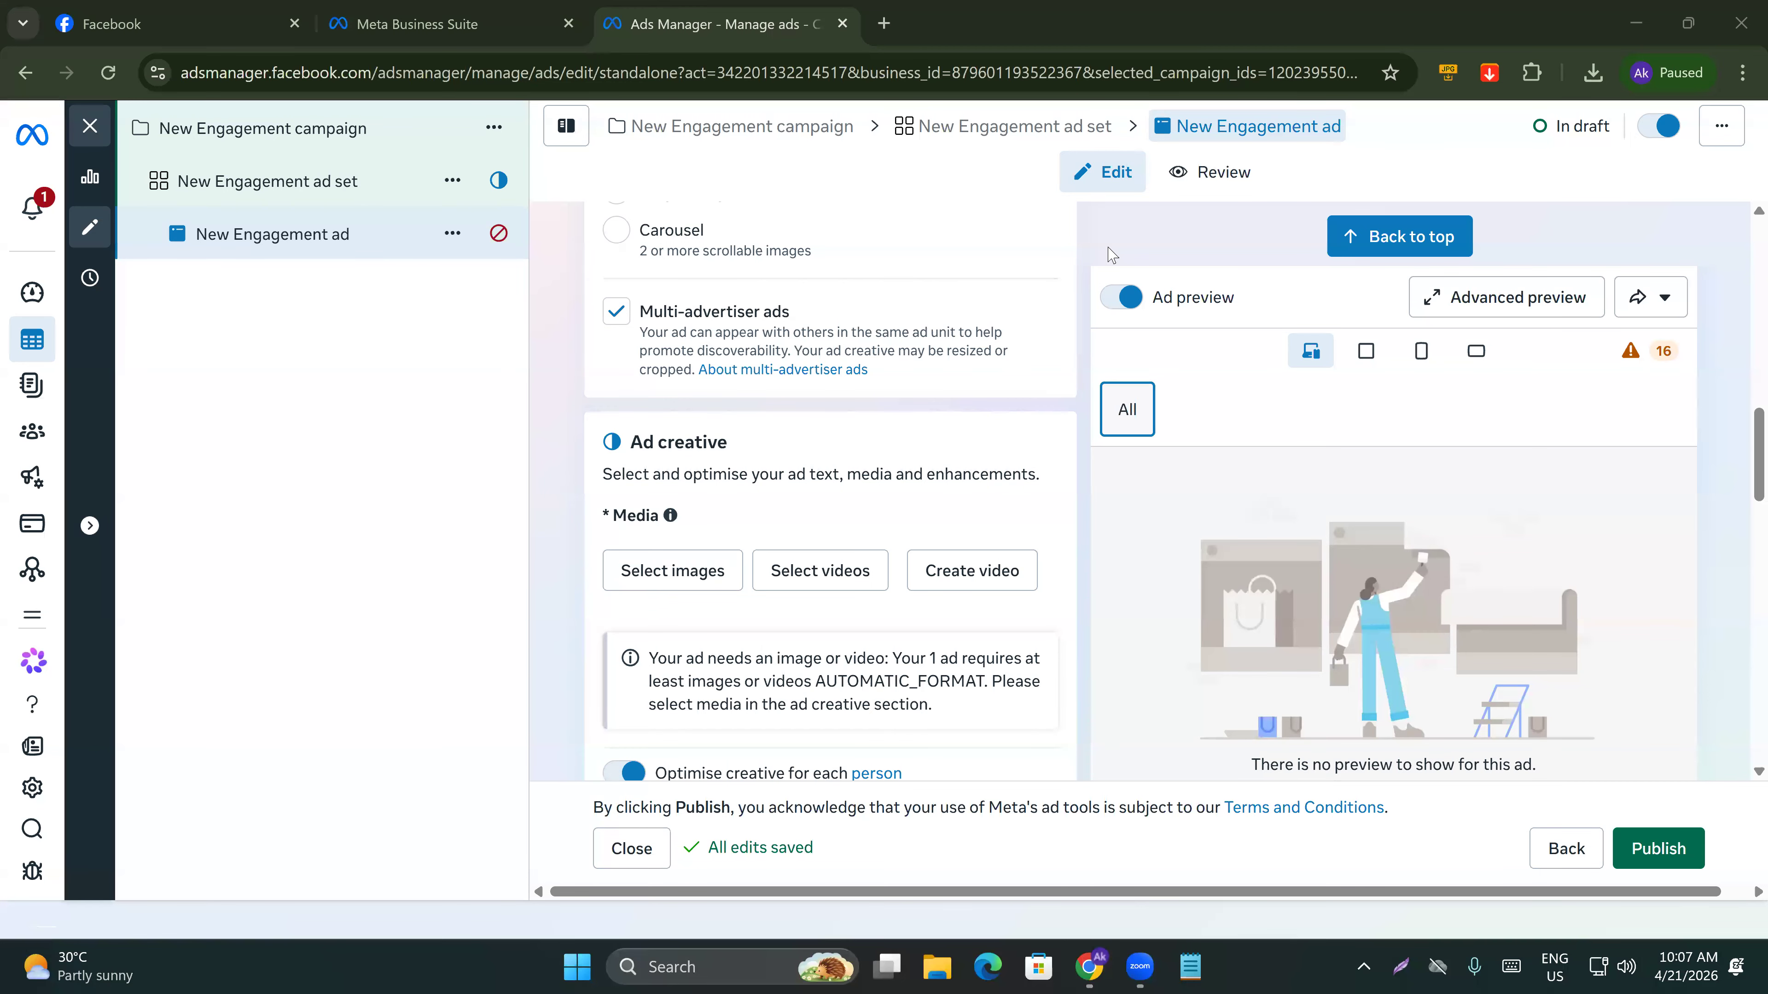
pyautogui.click(805, 567)
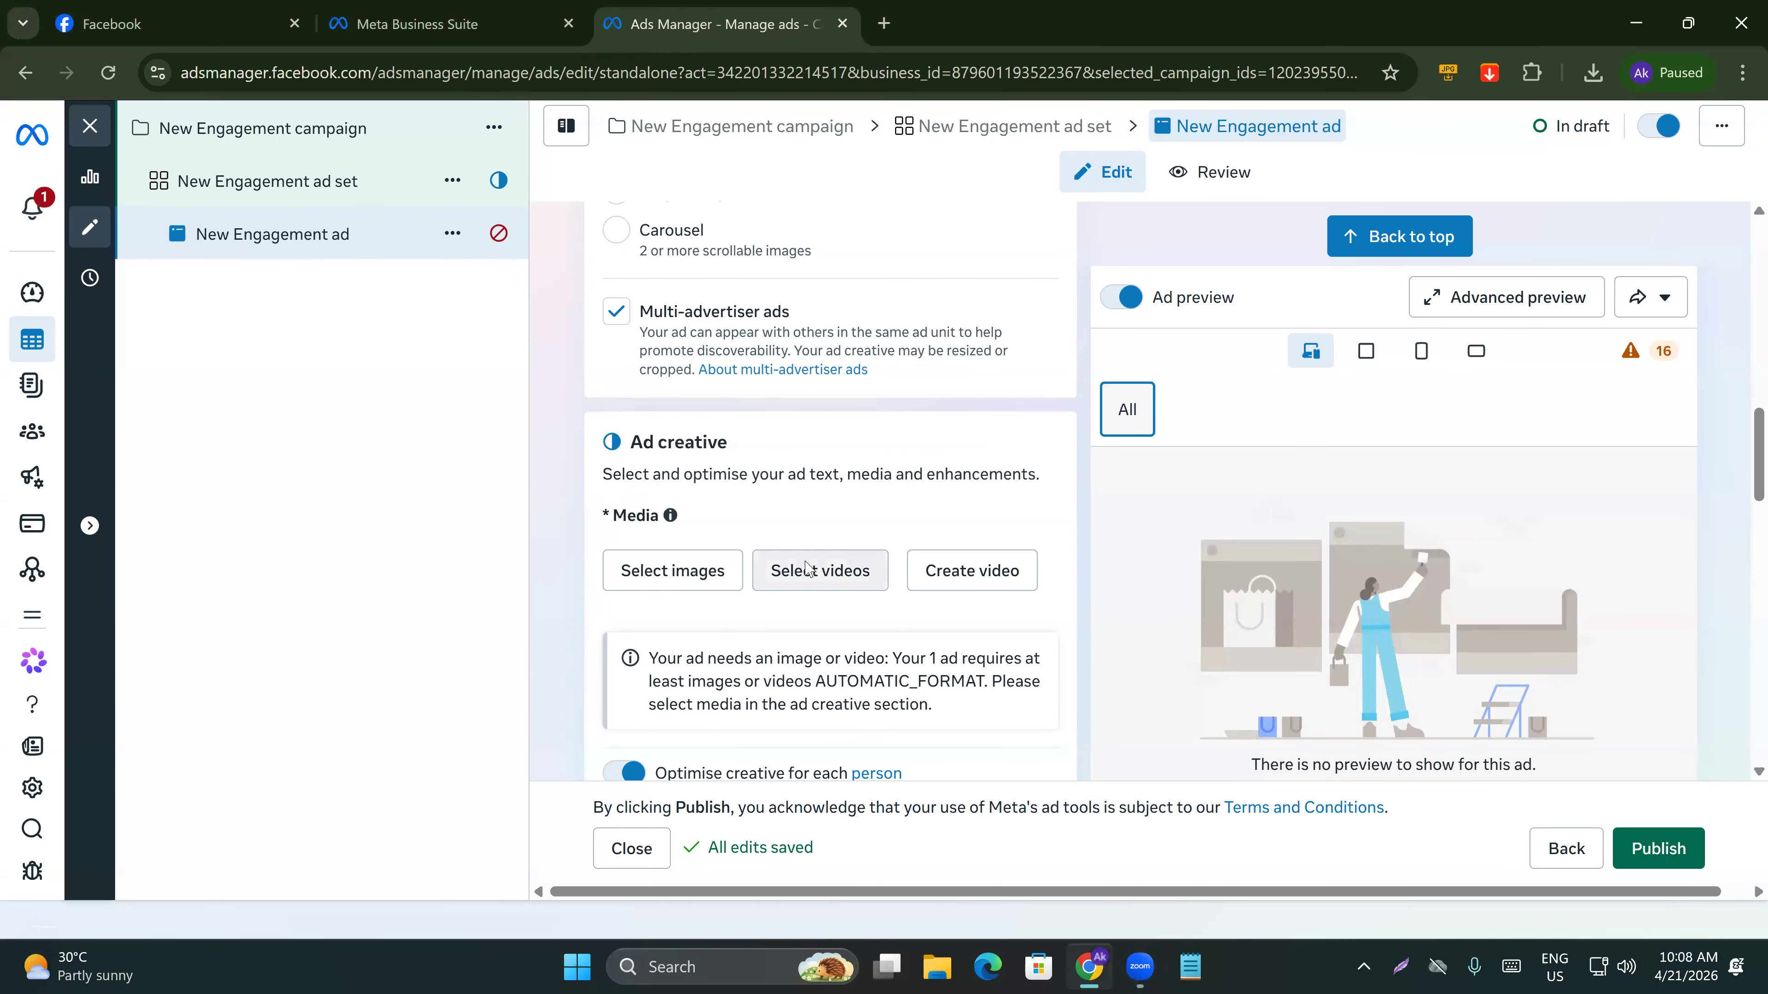
pyautogui.click(805, 568)
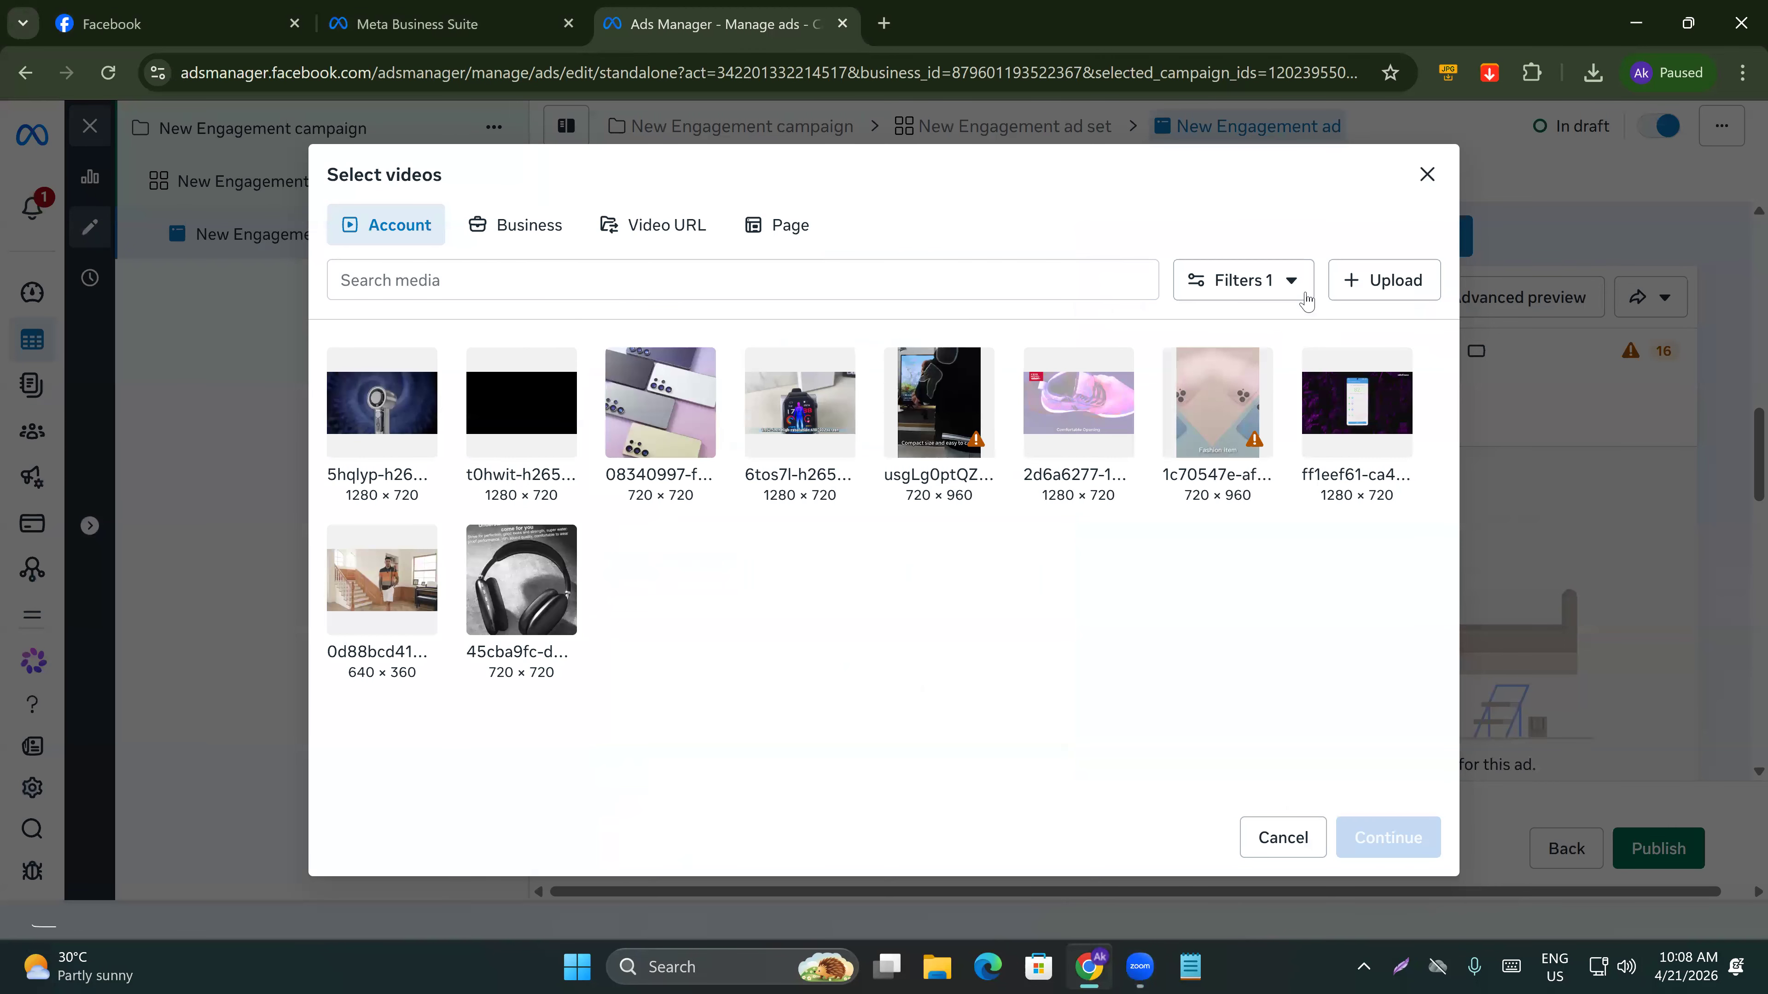
pyautogui.click(1379, 287)
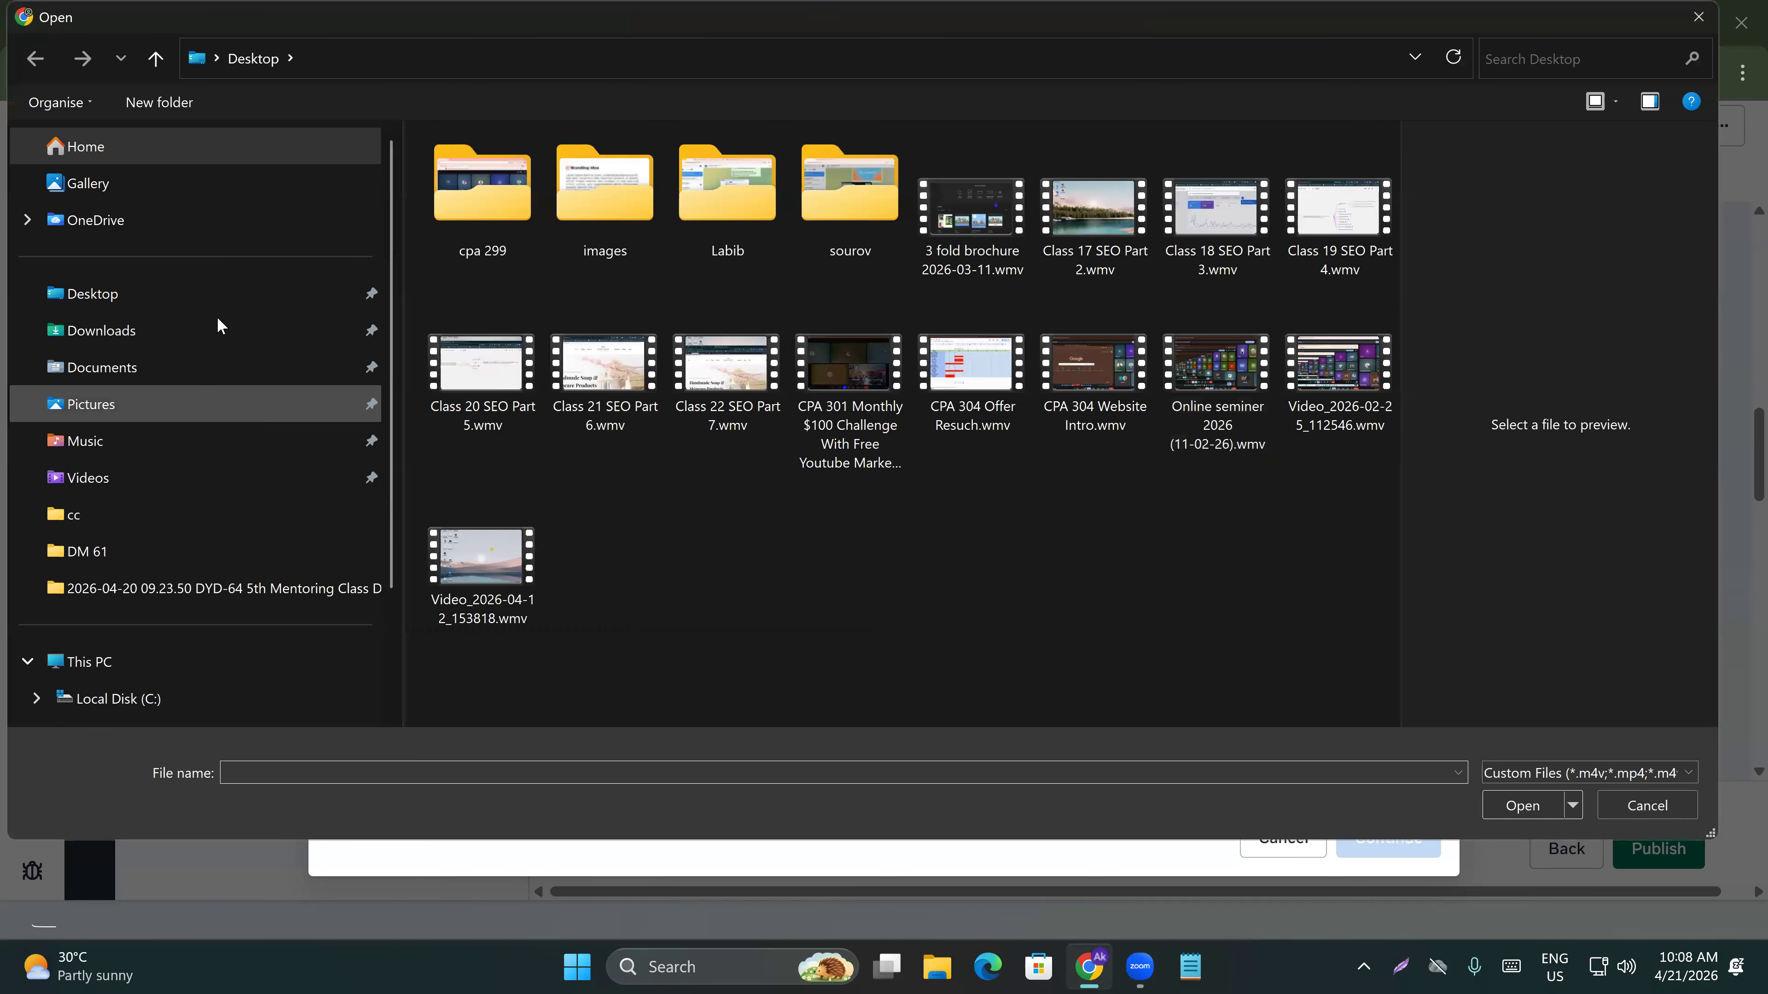
pyautogui.click(118, 332)
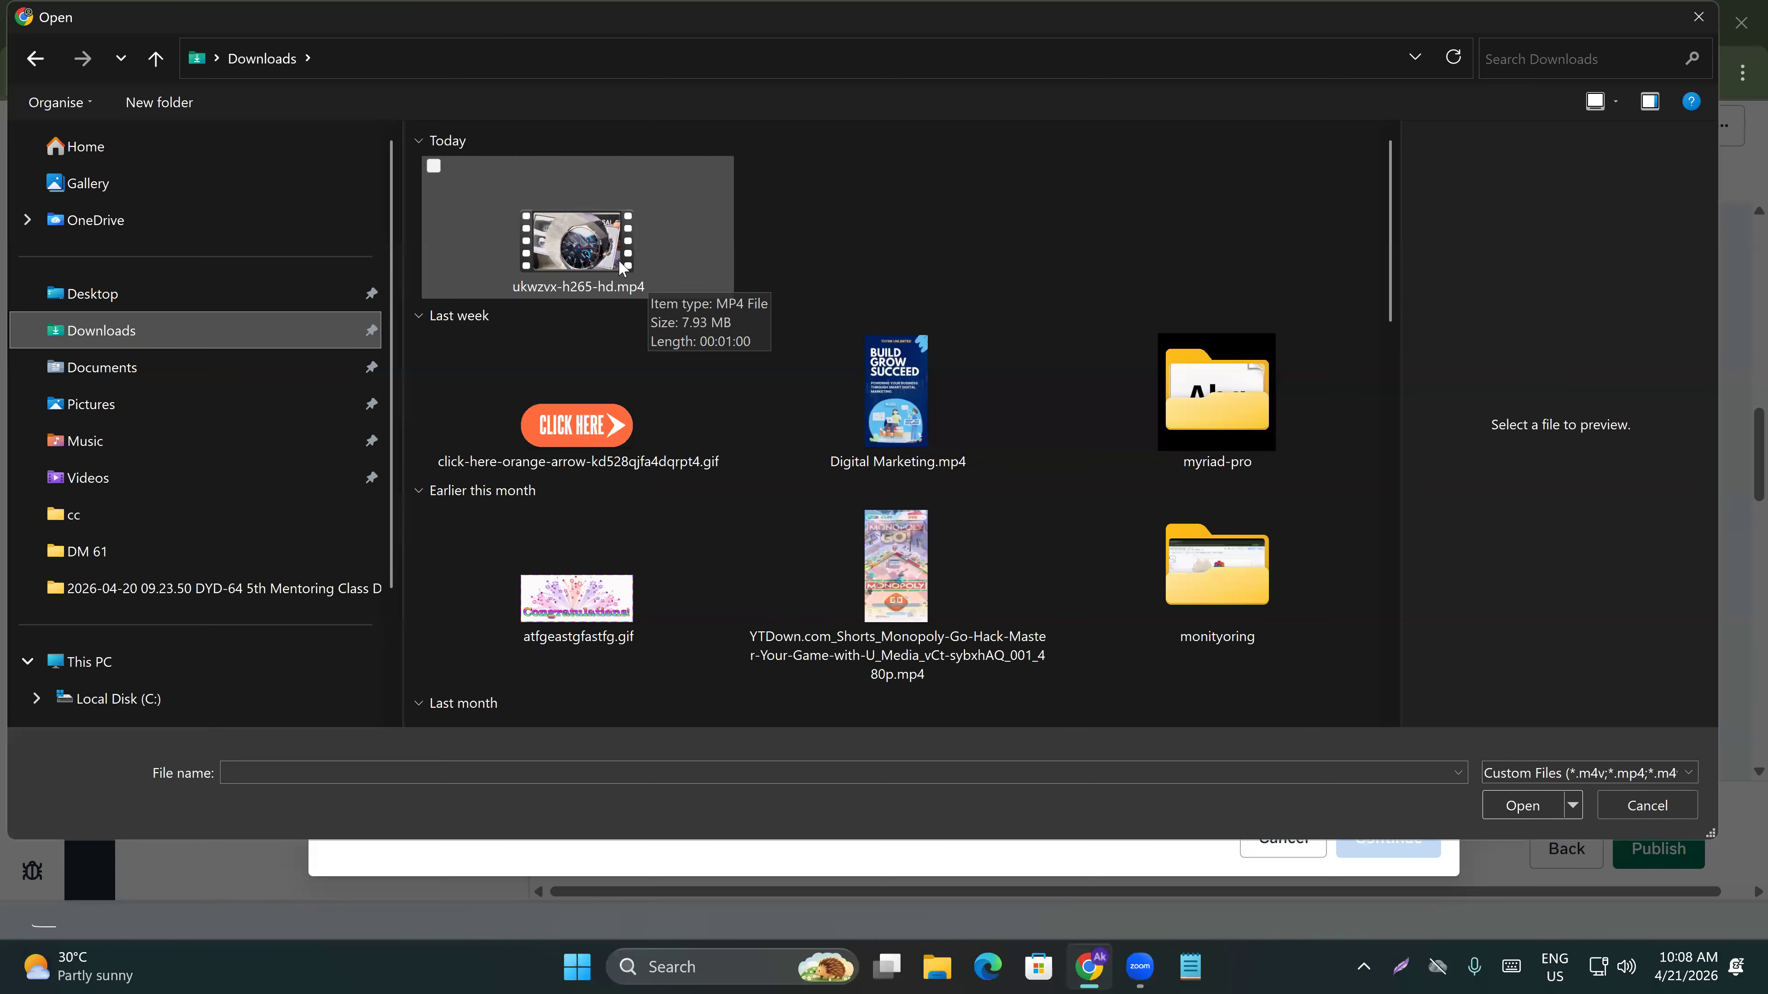
pyautogui.doubleClick(567, 229)
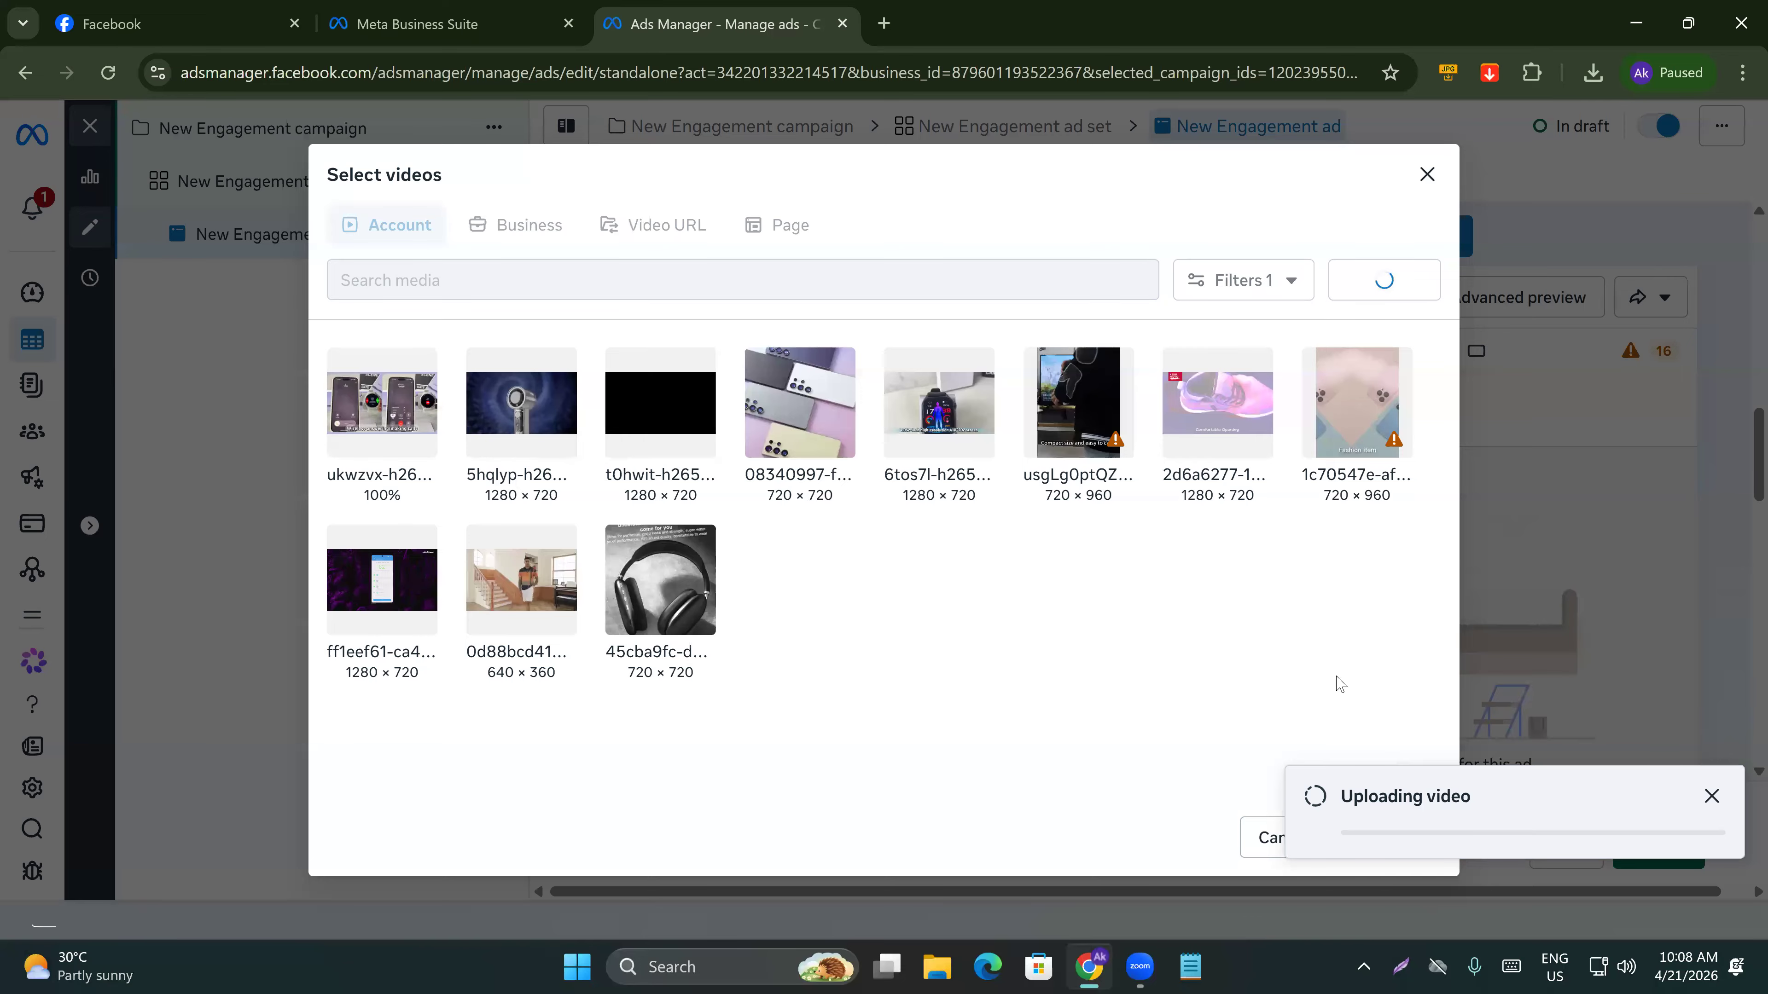
pyautogui.hotkey('ctrl', 'a')
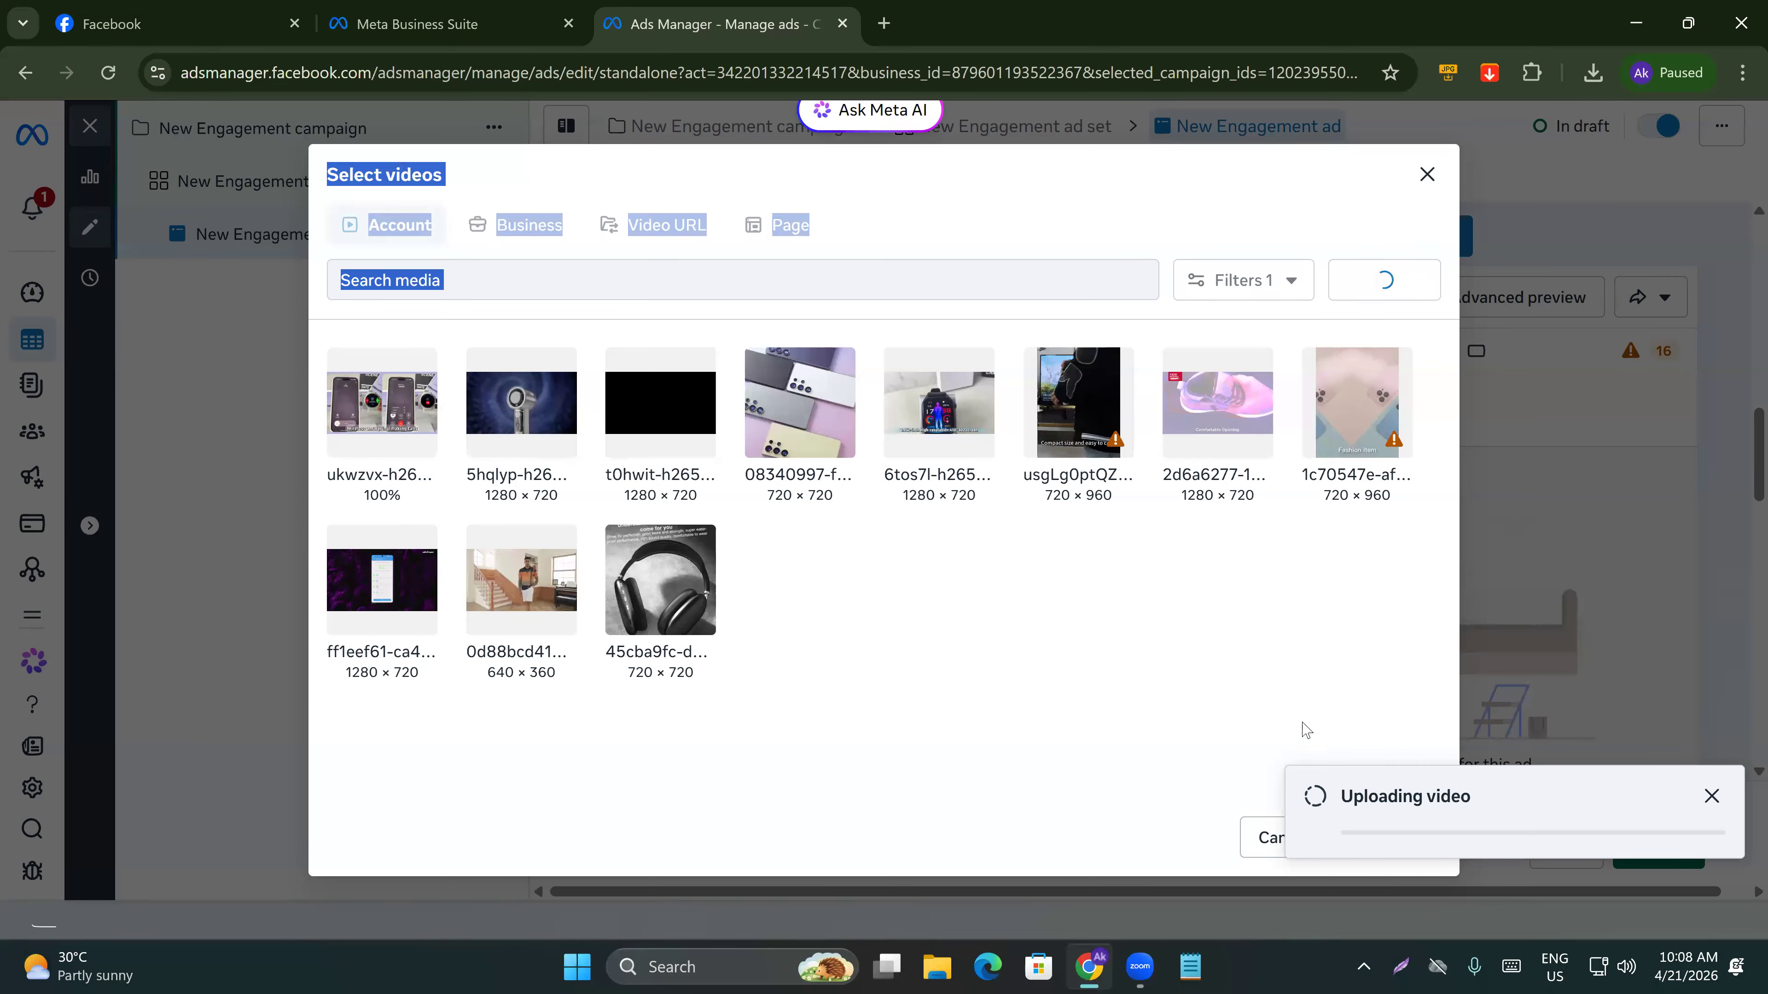
pyautogui.click(1710, 796)
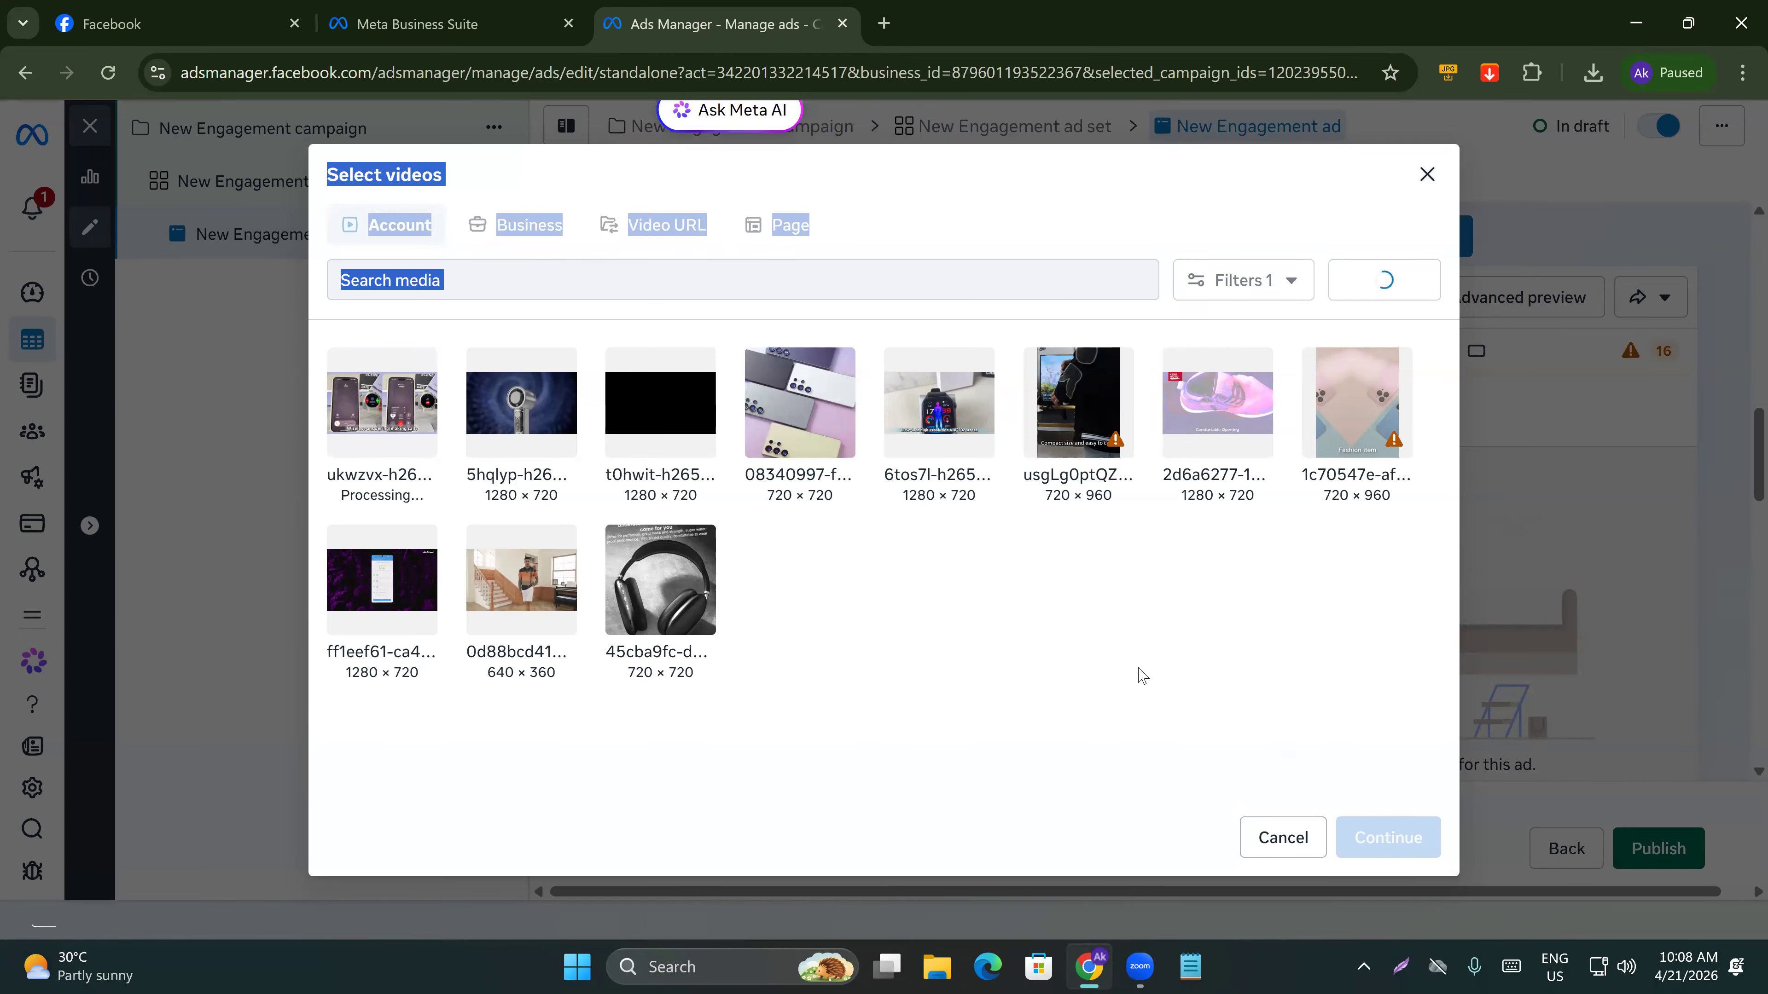
pyautogui.click(1142, 723)
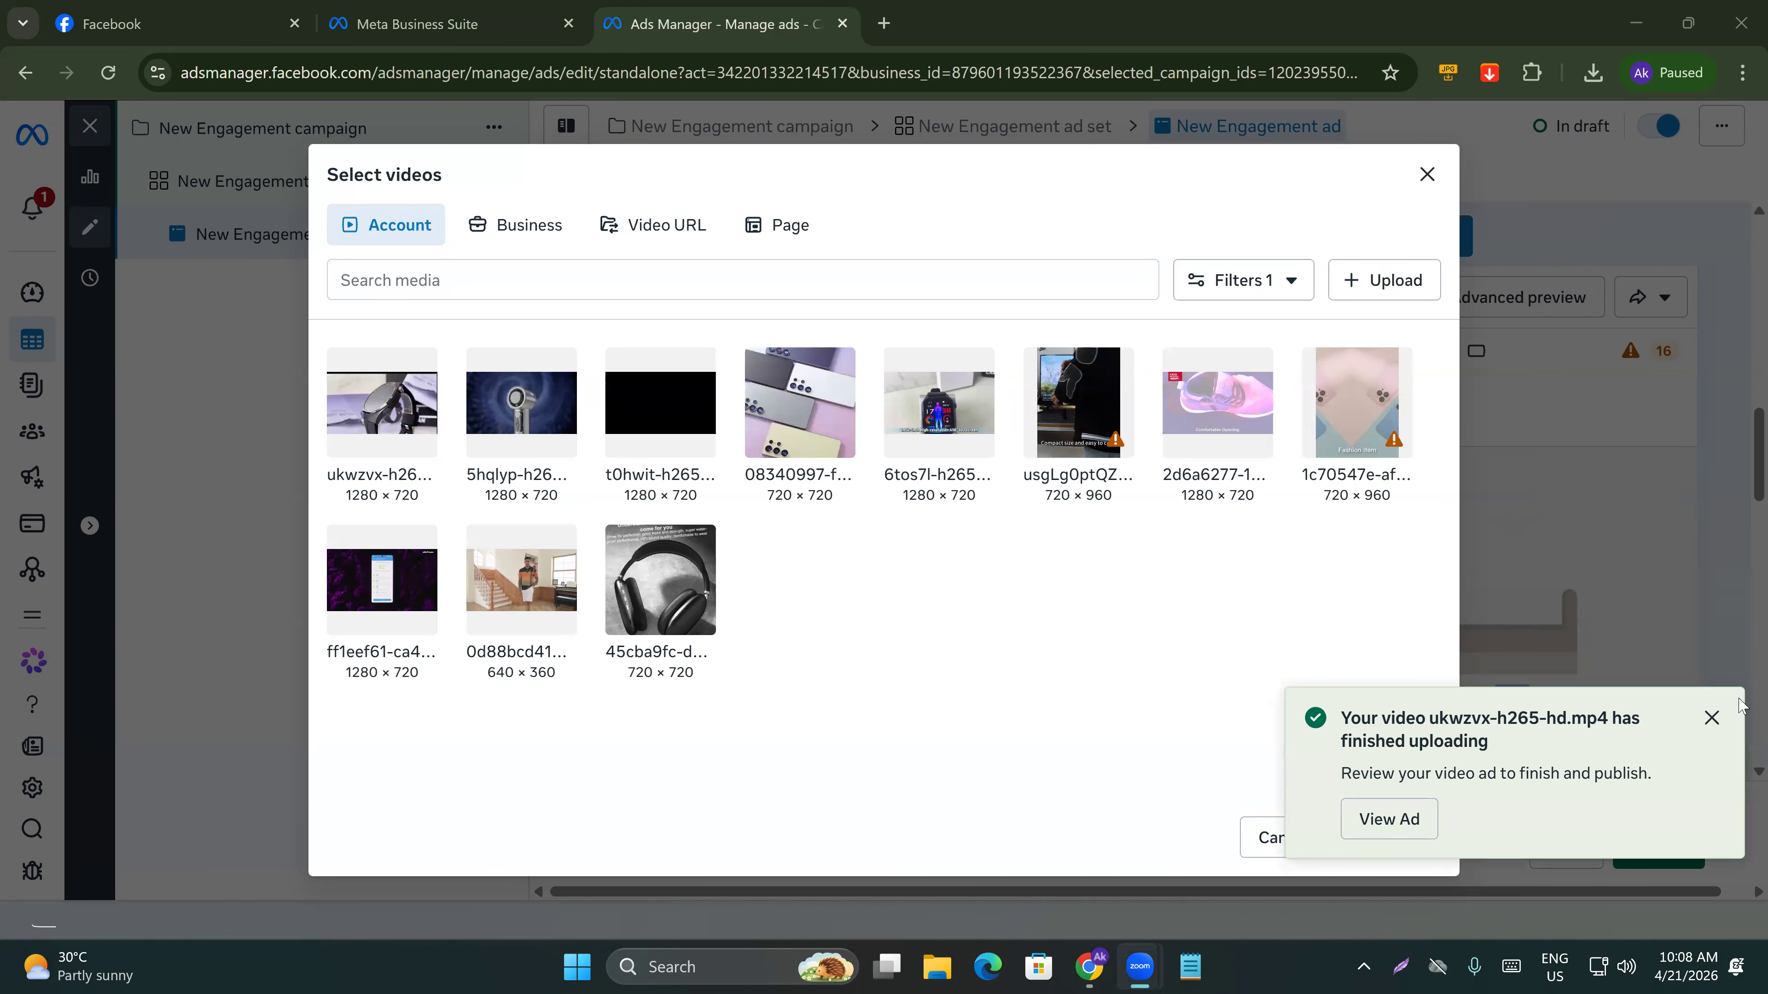
pyautogui.click(1712, 718)
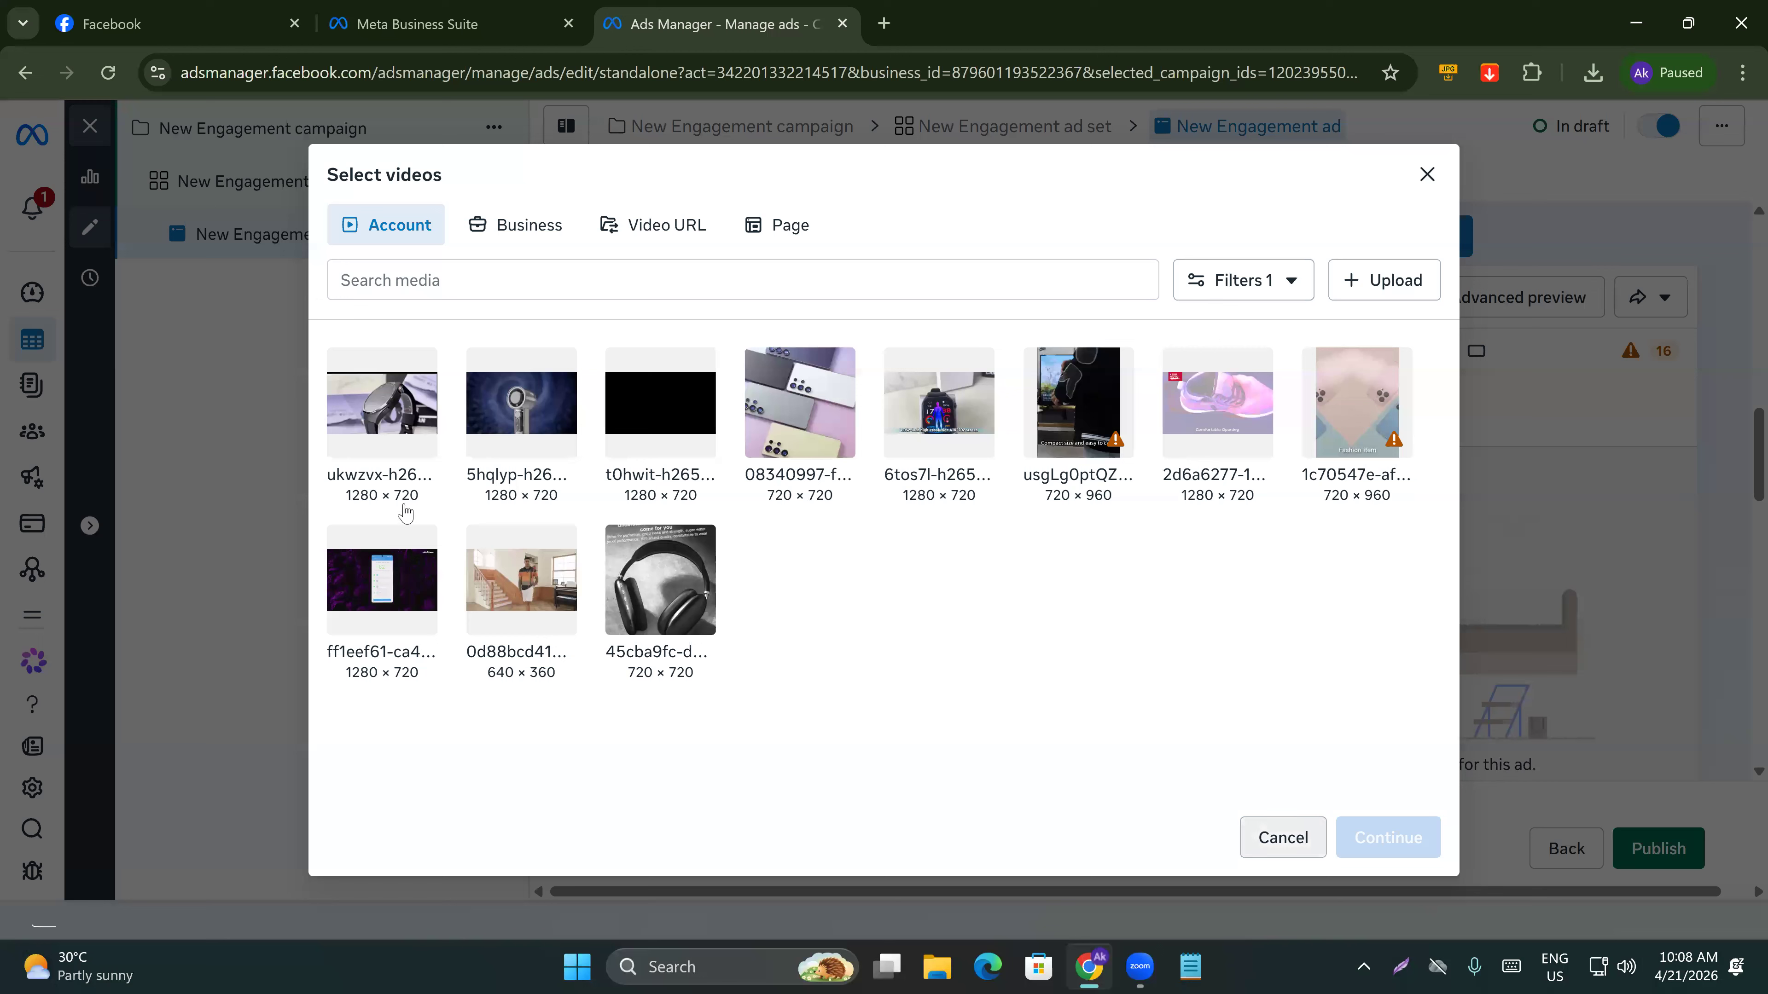
# Select the ukwzvx-h265-hd.mp4 video and add it to the ad creative's media.
pyautogui.click(399, 425)
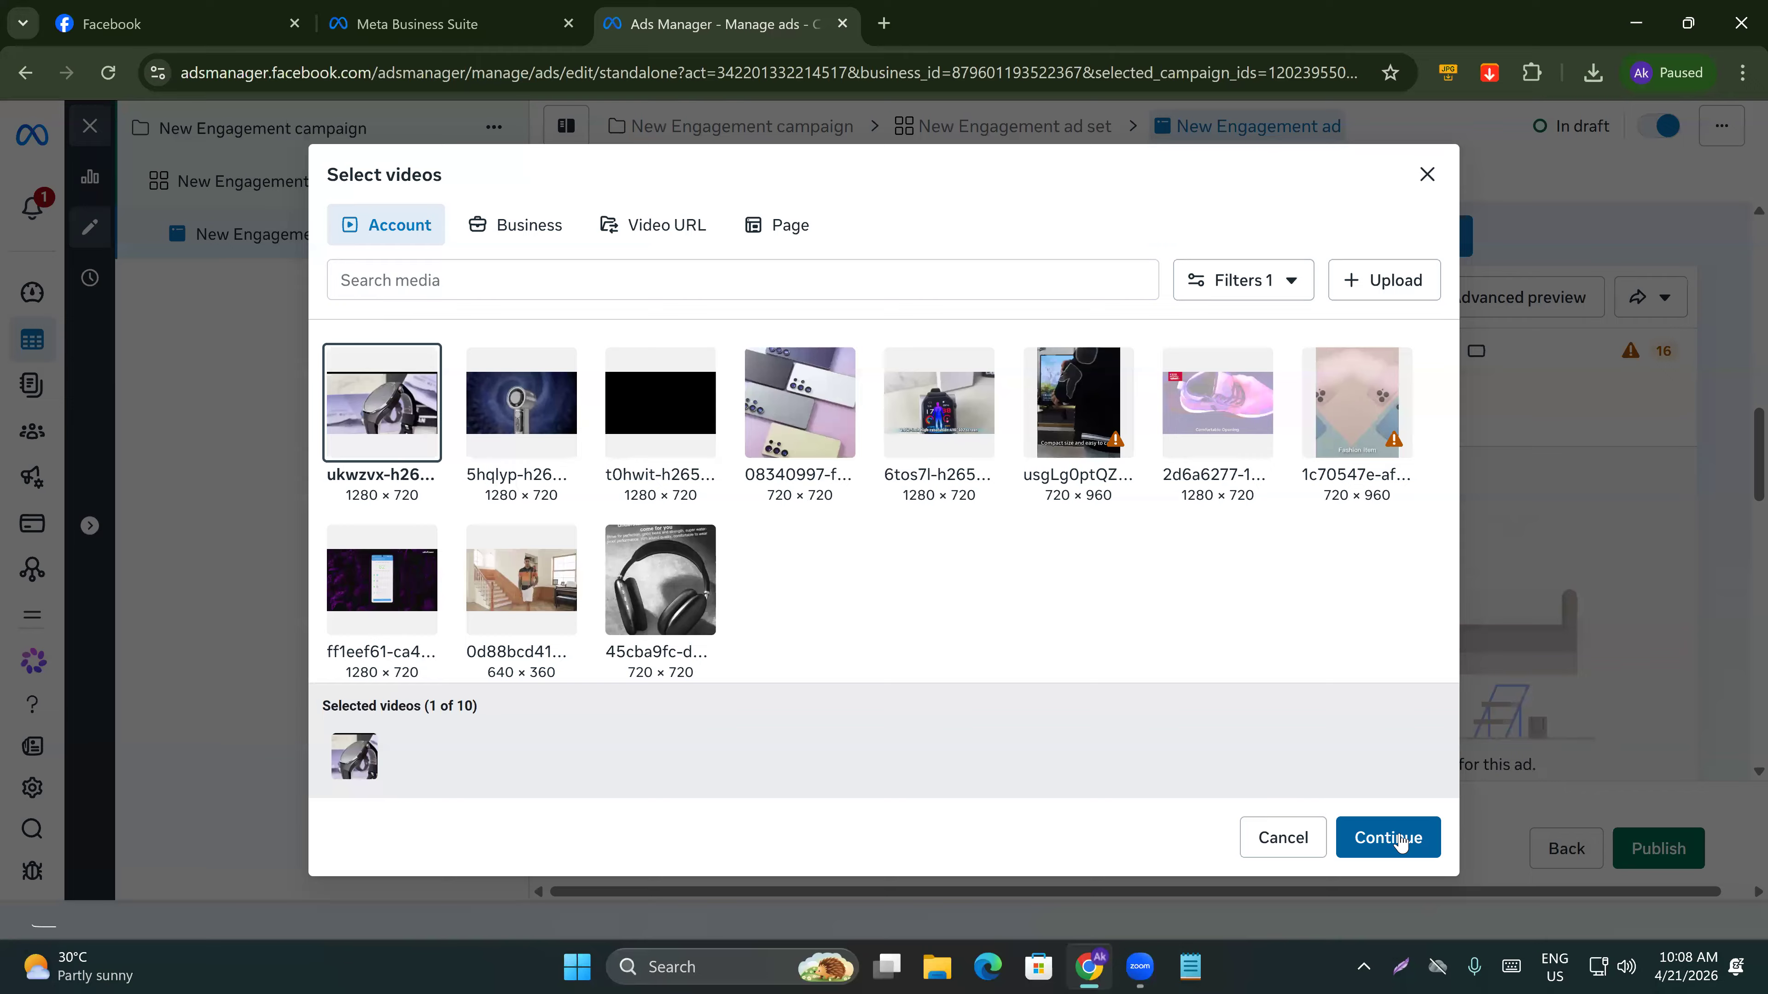
pyautogui.click(1413, 841)
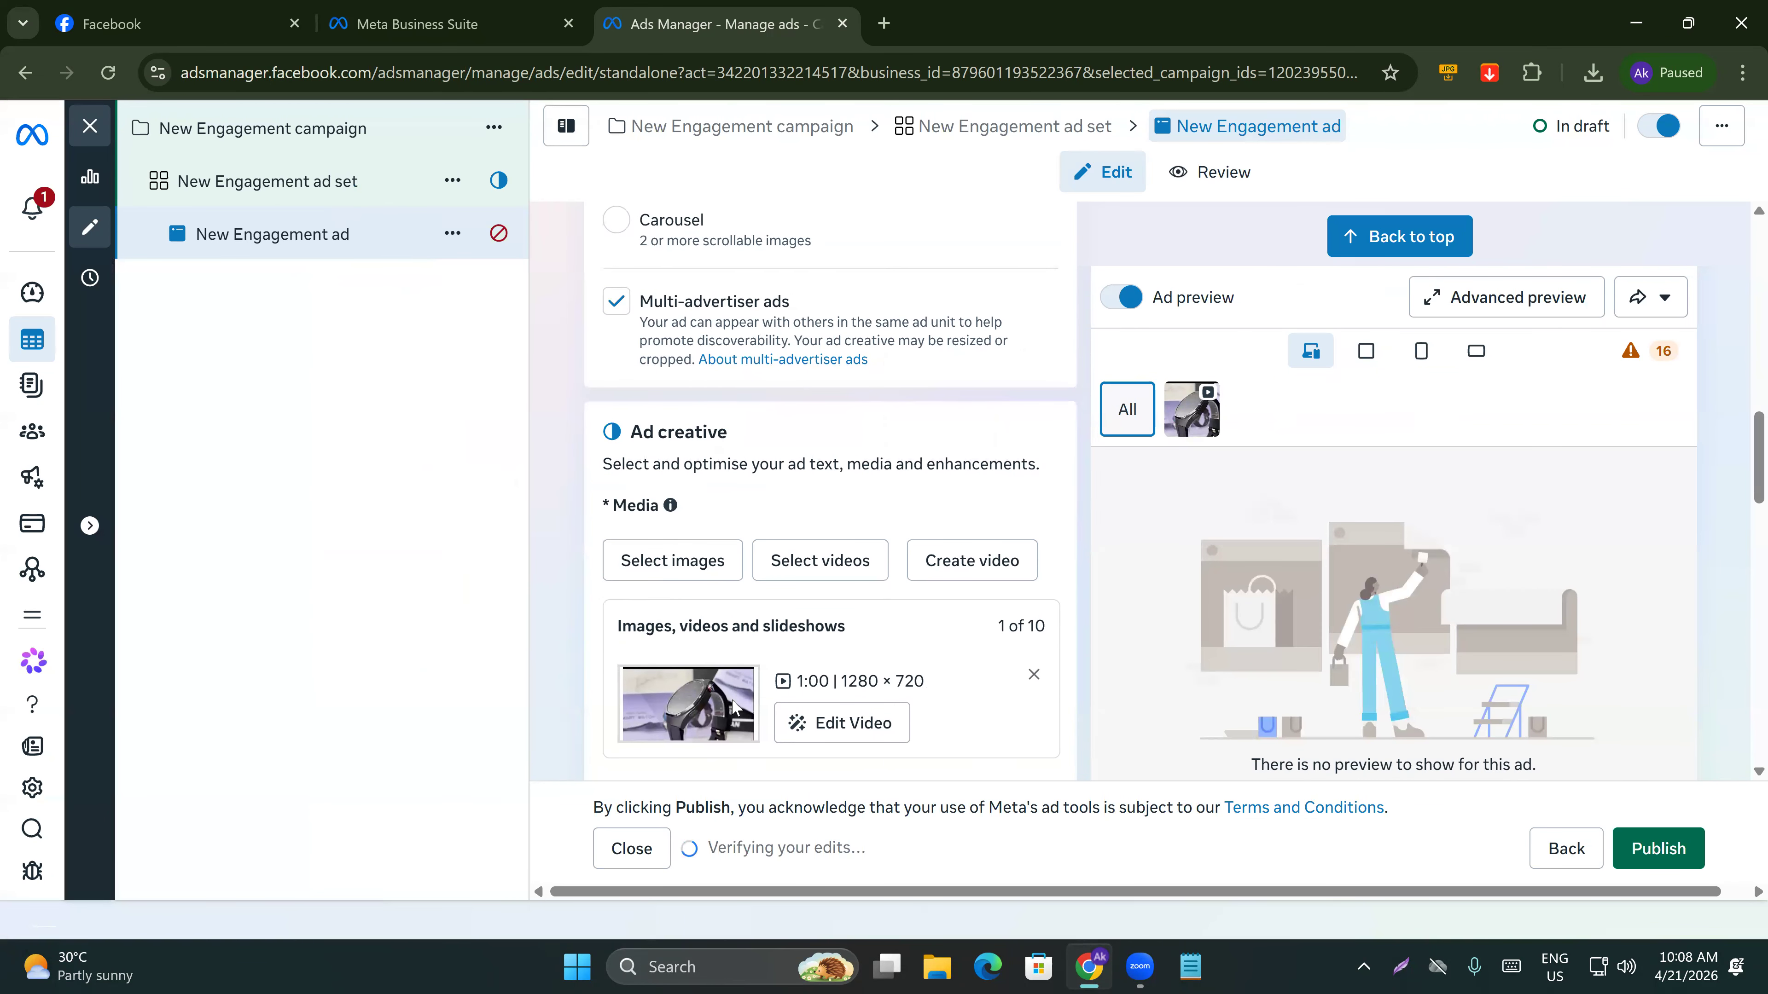
pyautogui.scroll(-2, 606, 665)
pyautogui.scroll(-2, 1178, 432)
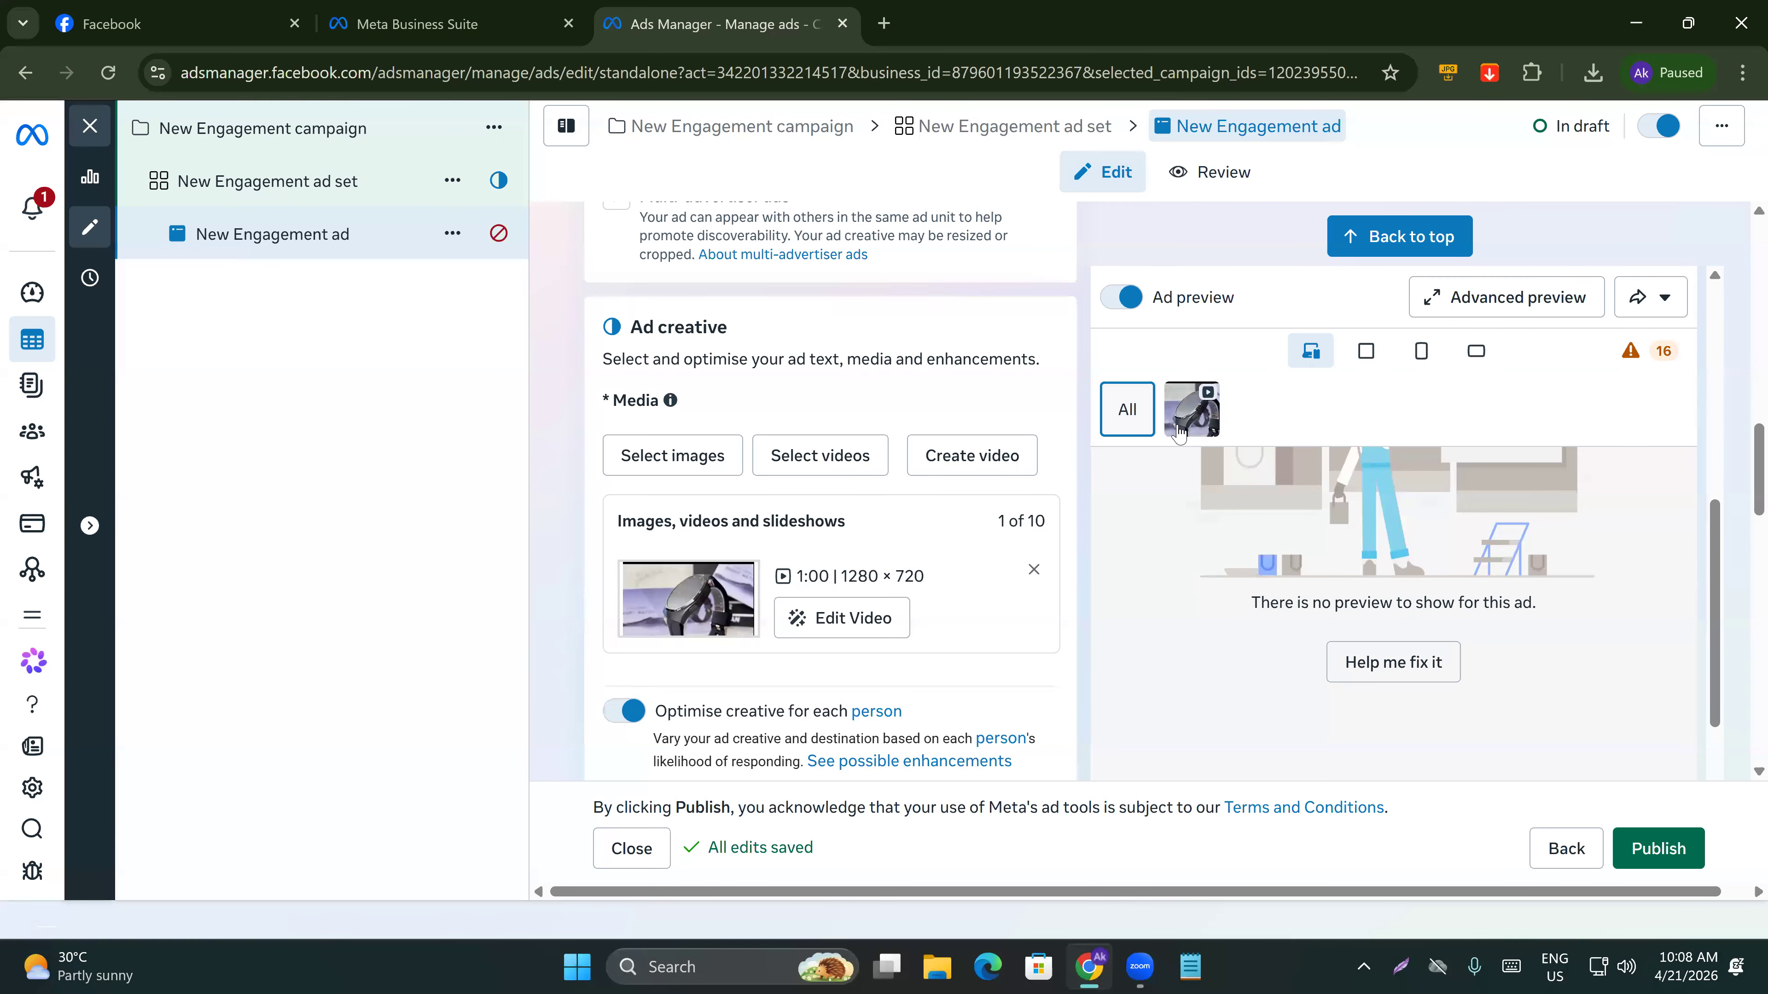
pyautogui.click(1177, 432)
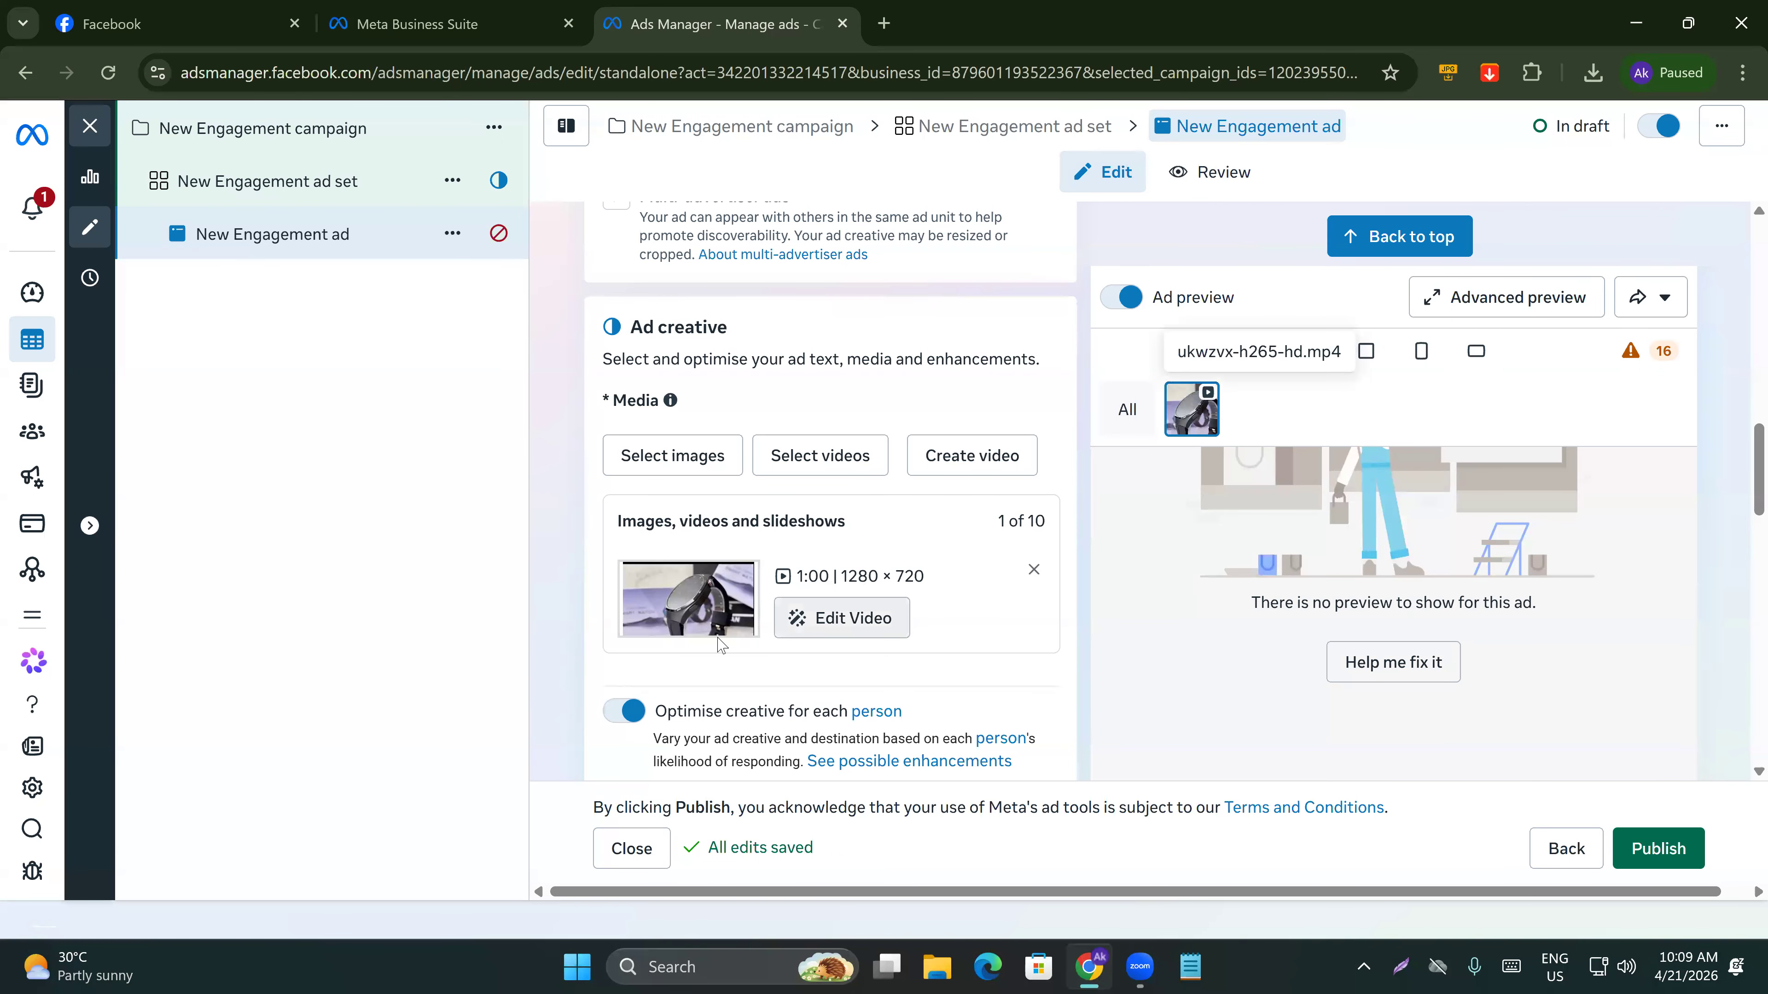
# Reopen the Xiaomi watch listing, copy its product URL, and paste it into the ad's Website URL field.
pyautogui.scroll(-1, 718, 641)
pyautogui.scroll(-7, 718, 641)
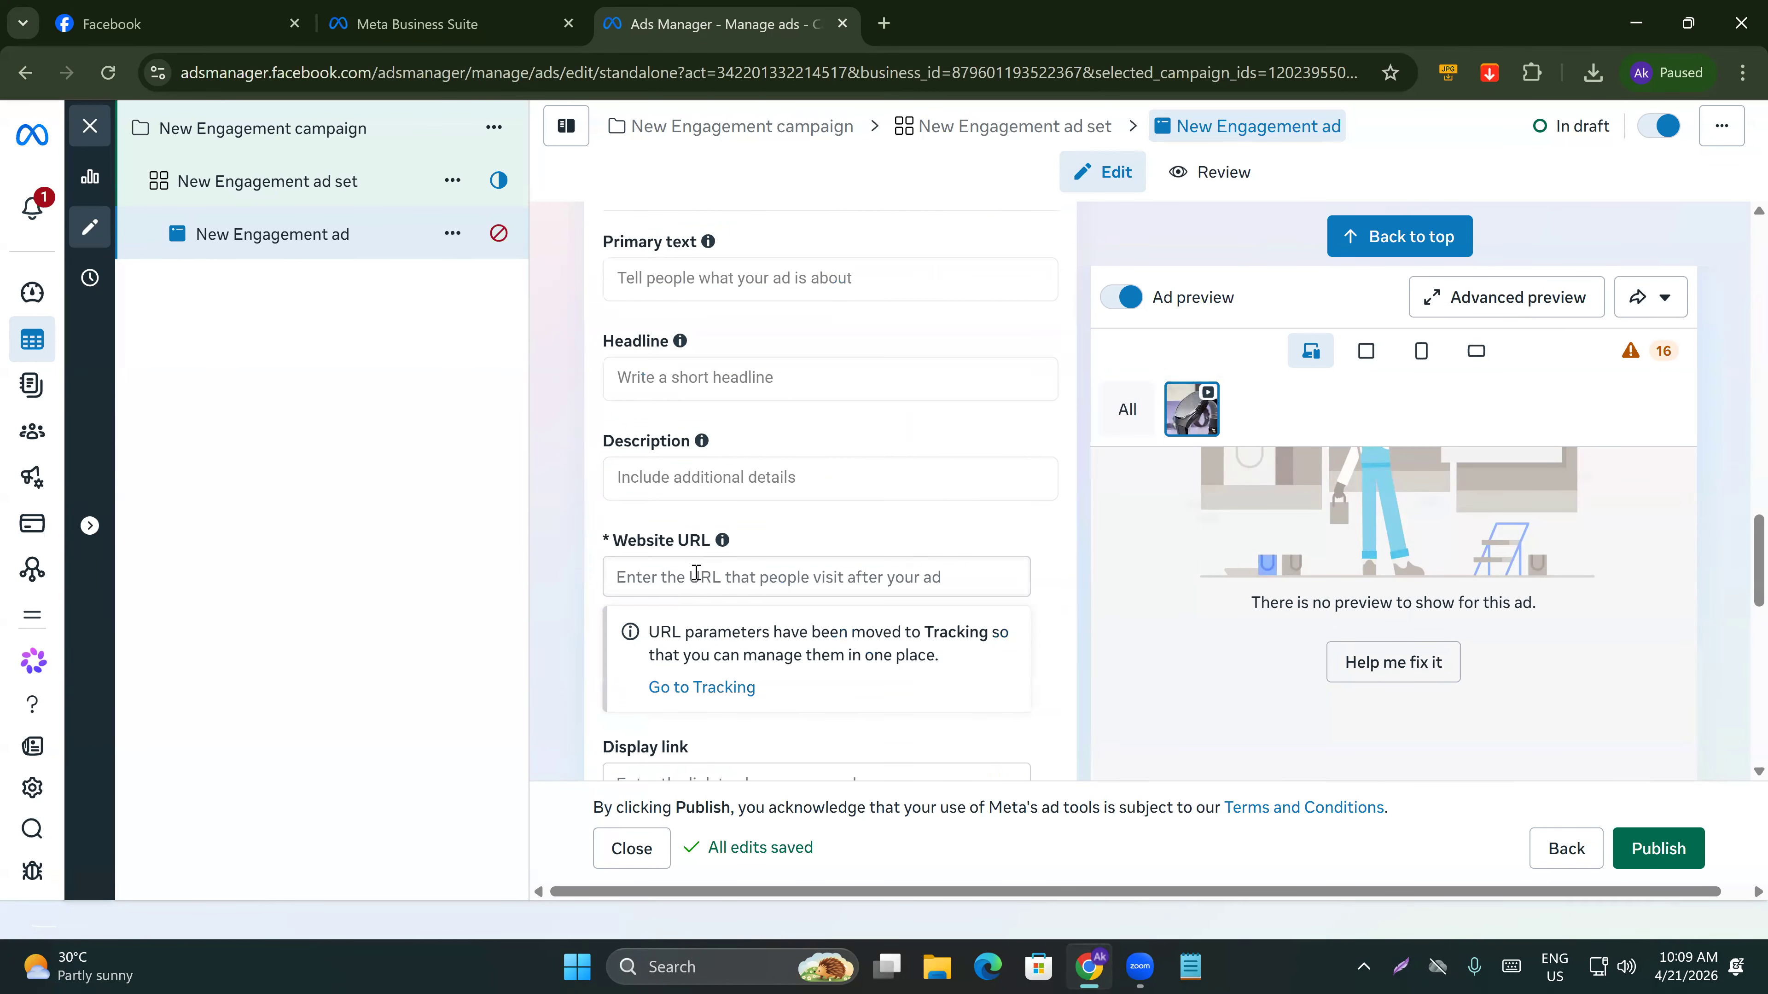
pyautogui.click(884, 23)
pyautogui.click(1743, 73)
pyautogui.moveTo(1452, 384)
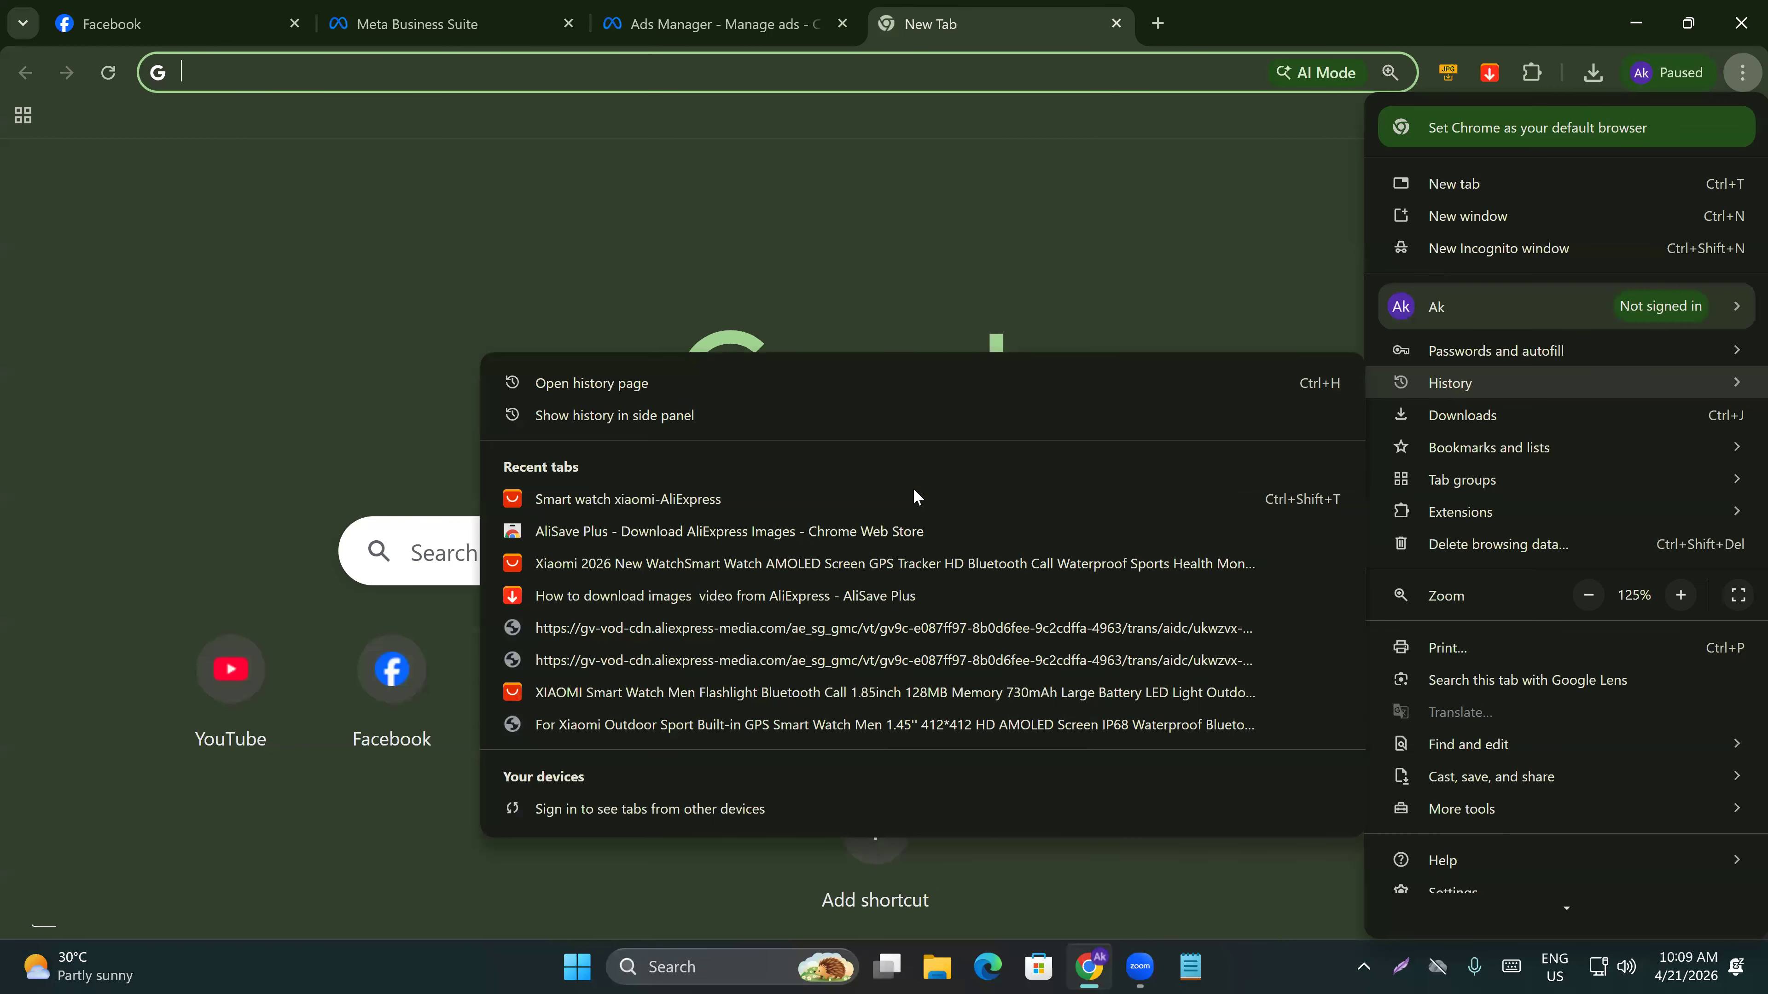
pyautogui.click(698, 564)
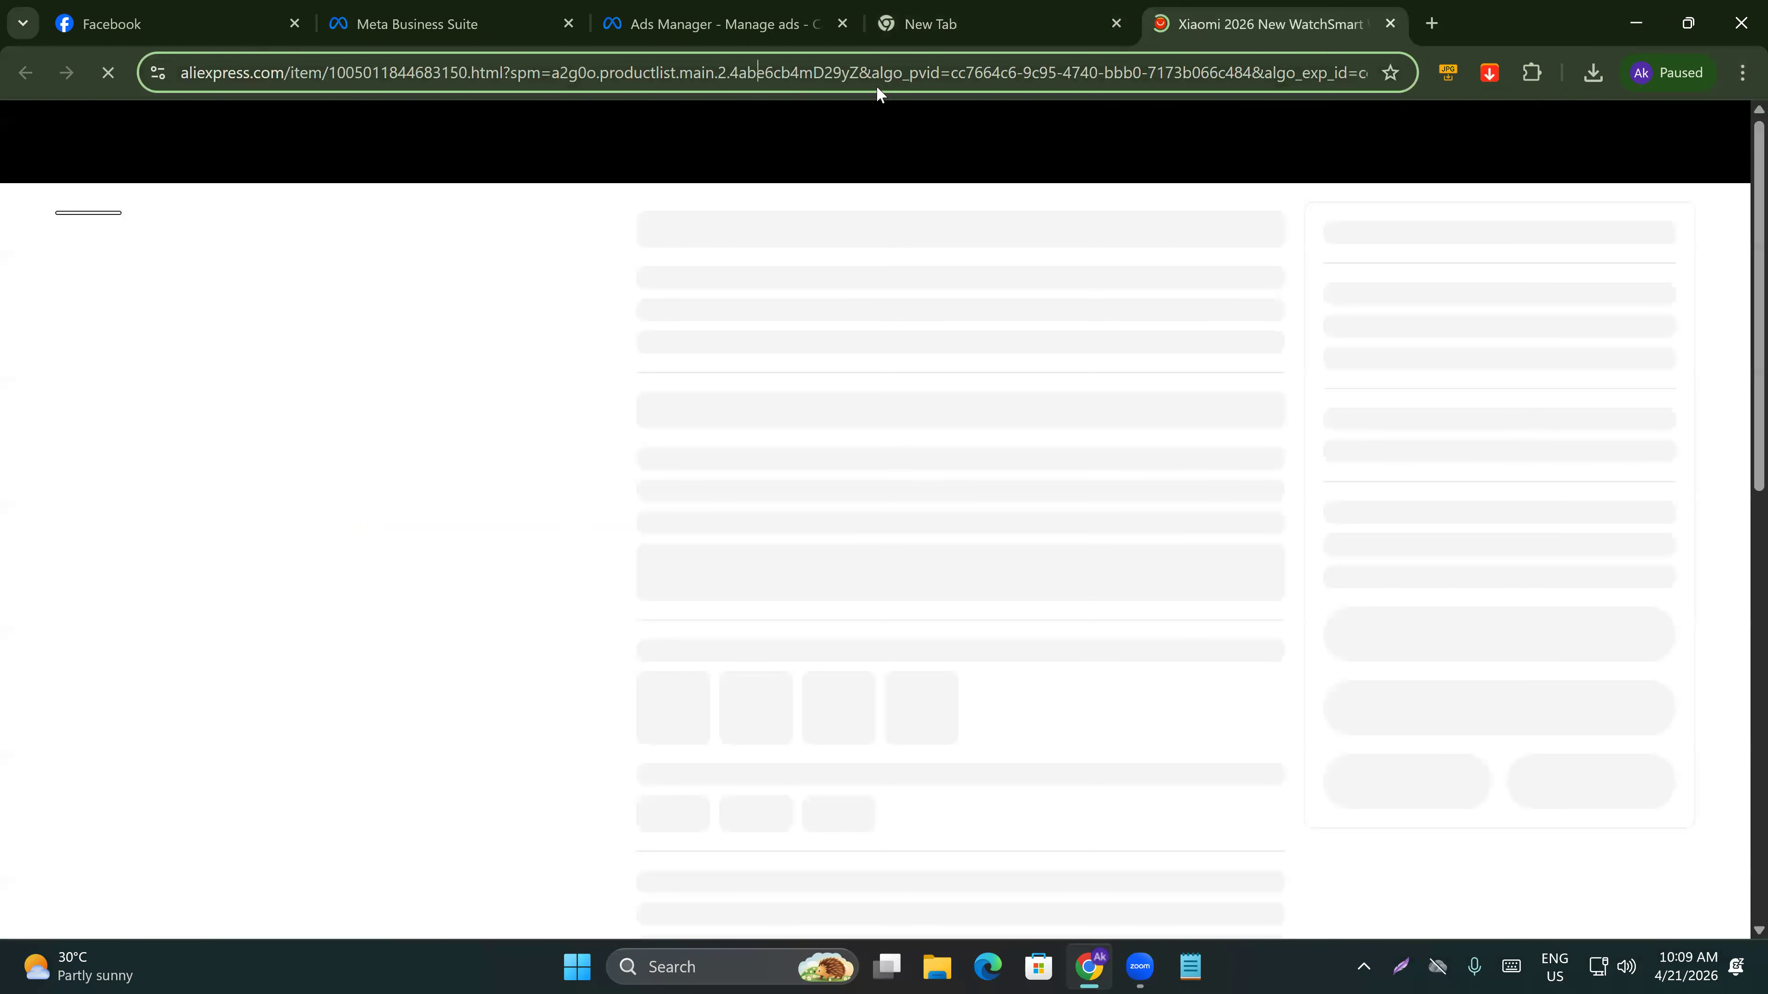
pyautogui.click(876, 77)
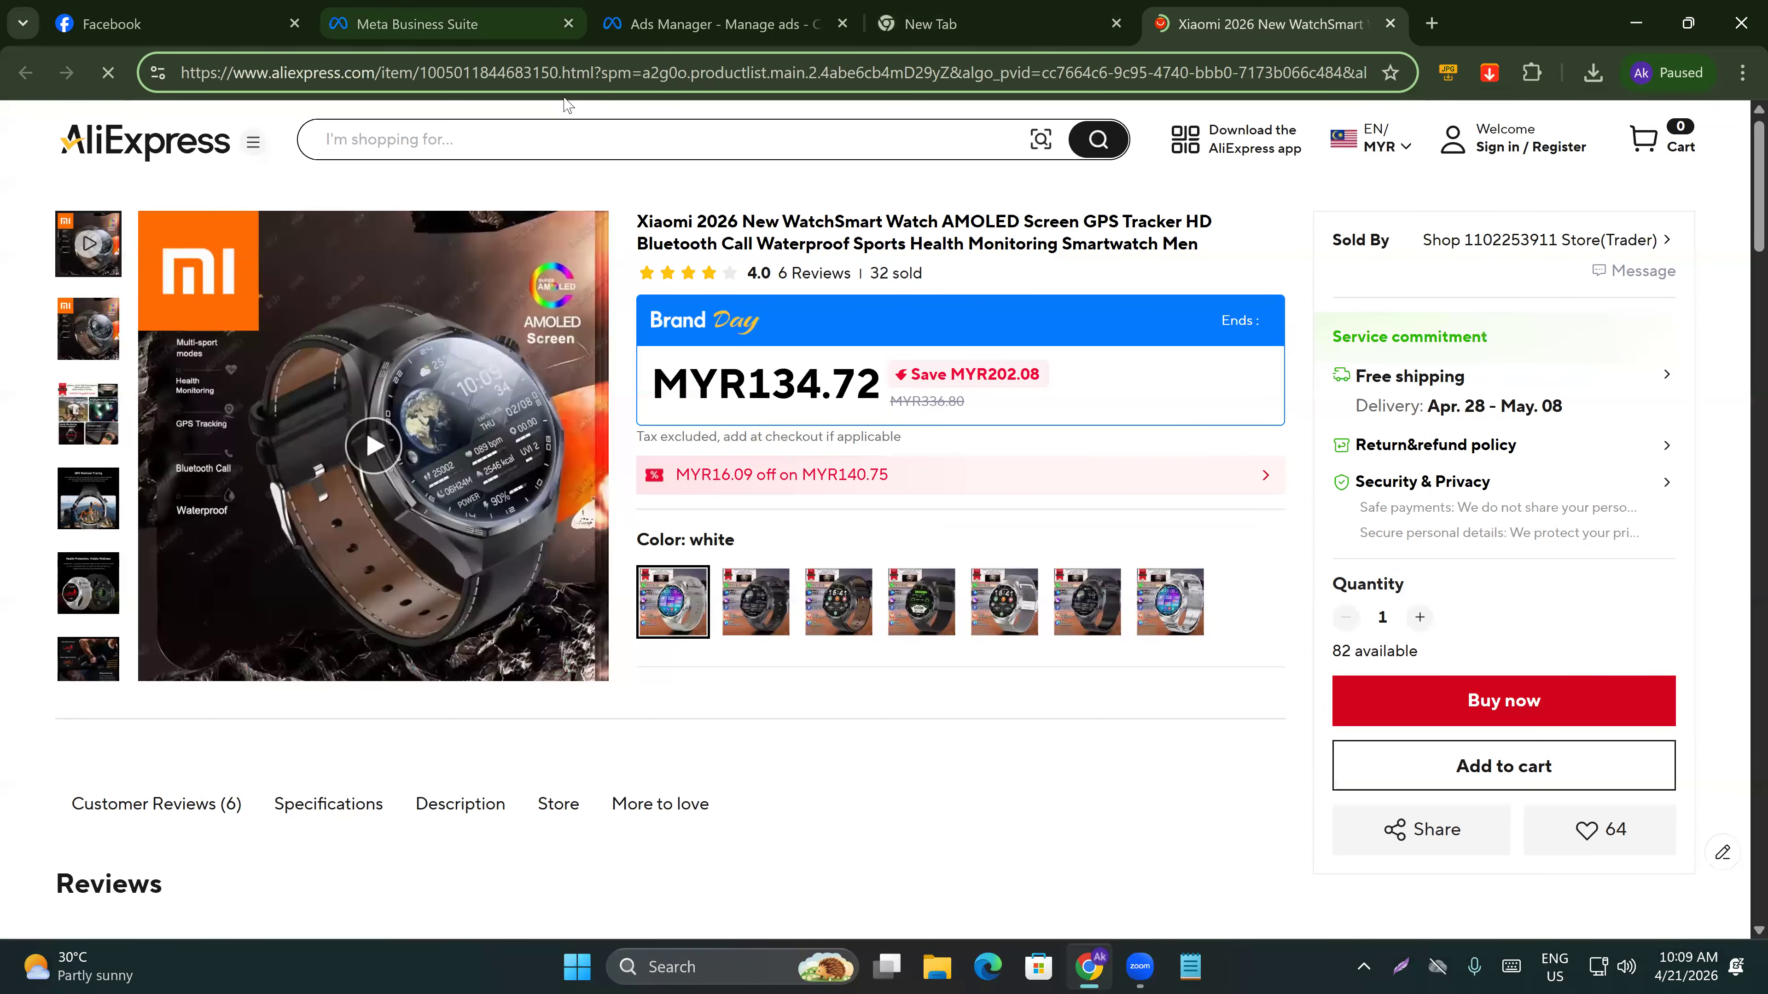
pyautogui.moveTo(595, 72); pyautogui.dragTo(132, 40)
pyautogui.hotkey('ctrl', 'c')
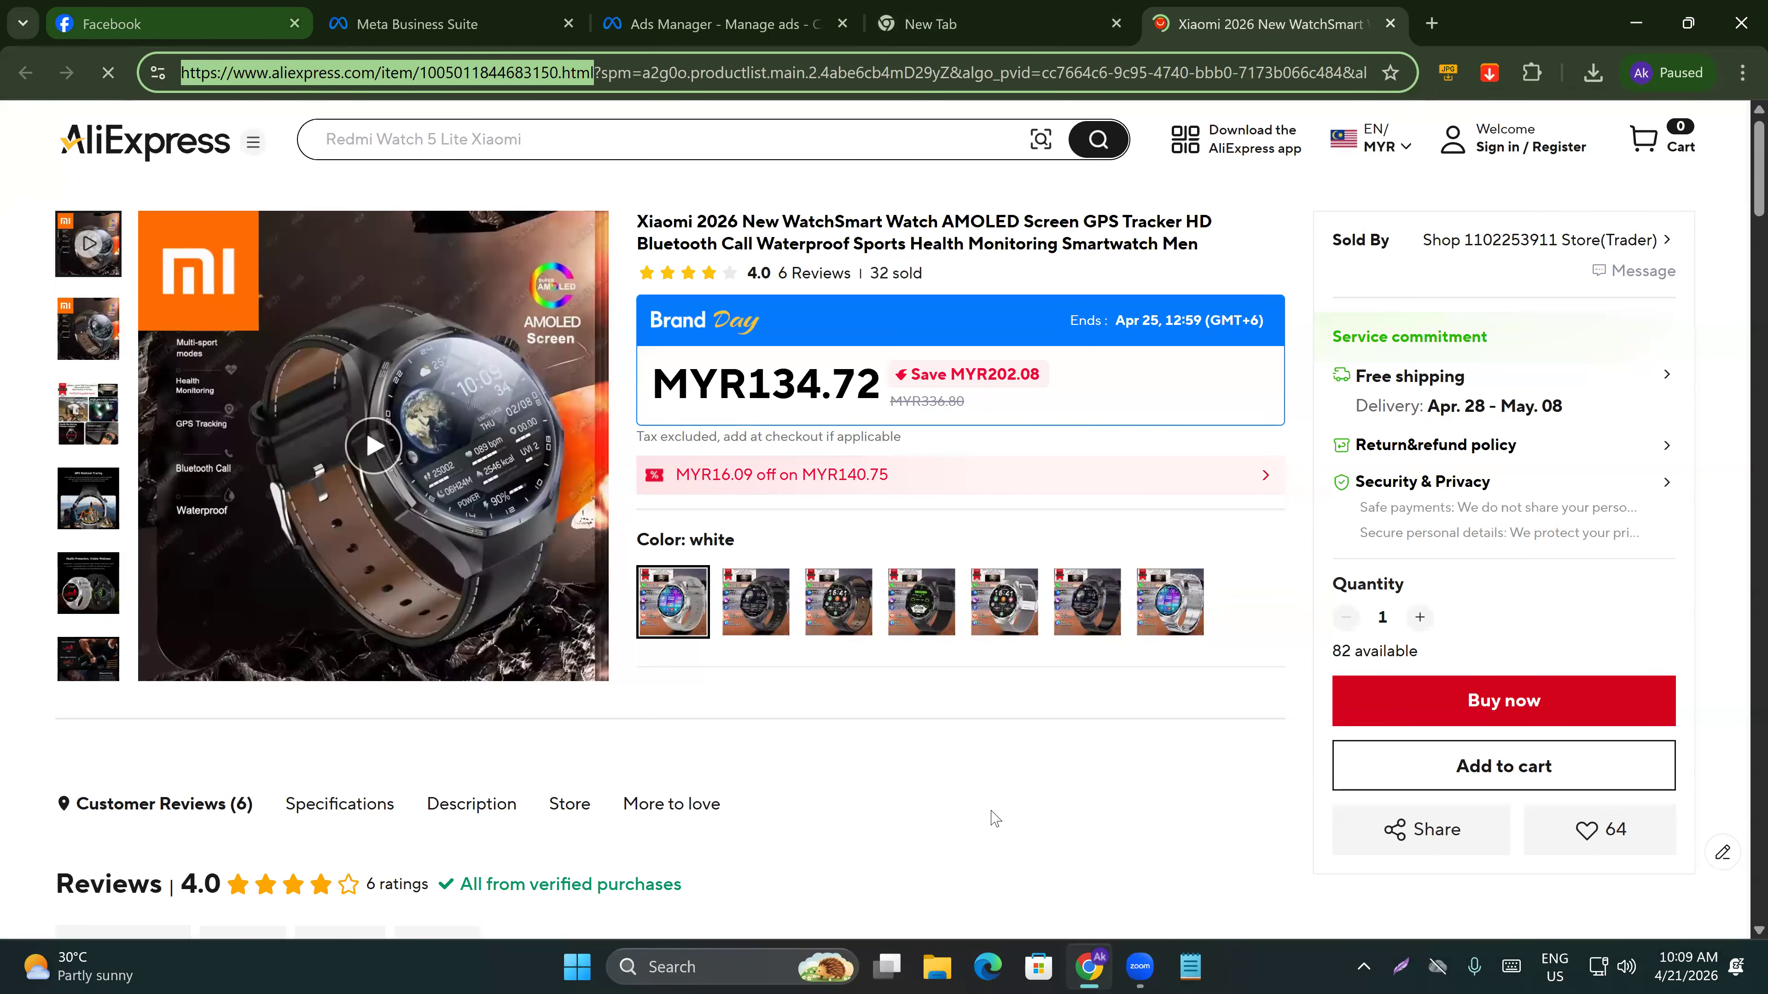
pyautogui.click(682, 9)
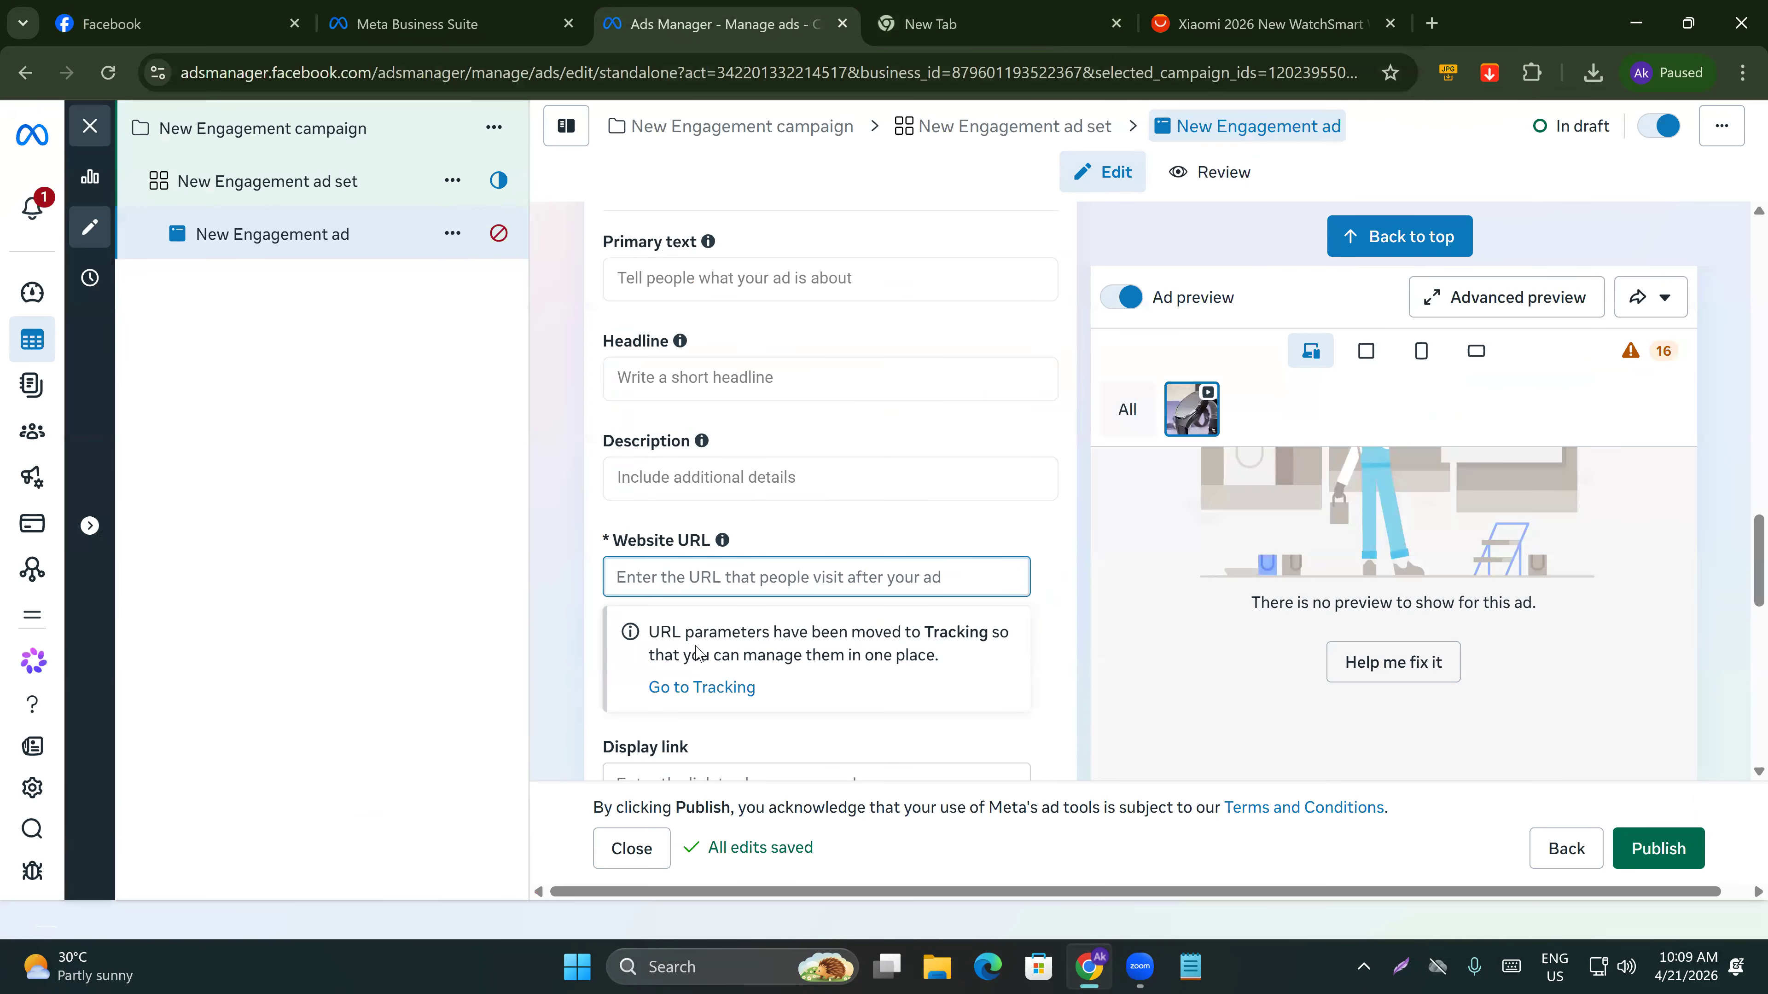
pyautogui.hotkey('ctrl', 'v')
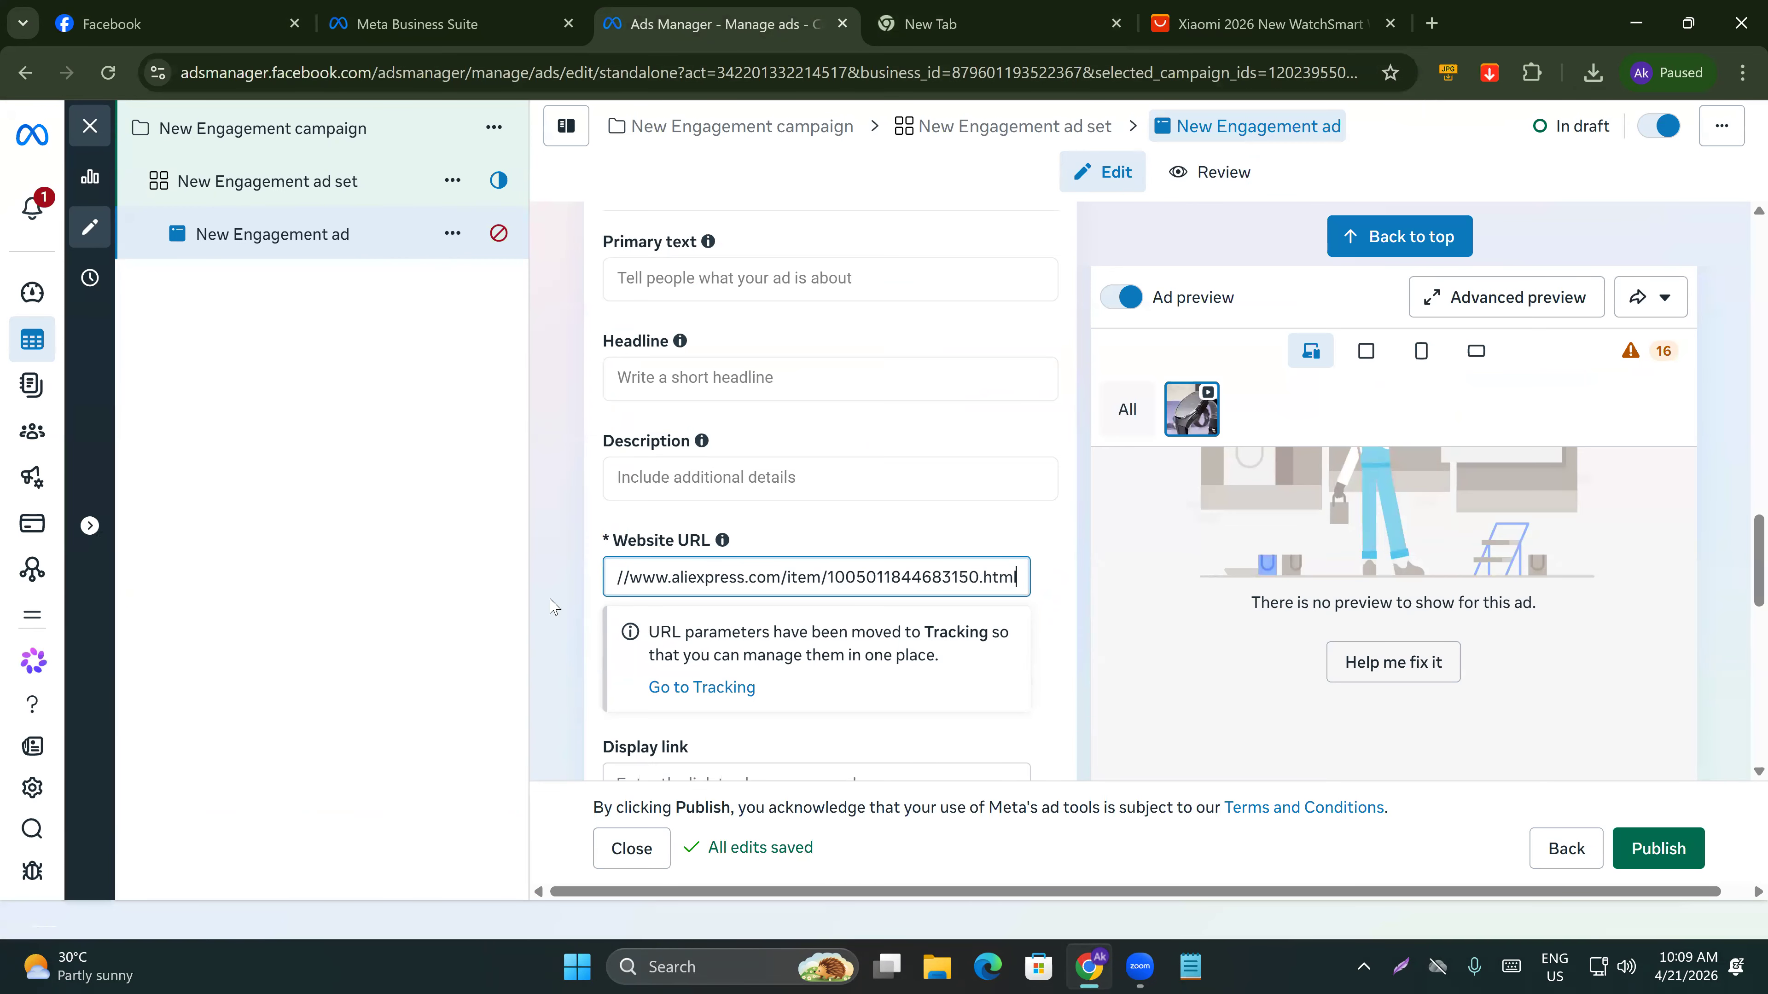
# Paste the same AliExpress product URL into the Display link field.
pyautogui.click(559, 612)
pyautogui.scroll(-2, 724, 627)
pyautogui.click(705, 657)
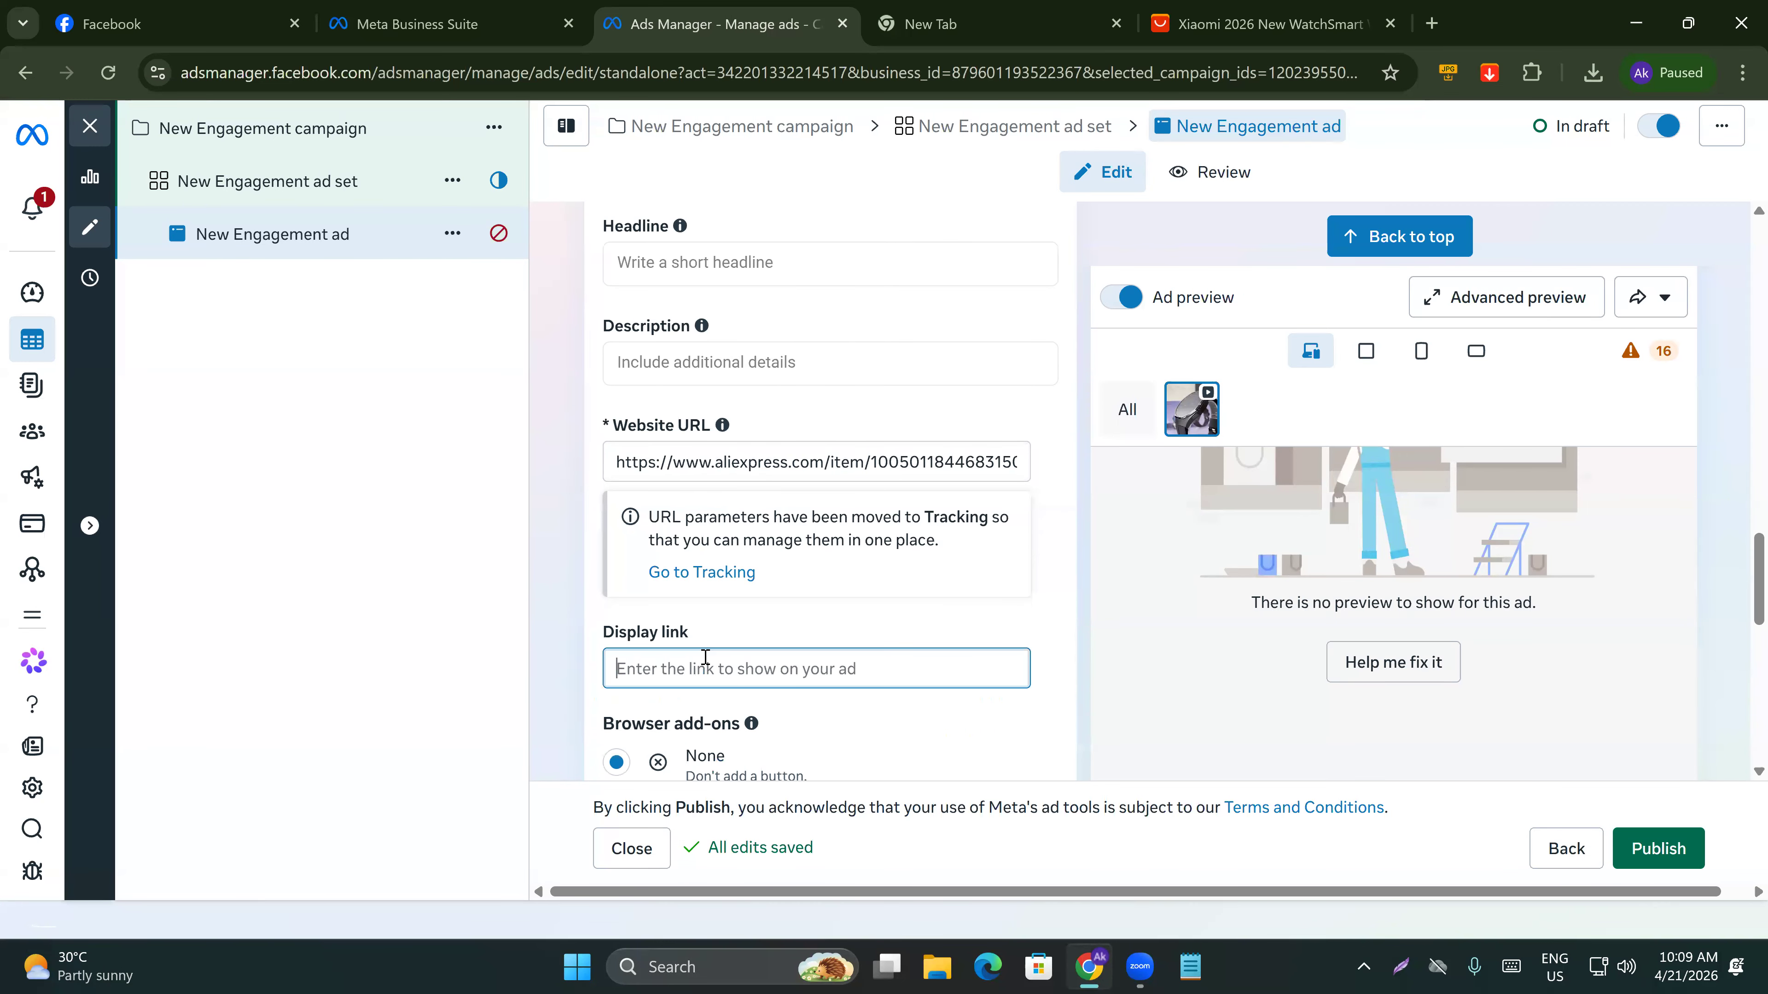
pyautogui.hotkey('ctrl', 'v')
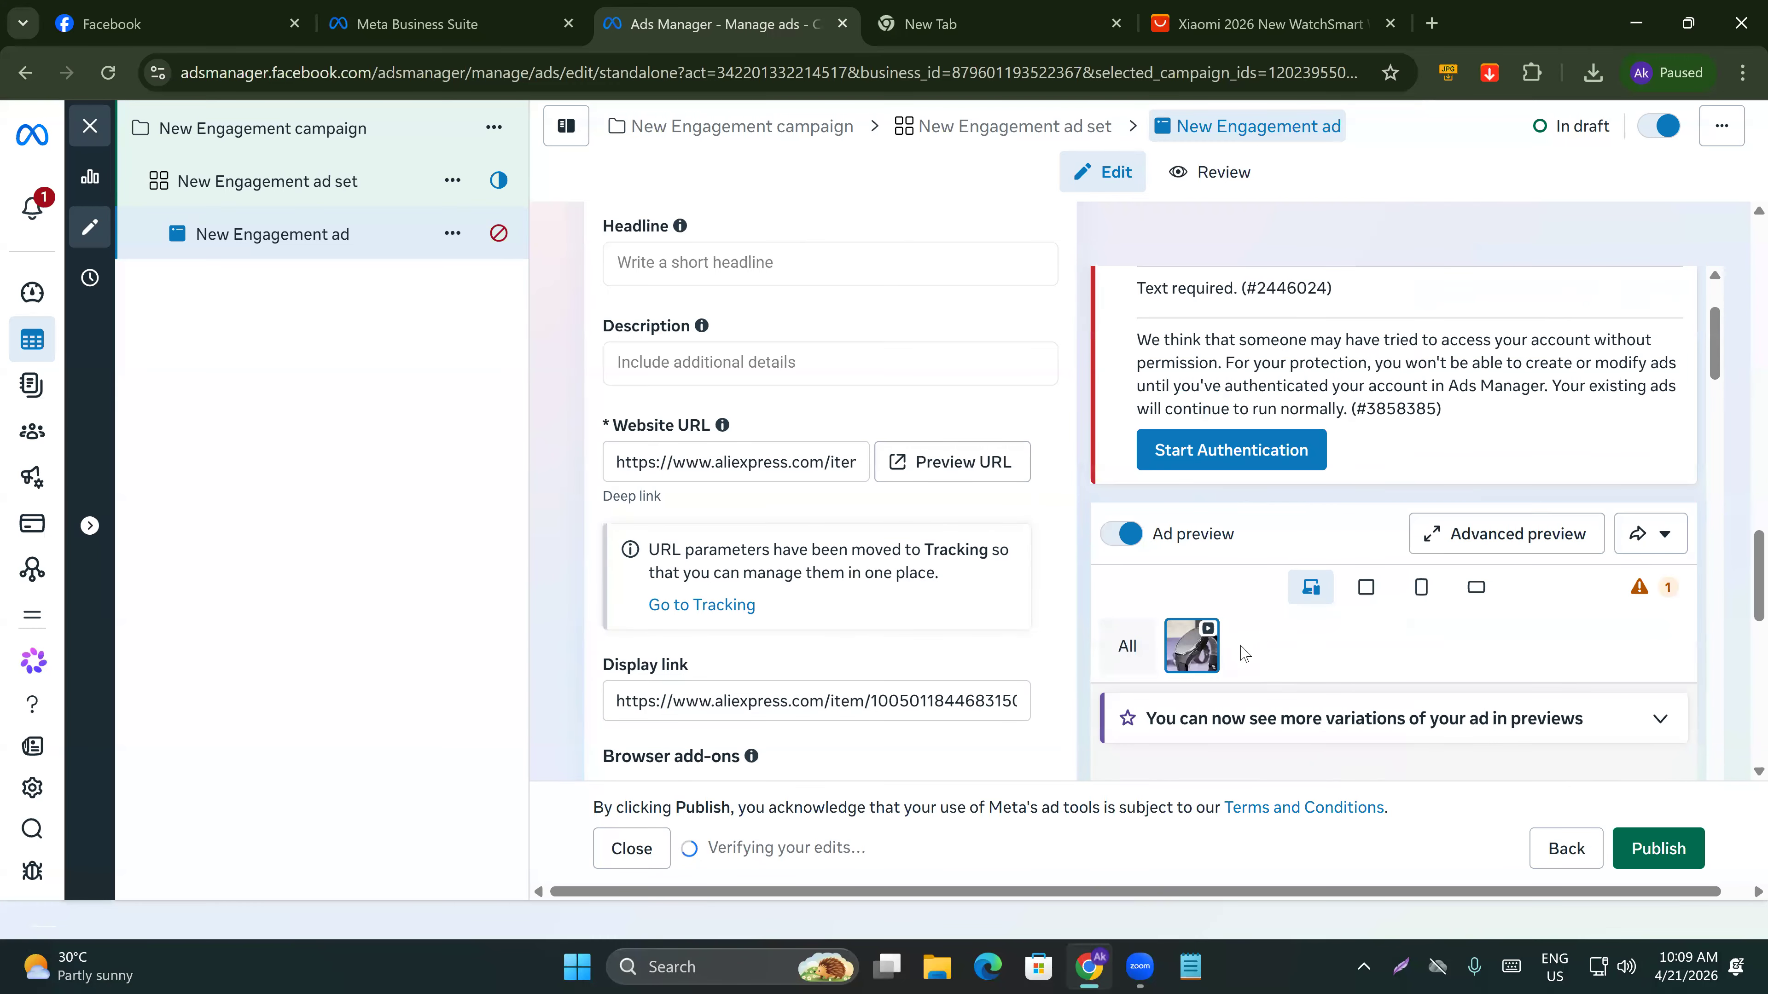
# Review how the ad appears across placements in the Advanced preview, then close it.
pyautogui.scroll(-4, 1239, 650)
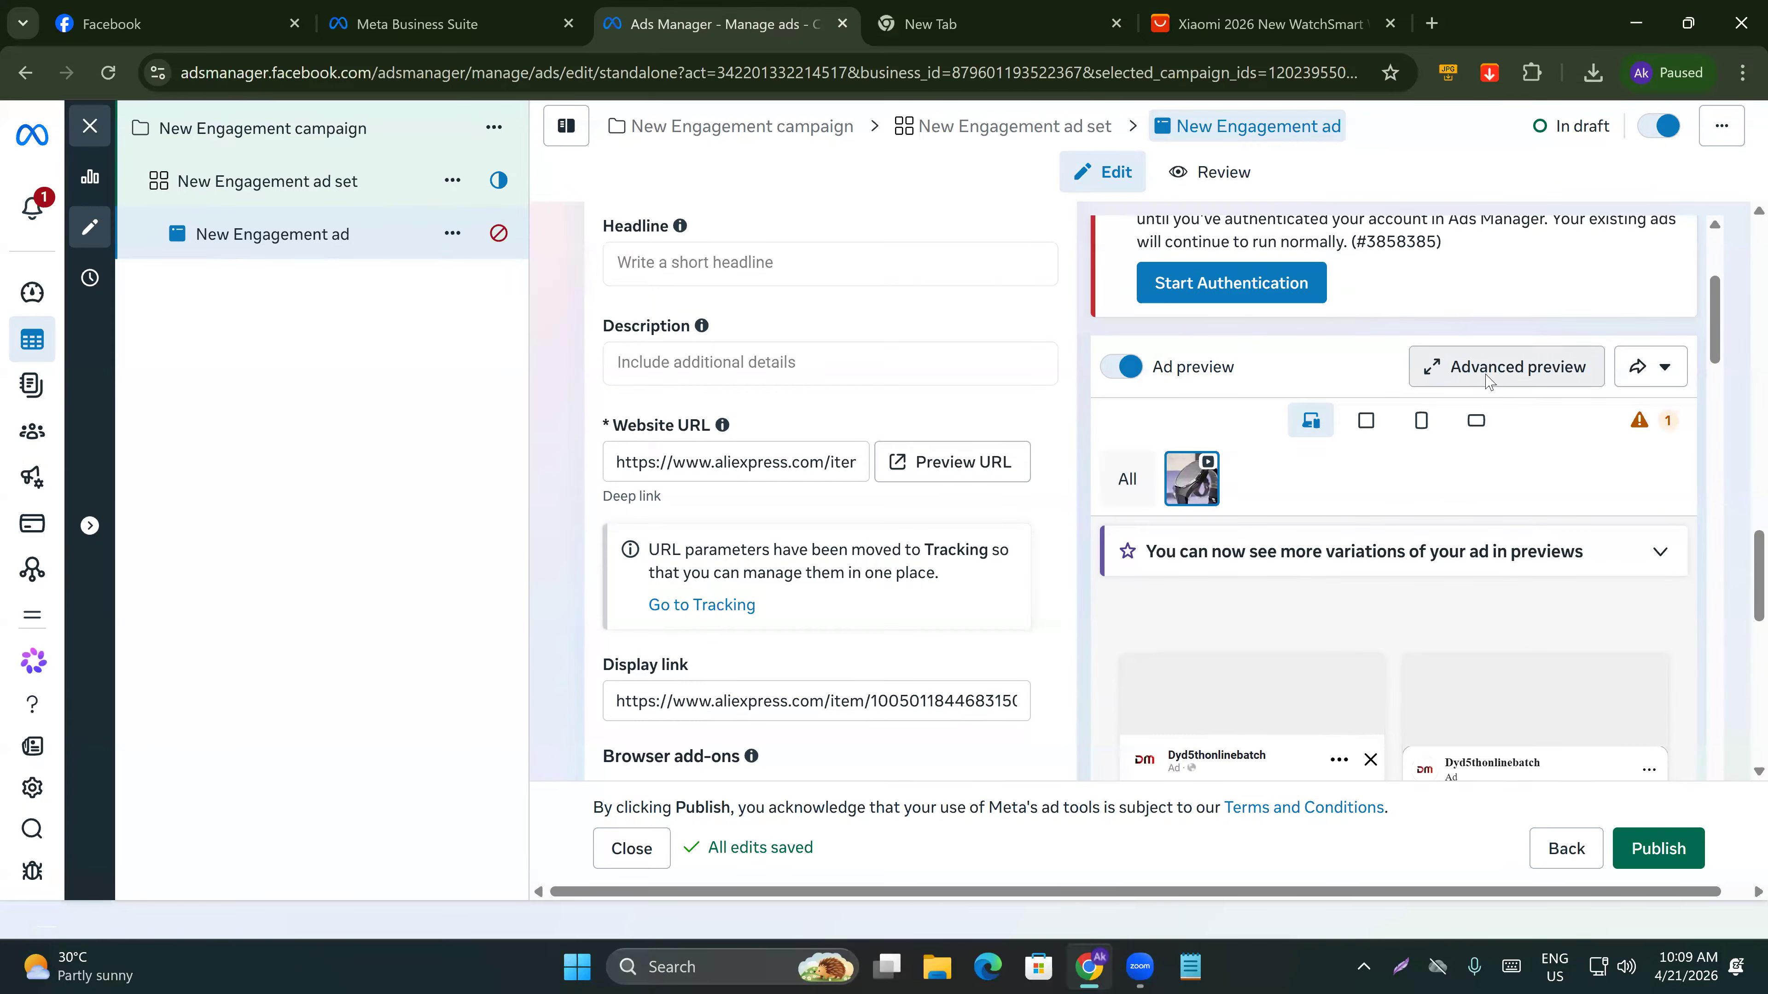
pyautogui.click(1487, 382)
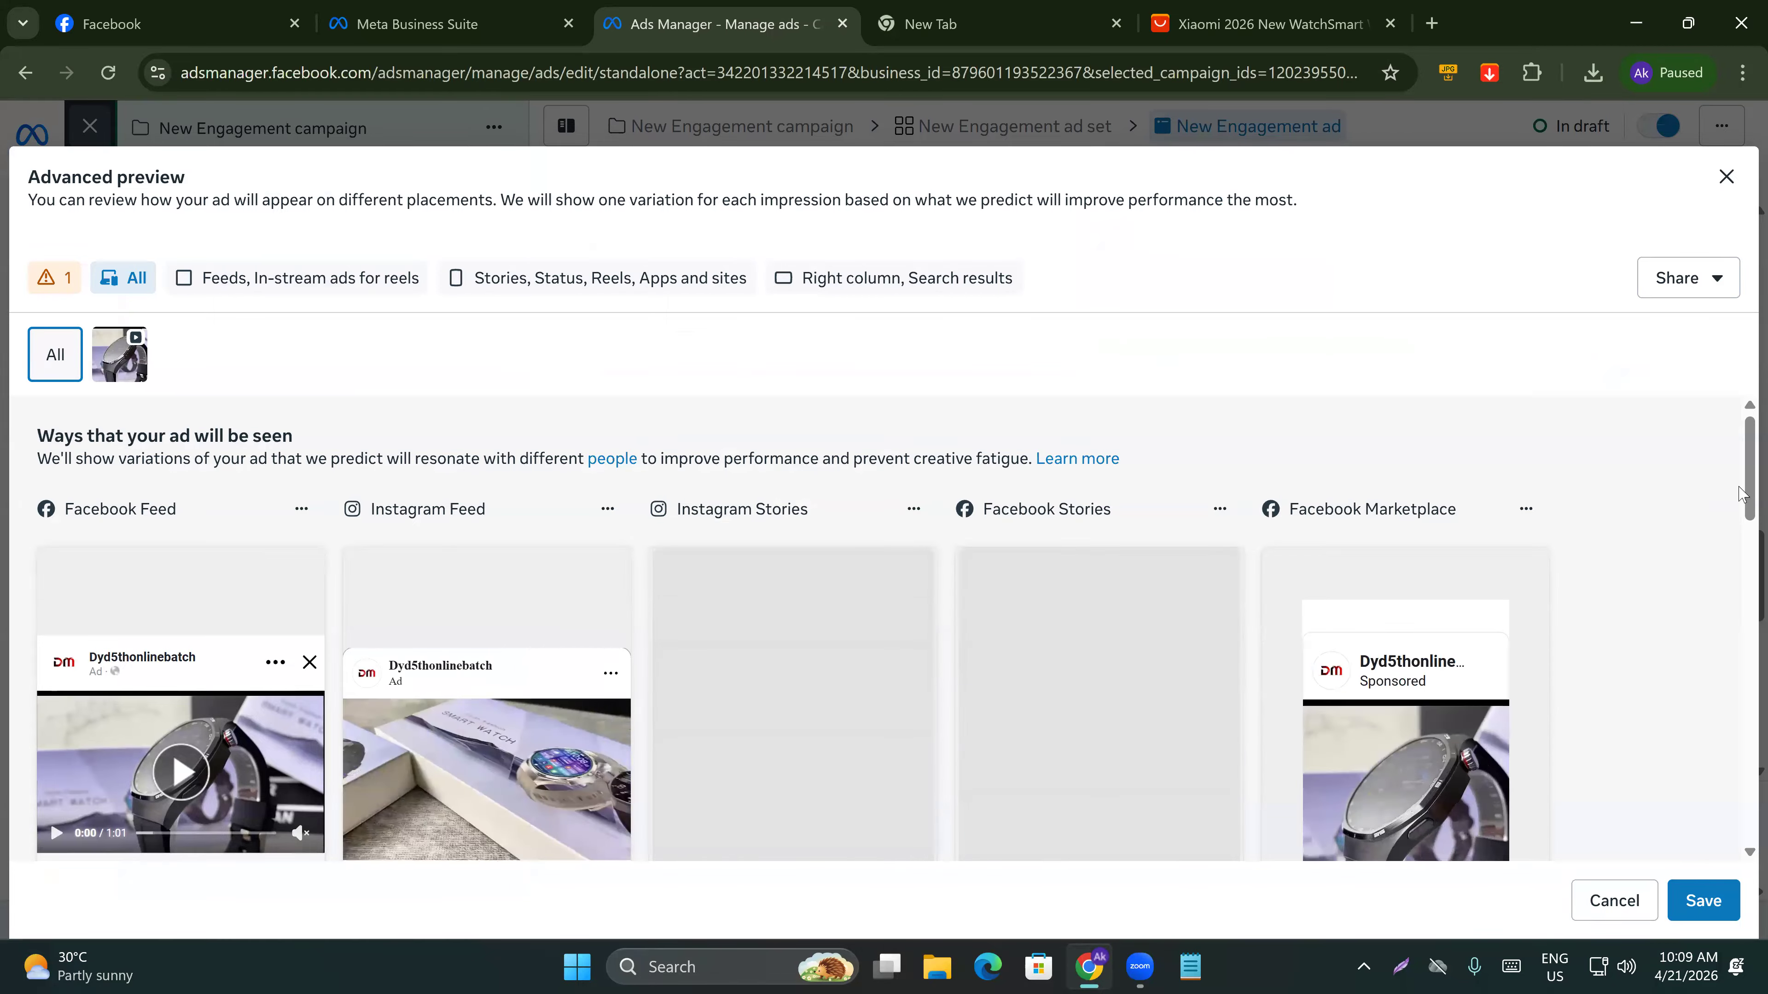
pyautogui.scroll(-2, 1740, 498)
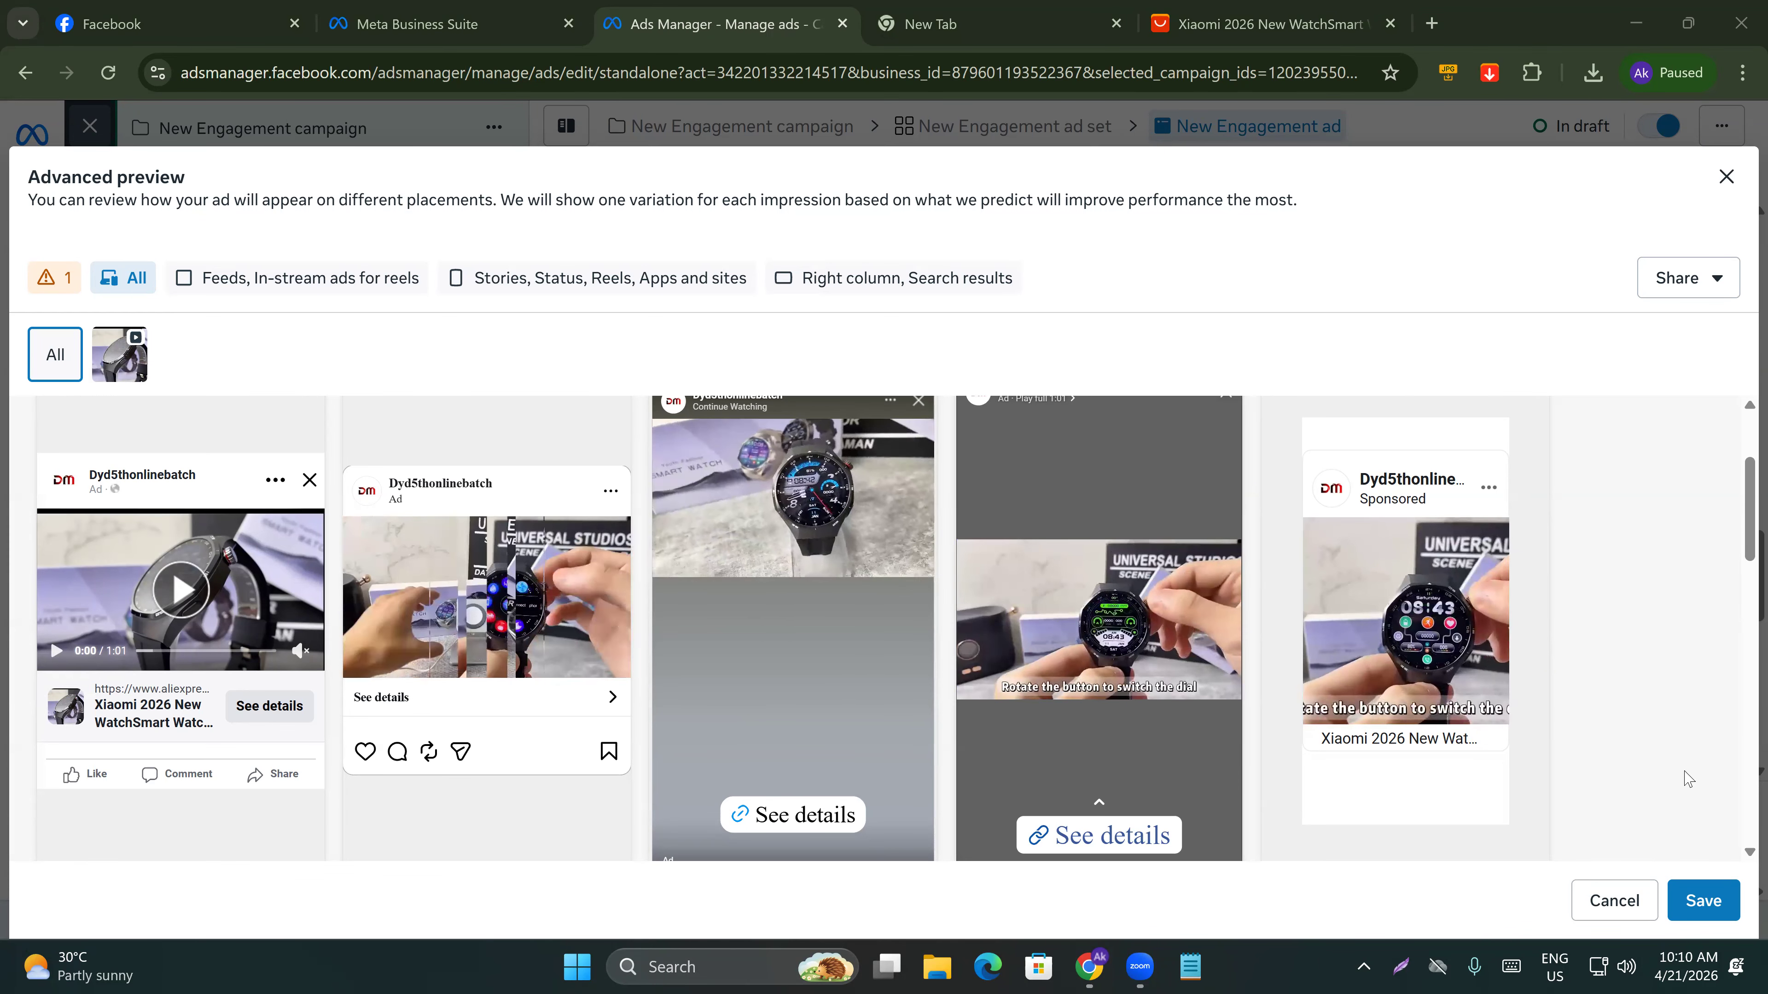
pyautogui.click(1726, 176)
pyautogui.scroll(3, 772, 426)
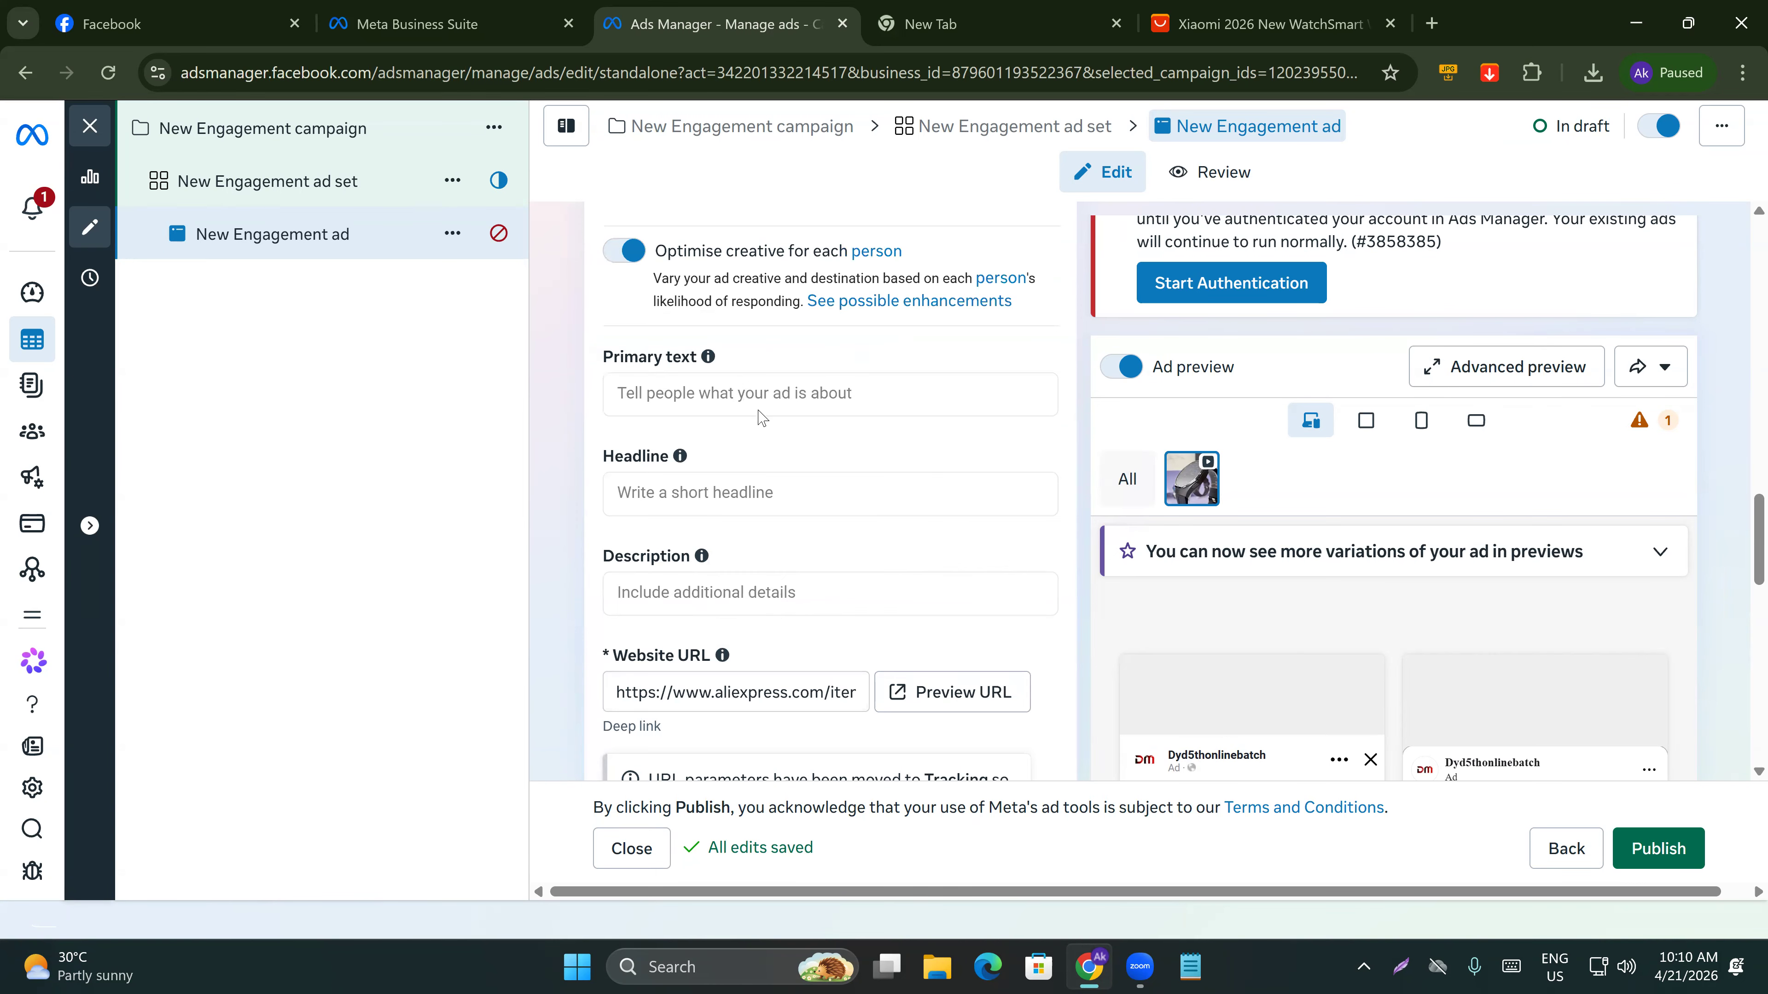
# Open the primary text, headline and description fields to start writing the ad copy.
pyautogui.click(791, 393)
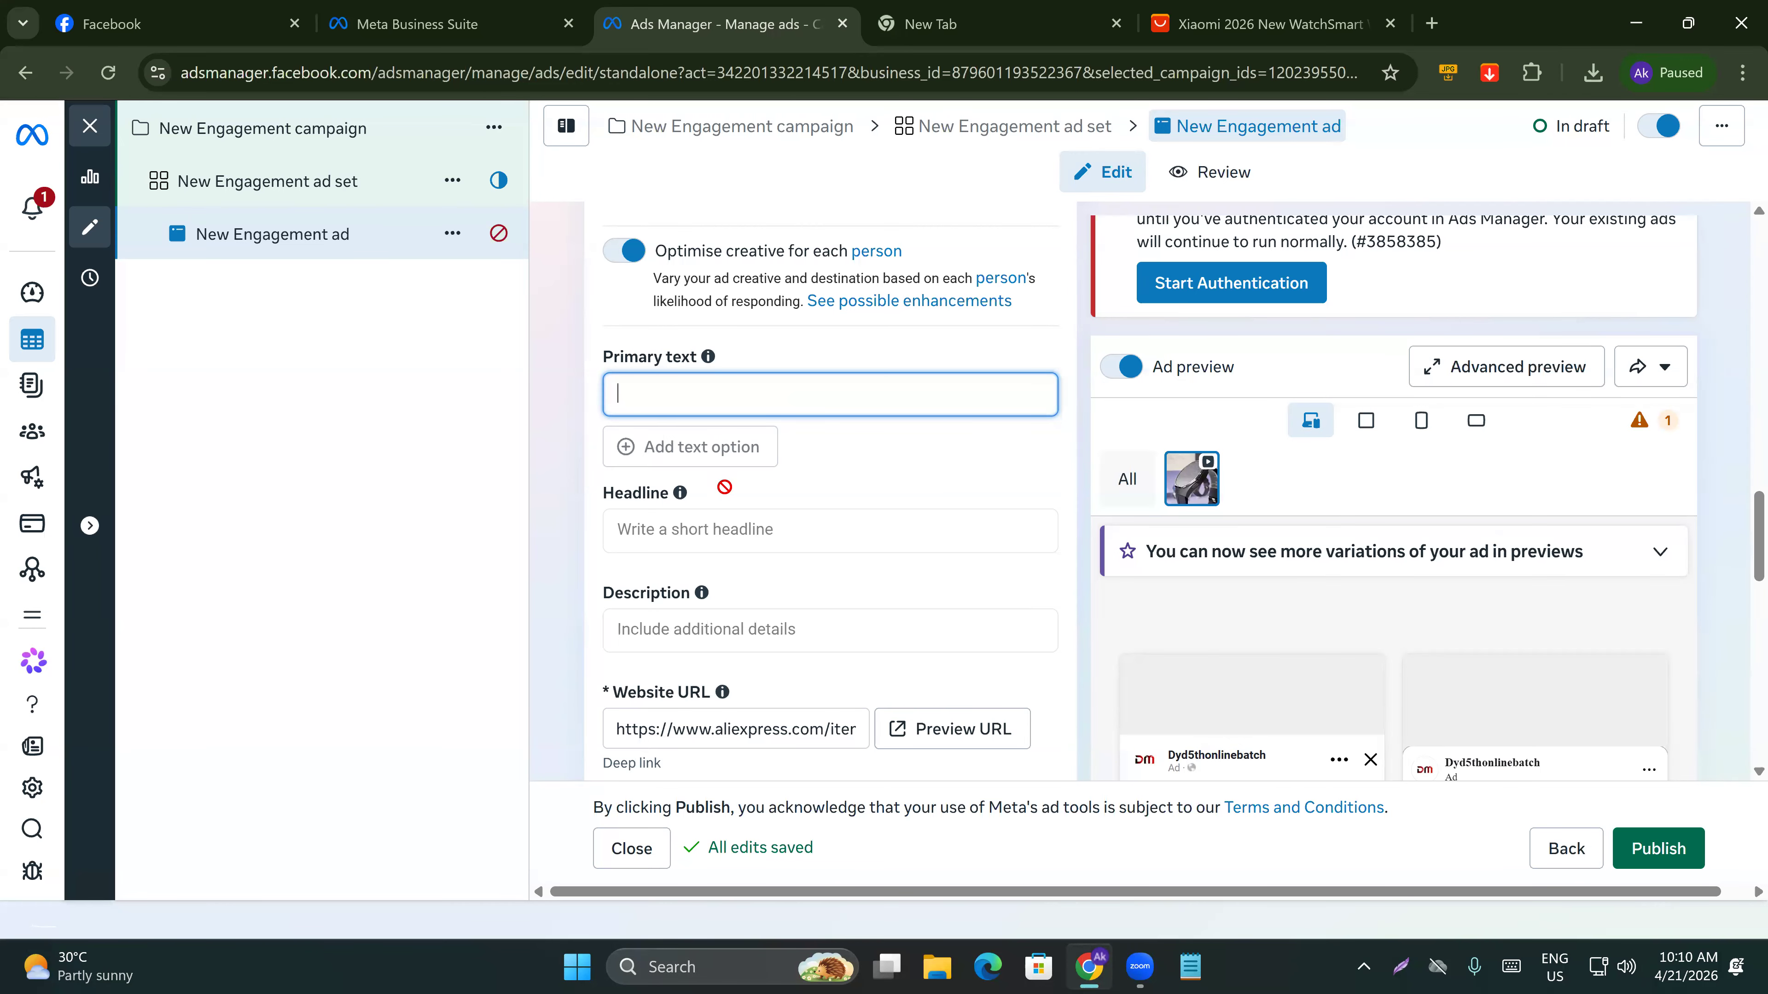
pyautogui.click(704, 532)
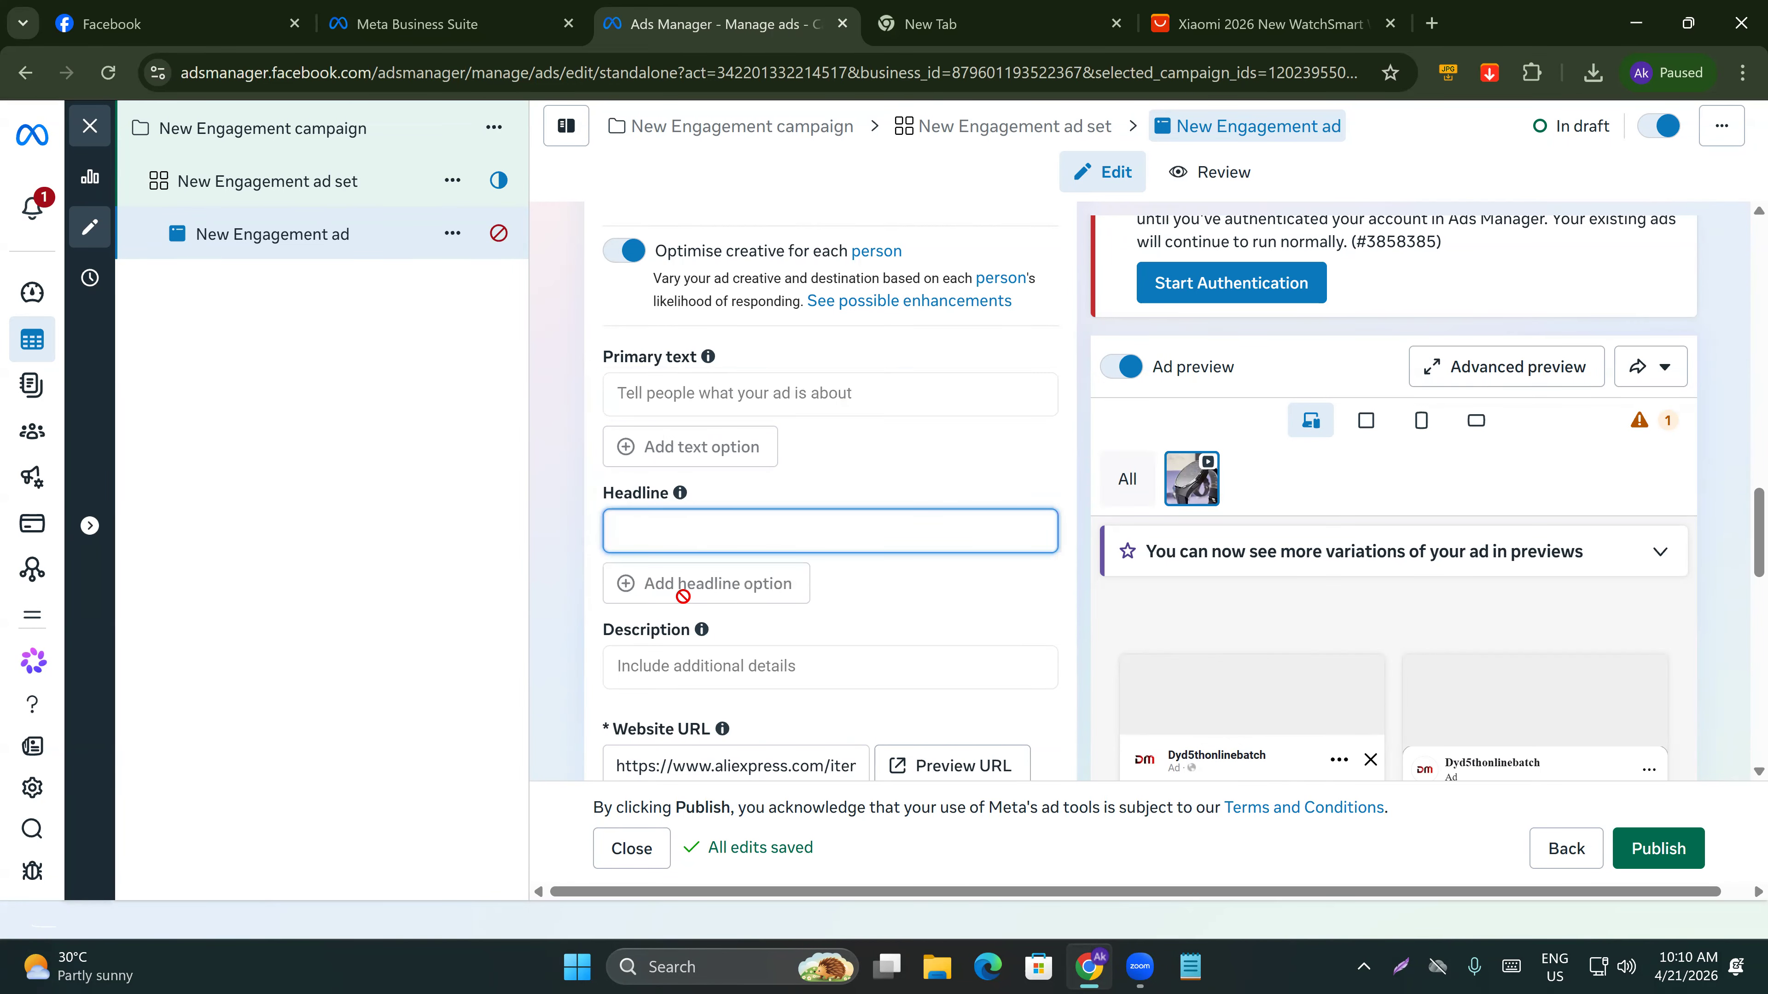
pyautogui.click(662, 675)
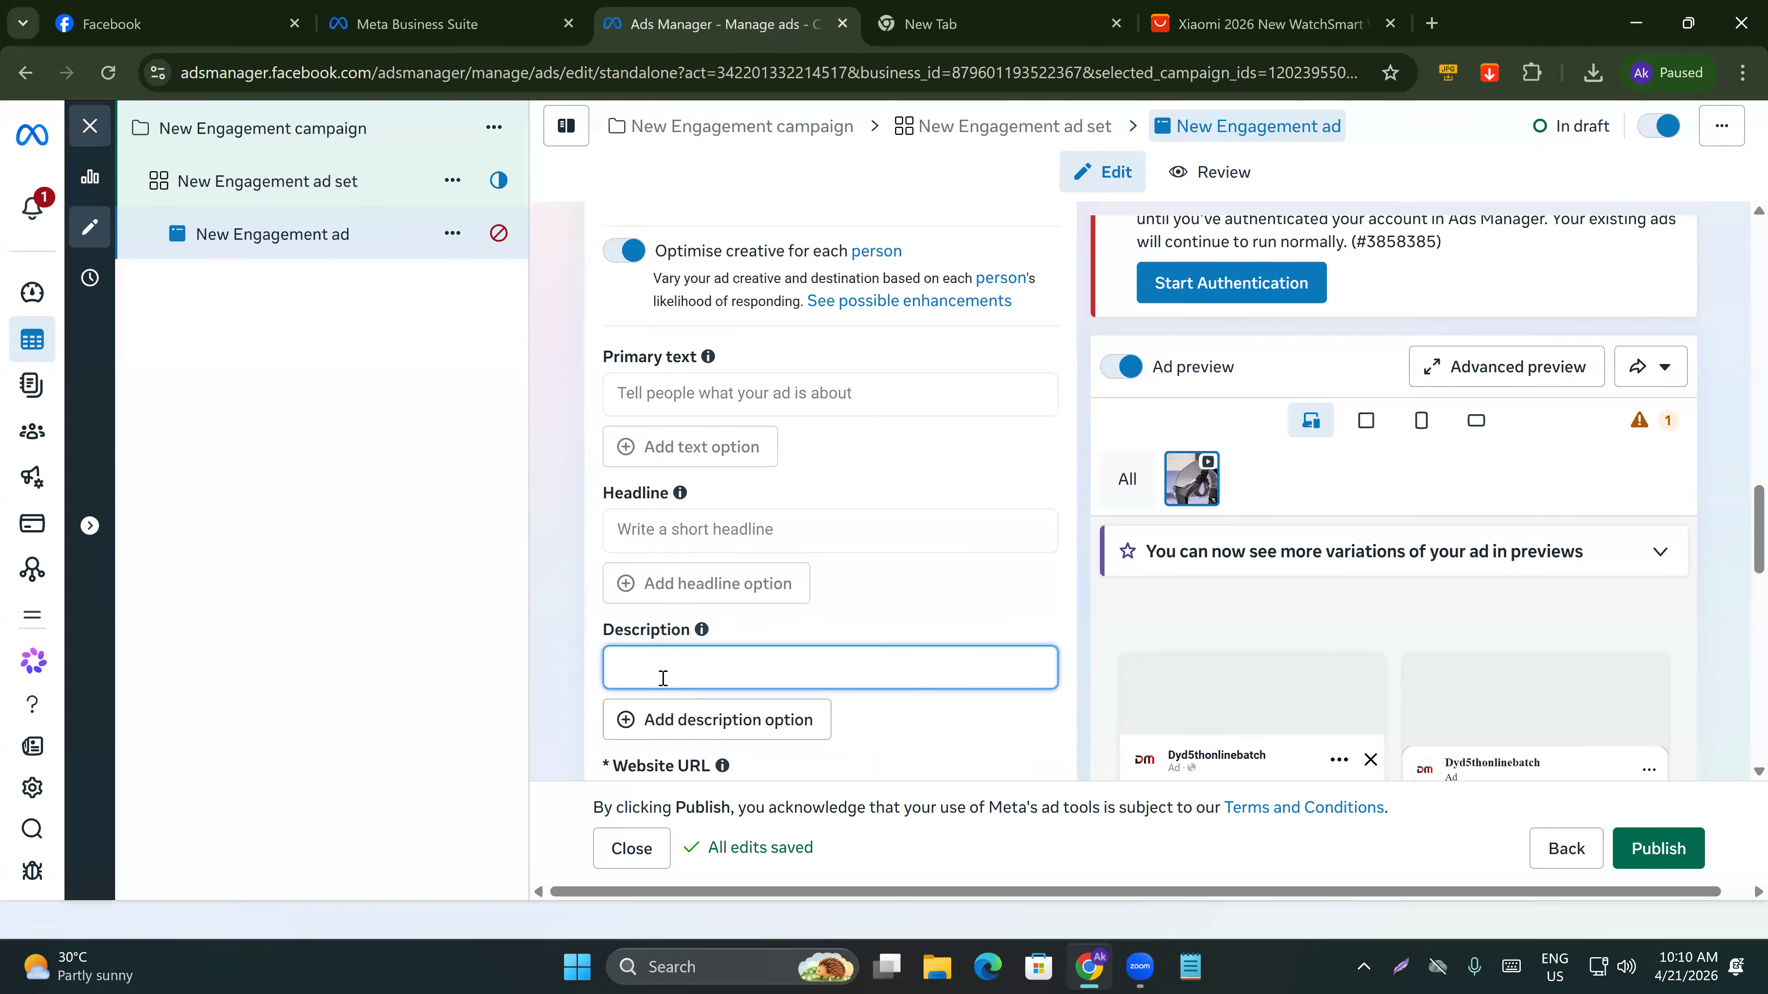
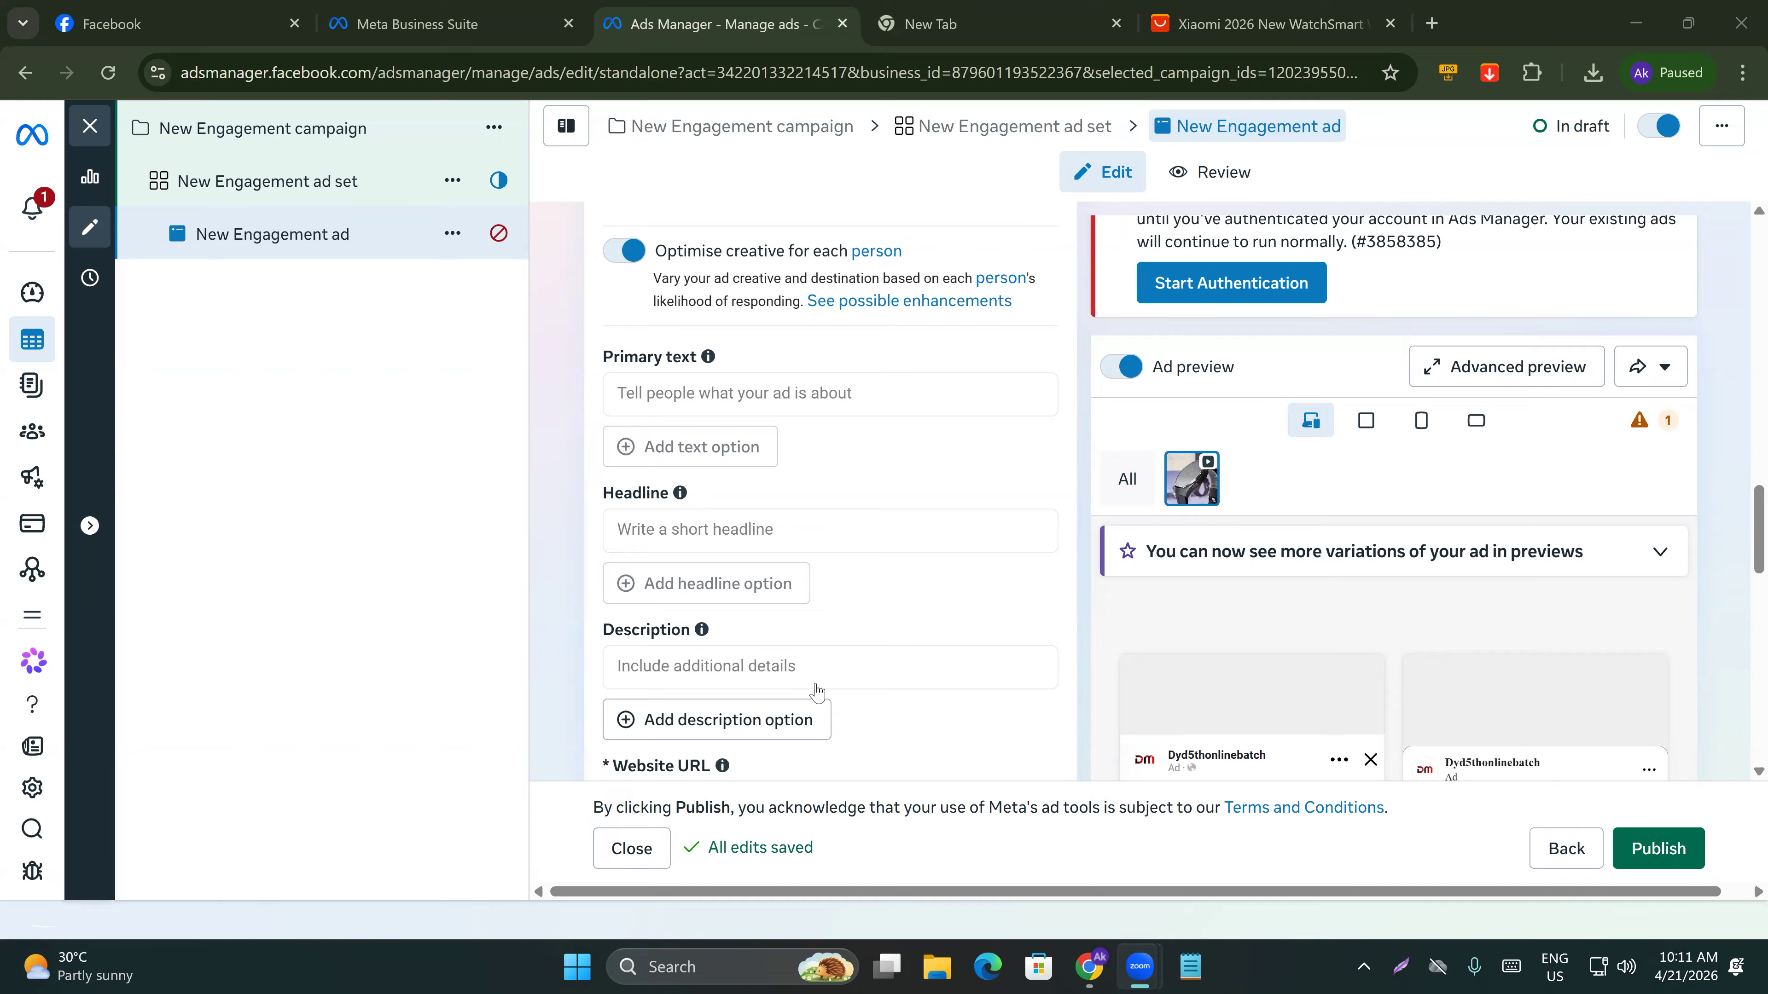
# Set the ad's call to action to Book now.
pyautogui.scroll(-1, 1247, 686)
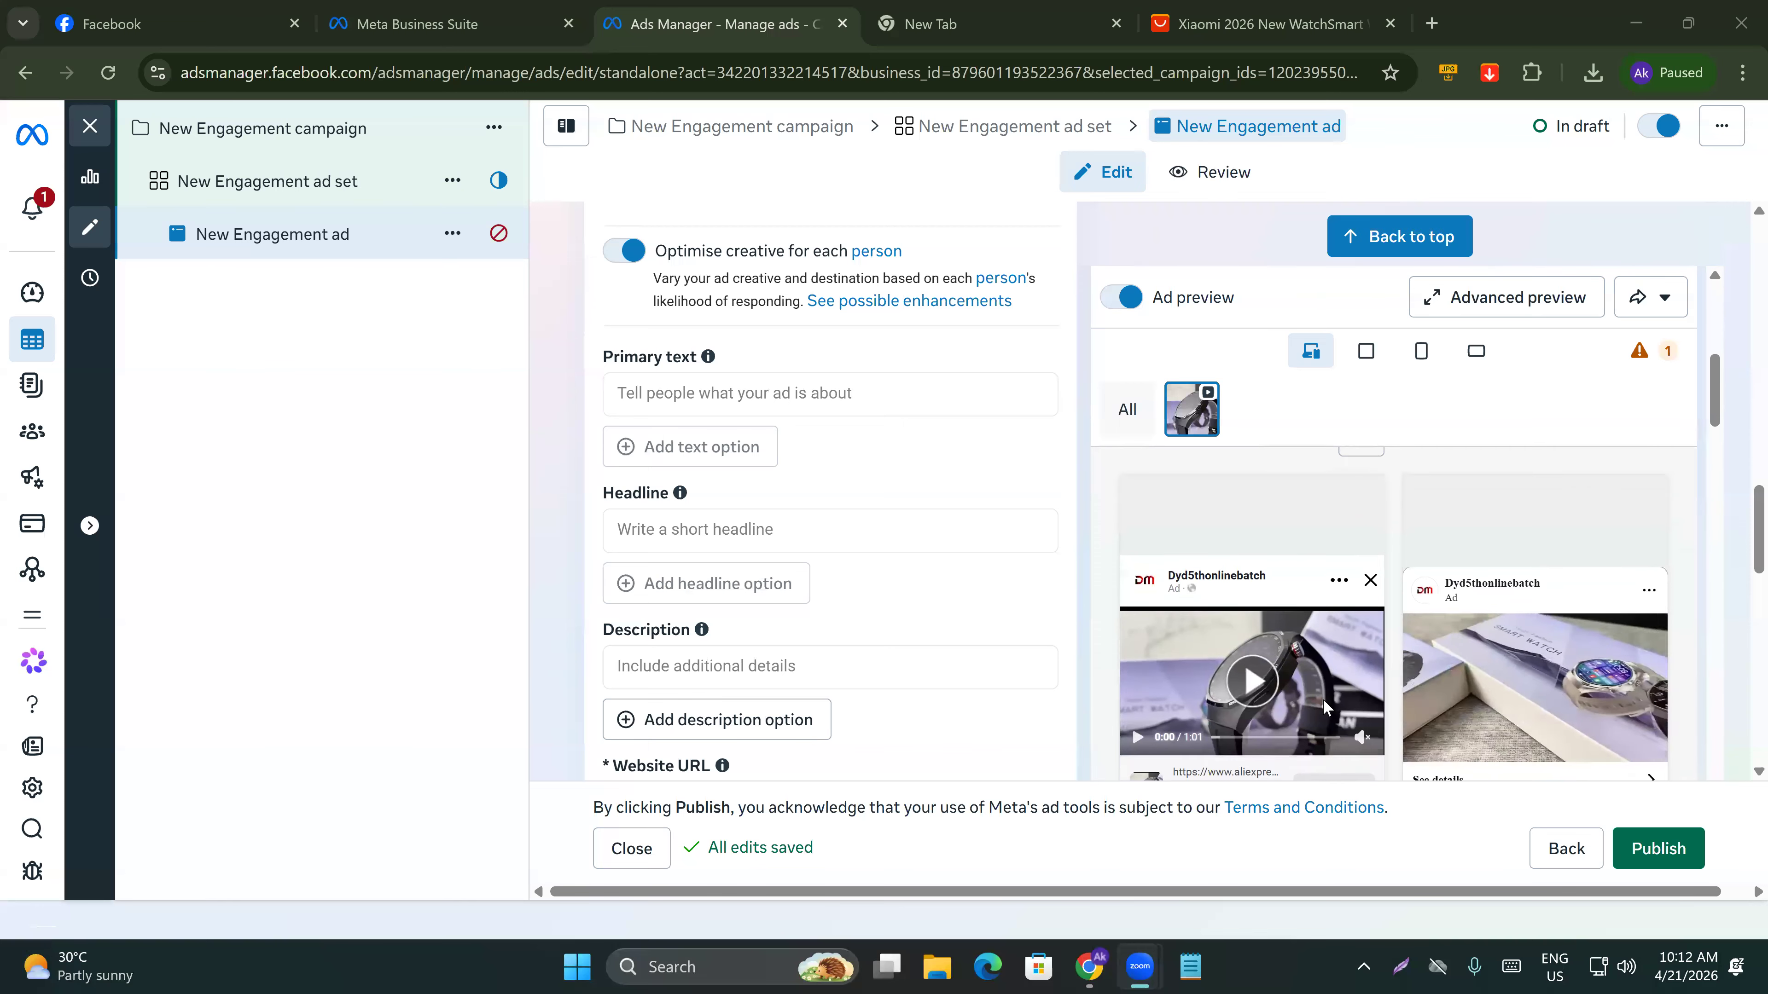
pyautogui.scroll(-2, 1323, 700)
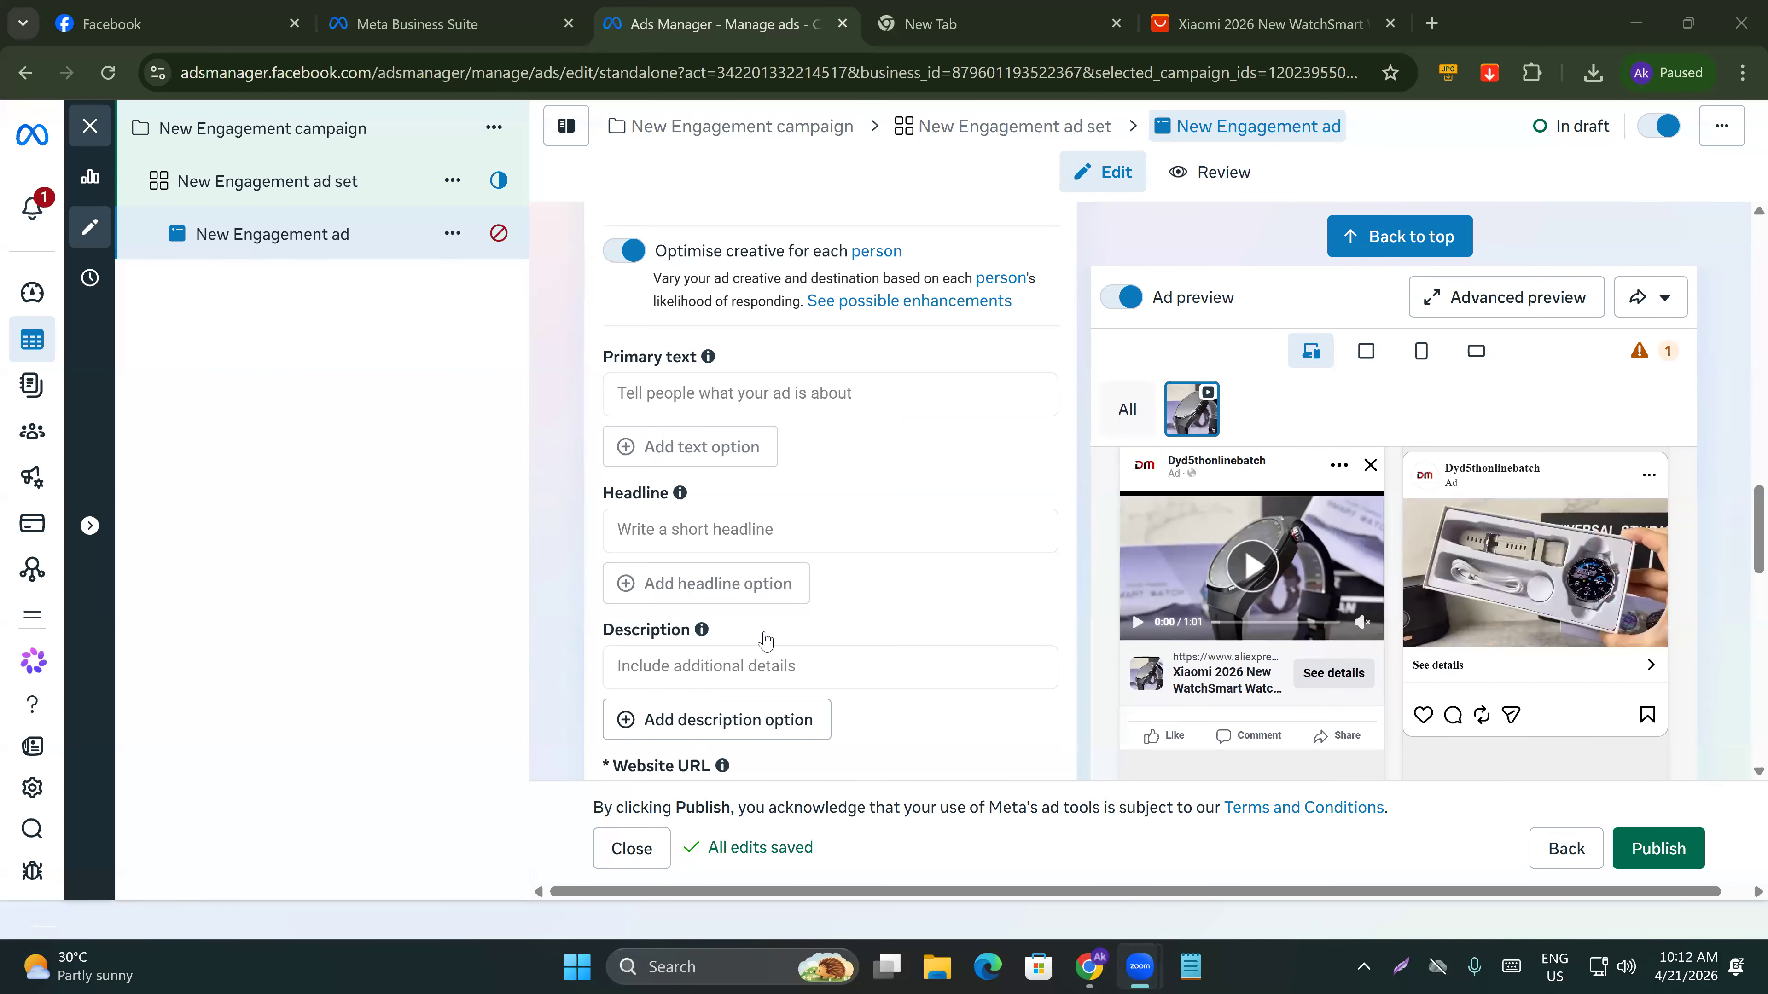
pyautogui.scroll(-4, 764, 640)
pyautogui.scroll(-8, 766, 647)
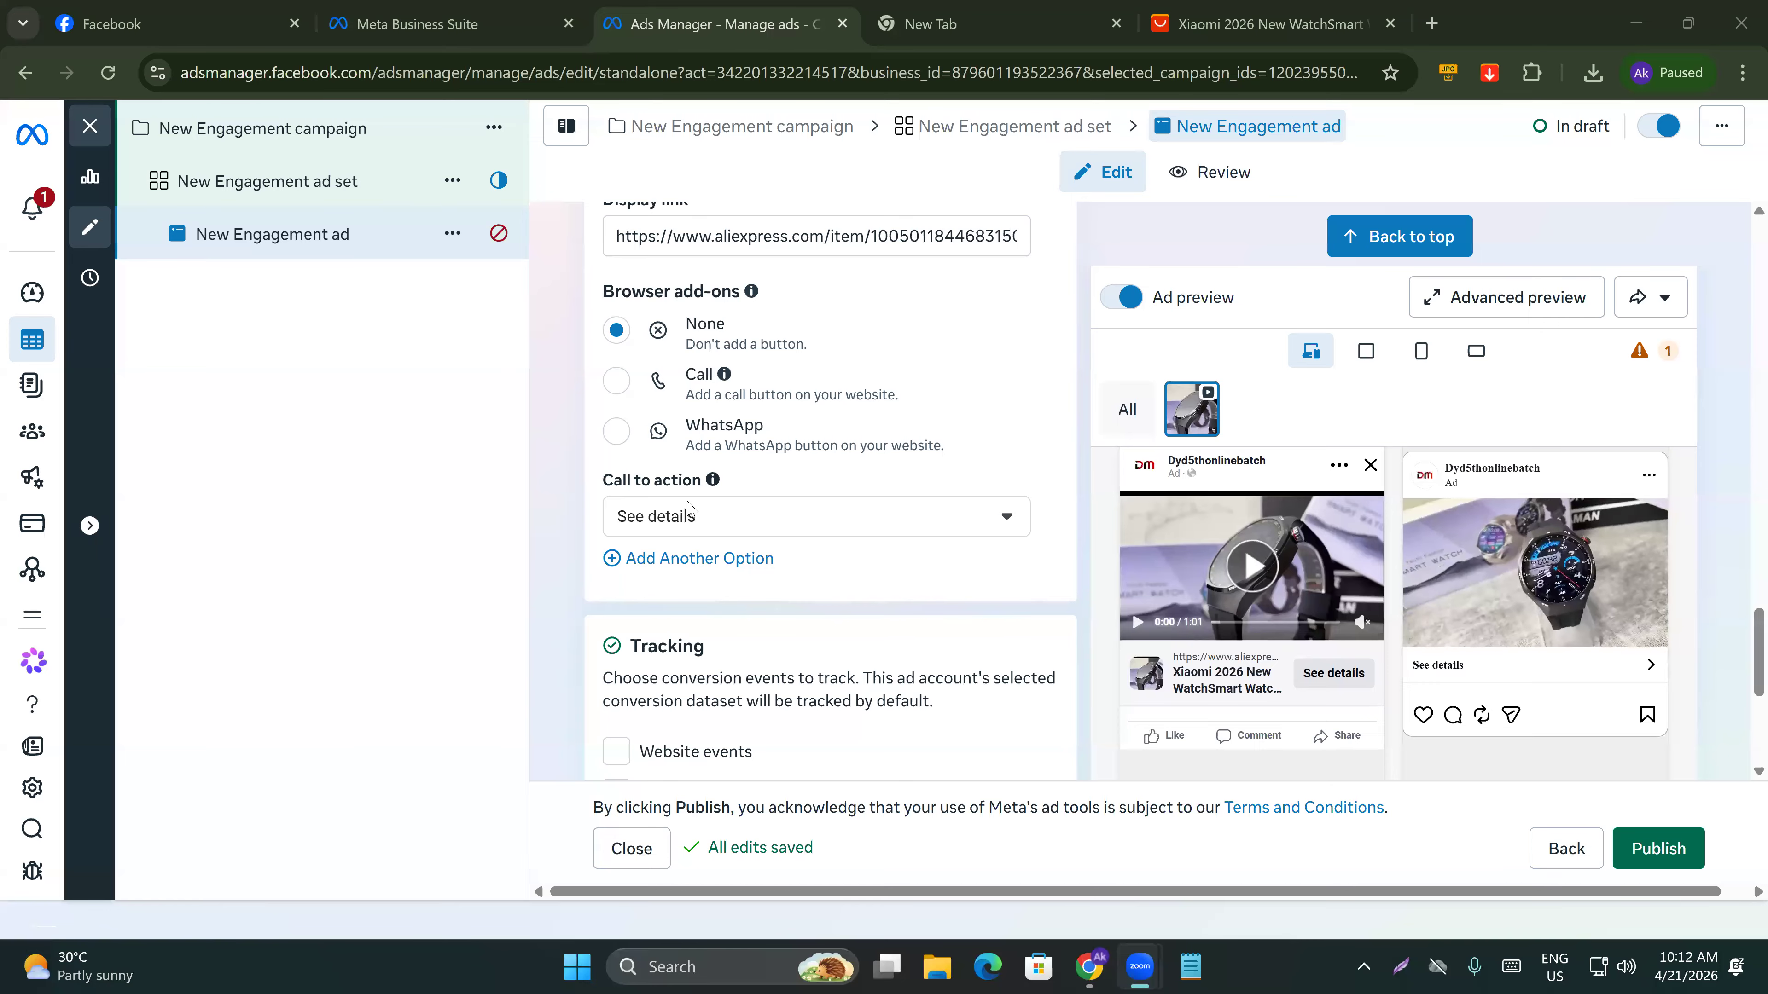
pyautogui.click(698, 523)
pyautogui.click(702, 532)
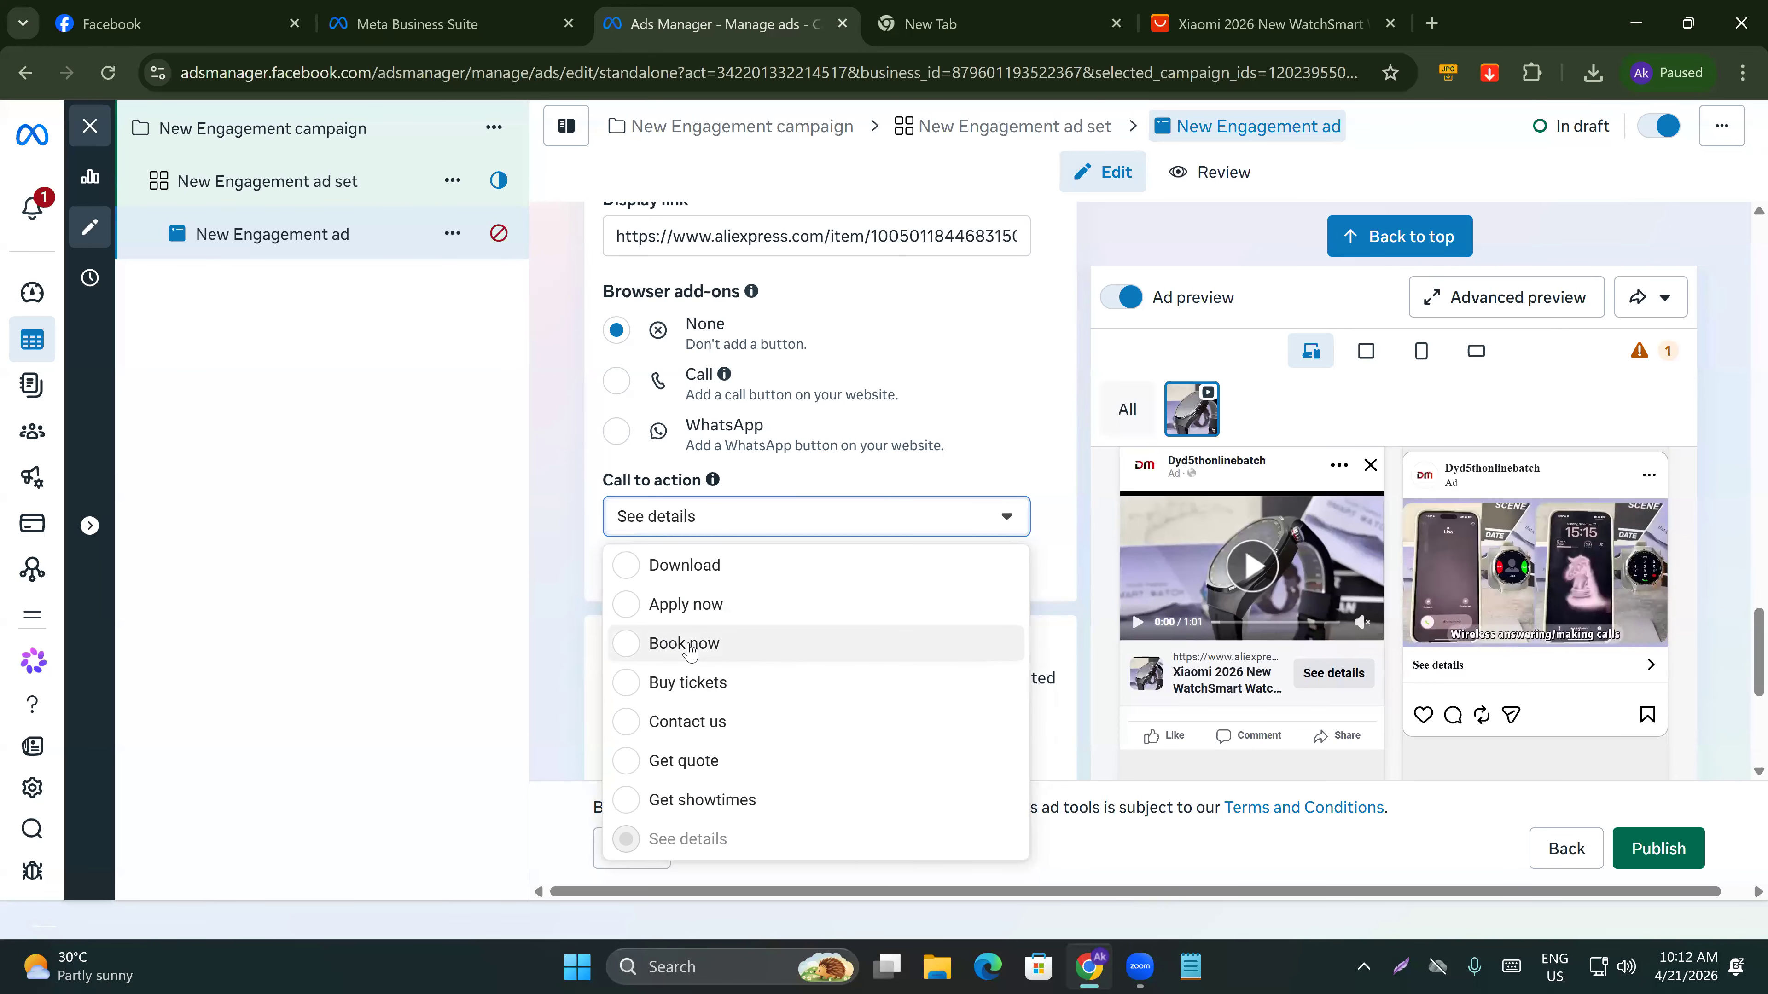
pyautogui.click(705, 517)
pyautogui.click(705, 516)
pyautogui.click(692, 643)
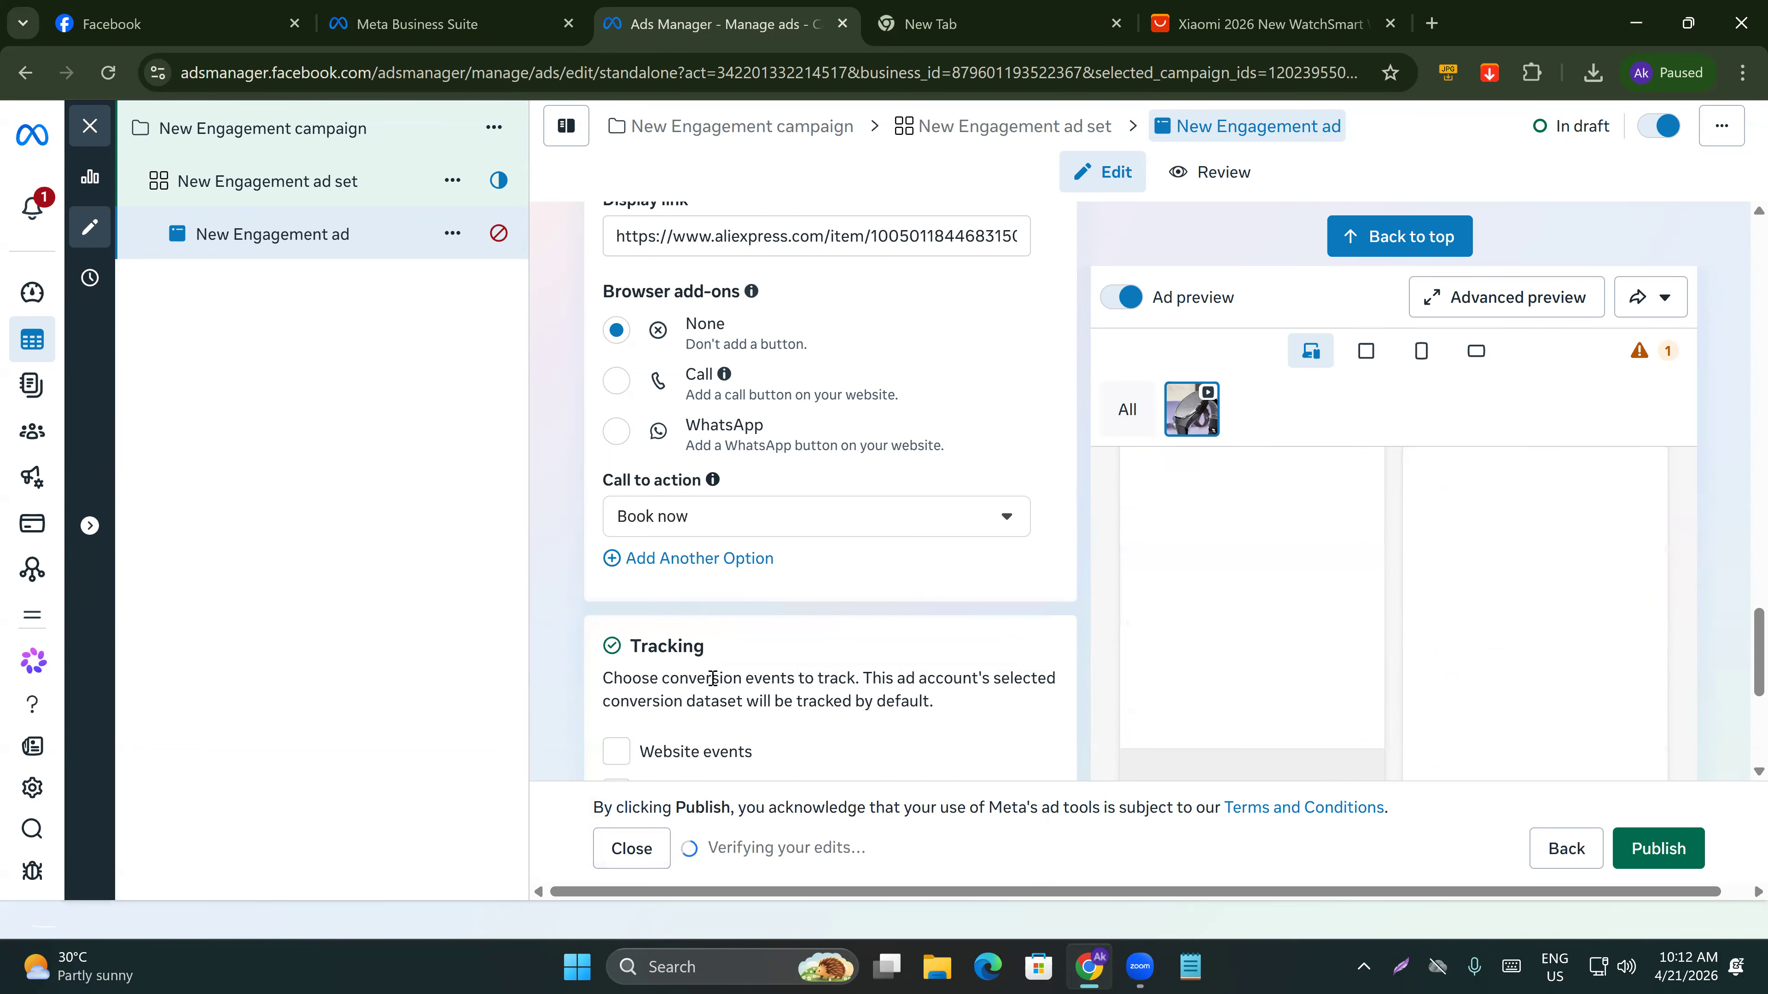
# Change the call to action to Order now.
pyautogui.scroll(-1, 725, 554)
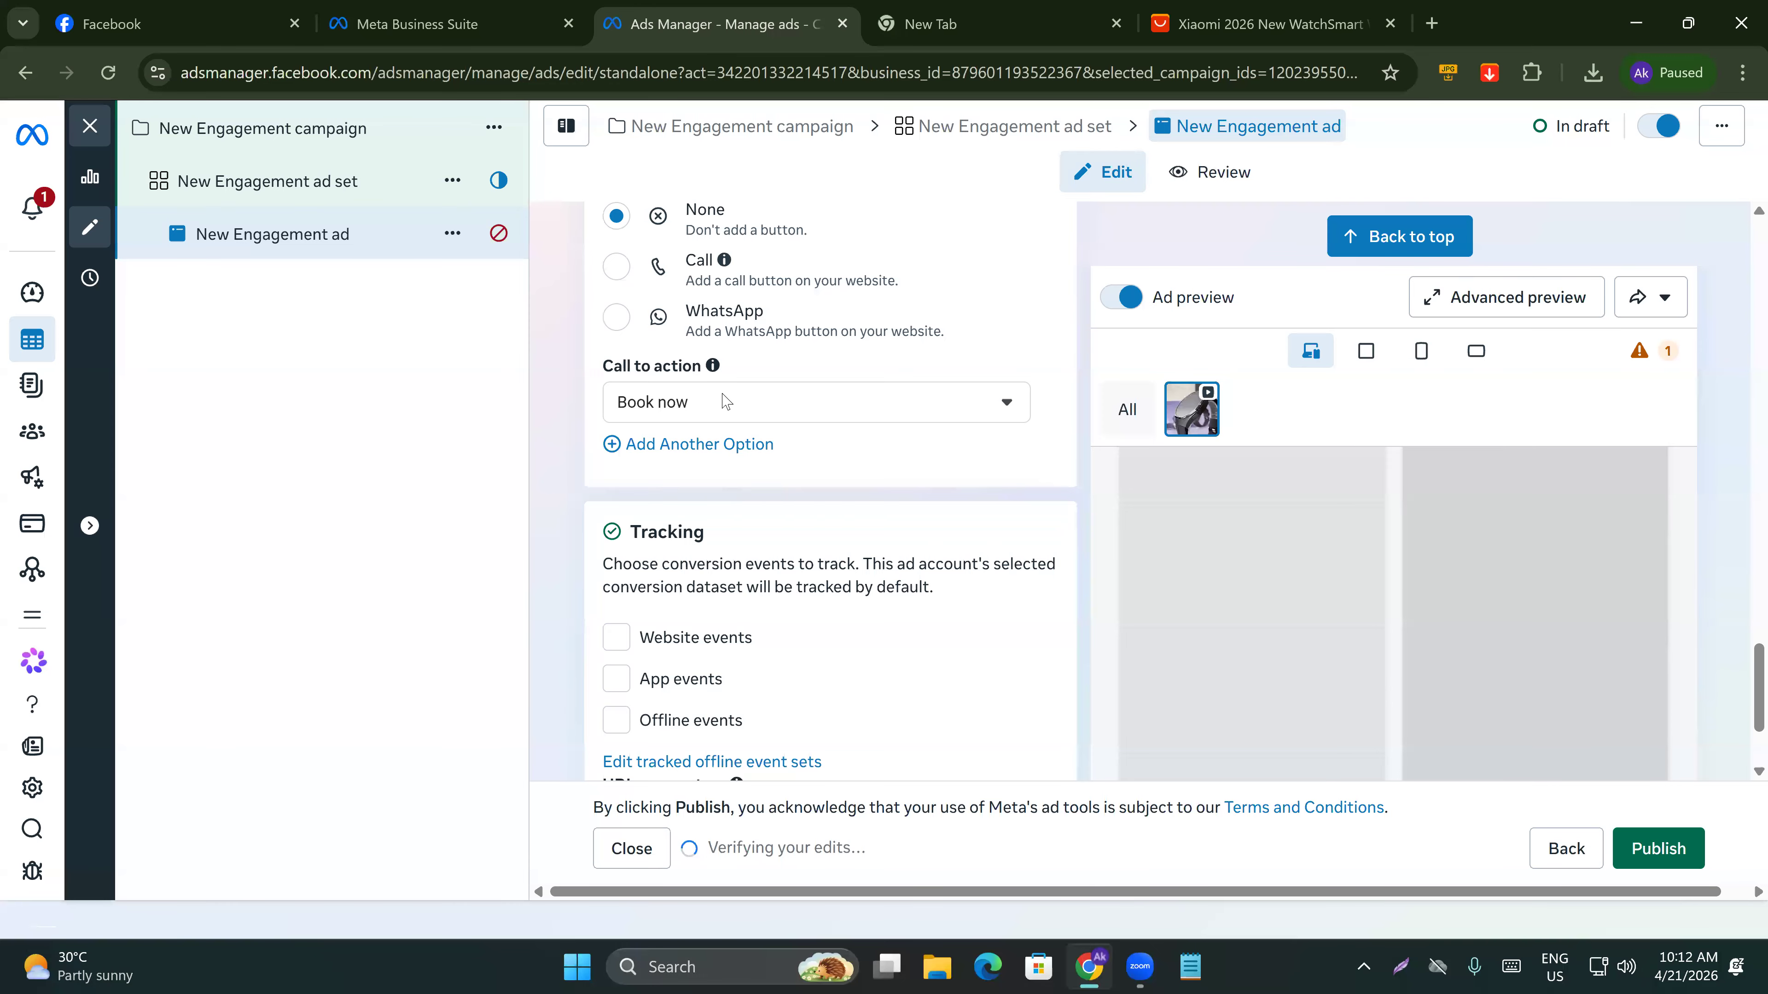
pyautogui.scroll(-1, 725, 402)
pyautogui.click(723, 294)
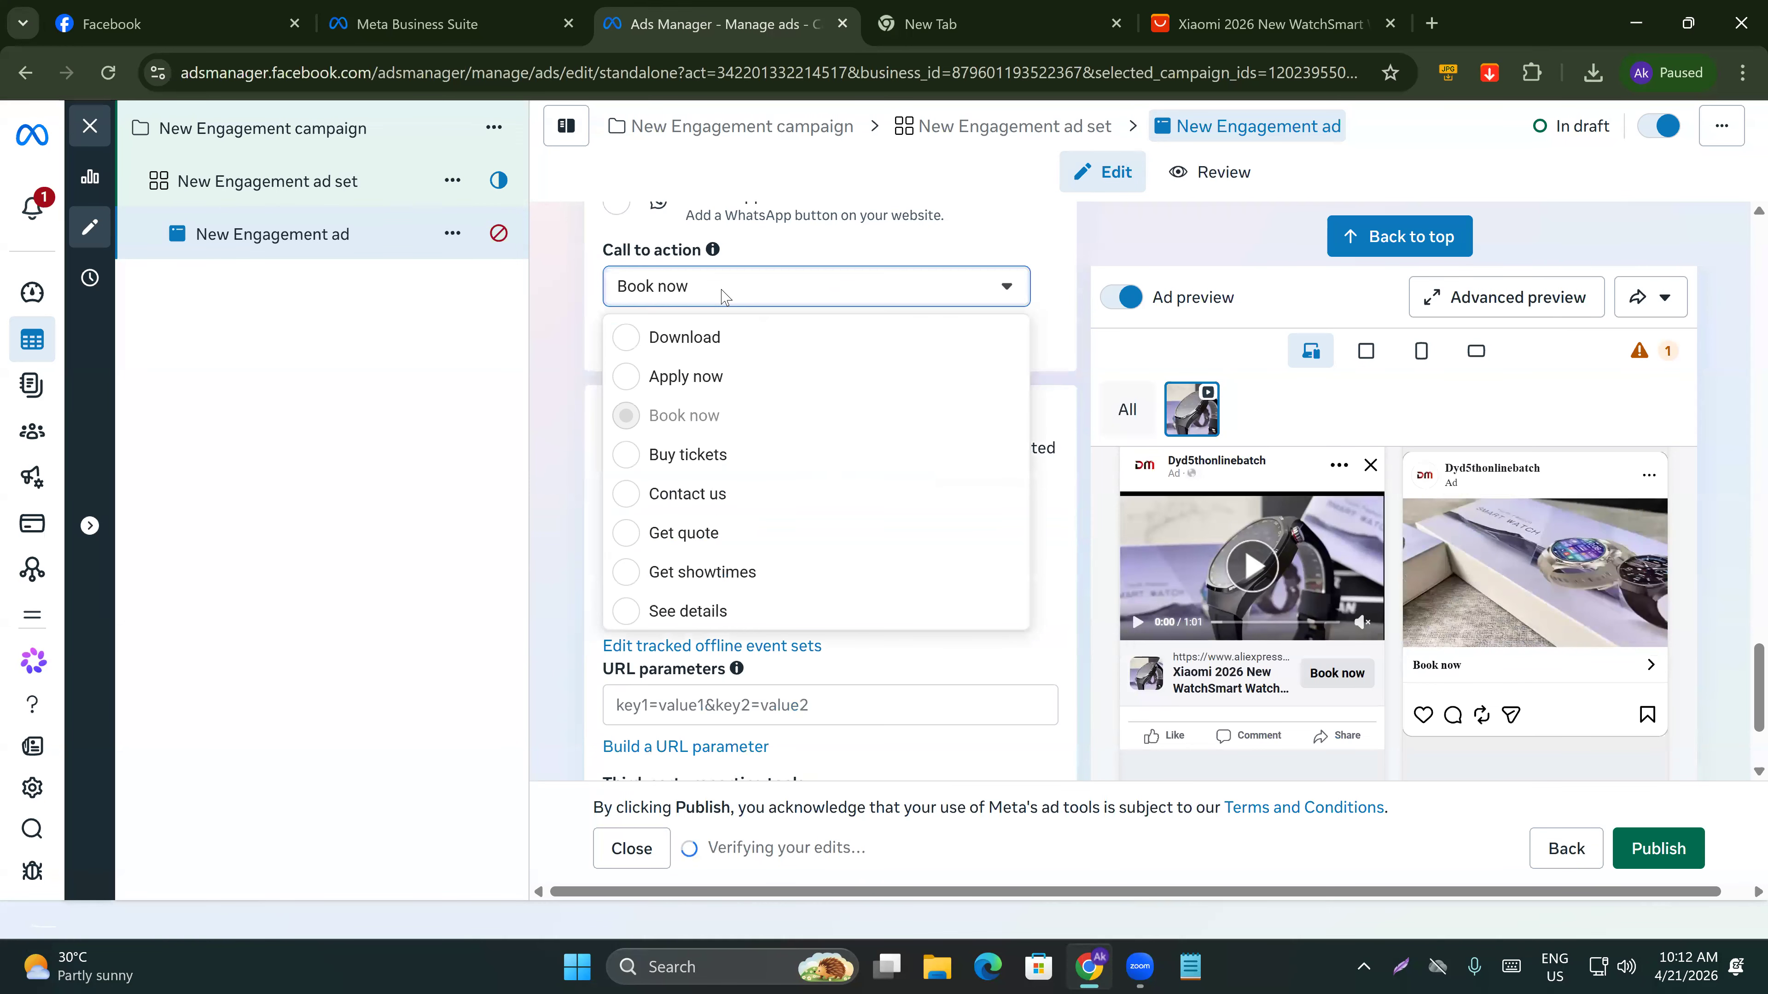
pyautogui.scroll(-4, 692, 533)
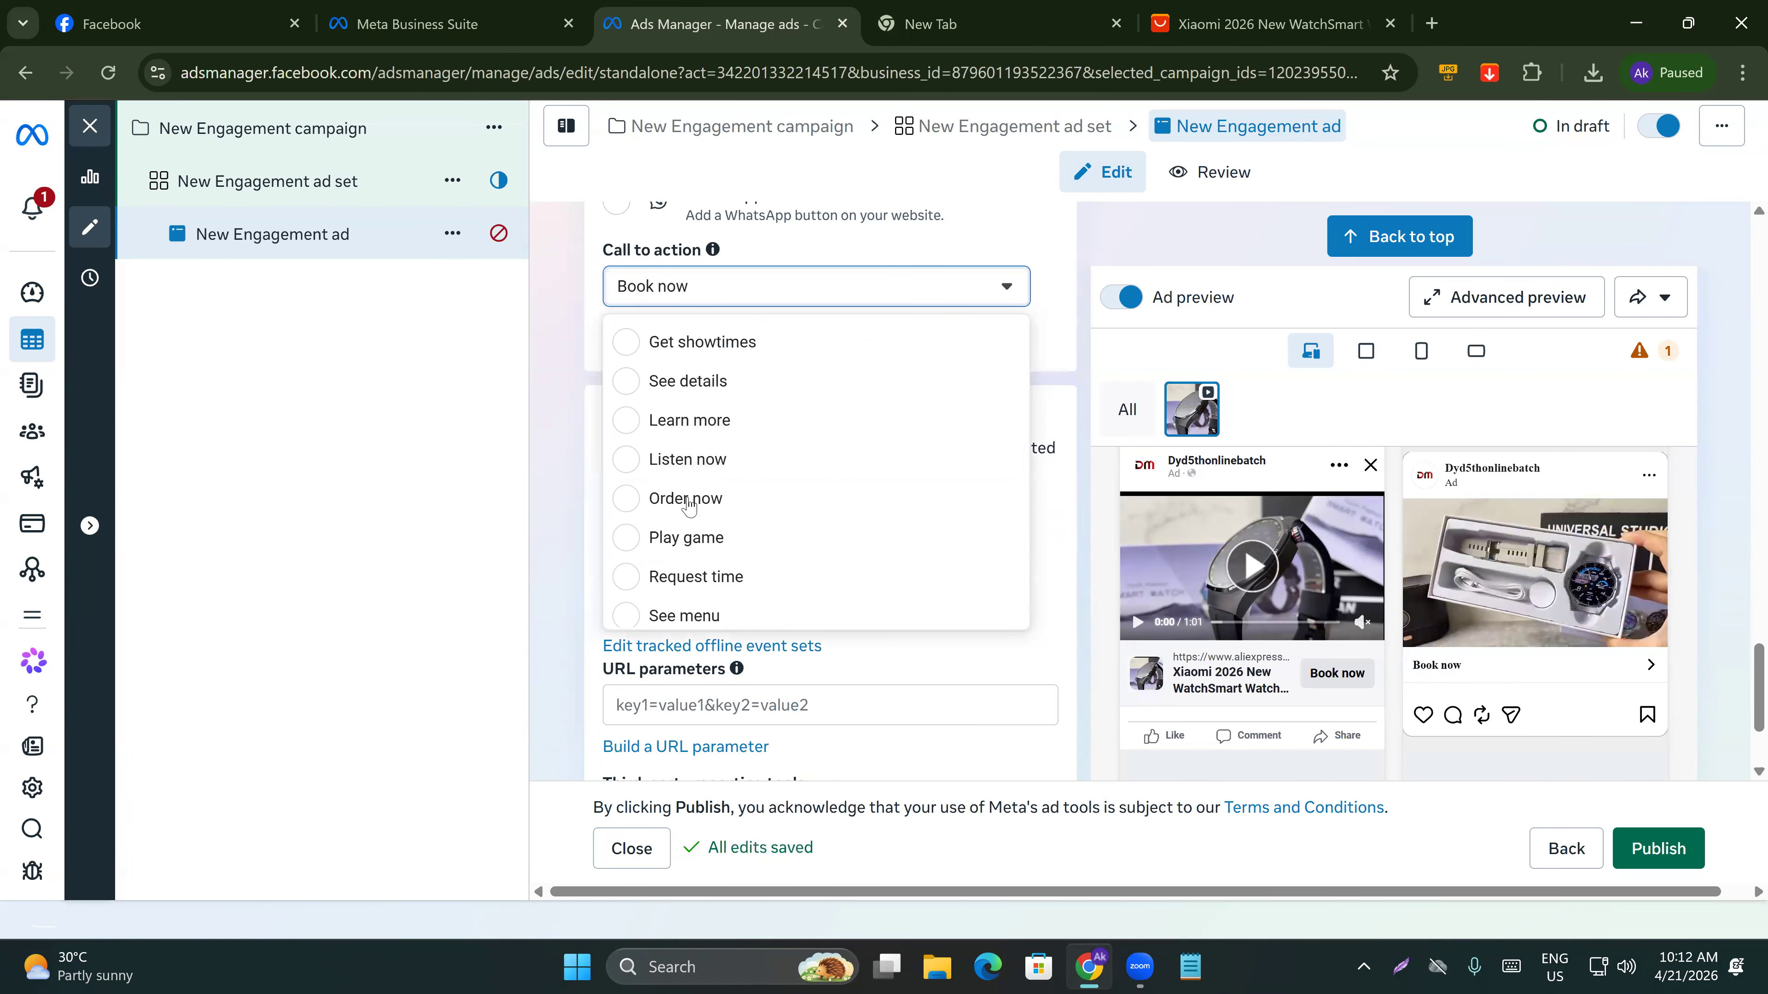
pyautogui.press('Escape')
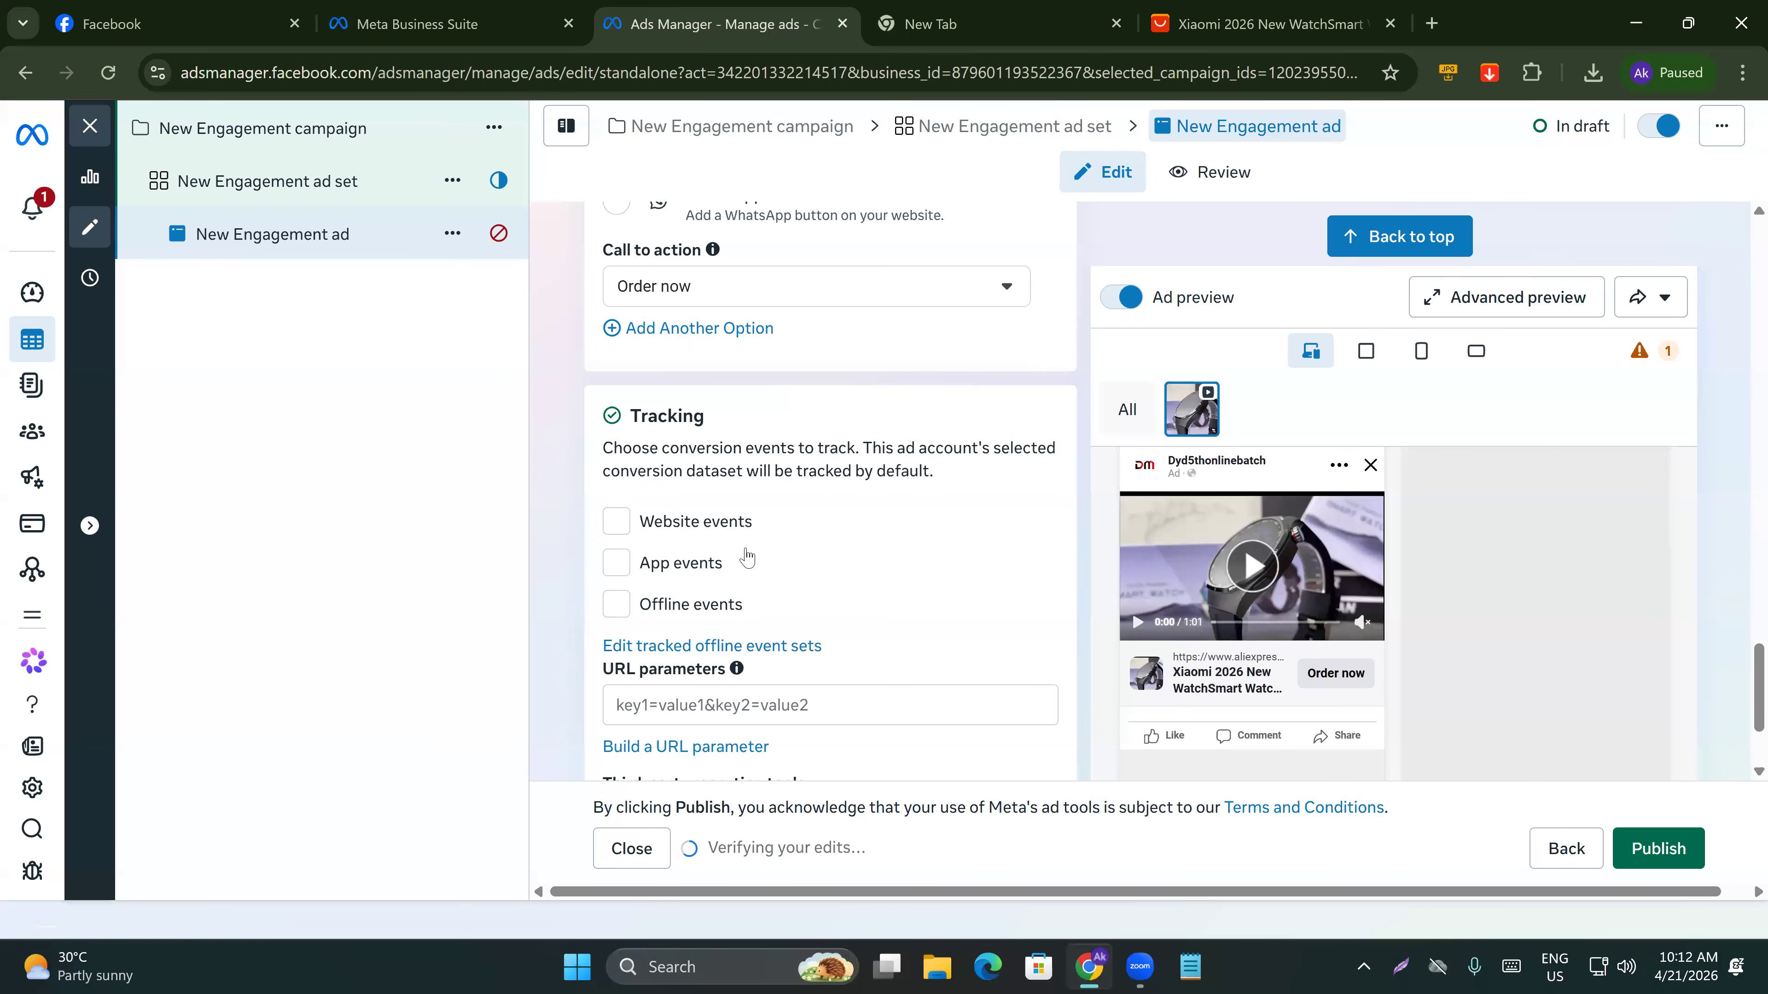
# Open the ad set and inspect its conversion location options, then return to the ad.
pyautogui.scroll(2, 747, 557)
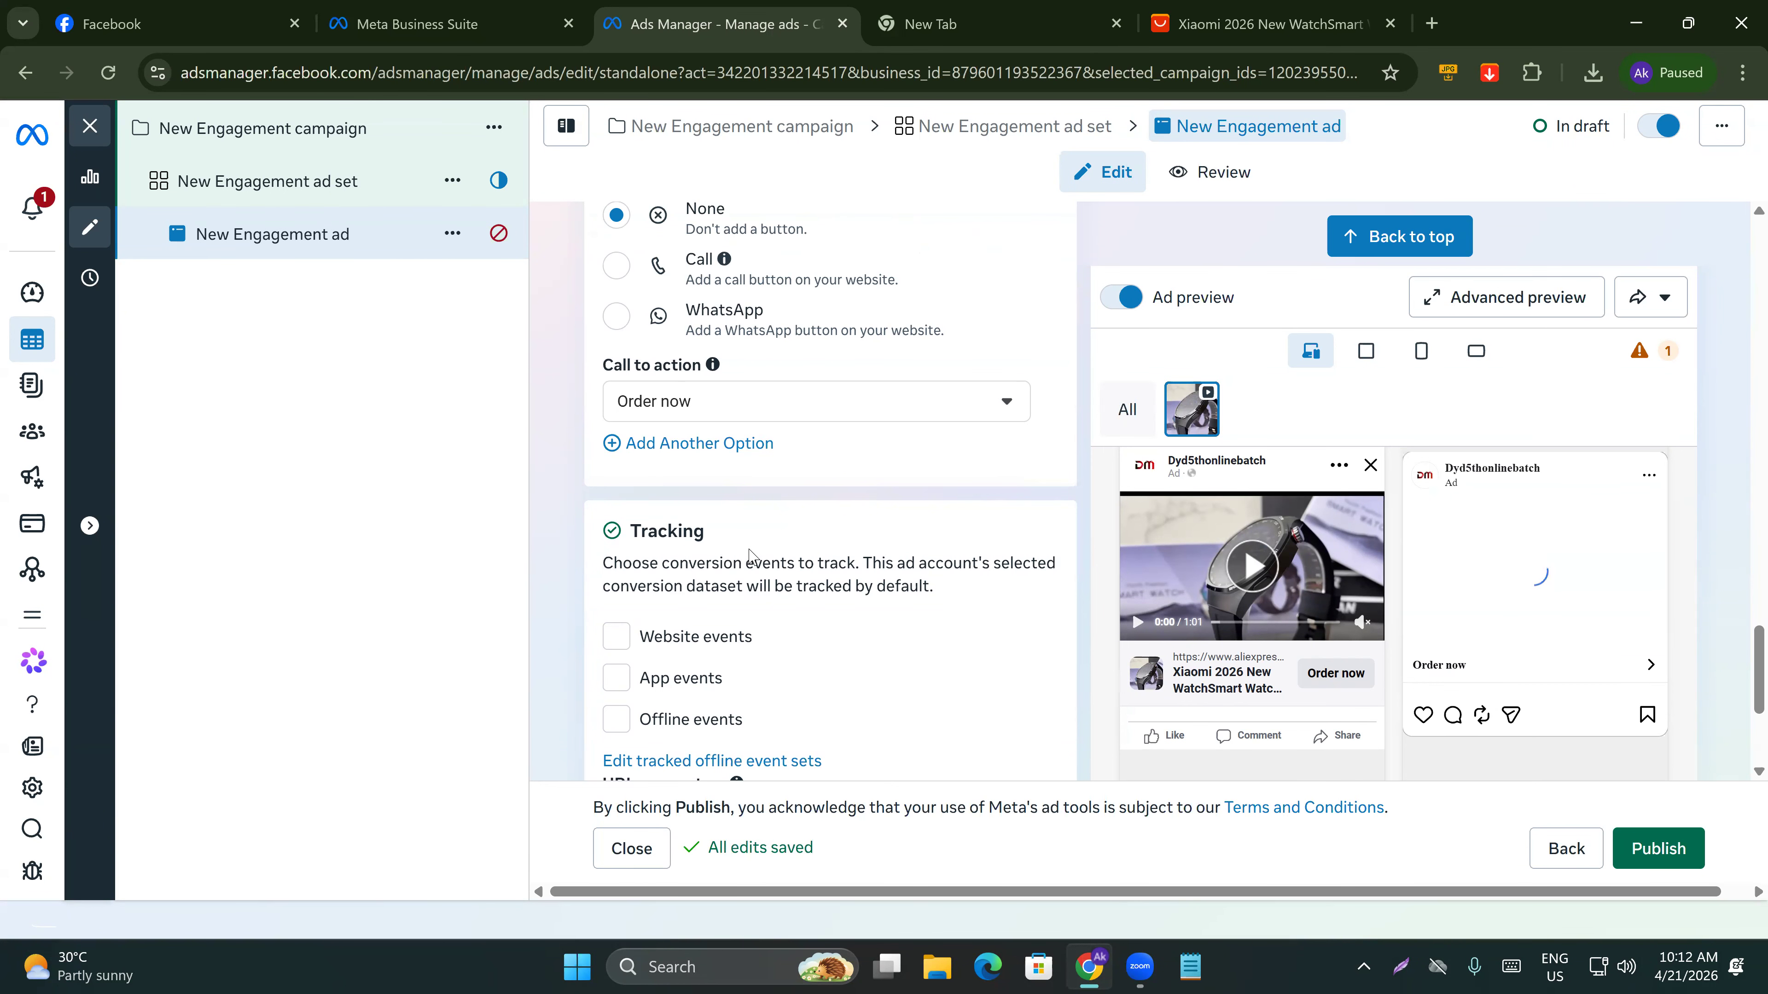
pyautogui.scroll(15, 693, 536)
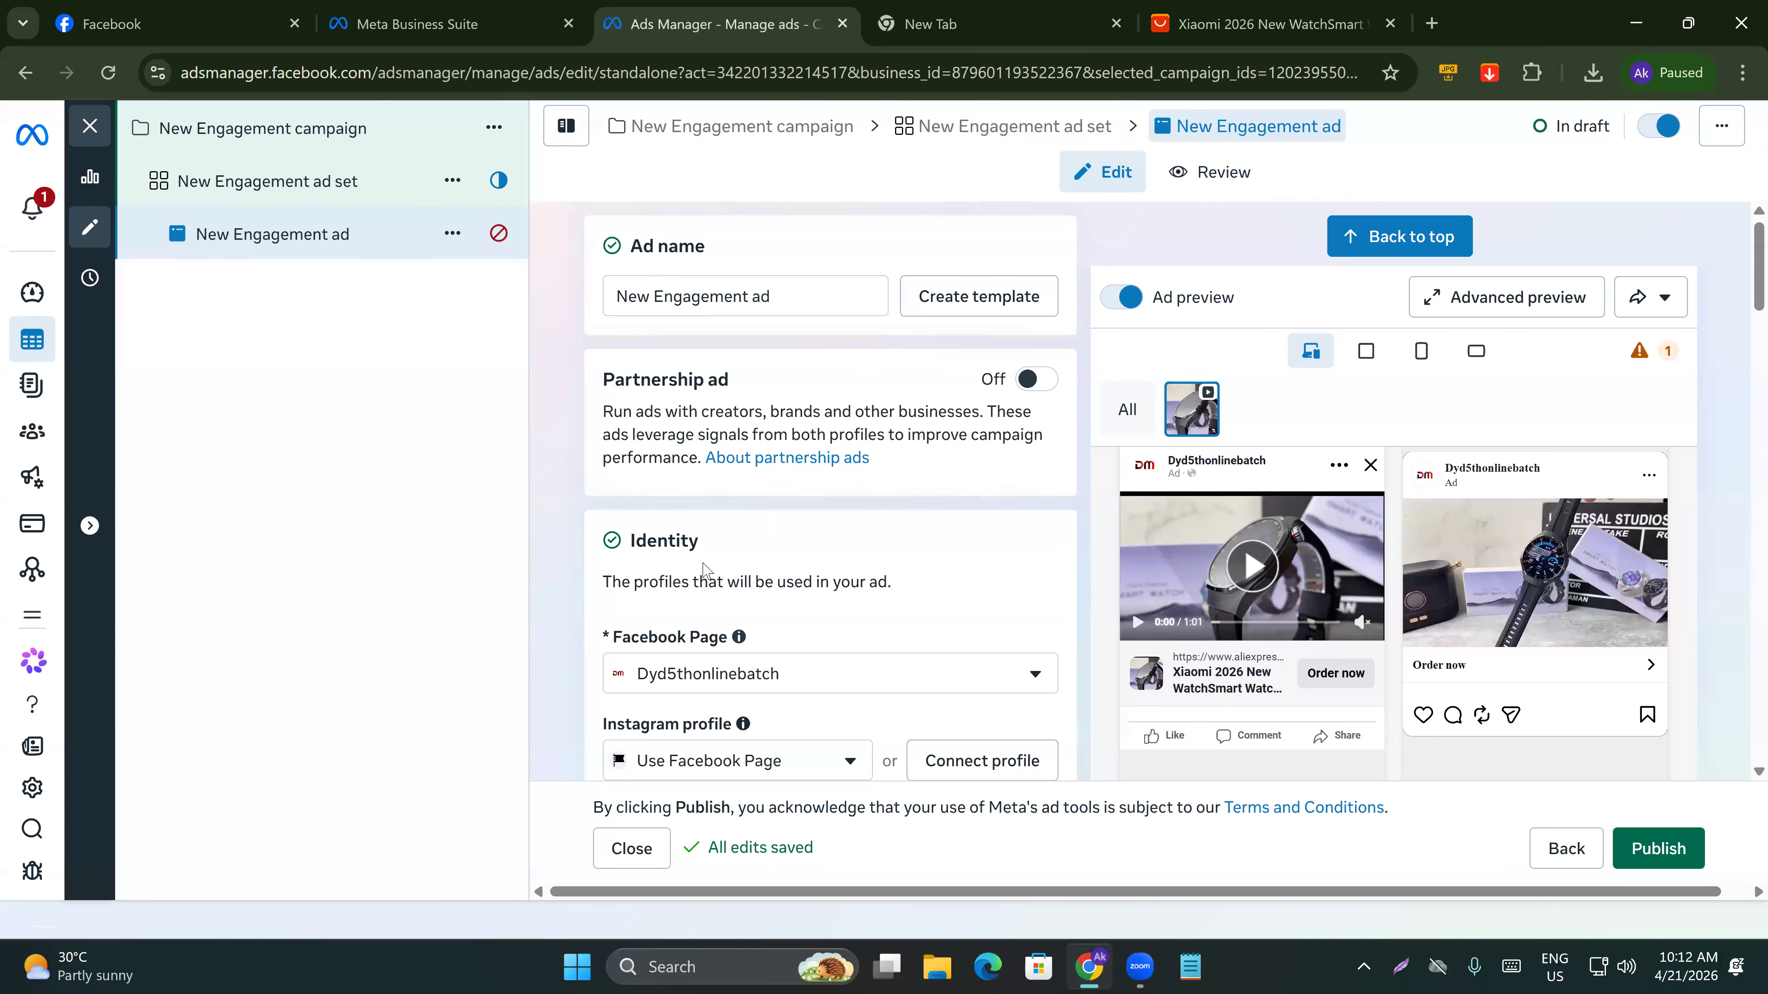
pyautogui.click(1015, 126)
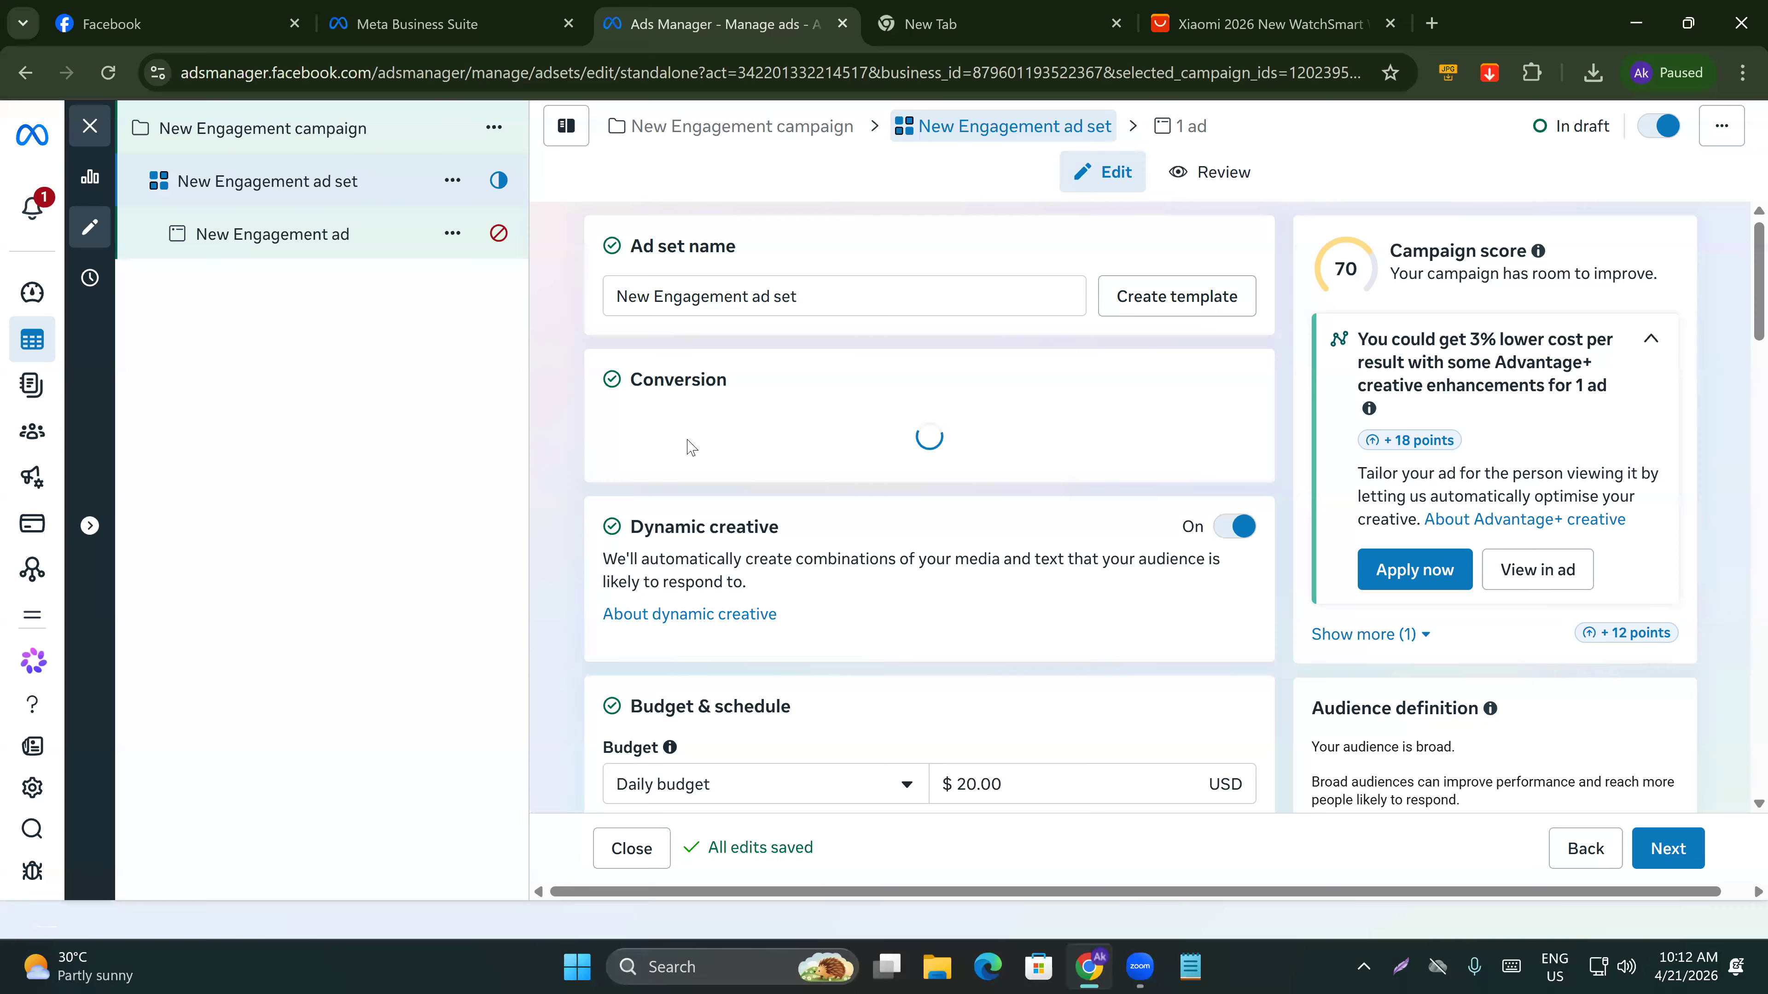
pyautogui.click(651, 471)
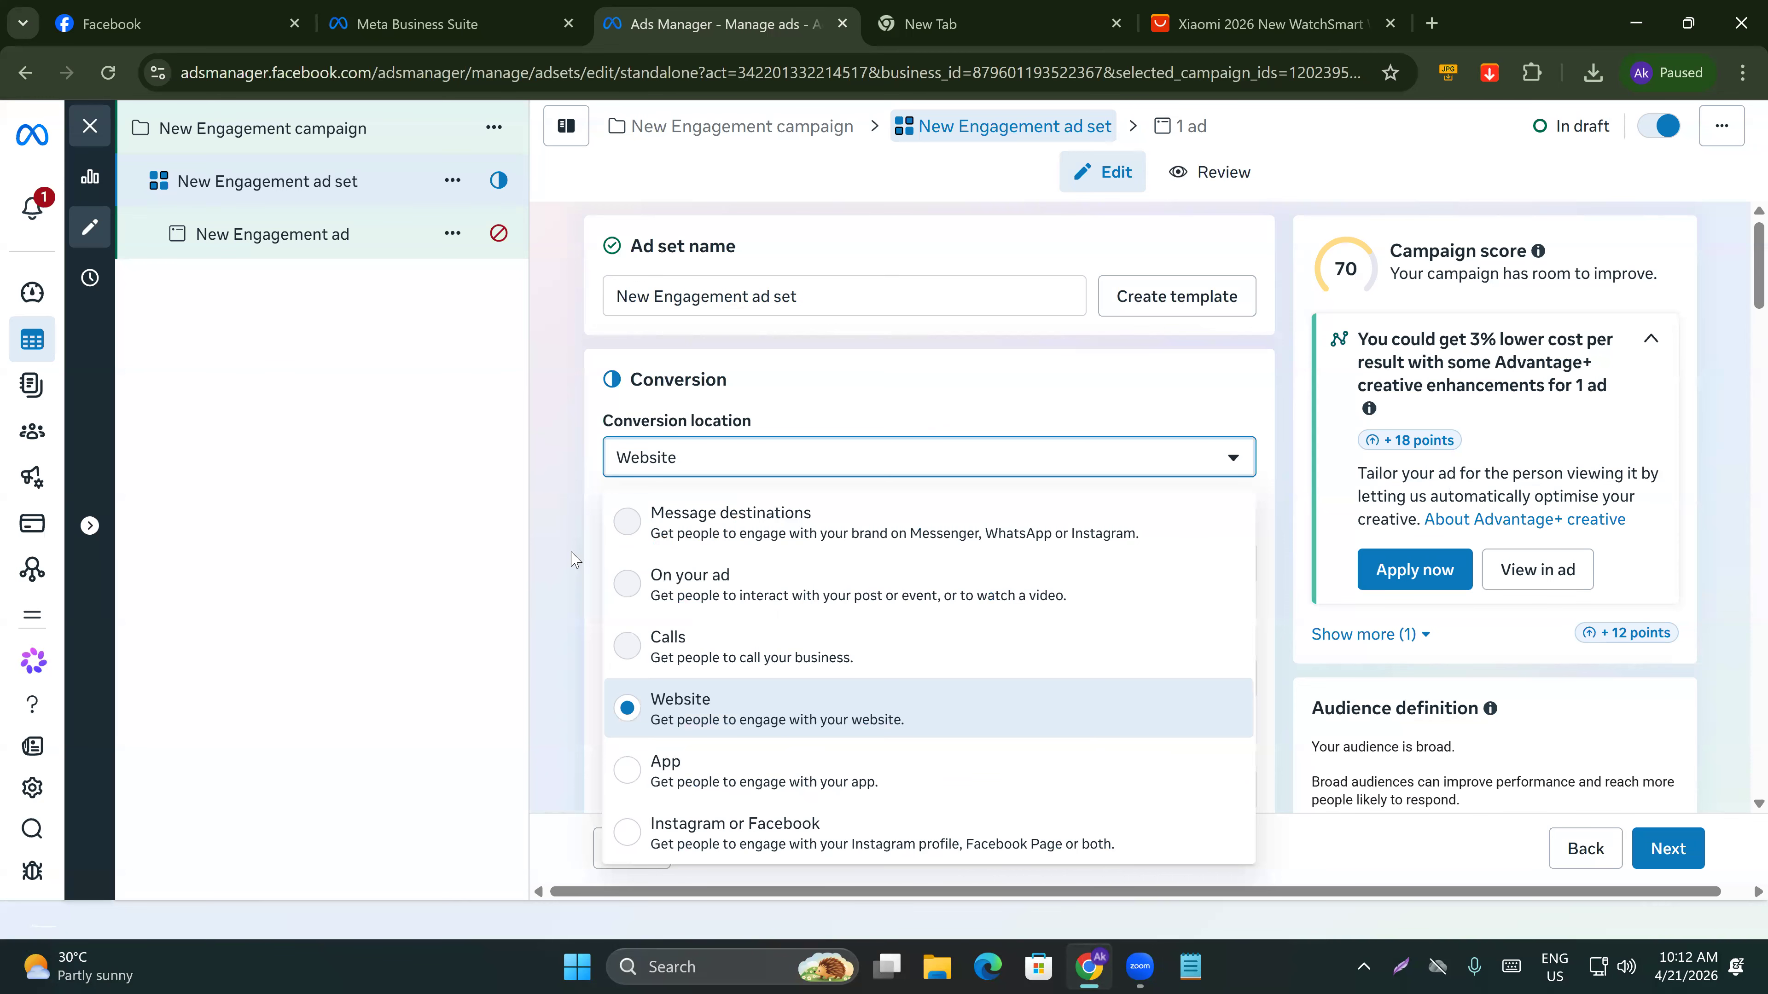
pyautogui.click(555, 532)
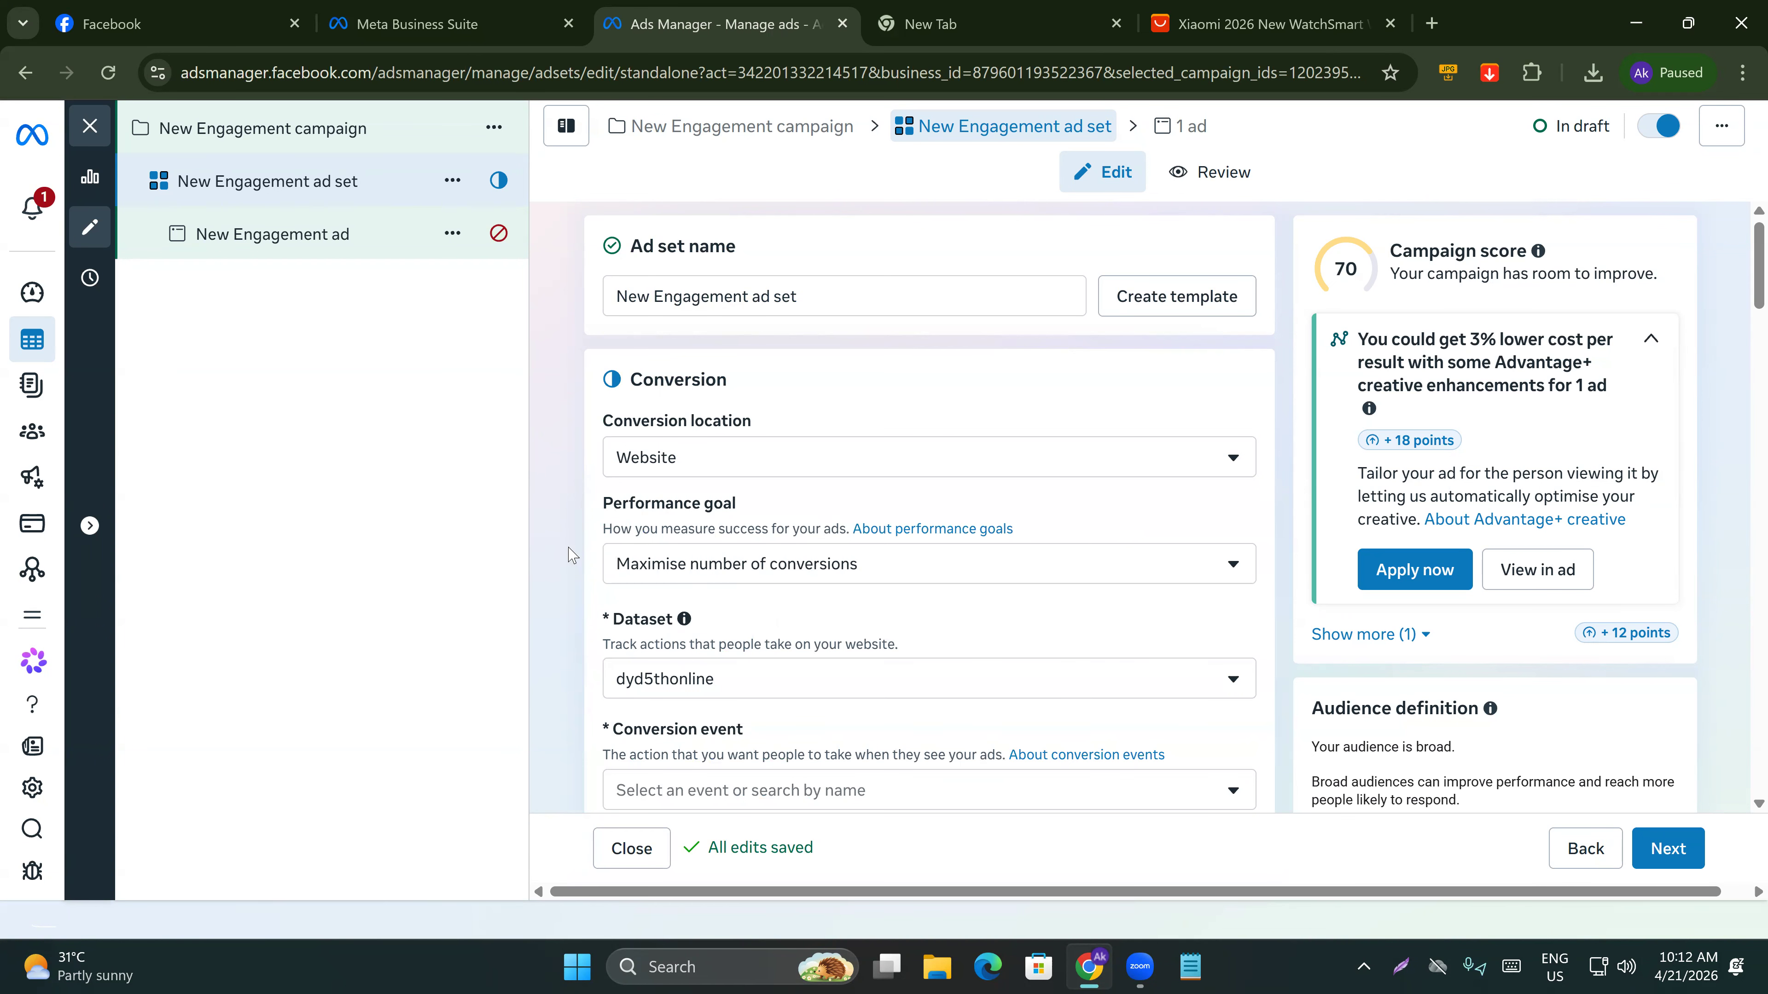
pyautogui.click(256, 250)
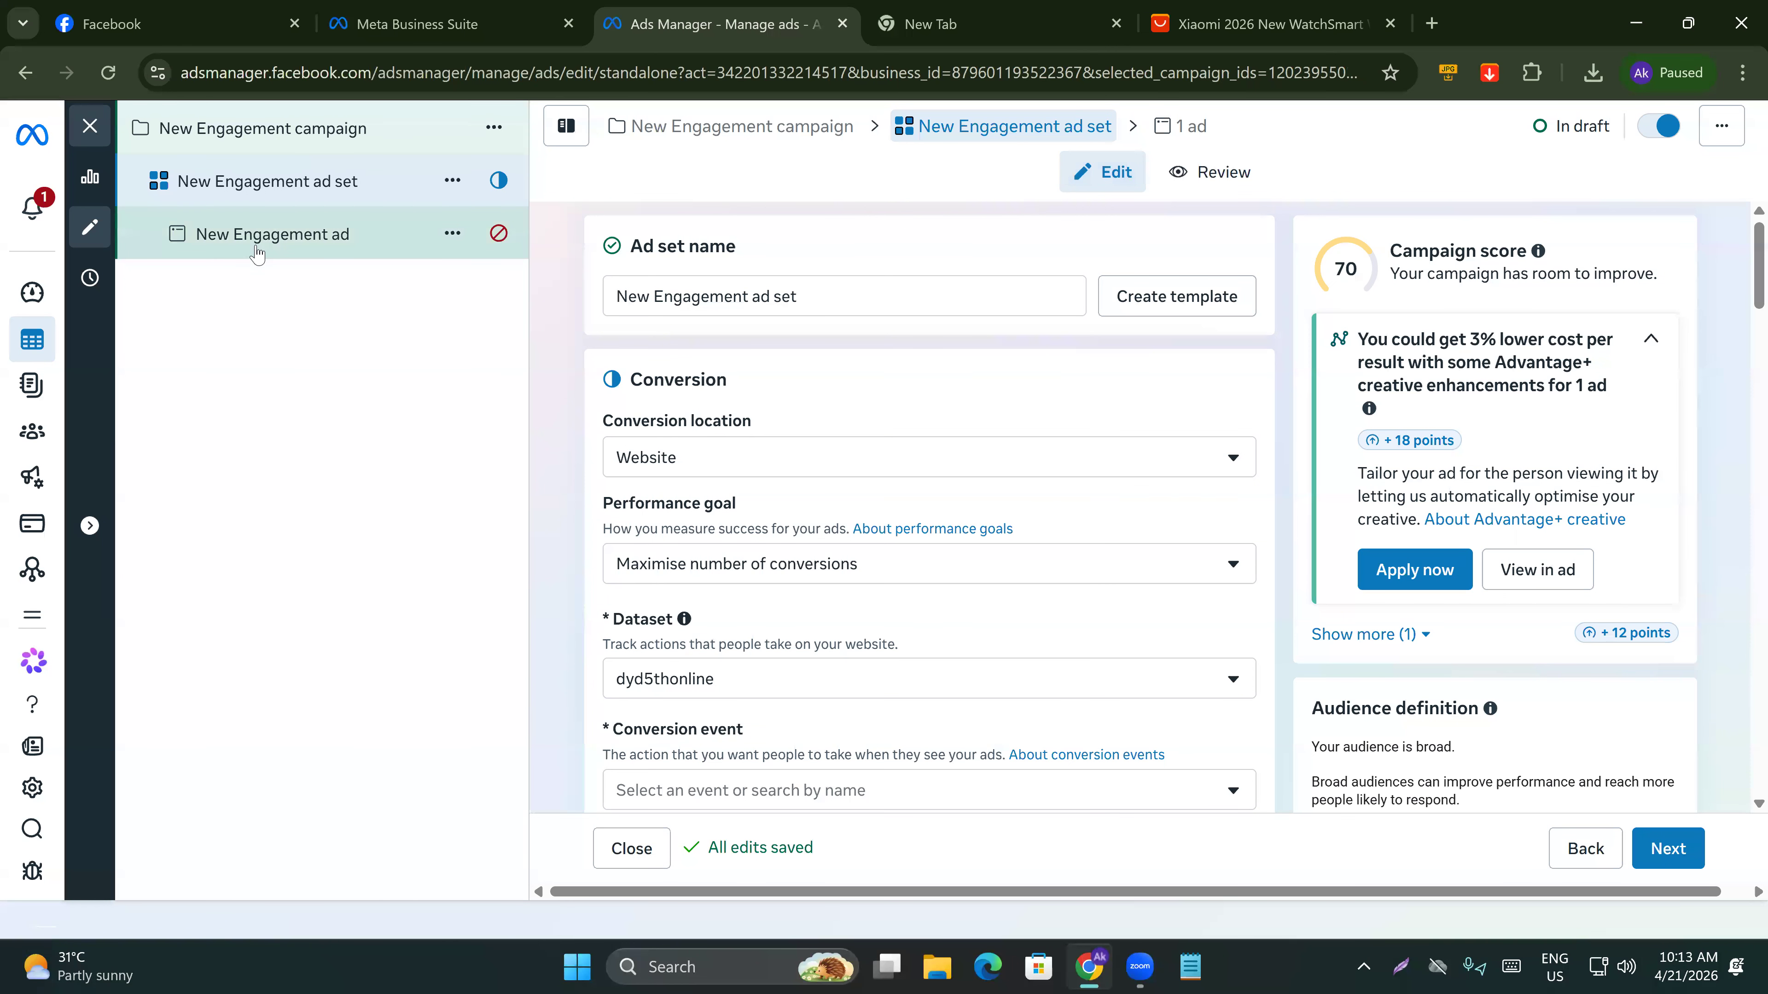
pyautogui.scroll(-6, 841, 500)
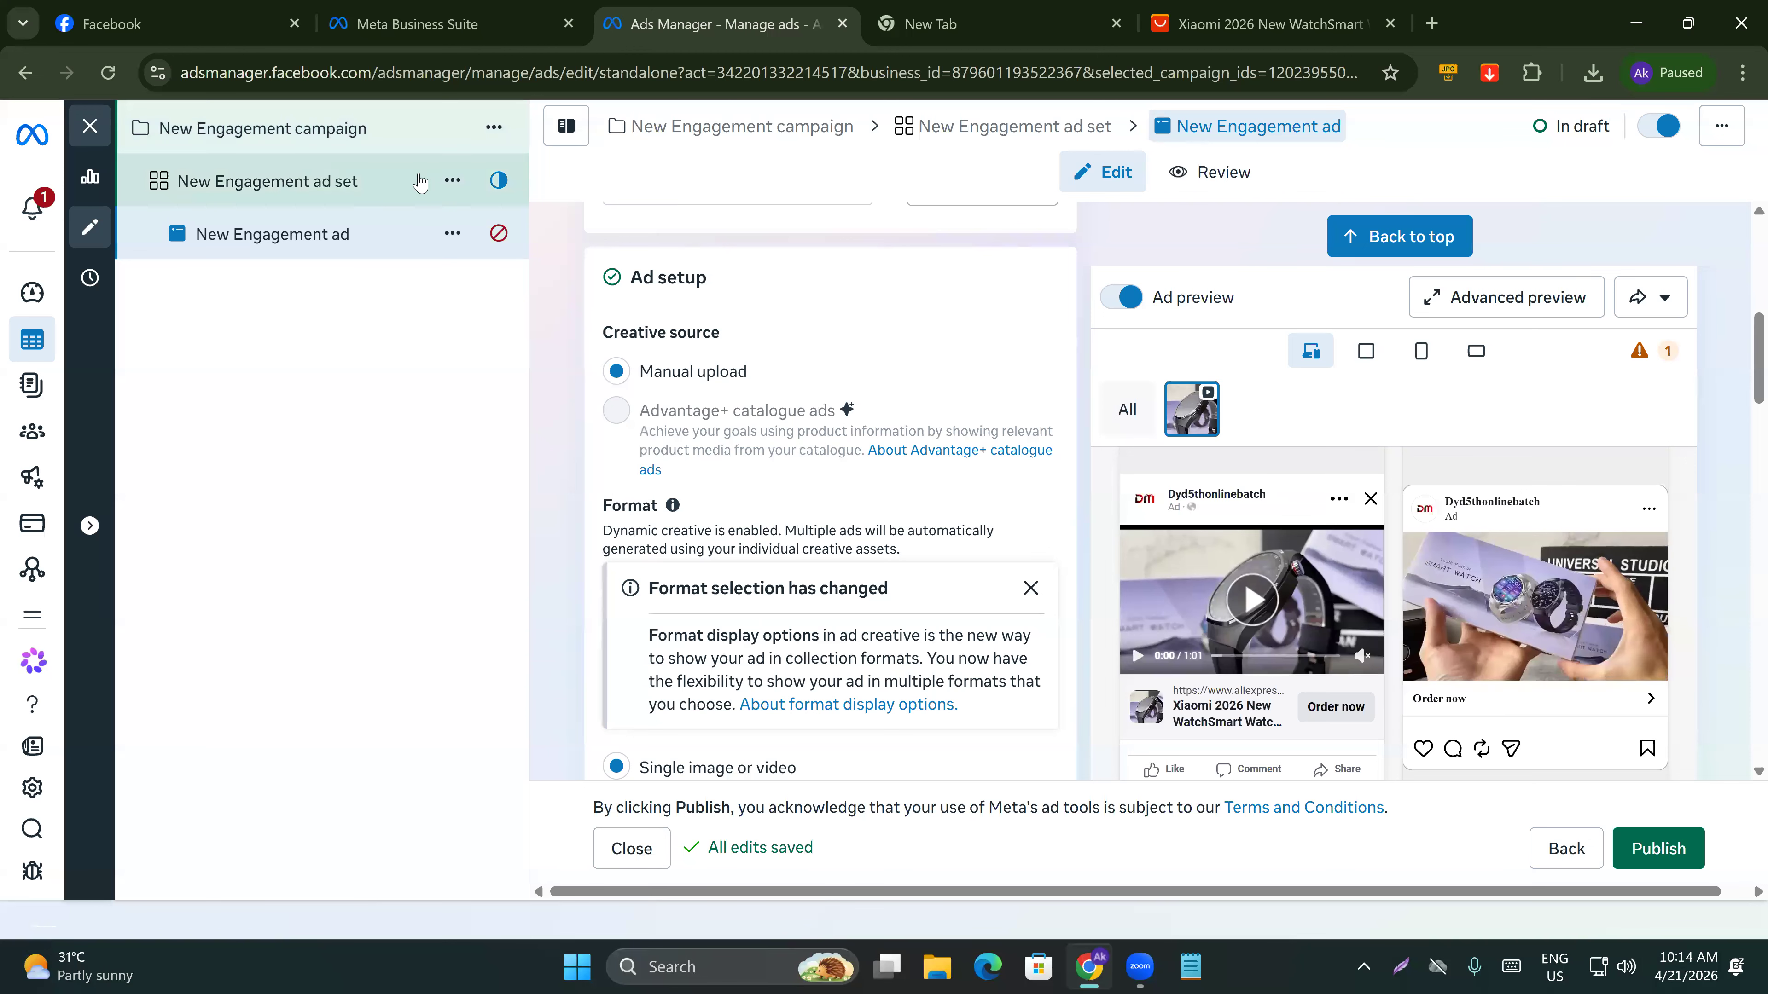
# Duplicate the New Engagement ad set.
pyautogui.click(457, 181)
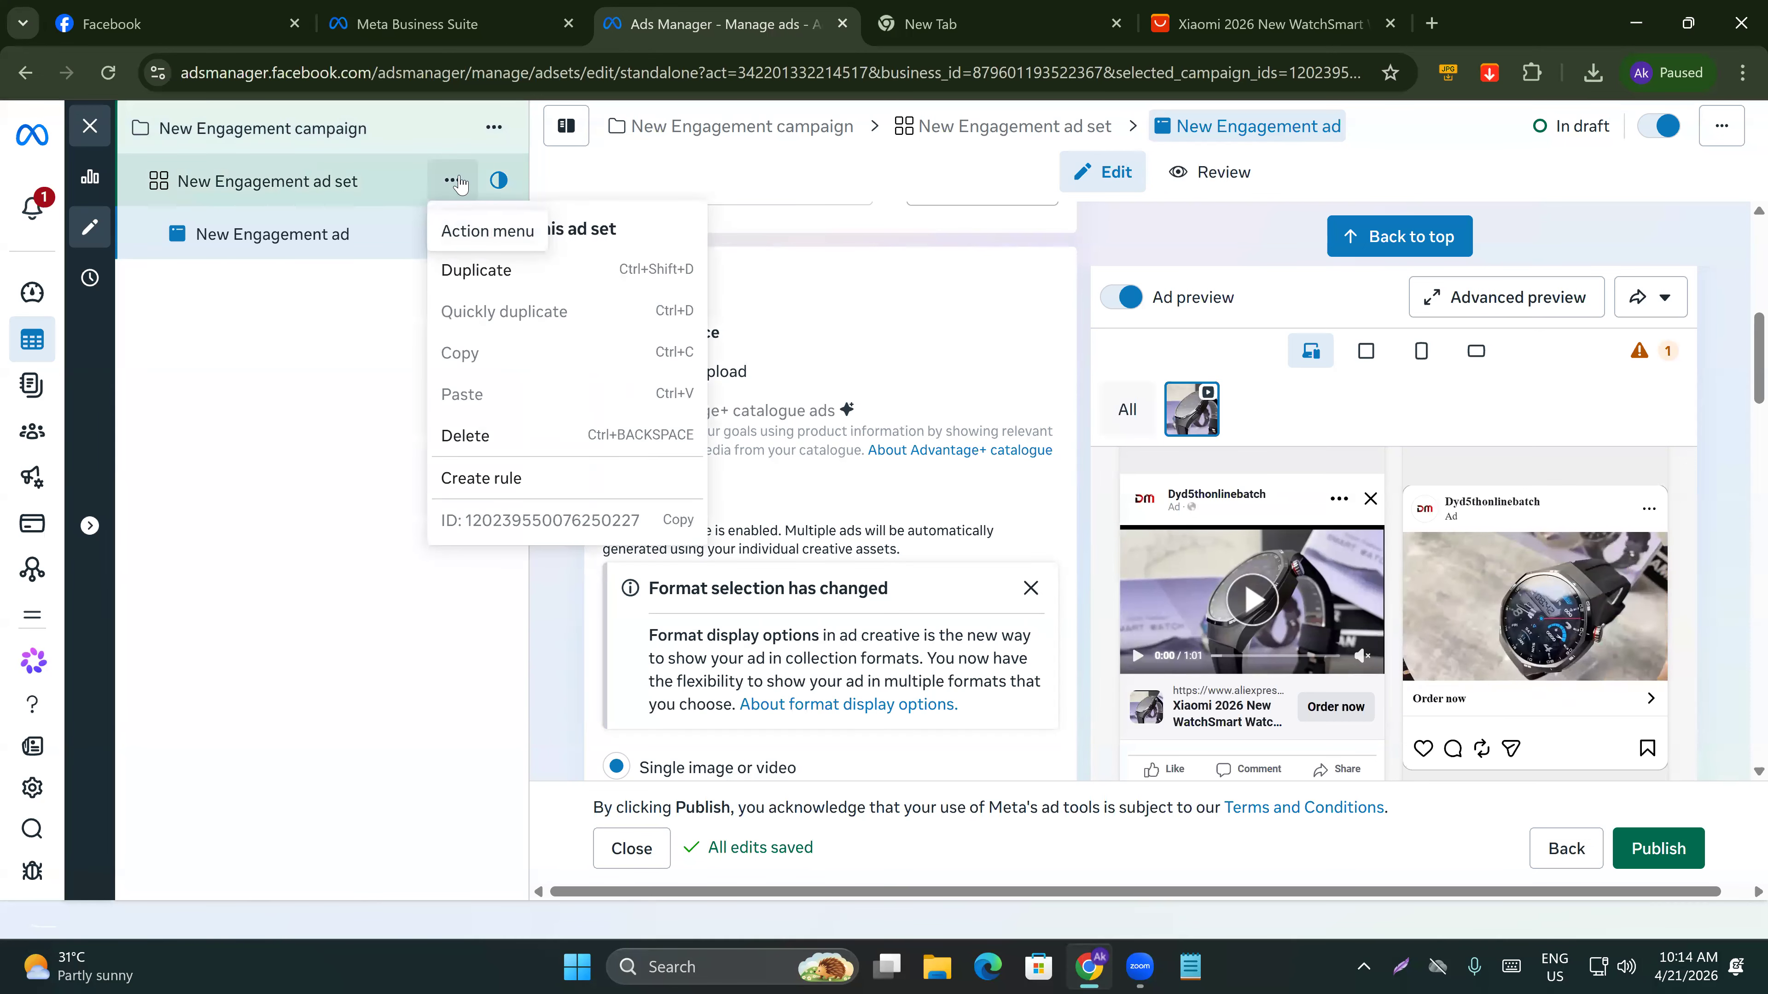
pyautogui.click(473, 272)
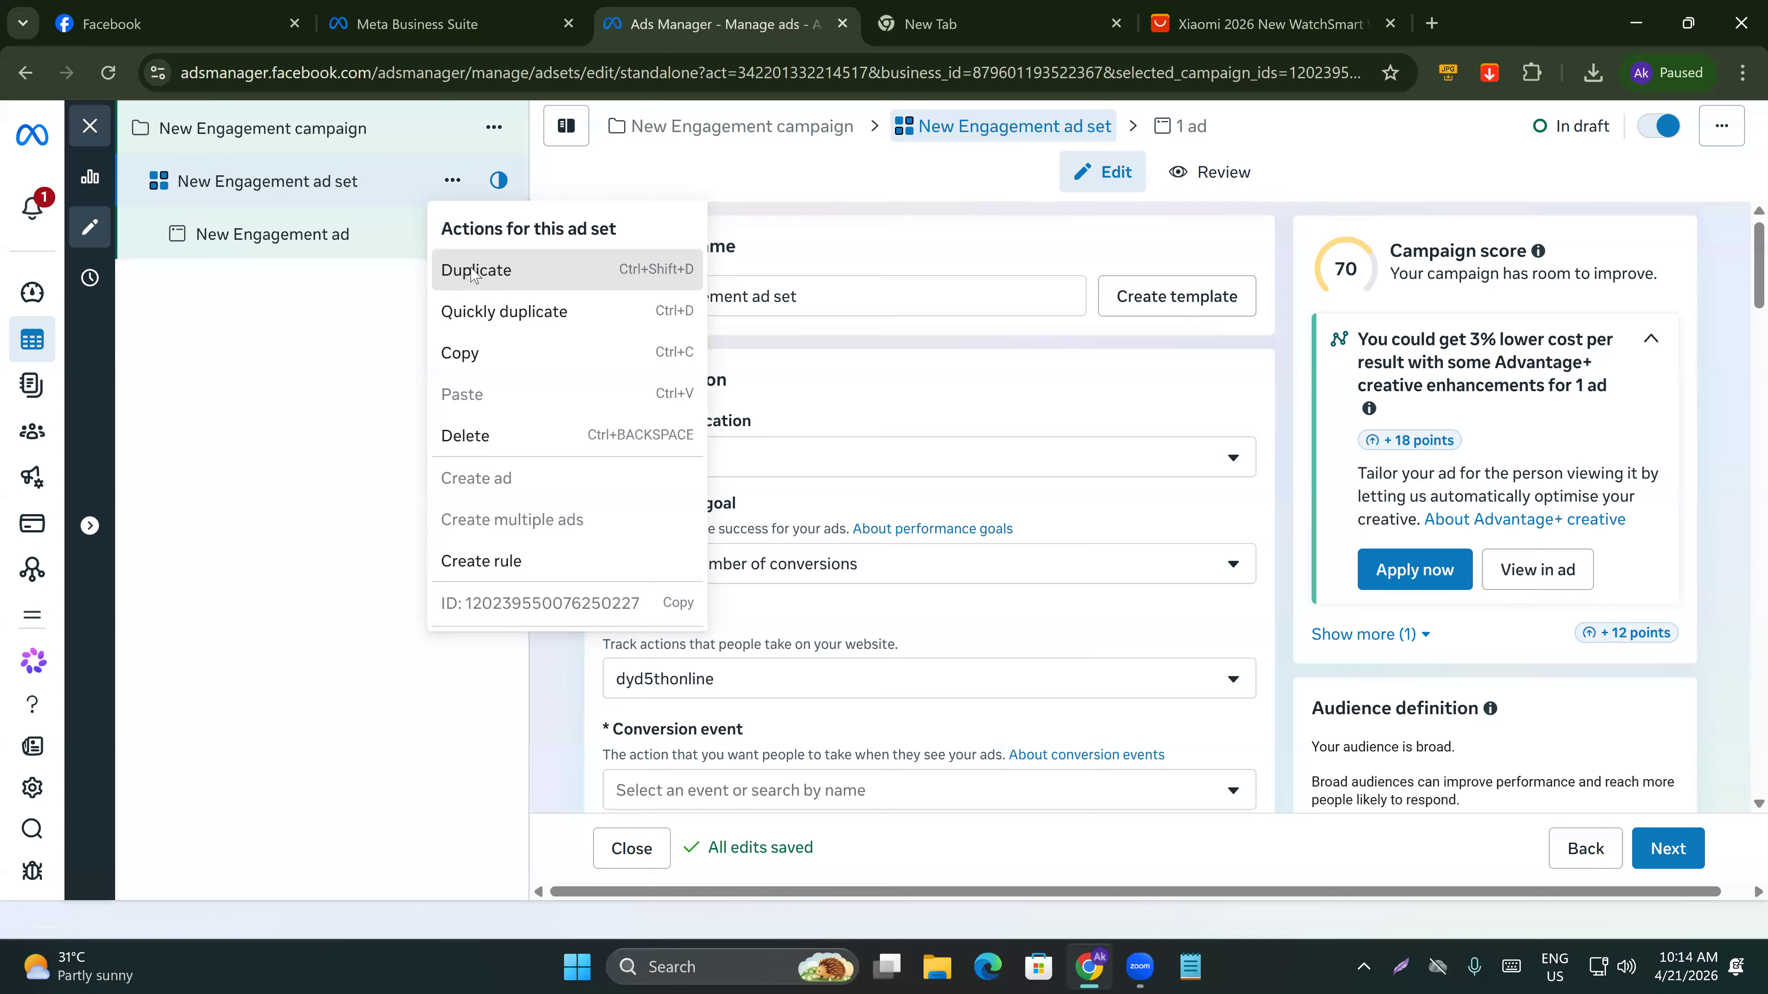
pyautogui.click(1155, 542)
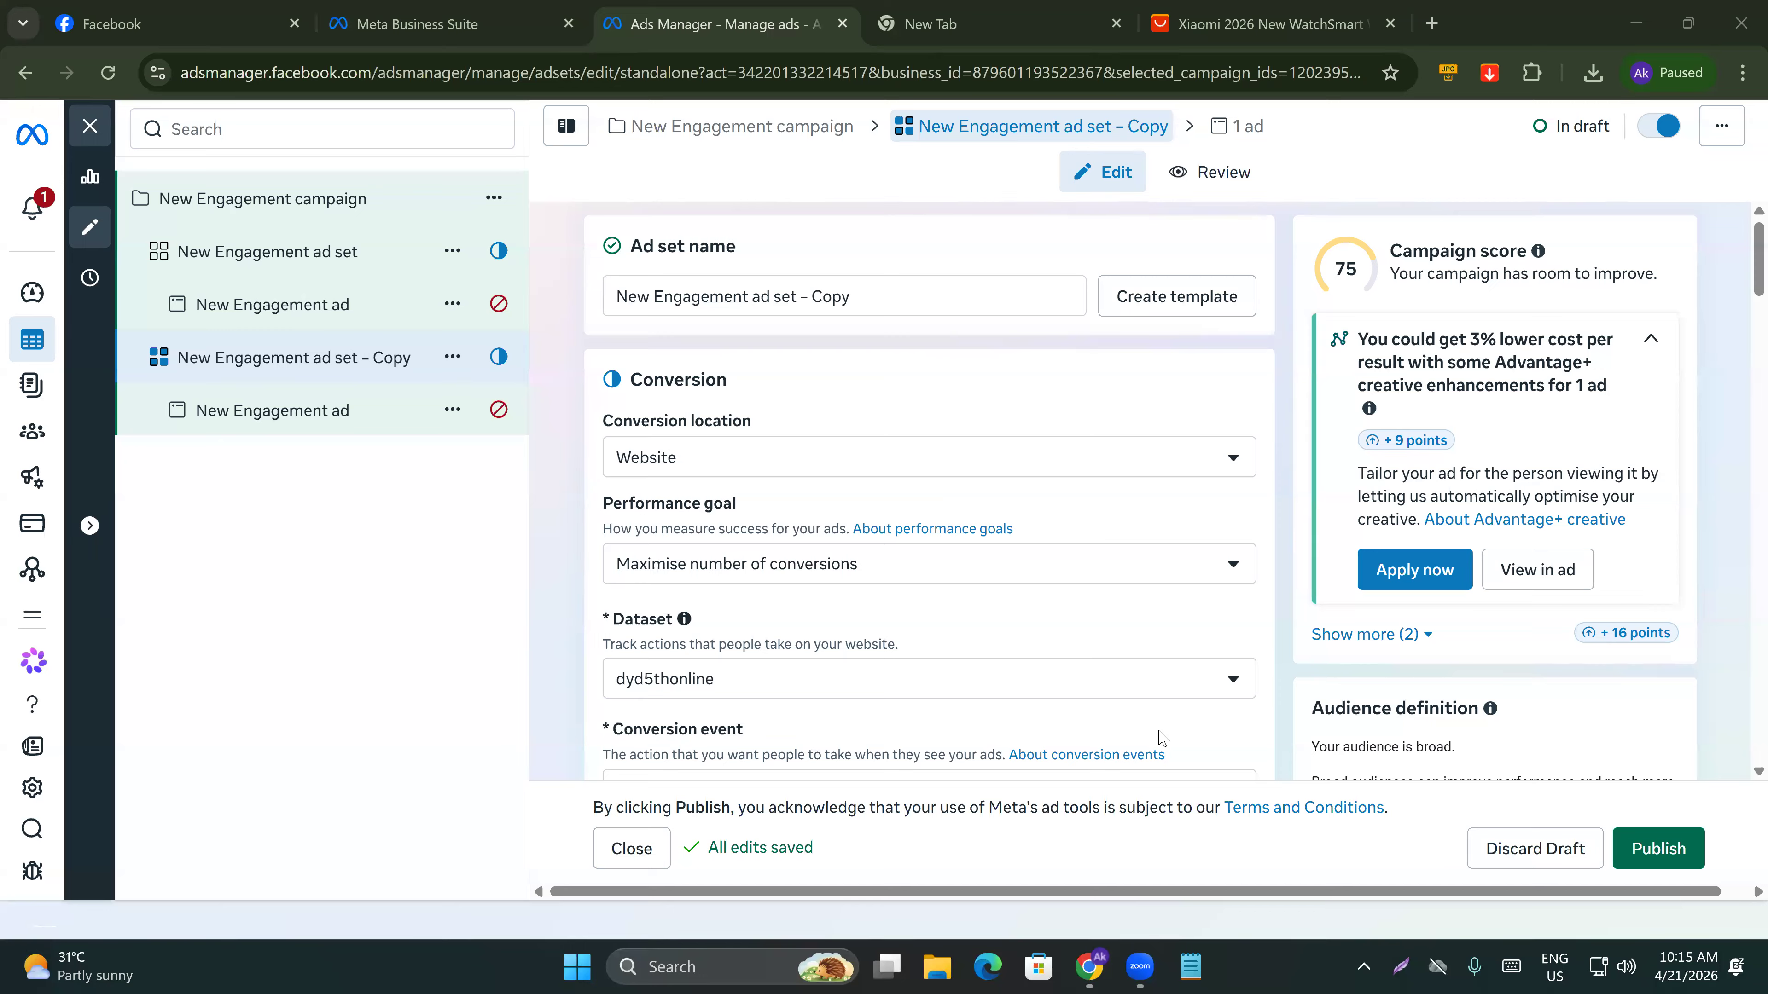
# Review the original ad set and scroll through its ad's identity, setup and creative settings.
pyautogui.click(1214, 644)
pyautogui.click(454, 254)
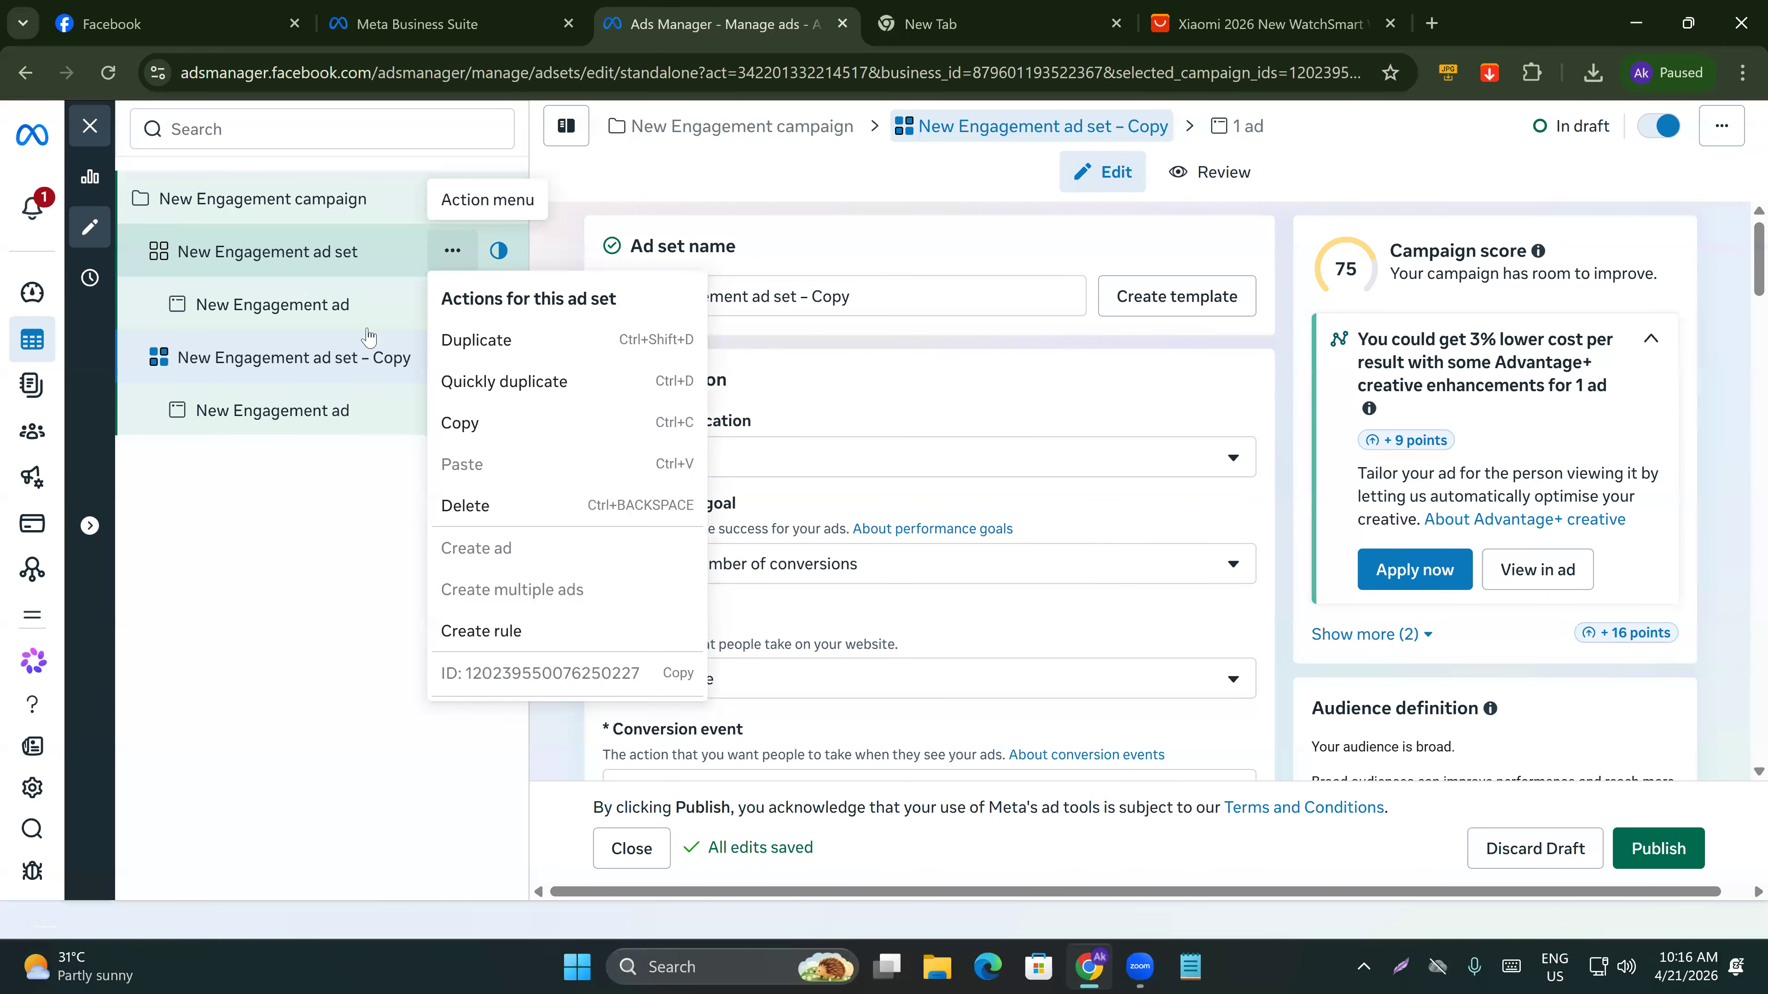
pyautogui.click(348, 460)
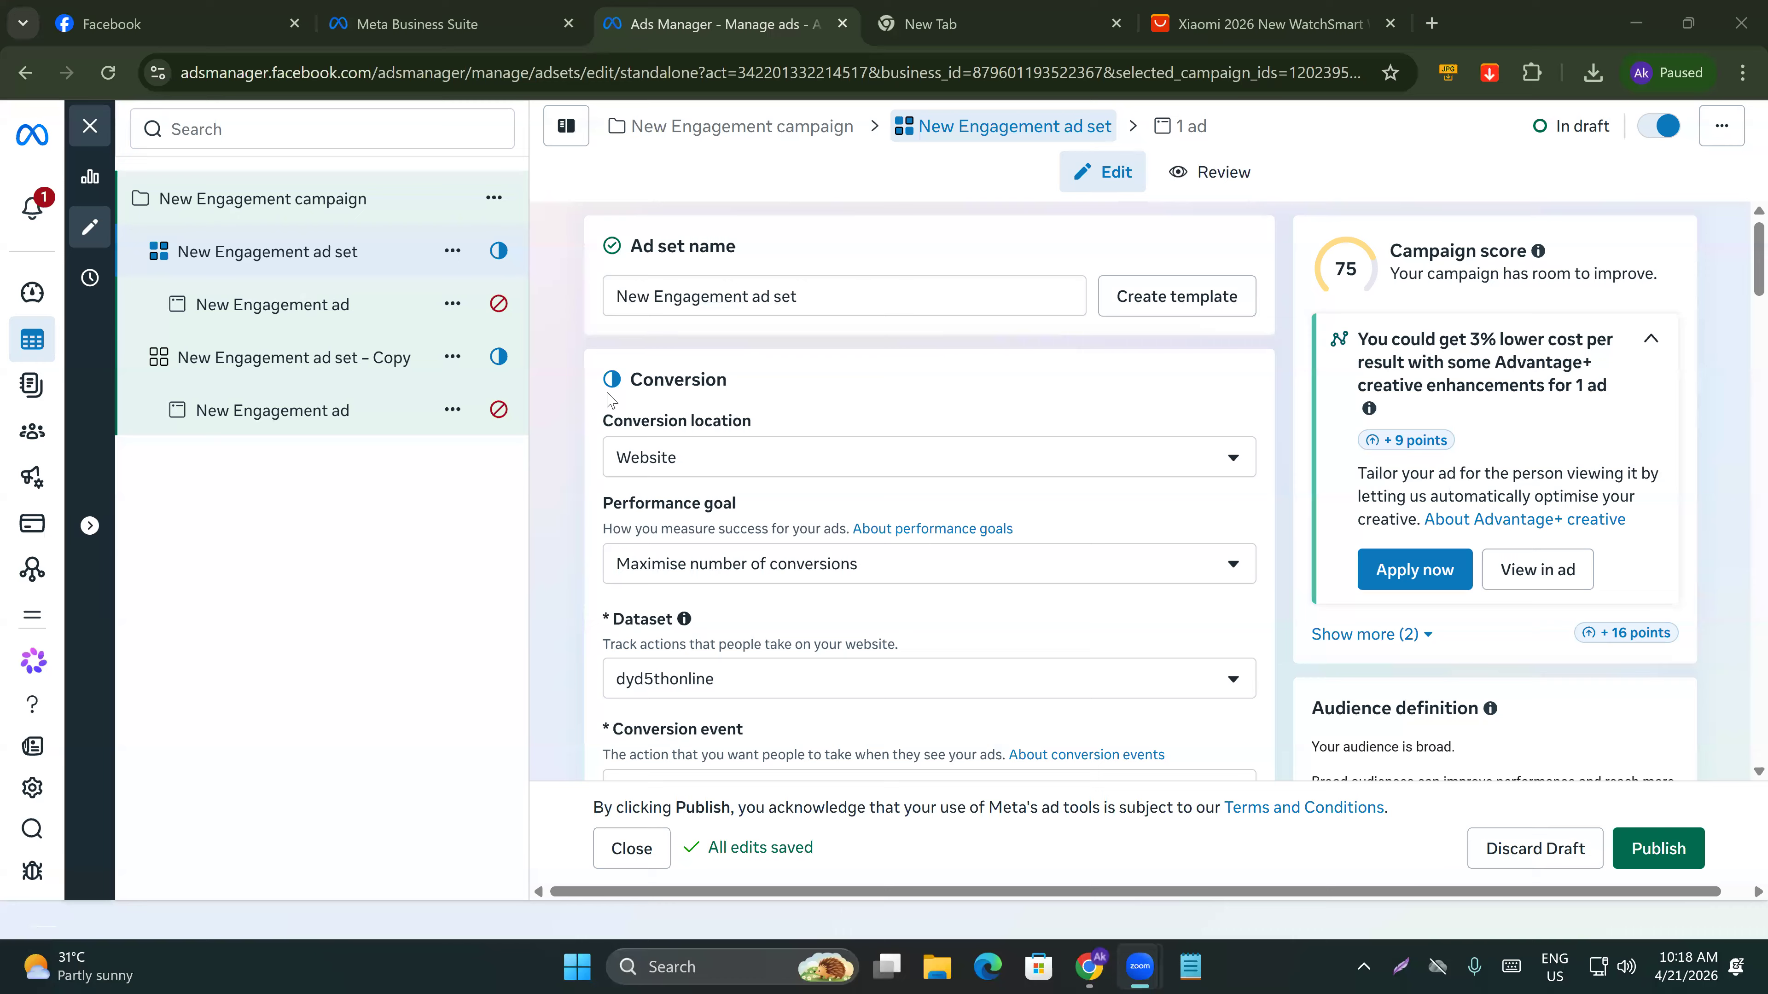
pyautogui.click(322, 316)
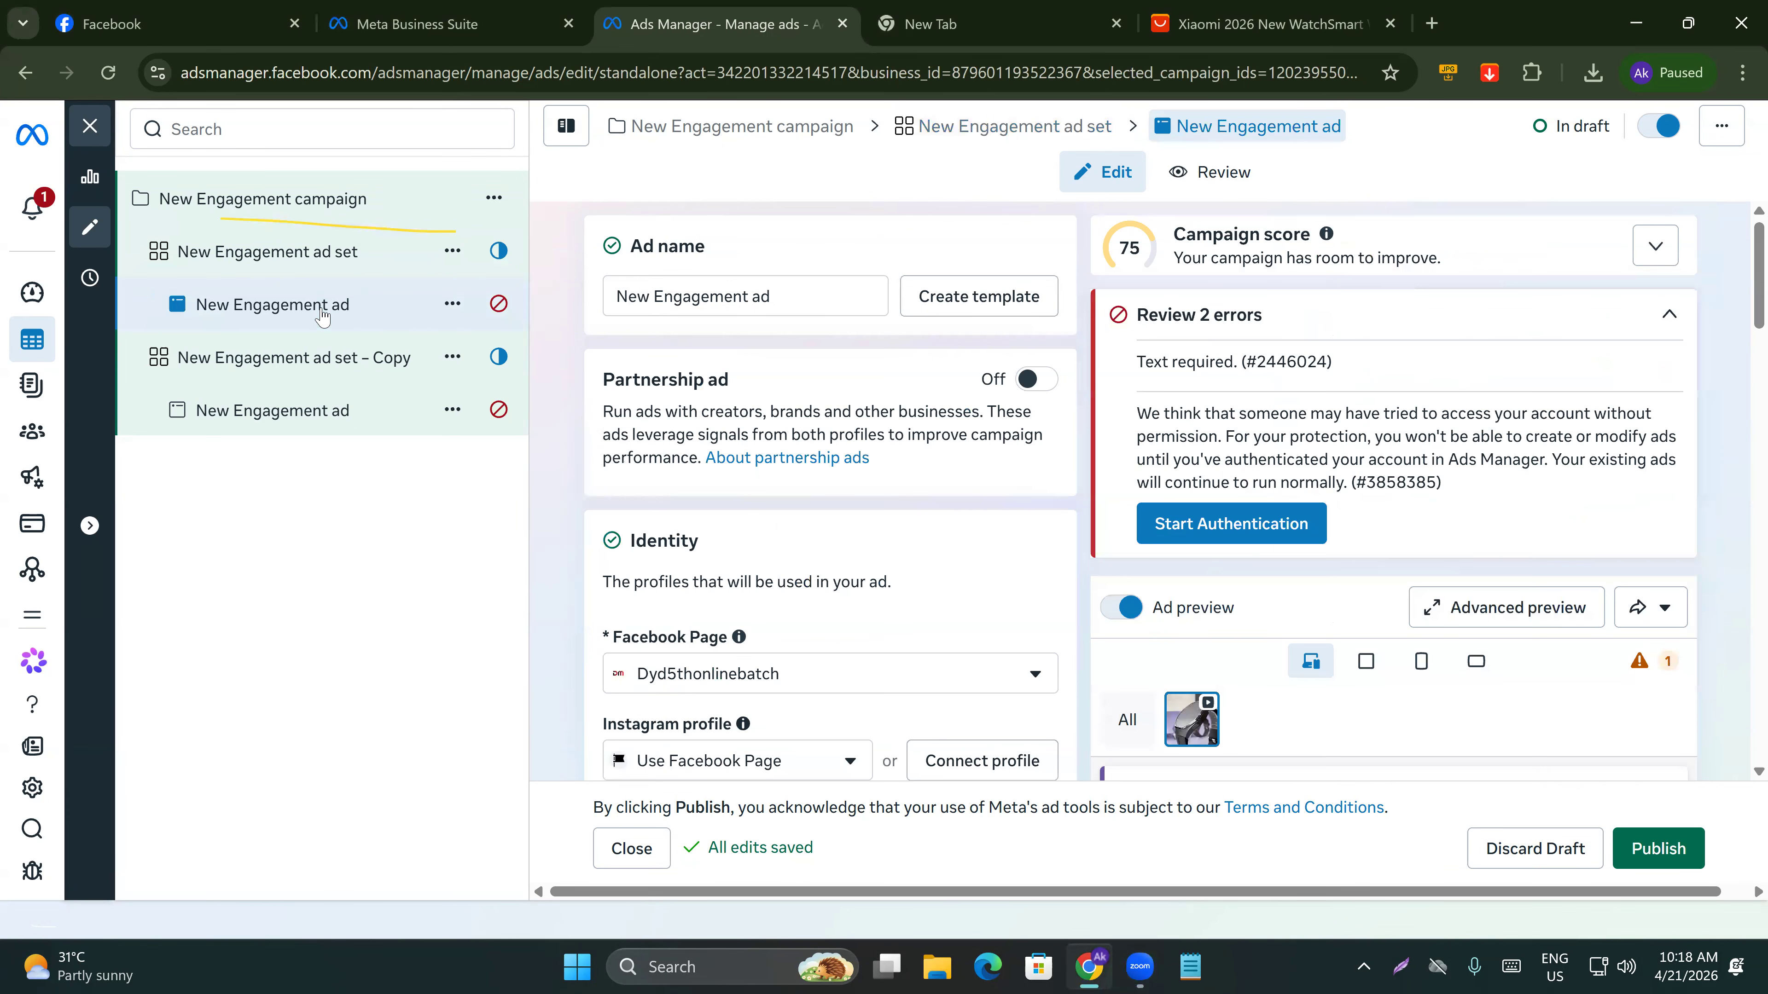
pyautogui.scroll(-3, 1169, 696)
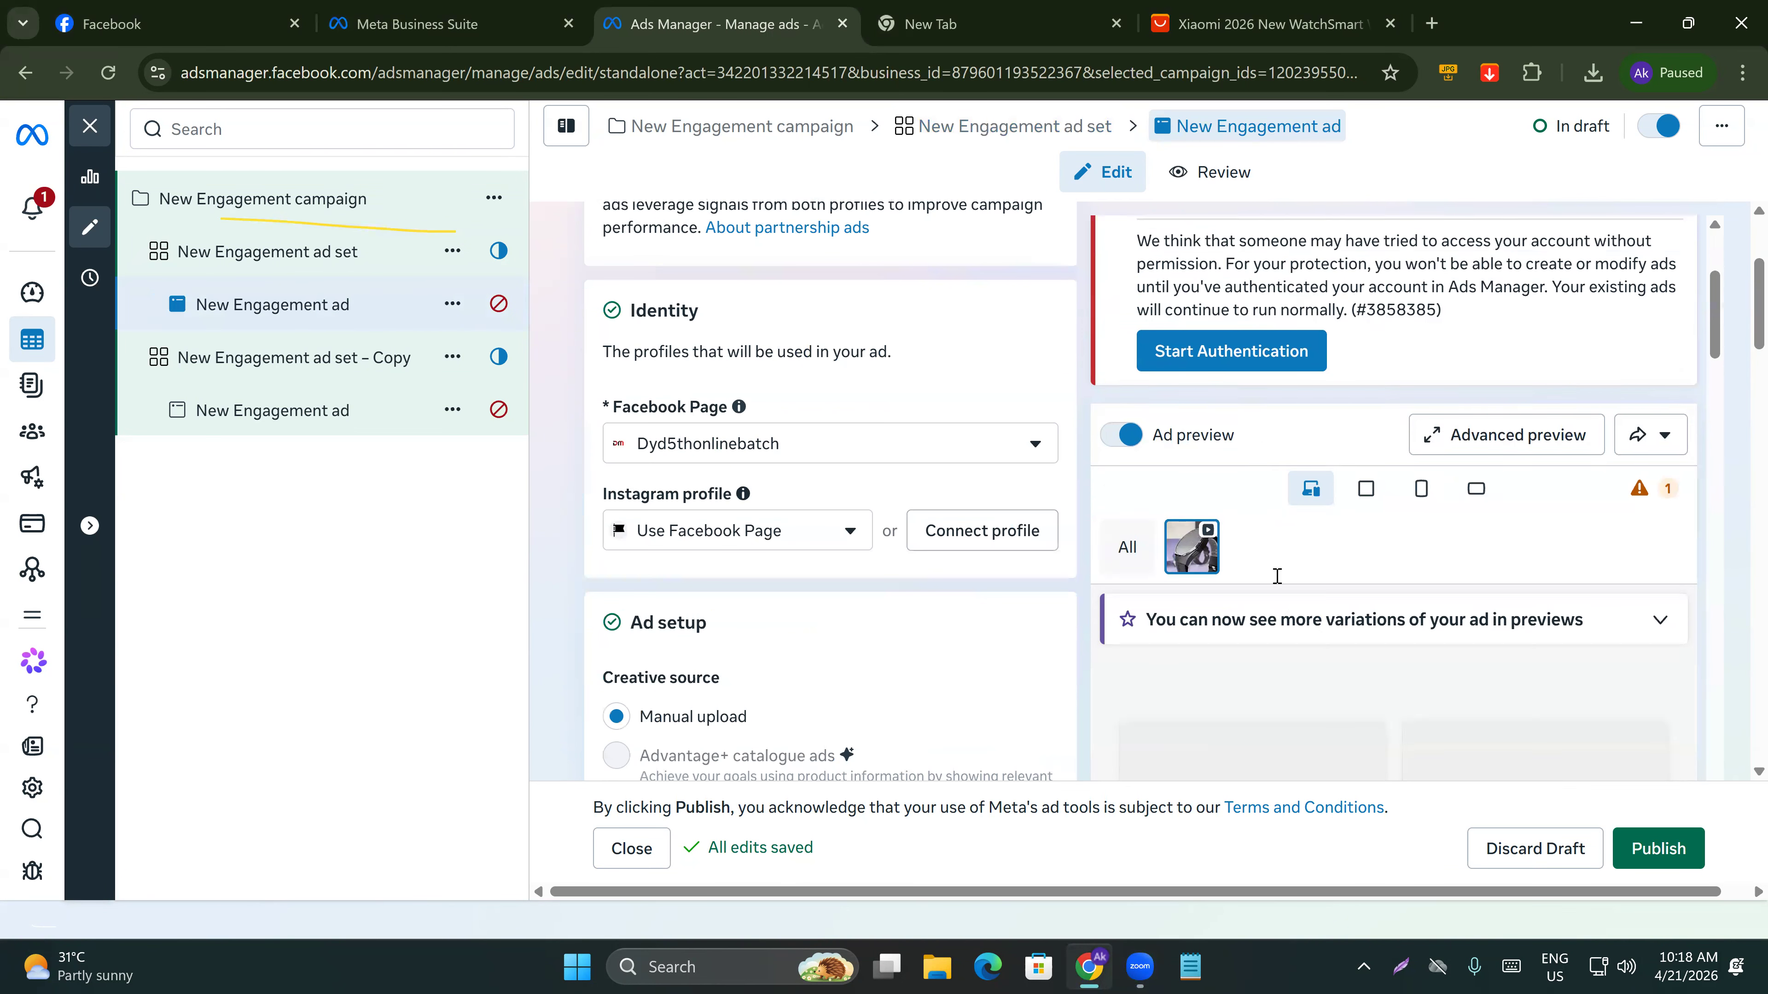
pyautogui.scroll(-3, 1161, 670)
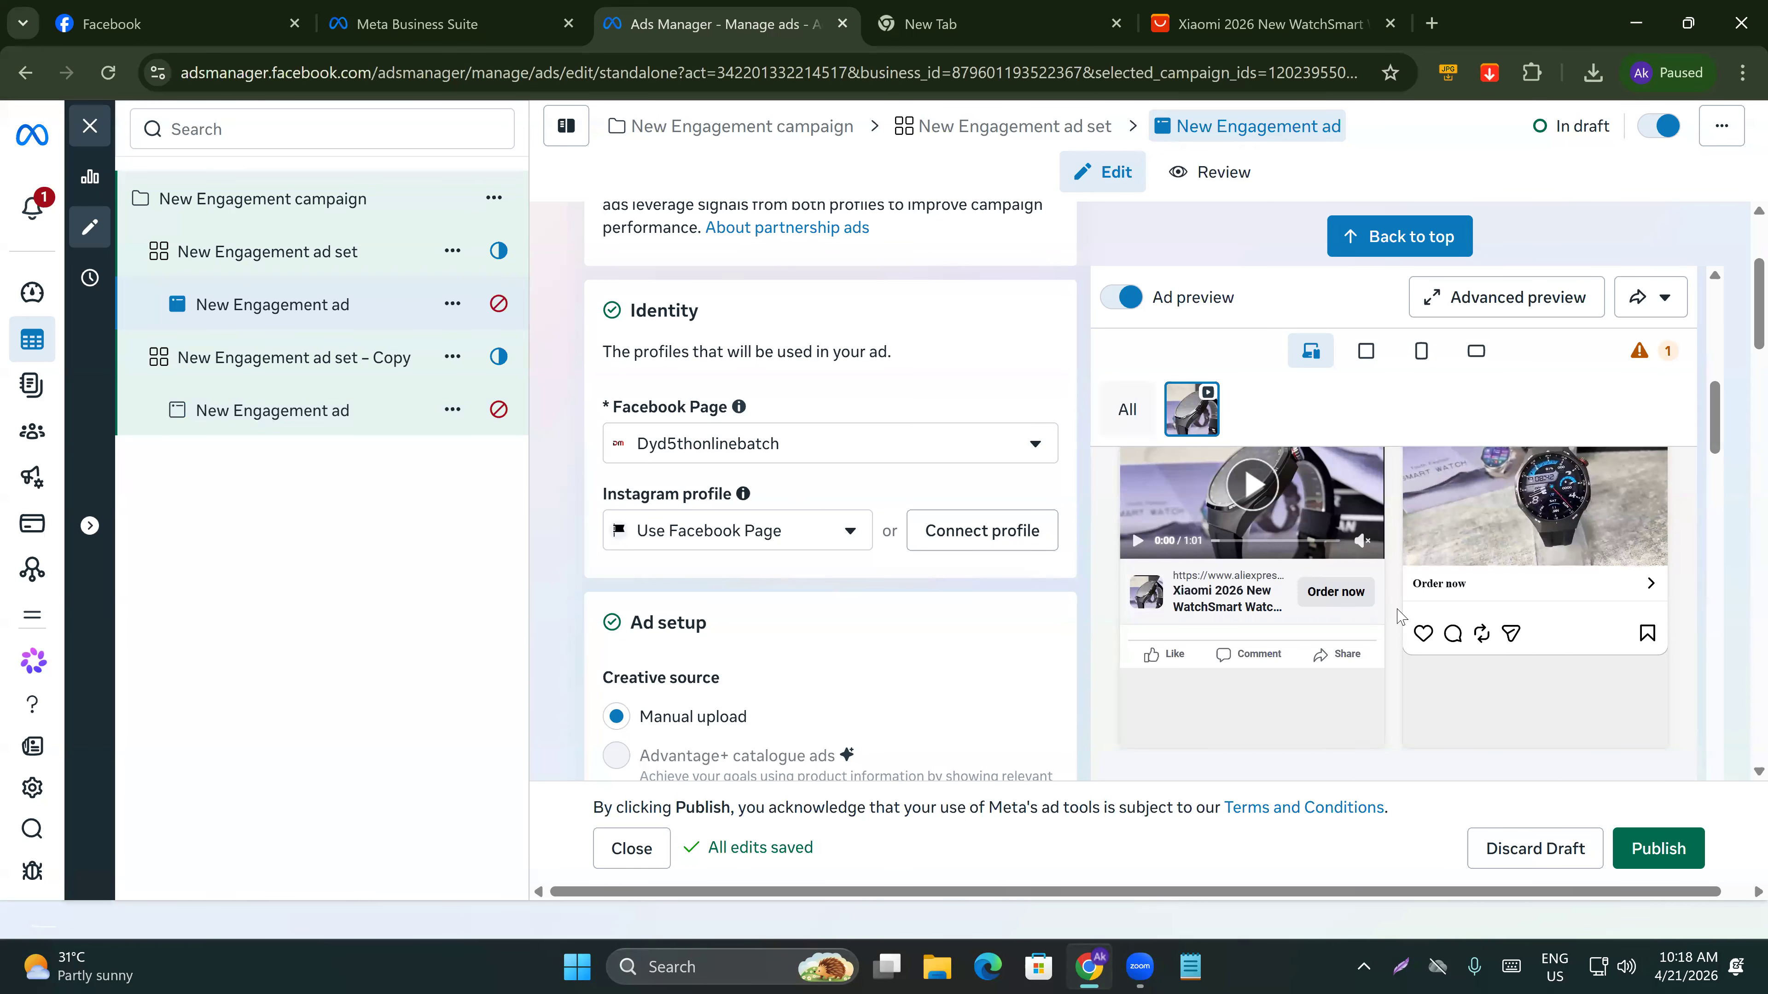
pyautogui.scroll(-1, 918, 573)
pyautogui.scroll(-10, 919, 574)
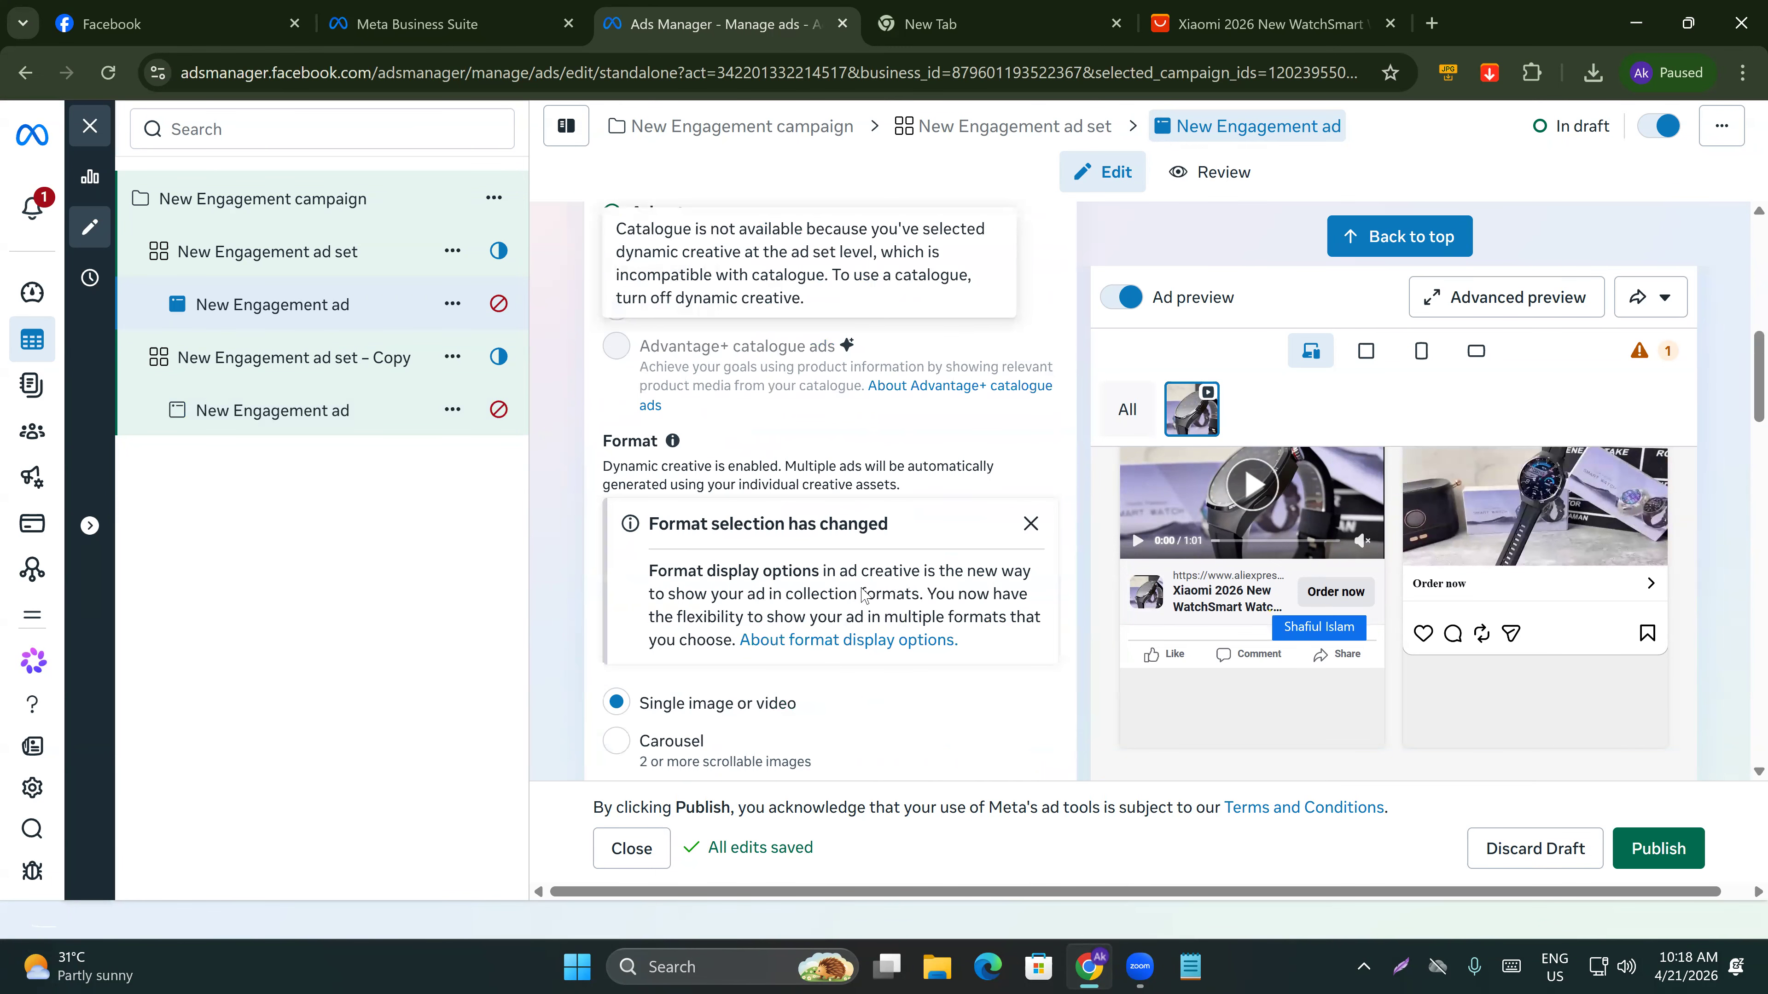
pyautogui.scroll(-8, 766, 661)
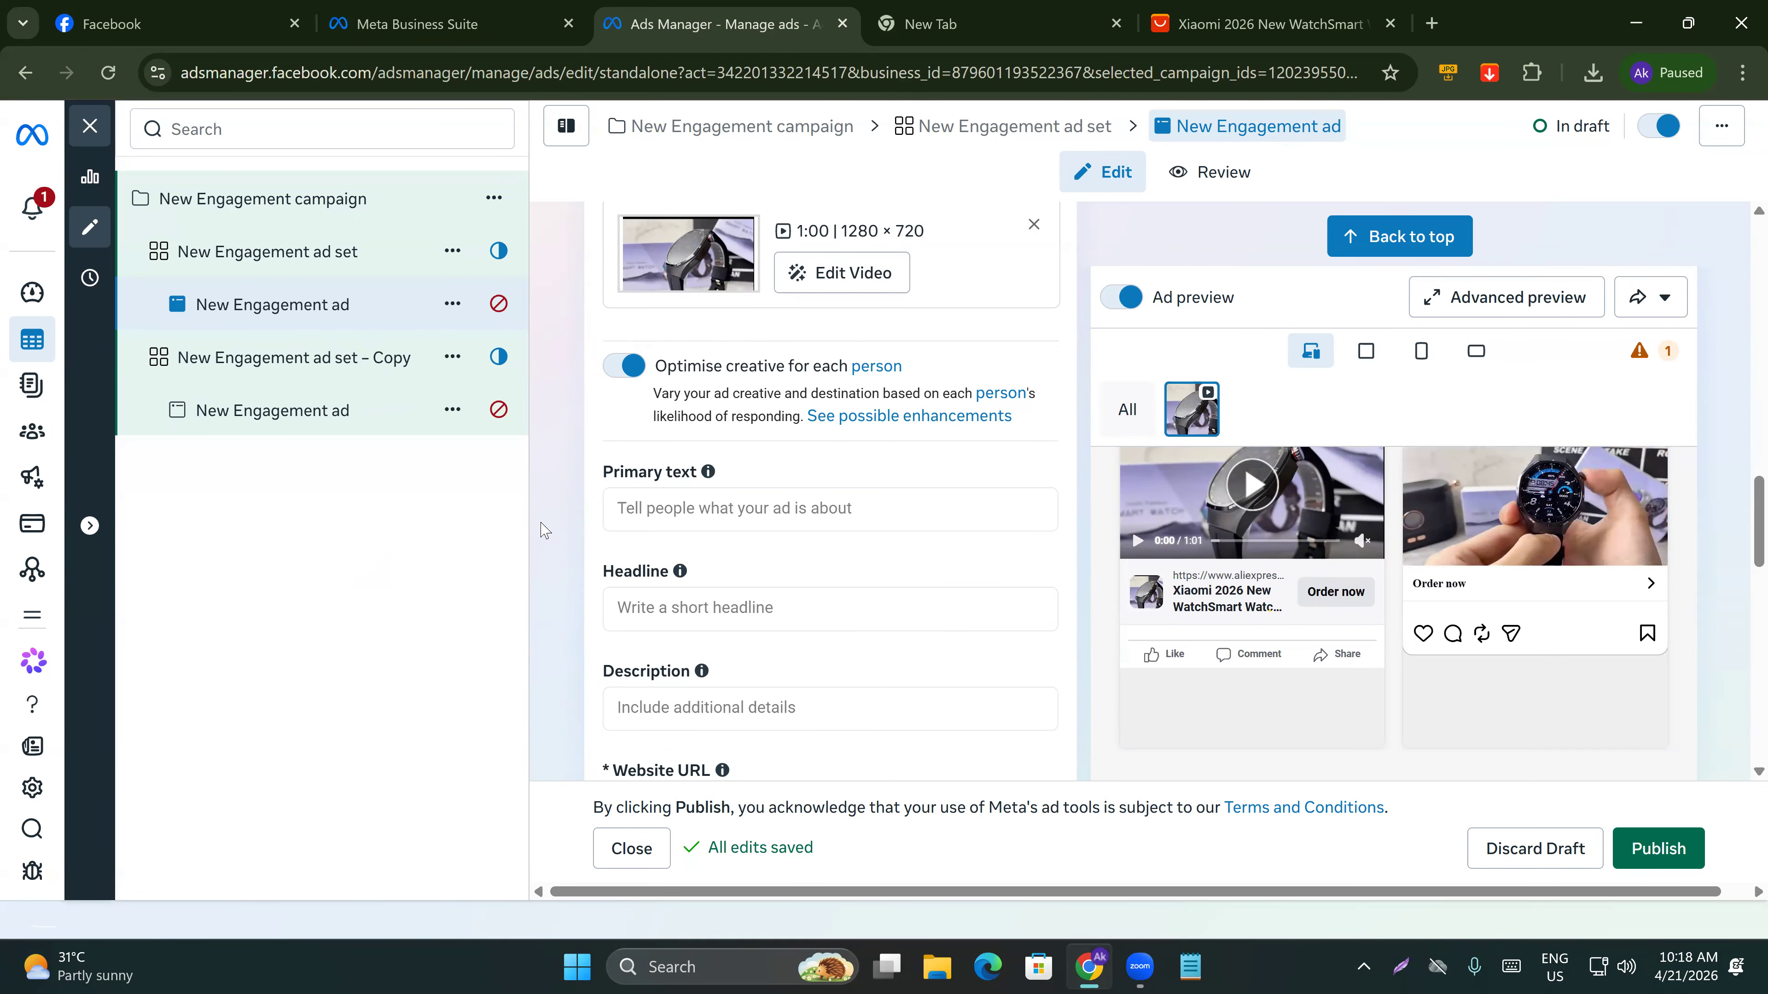
pyautogui.scroll(5, 604, 537)
pyautogui.scroll(8, 604, 536)
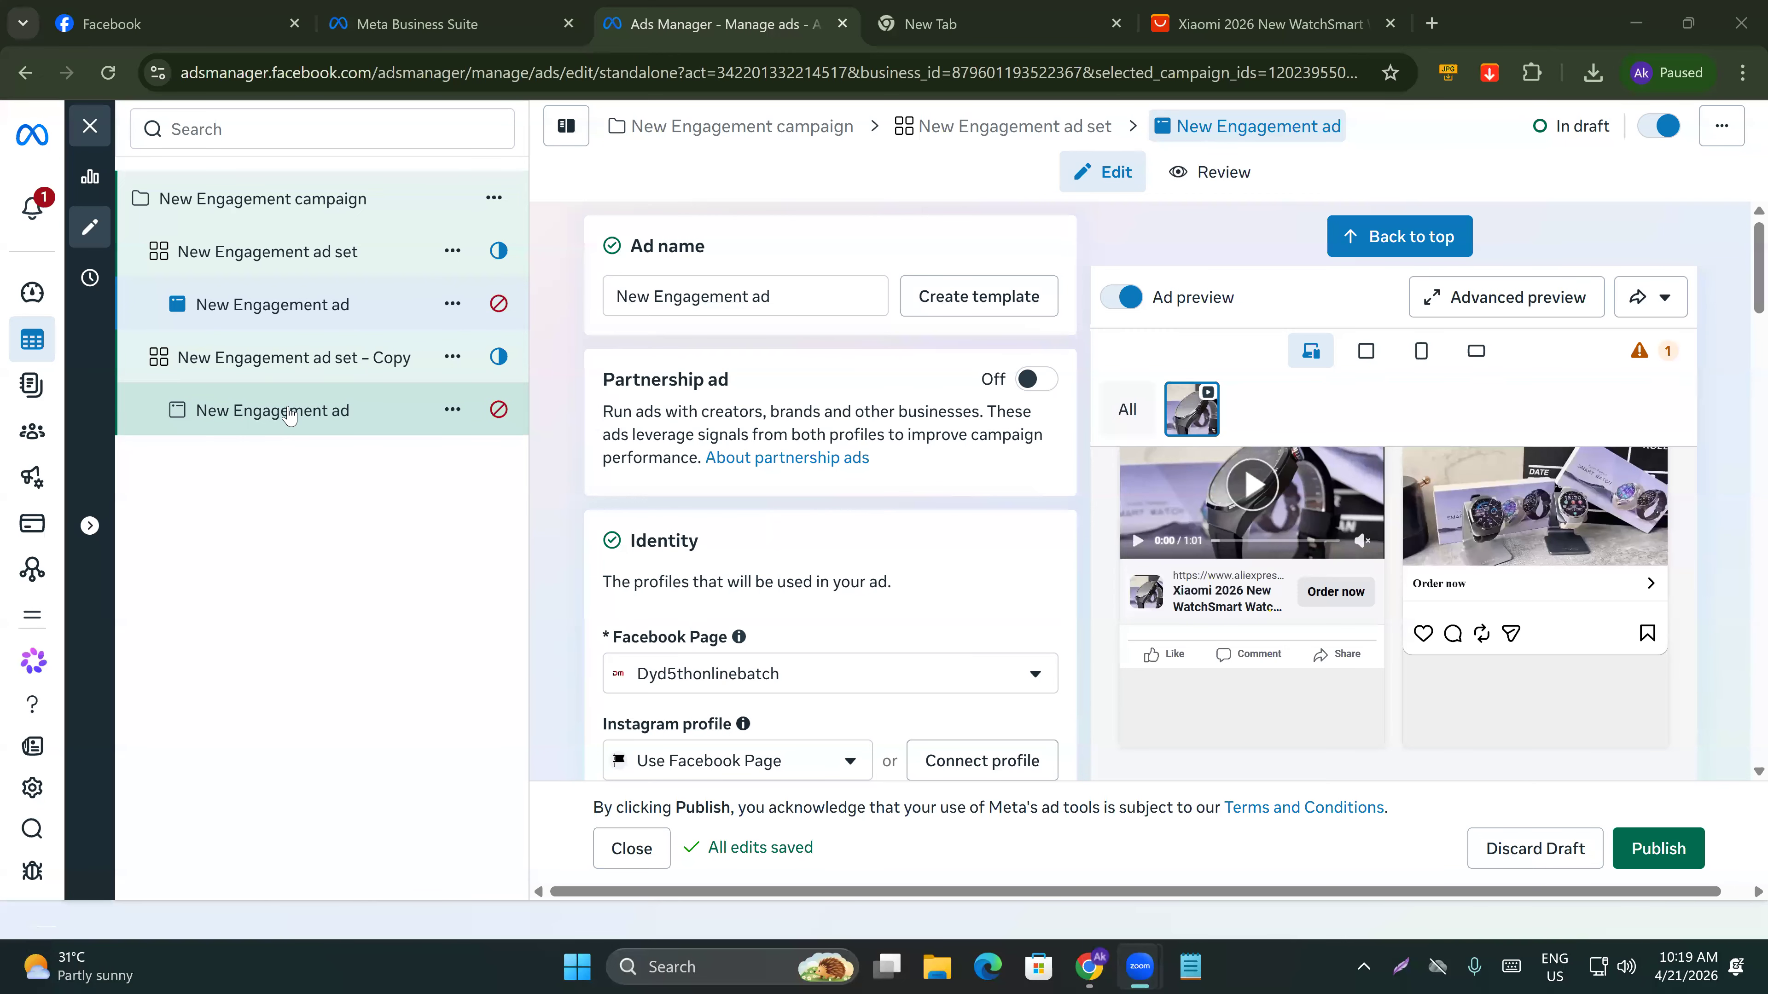
# Open the duplicated ad set's ad and review its creative and copy fields.
pyautogui.click(271, 410)
pyautogui.scroll(-5, 652, 710)
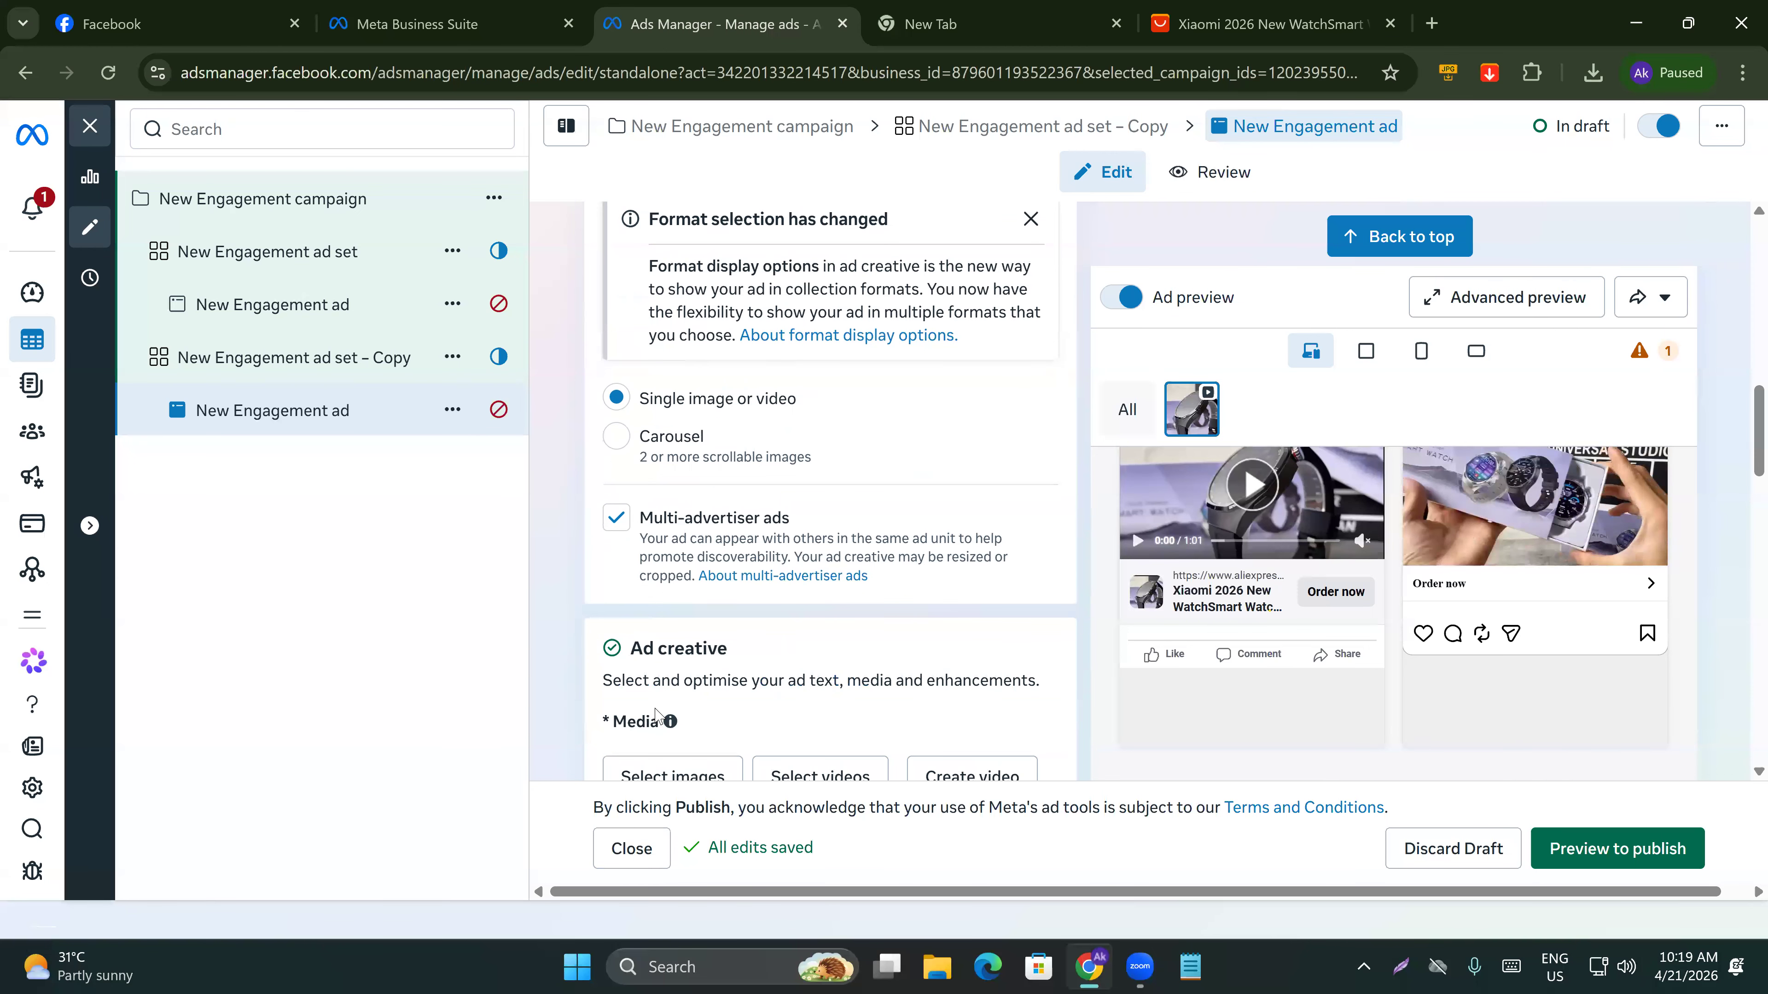
pyautogui.scroll(-5, 664, 728)
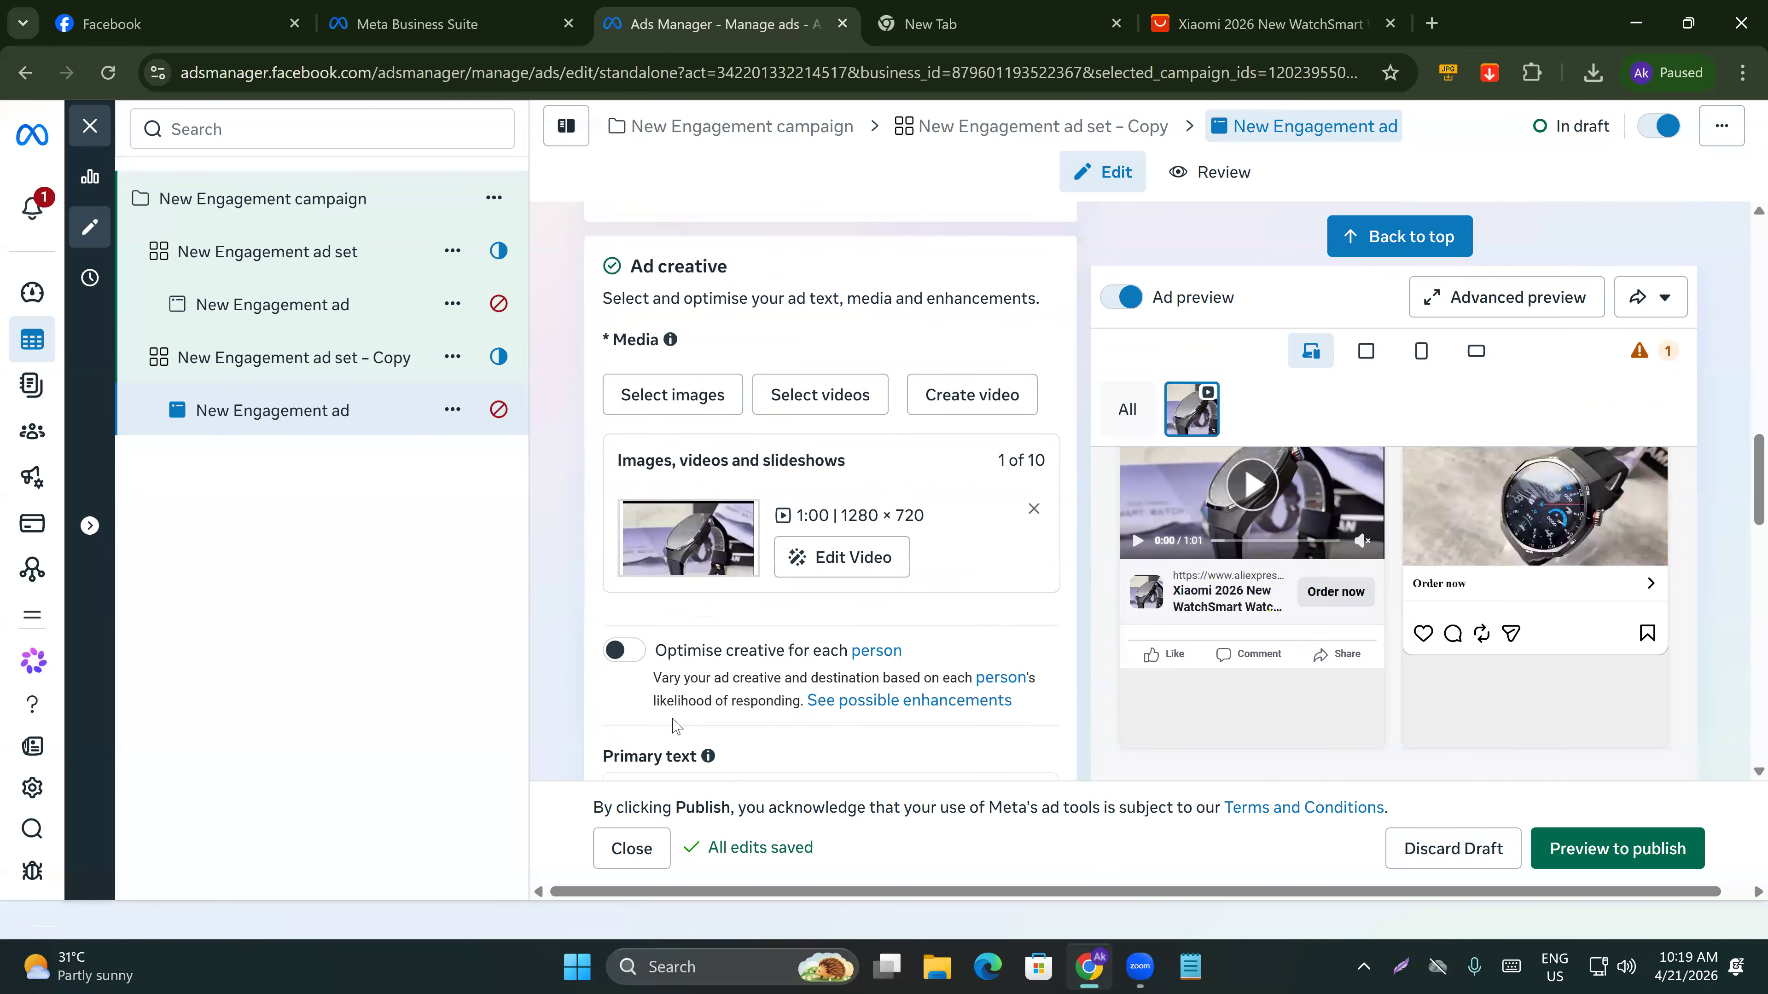
pyautogui.scroll(-5, 673, 735)
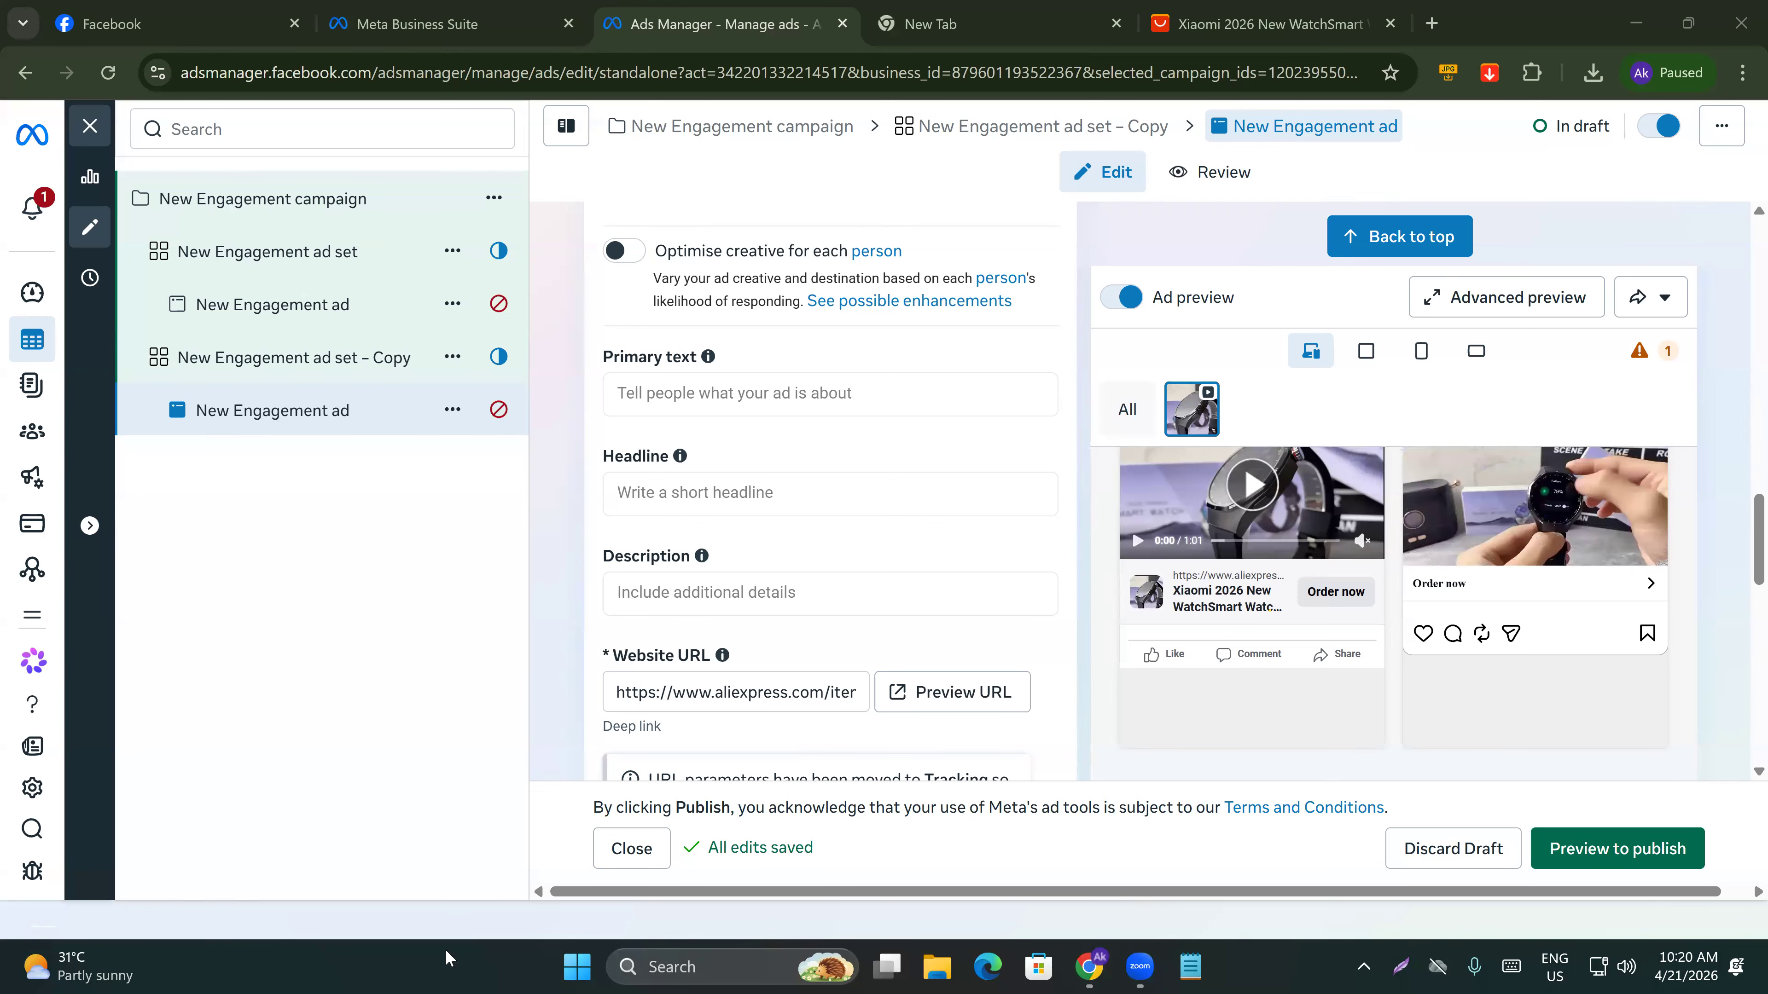
# Close the editor and return to the ads list in Ads Manager.
pyautogui.click(34, 340)
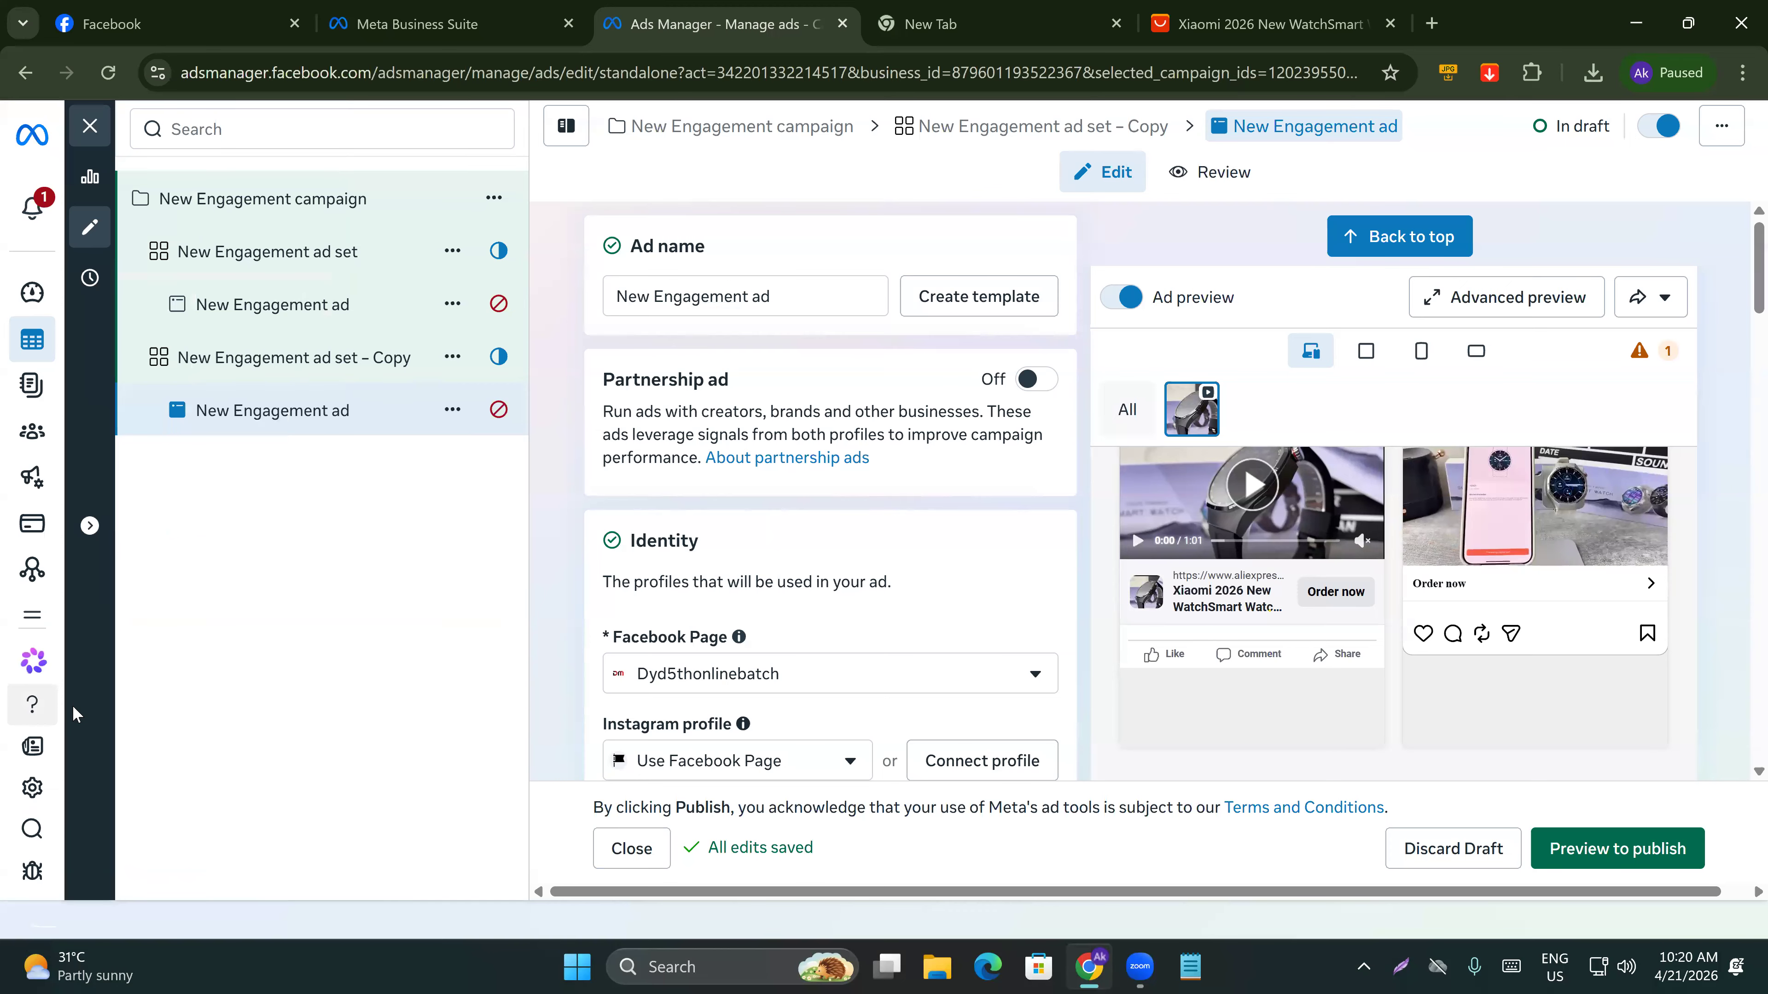
pyautogui.click(87, 127)
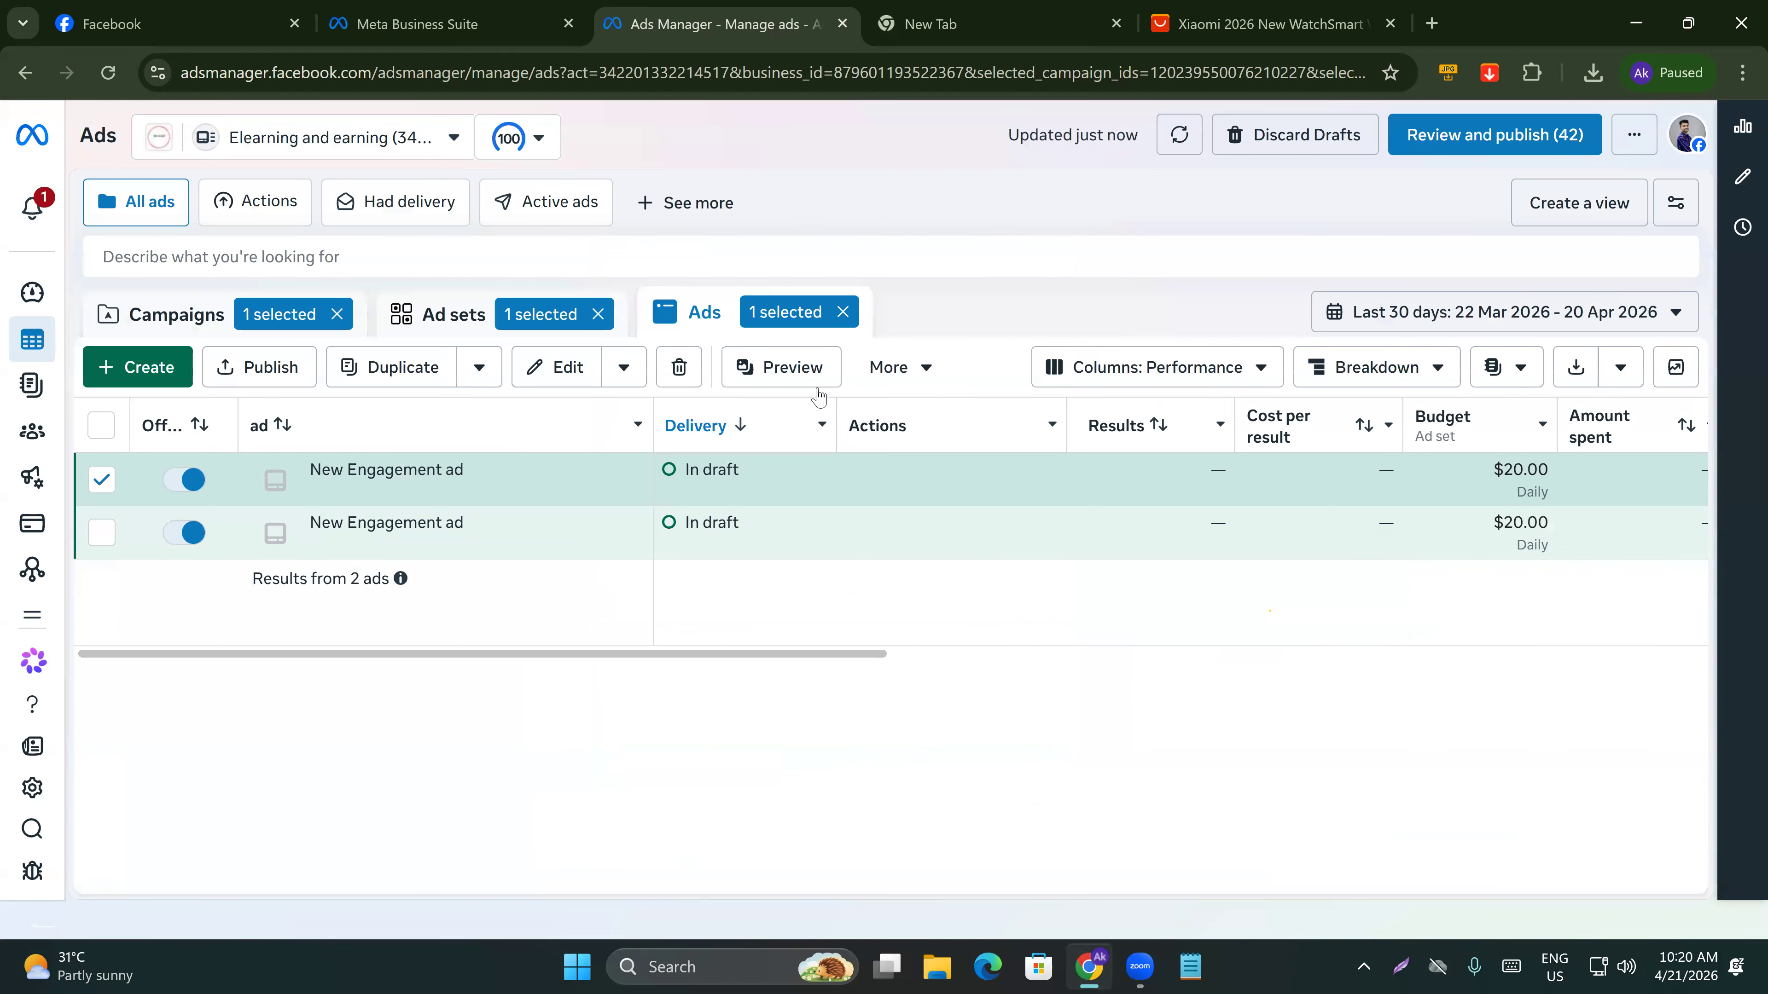
pyautogui.moveTo(673, 658); pyautogui.dragTo(425, 668)
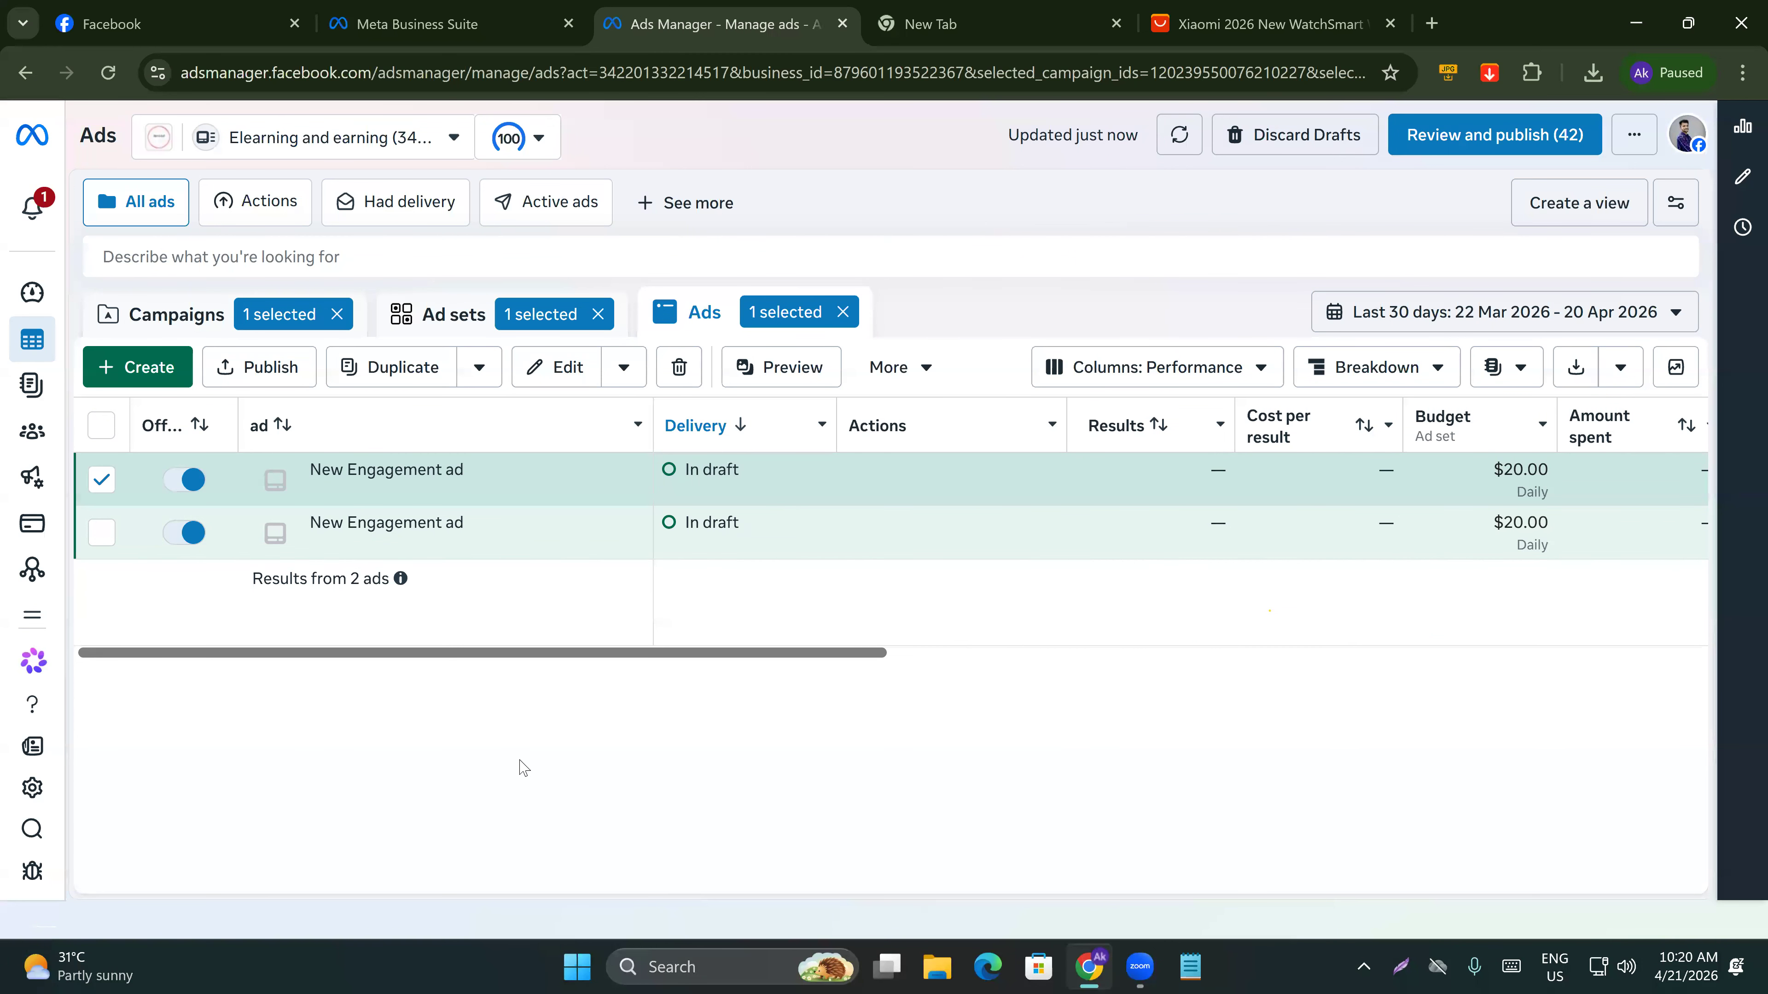
pyautogui.click(104, 485)
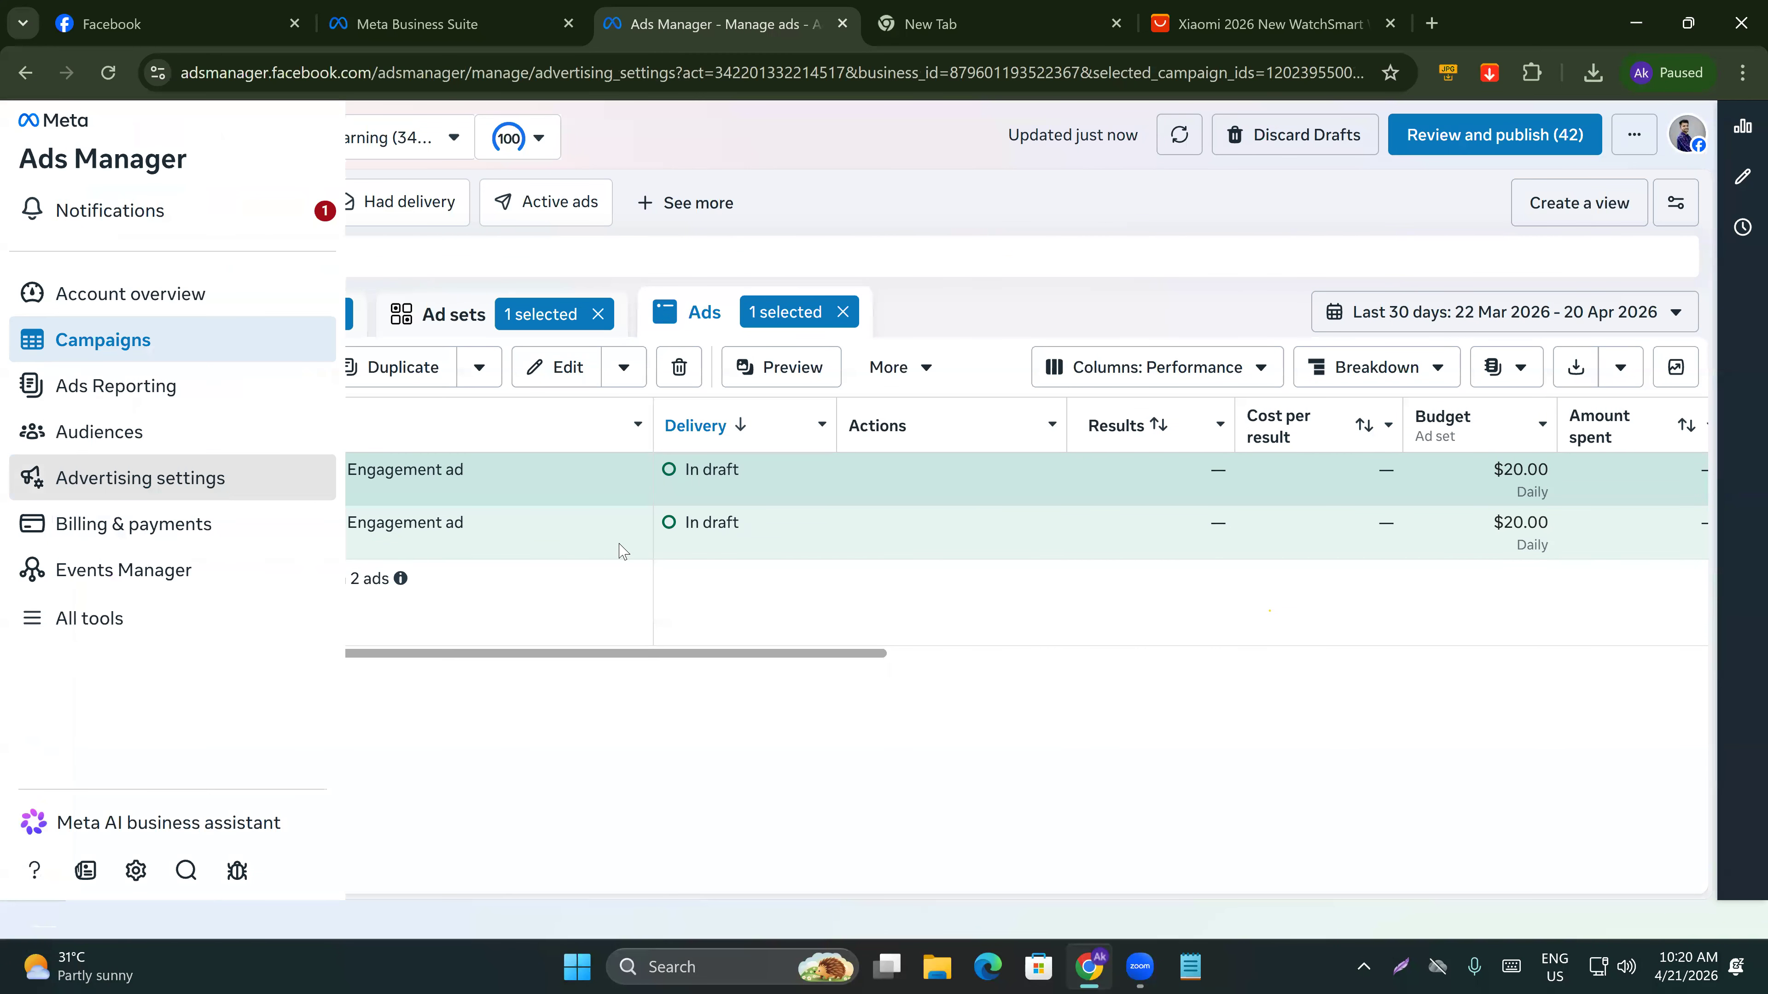
pyautogui.click(25, 72)
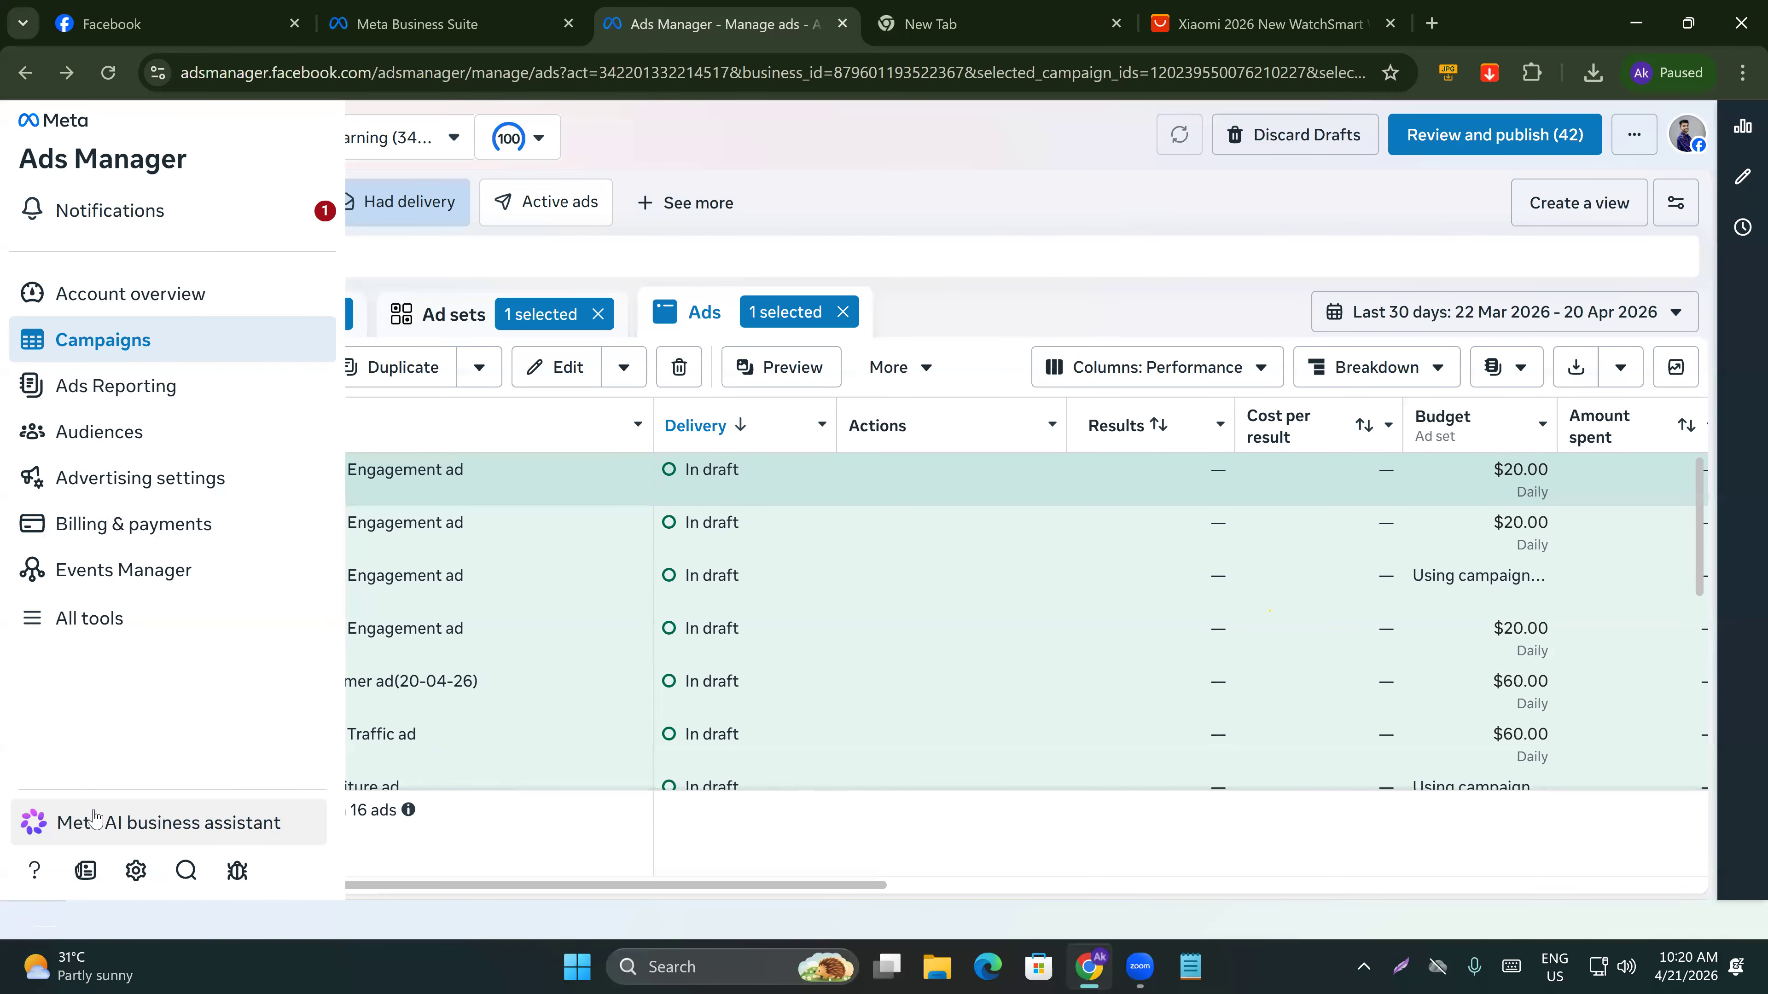
# Open the business portfolio settings and go to the Datasets and pixels page.
pyautogui.click(132, 872)
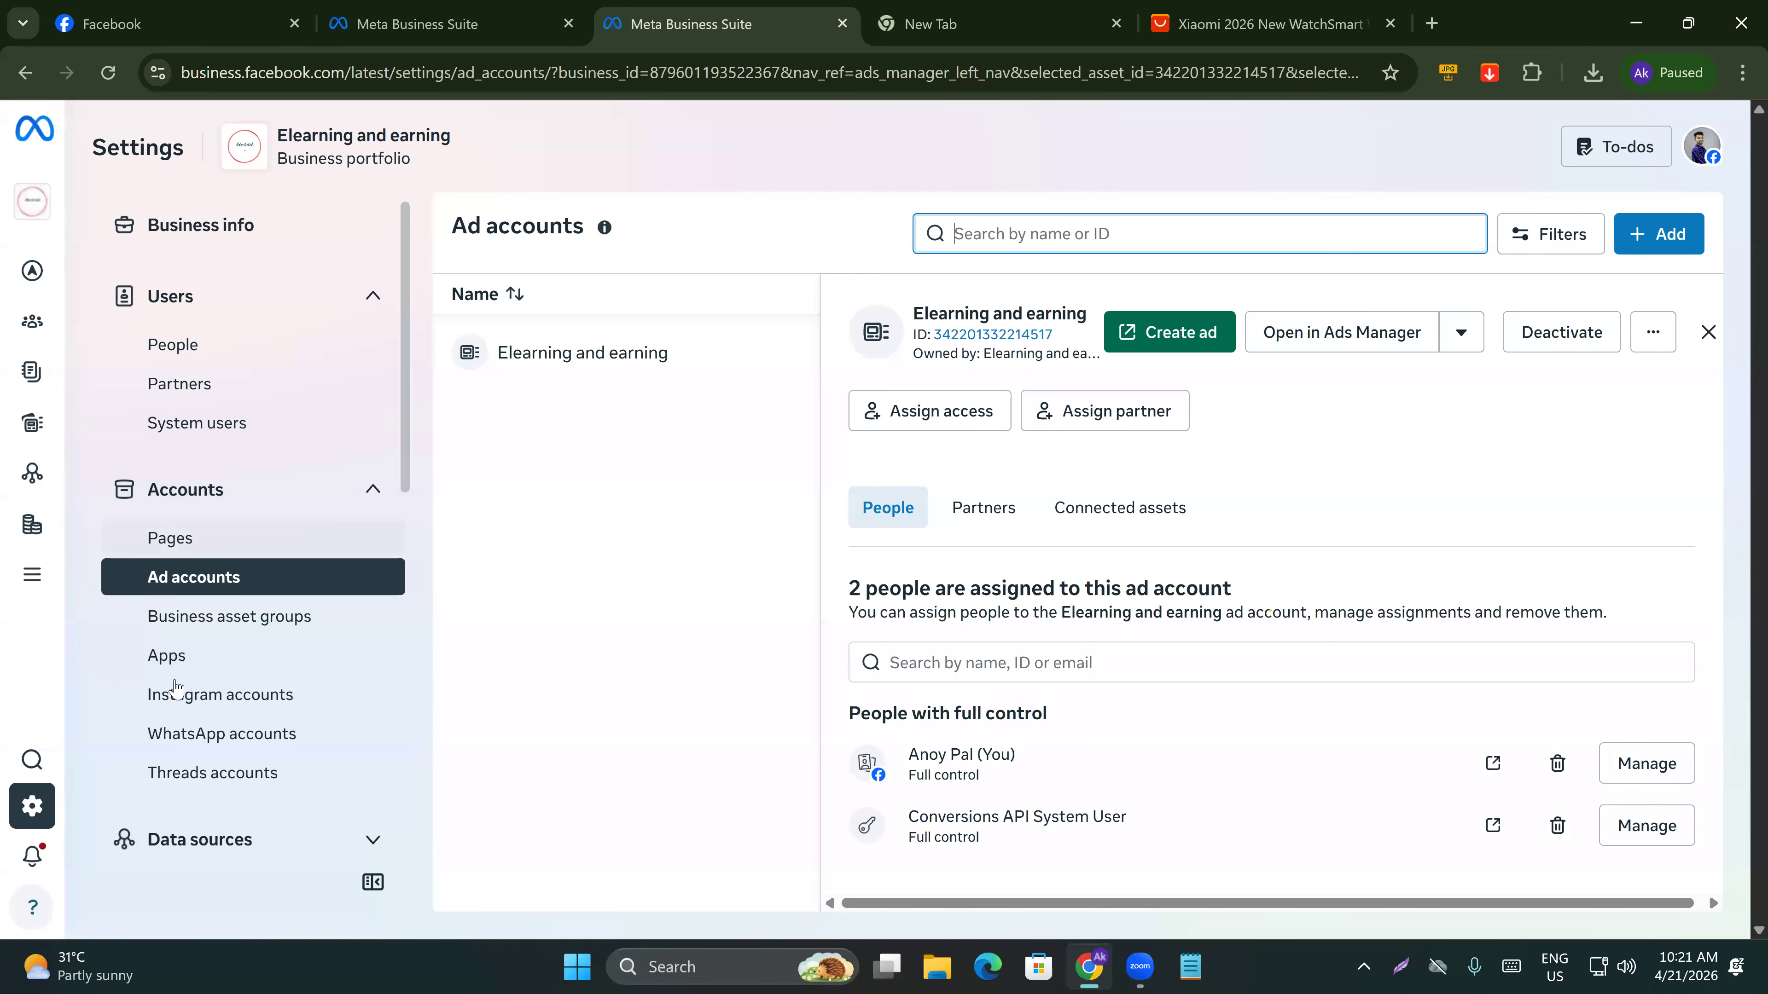
pyautogui.click(189, 839)
pyautogui.scroll(-5, 277, 696)
pyautogui.click(197, 581)
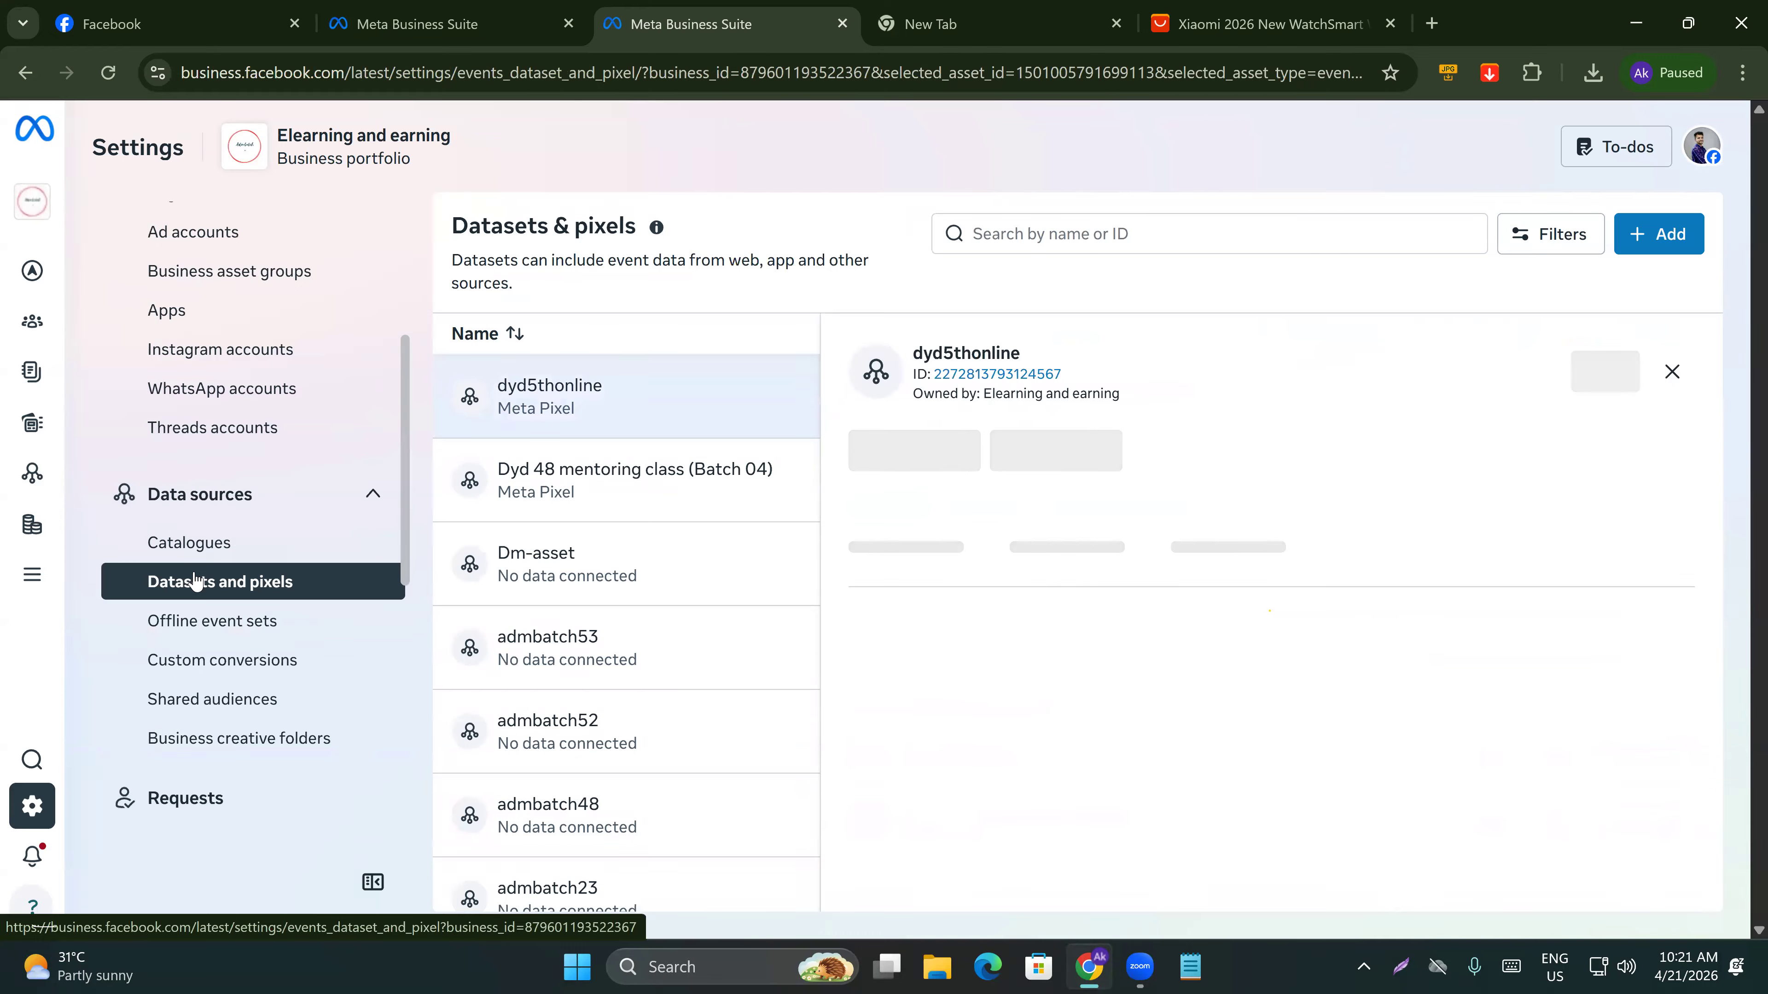
# Examine the dyd5thonline dataset's status and people assignments.
pyautogui.doubleClick(933, 351)
pyautogui.click(1157, 357)
pyautogui.moveTo(860, 449); pyautogui.dragTo(1139, 449)
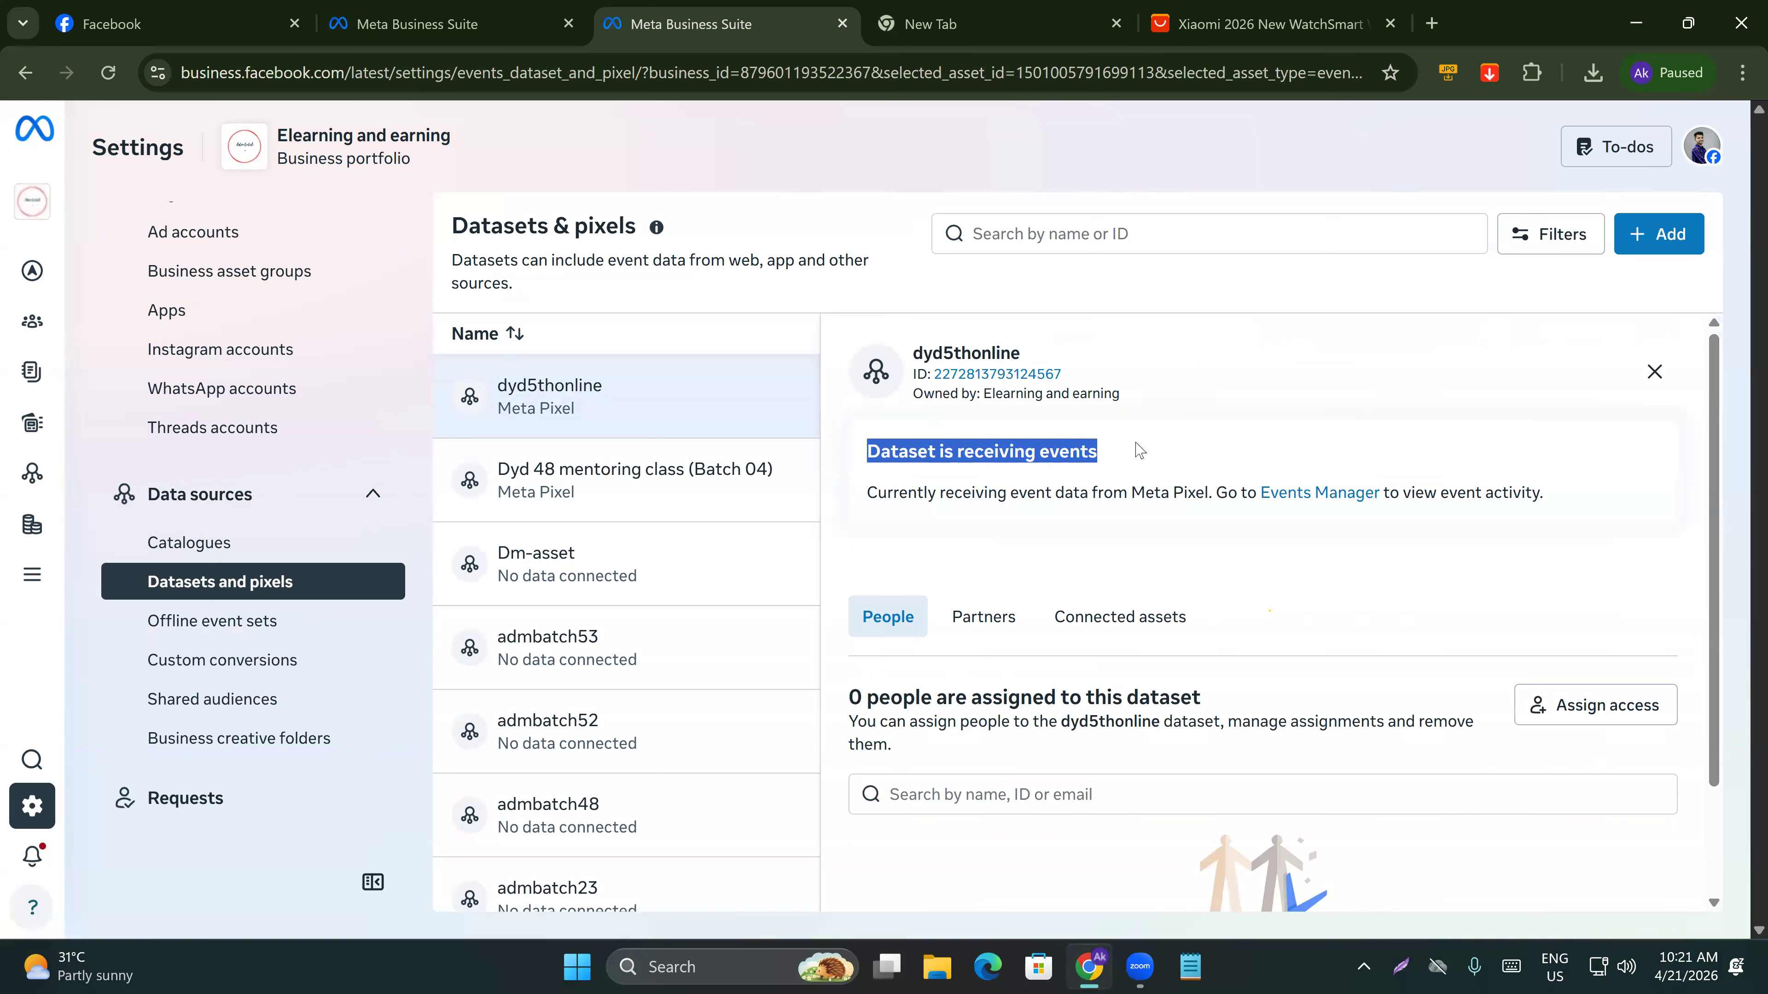
pyautogui.click(1278, 373)
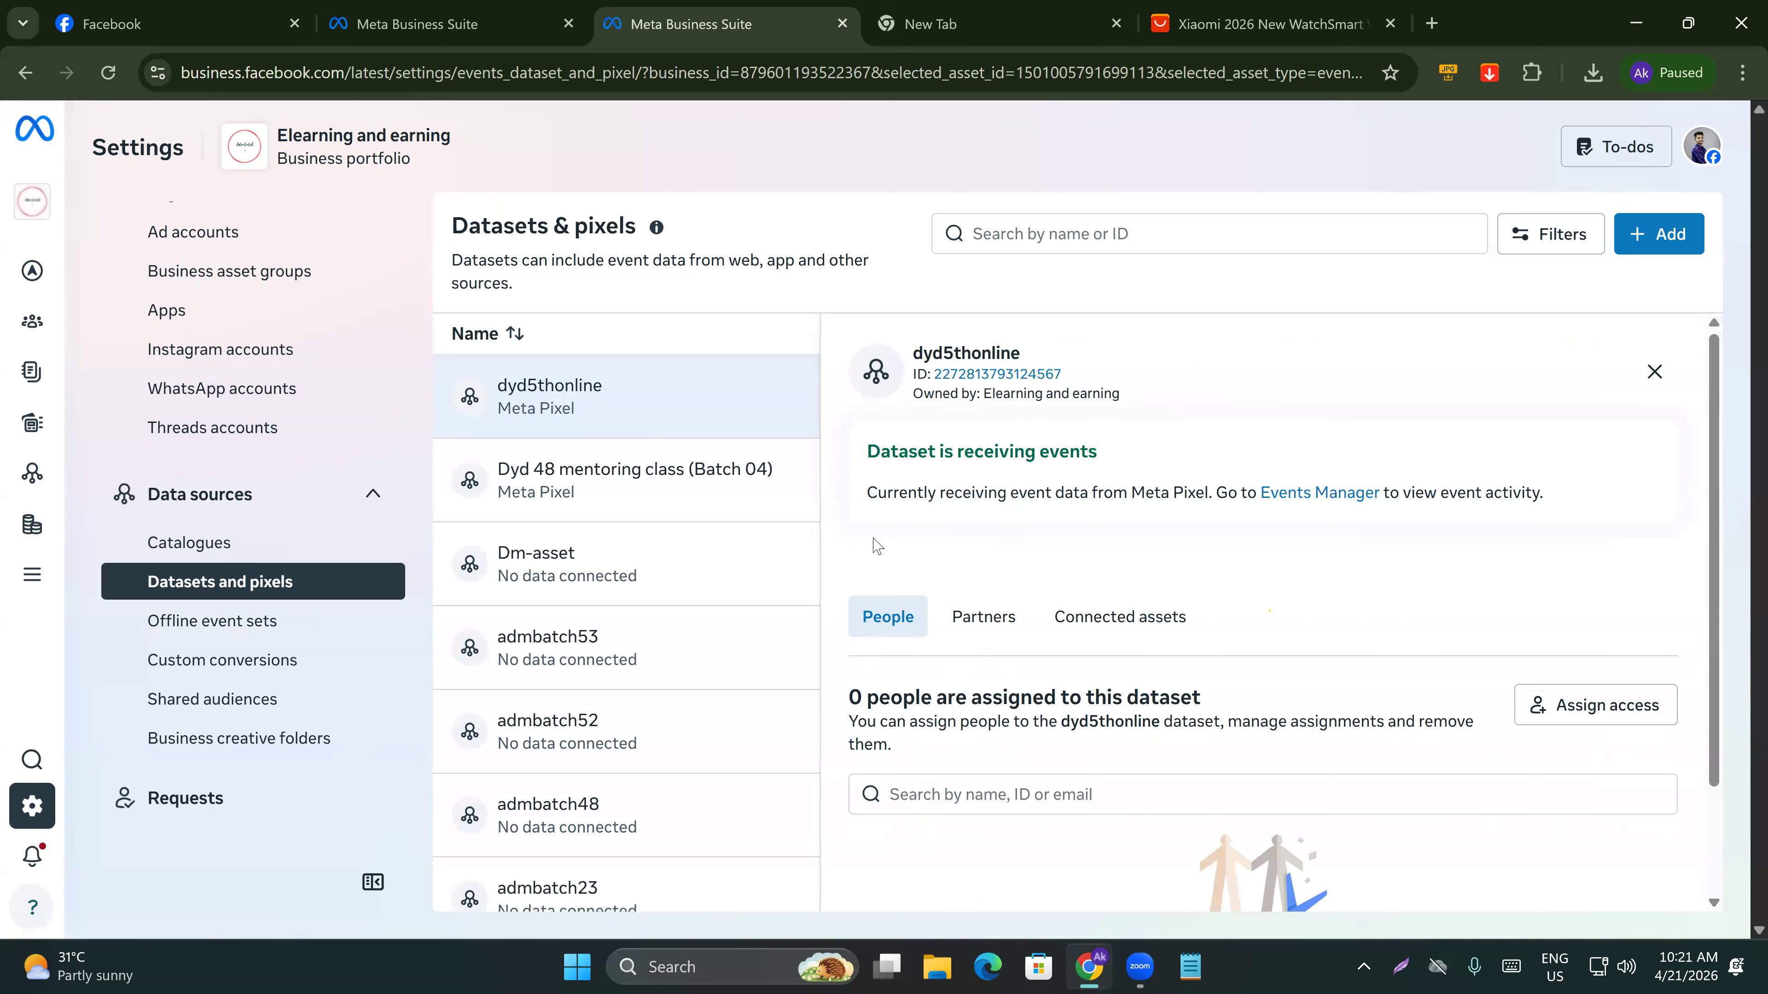
pyautogui.scroll(-2, 1162, 703)
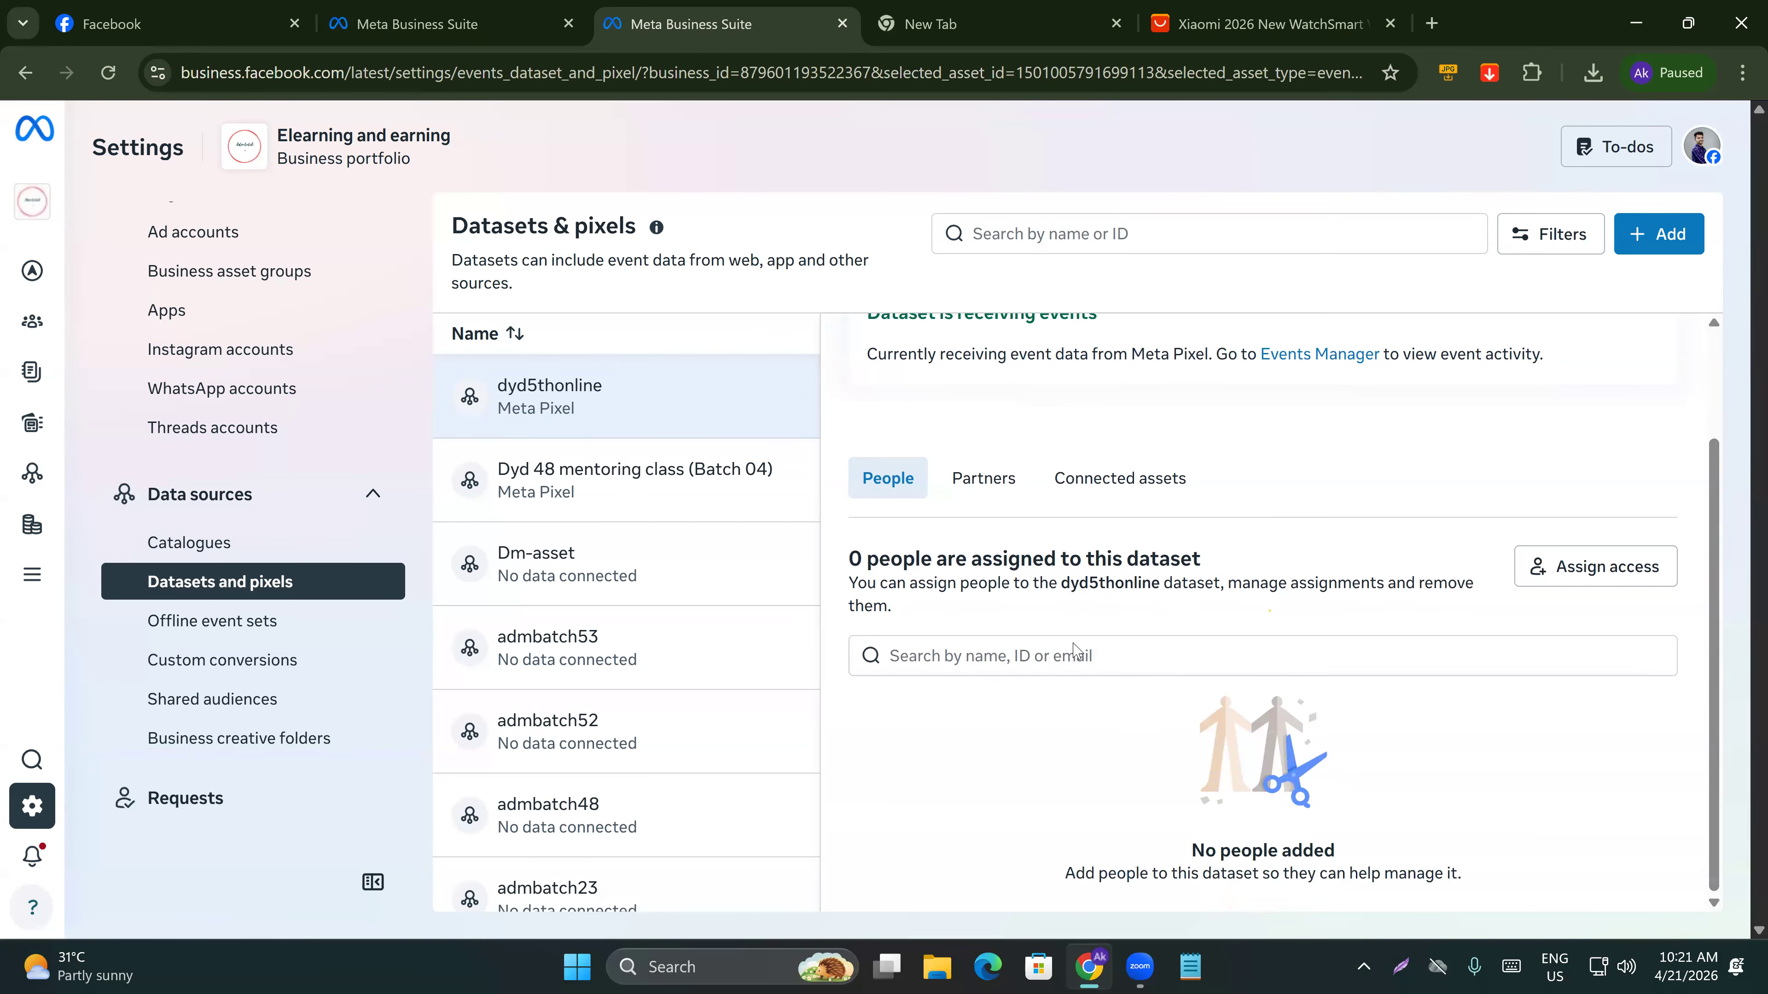
pyautogui.scroll(2, 1072, 650)
pyautogui.scroll(-2, 1255, 702)
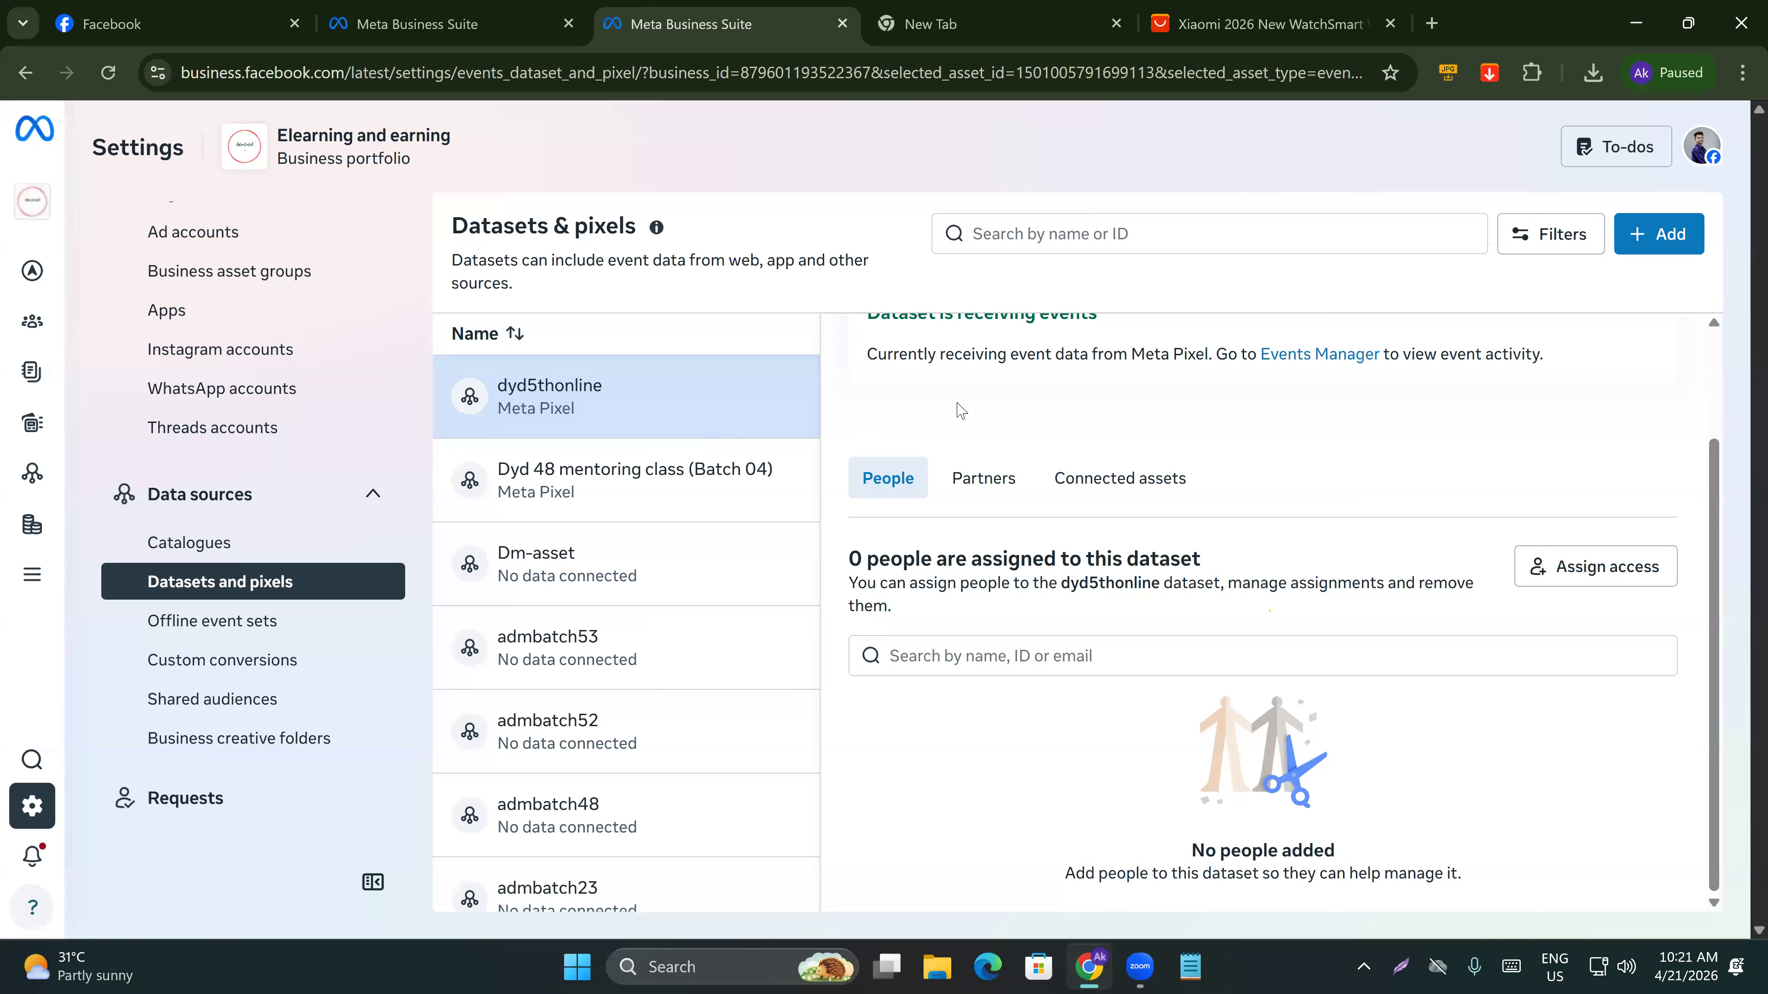
pyautogui.scroll(2, 1065, 571)
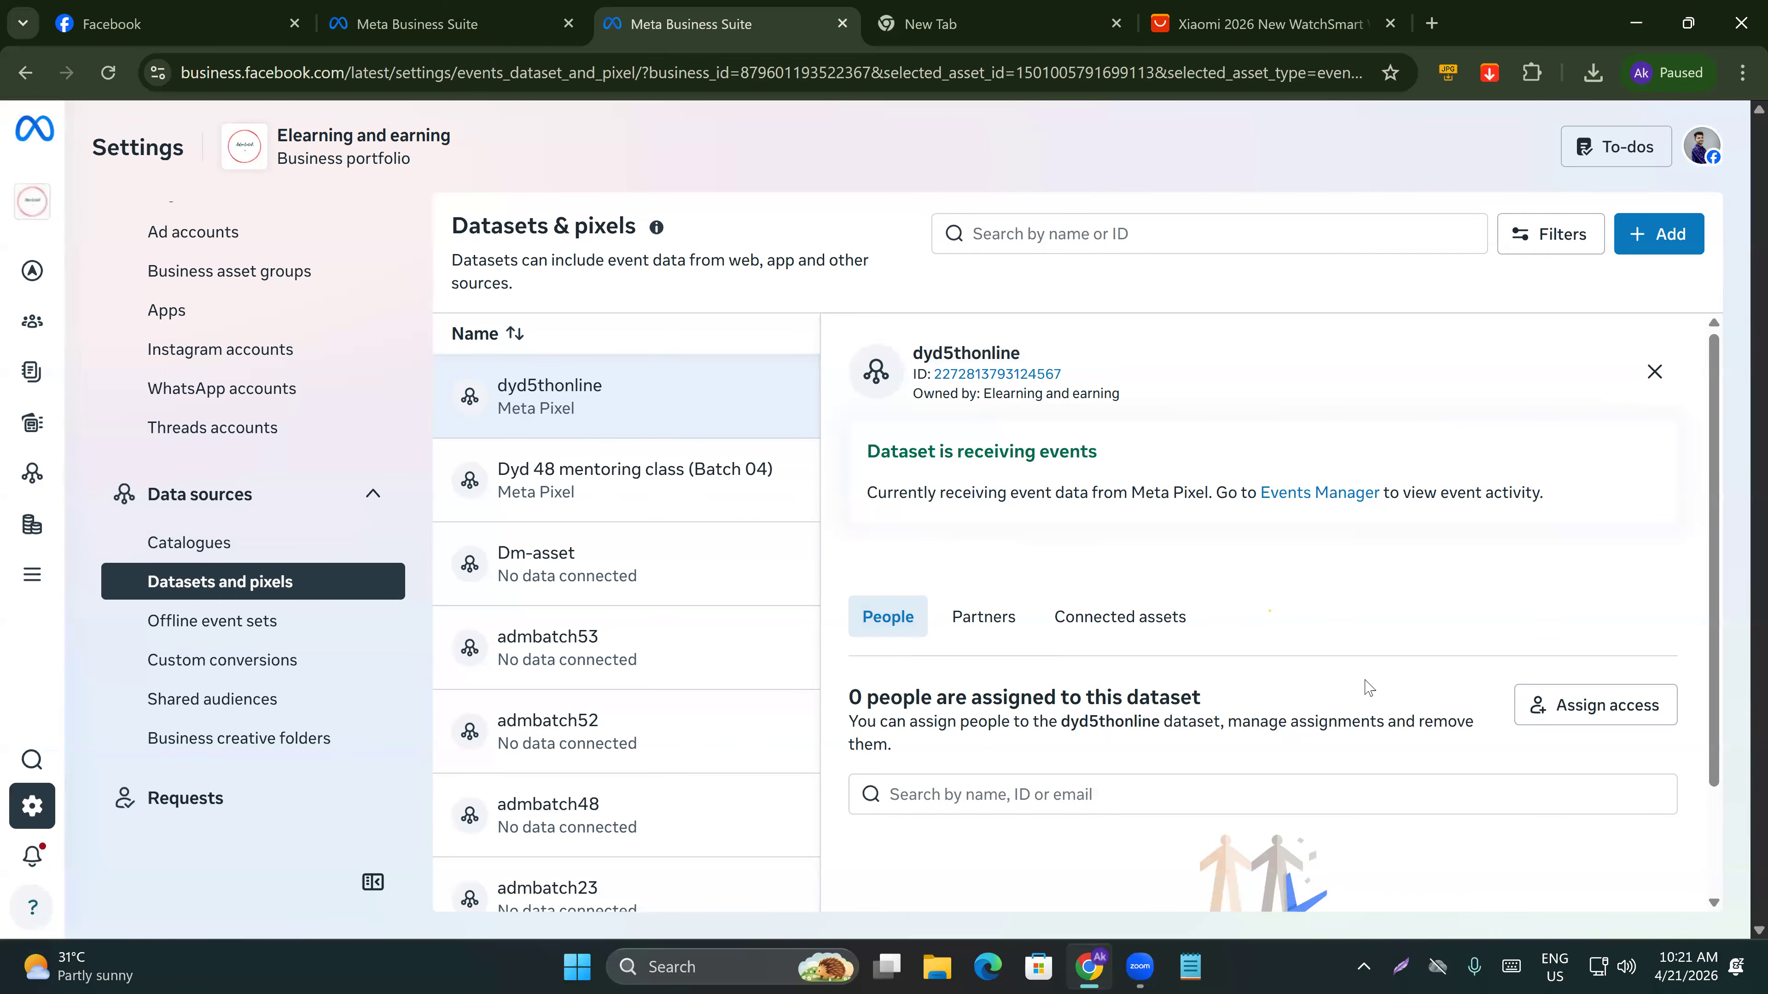
# Assign both available people full control of the dyd5thonline dataset.
pyautogui.click(1593, 706)
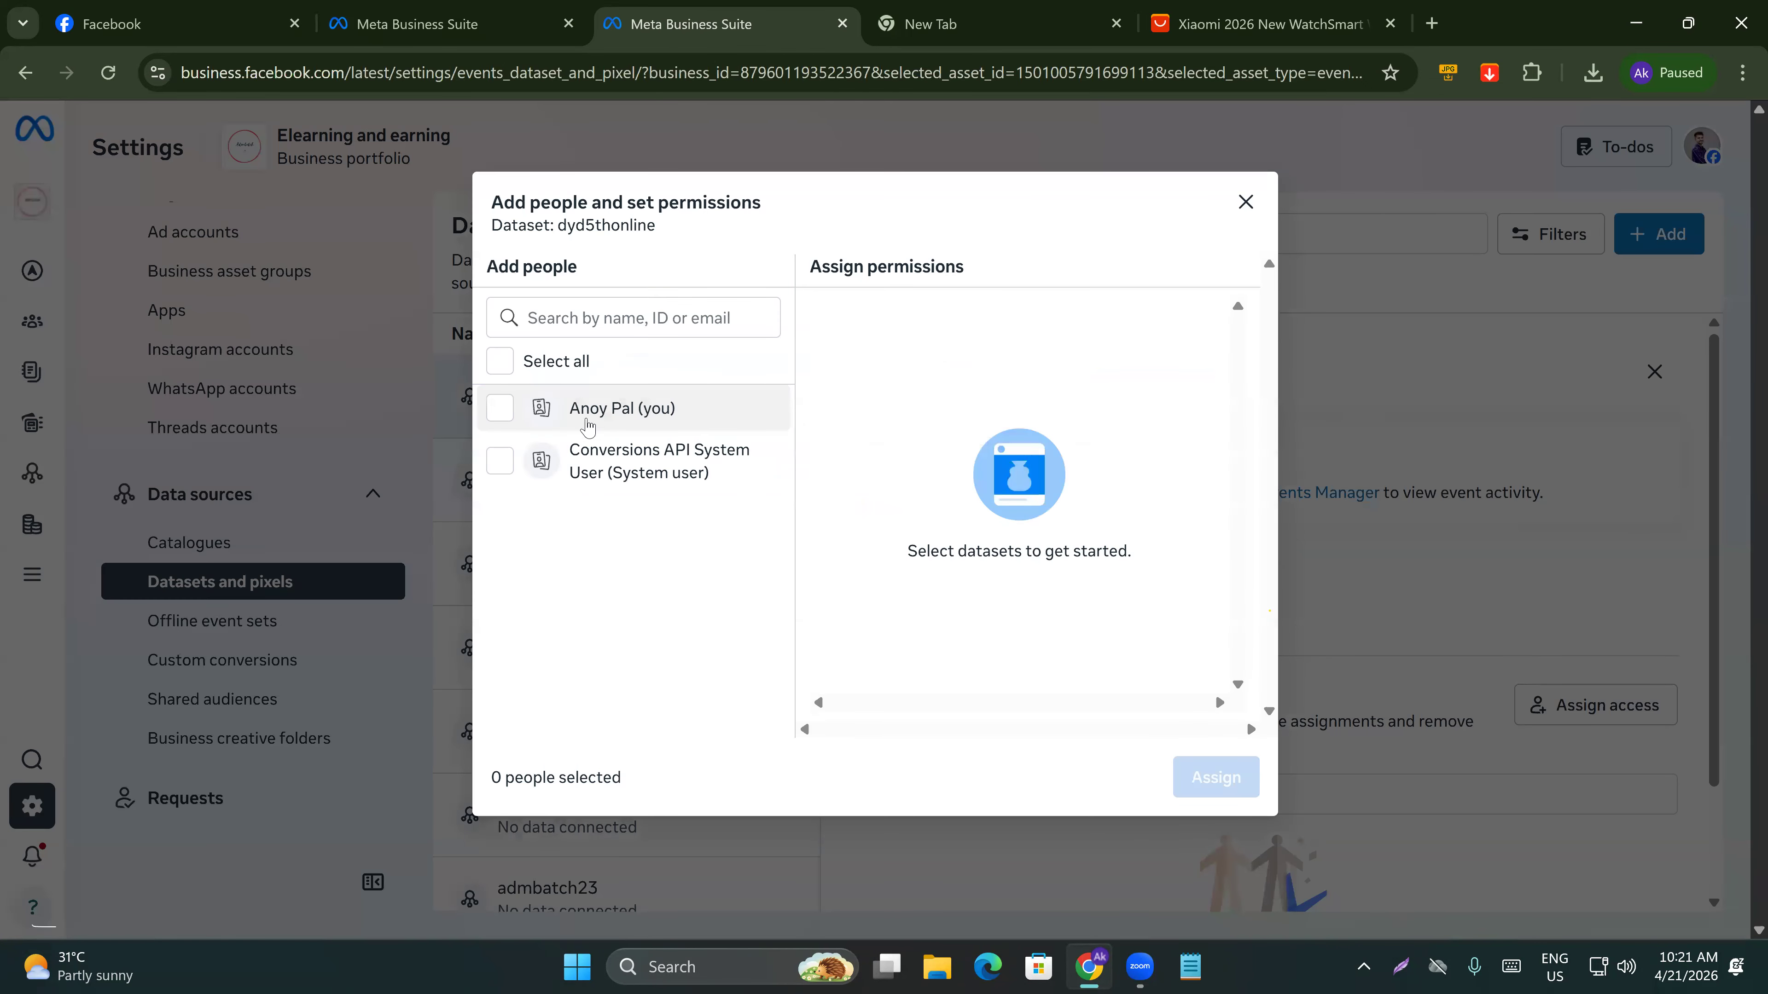
pyautogui.click(560, 407)
pyautogui.click(661, 476)
pyautogui.click(828, 498)
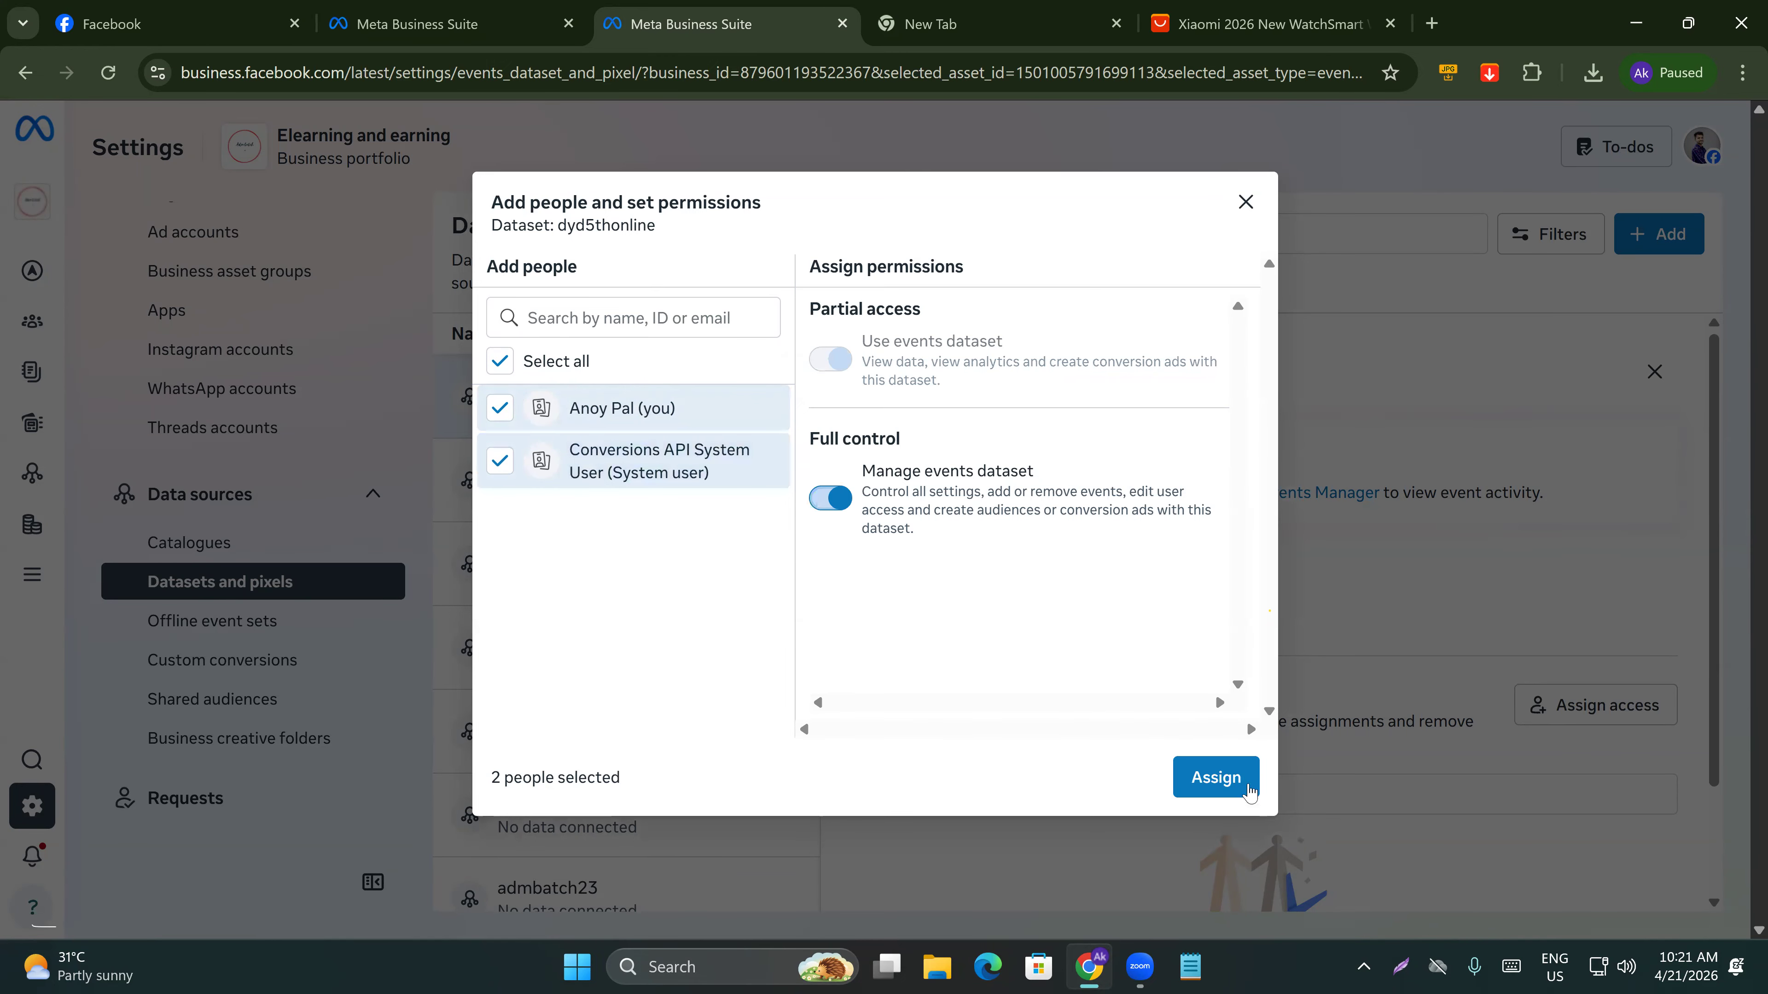
pyautogui.click(1245, 780)
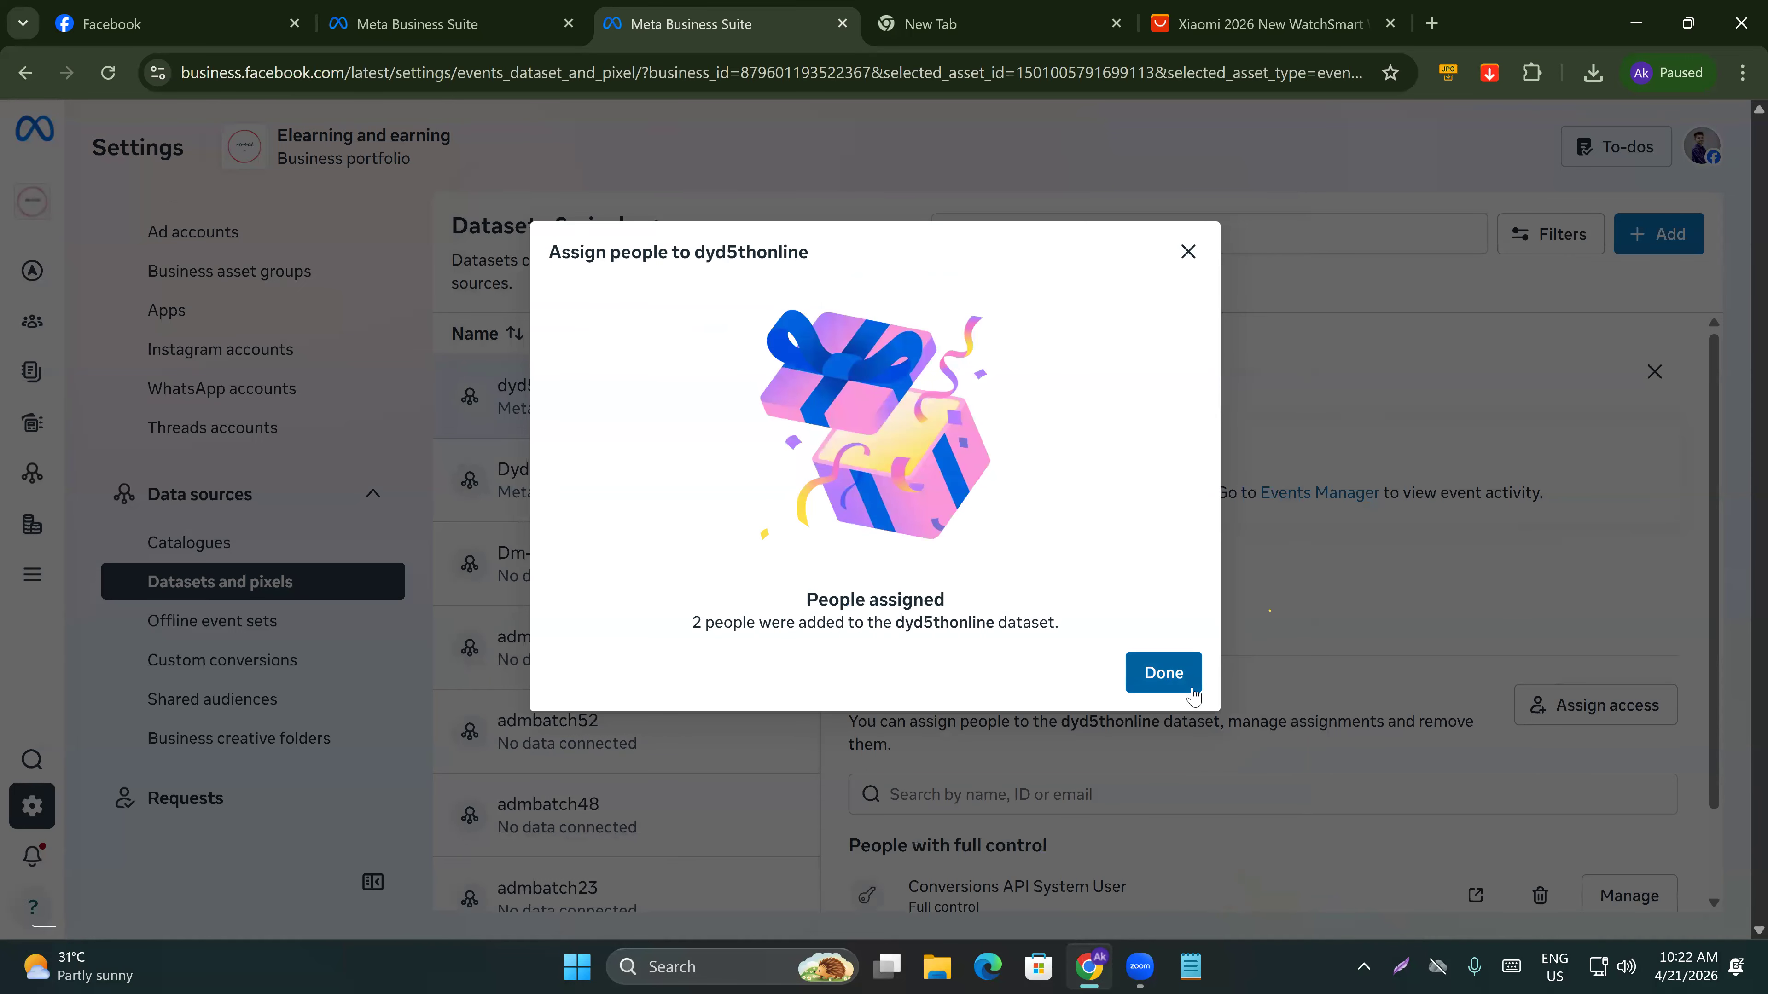
pyautogui.click(1185, 686)
# Open the dyd5thonline dataset in Events Manager and review its overview and events.
pyautogui.scroll(-3, 1259, 731)
pyautogui.scroll(1, 1161, 679)
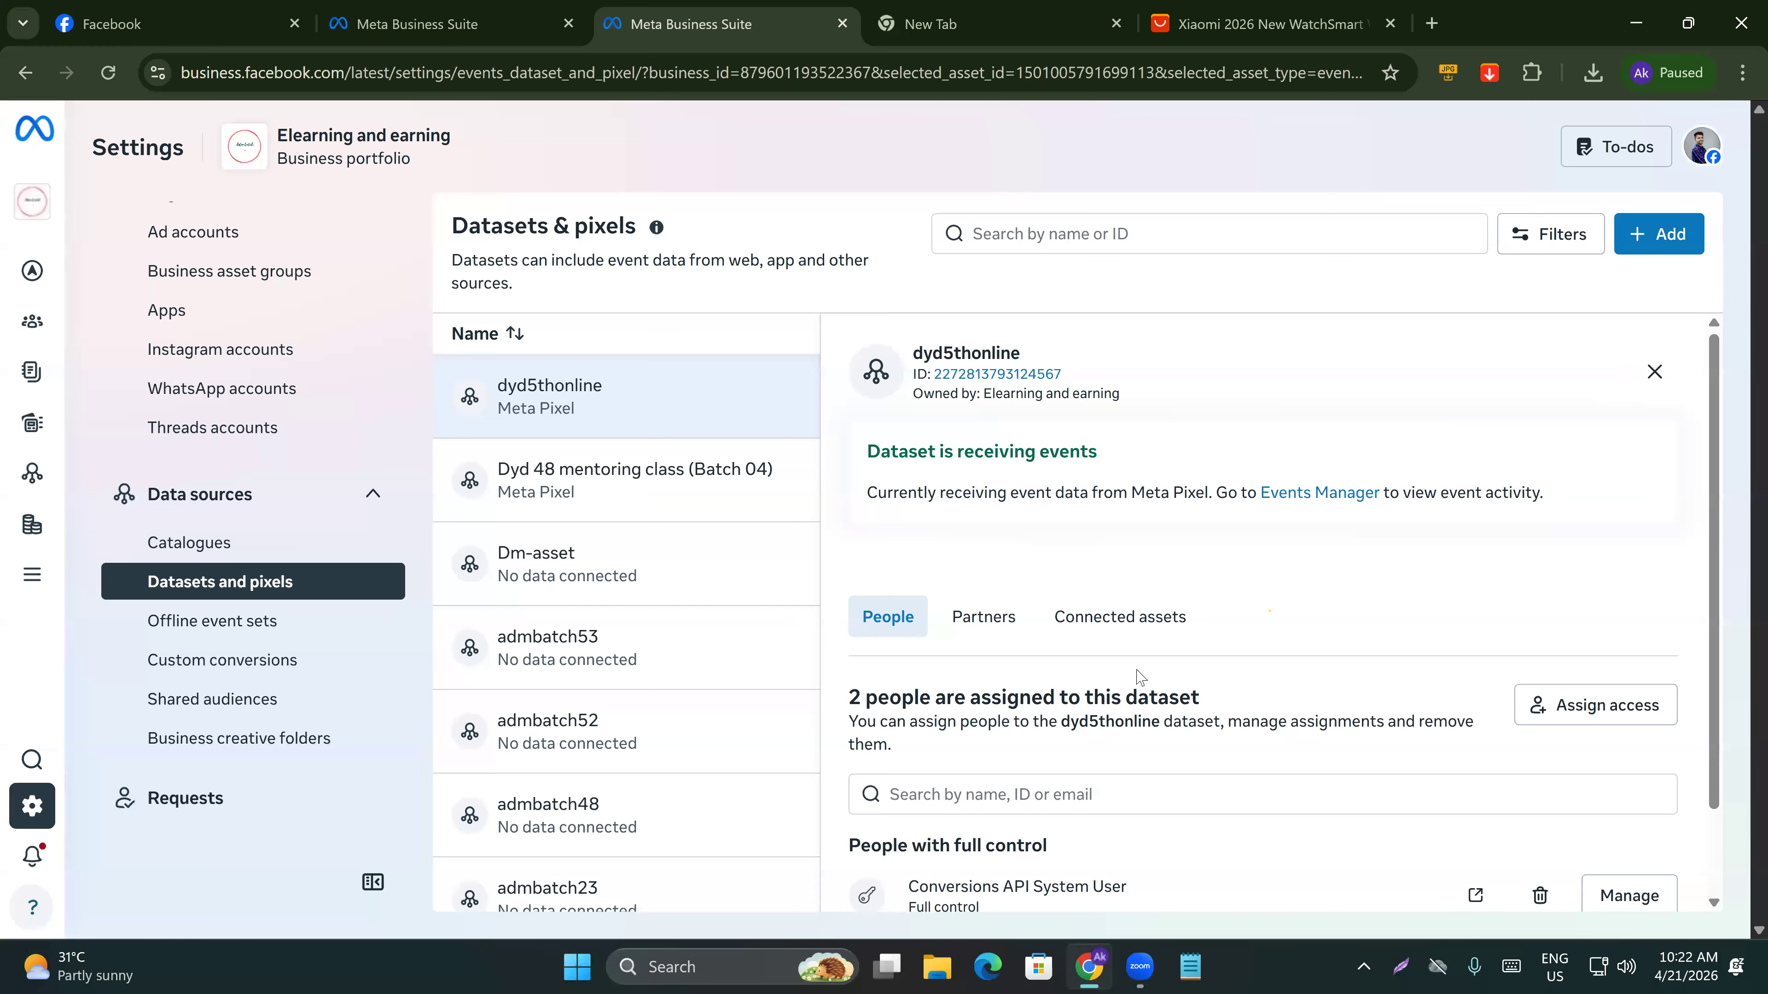
pyautogui.click(1328, 493)
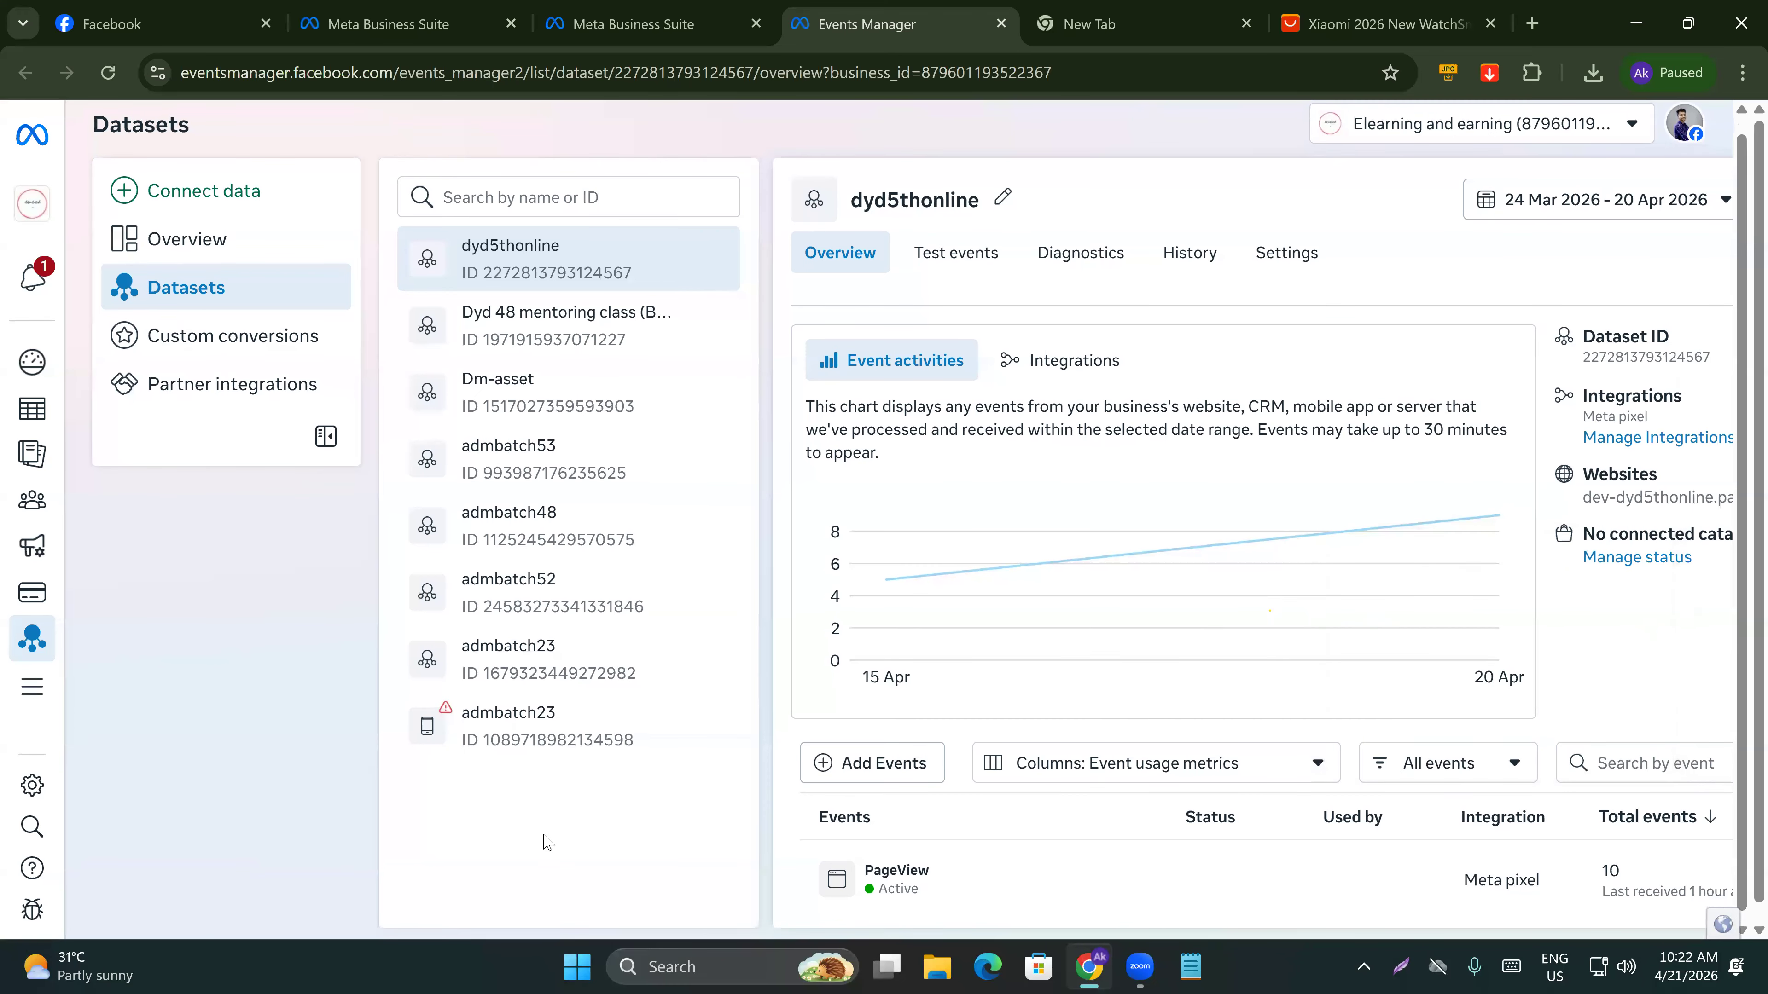
pyautogui.scroll(-1, 1656, 864)
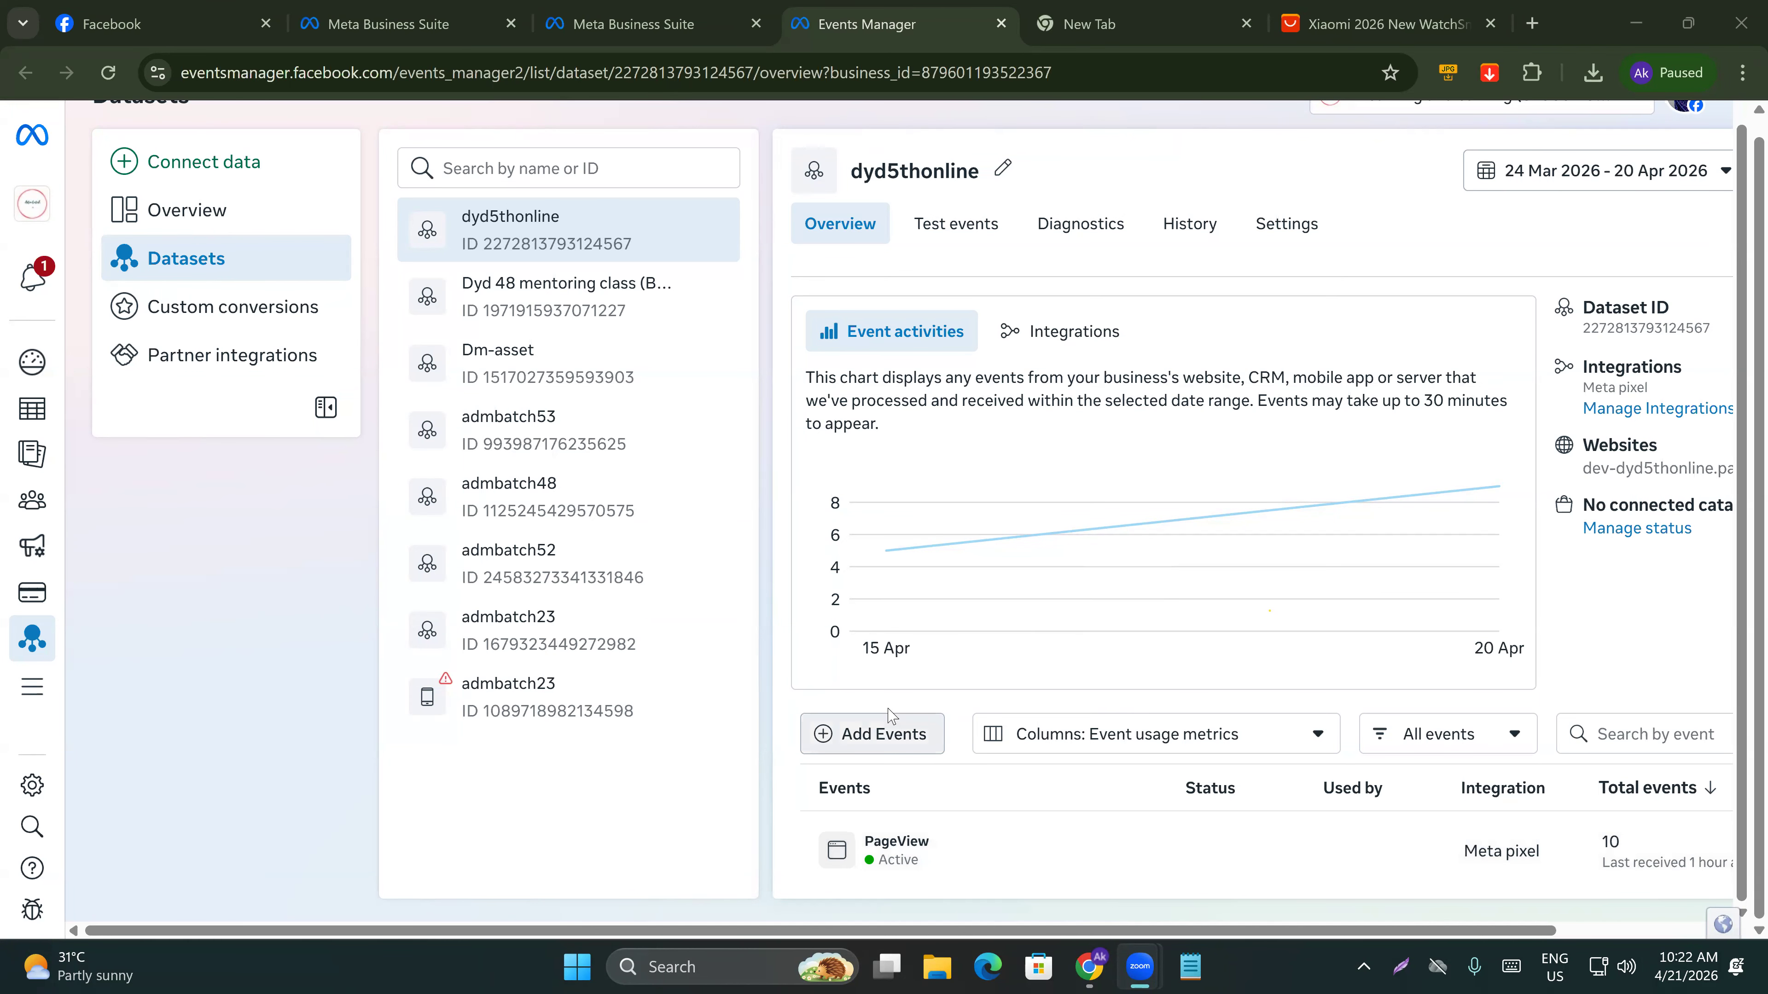
pyautogui.moveTo(891, 715); pyautogui.dragTo(341, 811)
pyautogui.click(362, 794)
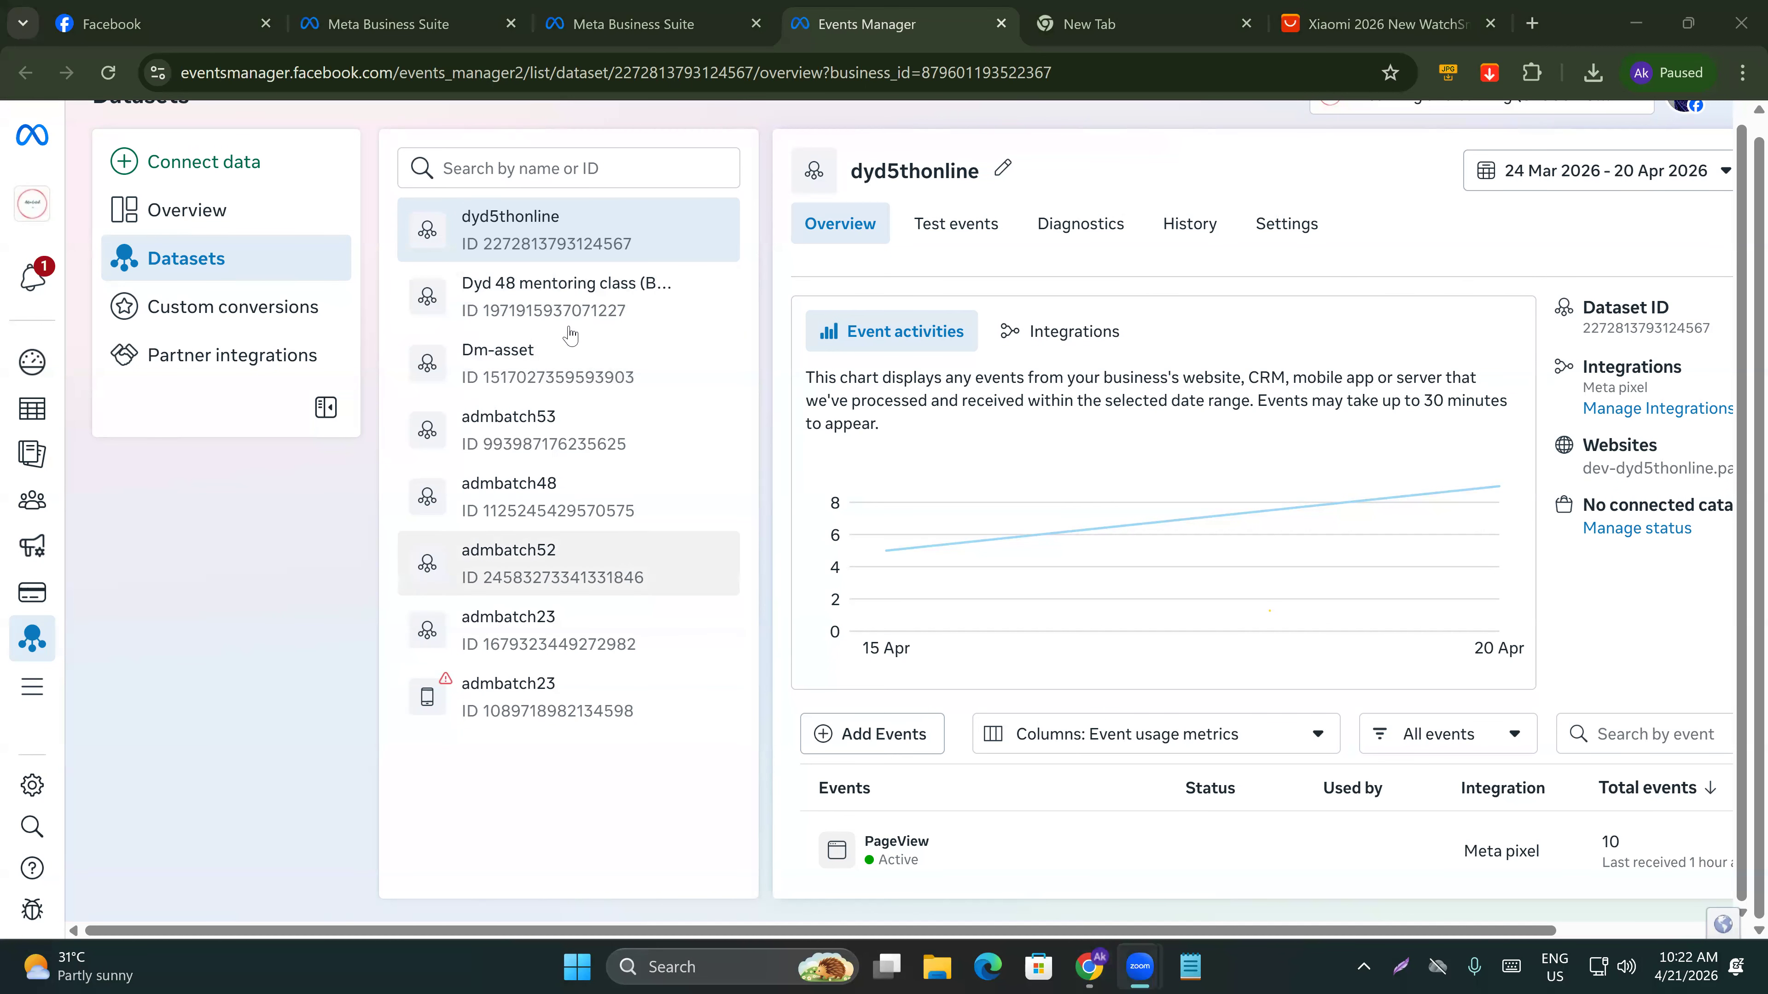
pyautogui.moveTo(1051, 525)
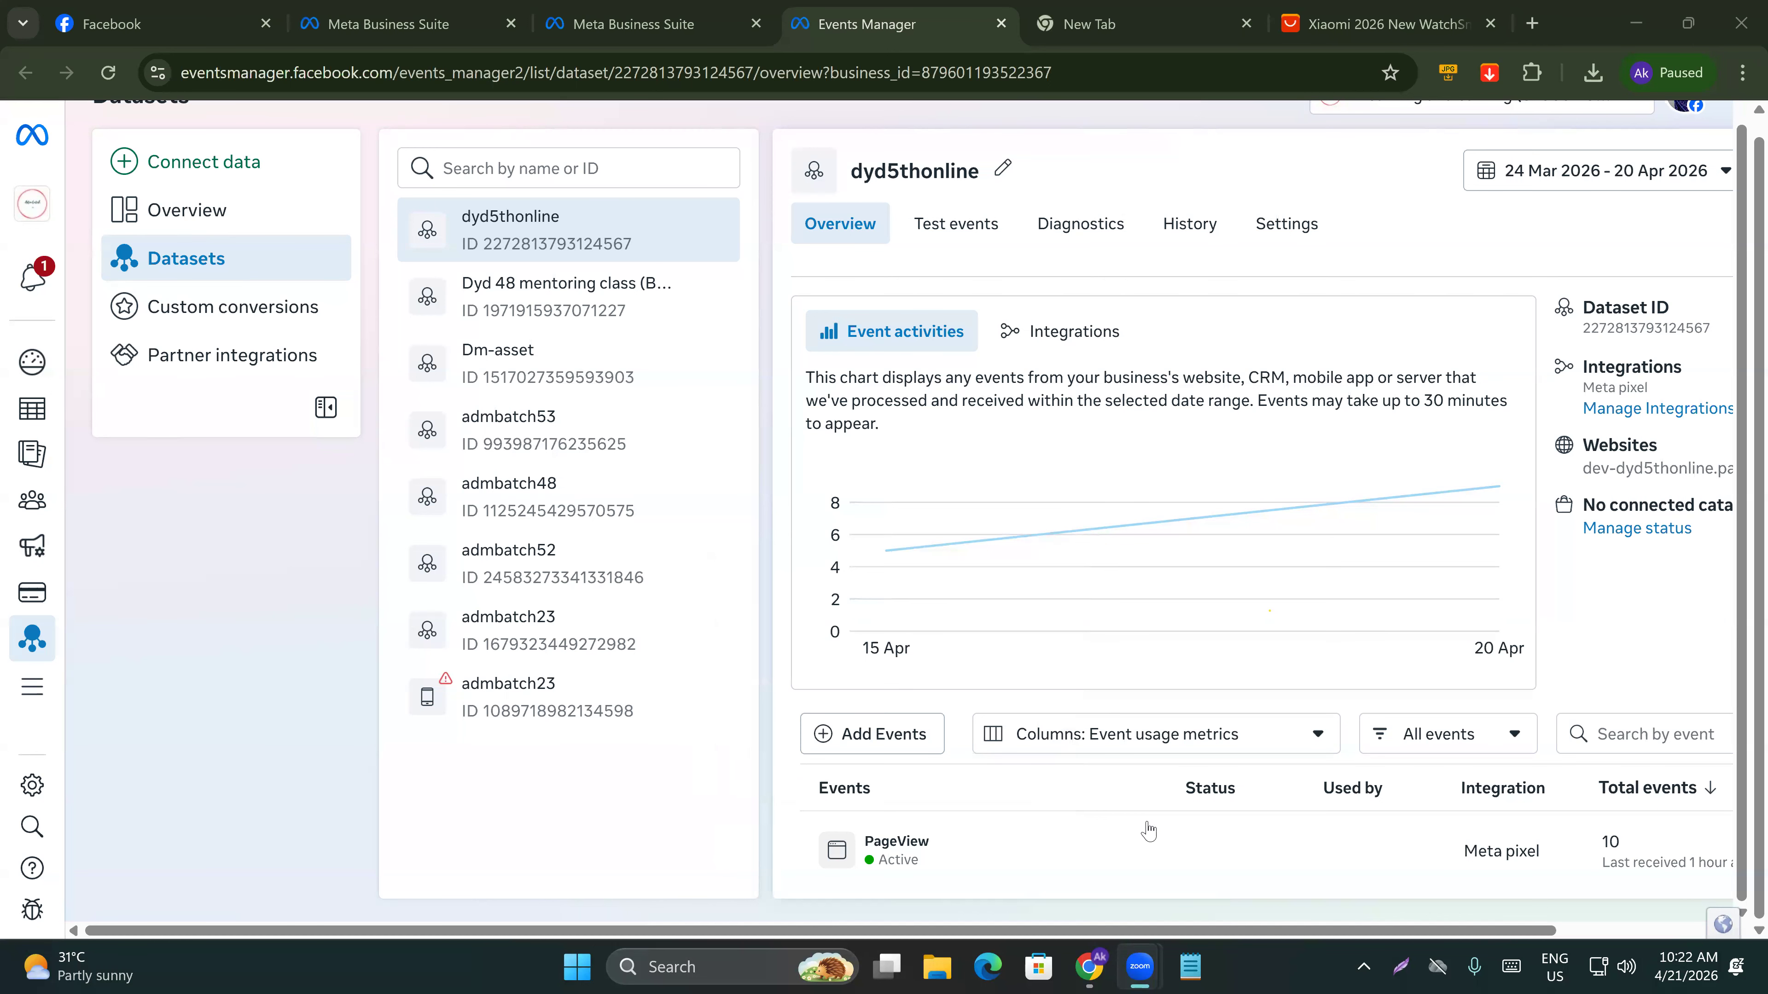
pyautogui.moveTo(1209, 638)
pyautogui.scroll(1, 1225, 515)
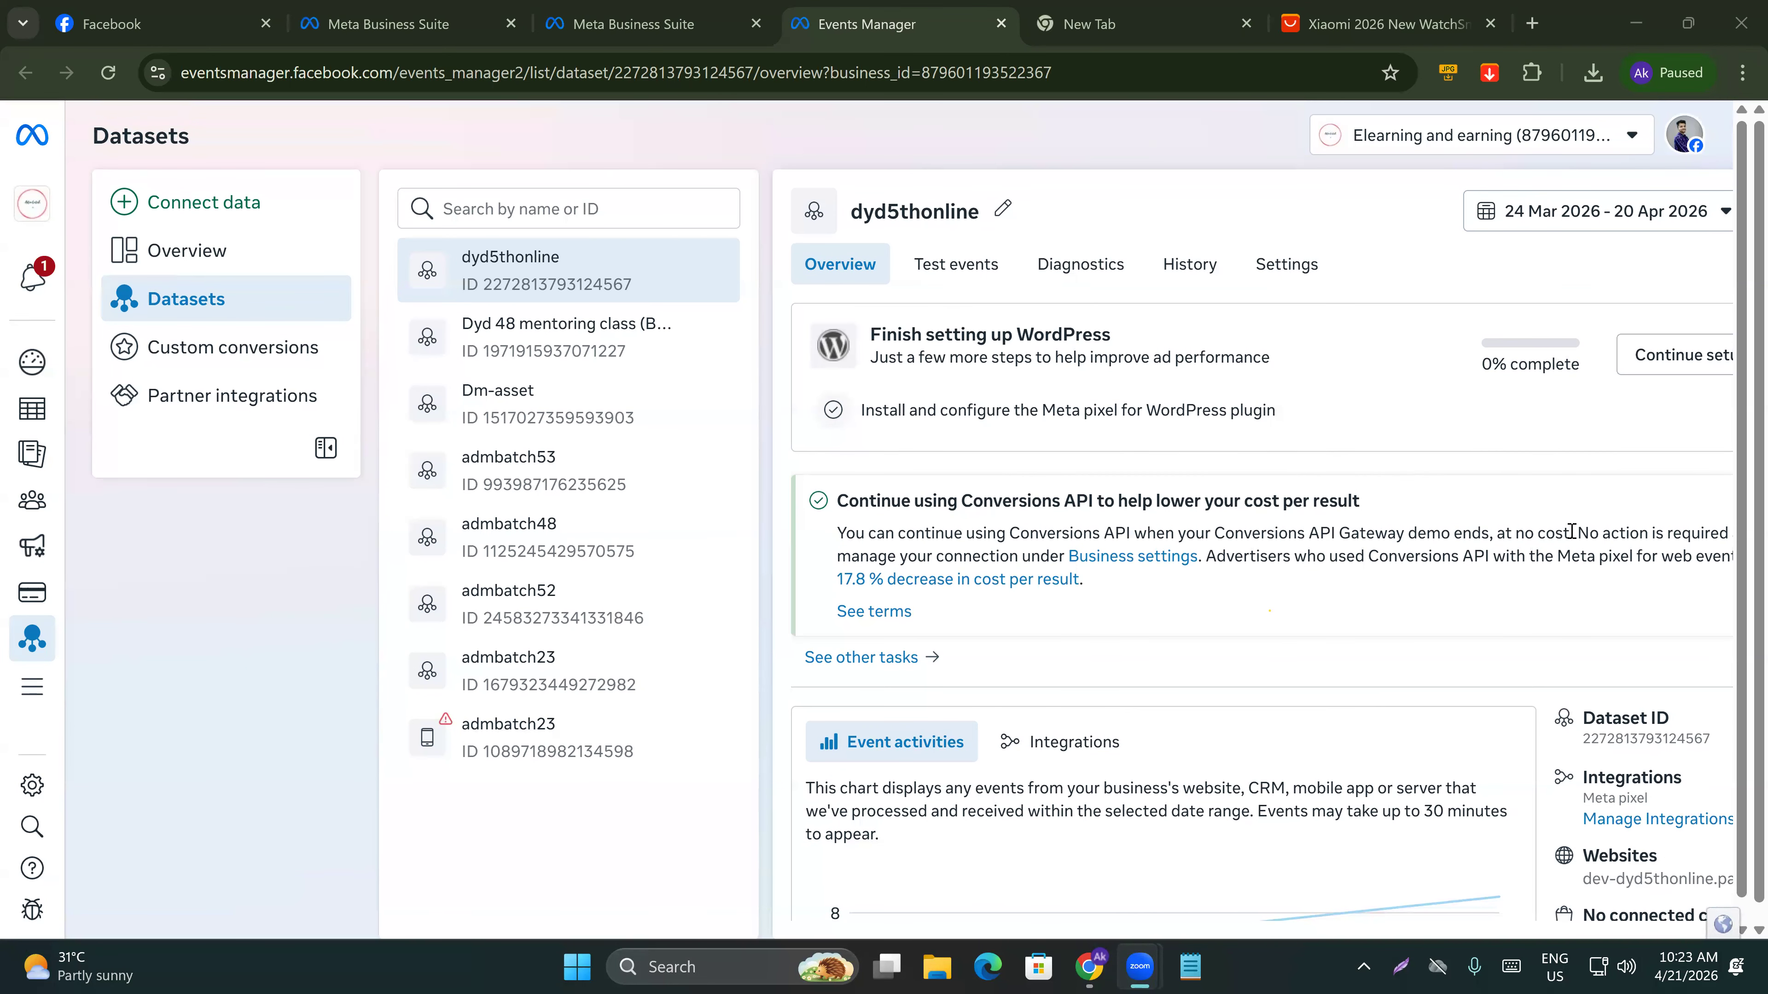
# Start a website lookalike audience from the dataset and choose the Elearning and earning ad account.
pyautogui.hotkey('ctrl', '-')
pyautogui.click(1658, 200)
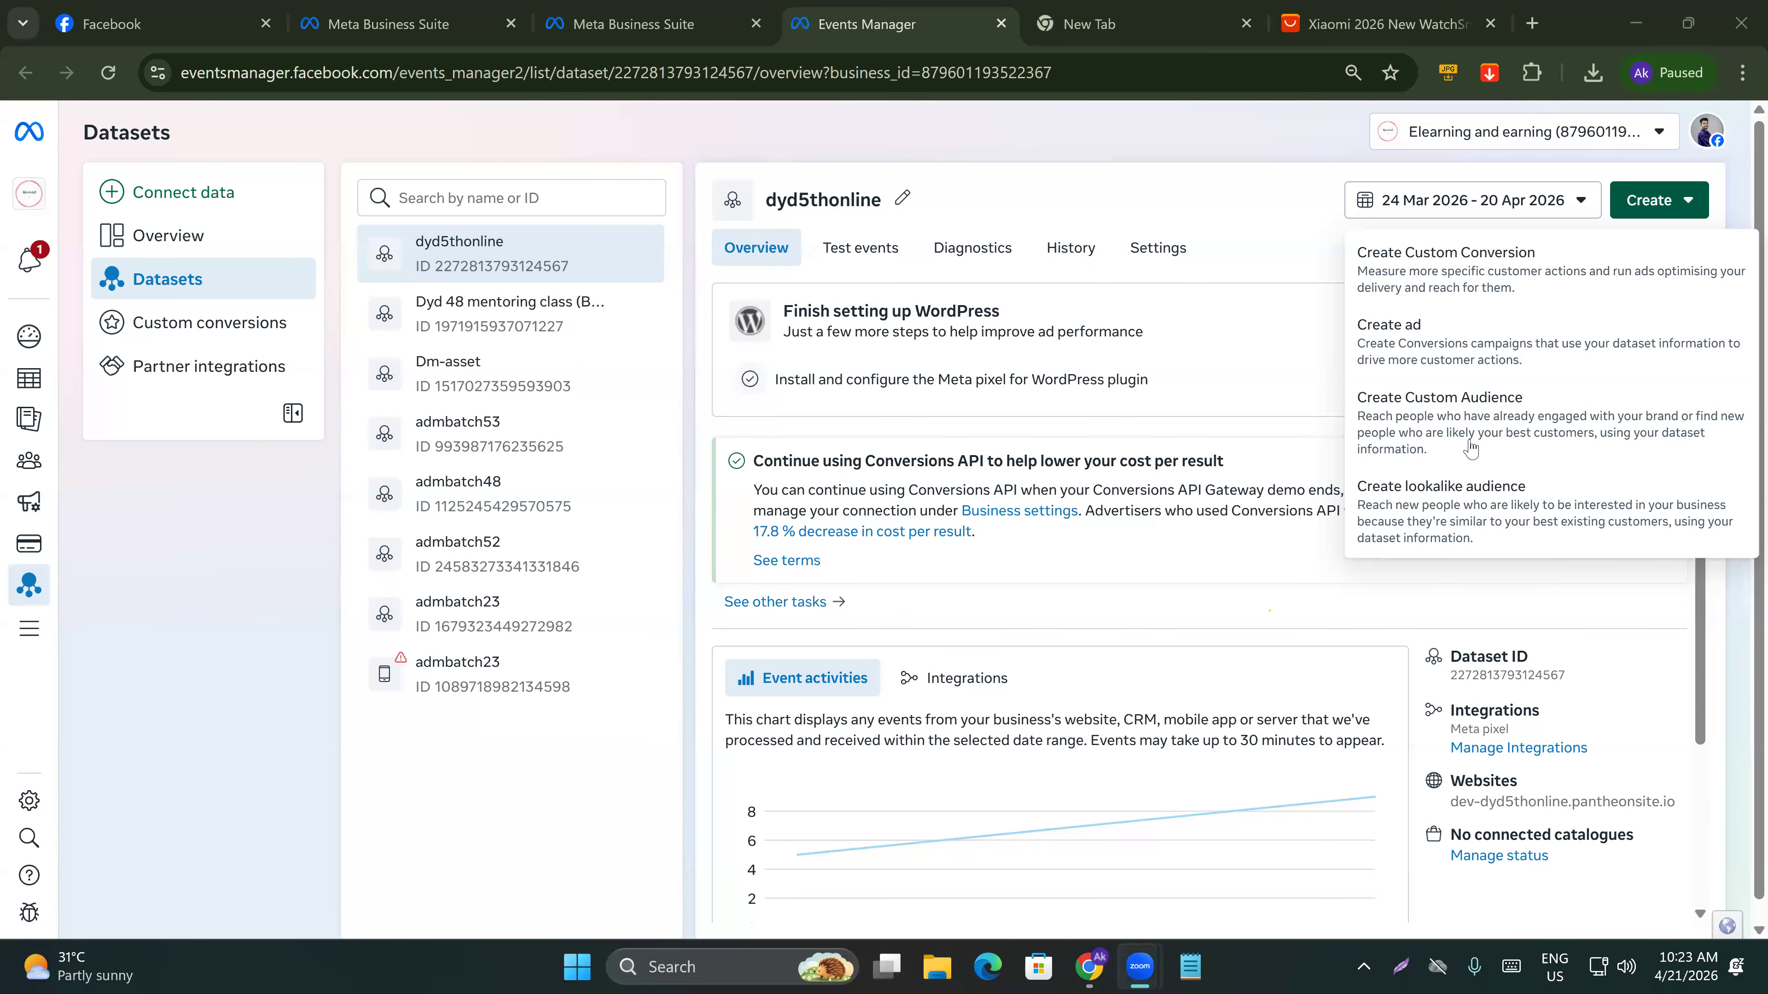
pyautogui.click(1431, 512)
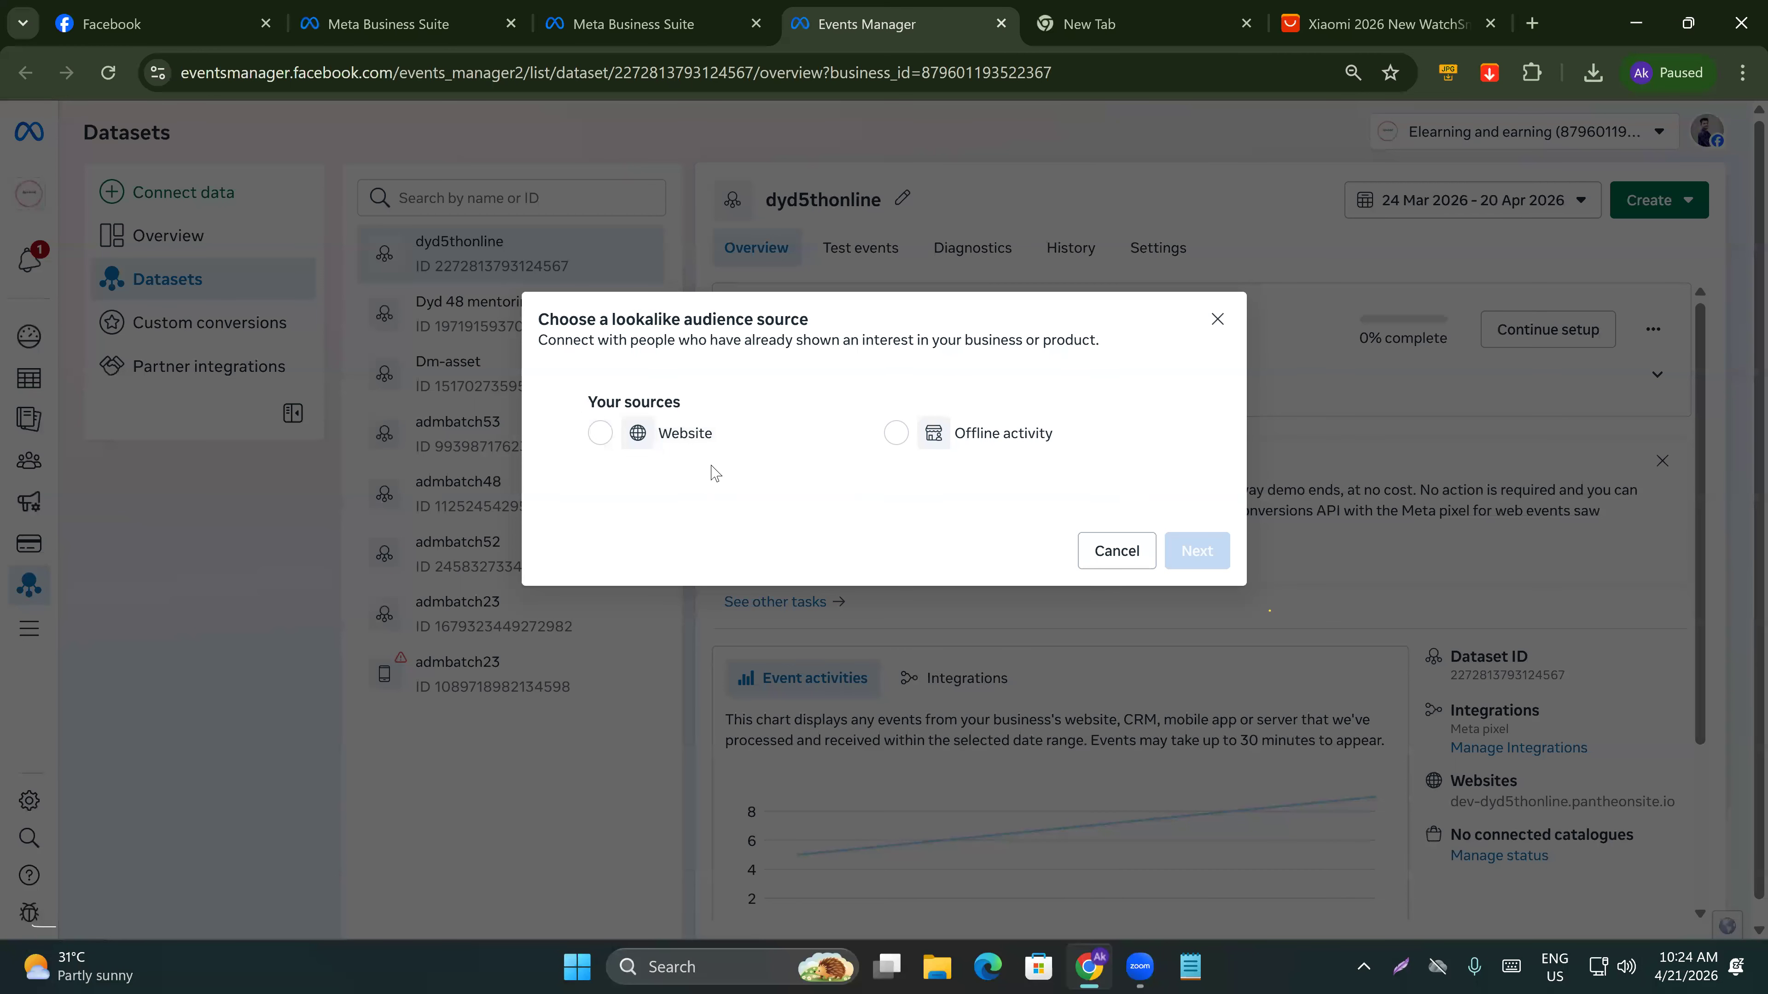
pyautogui.click(659, 439)
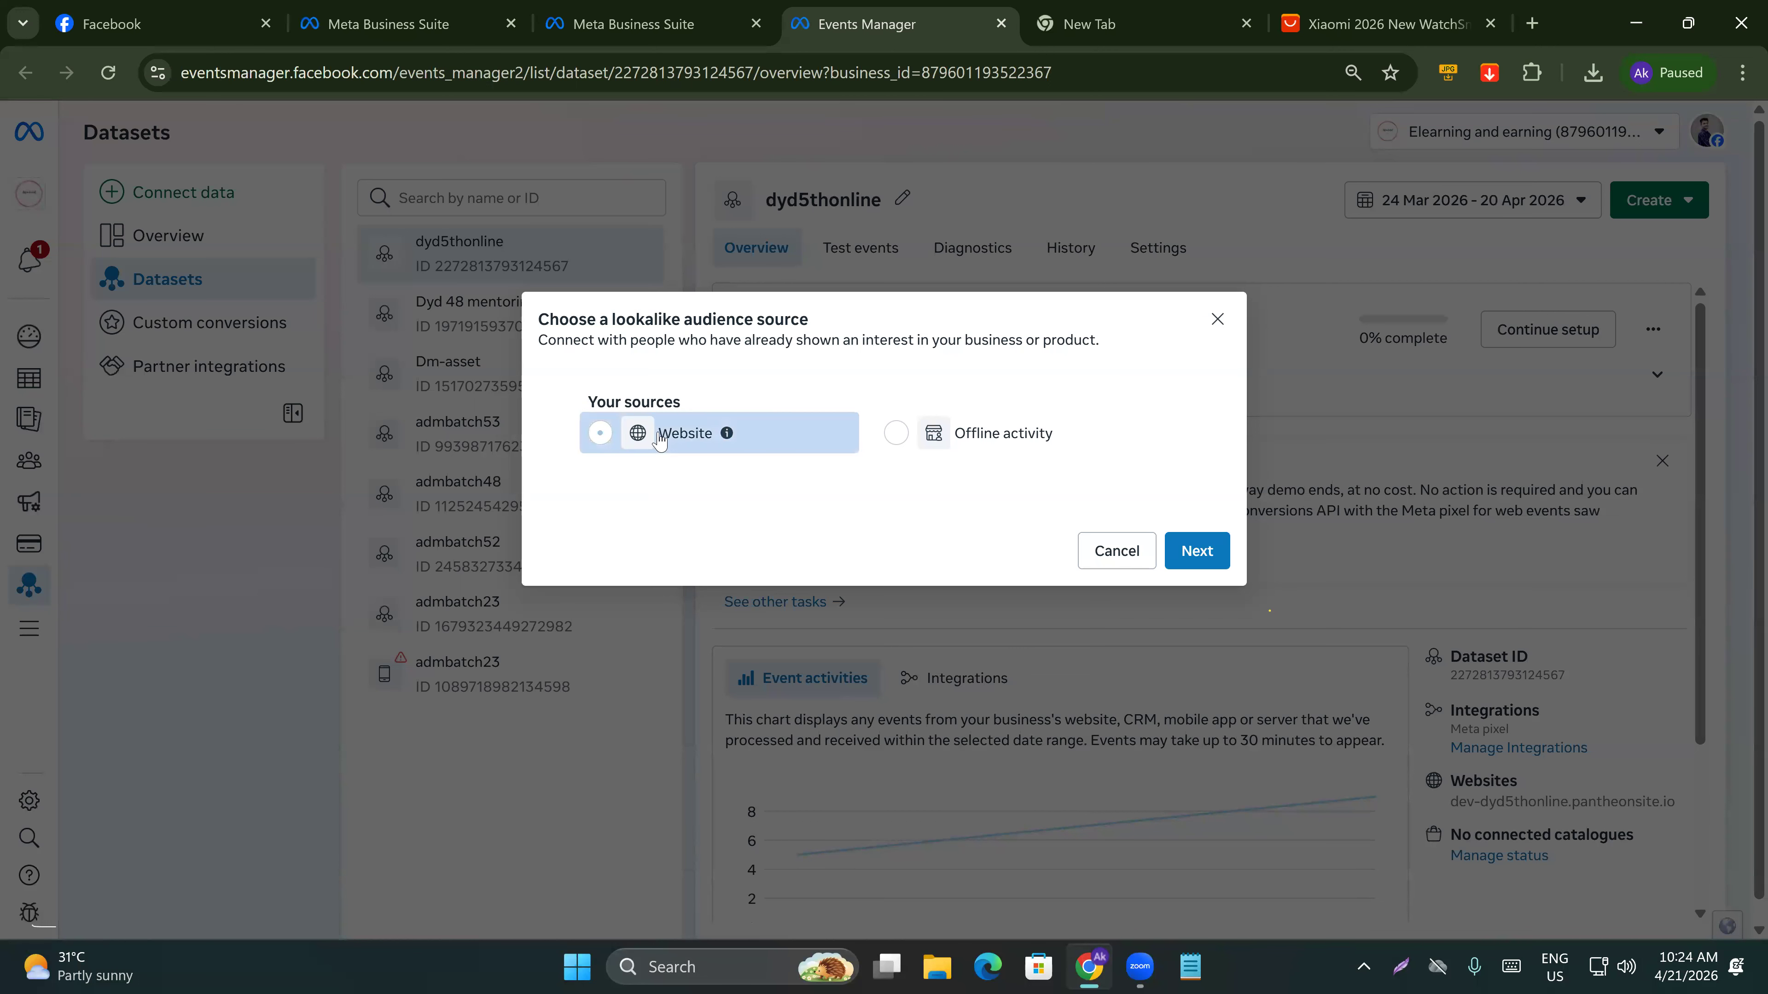
pyautogui.click(1206, 561)
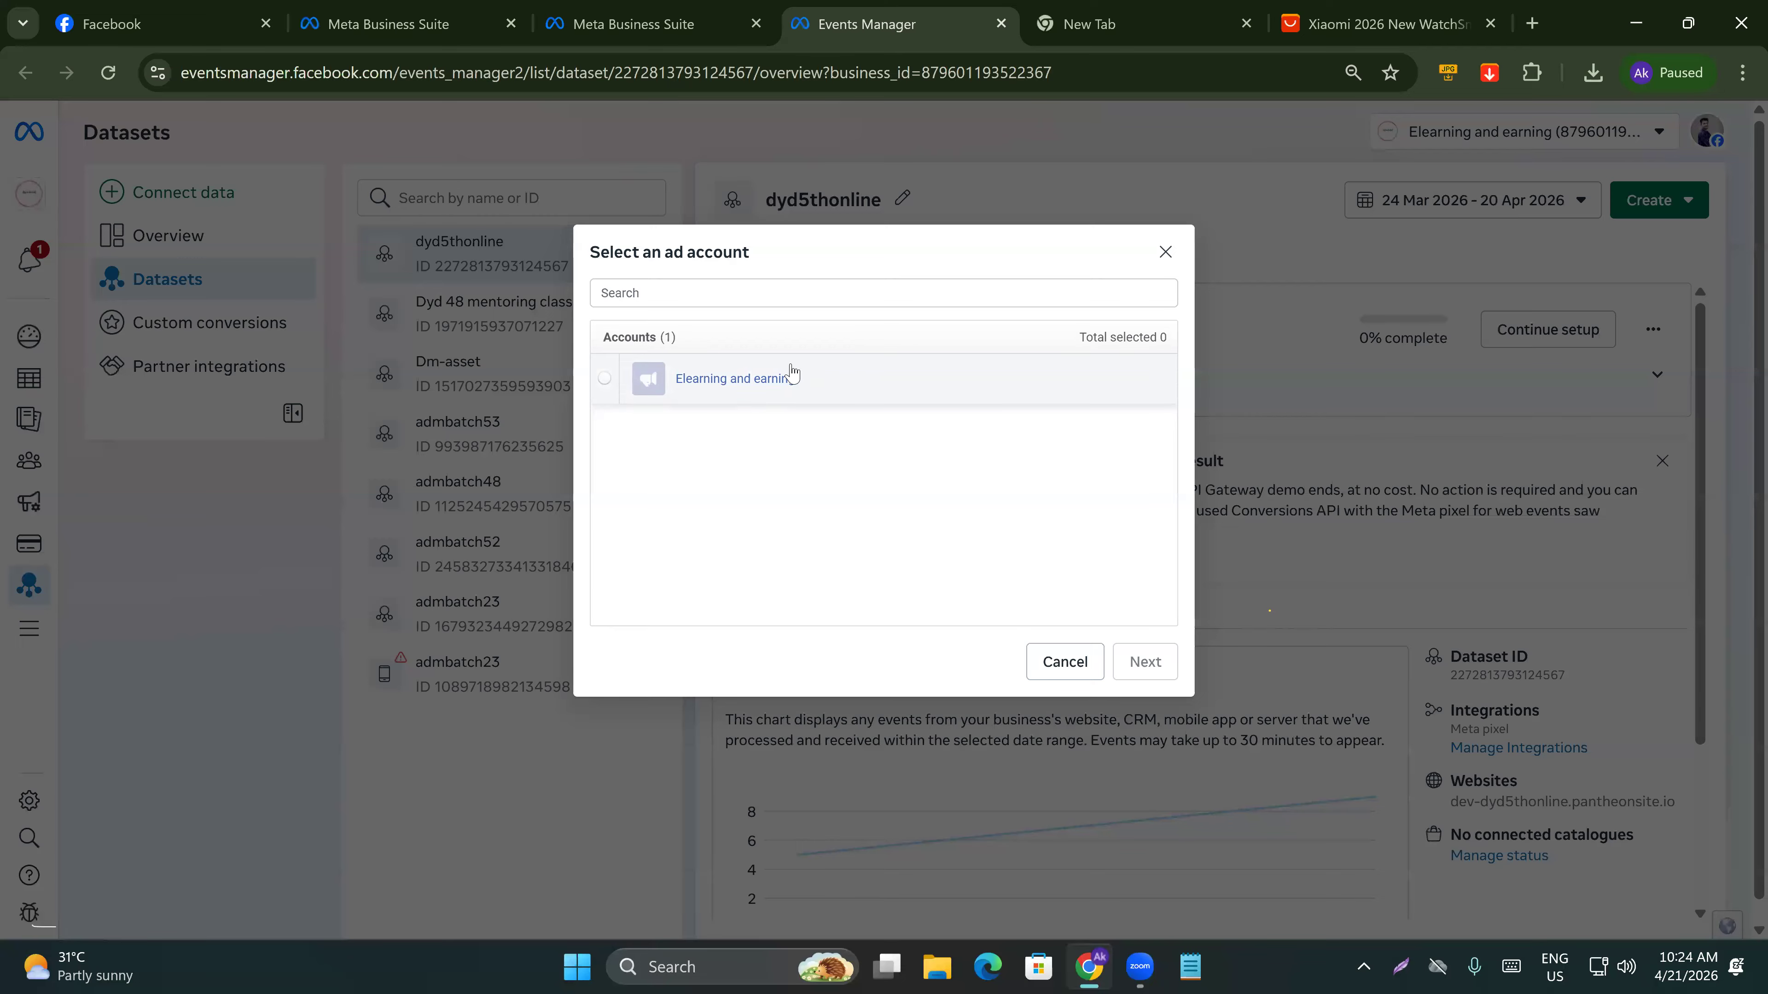
pyautogui.click(739, 387)
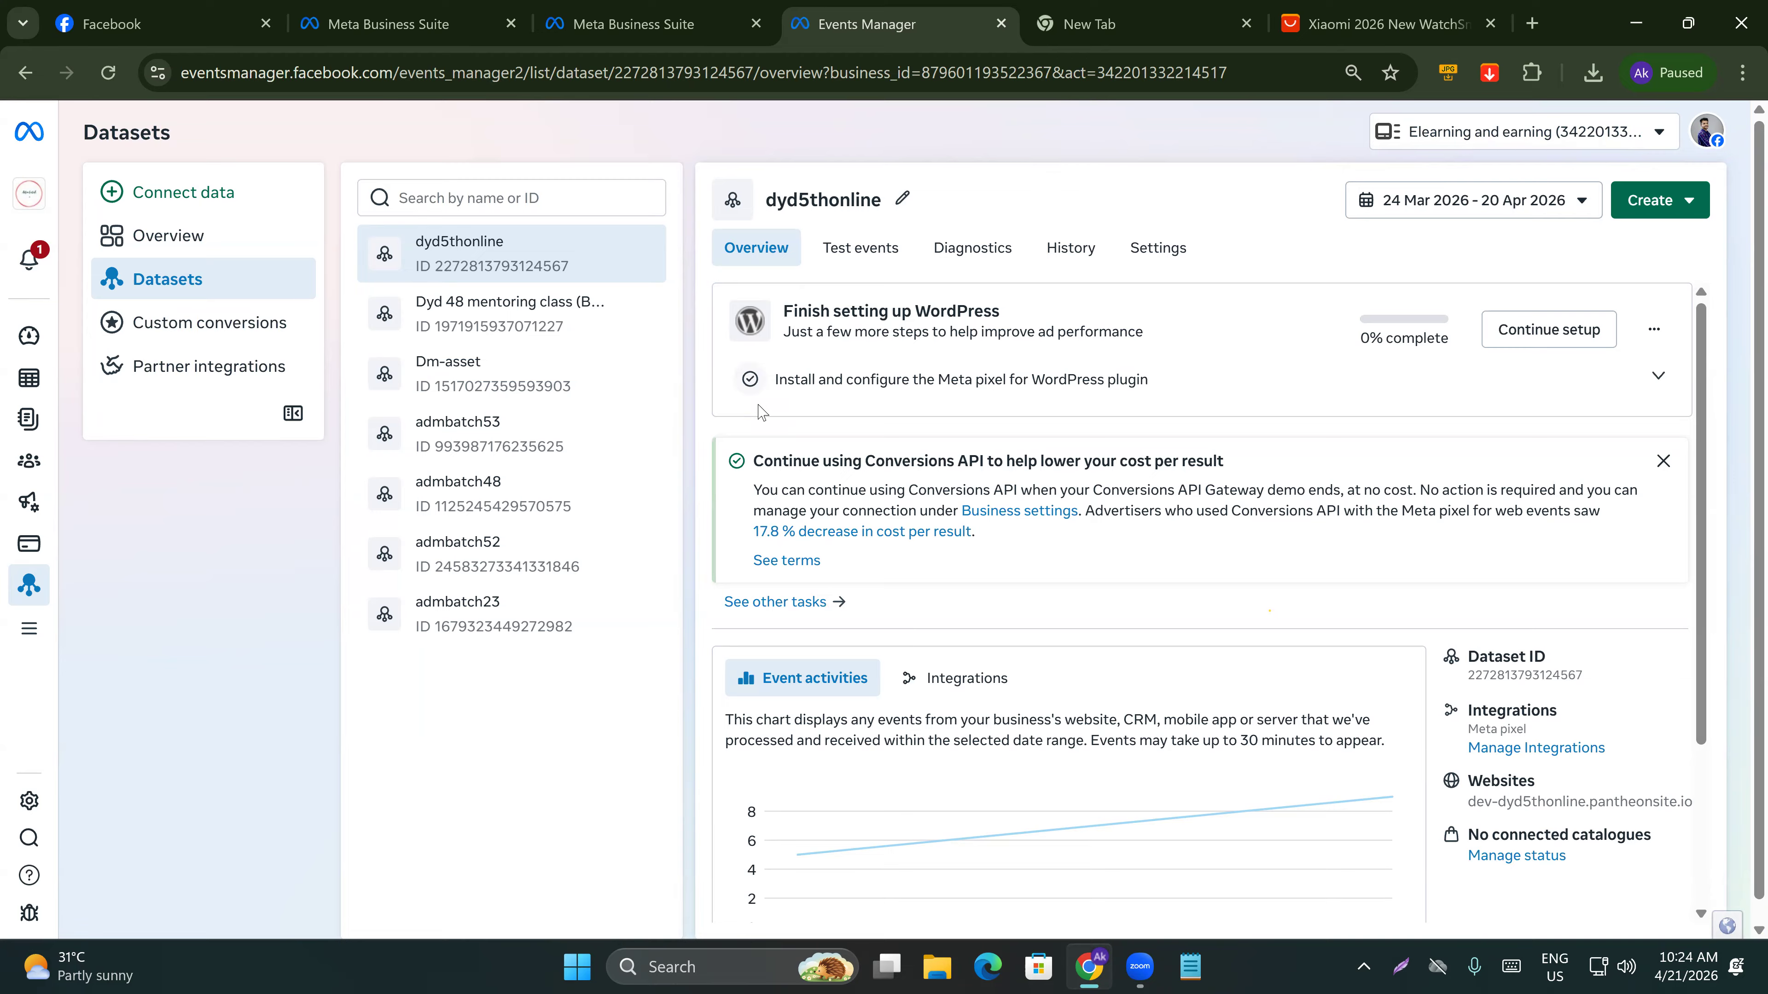
# Restart lookalike audience creation from the dataset with Website as the source.
pyautogui.click(1665, 213)
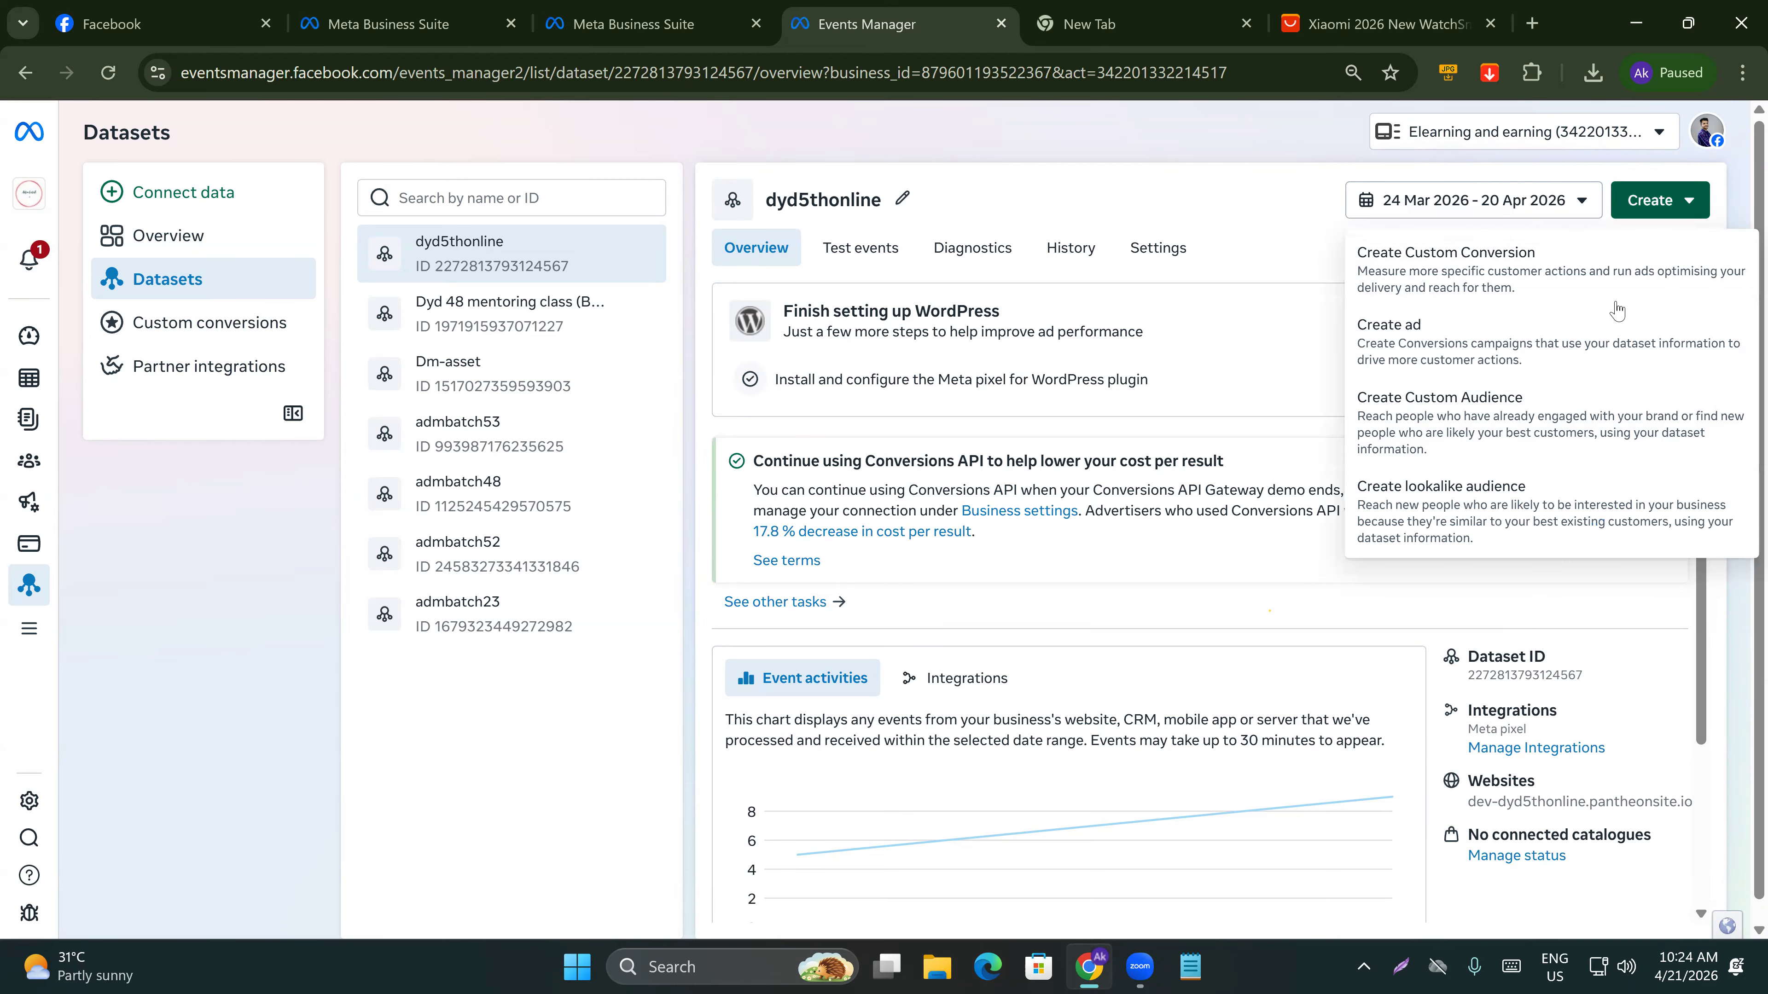
pyautogui.click(1487, 488)
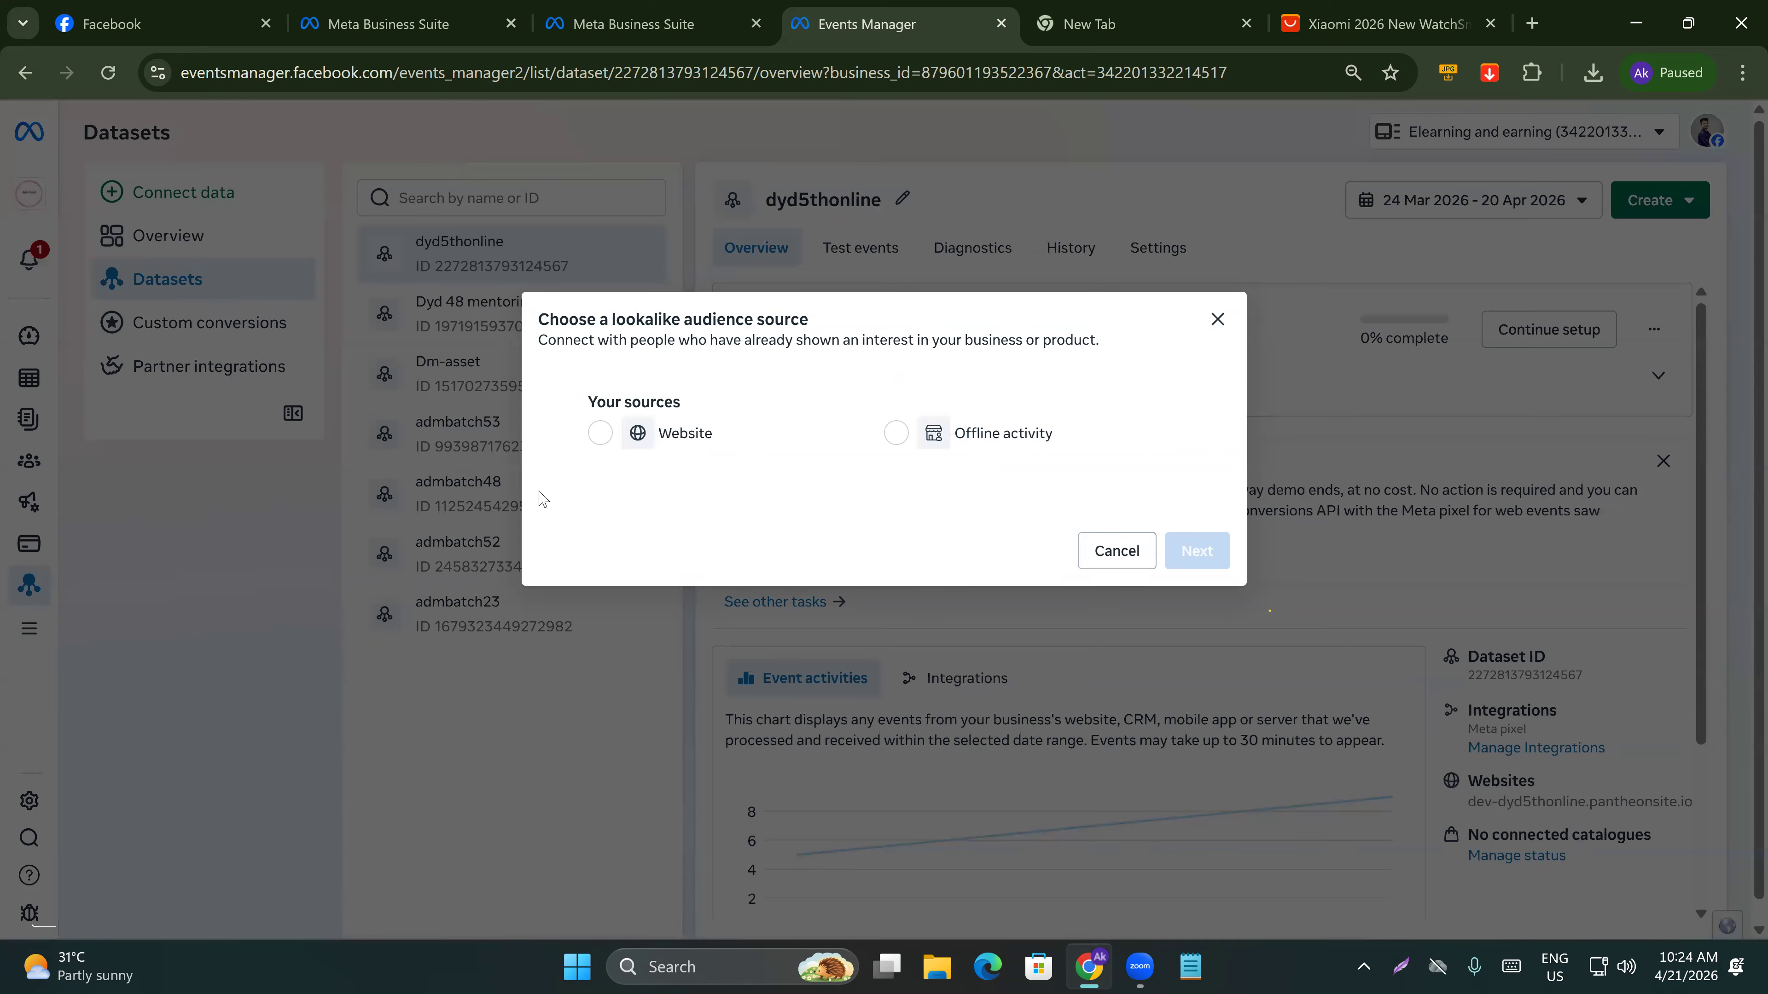
pyautogui.click(600, 433)
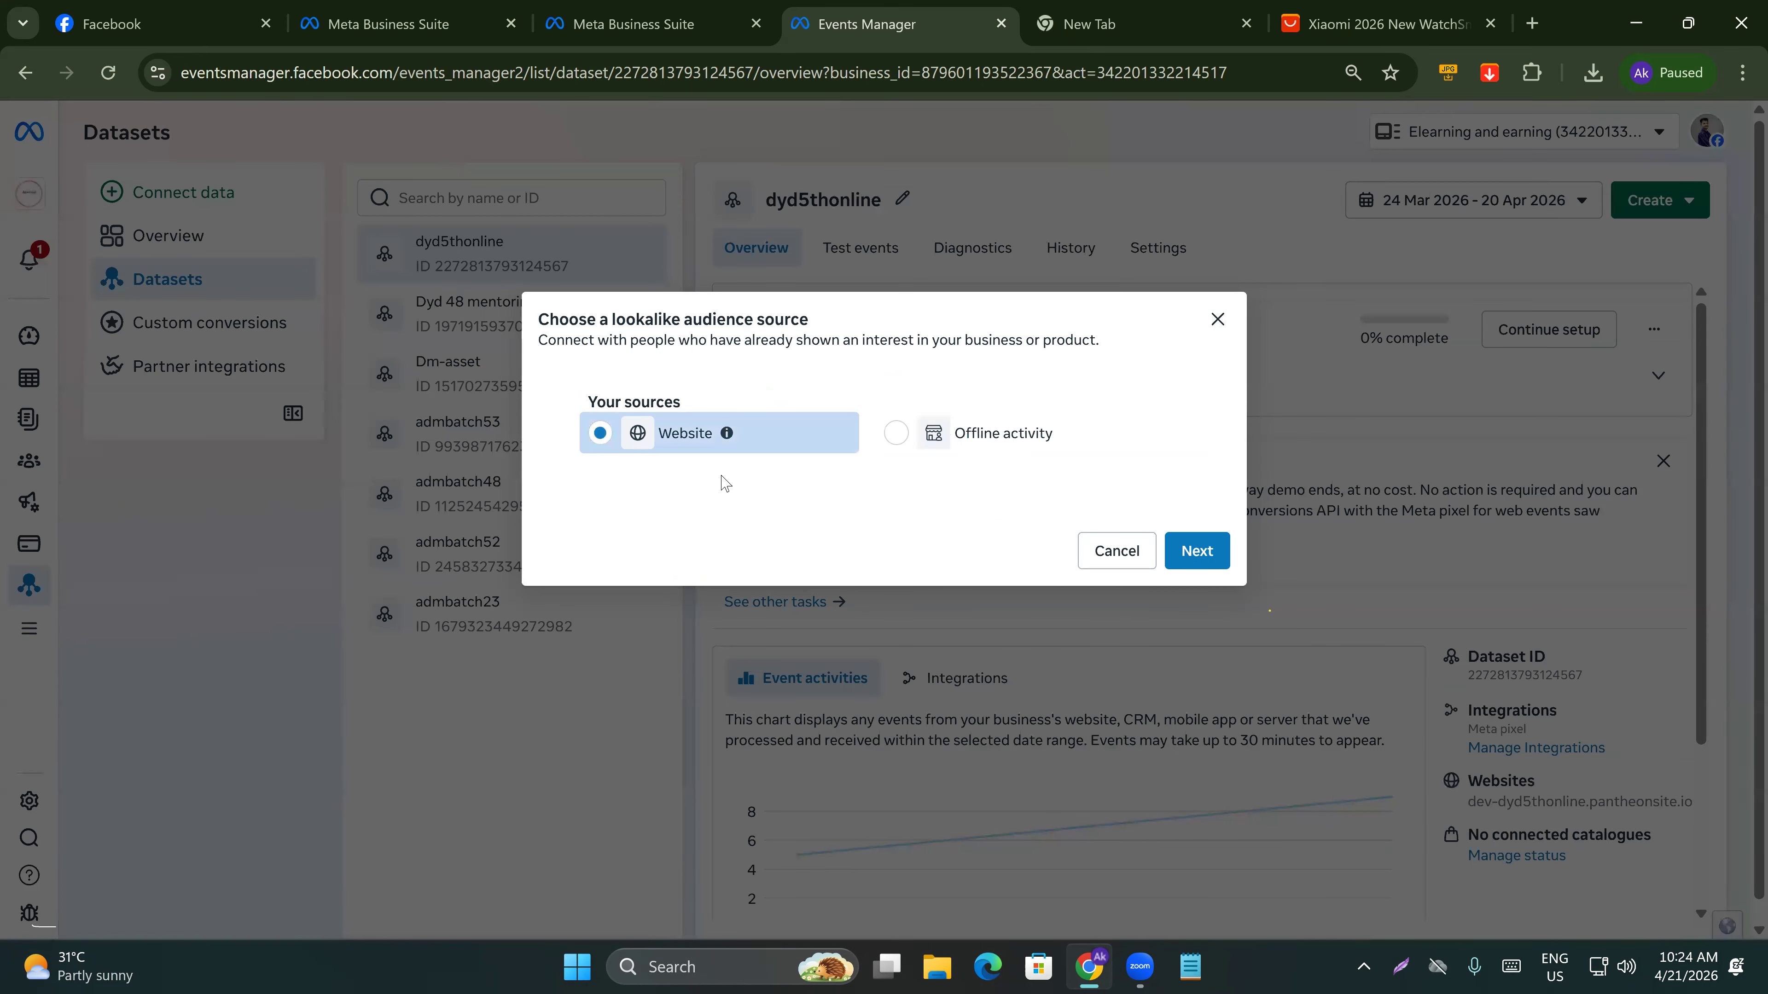
pyautogui.click(1196, 550)
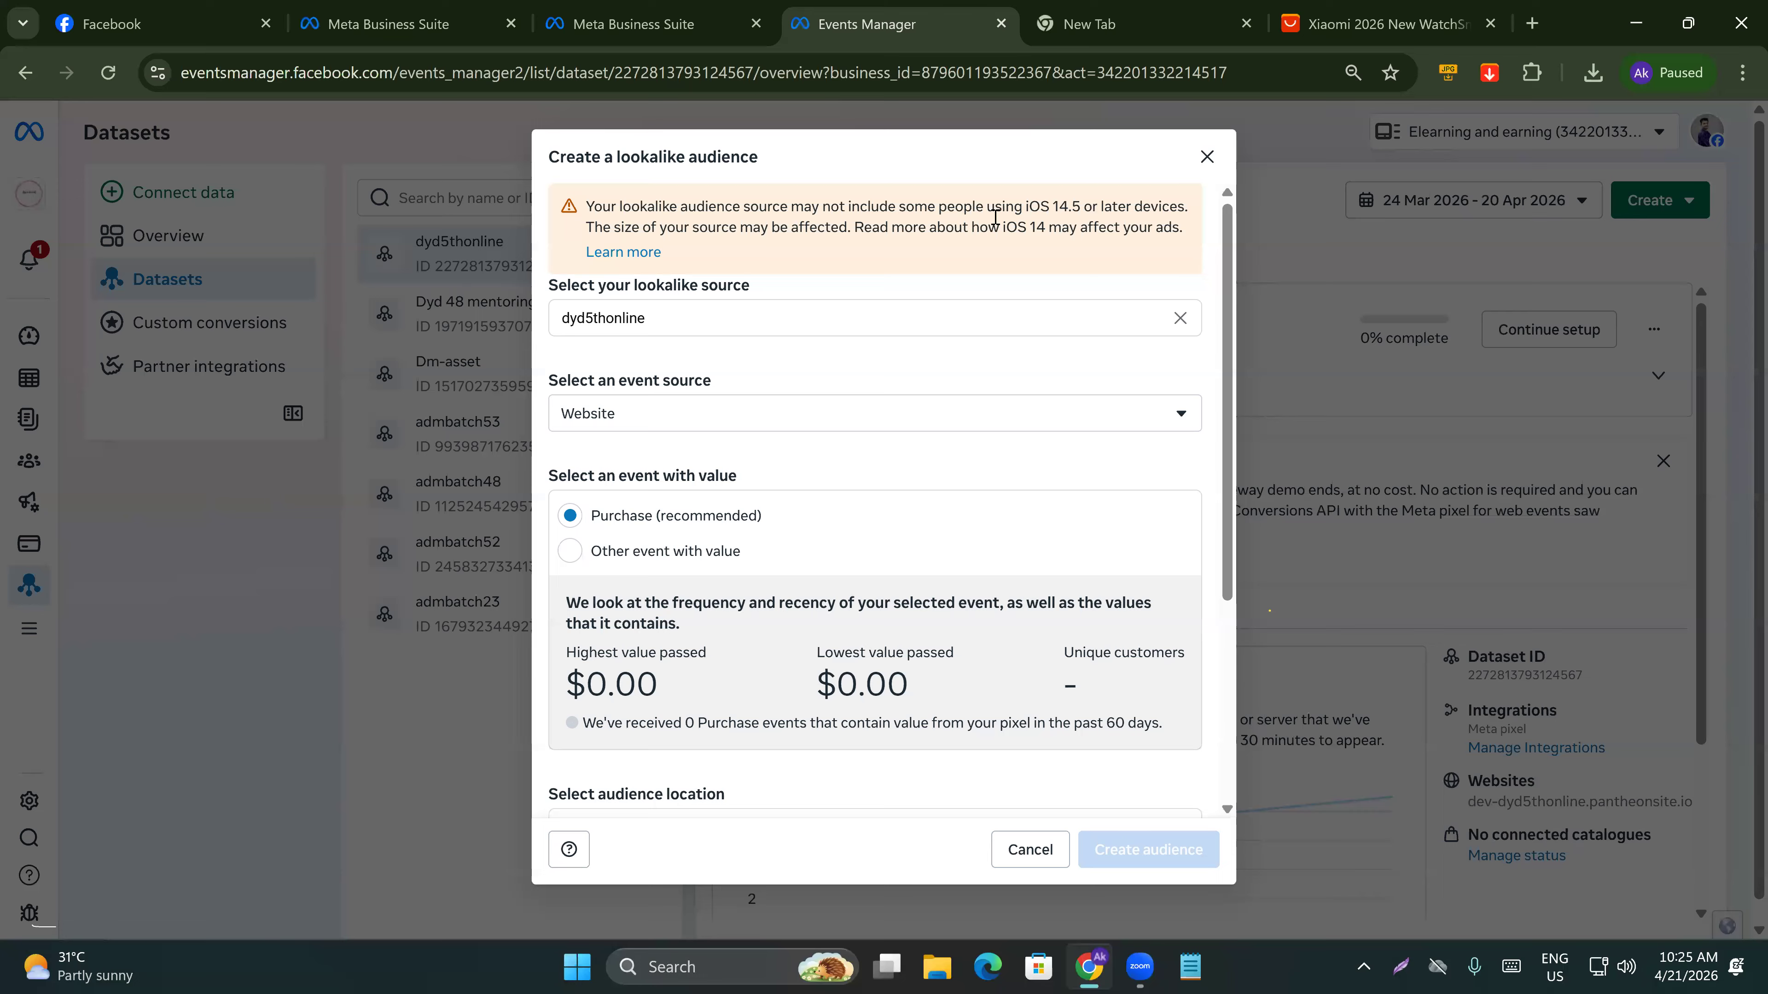
# Set the lookalike audience location to Bangladesh.
pyautogui.moveTo(1014, 207); pyautogui.dragTo(1153, 206)
pyautogui.click(1155, 207)
pyautogui.click(602, 318)
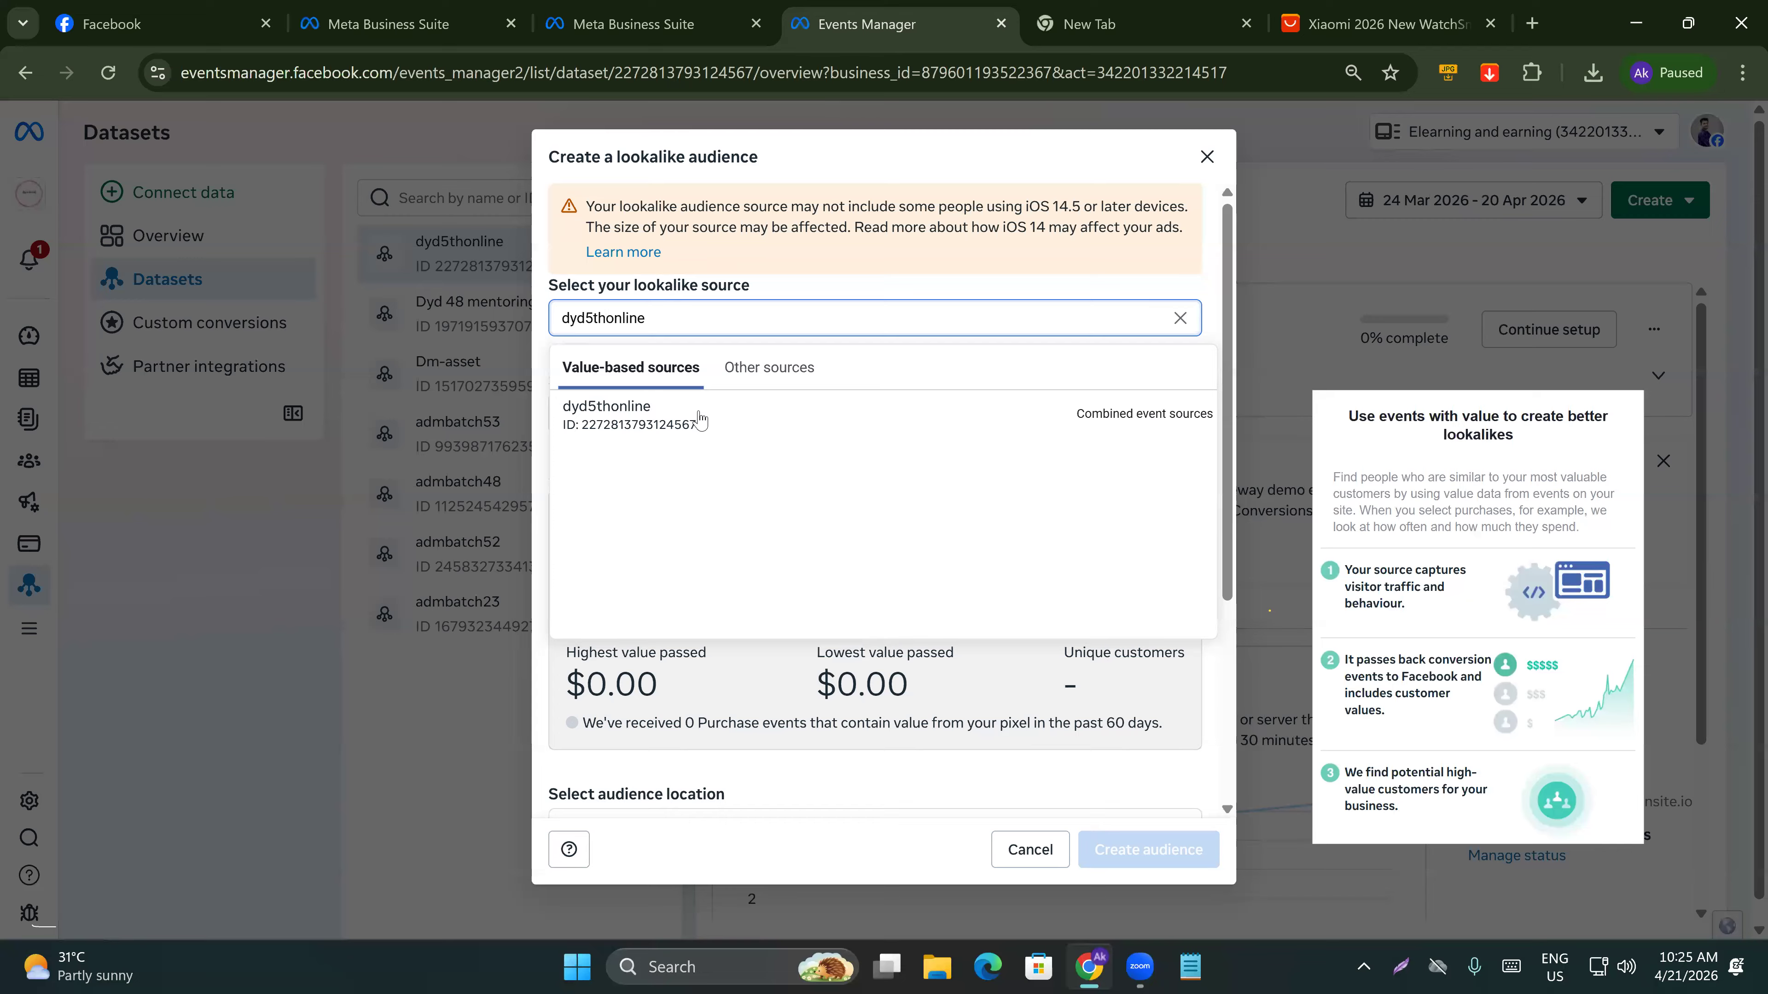
pyautogui.click(819, 280)
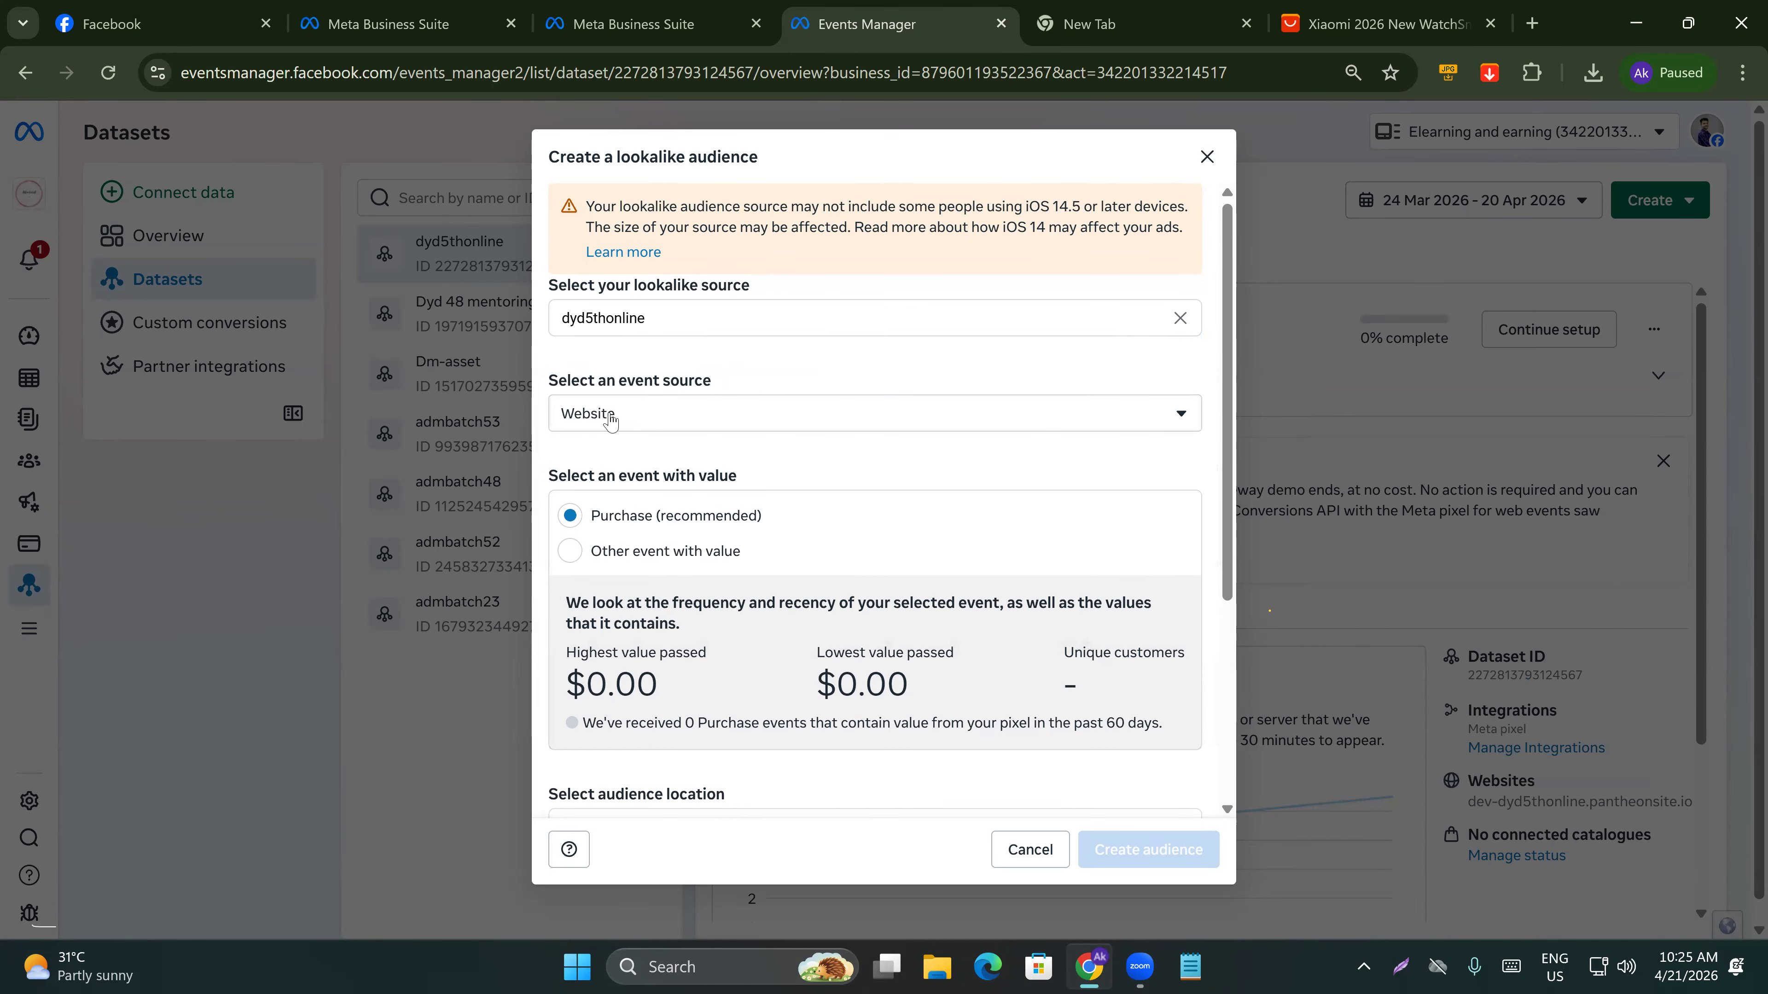
pyautogui.scroll(-3, 620, 543)
pyautogui.click(630, 595)
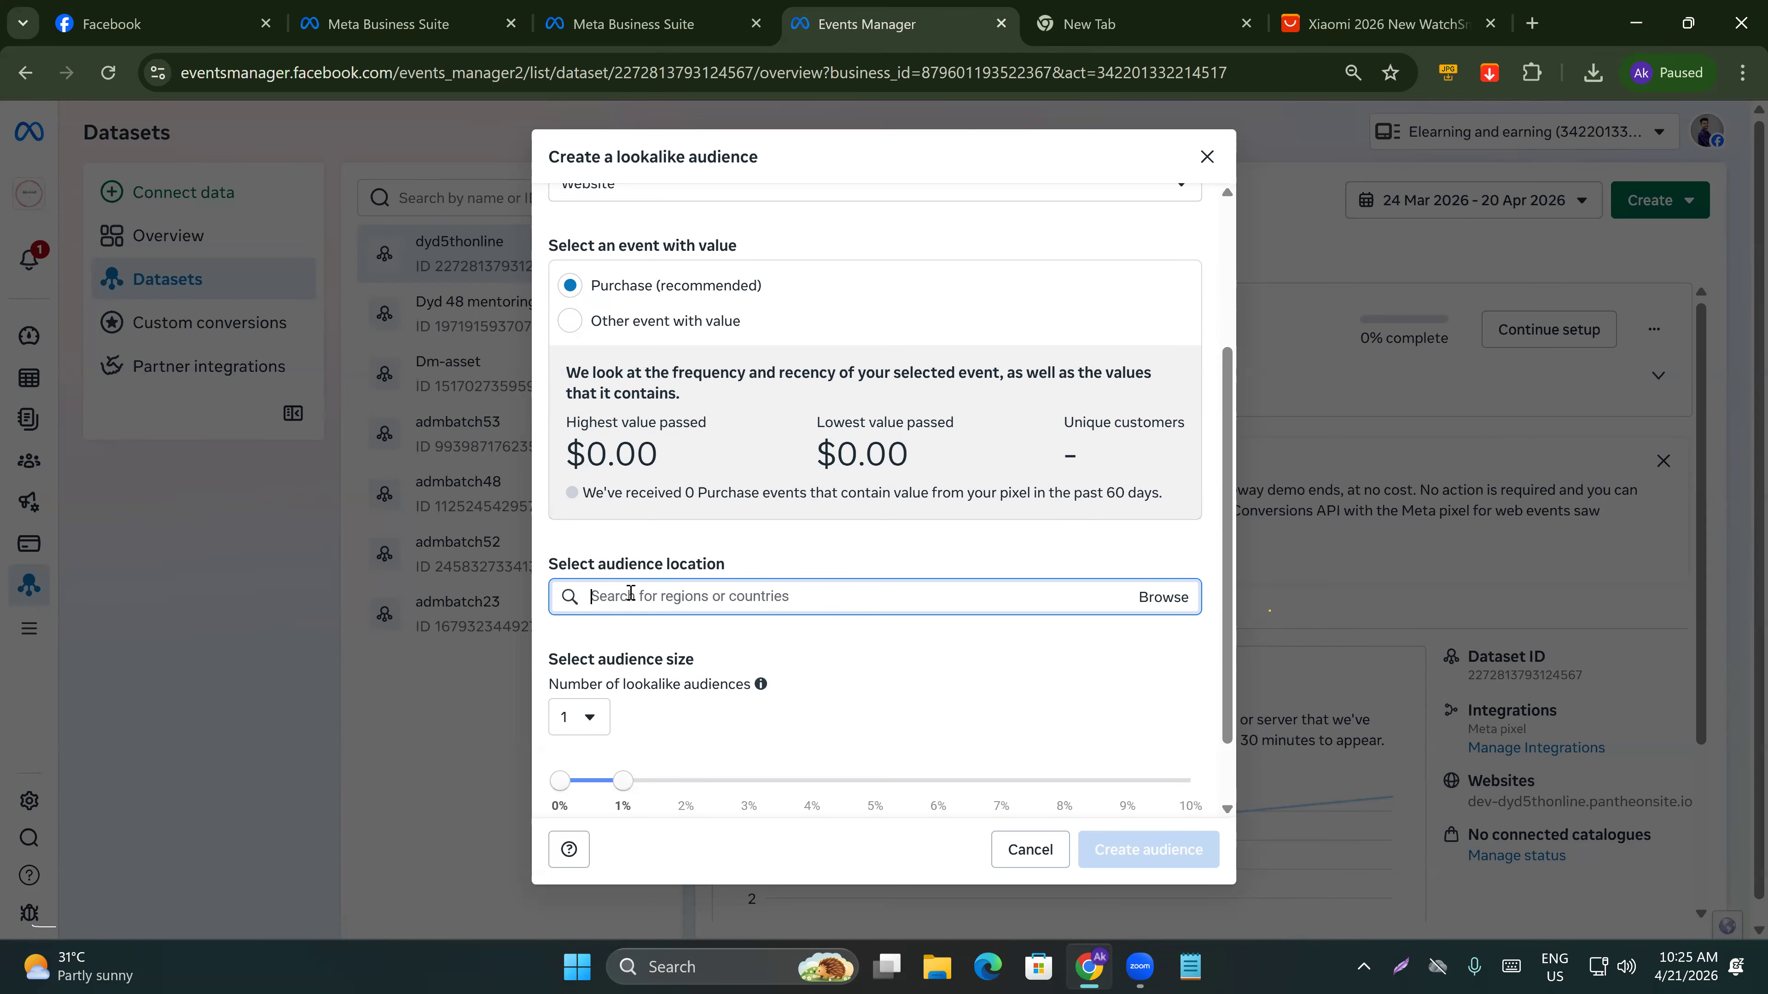
pyautogui.write('bangladesh')
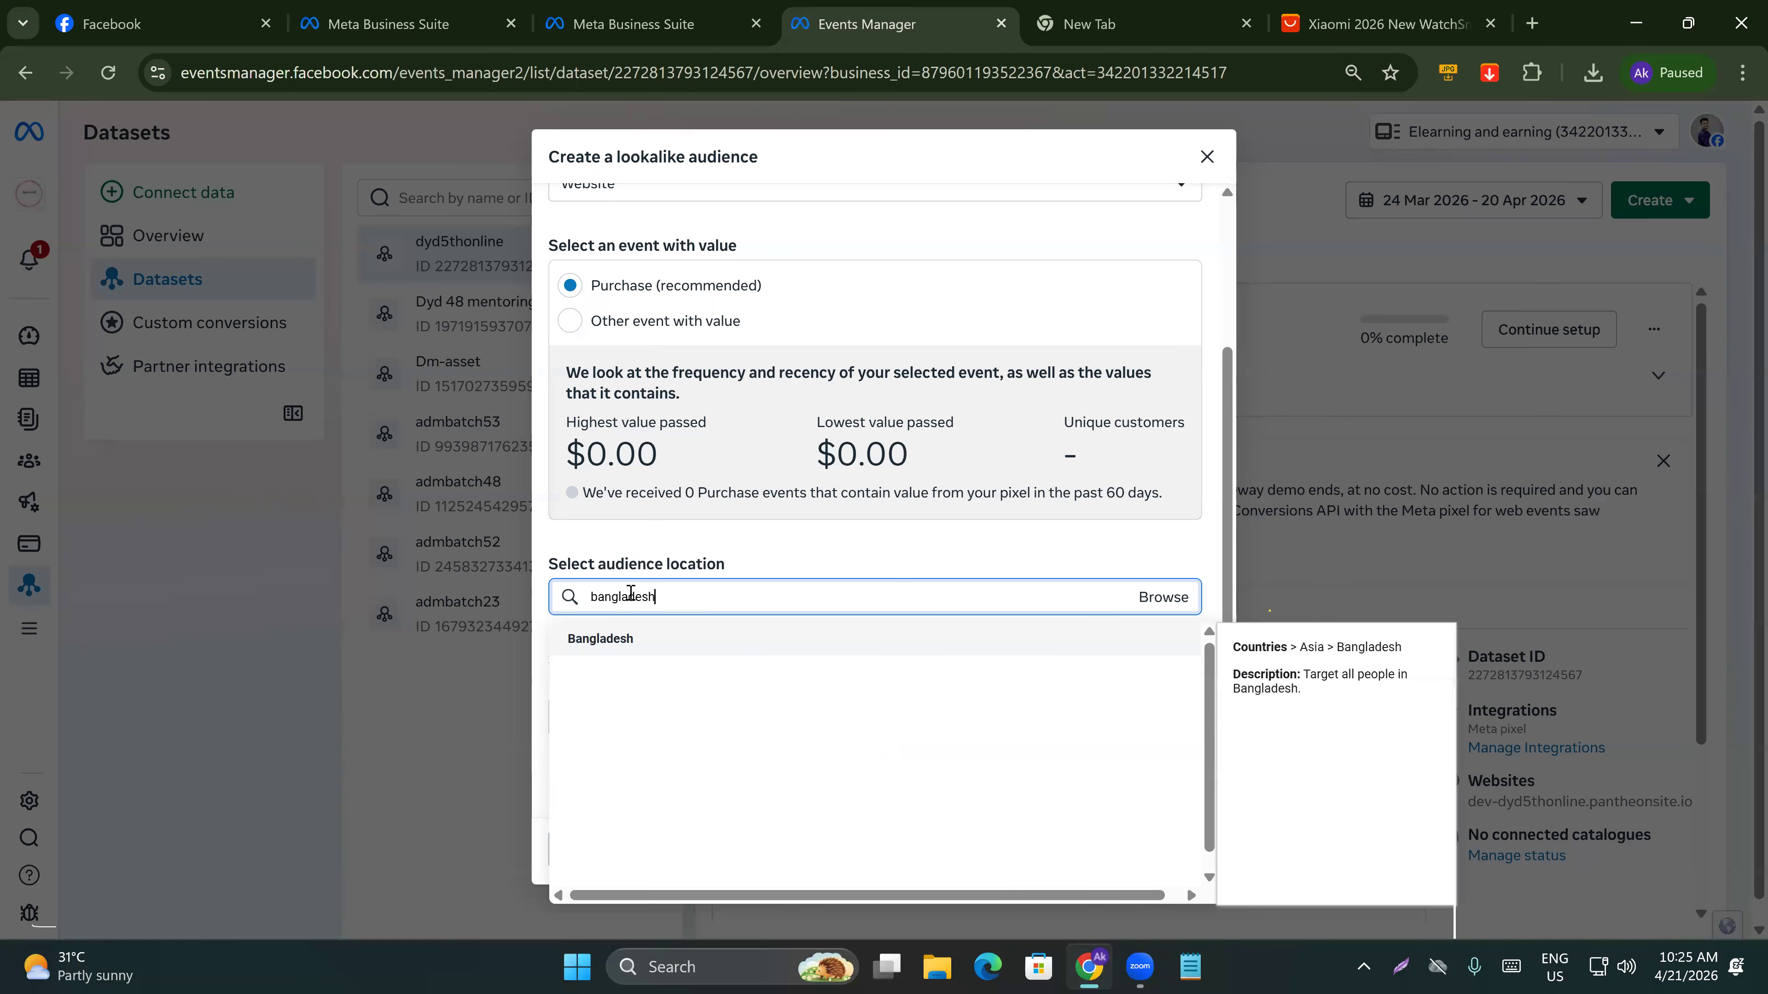
pyautogui.click(630, 639)
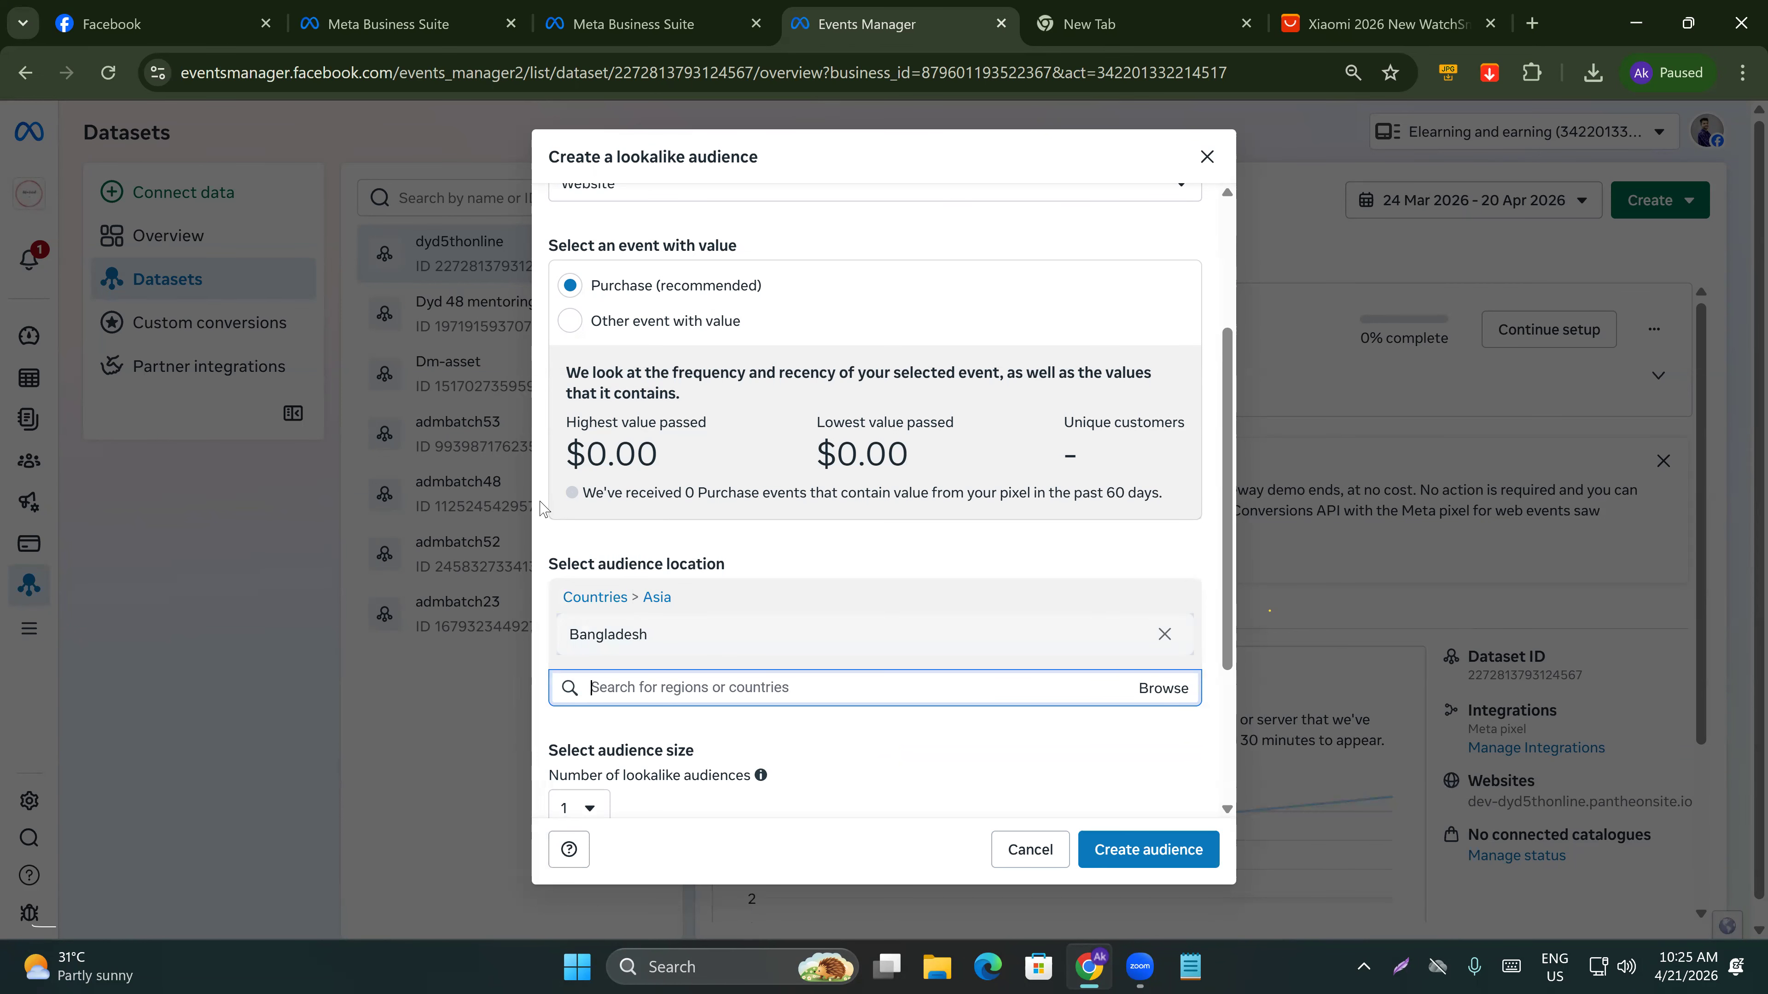
# Set the lookalike audience size to 10%.
pyautogui.scroll(-2, 705, 645)
pyautogui.scroll(-1, 704, 645)
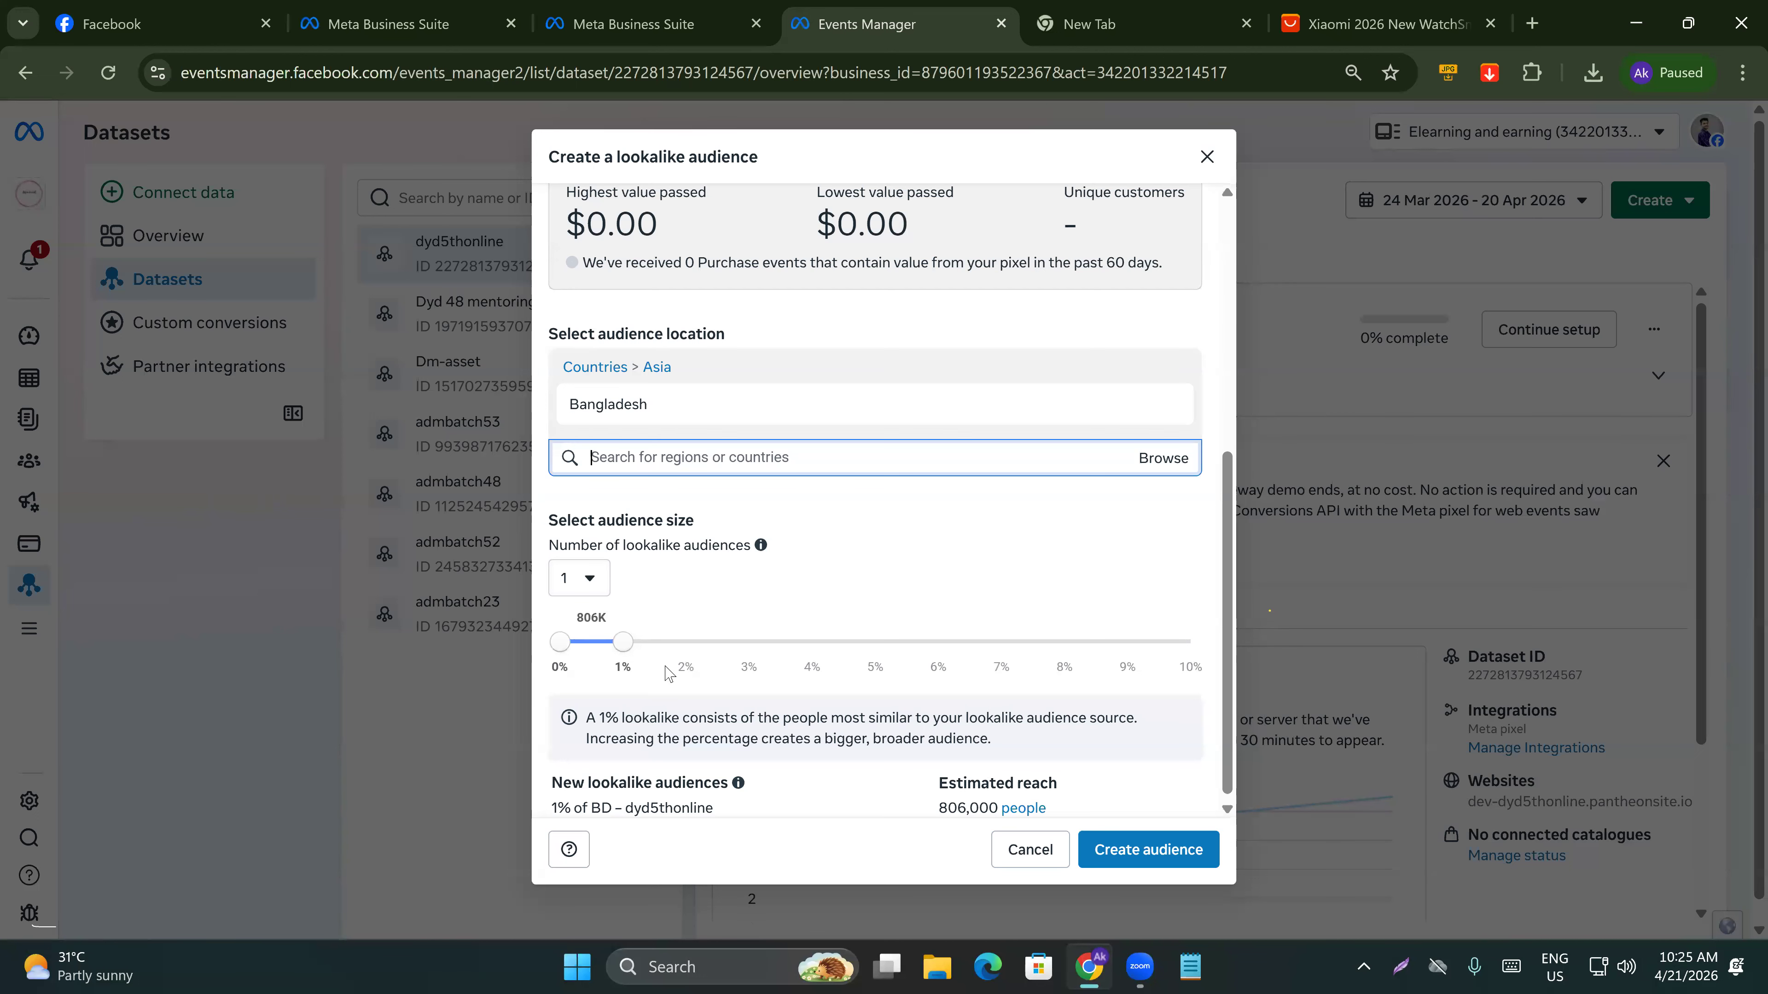
pyautogui.moveTo(624, 646); pyautogui.dragTo(1216, 649)
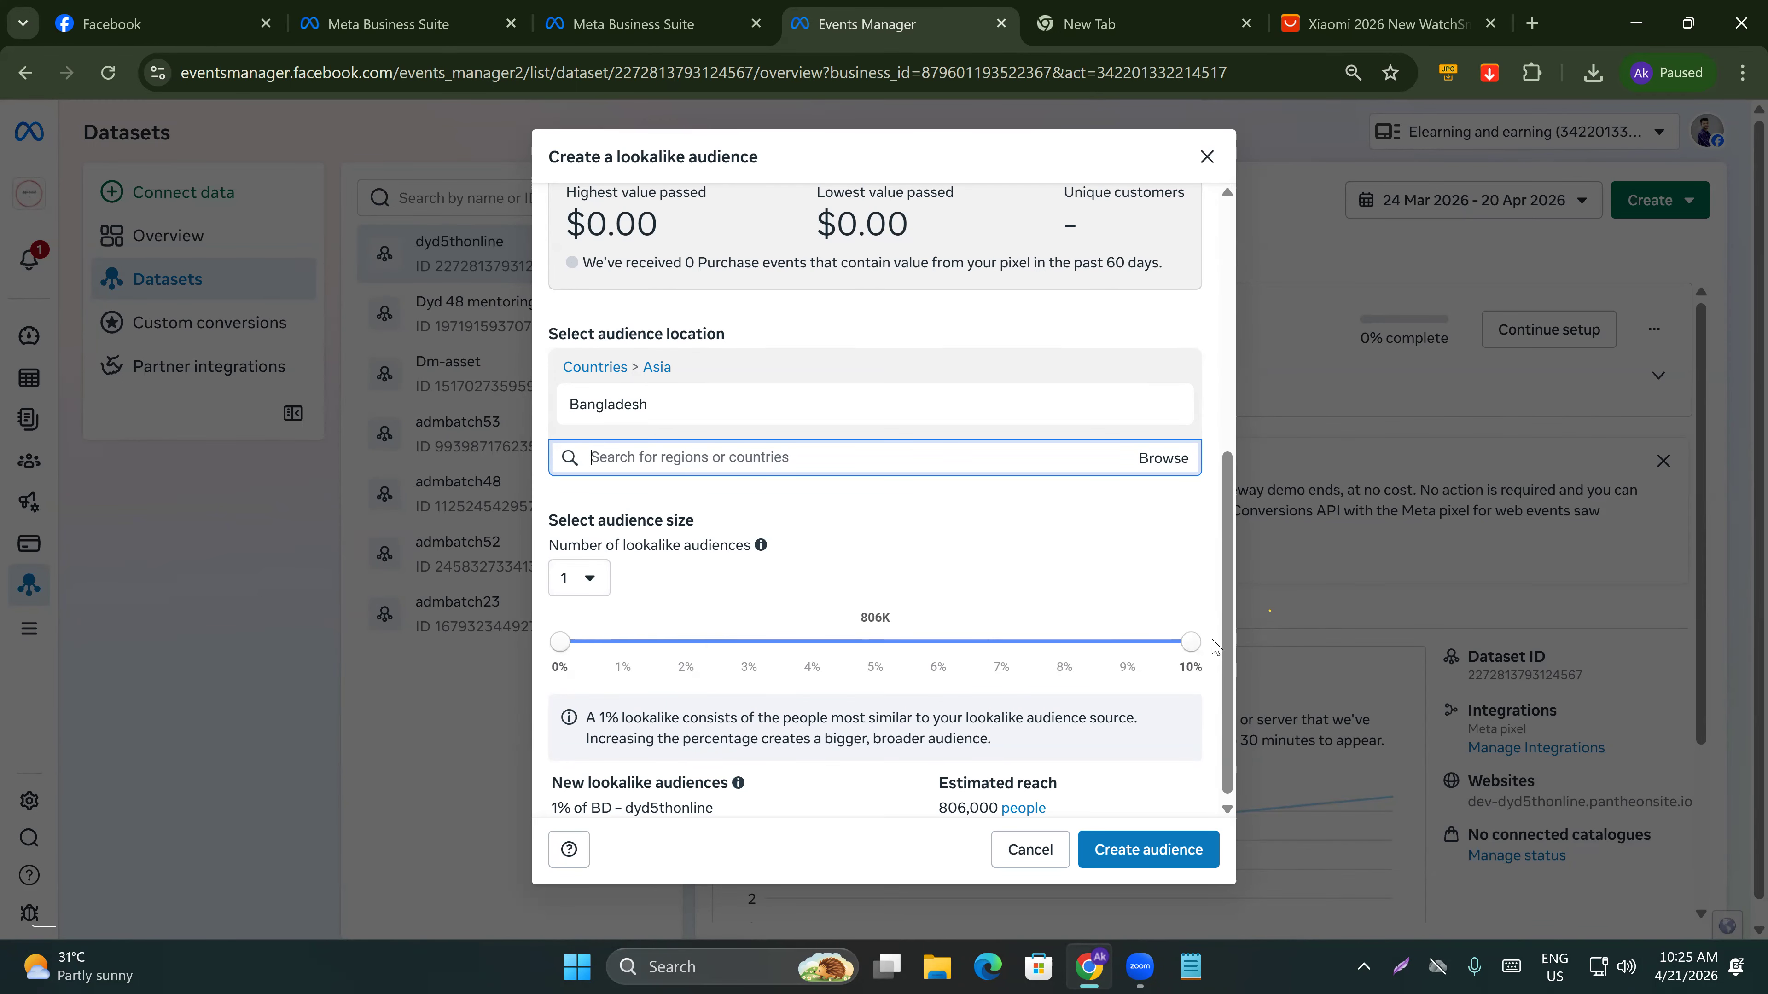
# Try to create the lookalike audience, then close the dialog.
pyautogui.scroll(-1, 1173, 774)
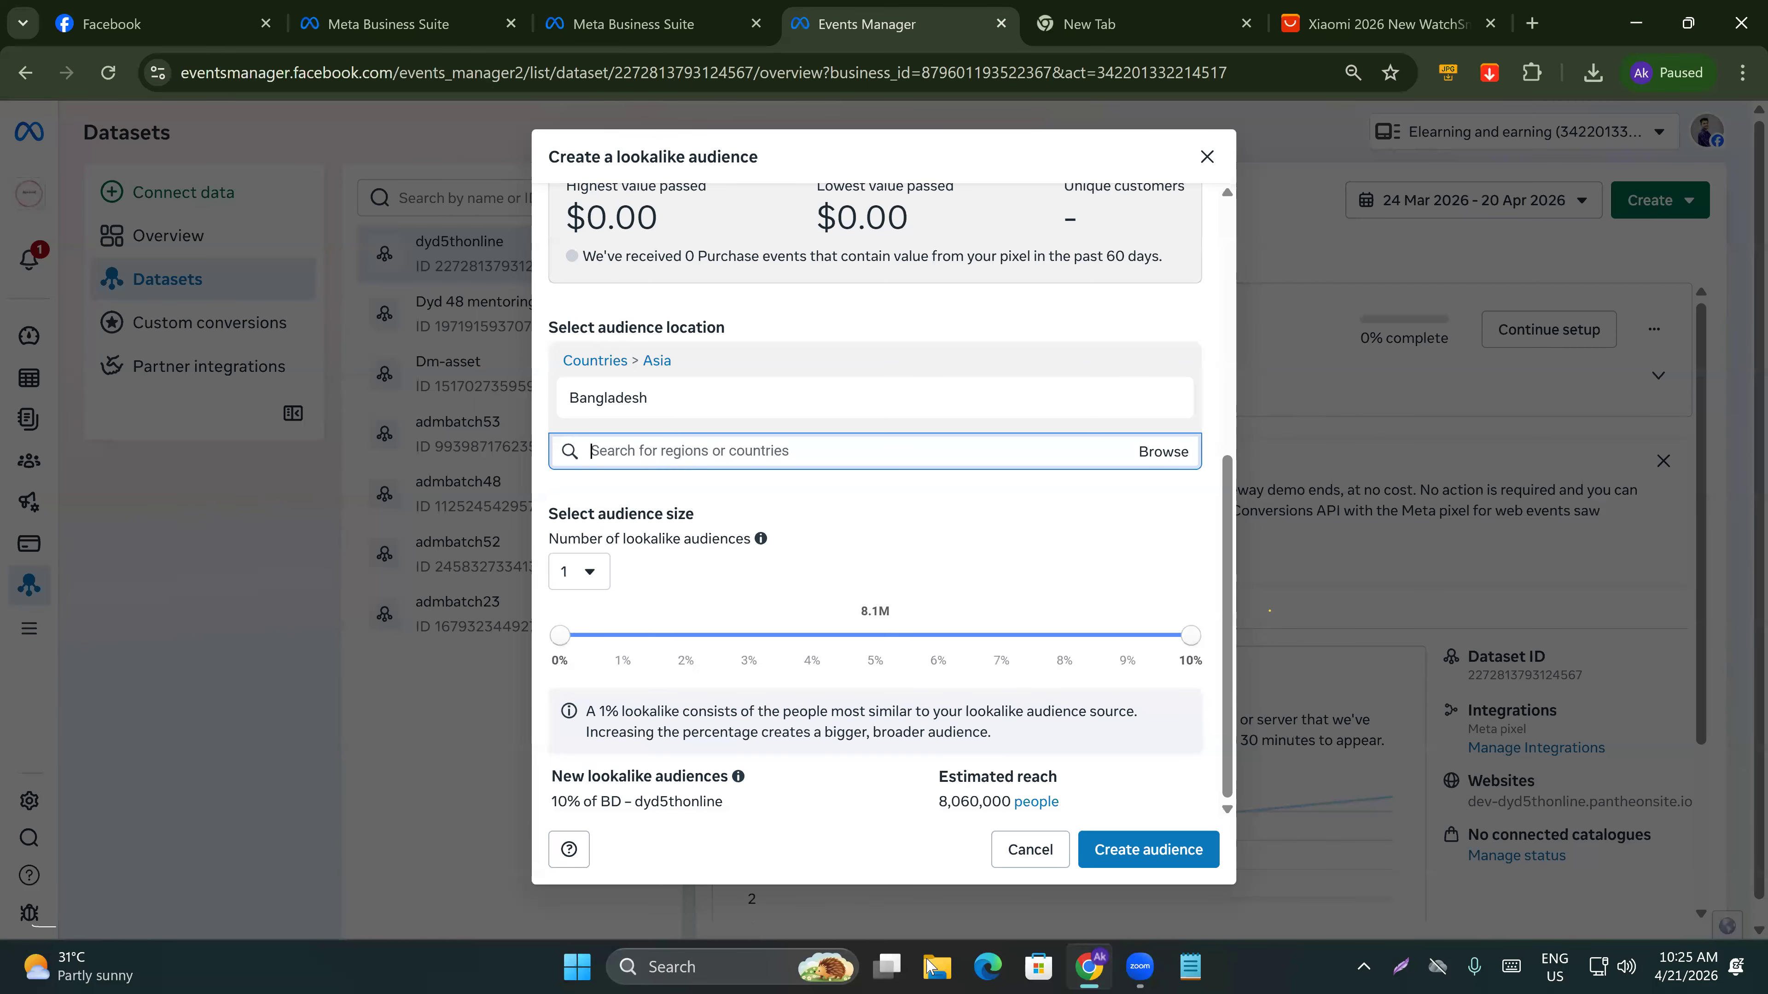
pyautogui.click(1137, 842)
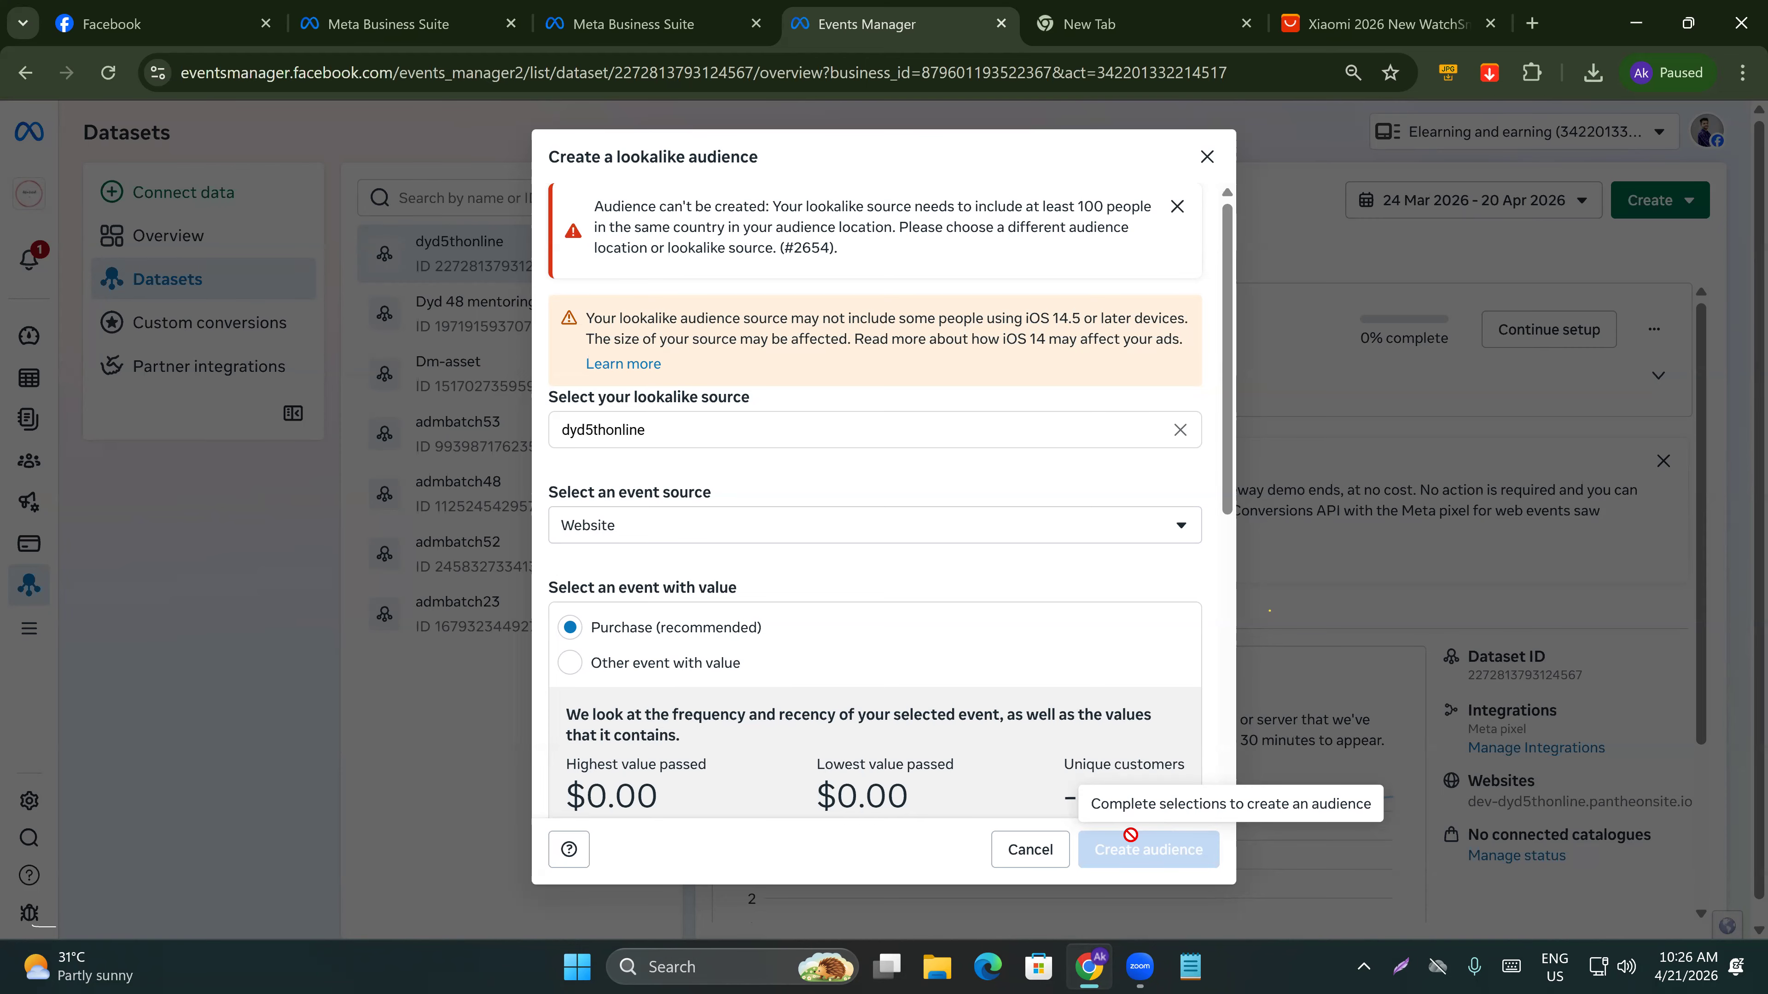
pyautogui.click(1206, 156)
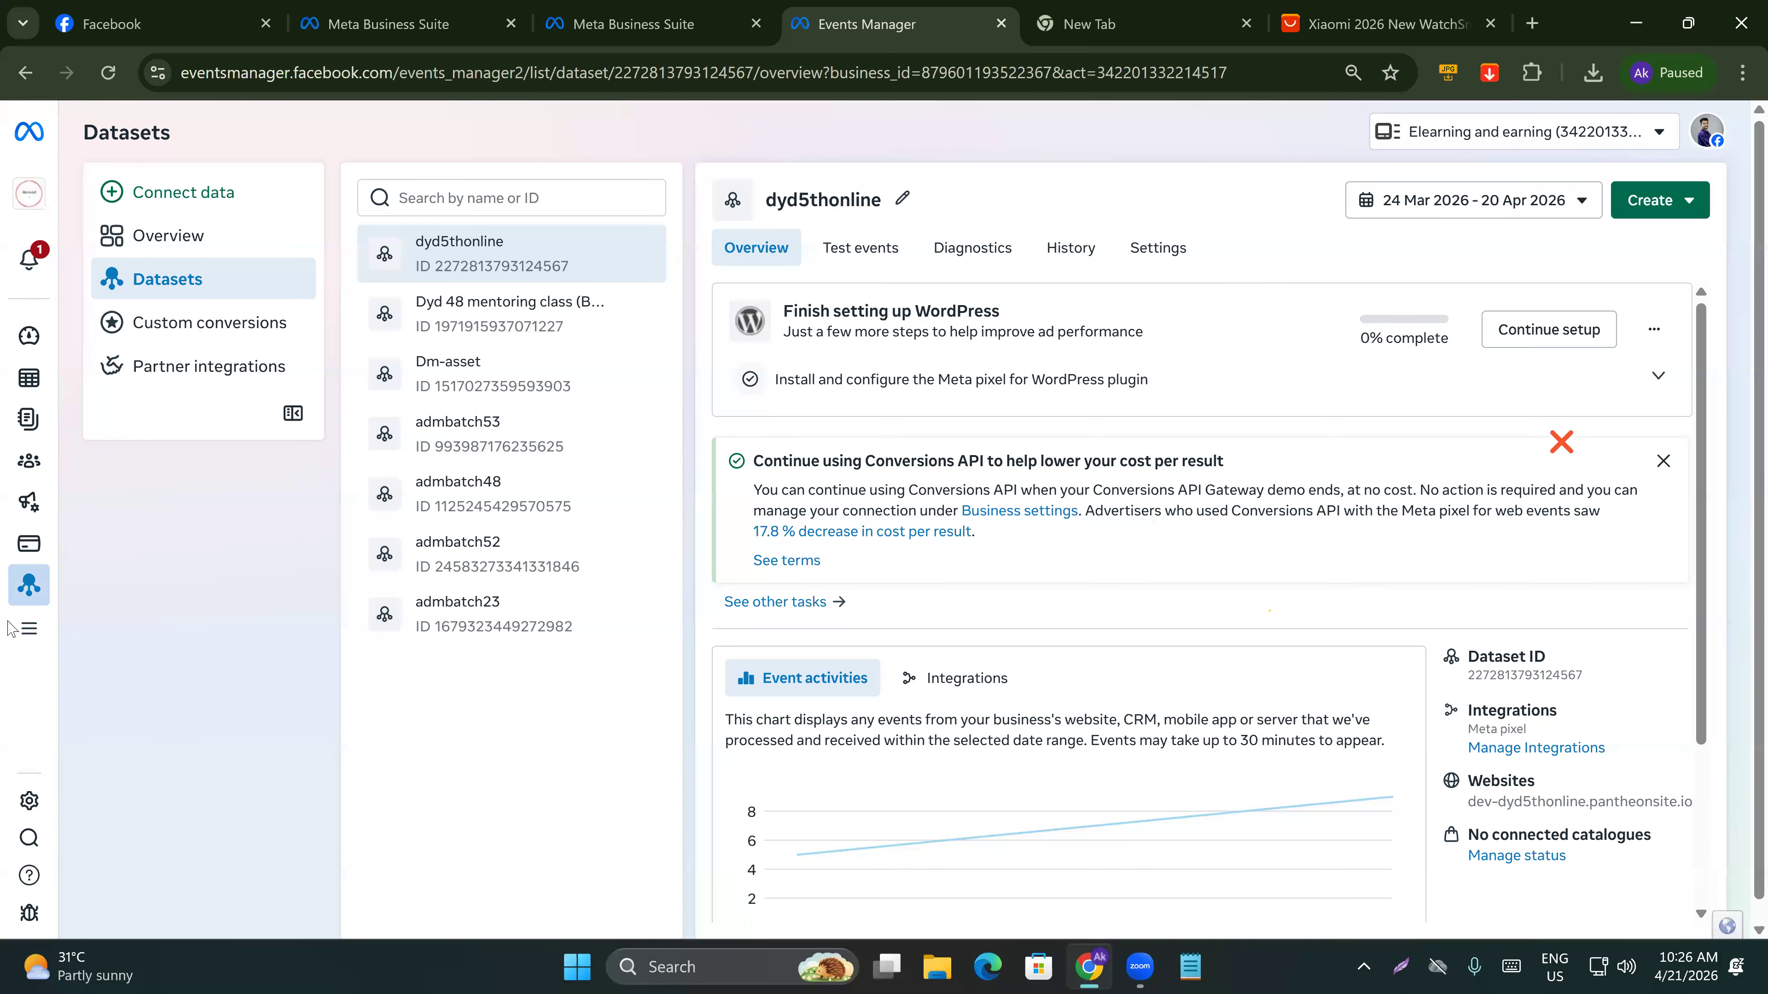
# Open the audiences list, then go back to Business Suite home and open Ads Manager's campaigns.
pyautogui.moveTo(11, 626)
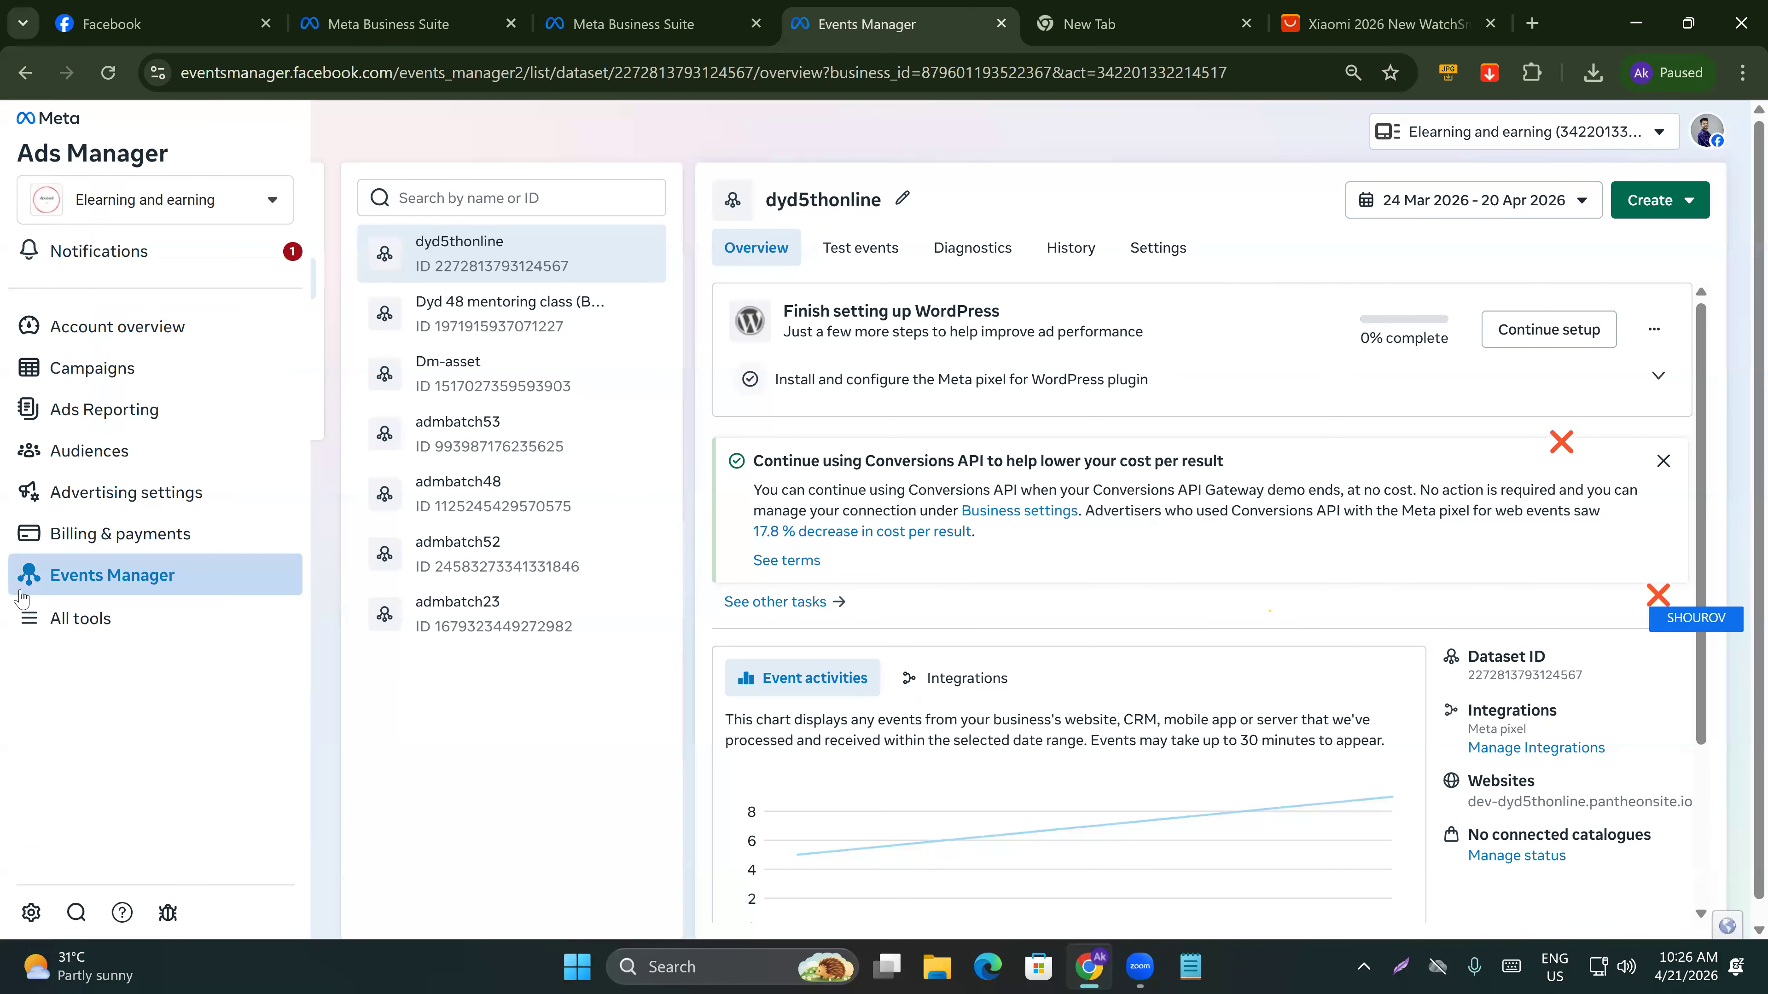
pyautogui.click(97, 456)
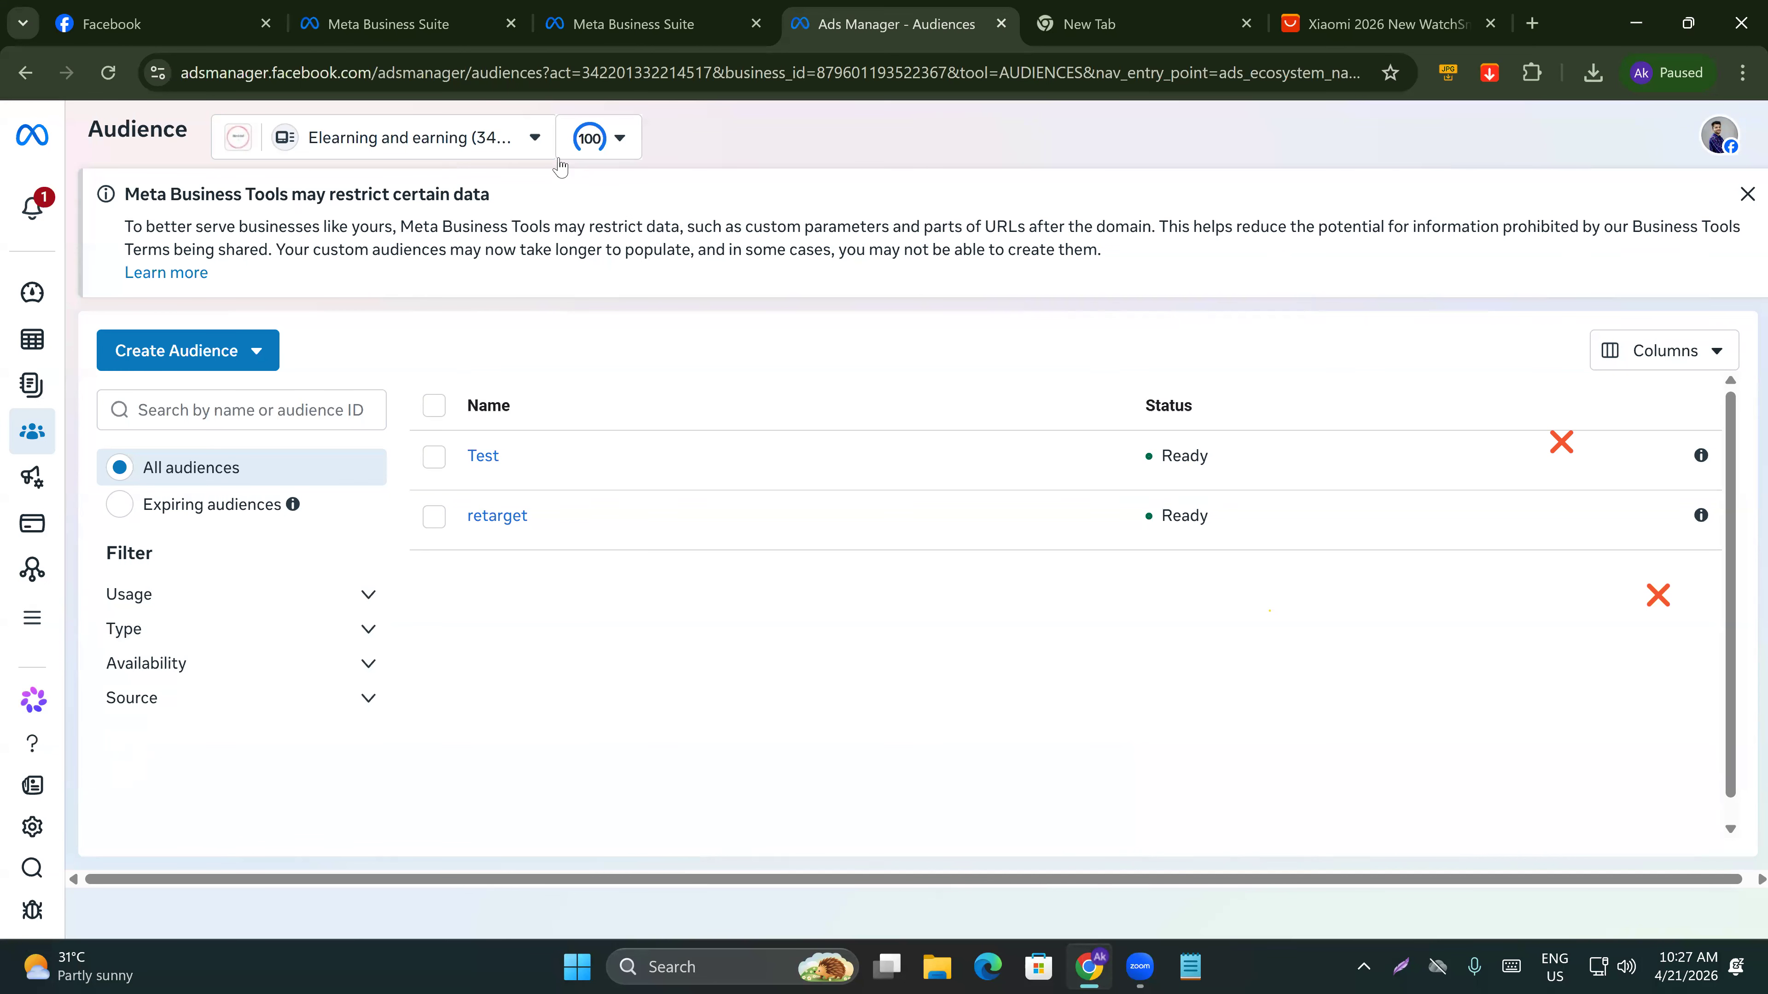
pyautogui.click(639, 25)
pyautogui.click(428, 30)
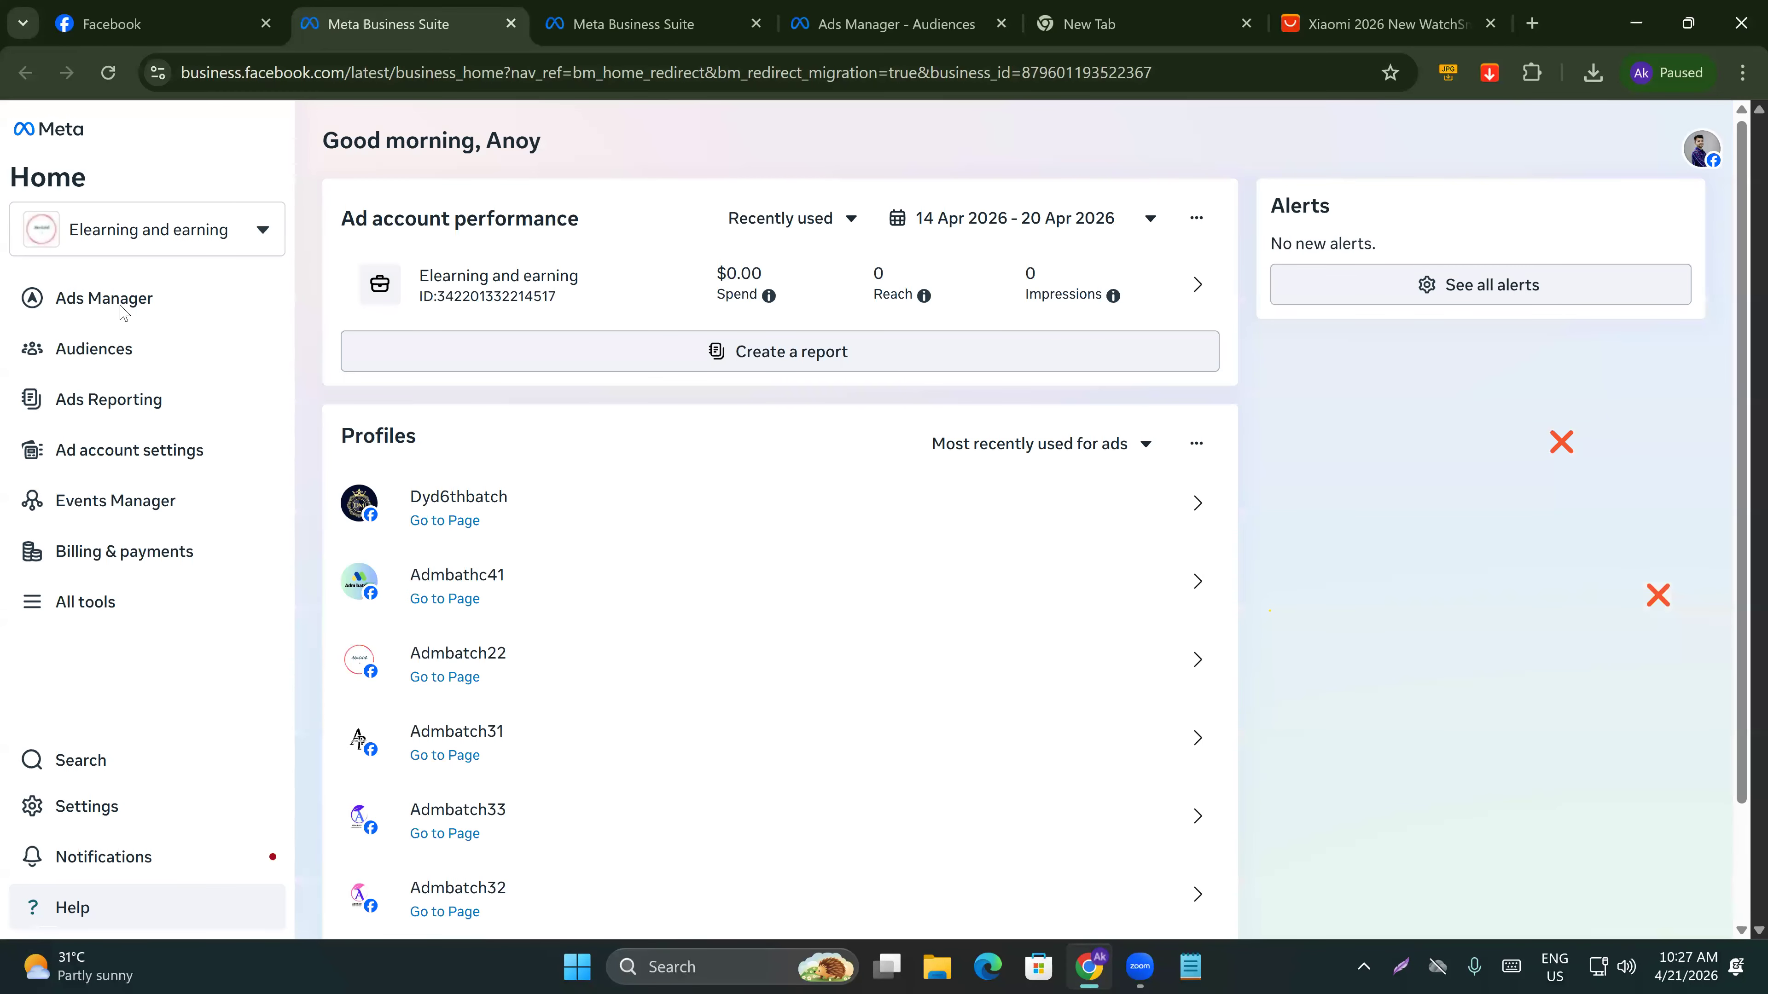
pyautogui.click(122, 310)
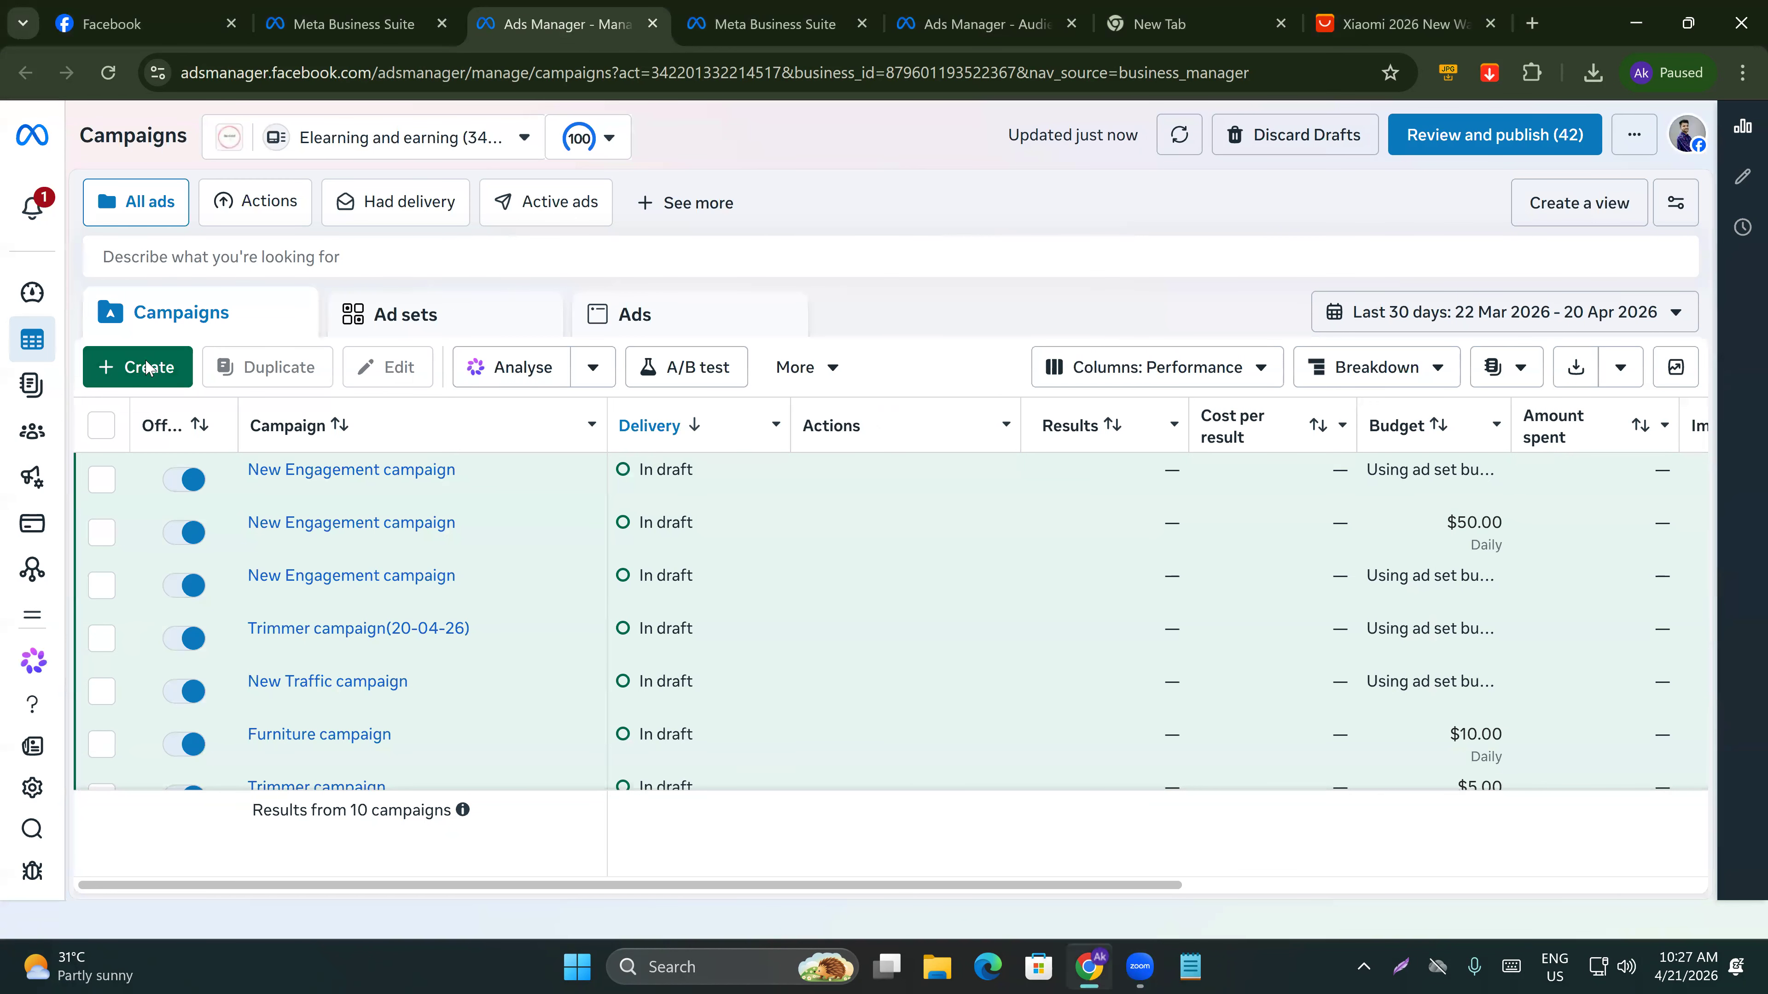
# Create a new campaign with the Traffic objective and the default campaign setup.
pyautogui.click(148, 369)
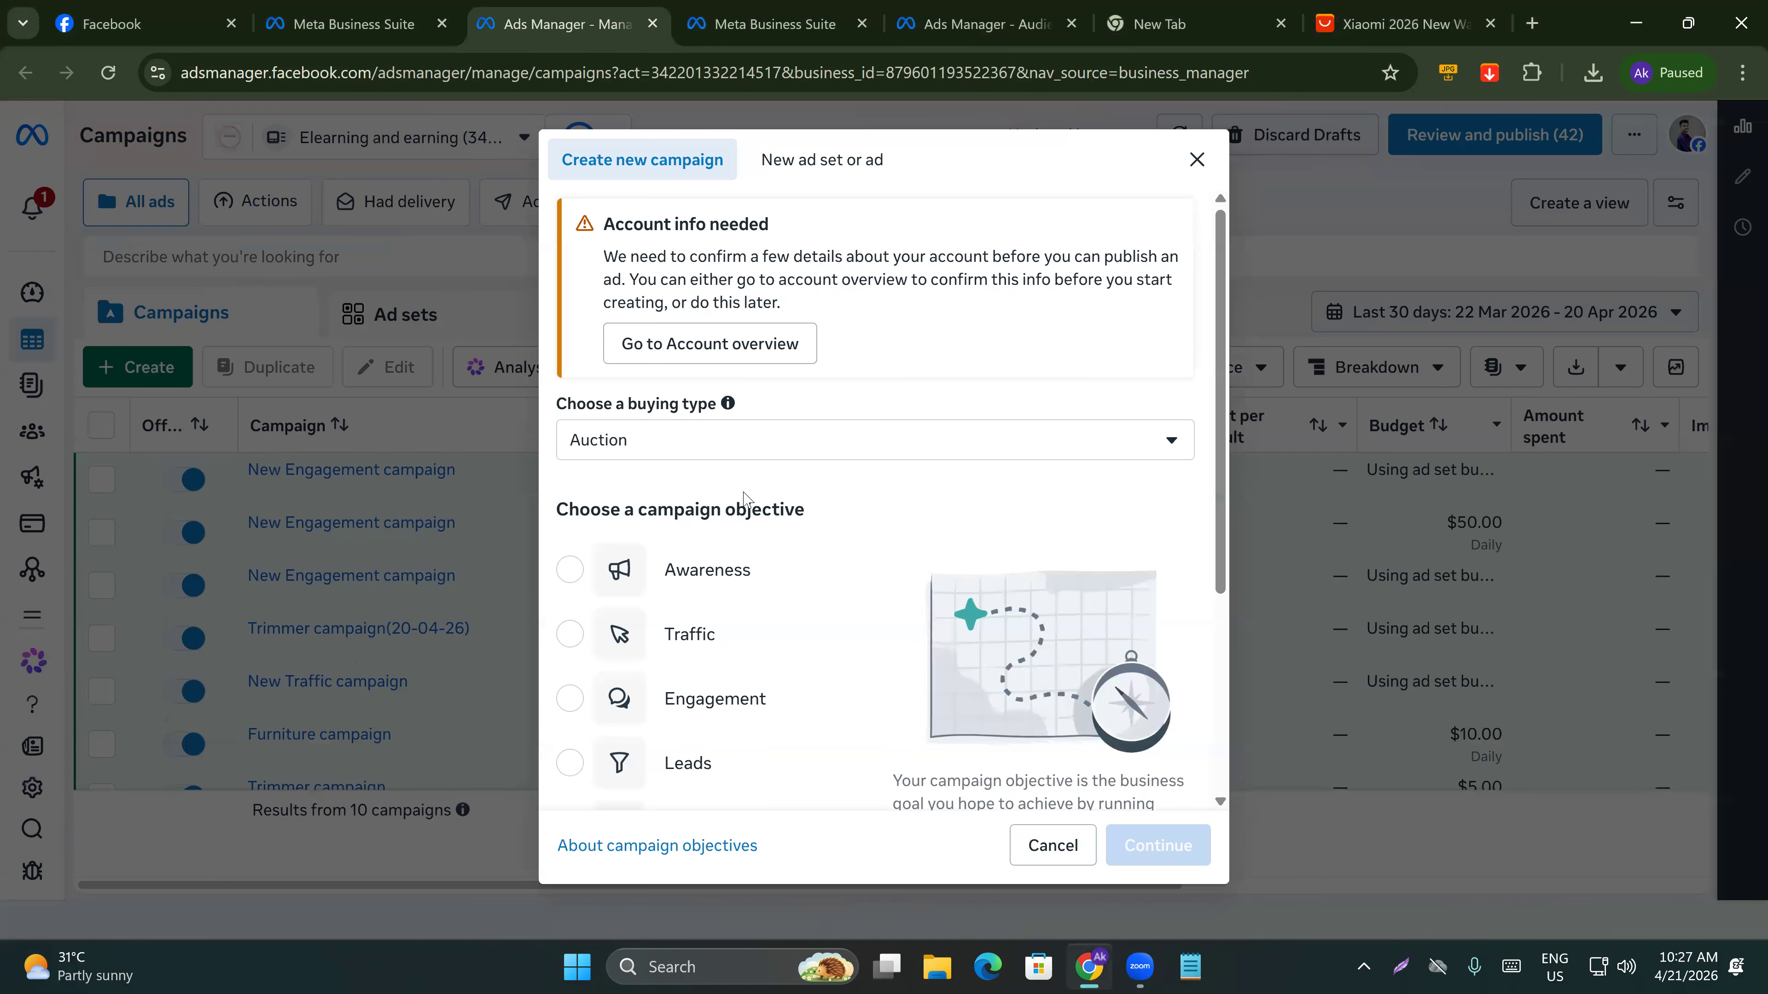
pyautogui.scroll(-3, 696, 647)
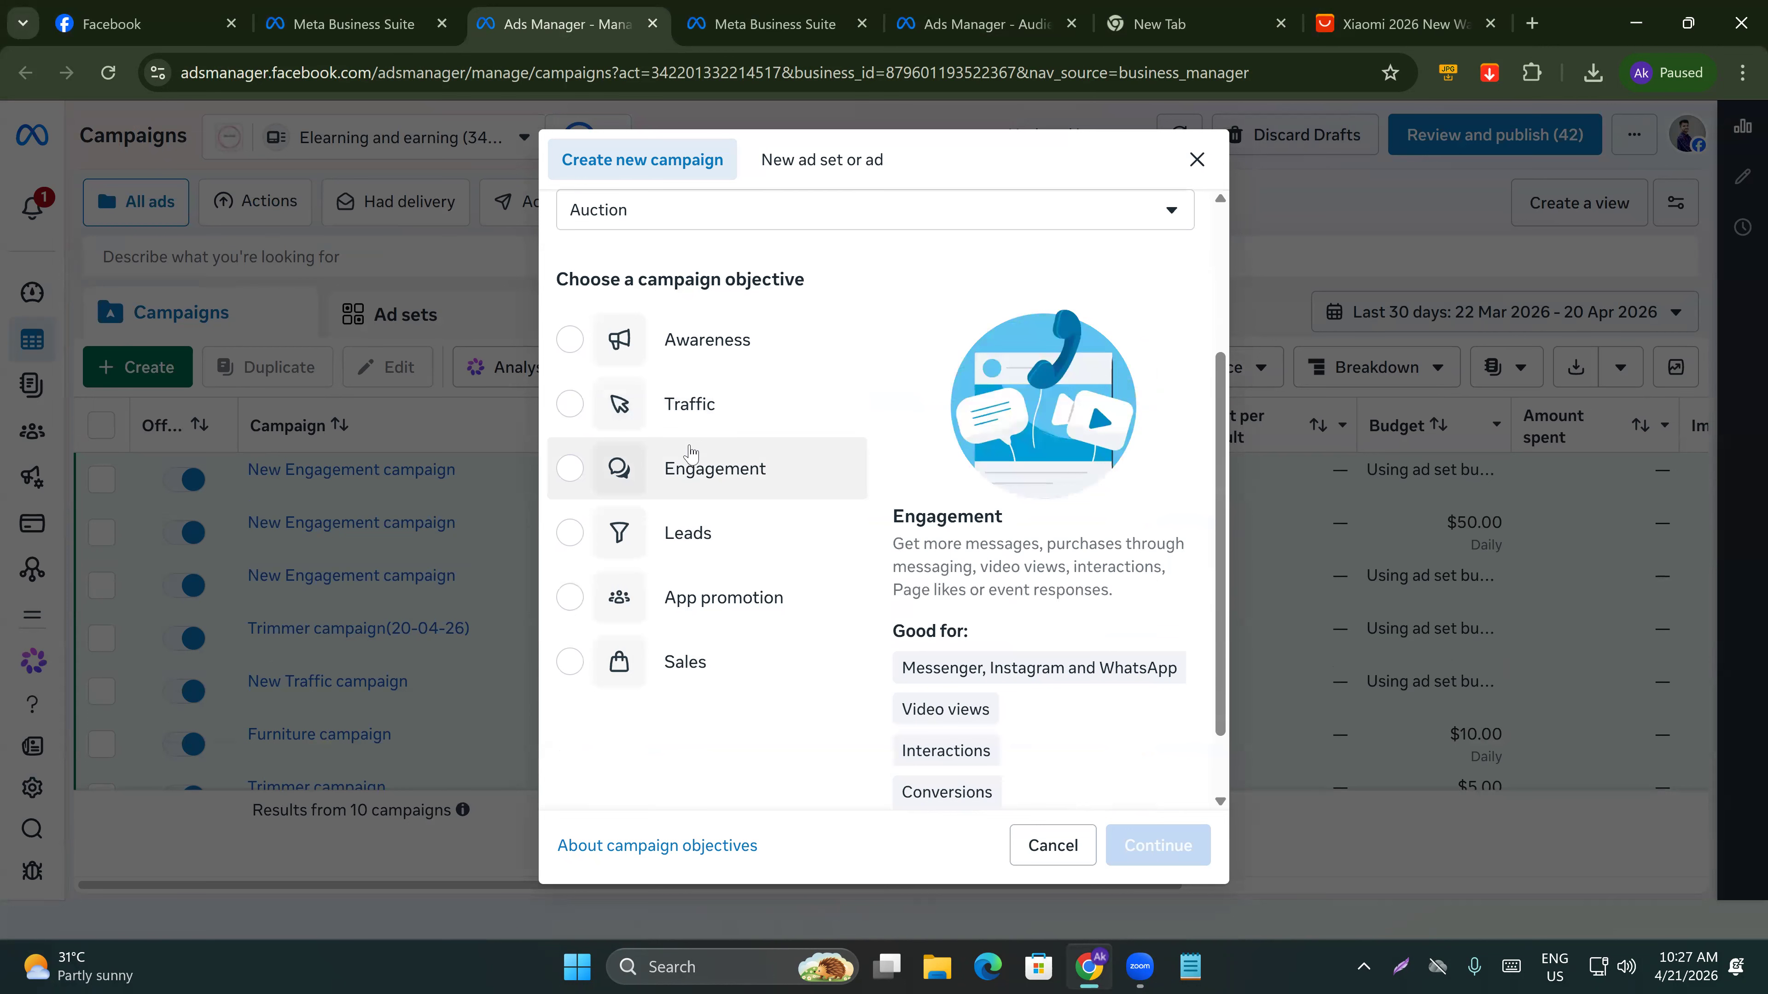
pyautogui.click(668, 402)
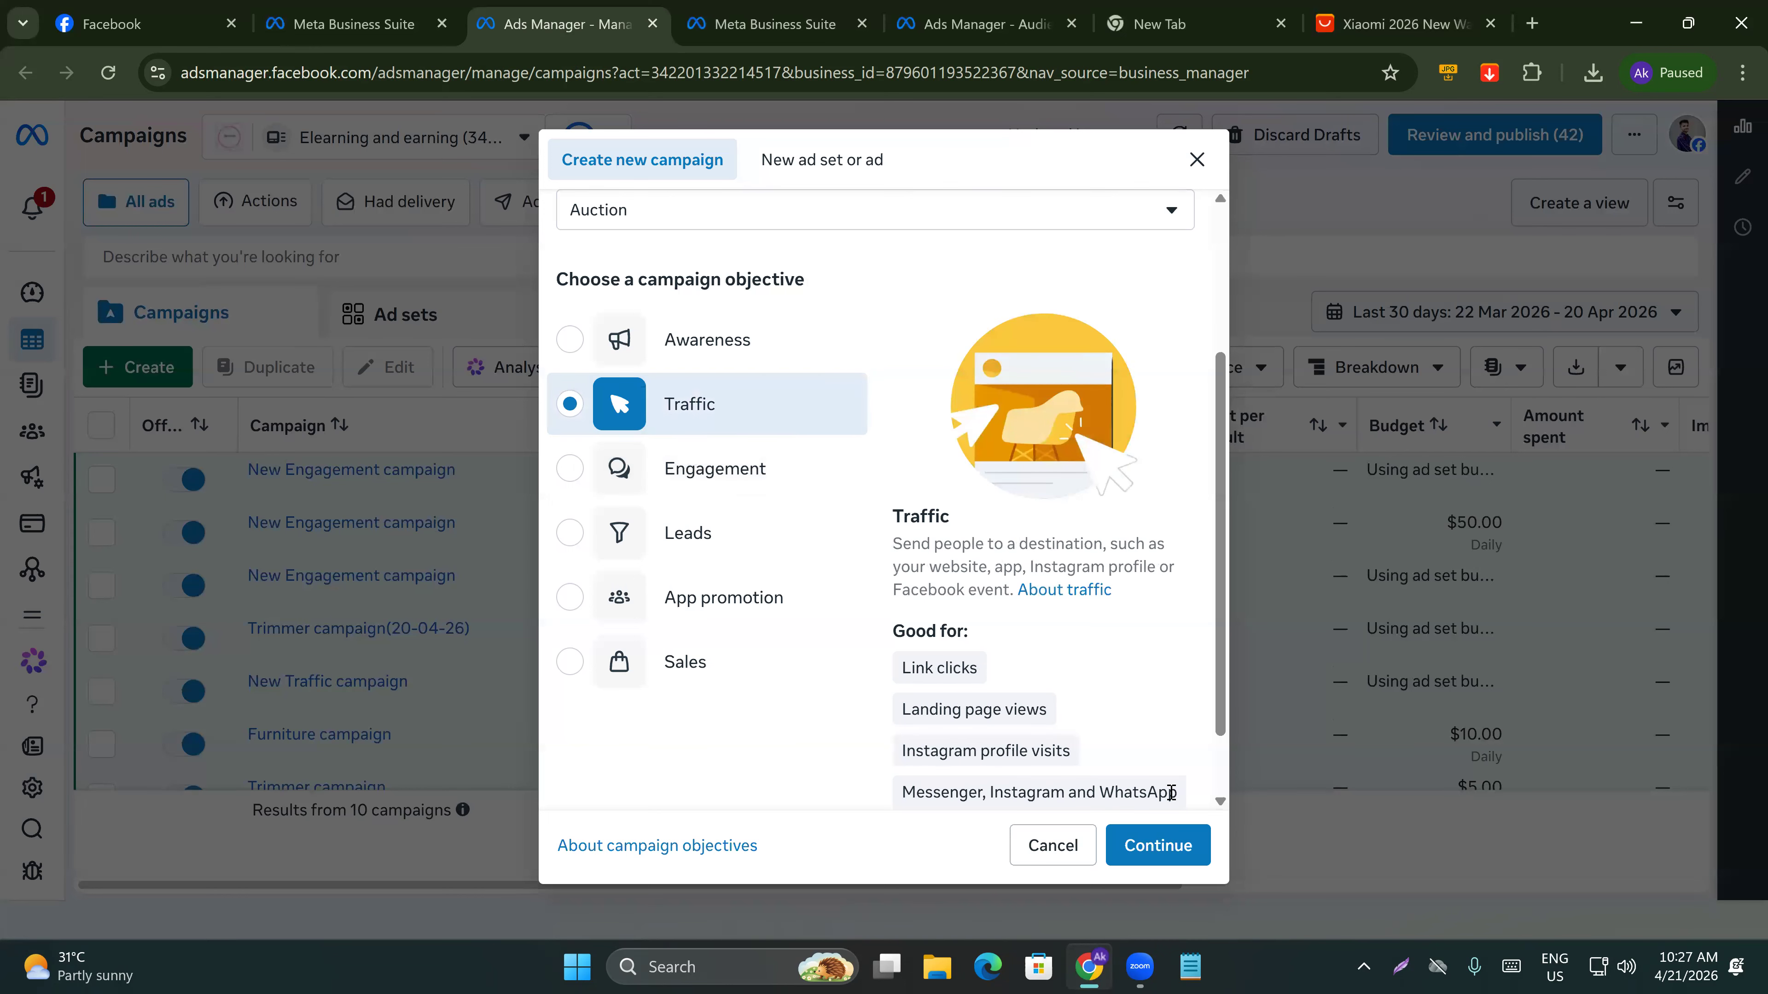
pyautogui.scroll(-1, 1152, 840)
pyautogui.click(1148, 839)
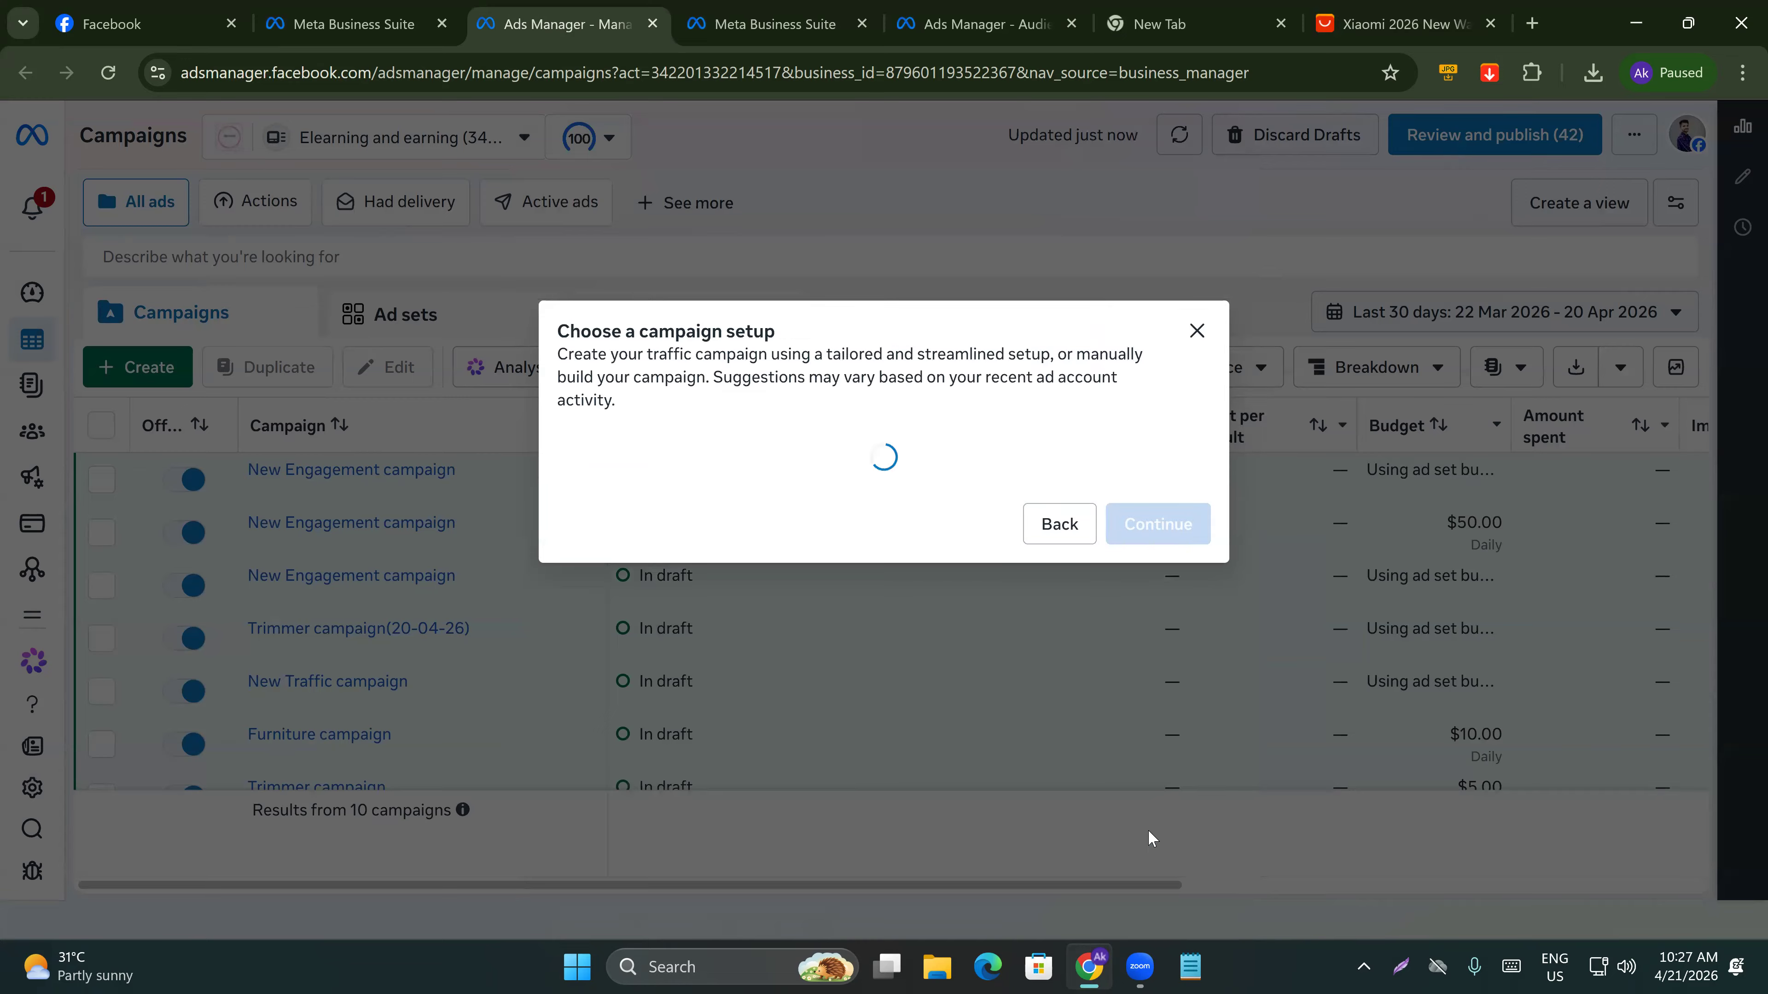
pyautogui.click(1145, 654)
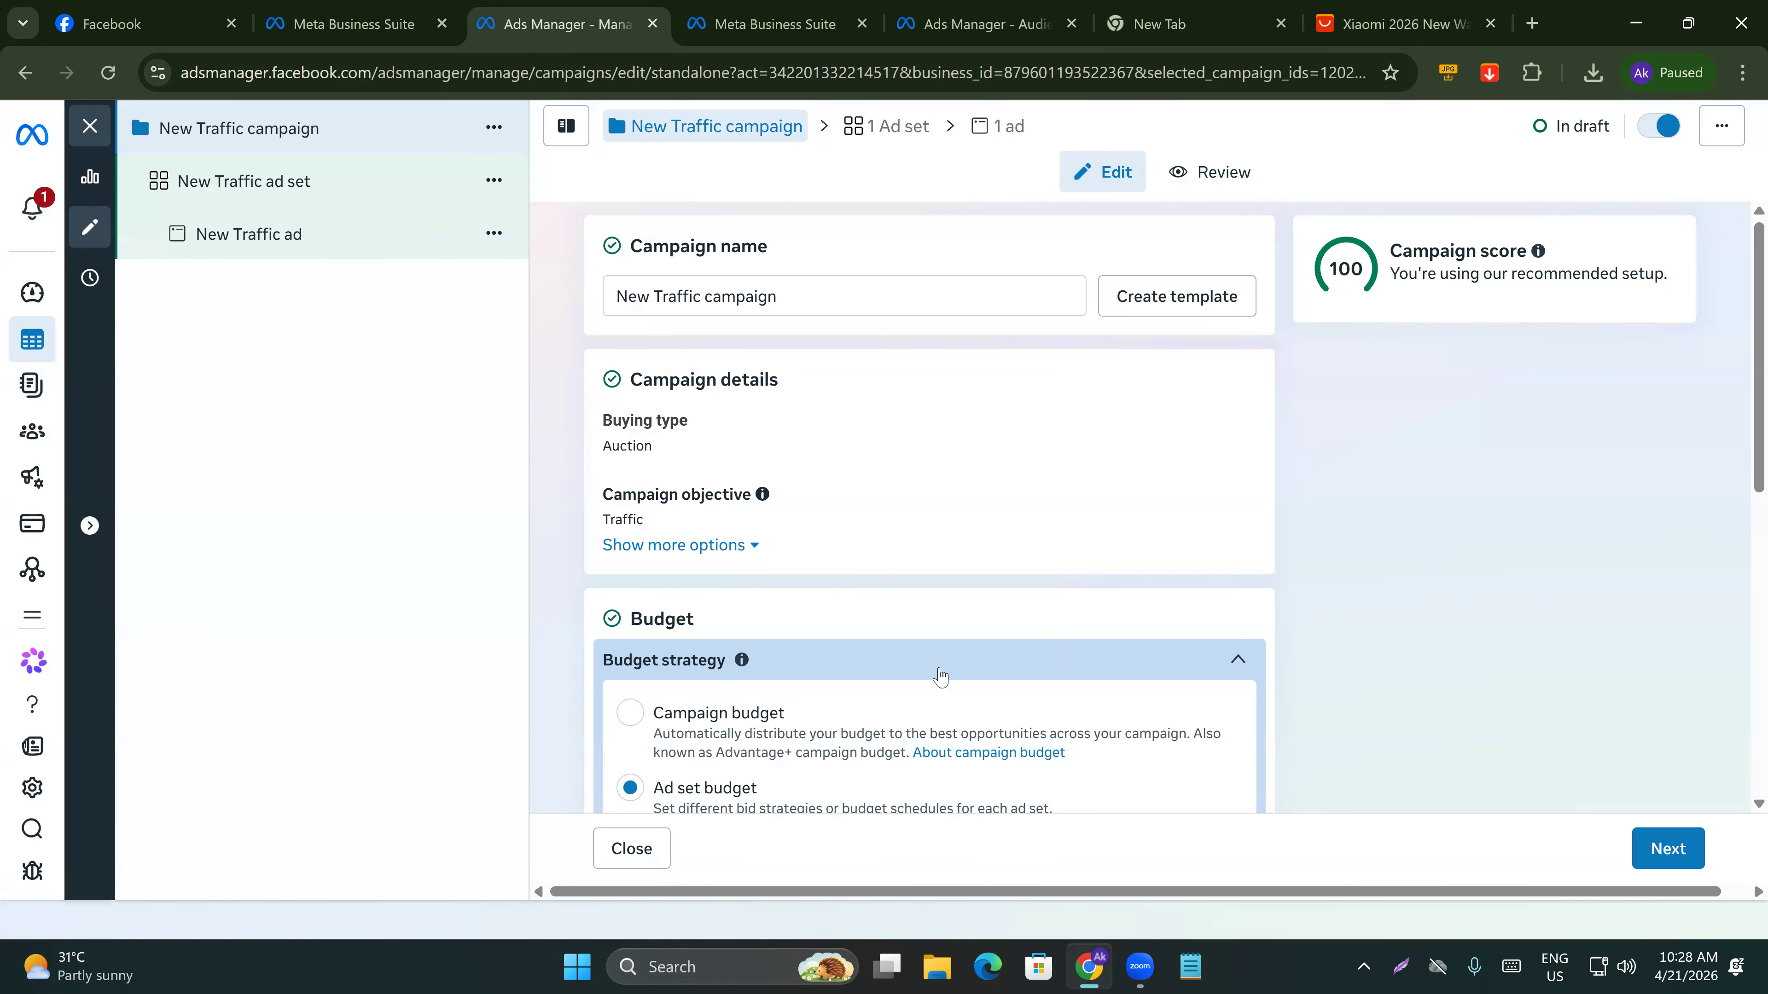
# Open the New Traffic ad set and review its settings down to the audience section.
pyautogui.click(313, 187)
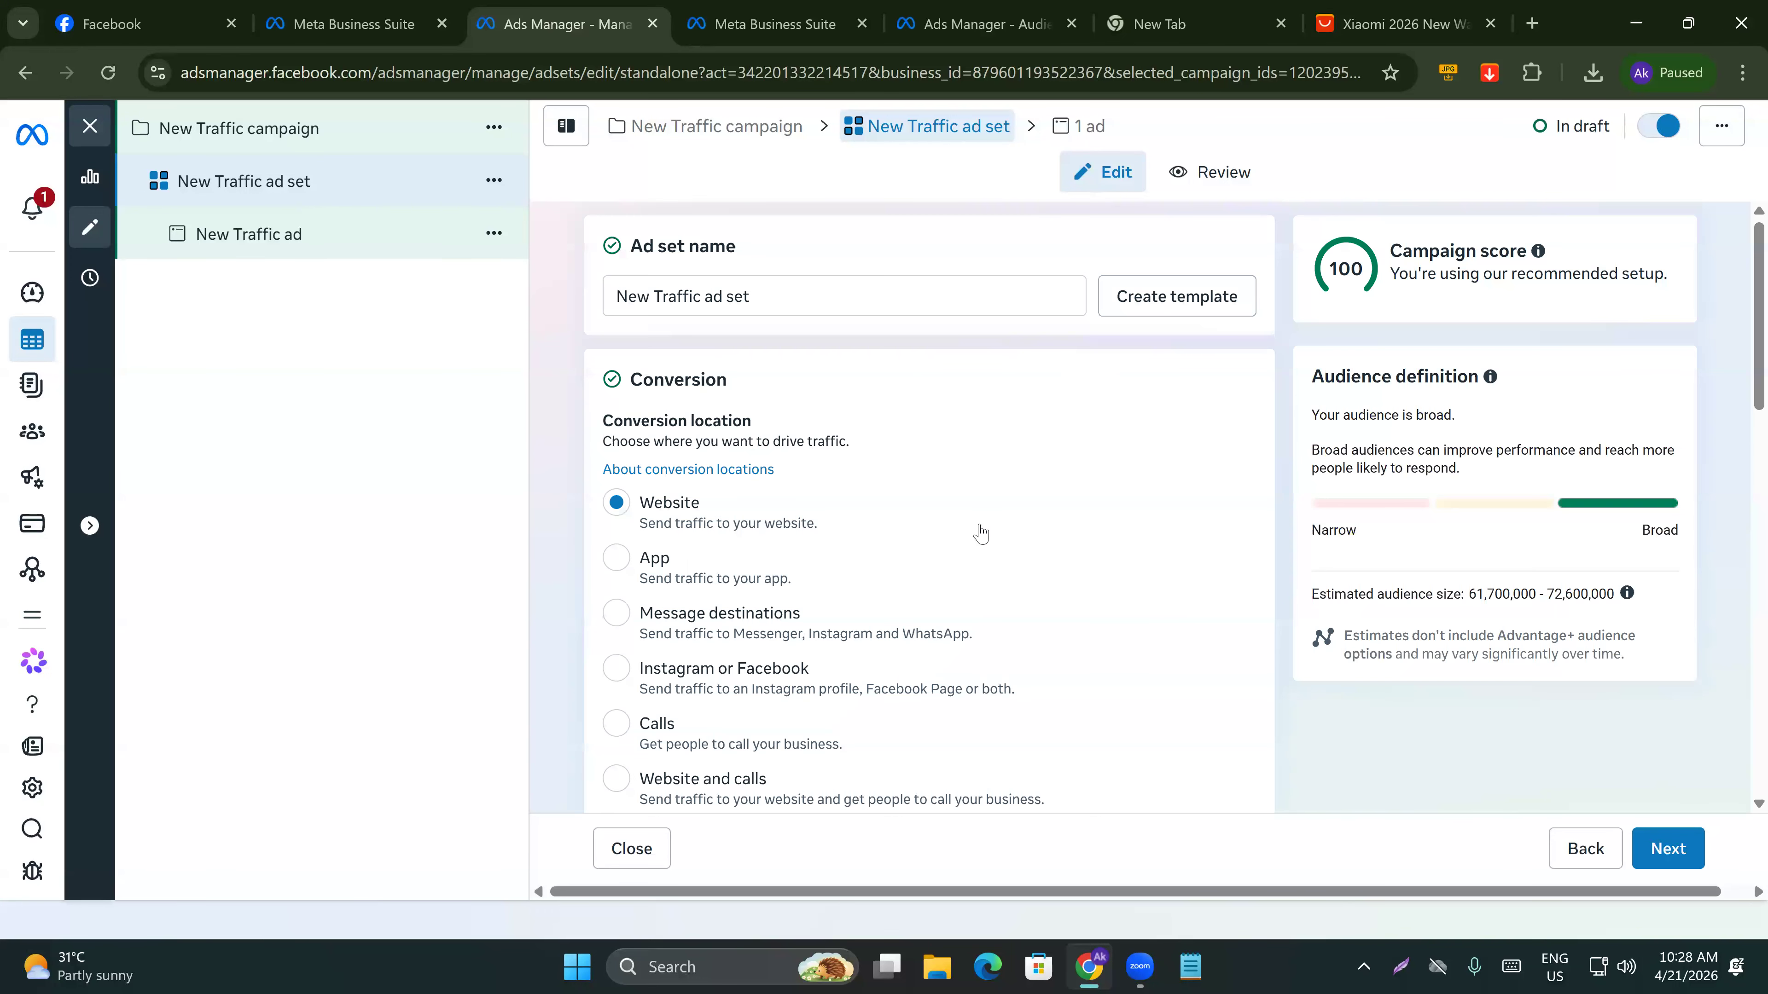
pyautogui.scroll(-10, 979, 540)
pyautogui.scroll(-10, 981, 547)
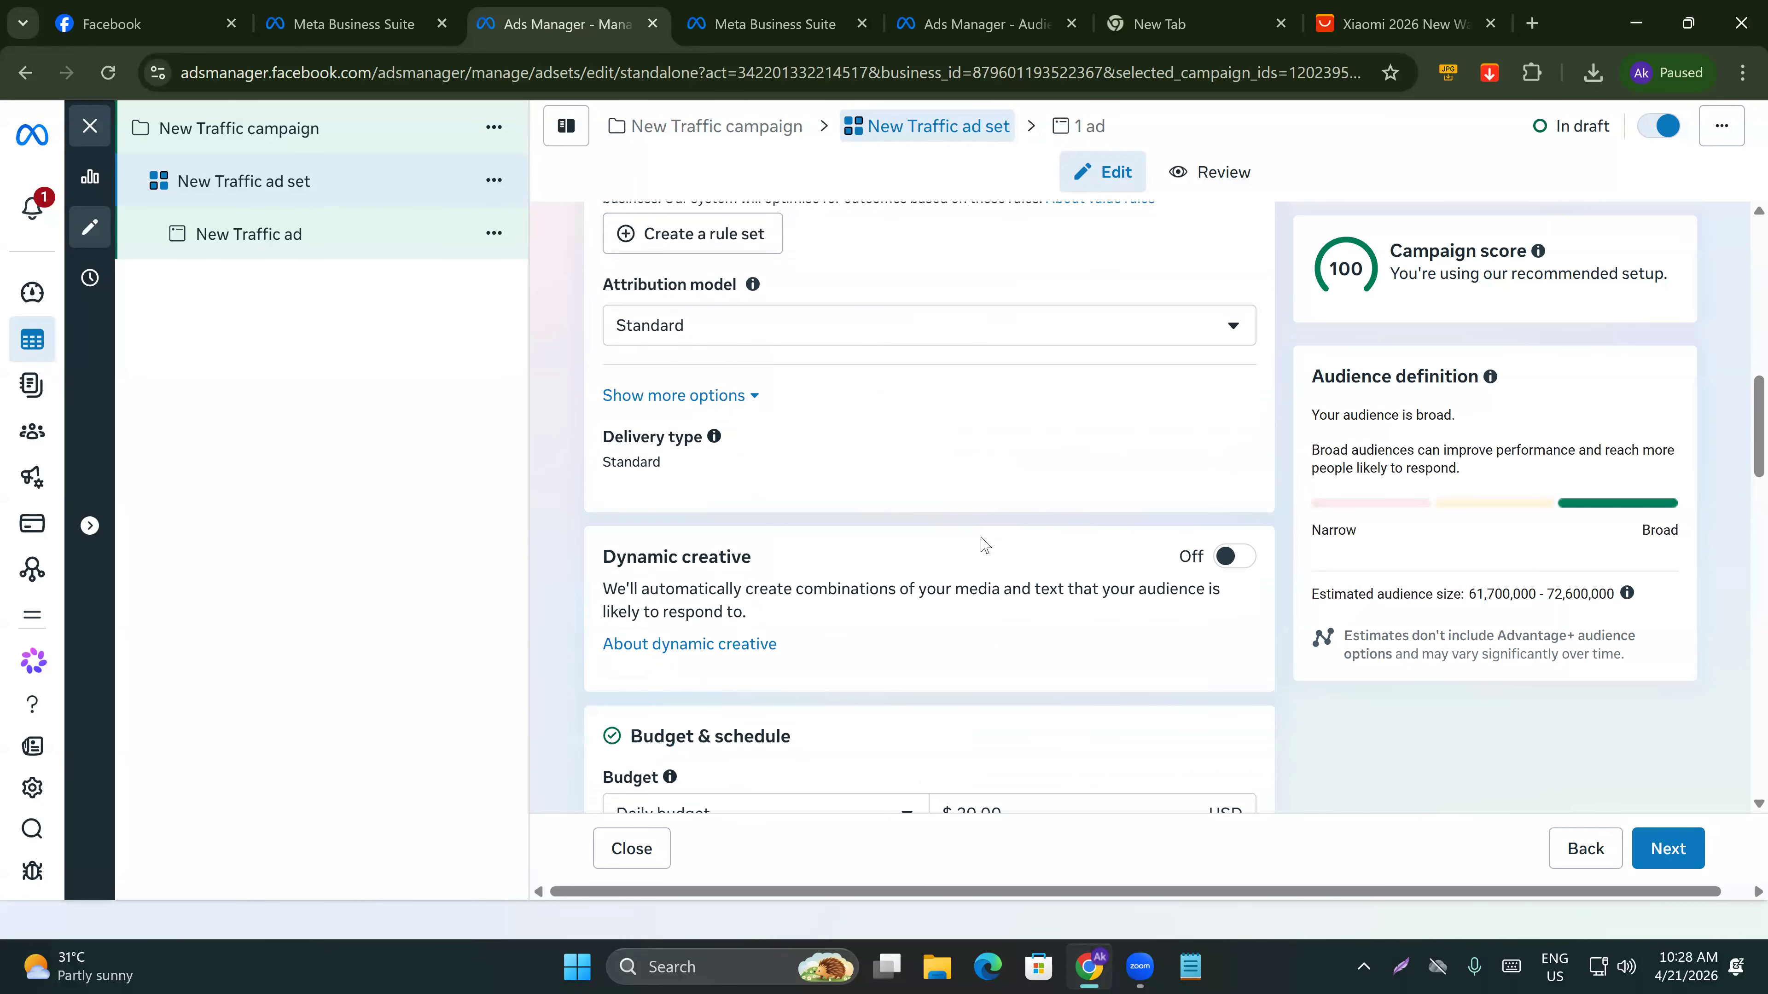
pyautogui.scroll(-8, 982, 546)
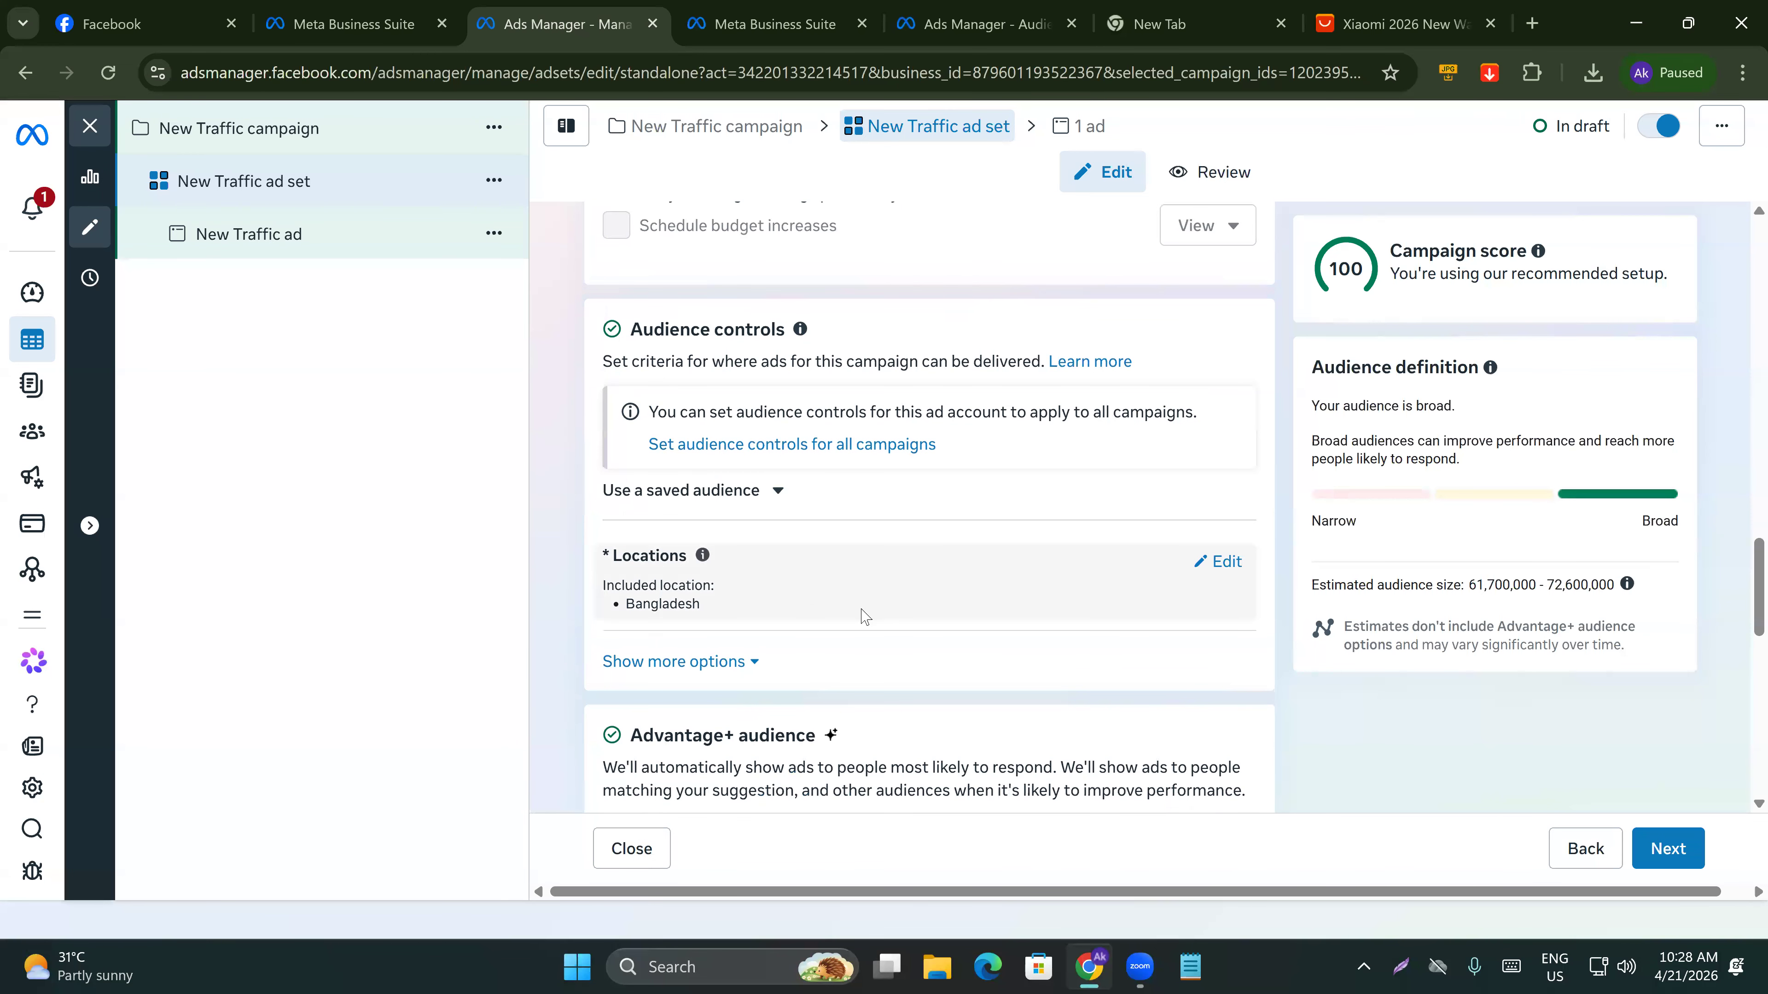
pyautogui.scroll(-6, 863, 610)
pyautogui.scroll(-5, 863, 610)
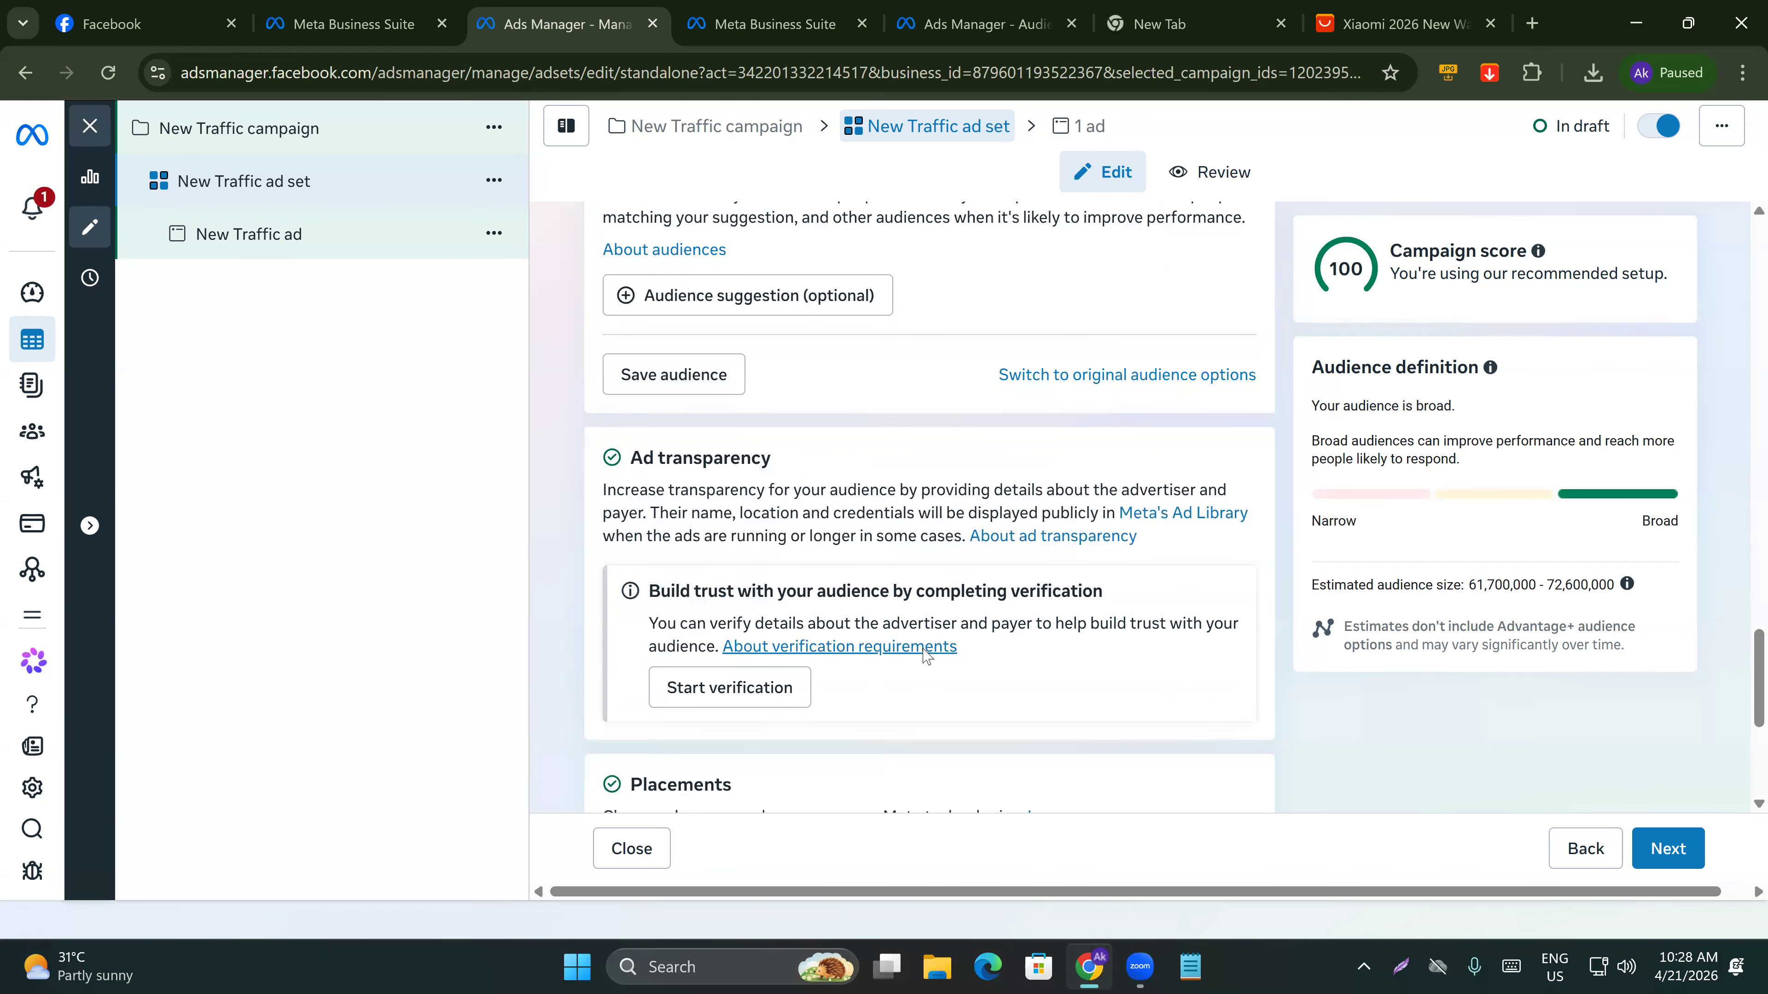
pyautogui.scroll(10, 903, 541)
pyautogui.scroll(-3, 858, 697)
pyautogui.scroll(-2, 857, 696)
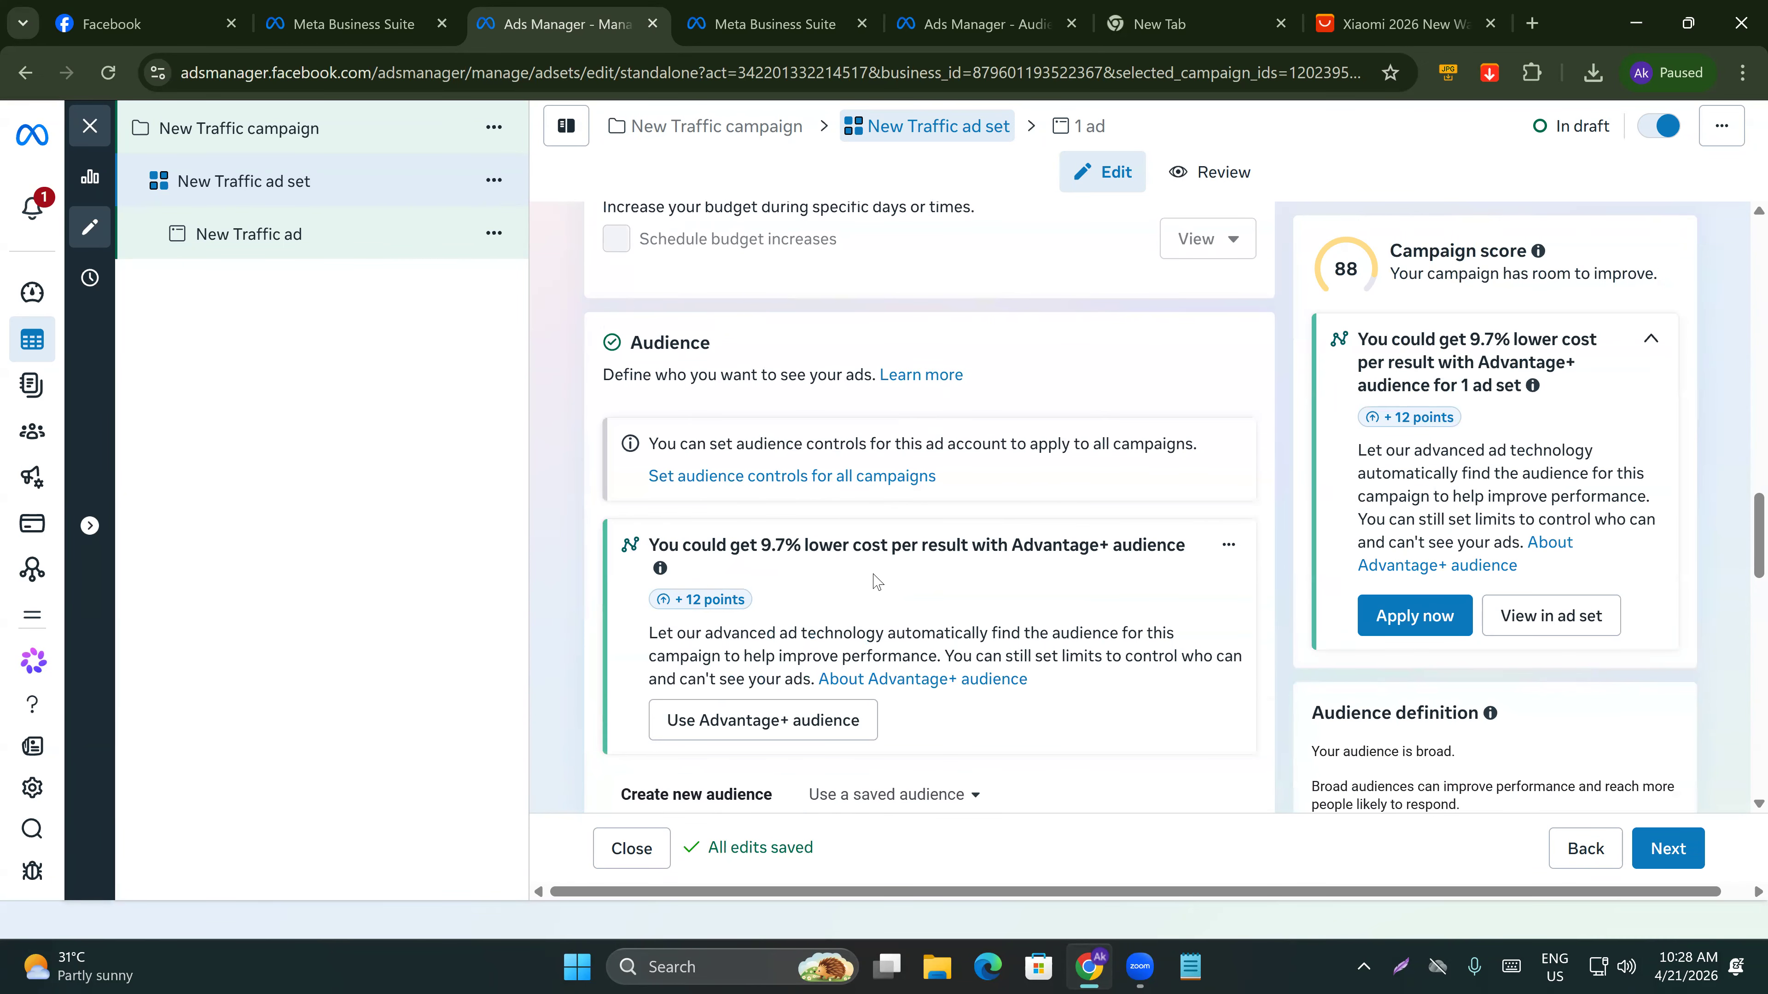
pyautogui.scroll(-2, 877, 581)
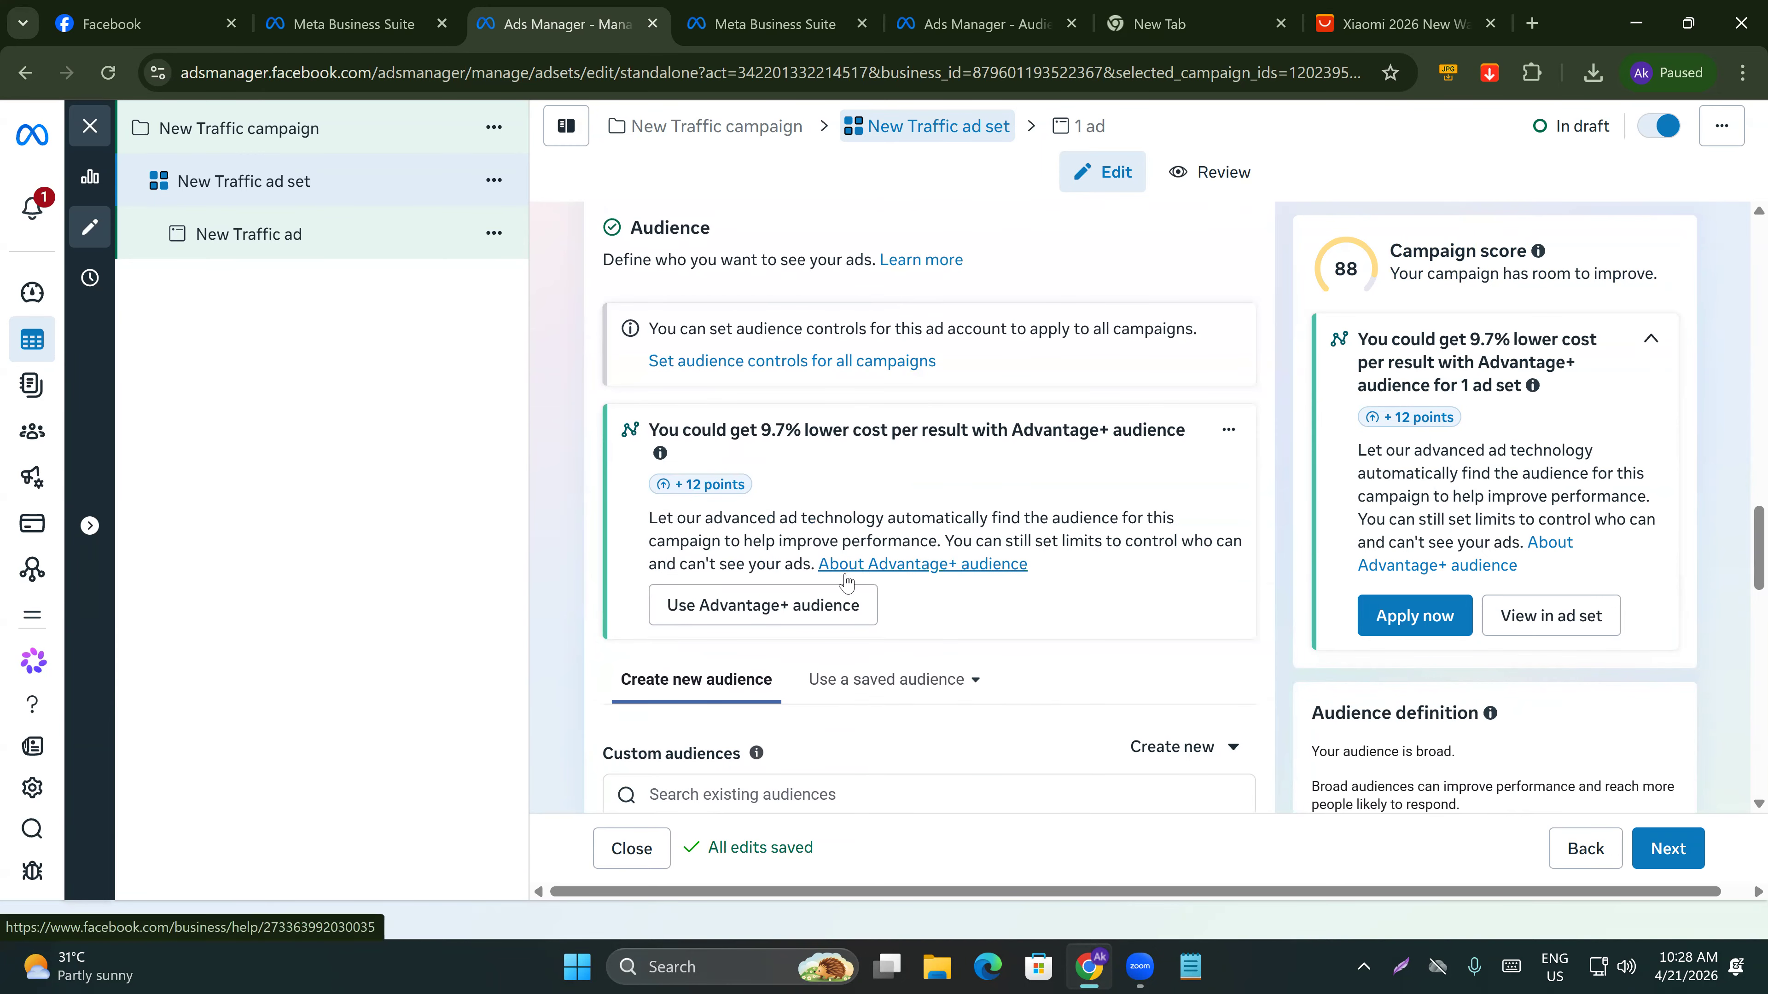
pyautogui.scroll(-2, 847, 577)
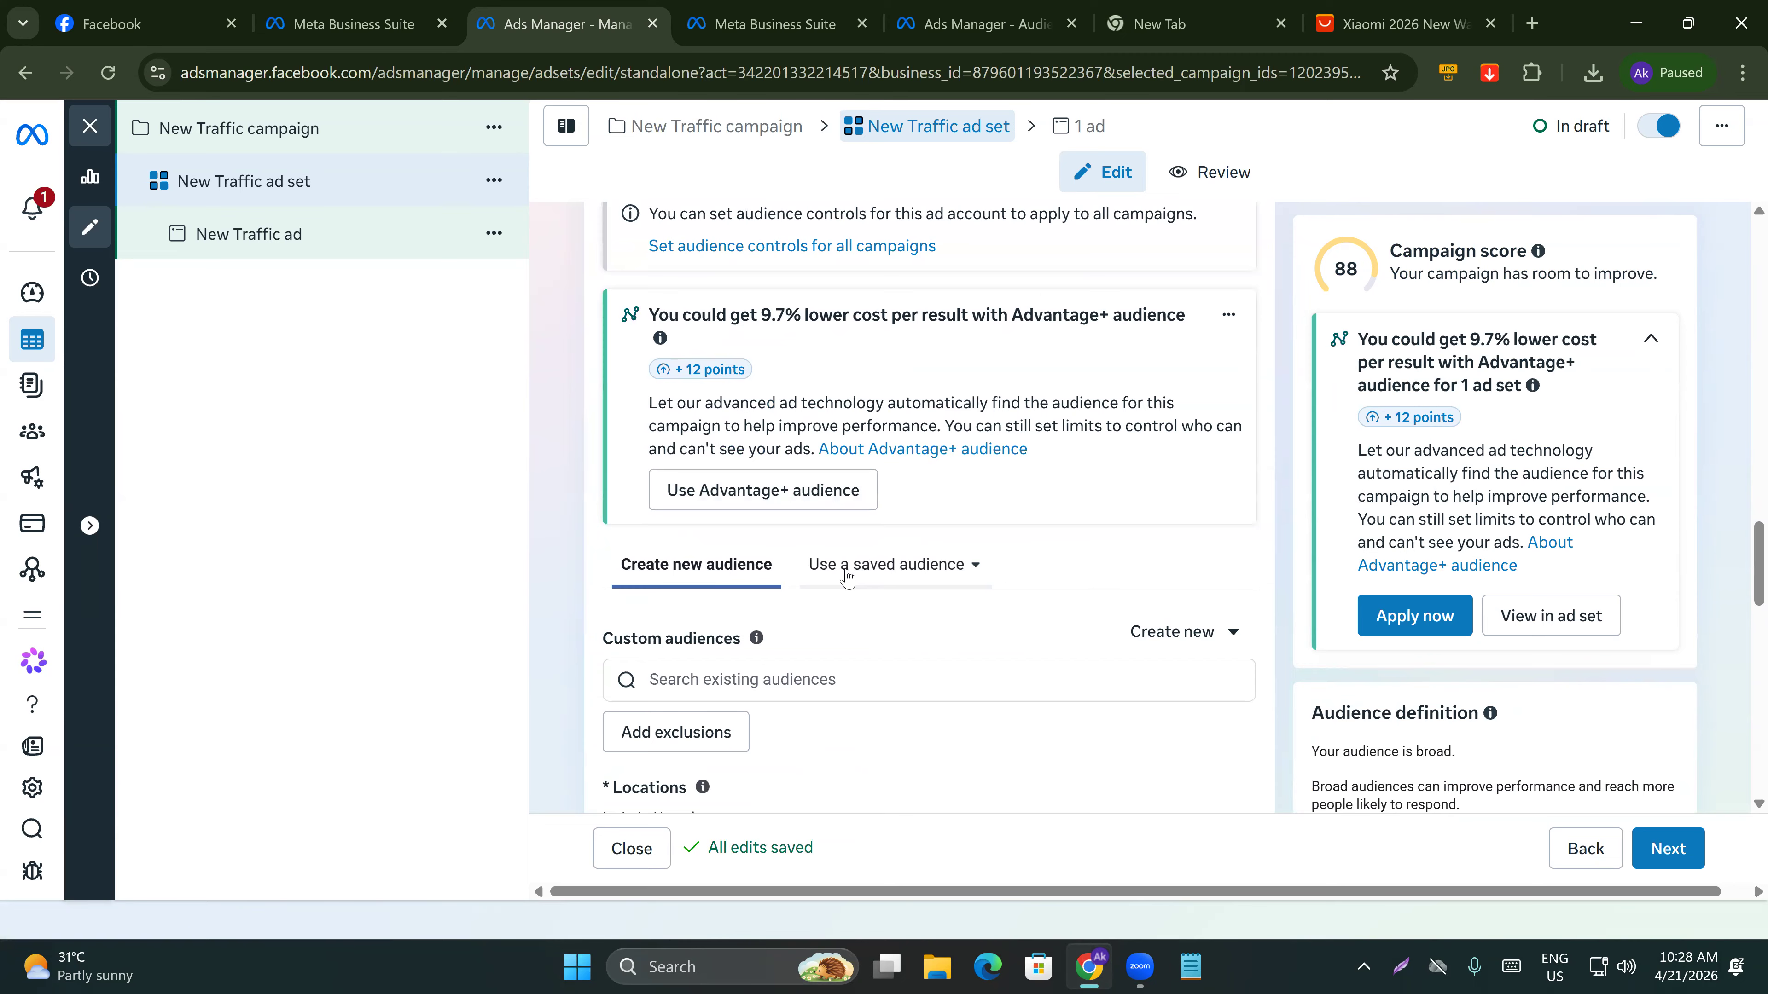
# Browse the saved, custom and lookalike audiences available for the ad set's targeting.
pyautogui.click(847, 578)
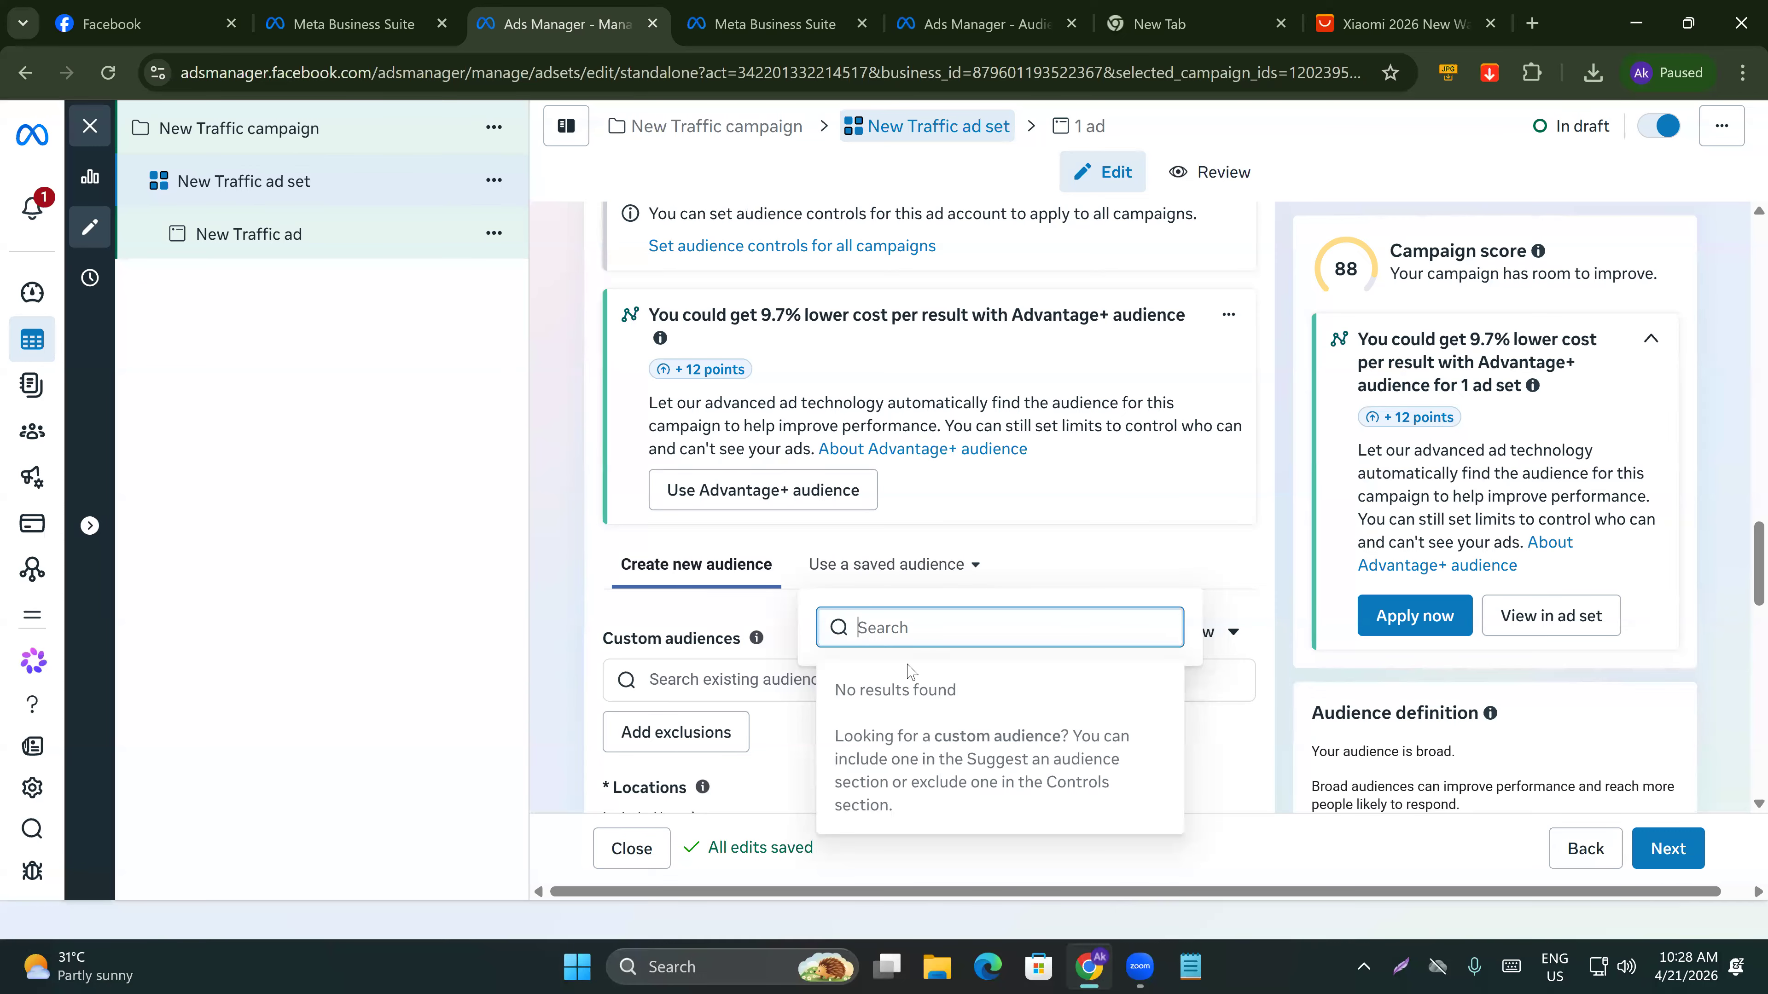
pyautogui.click(549, 689)
pyautogui.click(700, 670)
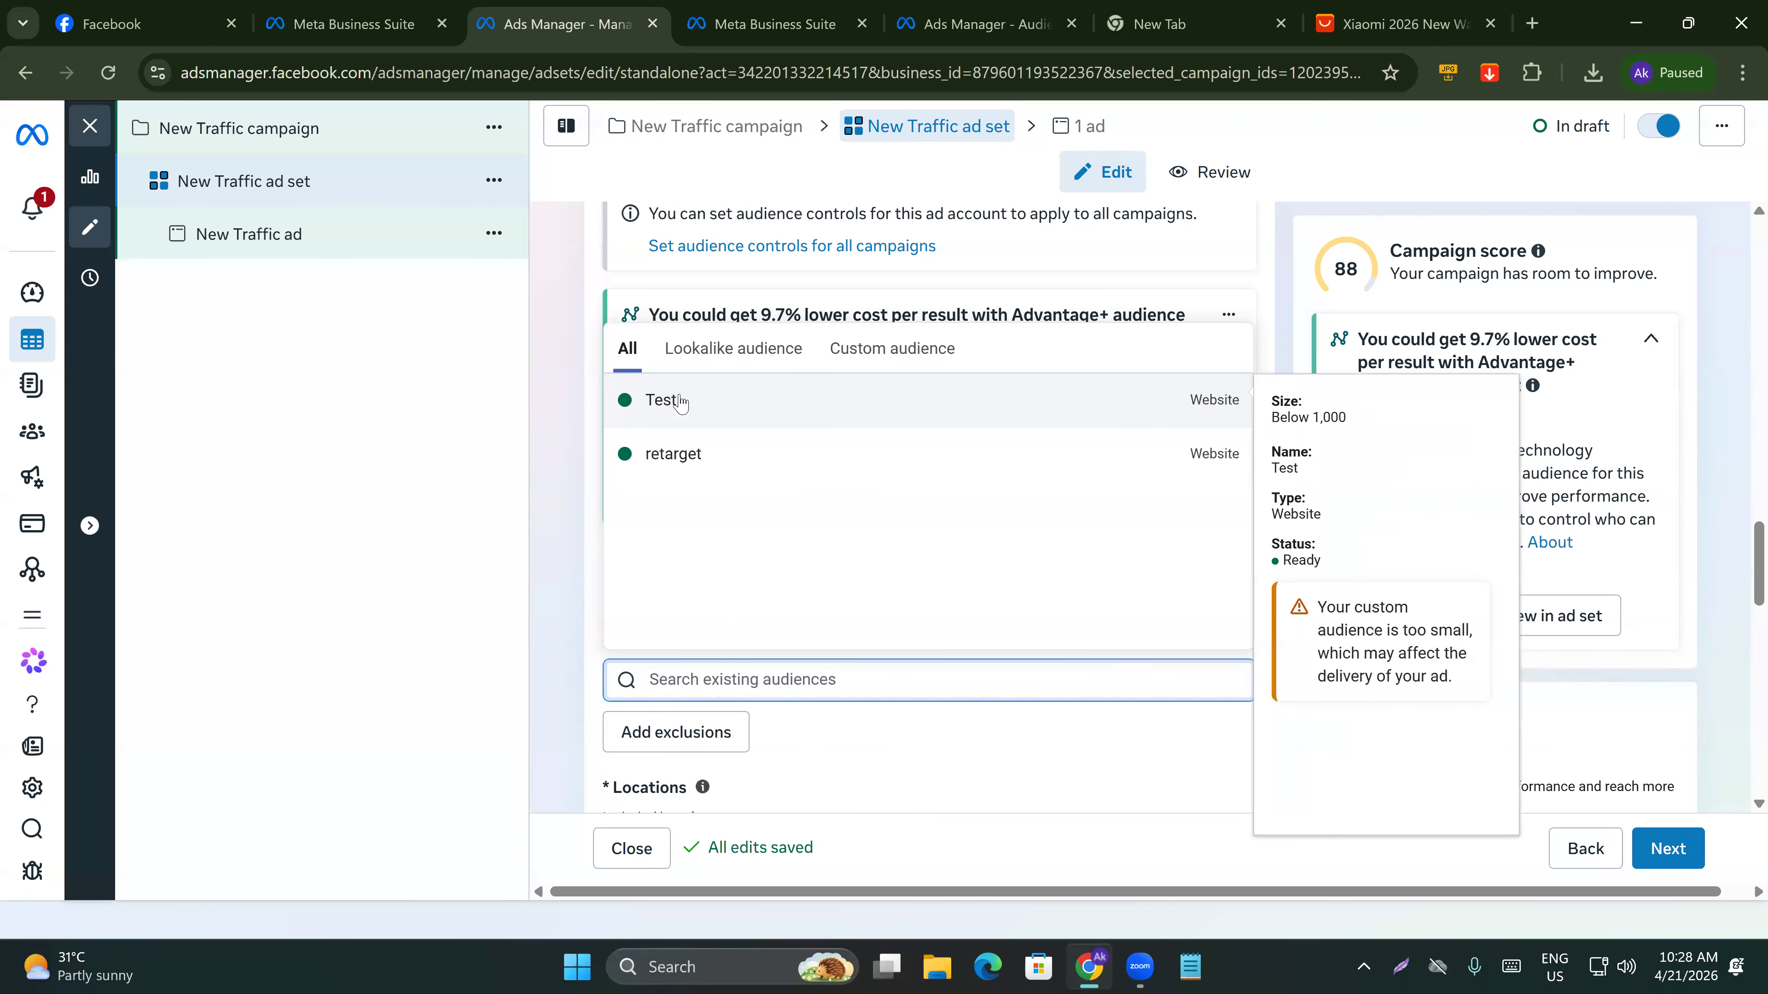
pyautogui.click(710, 351)
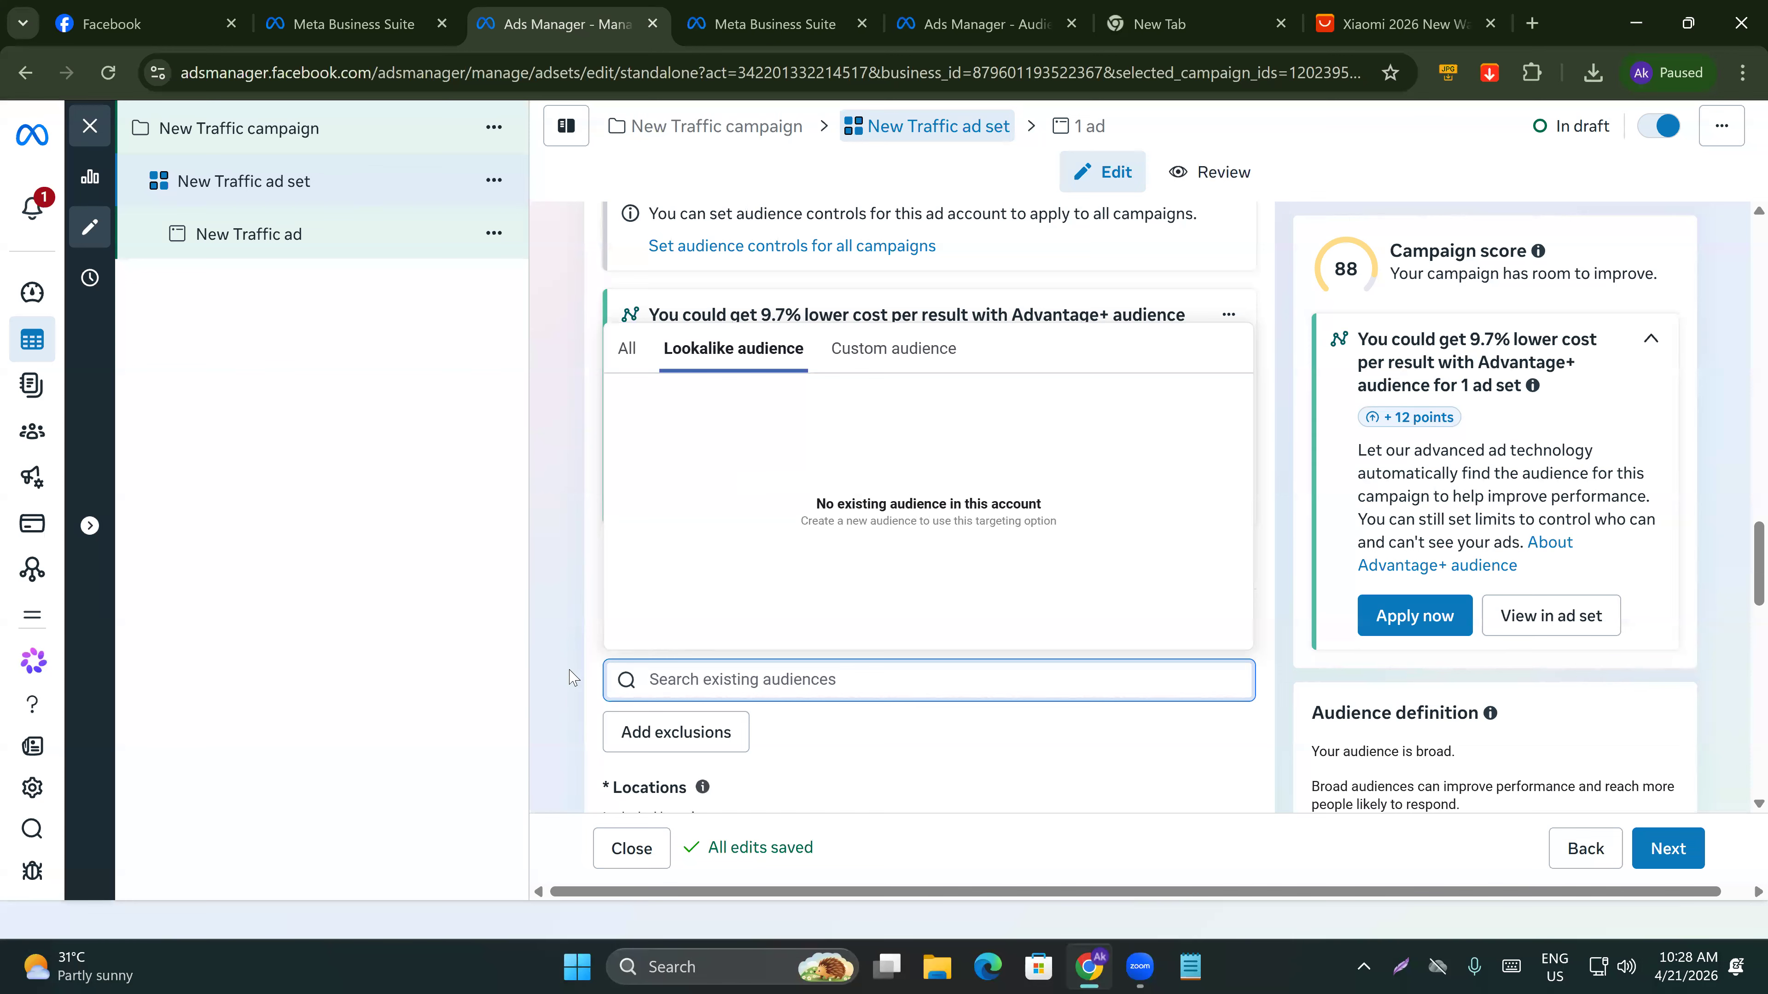
pyautogui.click(557, 652)
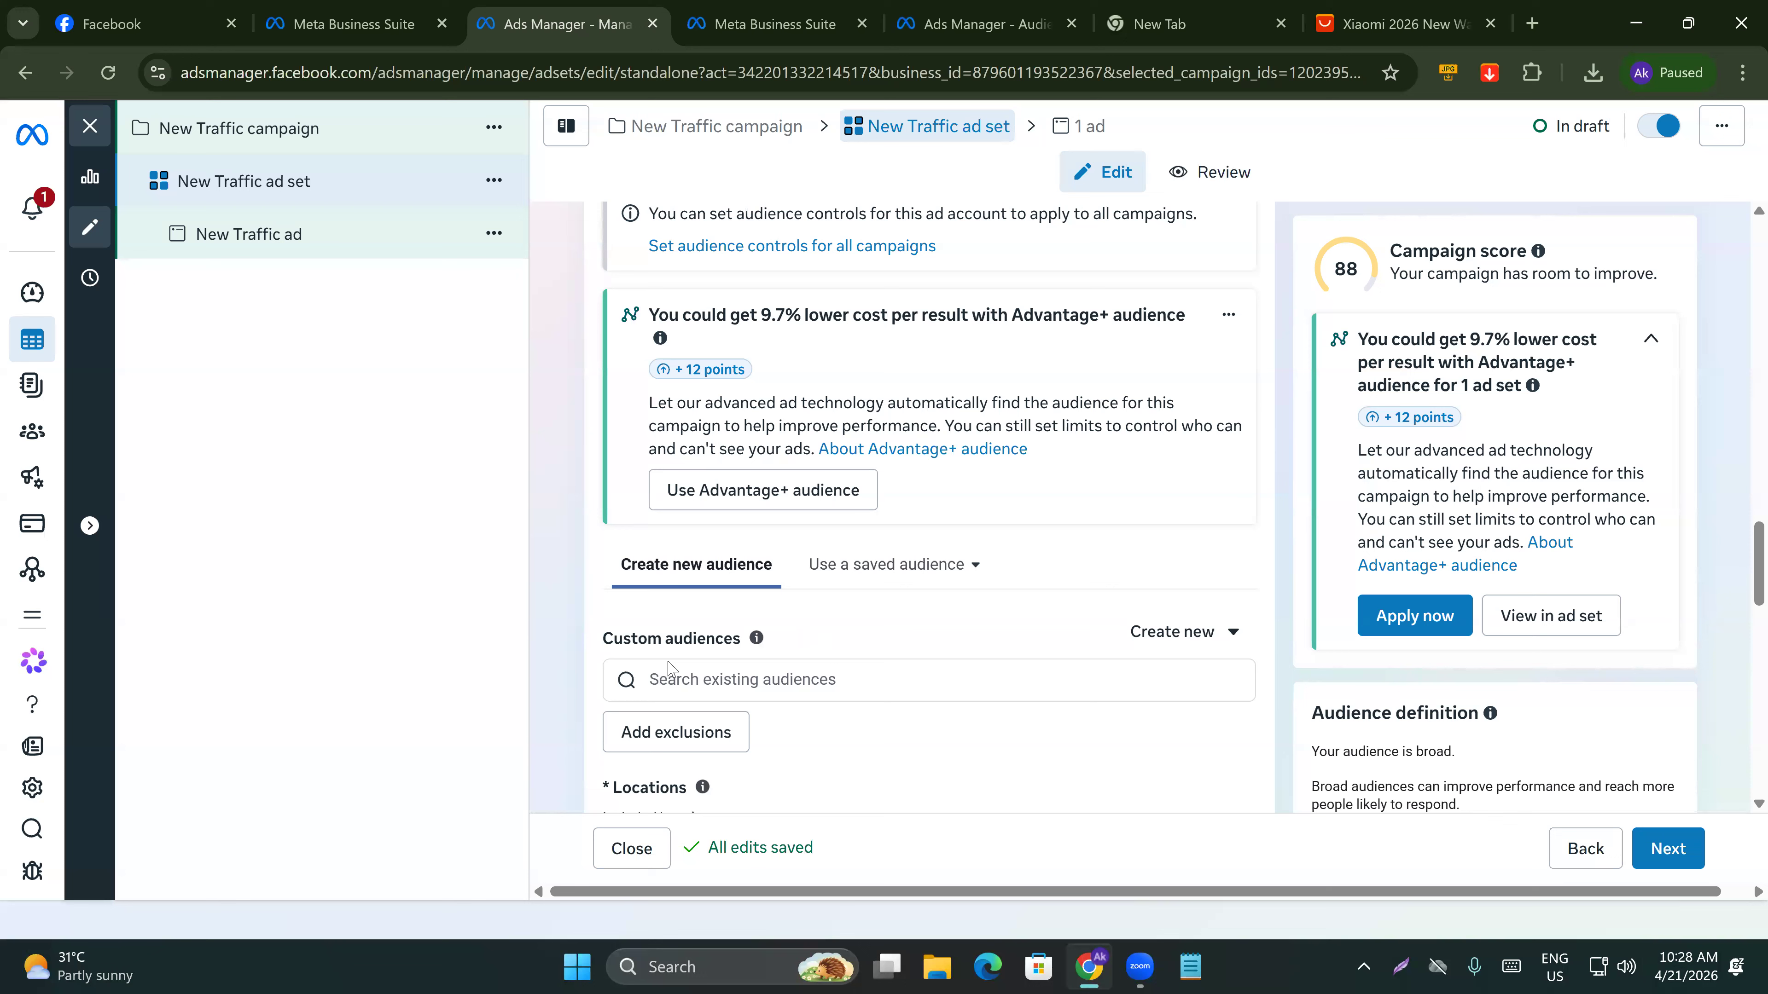
pyautogui.scroll(-3, 704, 646)
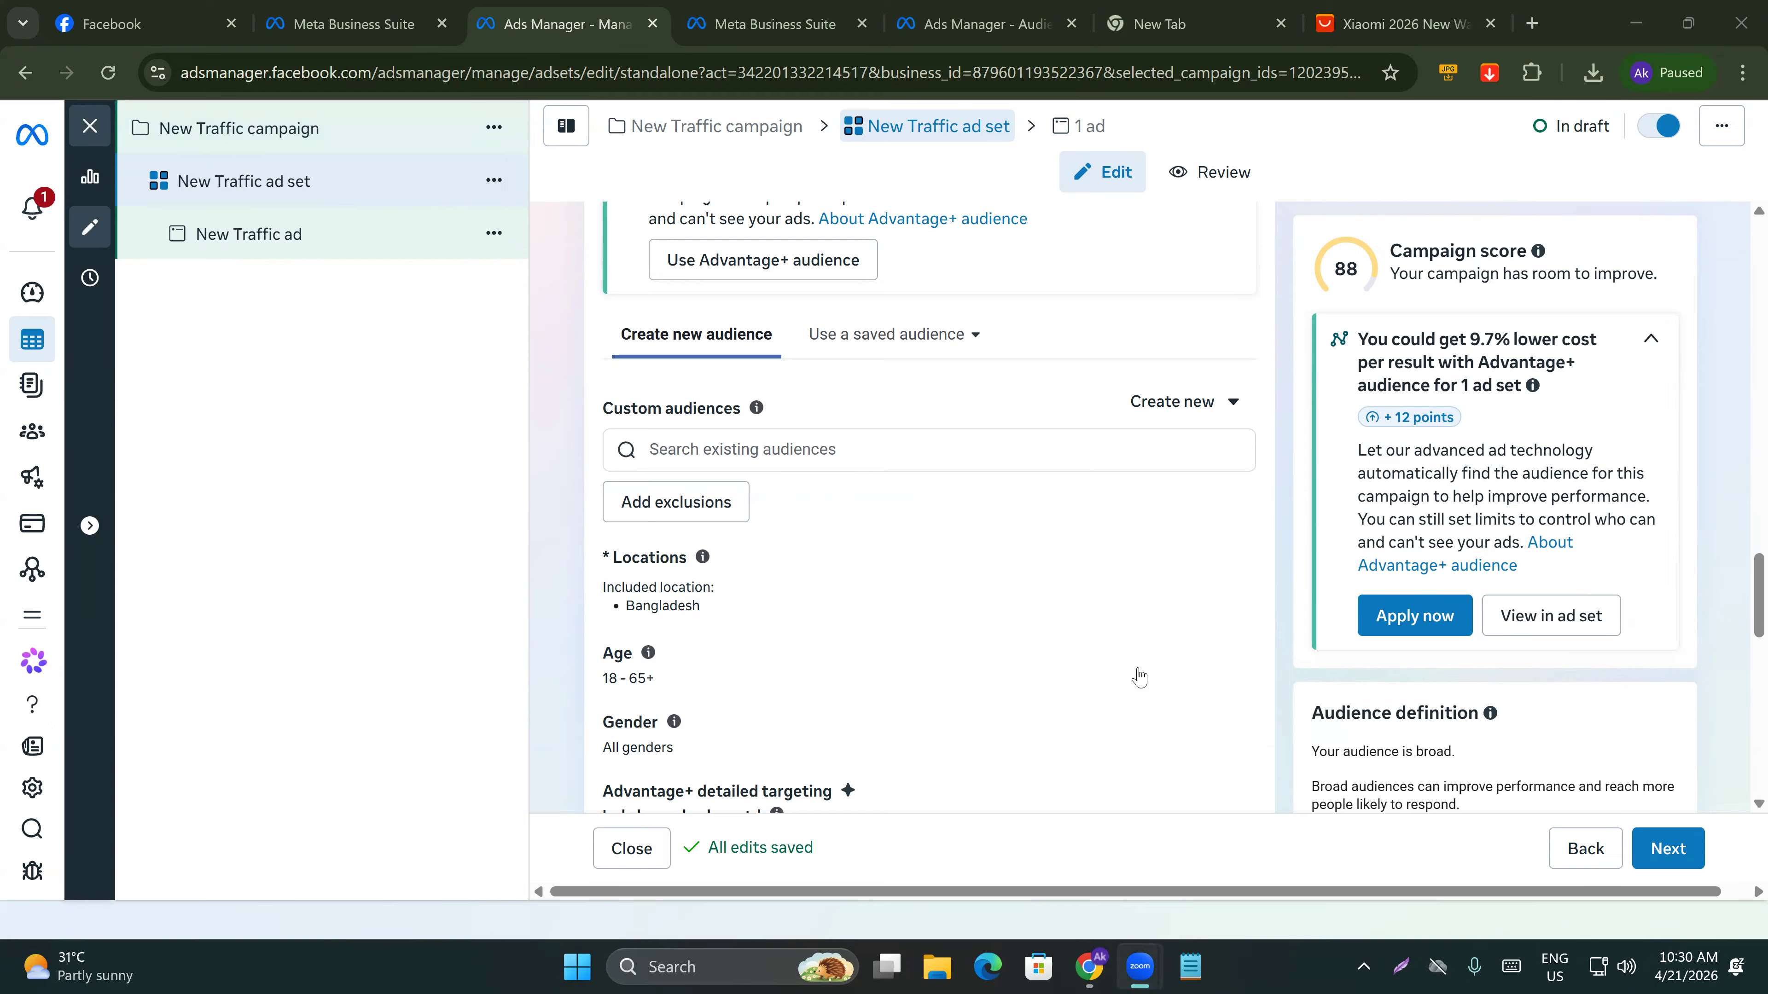
# Close the AliExpress product and blank tabs, and switch to the Facebook tab.
pyautogui.click(1284, 33)
pyautogui.click(1281, 25)
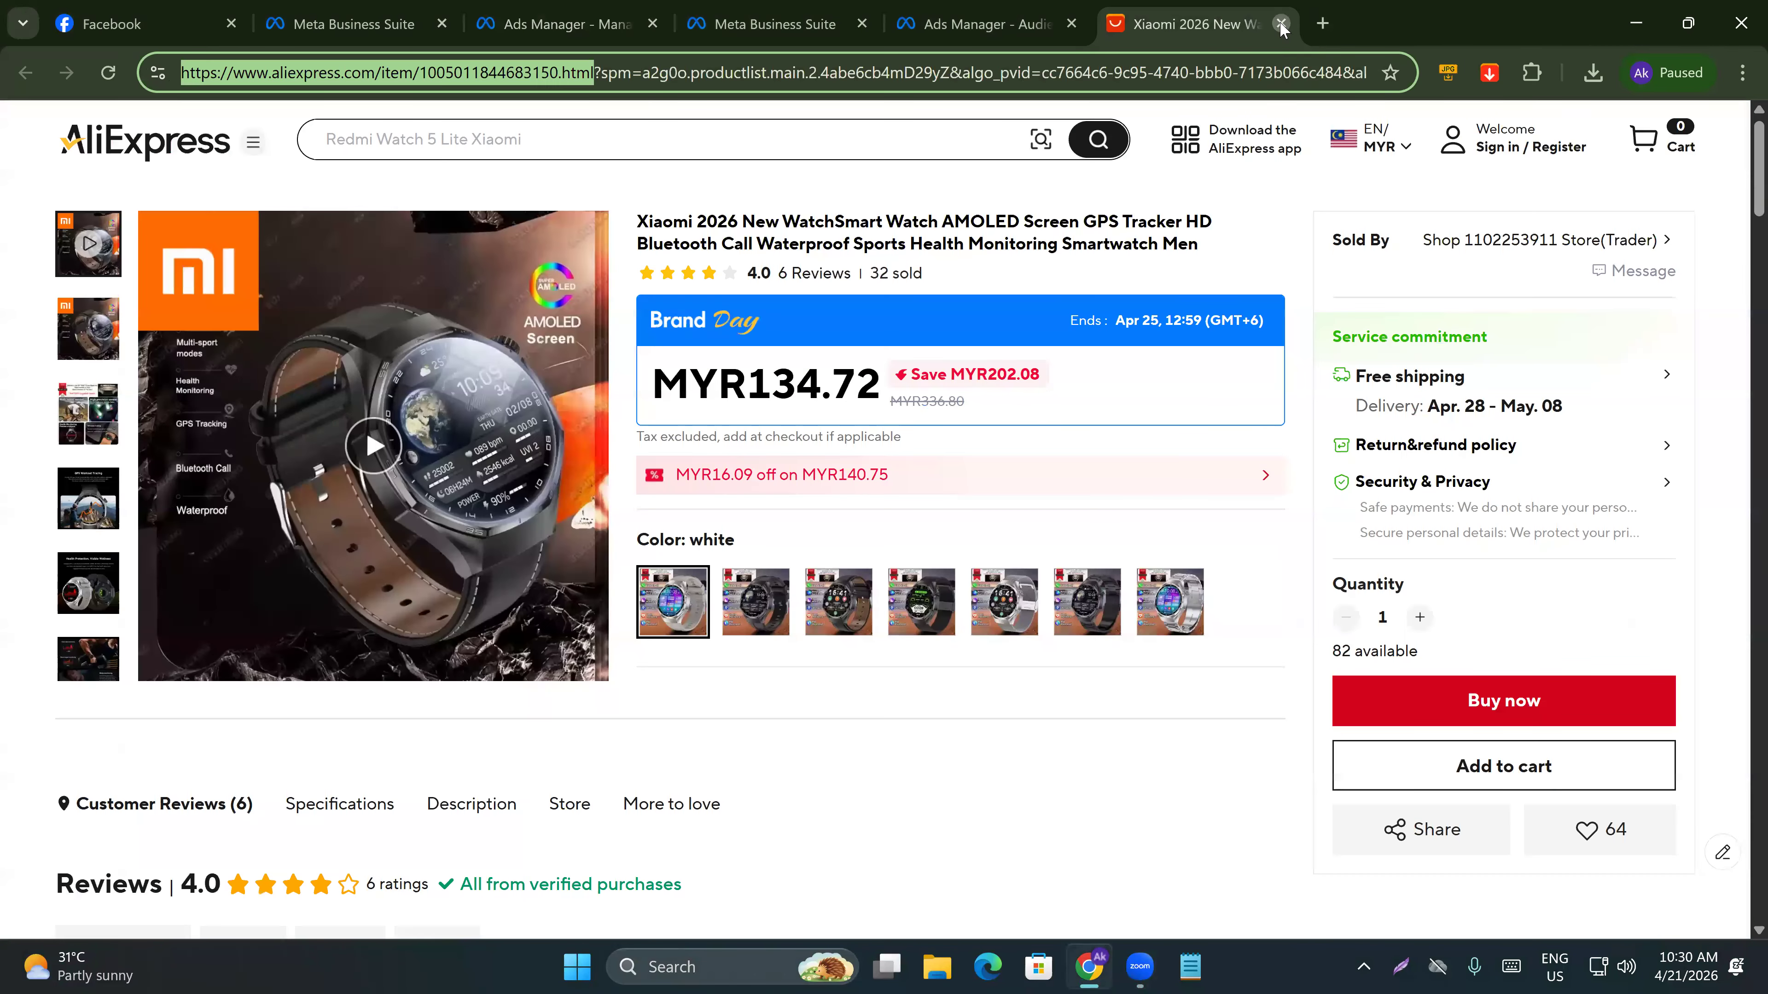
pyautogui.click(1282, 25)
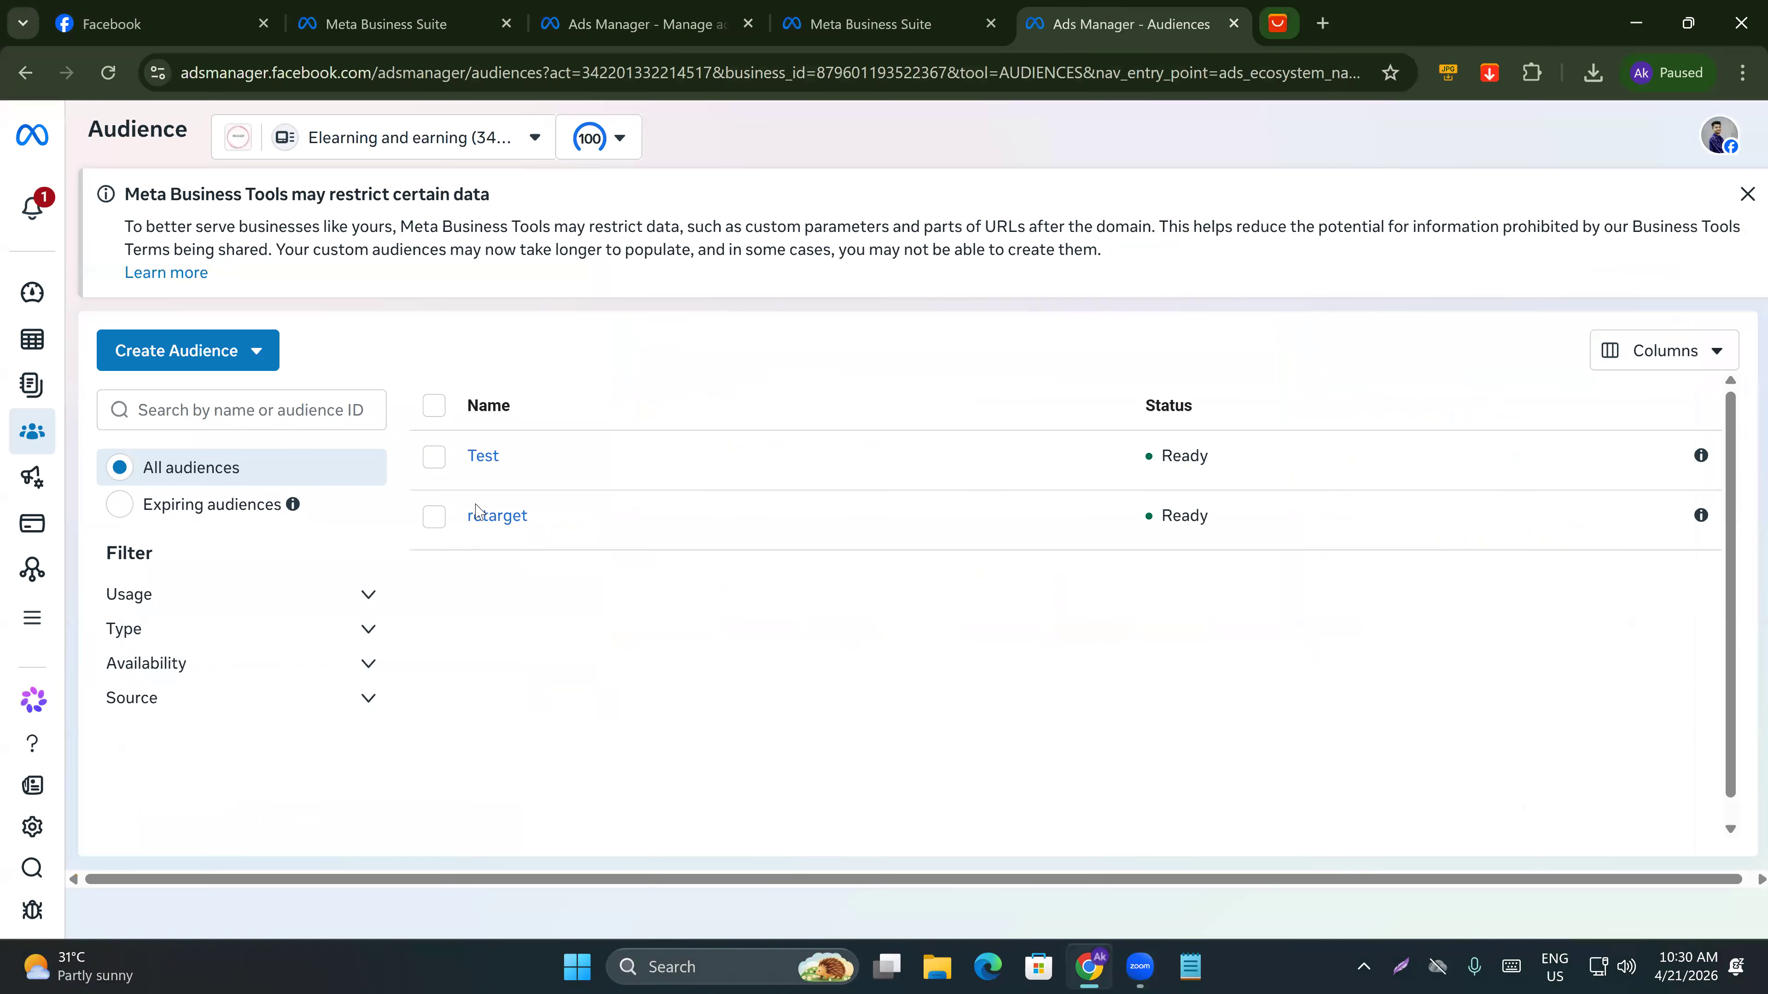
pyautogui.click(360, 16)
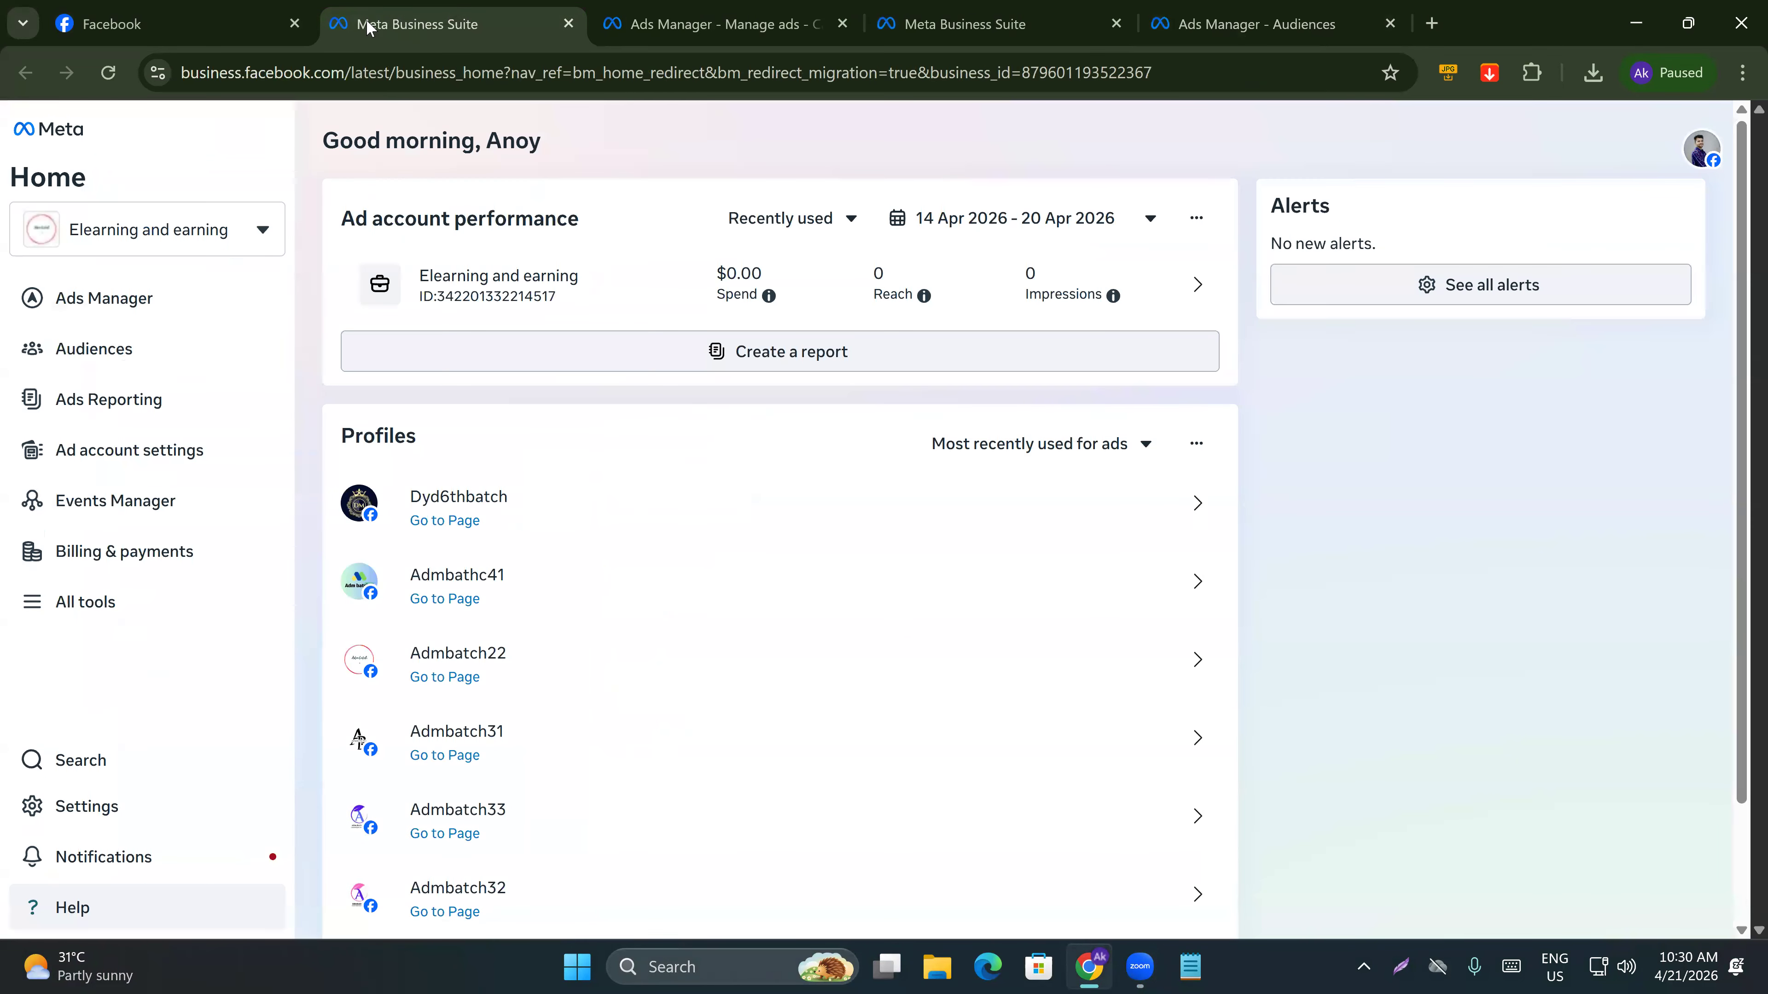
pyautogui.click(168, 40)
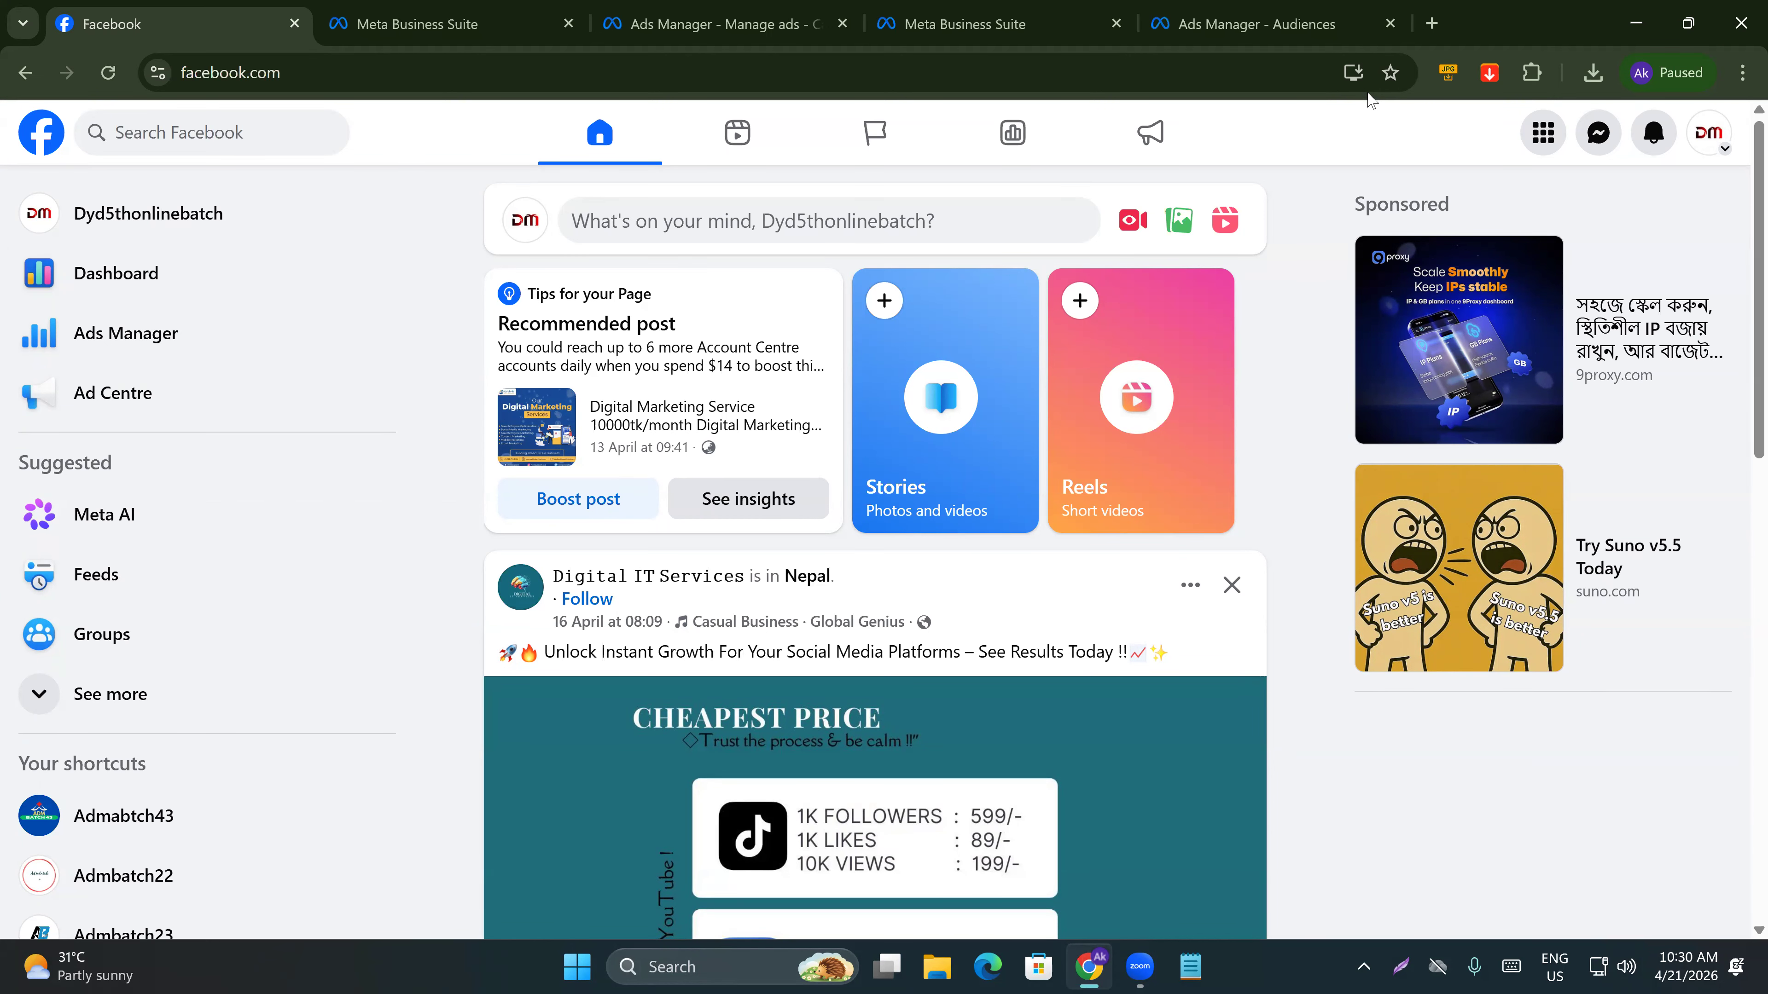
# Open a new tab, search Google for facebook ad libary, and open the Ad Library page.
pyautogui.click(1432, 24)
pyautogui.write('facebb')
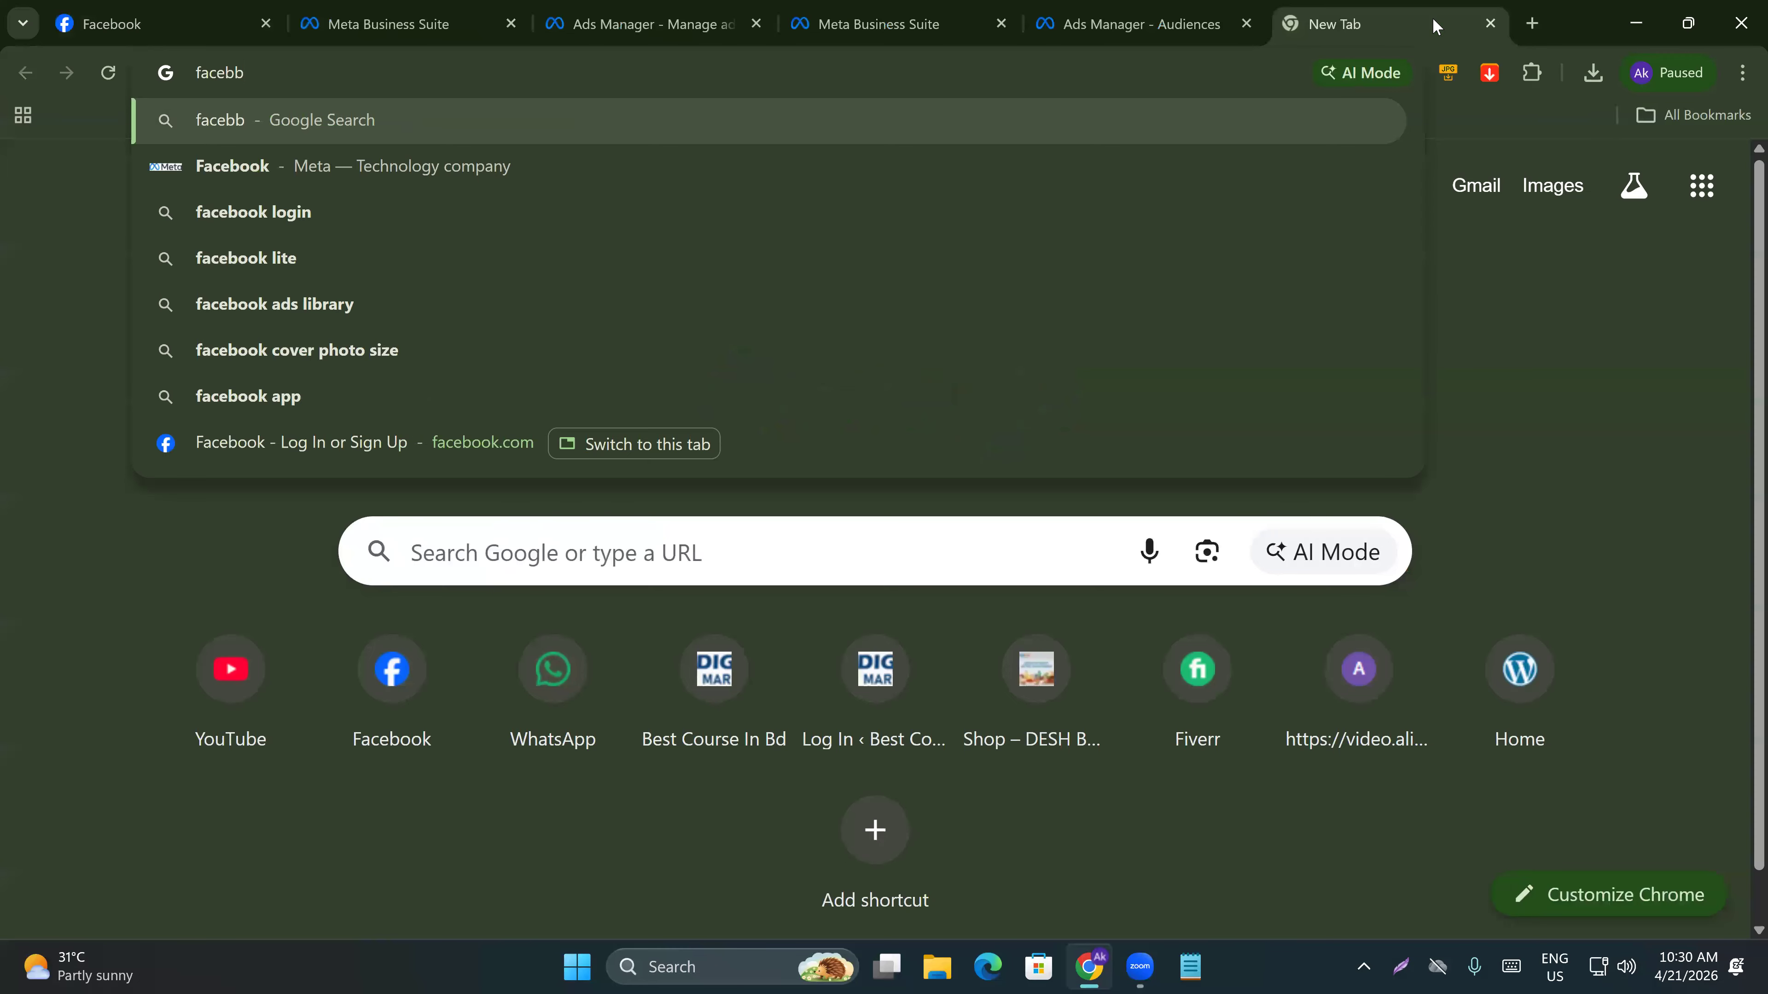
pyautogui.press('BackSpace')
pyautogui.write('o')
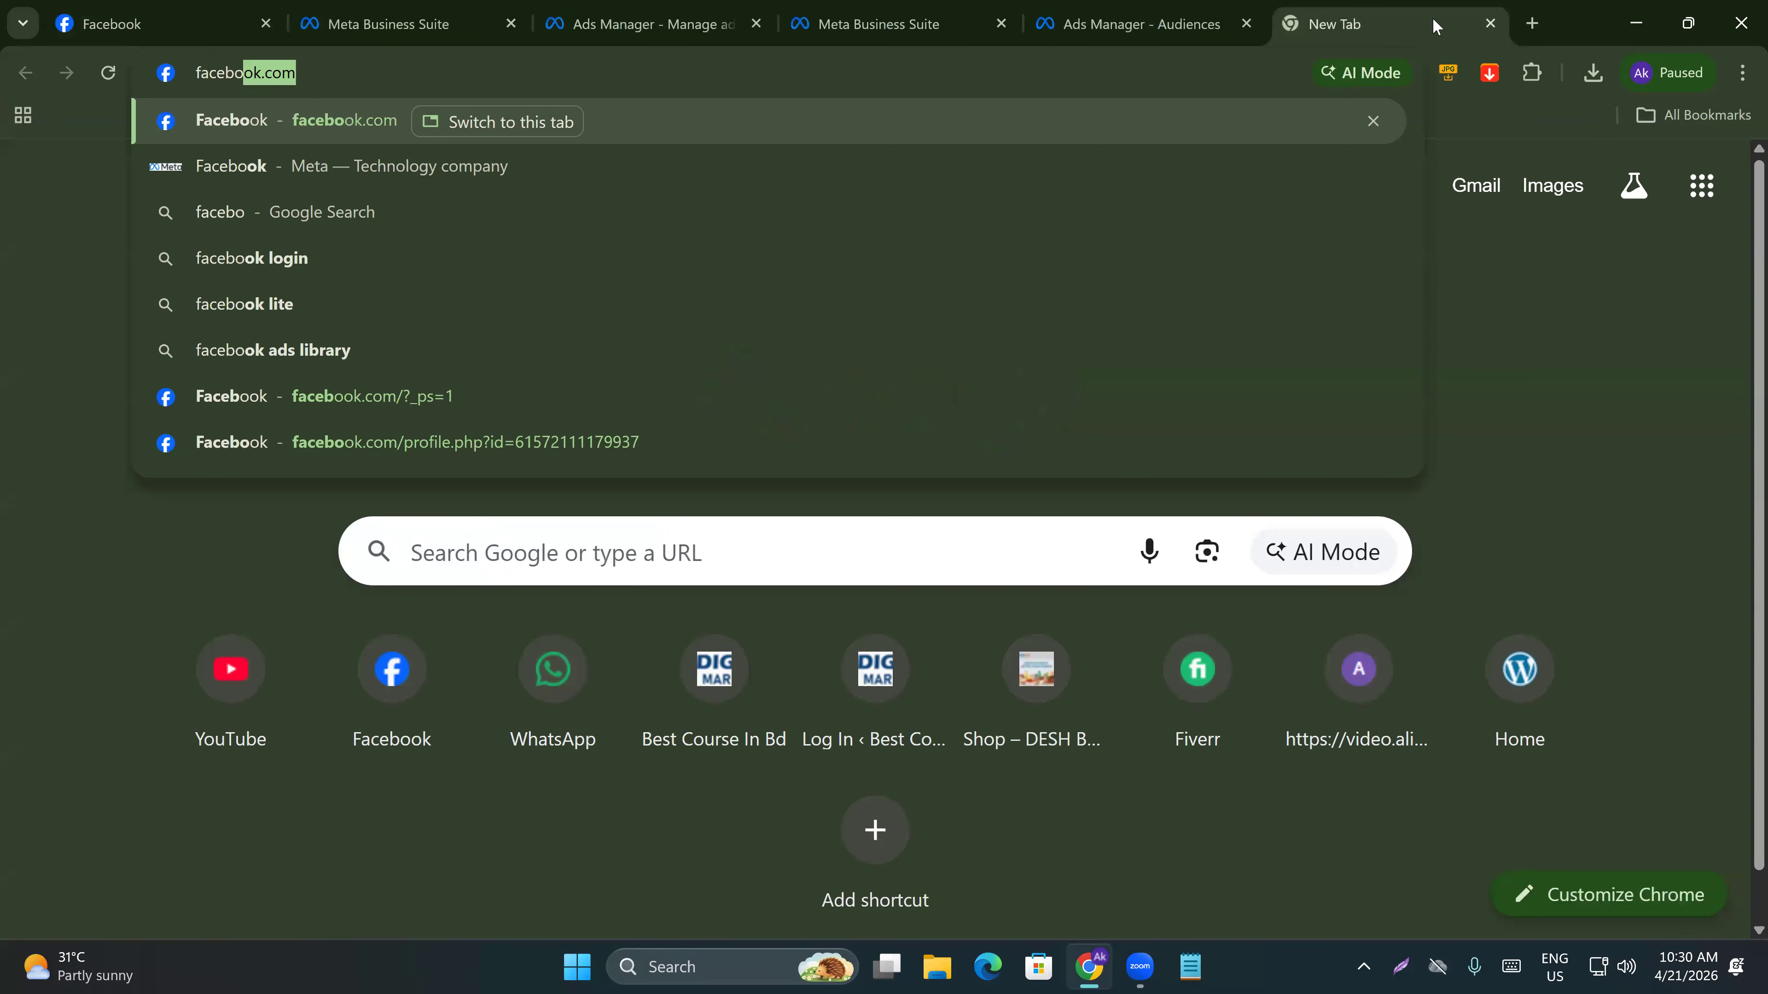
pyautogui.write('ok ad libary')
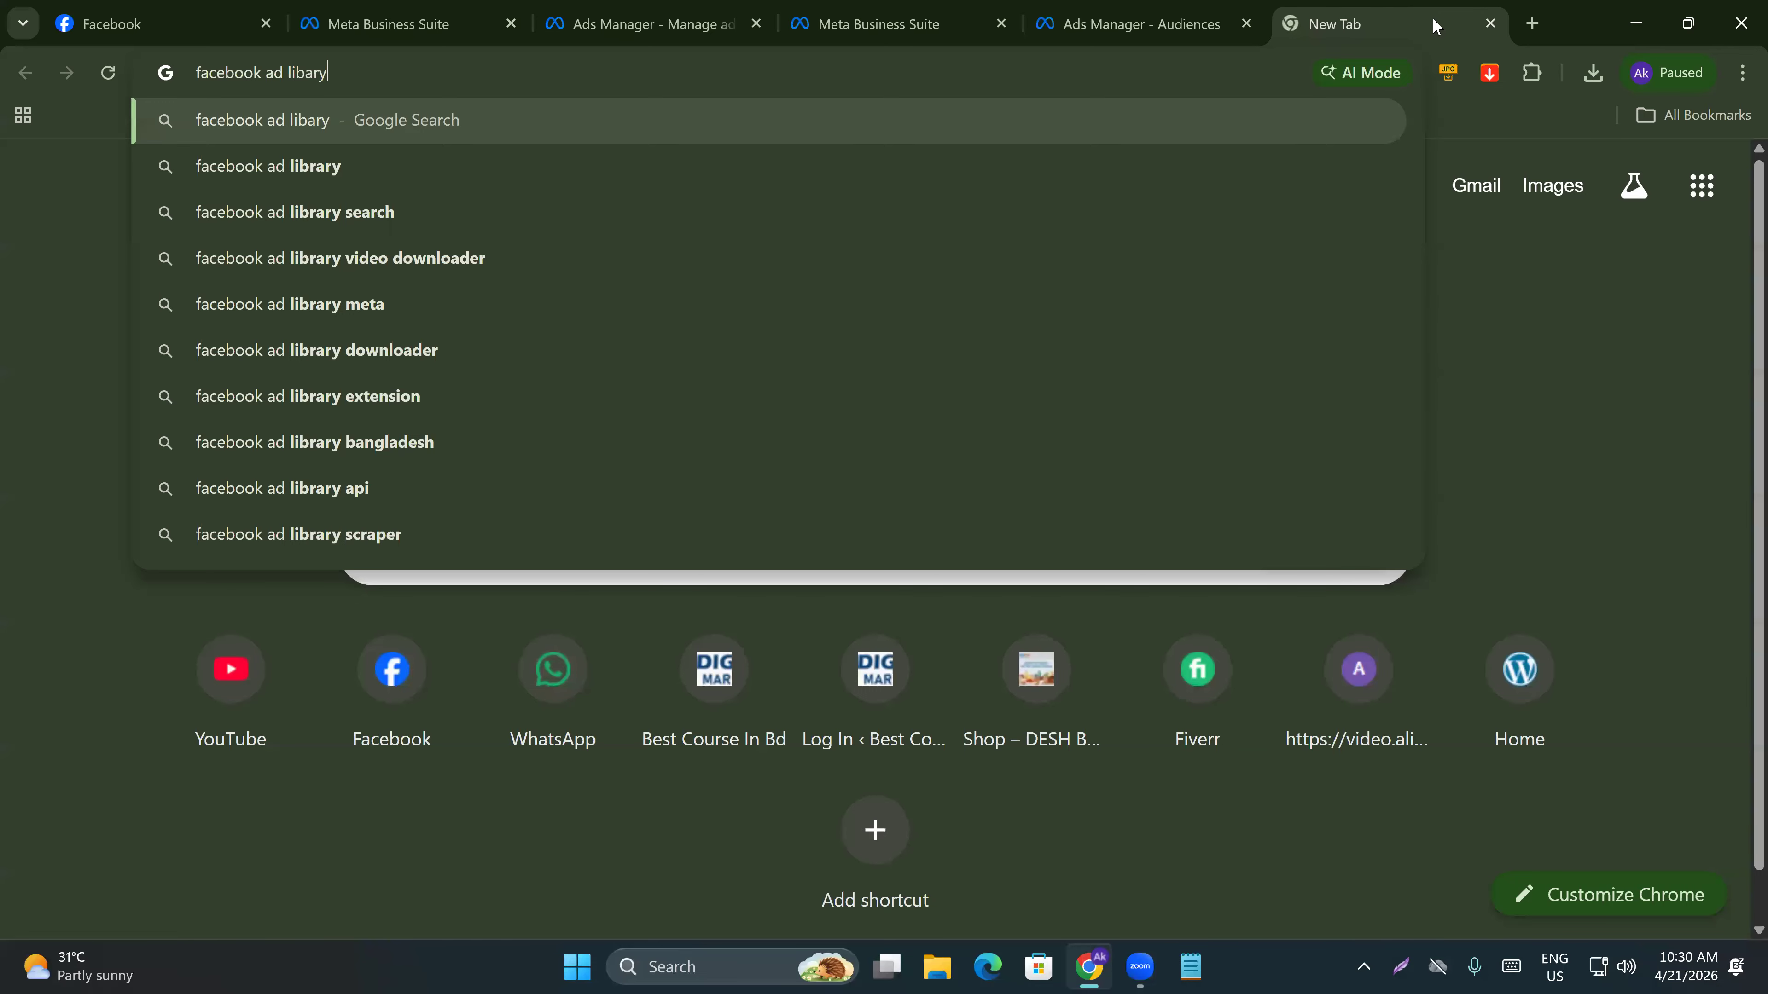
pyautogui.press('Return')
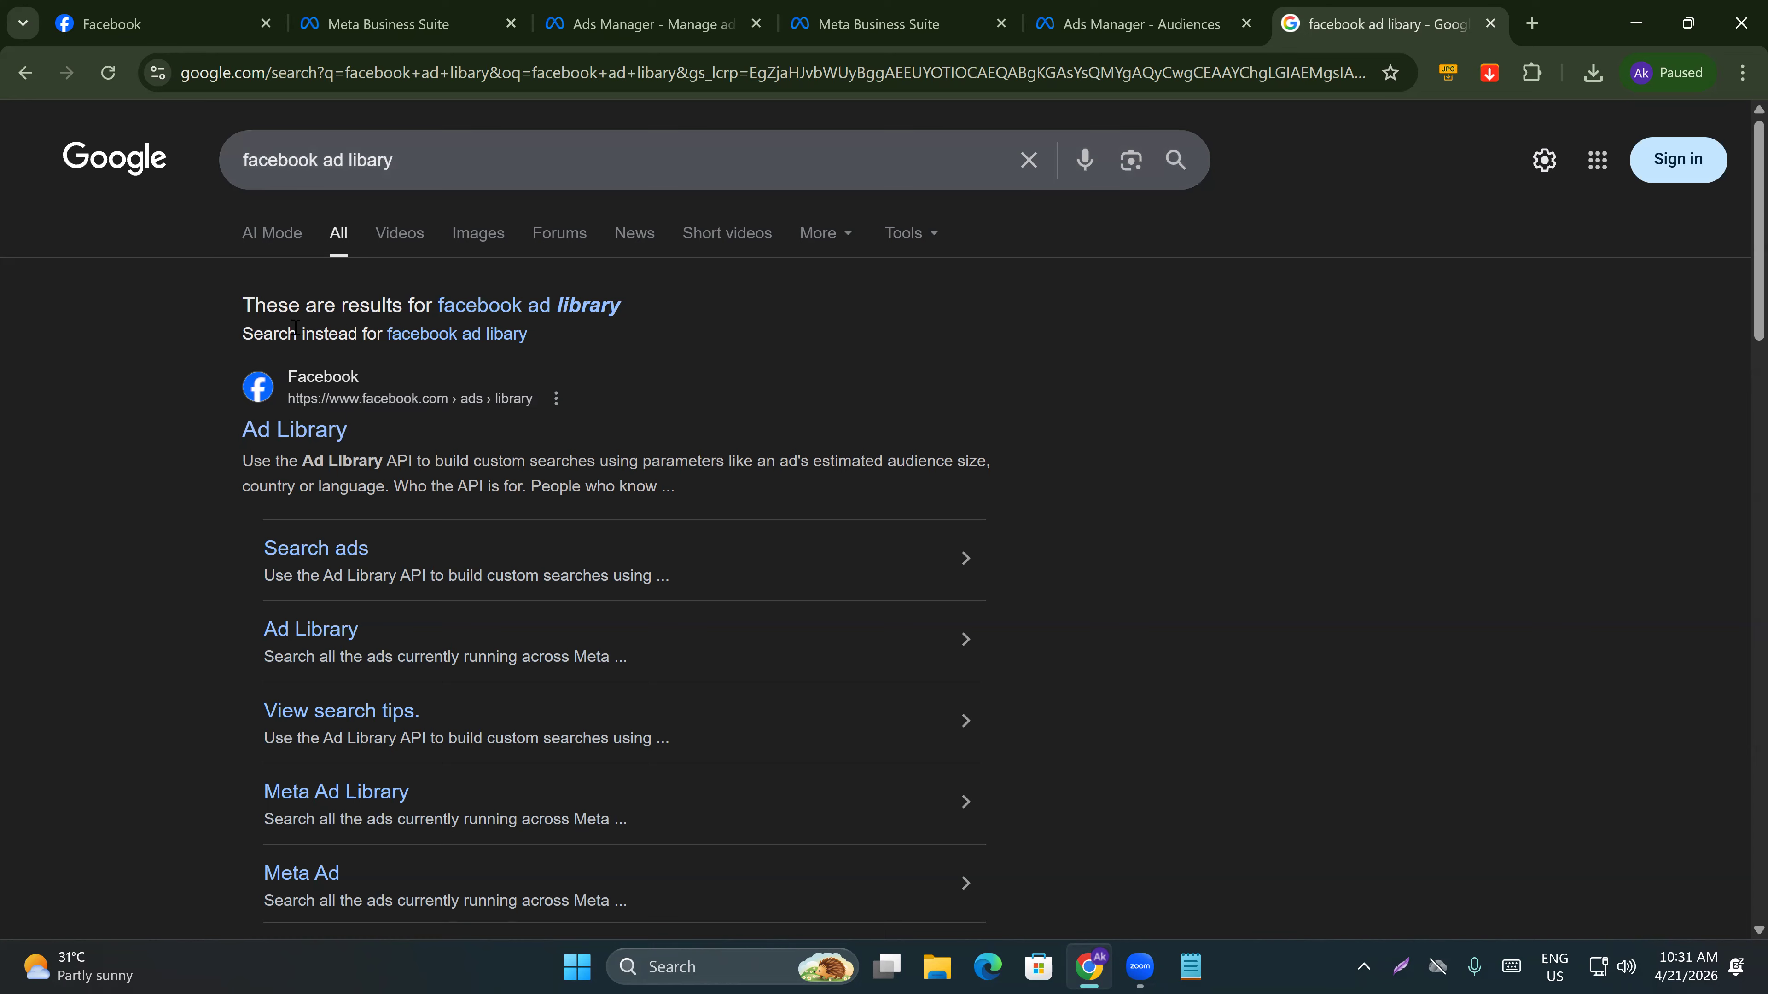
pyautogui.click(299, 426)
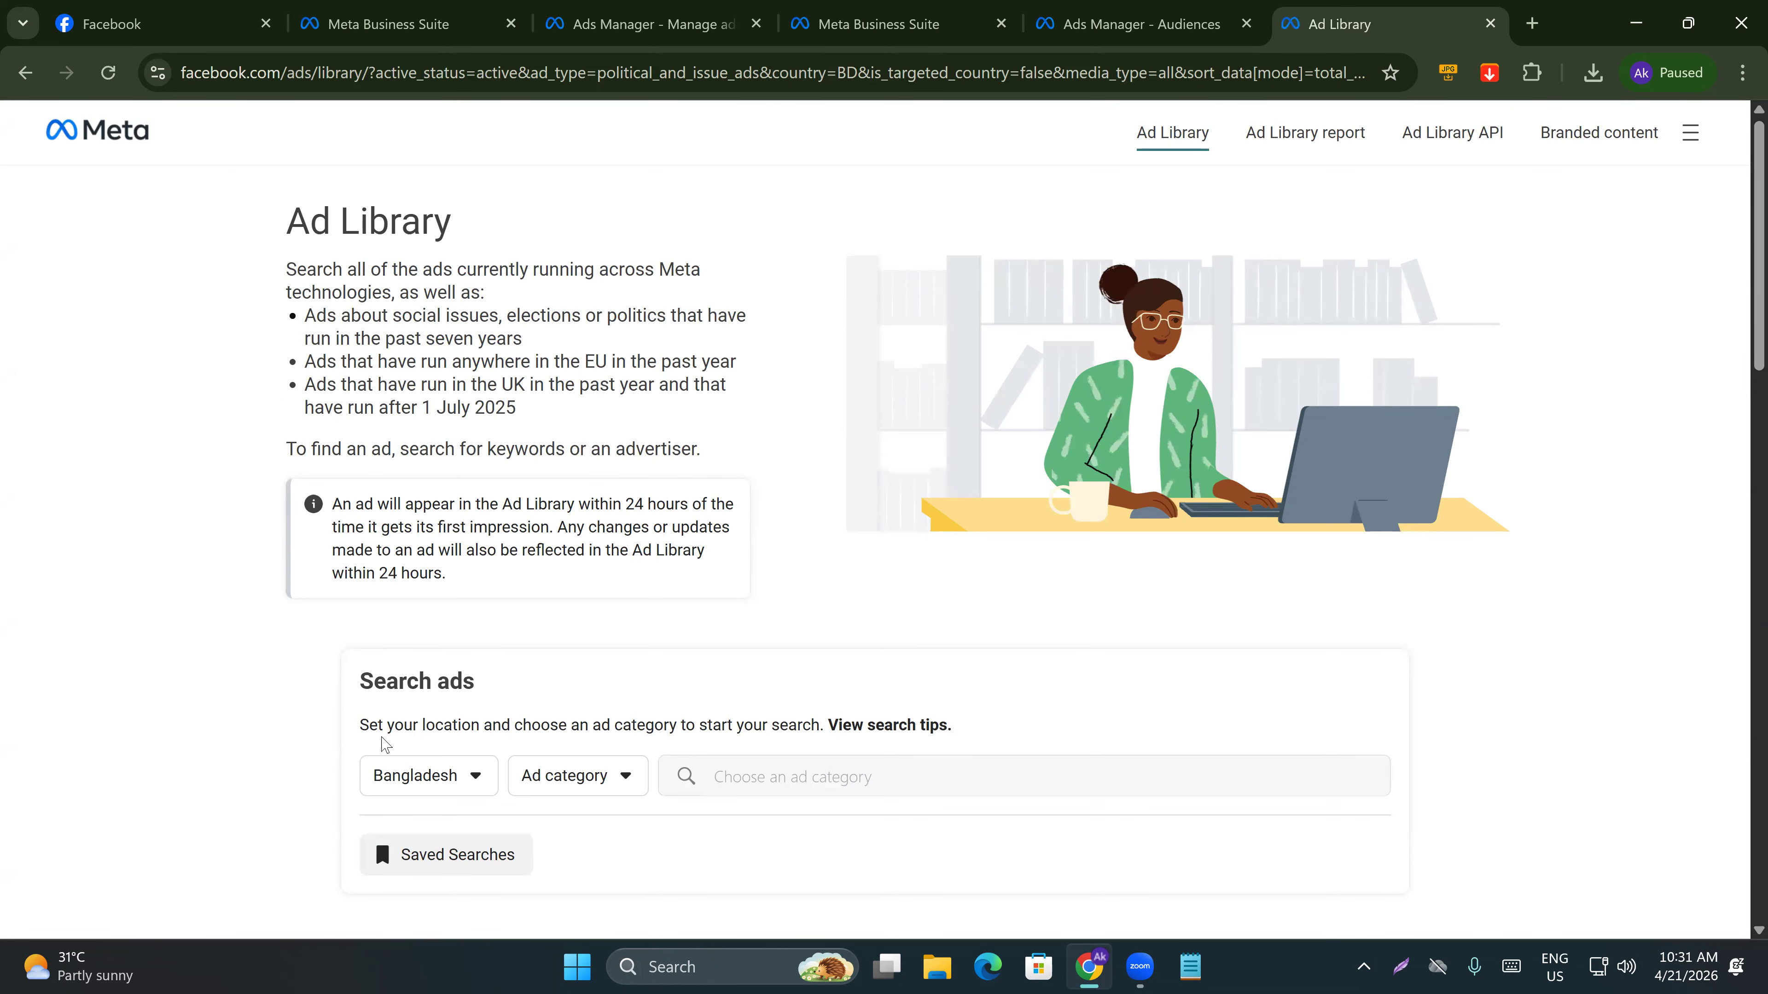
# Set the ad category to All ads and search the Ad Library for the advertiser E-Learning & Earning Ltd.
pyautogui.scroll(-1, 337, 728)
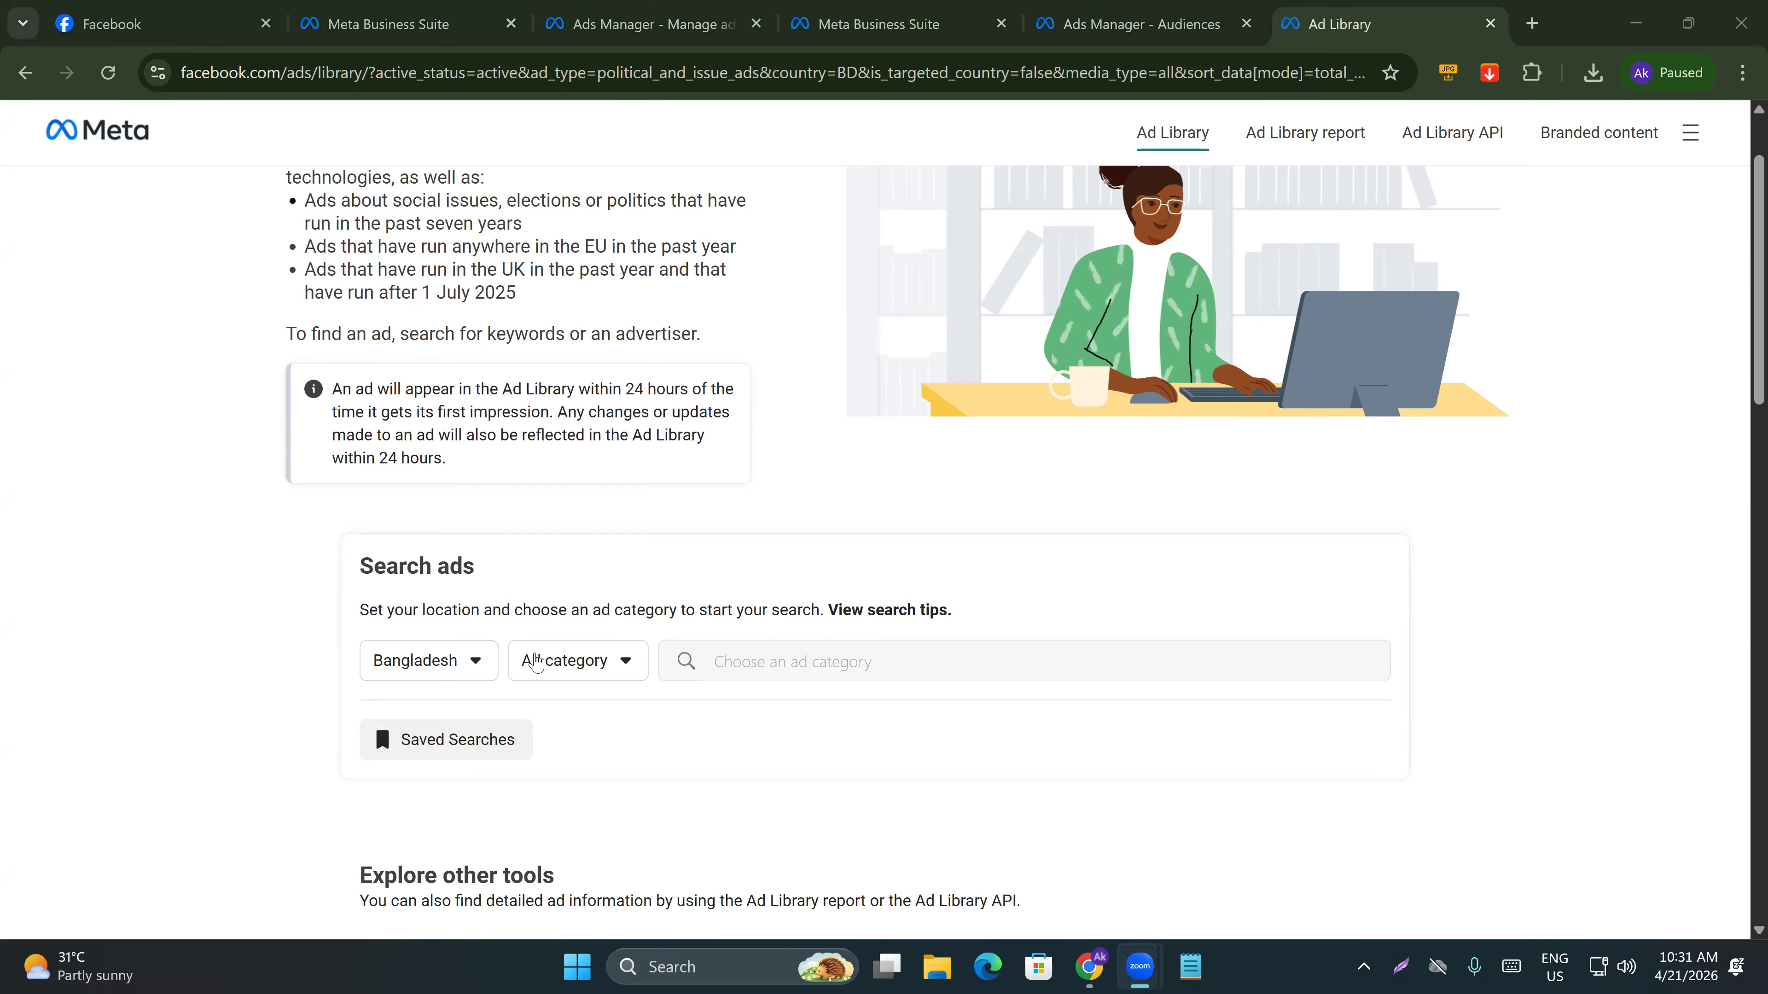
pyautogui.click(535, 668)
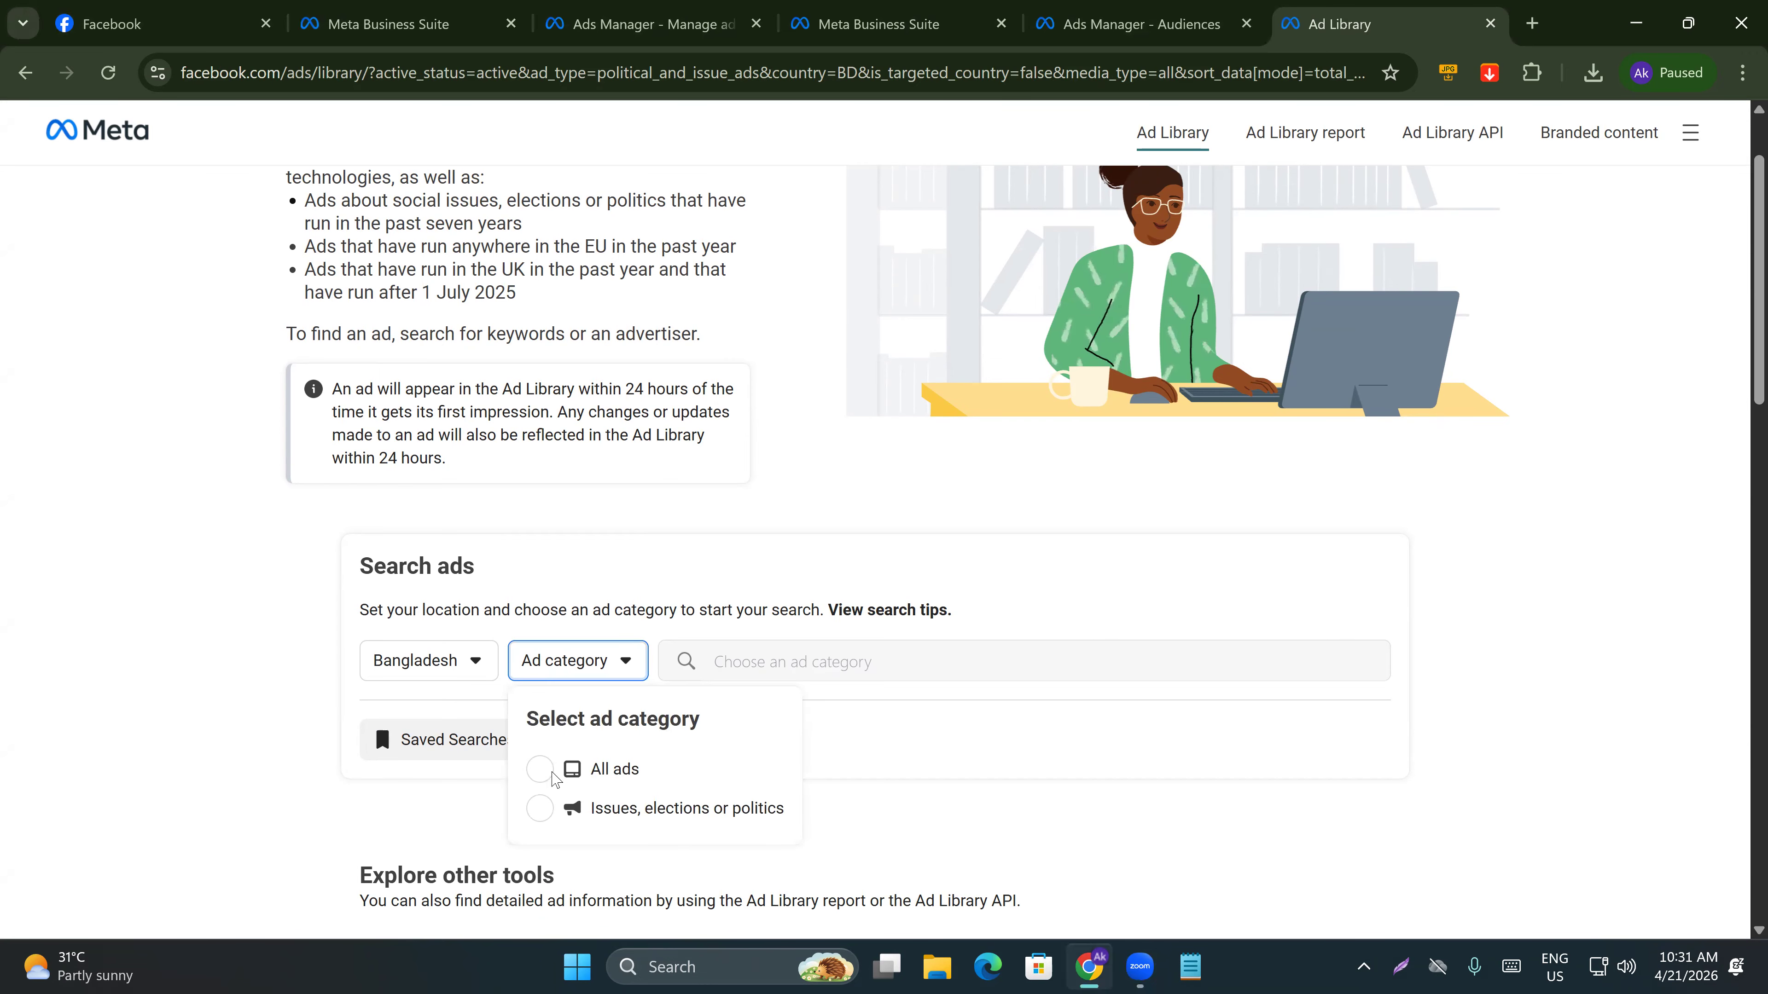
pyautogui.click(553, 769)
pyautogui.click(733, 659)
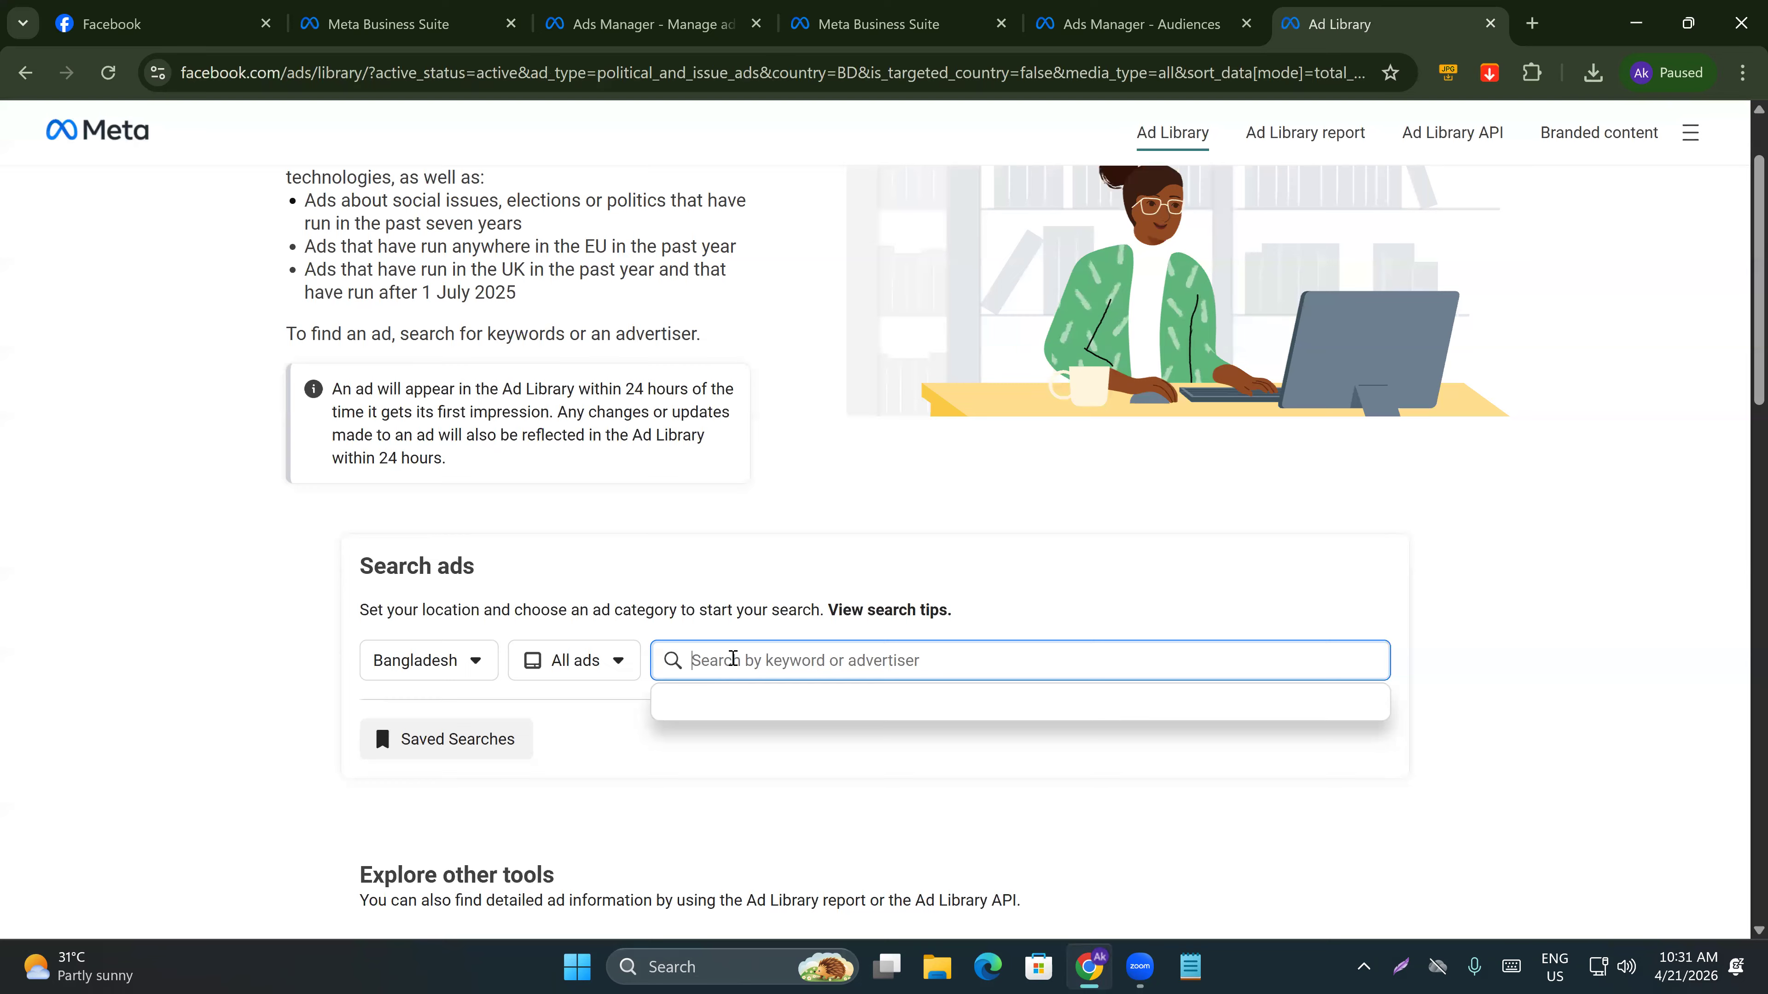
pyautogui.write('ele')
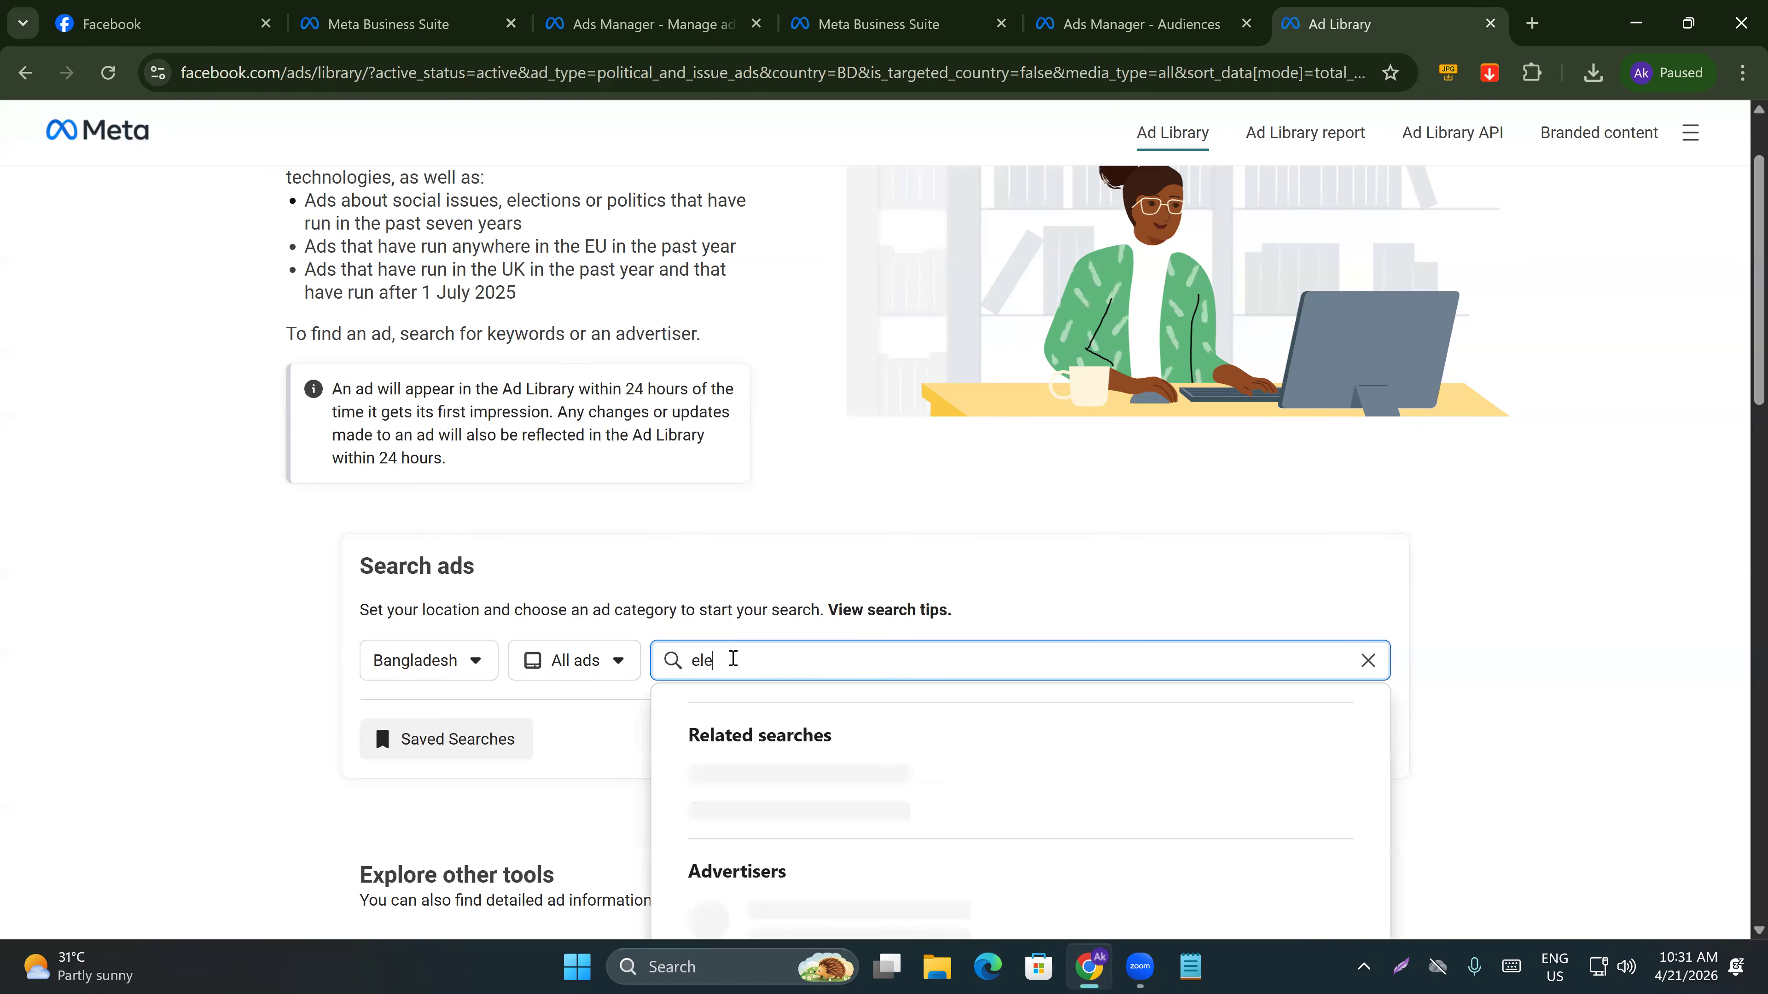
pyautogui.write('arning and earning')
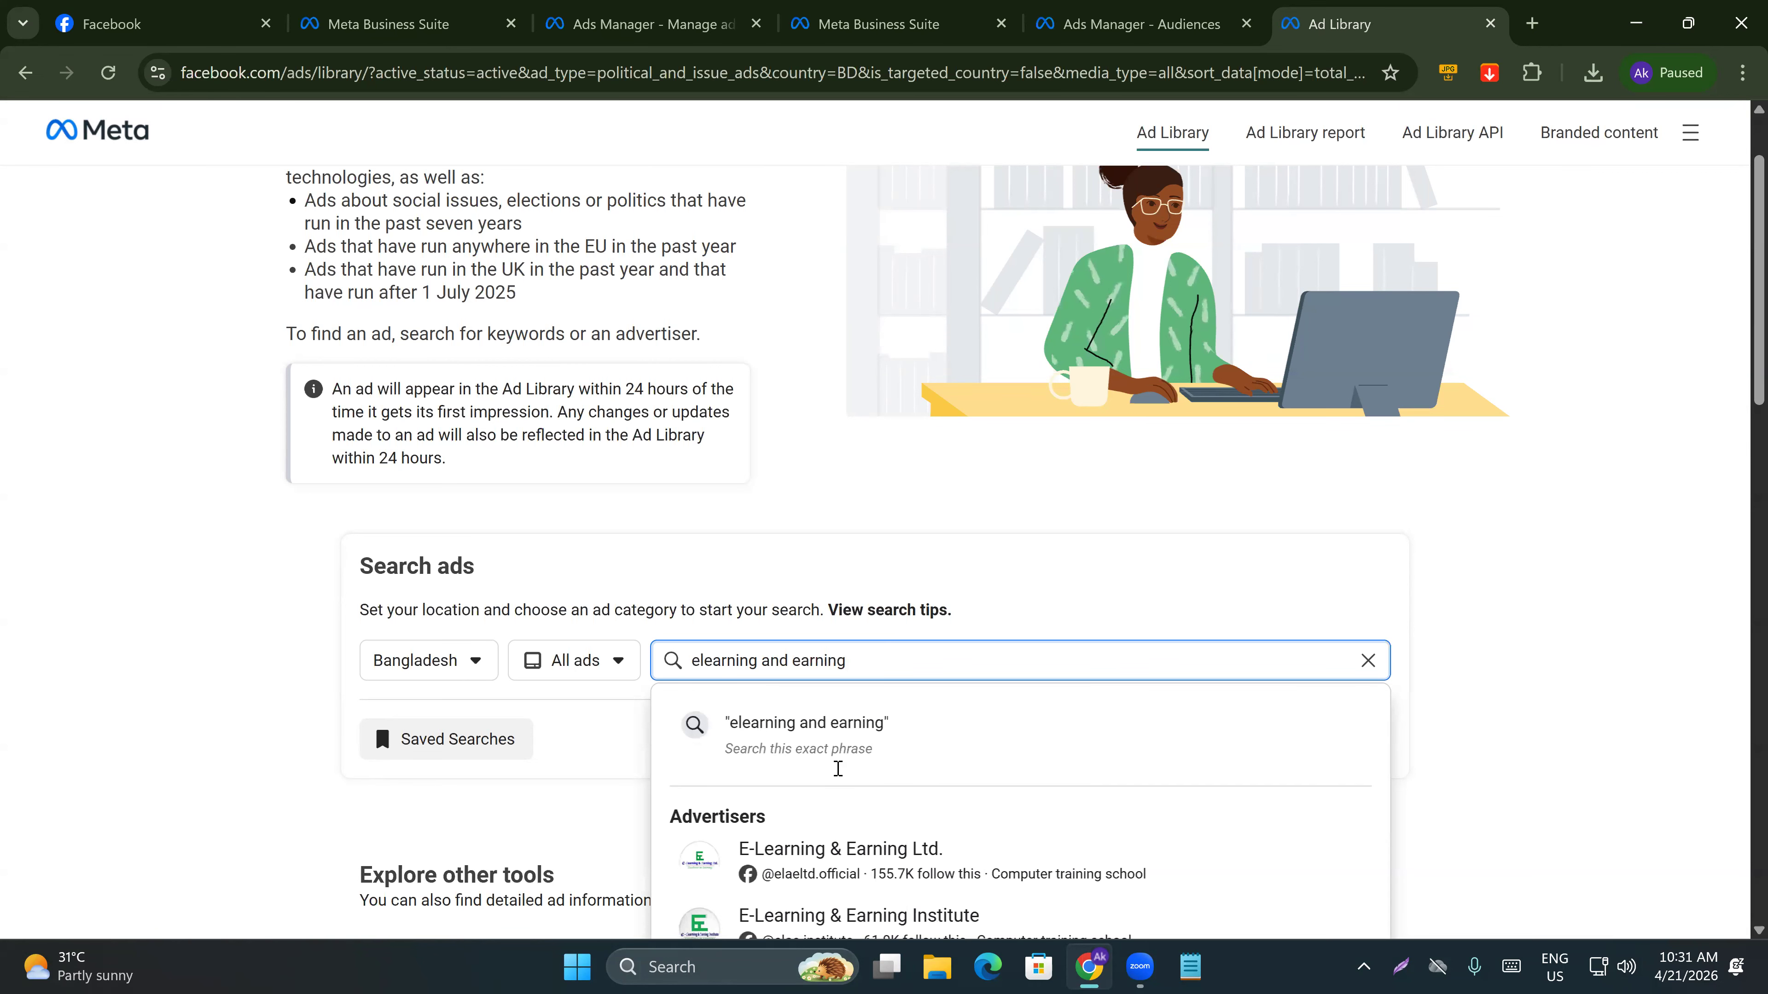
pyautogui.press('Down')
pyautogui.press('Down')
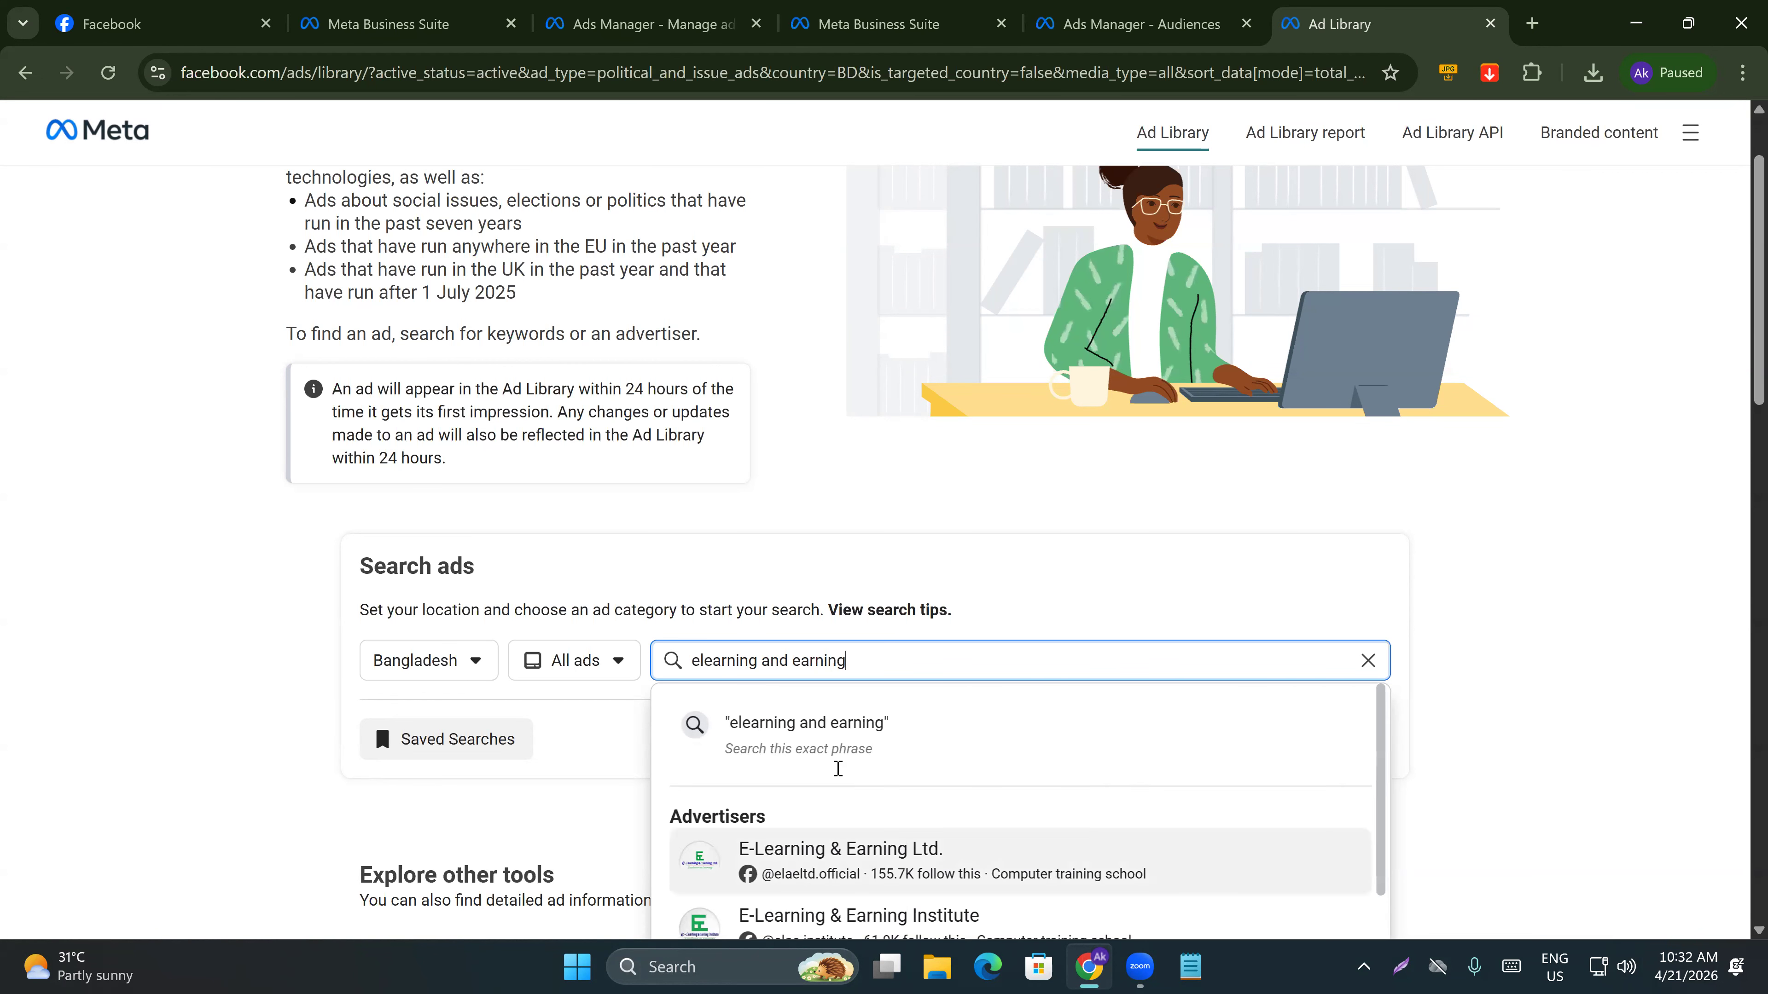
pyautogui.press('Return')
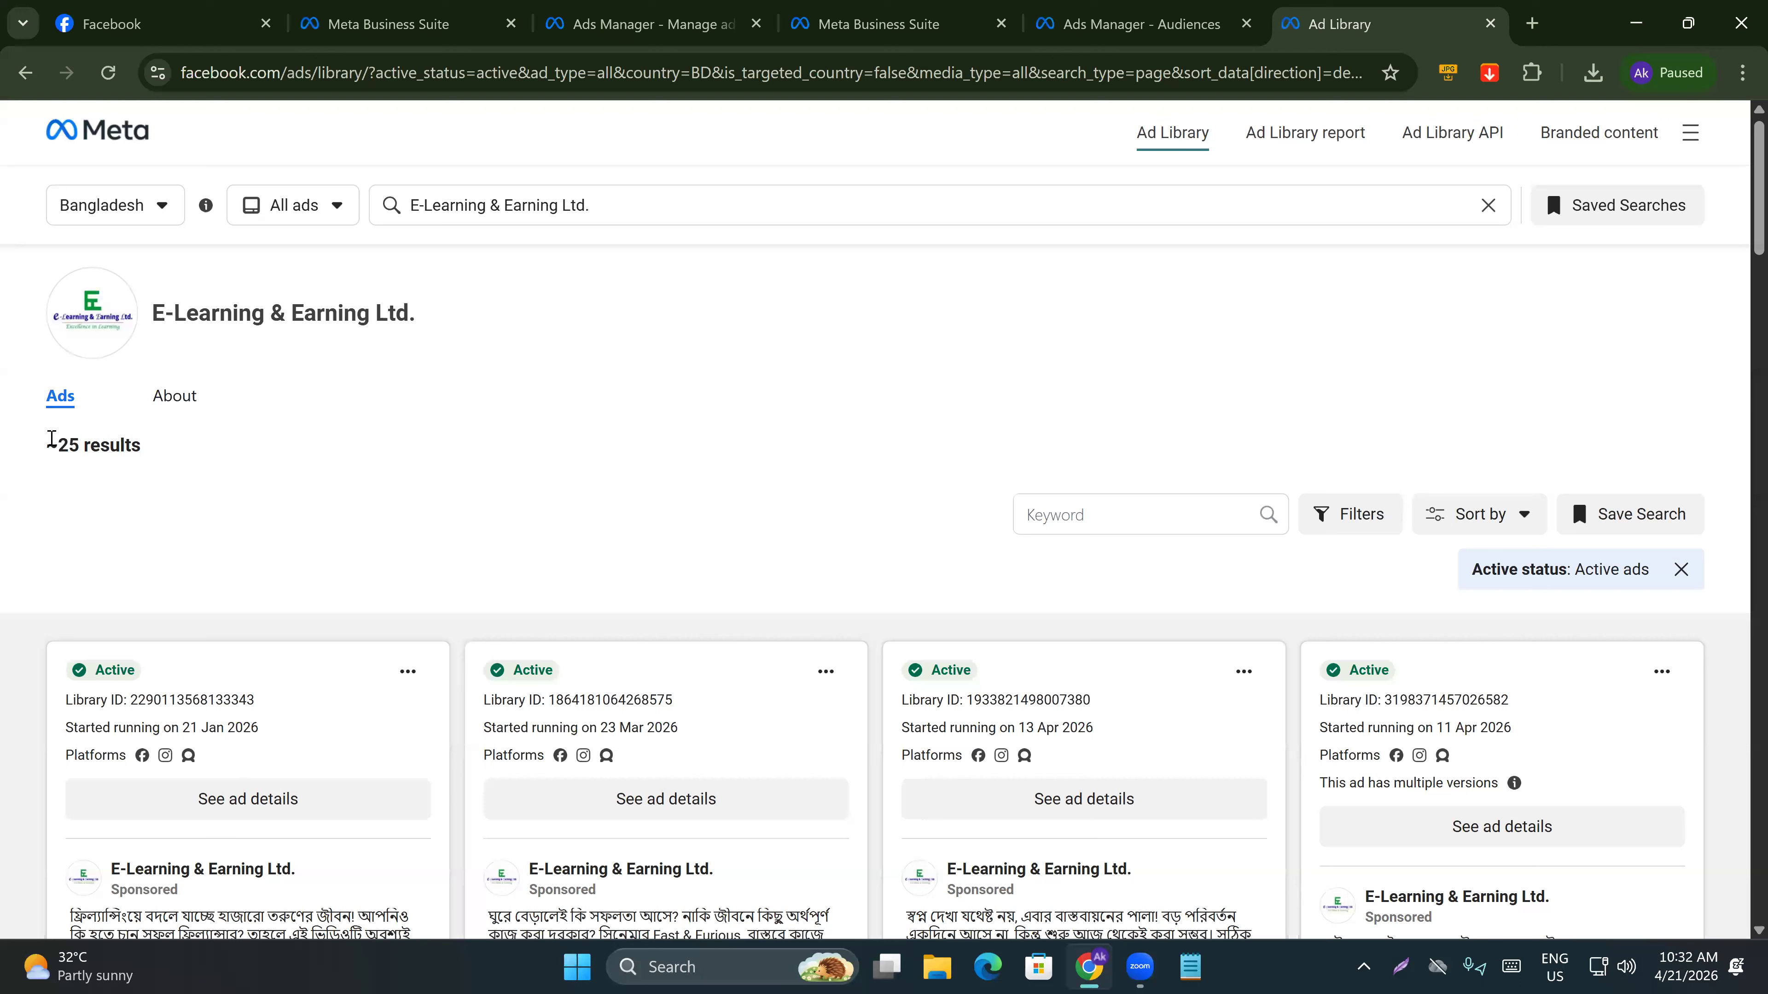
# Browse the advertiser's active ads, expanding ad copy to read the full text of individual ads.
pyautogui.tripleClick(161, 463)
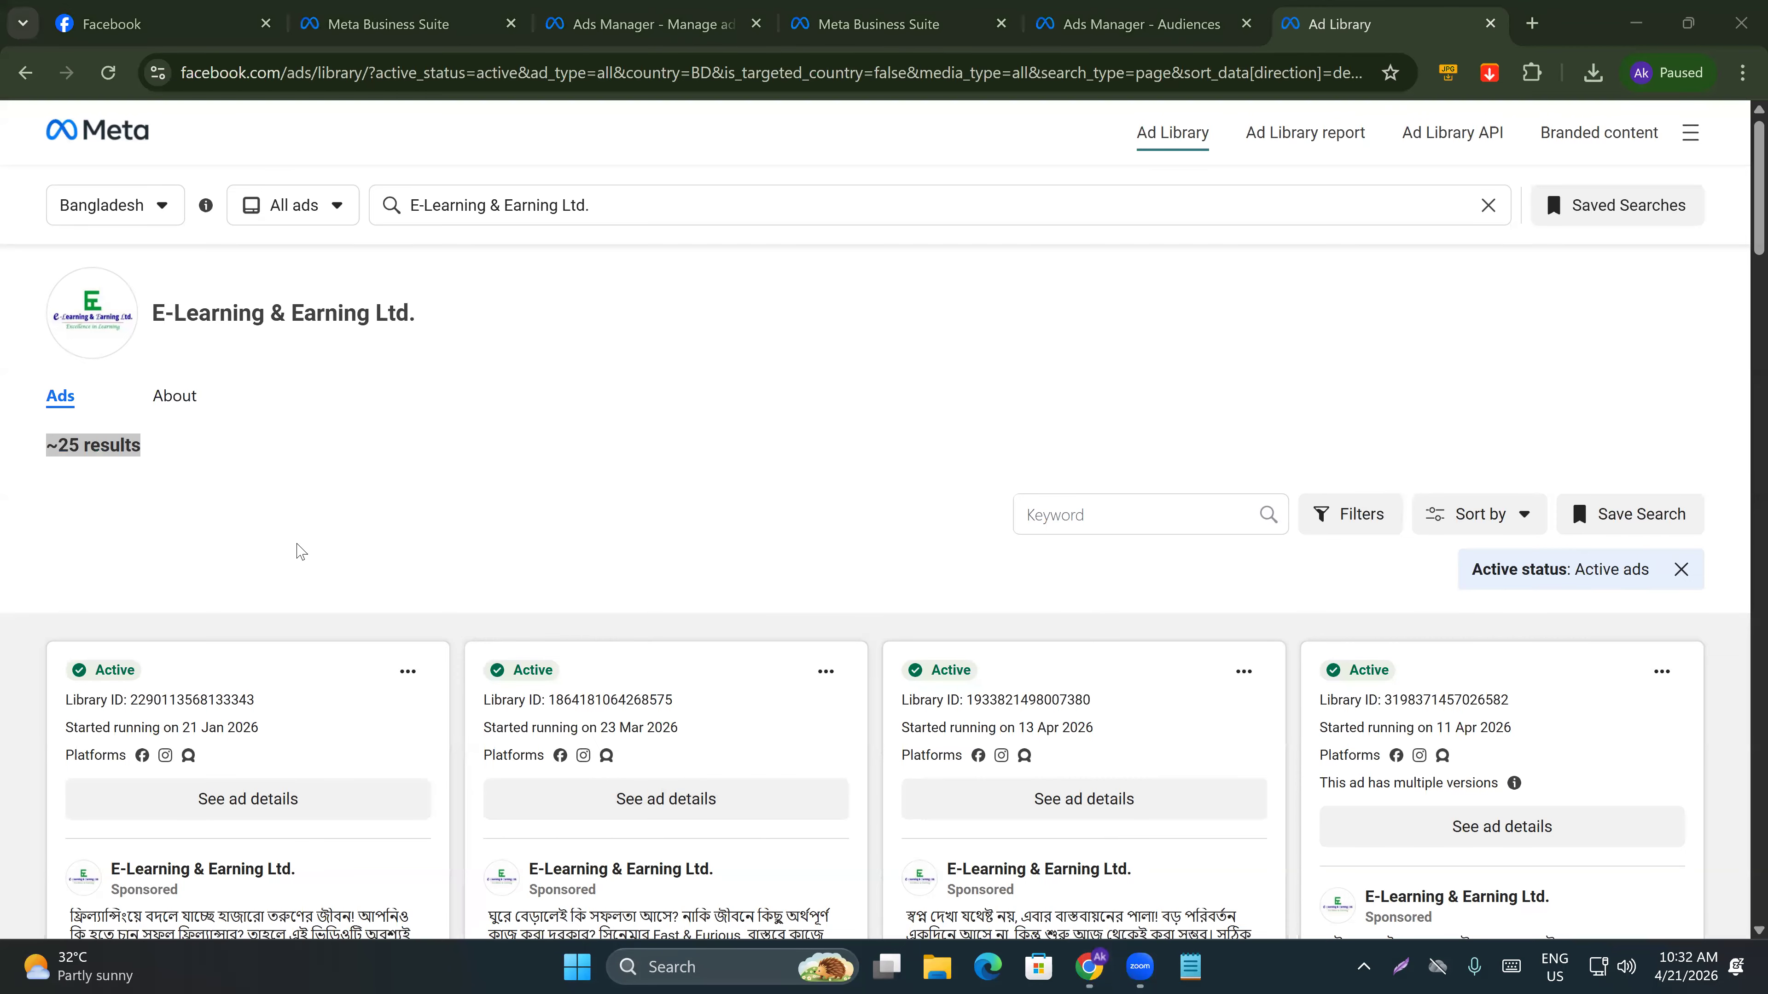
pyautogui.click(91, 466)
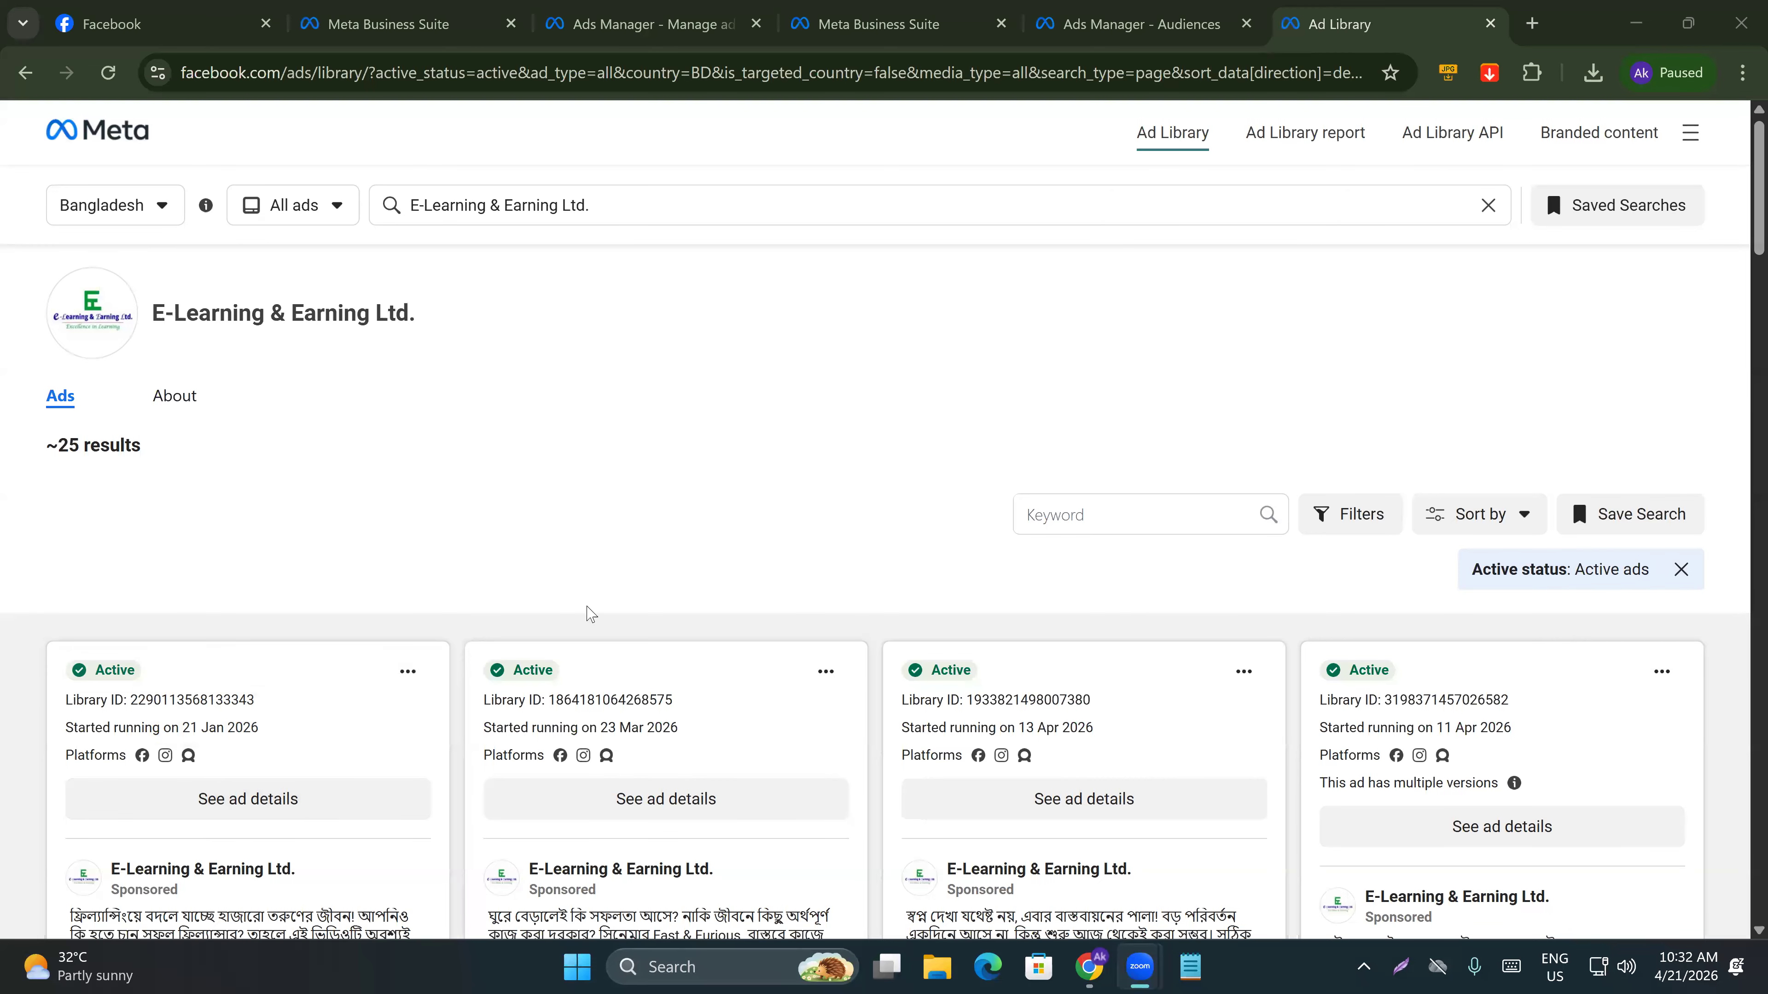
pyautogui.scroll(-5, 434, 525)
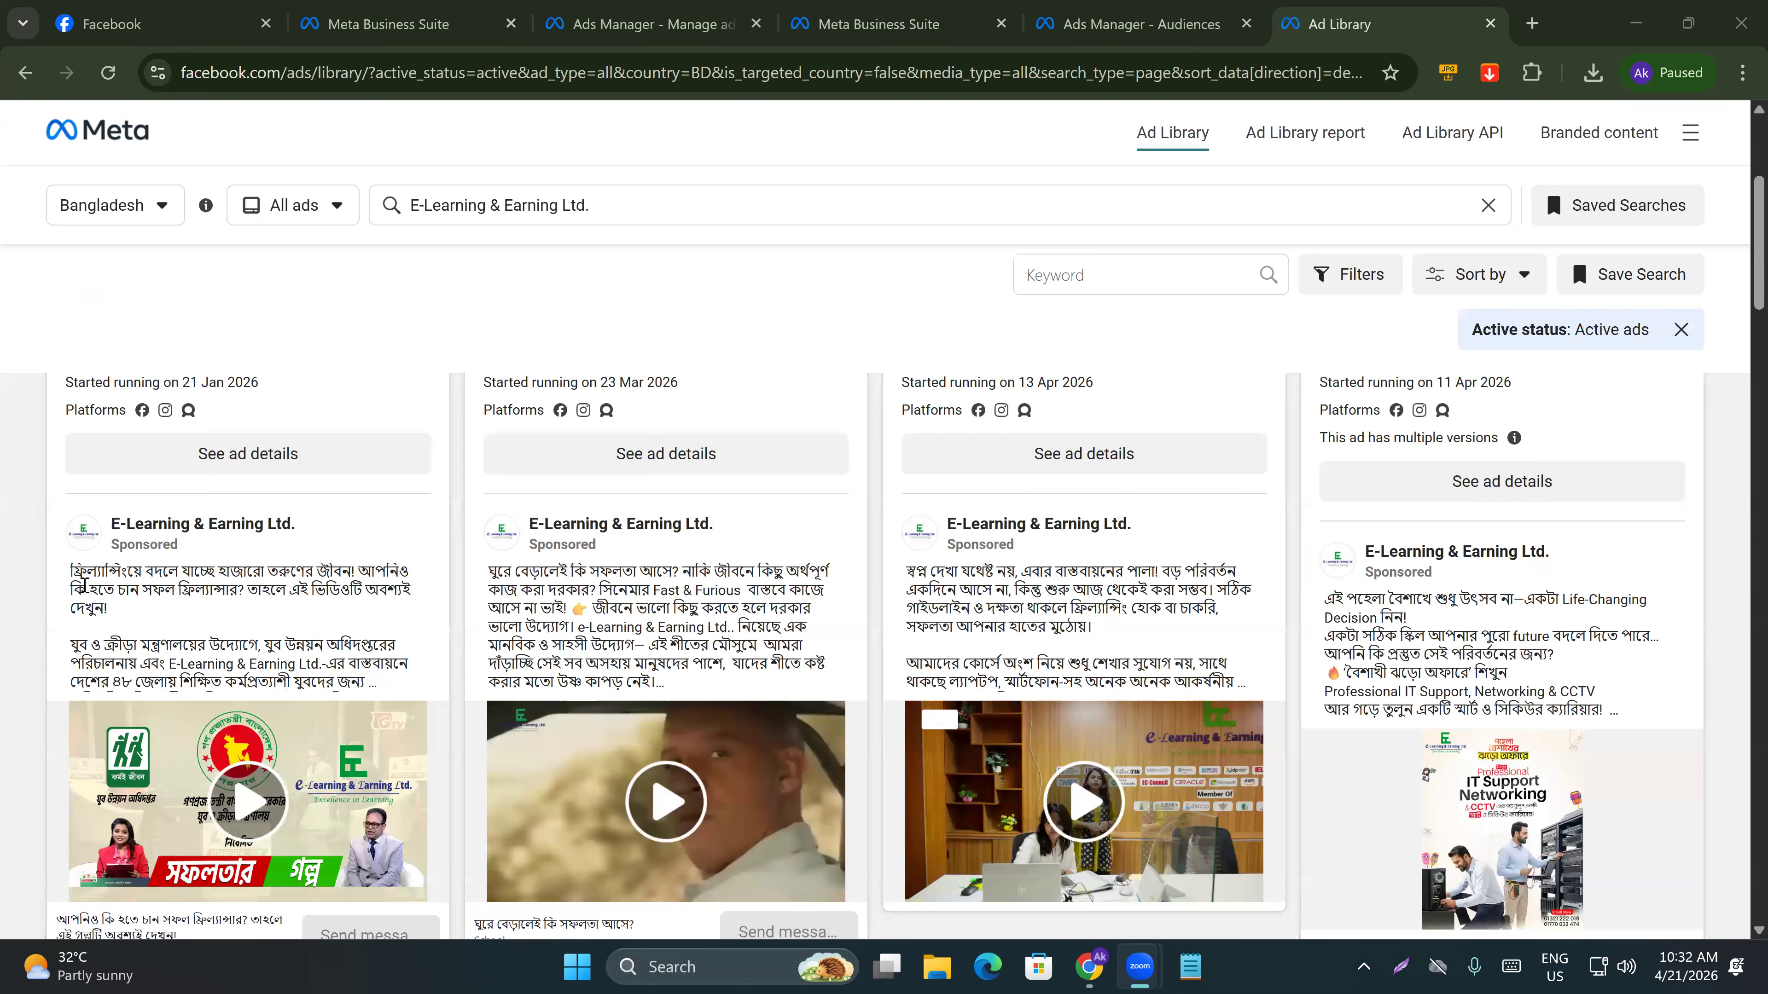
pyautogui.scroll(-2, 192, 687)
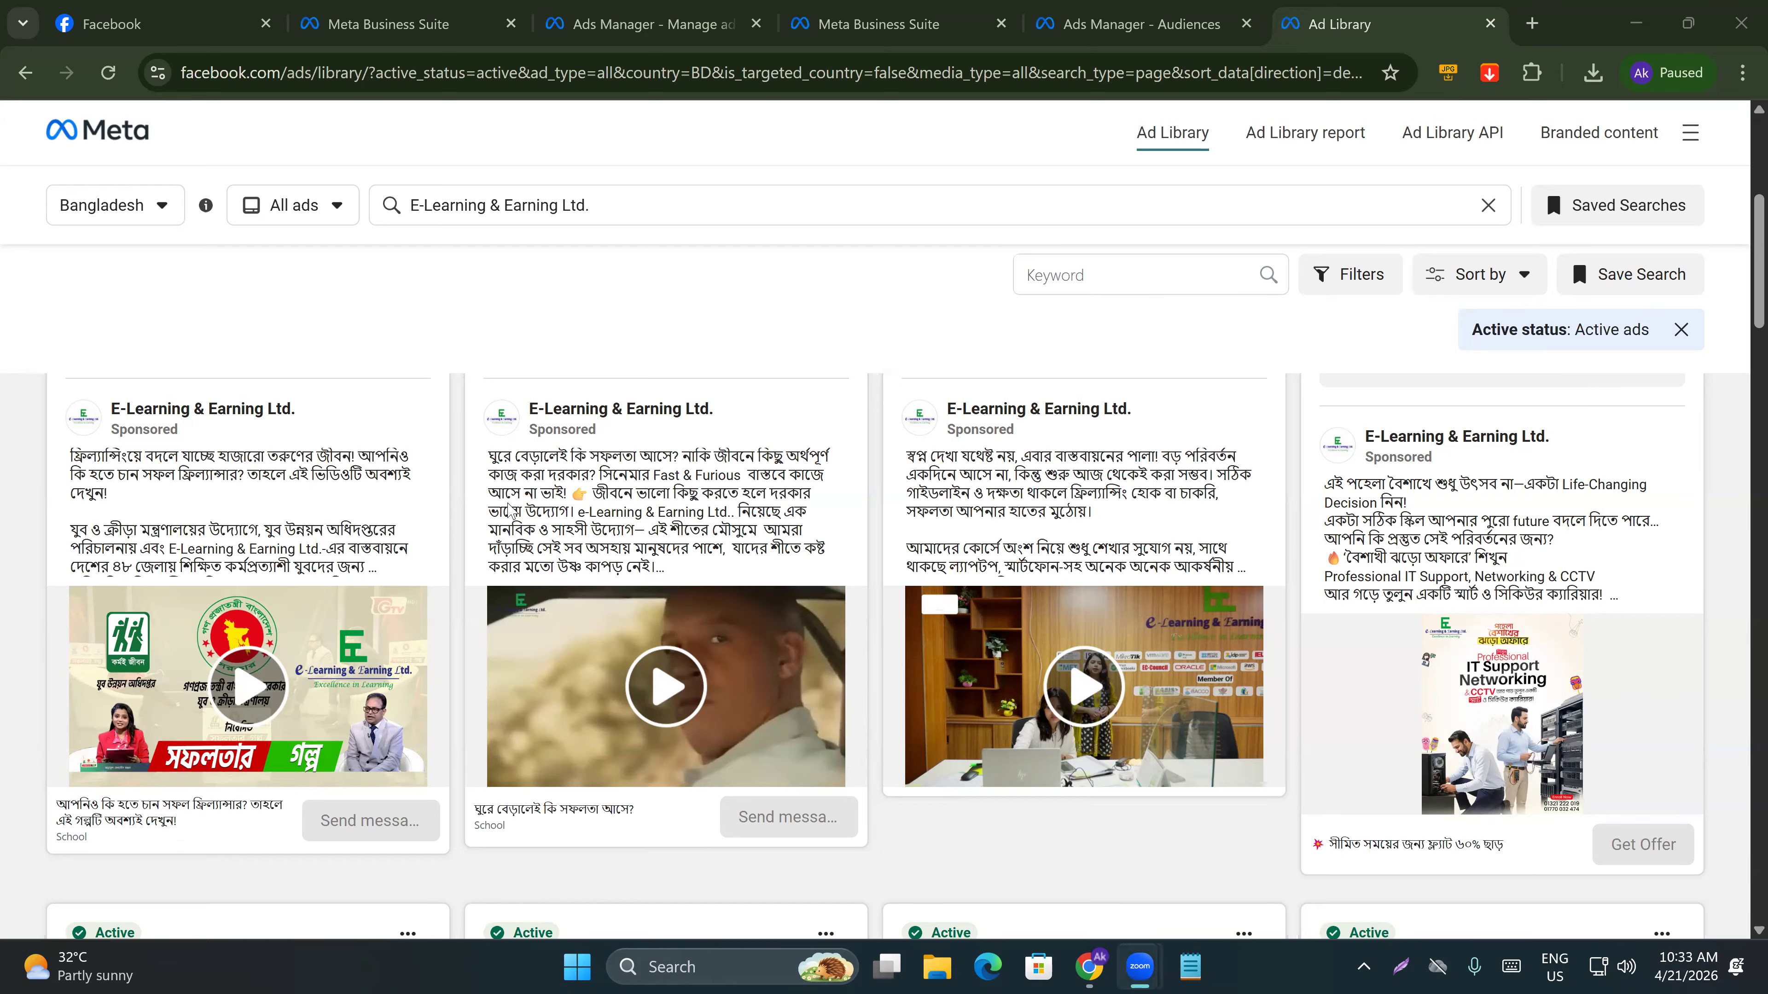
pyautogui.click(688, 564)
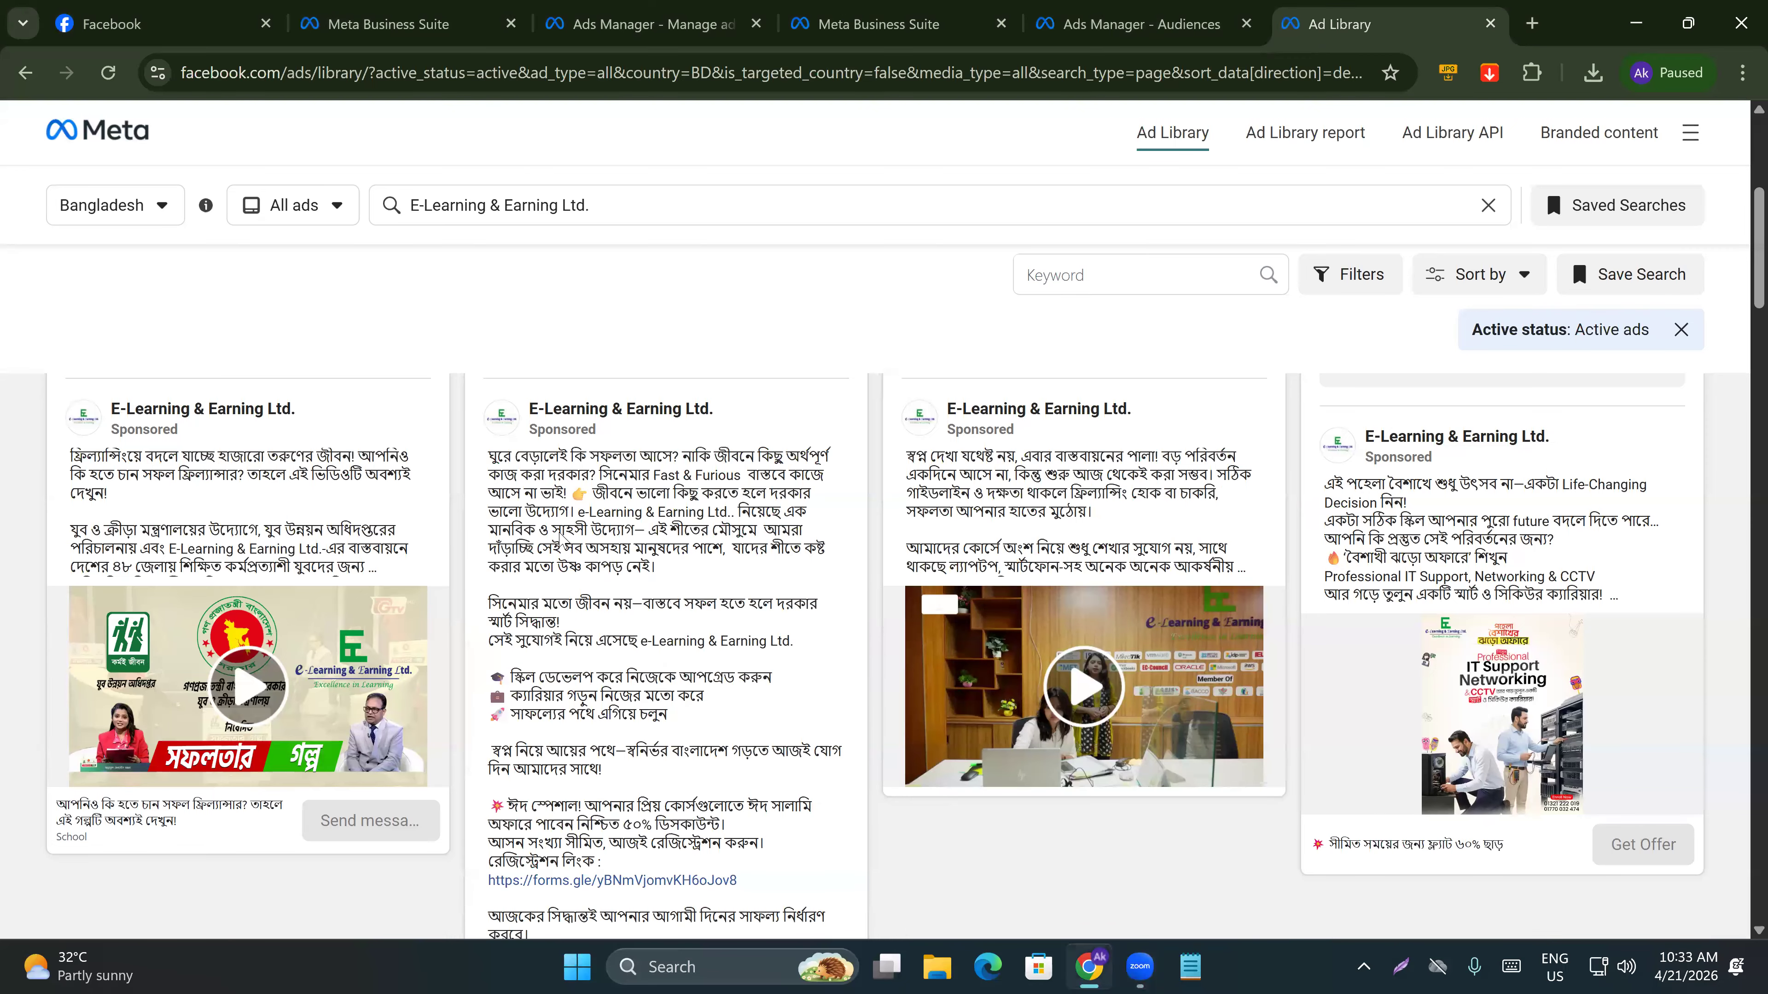
pyautogui.scroll(-7, 910, 608)
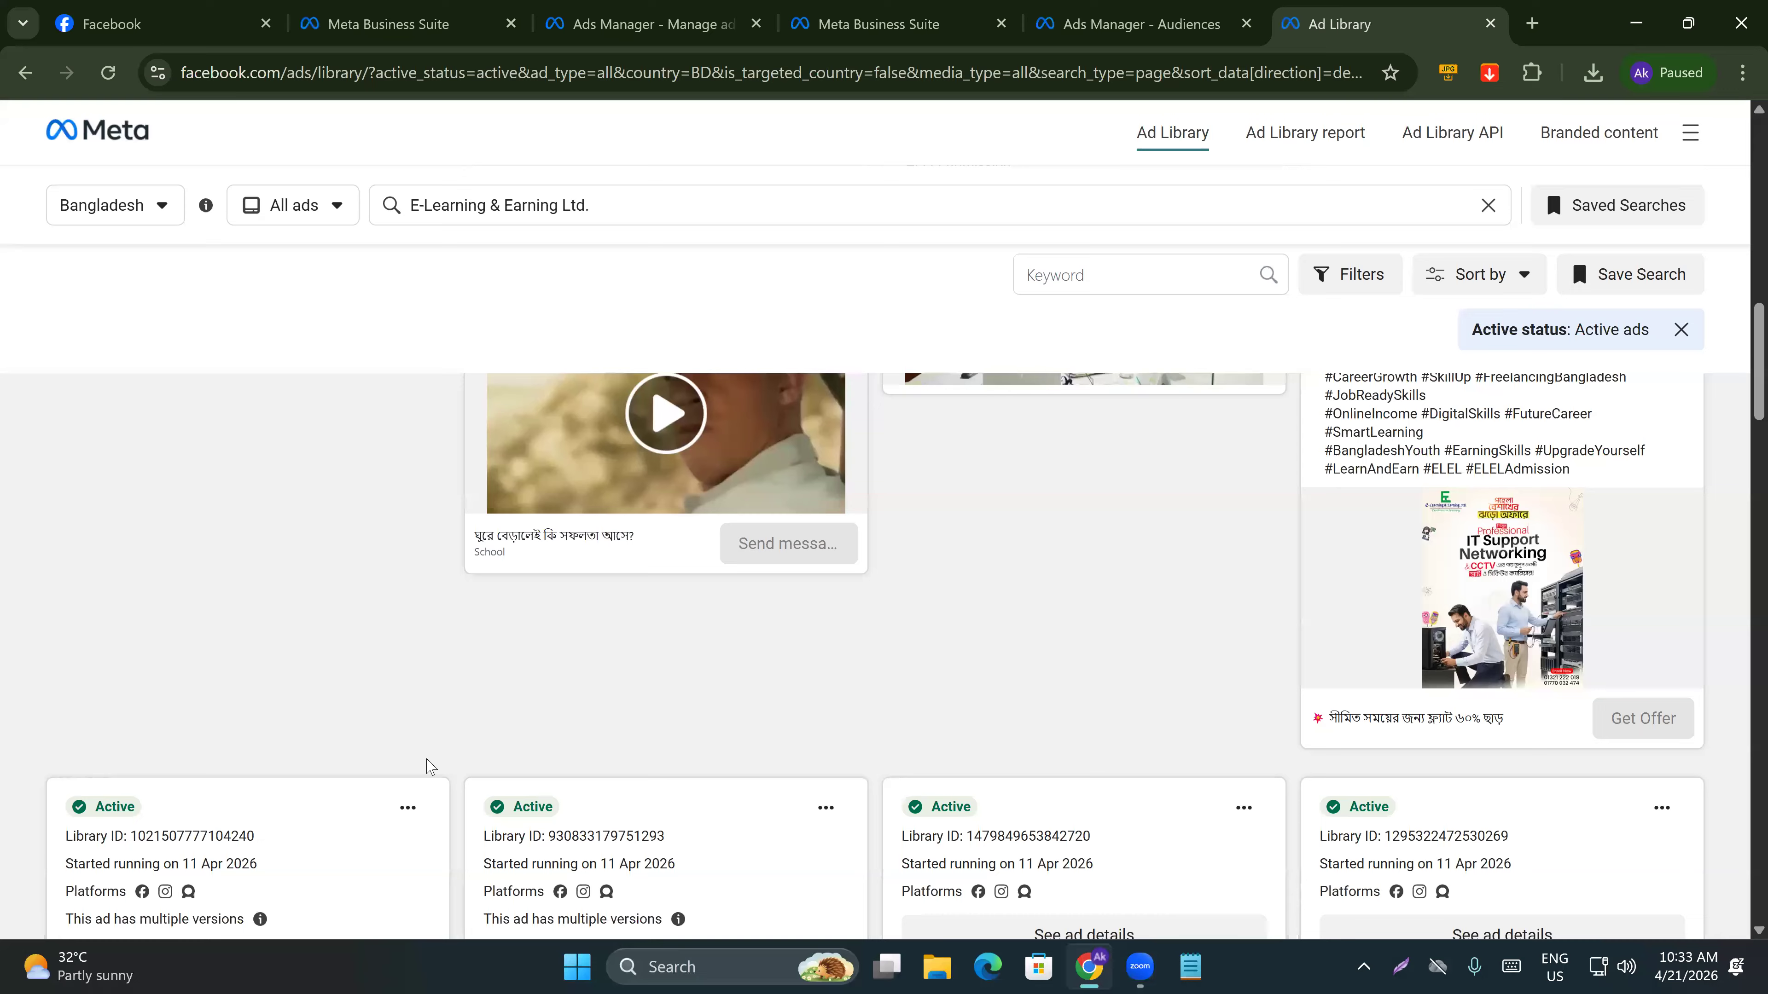
pyautogui.scroll(-1, 428, 768)
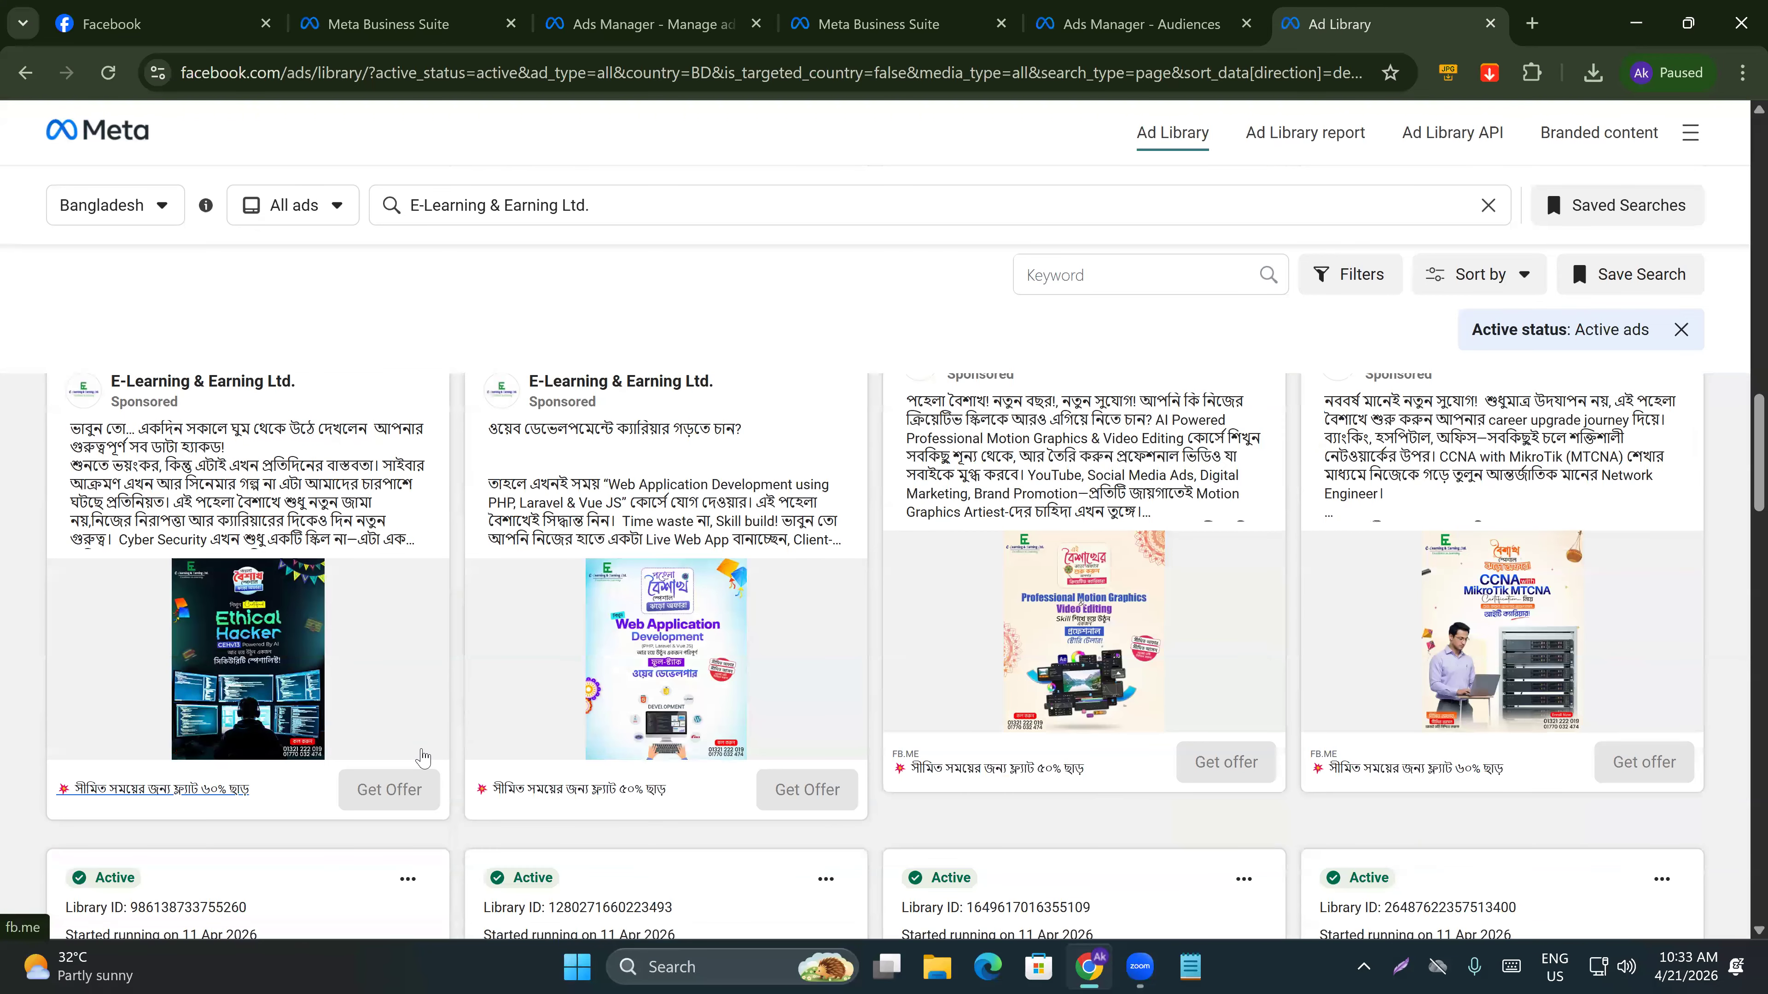
pyautogui.scroll(1, 925, 655)
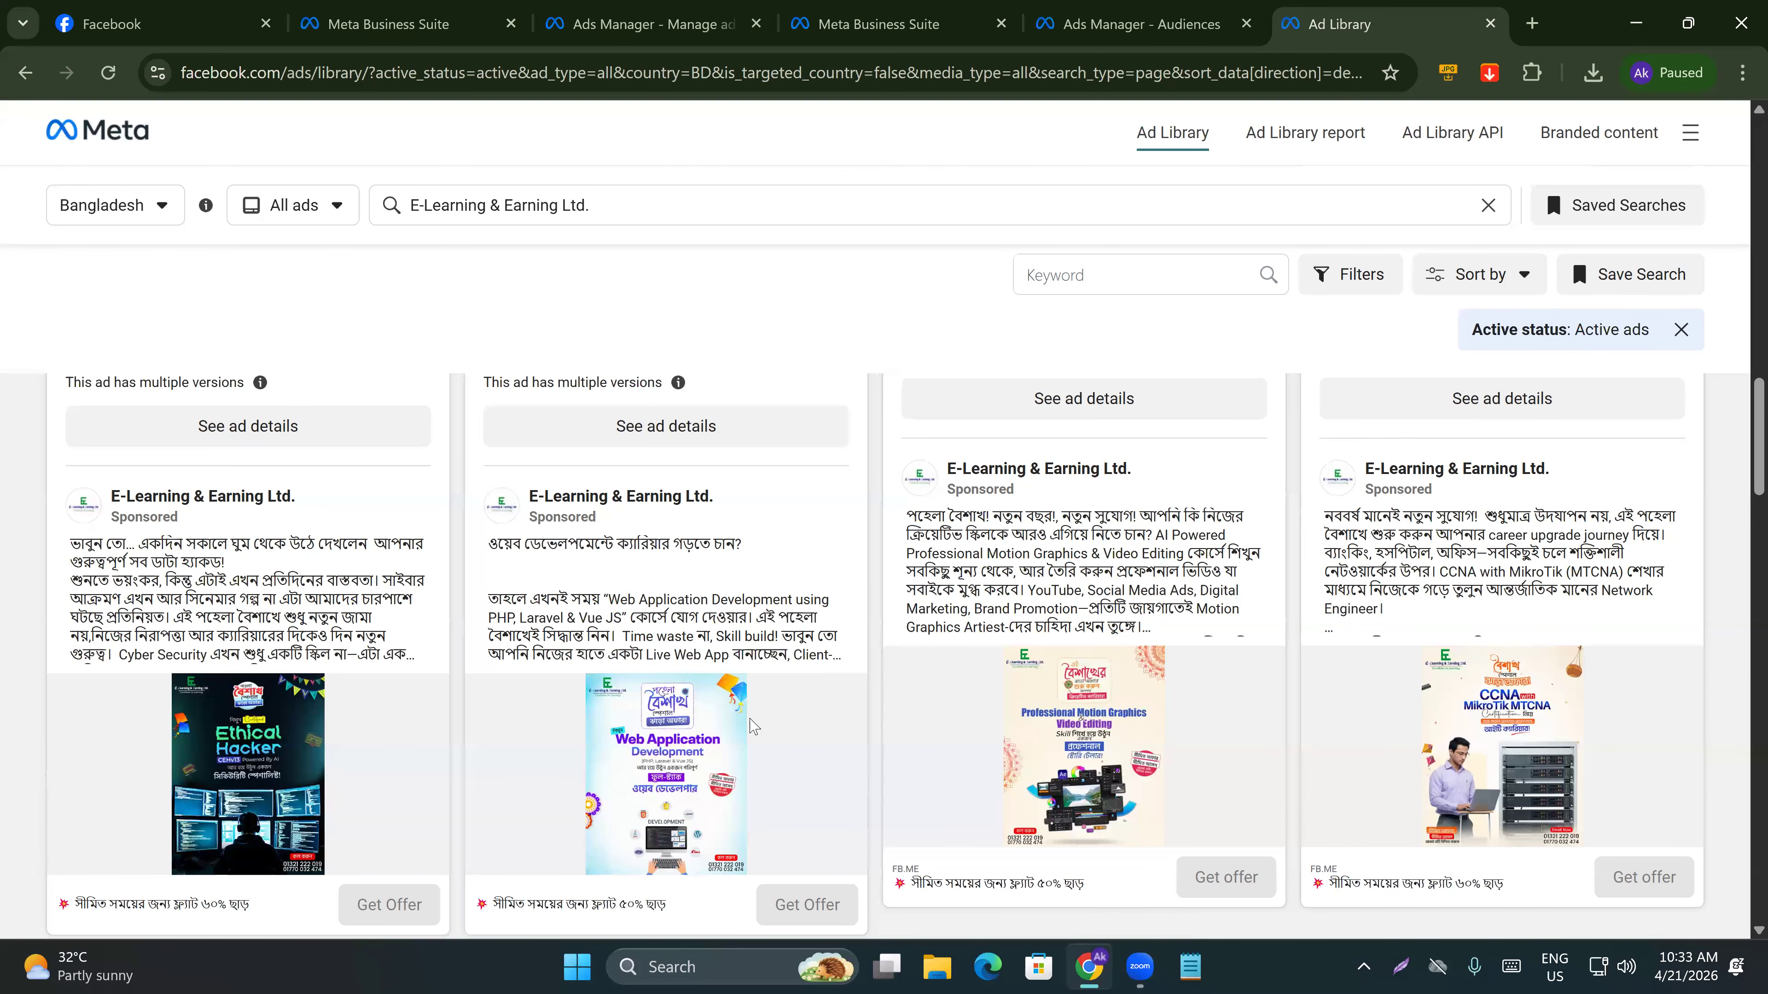
pyautogui.scroll(-2, 765, 724)
pyautogui.scroll(-5, 765, 724)
pyautogui.scroll(-3, 765, 717)
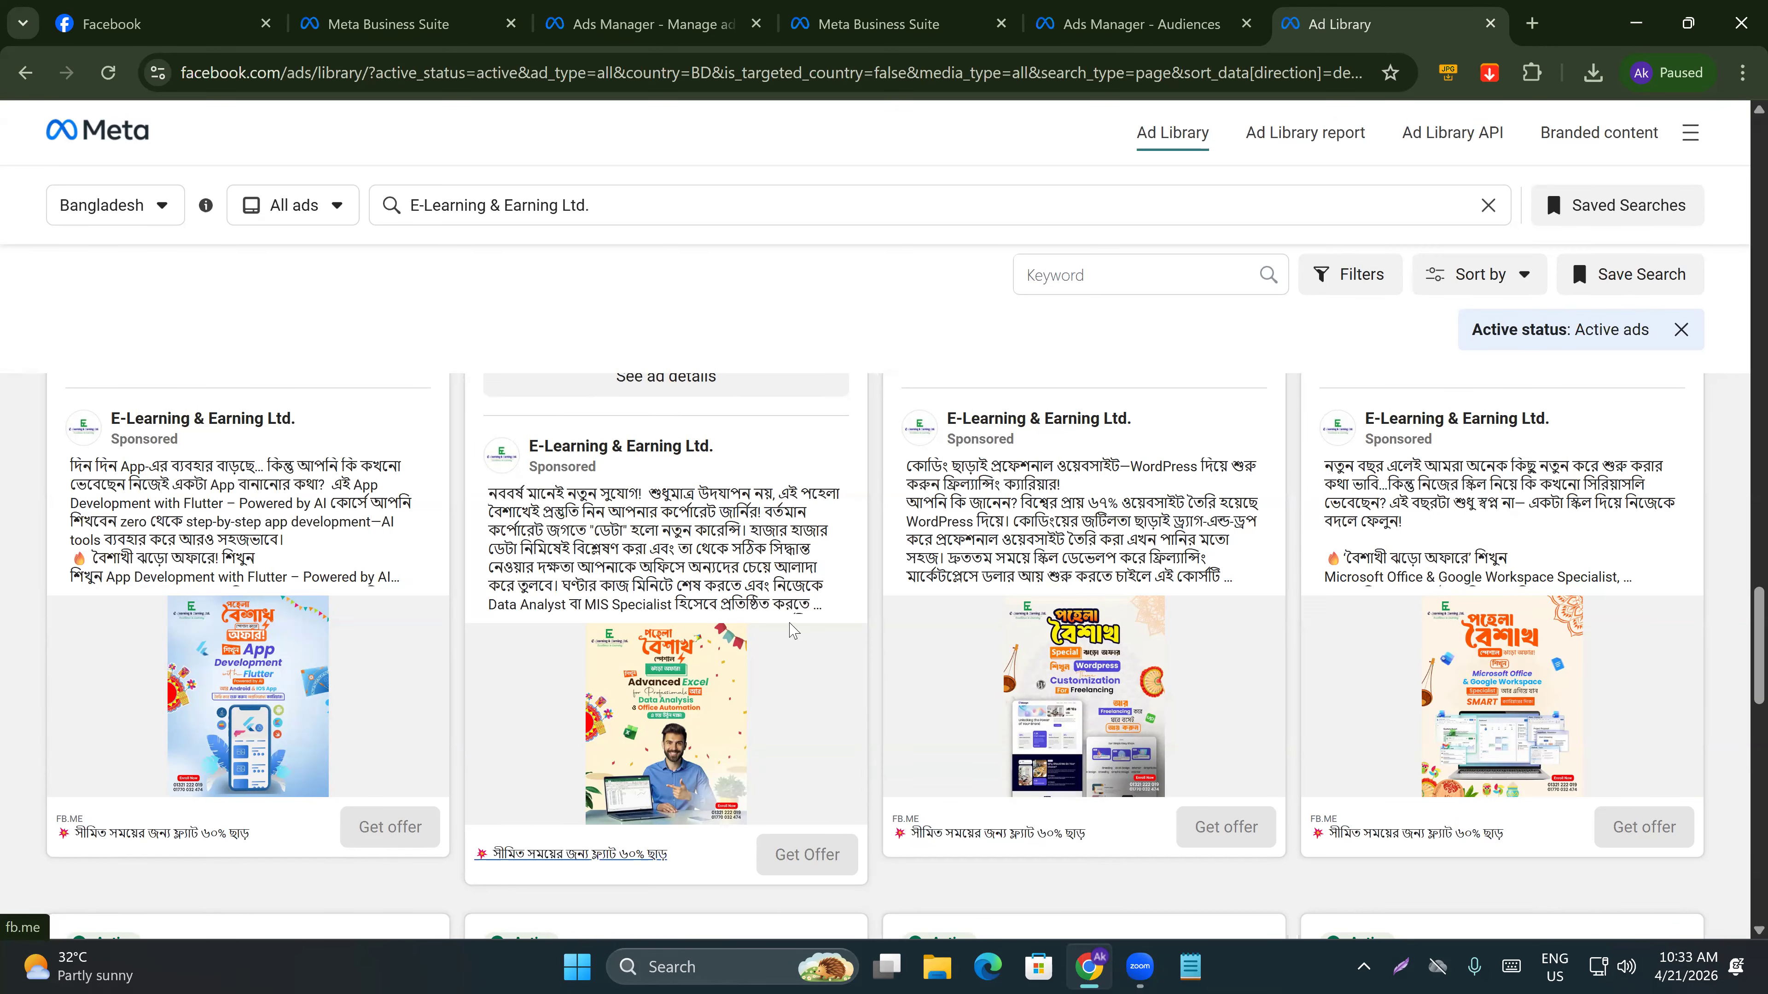
pyautogui.click(798, 591)
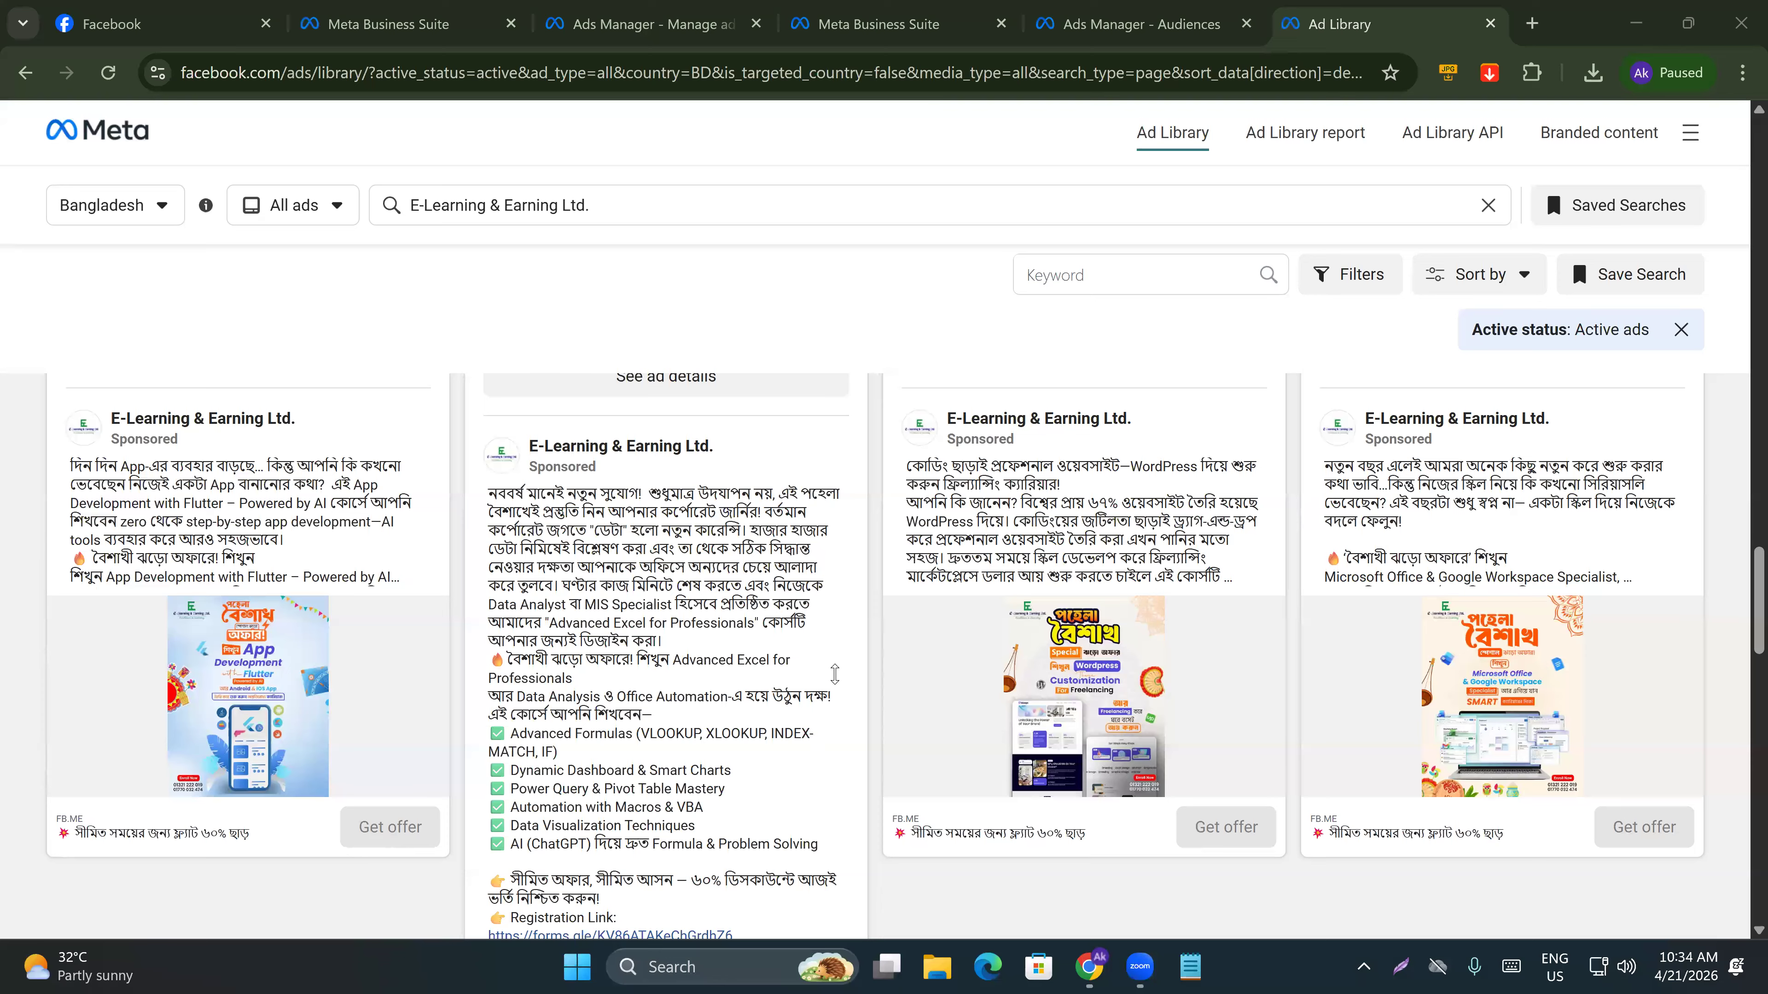